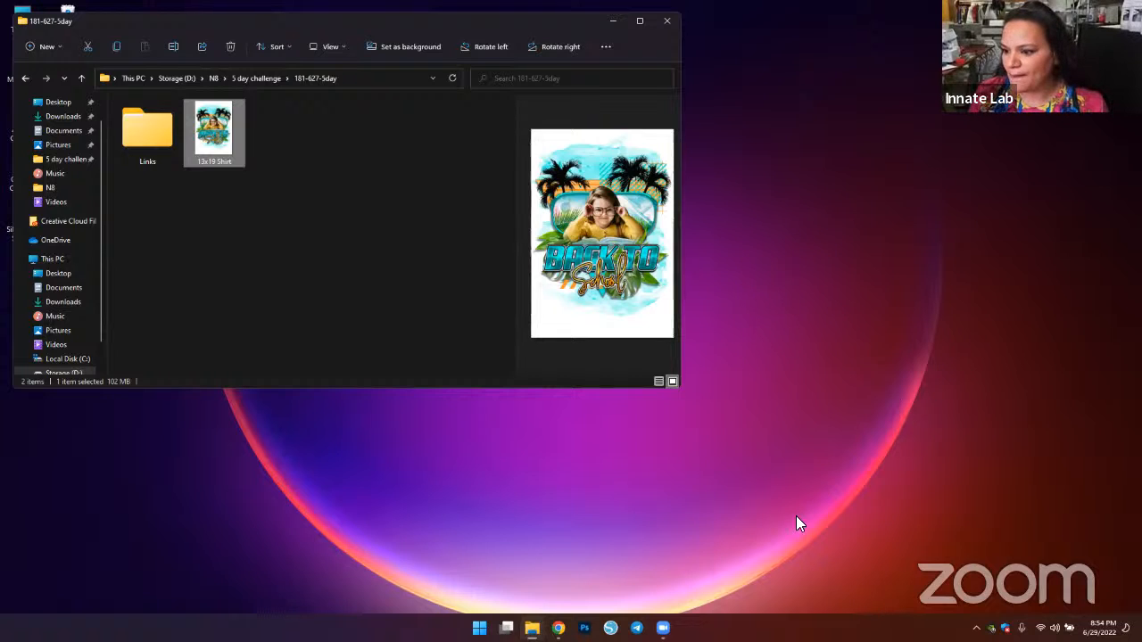
{"action": "left_click", "coordinate": [702, 57]}
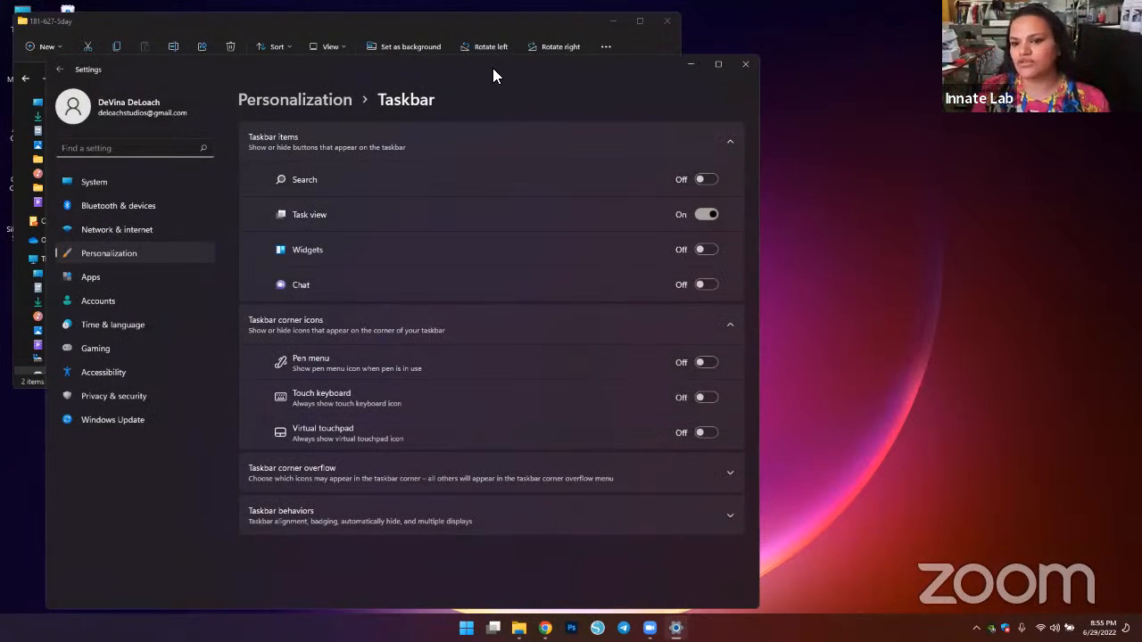
{"action": "key", "text": "alt+F4"}
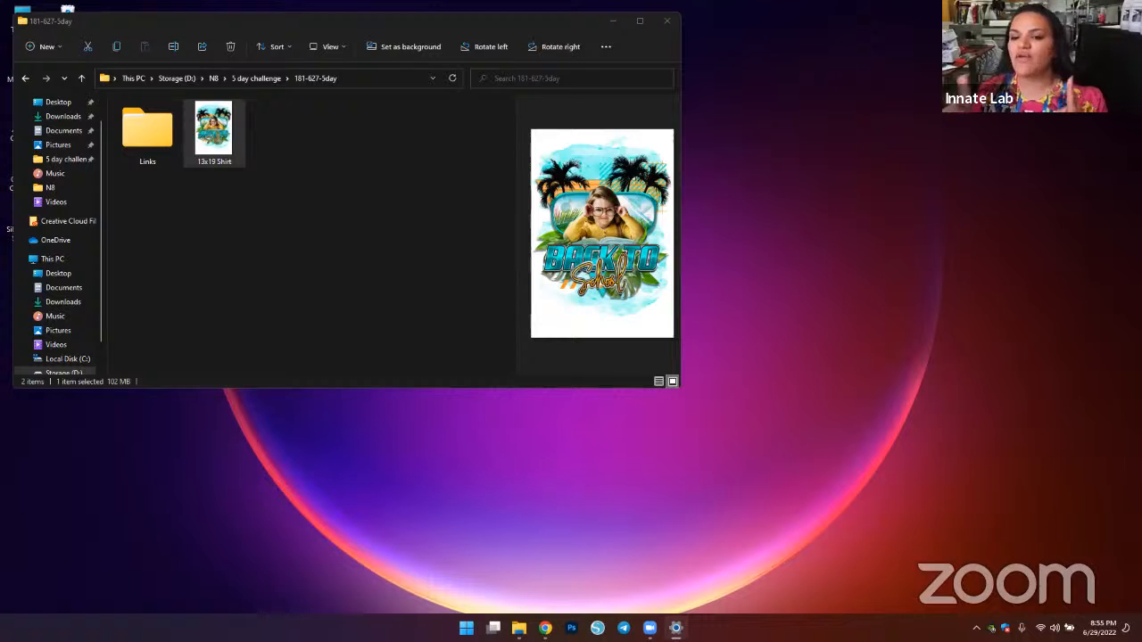
{"action": "right_click", "coordinate": [933, 617]}
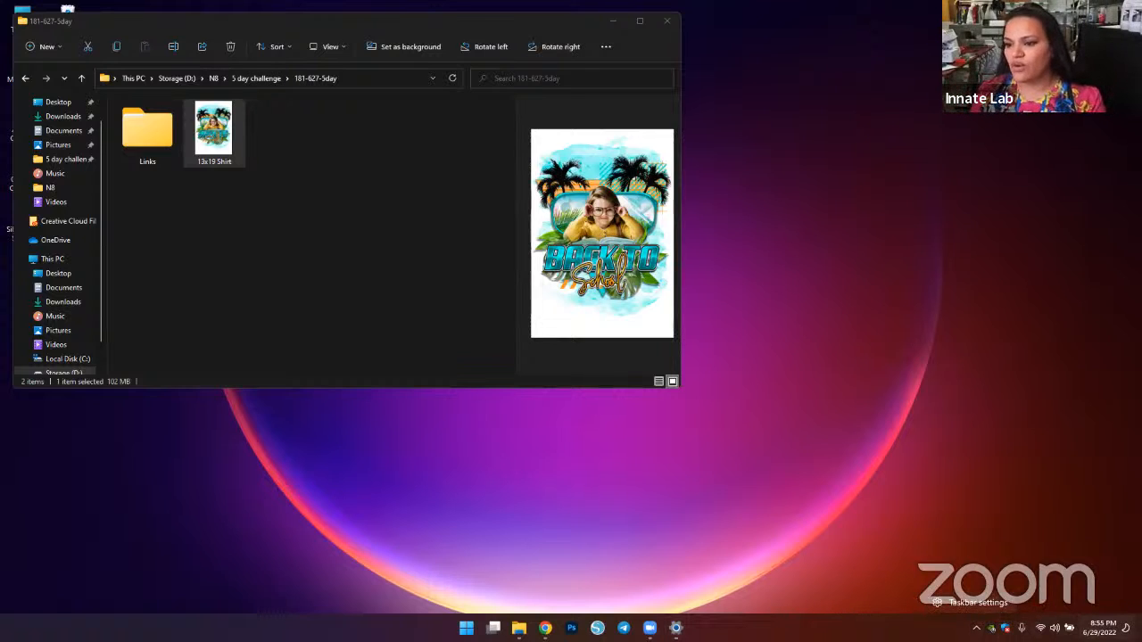
{"action": "key", "text": "Escape"}
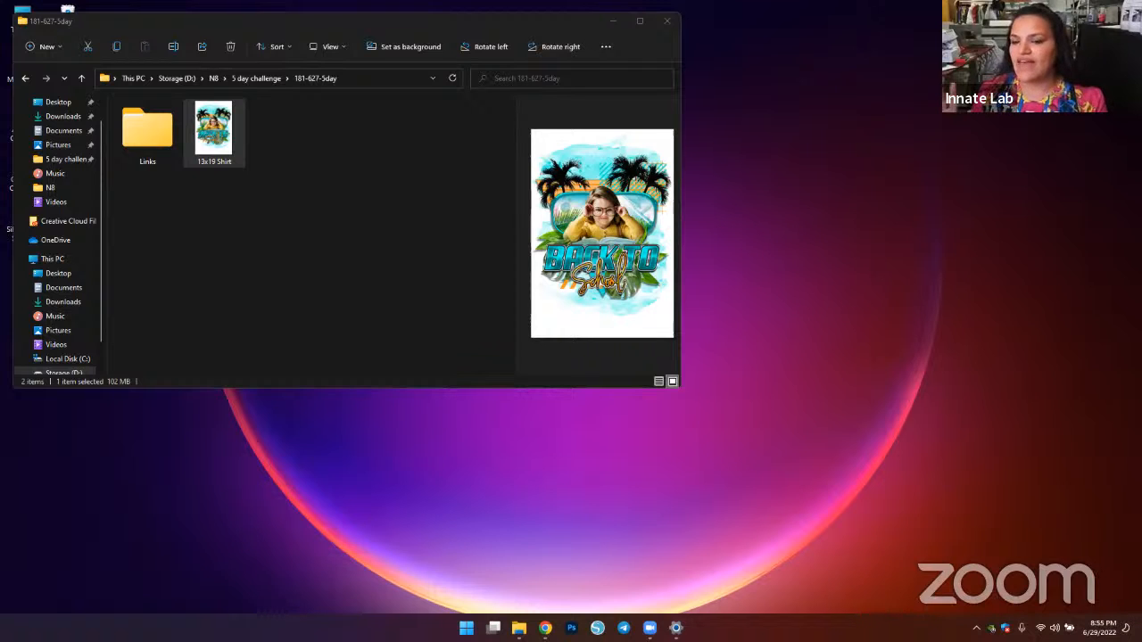
{"action": "mouse_move", "coordinate": [493, 628]}
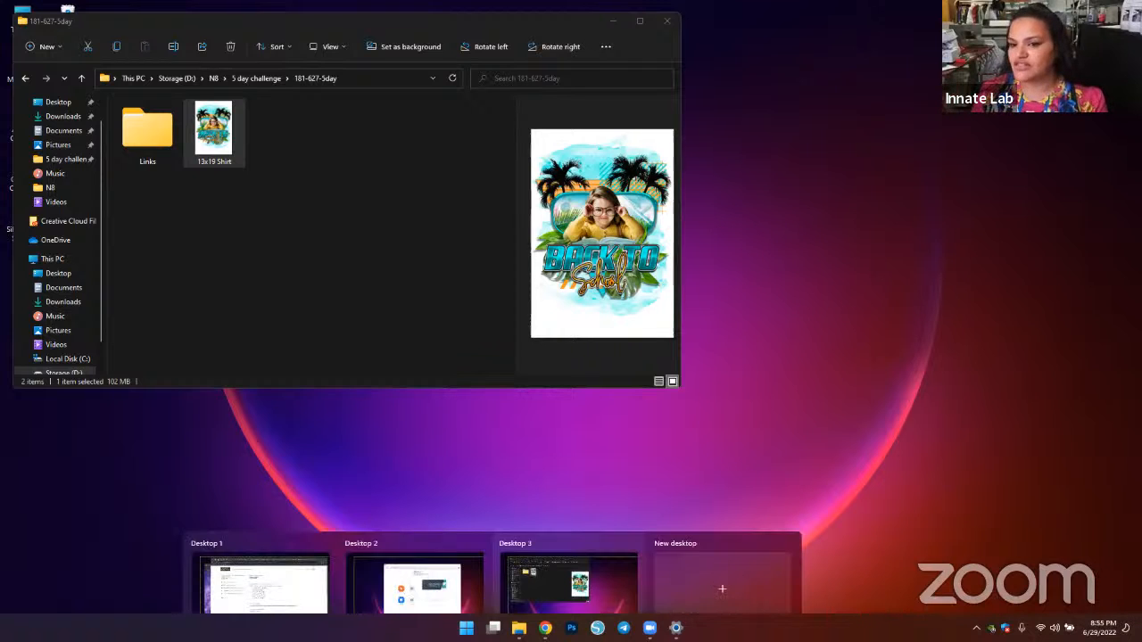
{"action": "left_click", "coordinate": [394, 227]}
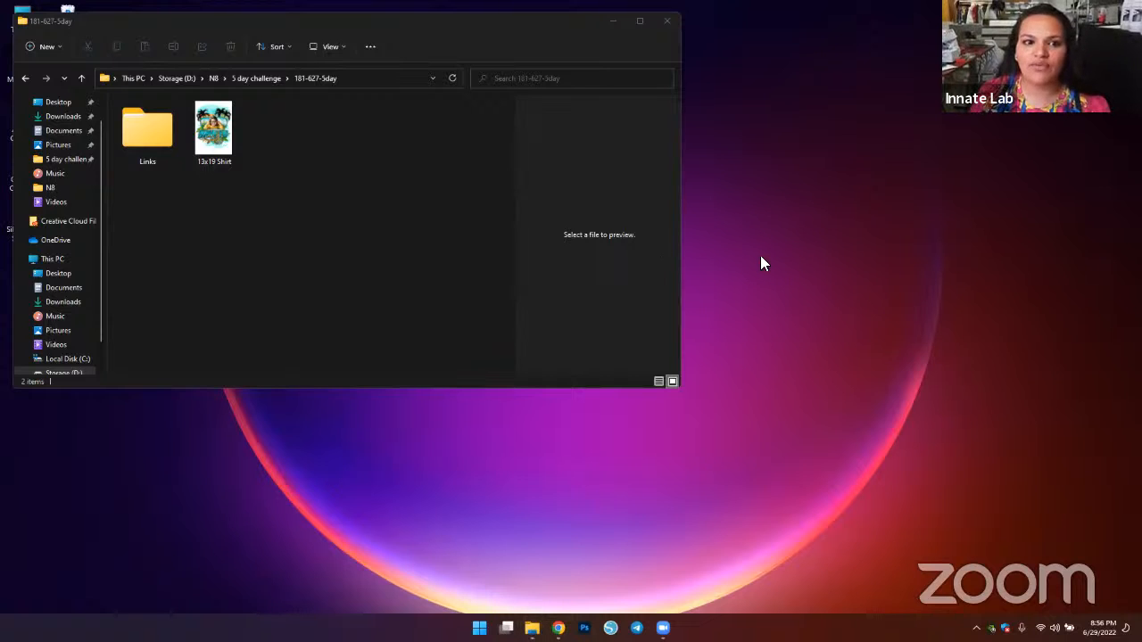
Open the 13x19 Shirt image from the 181-627-5day folder with Adobe Photoshop 2022
{"action": "left_click", "coordinate": [215, 131]}
{"action": "right_click", "coordinate": [217, 134]}
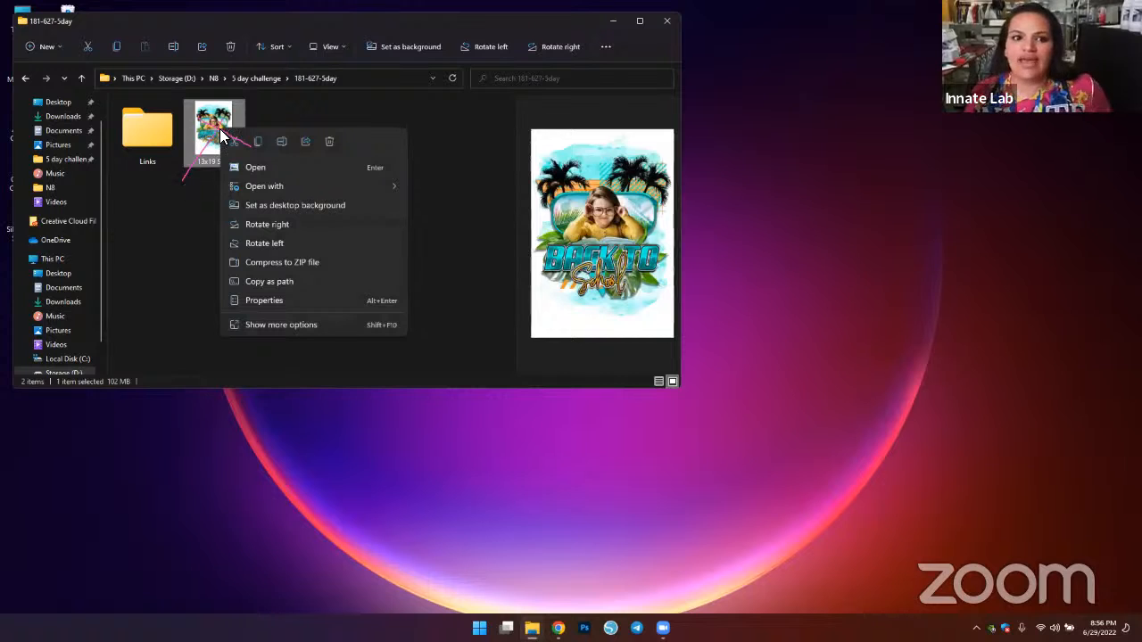
{"action": "mouse_move", "coordinate": [277, 189]}
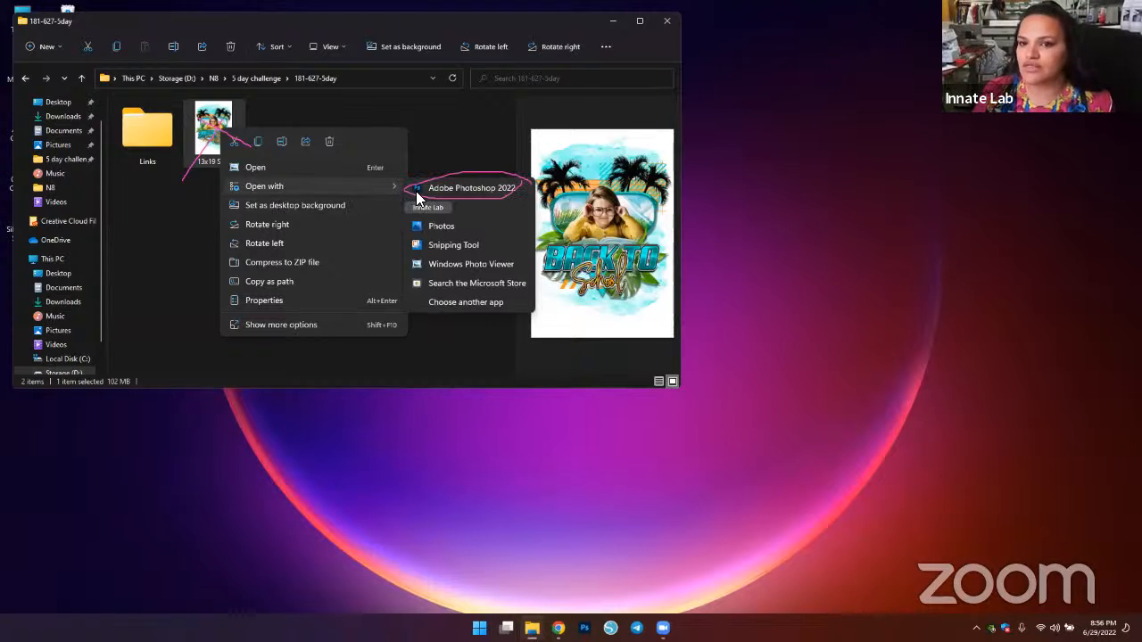
{"action": "left_click", "coordinate": [450, 188]}
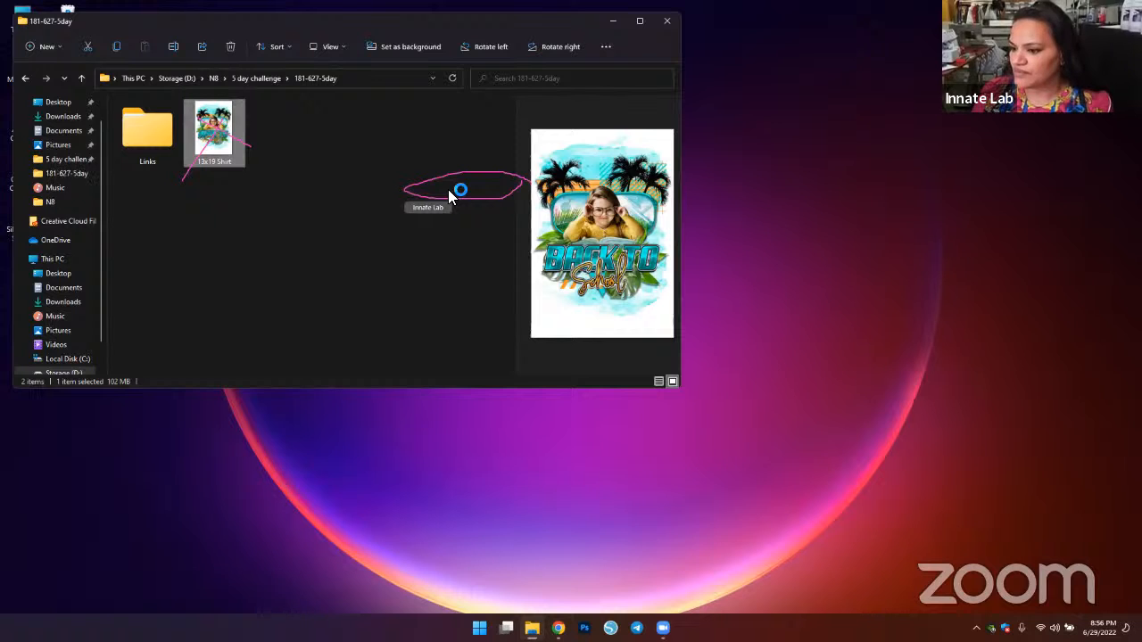
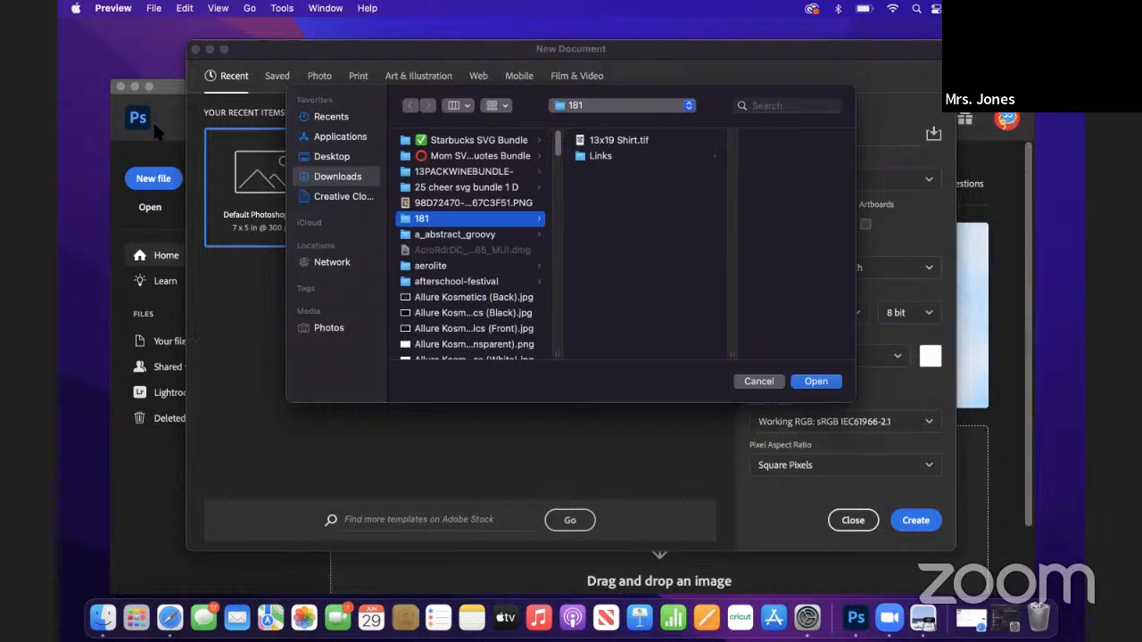
{"action": "left_click", "coordinate": [152, 120]}
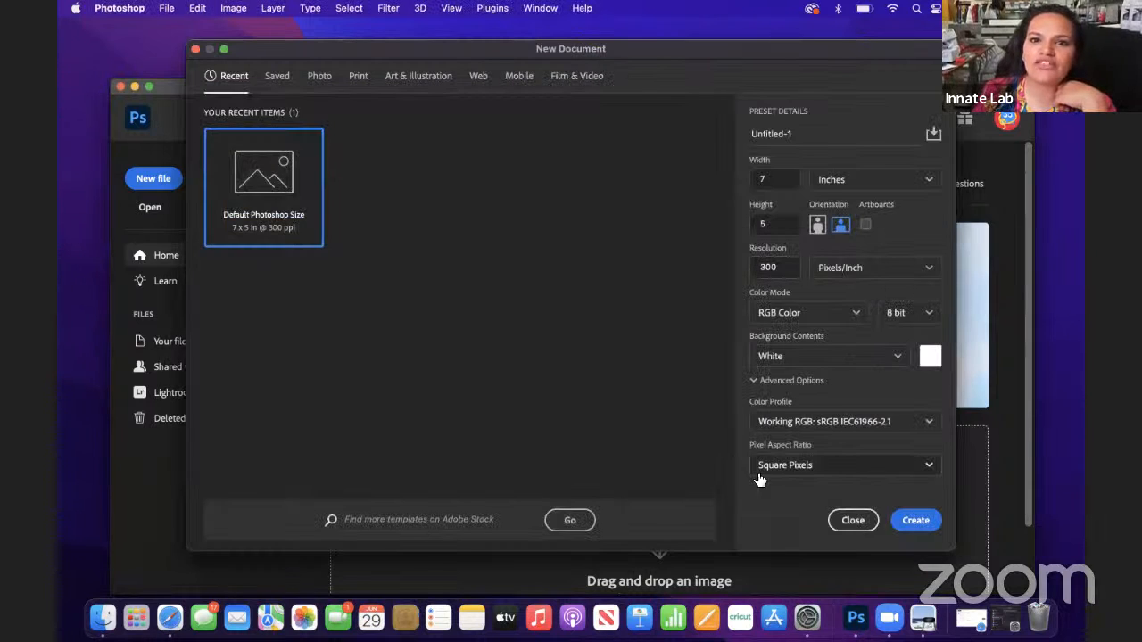
{"action": "left_click", "coordinate": [120, 41]}
{"action": "left_click", "coordinate": [171, 126]}
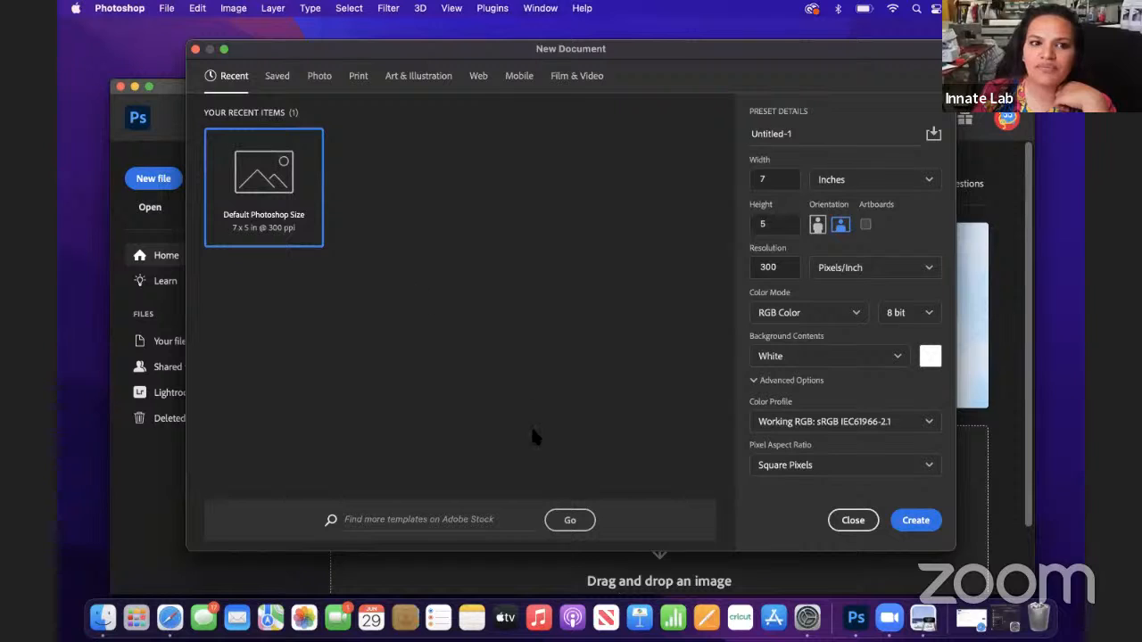
{"action": "left_click", "coordinate": [963, 630]}
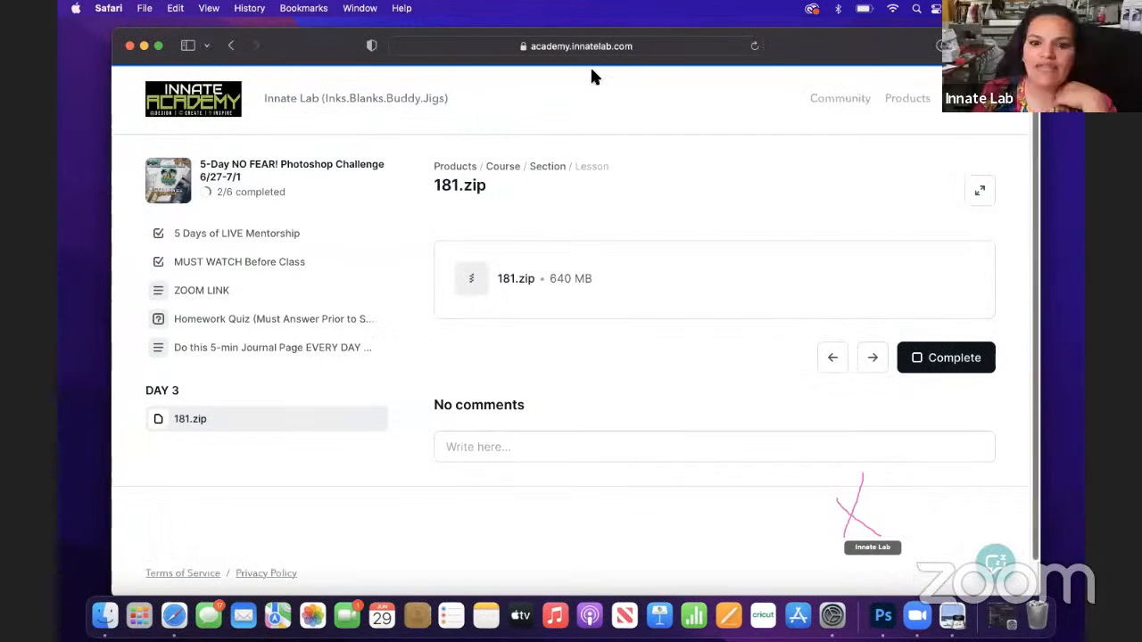
{"action": "left_click", "coordinate": [144, 45]}
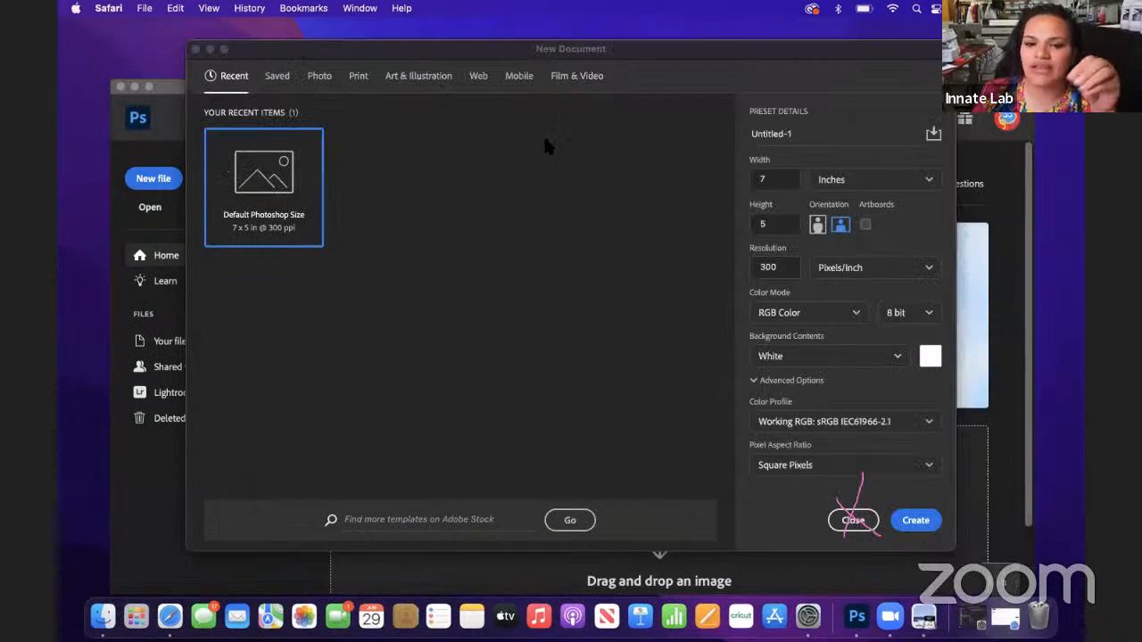
Close the New Document dialog without creating a document, and minimize Photoshop to reach the 181 folder in Finder
{"action": "left_click", "coordinate": [690, 85]}
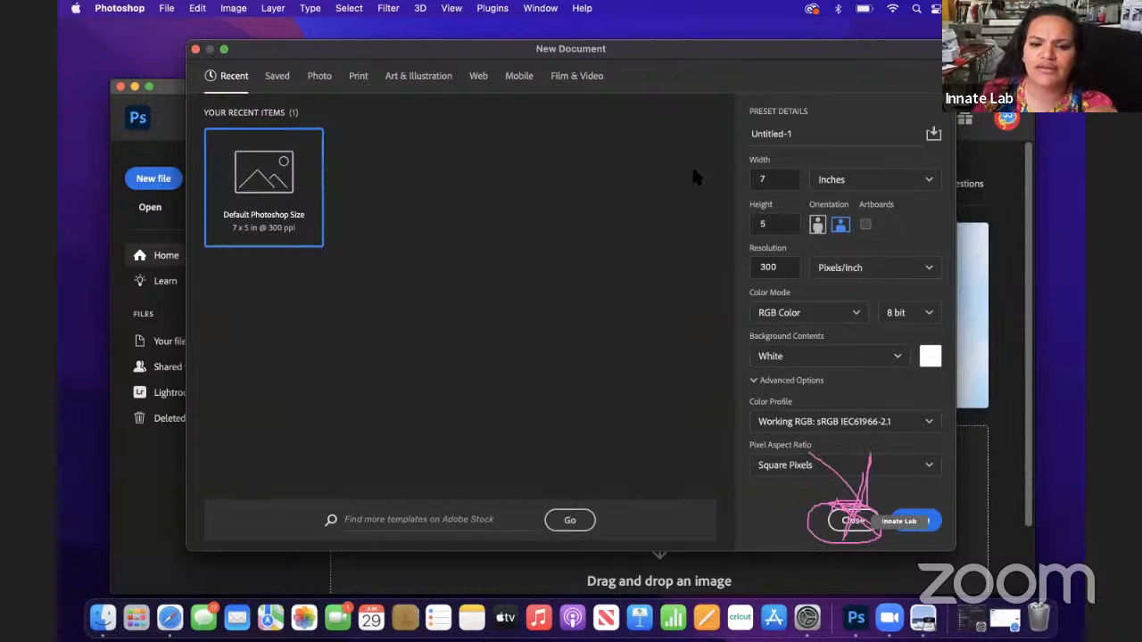
{"action": "left_click", "coordinate": [843, 522]}
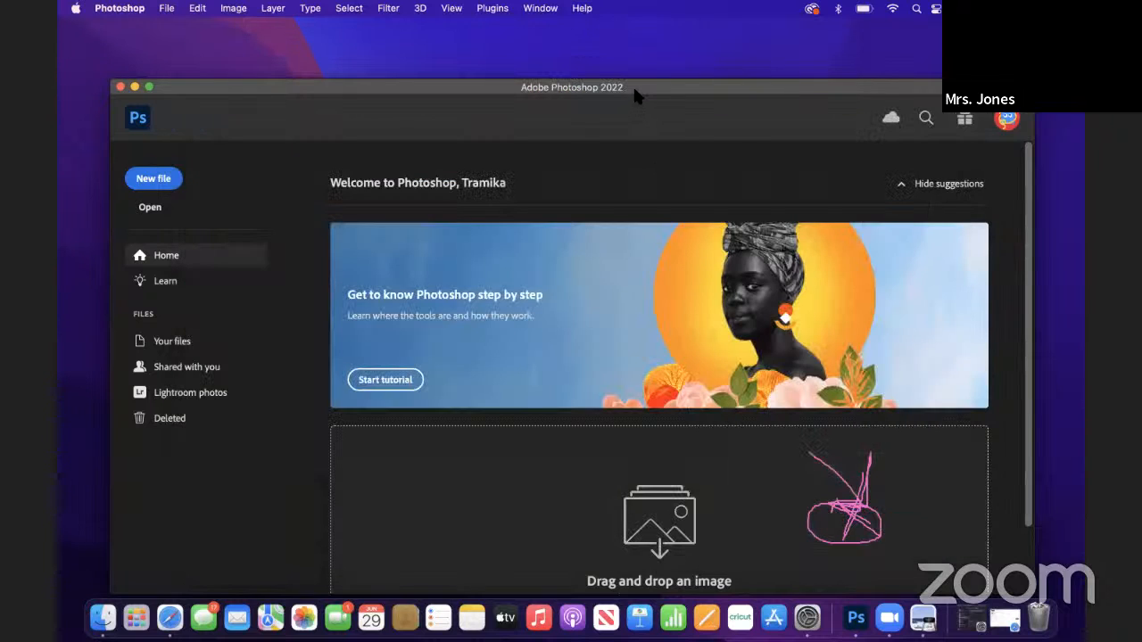
{"action": "left_click", "coordinate": [135, 87]}
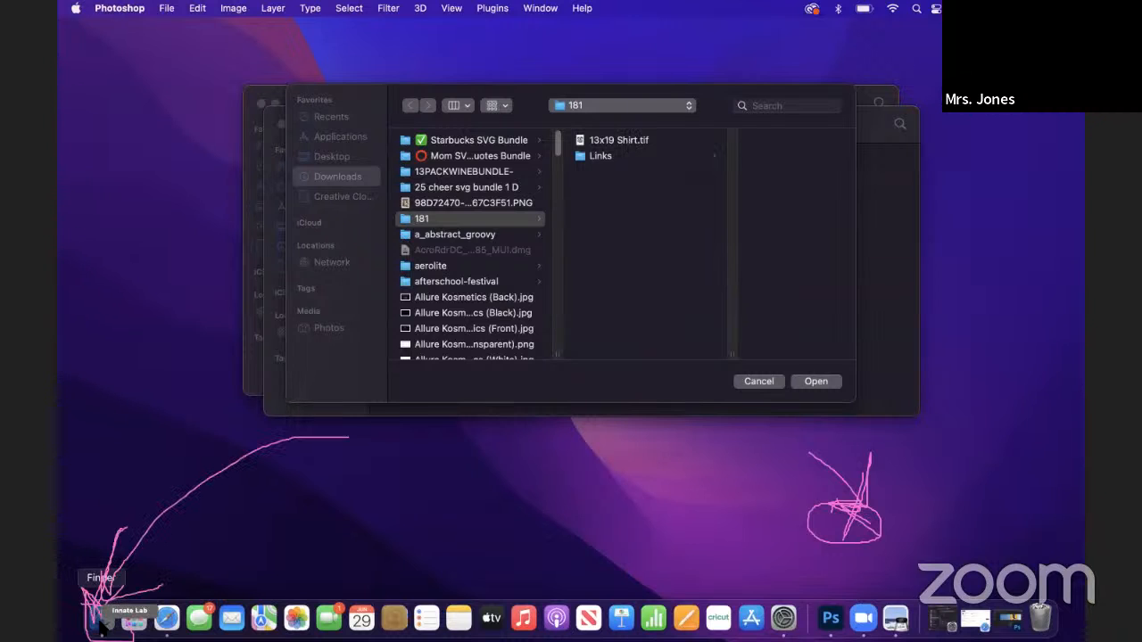
{"action": "left_click", "coordinate": [100, 619]}
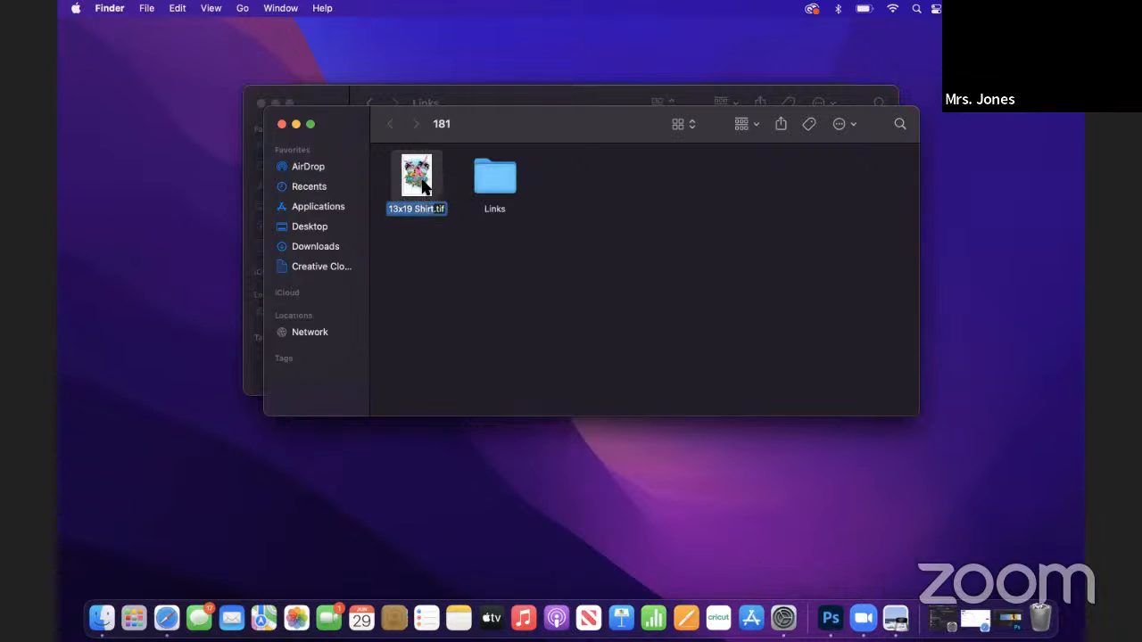
{"action": "left_click", "coordinate": [424, 185]}
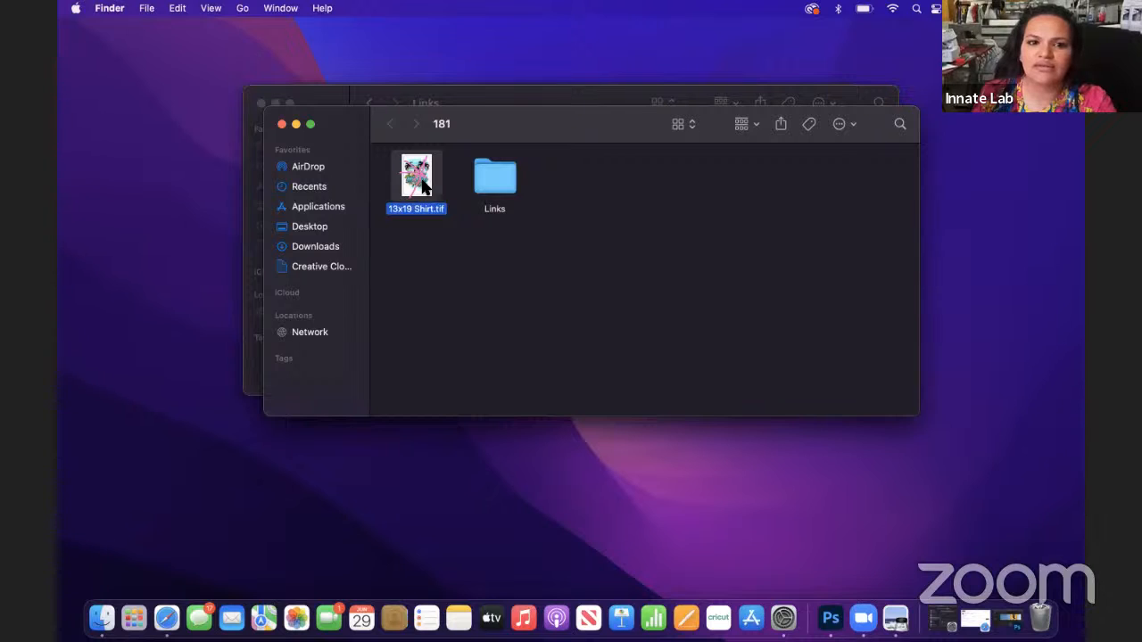
{"action": "double_click", "coordinate": [424, 185]}
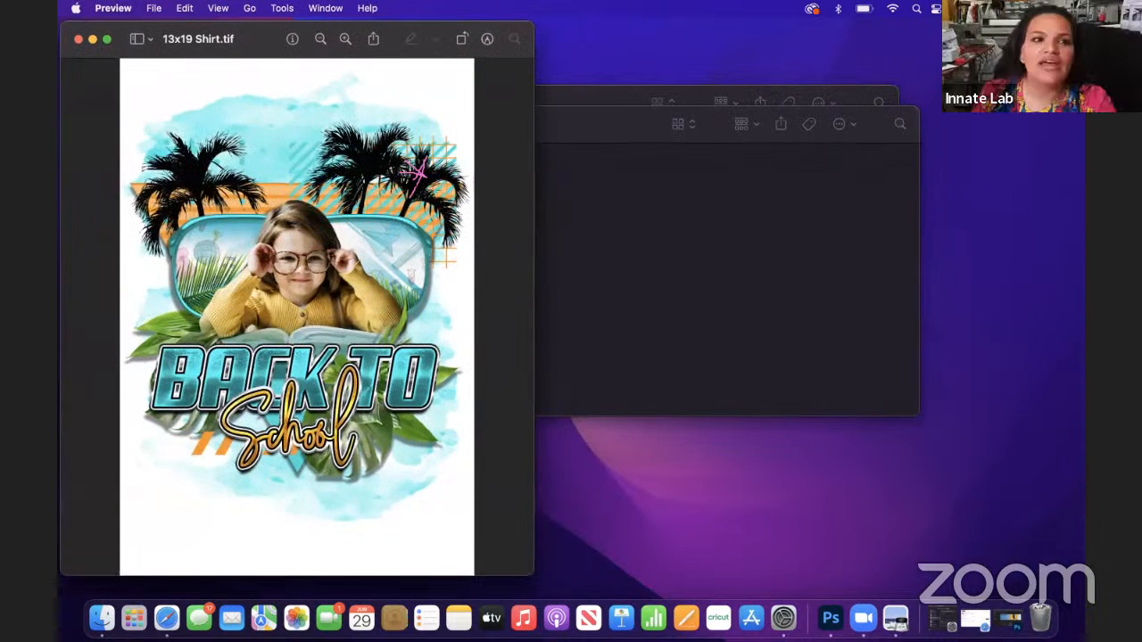
{"action": "left_click", "coordinate": [77, 39]}
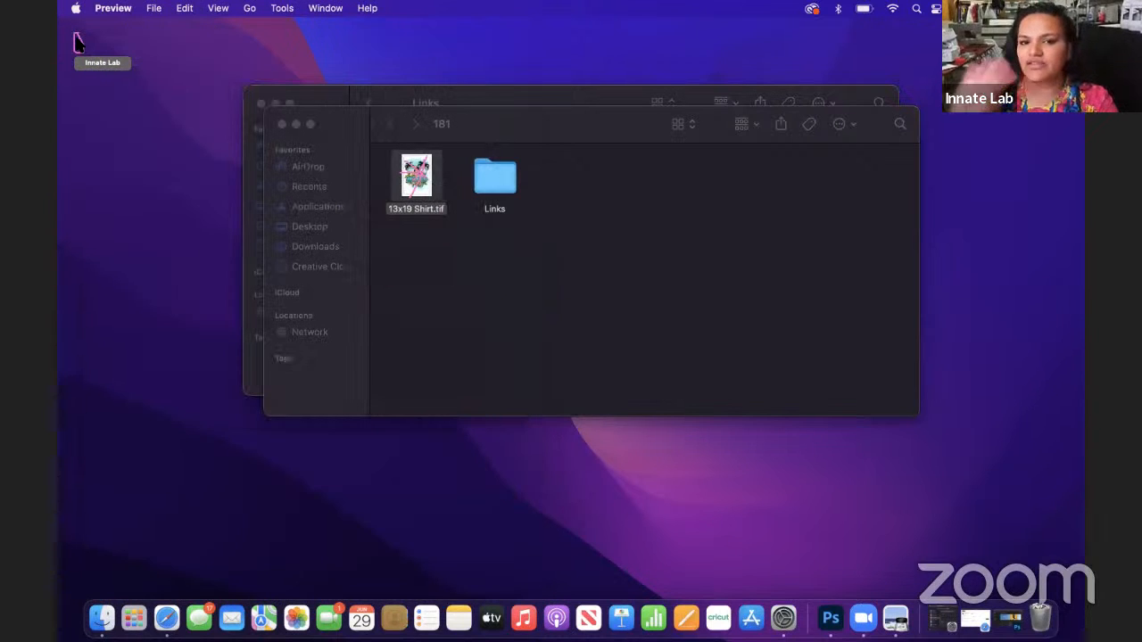
Open 13x19 Shirt.tif from the 181 folder with Adobe Photoshop 2022 and allow it to access the Downloads folder
{"action": "left_click", "coordinate": [420, 183]}
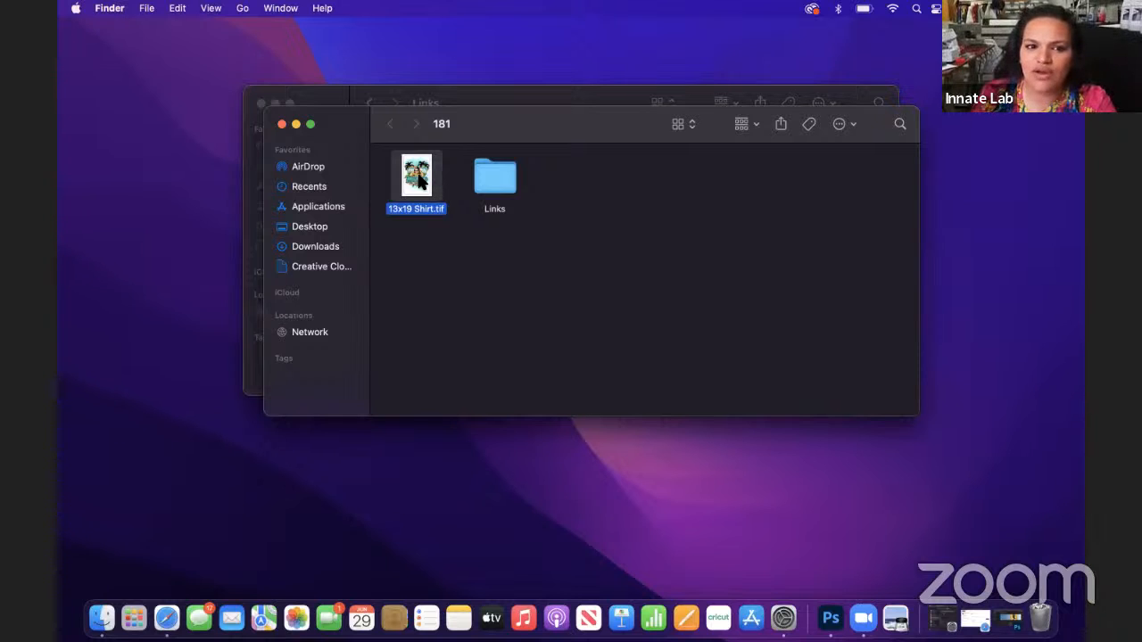
{"action": "right_click", "coordinate": [421, 180]}
{"action": "left_click", "coordinate": [421, 179]}
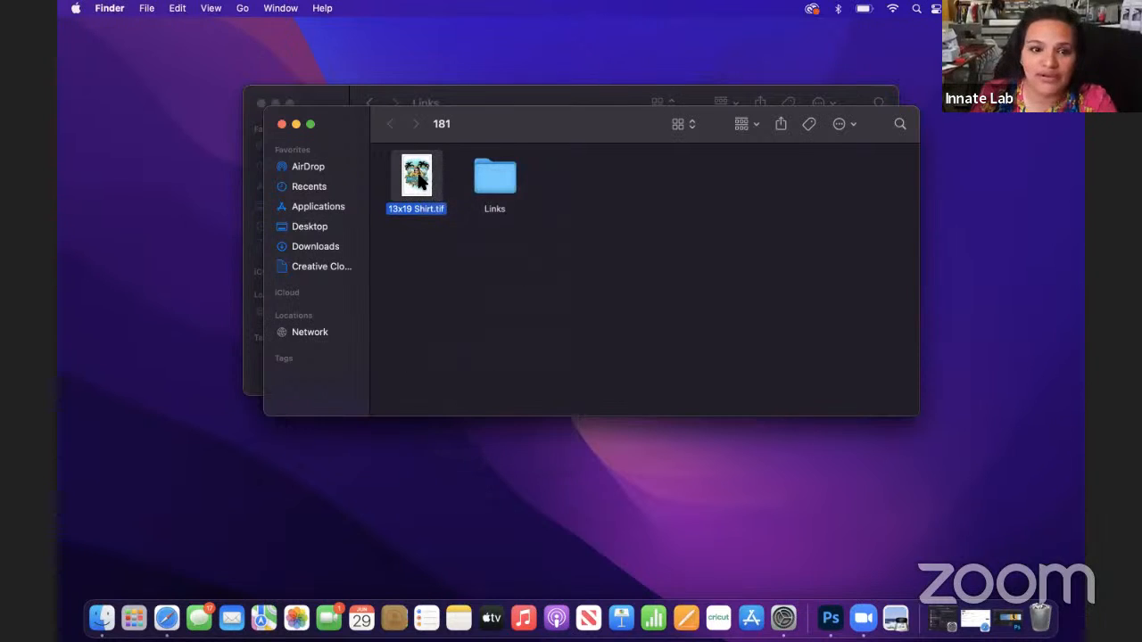
{"action": "right_click", "coordinate": [419, 175]}
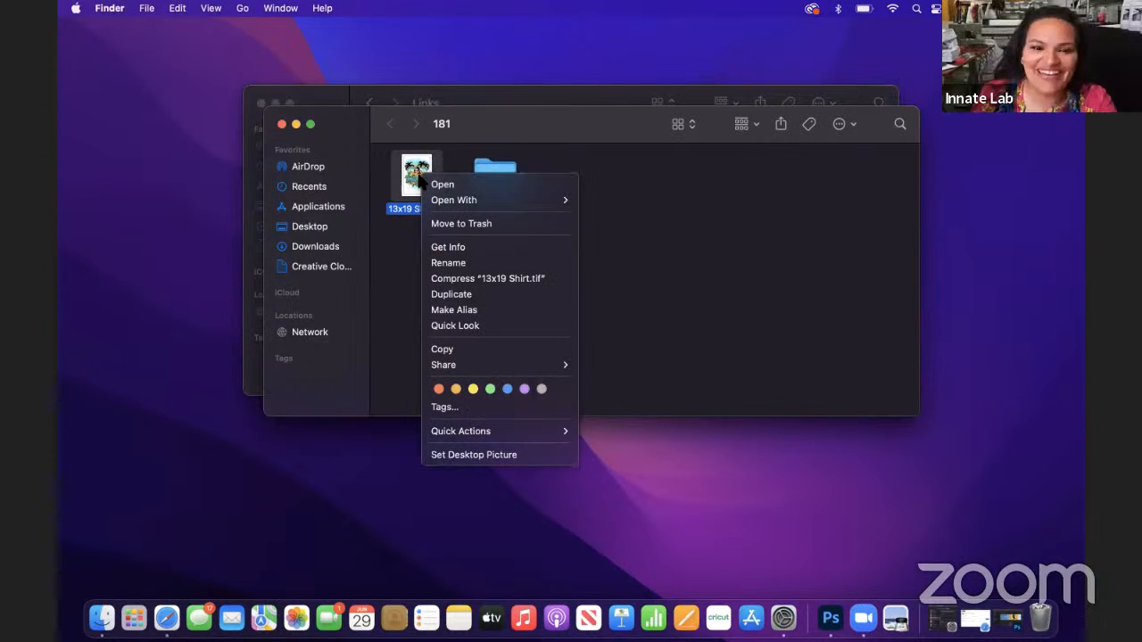
{"action": "mouse_move", "coordinate": [437, 203]}
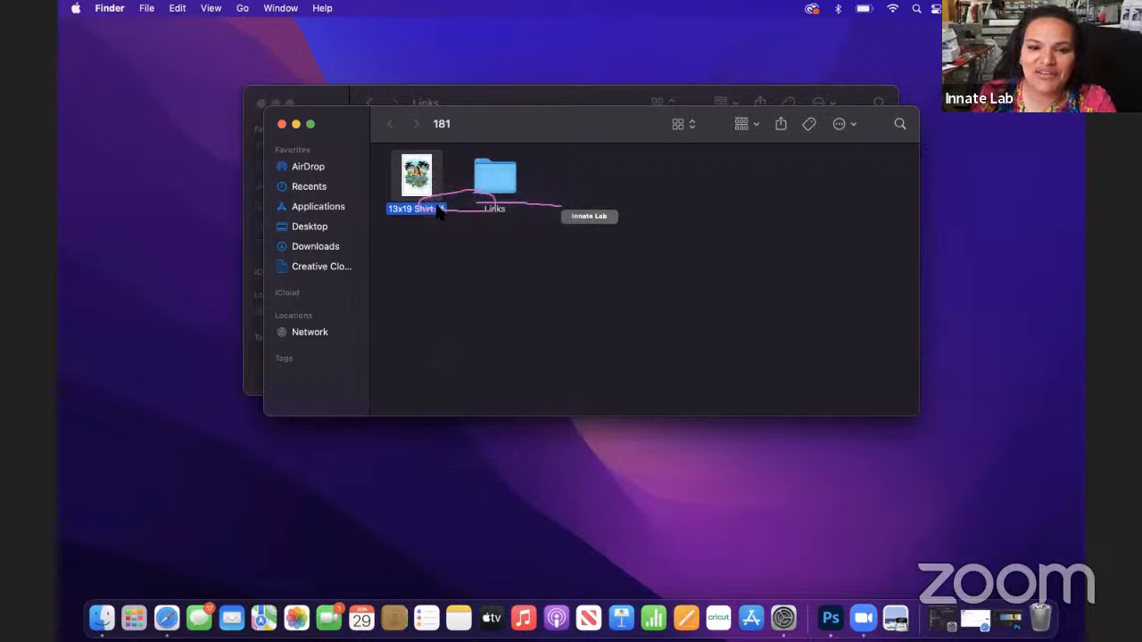
{"action": "right_click", "coordinate": [426, 191]}
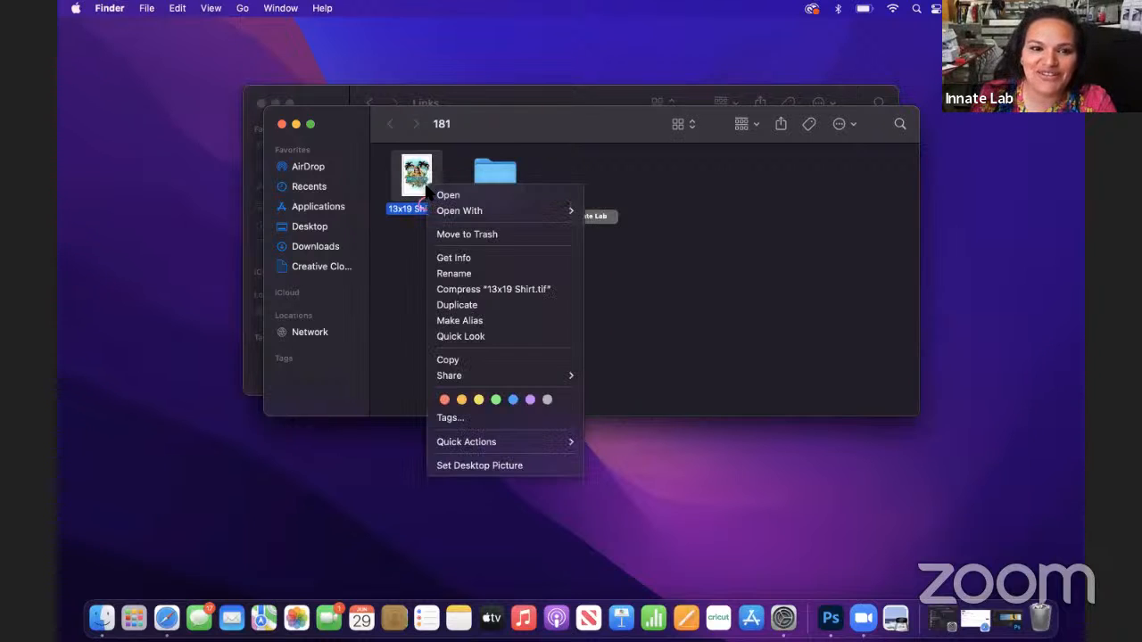
{"action": "mouse_move", "coordinate": [446, 211]}
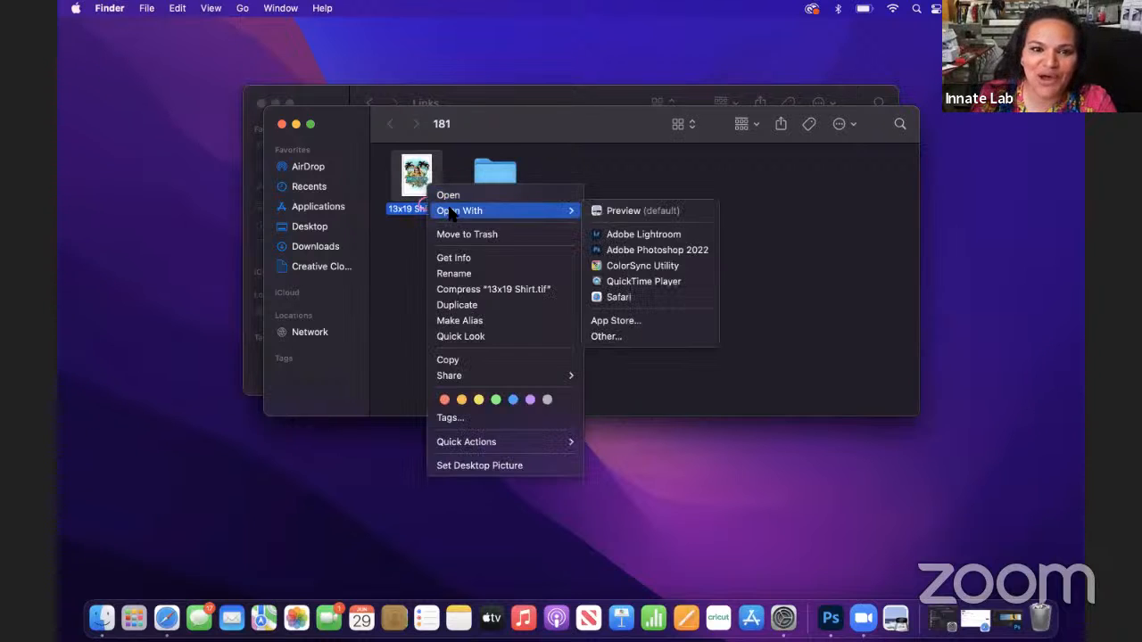
{"action": "left_click", "coordinate": [624, 251]}
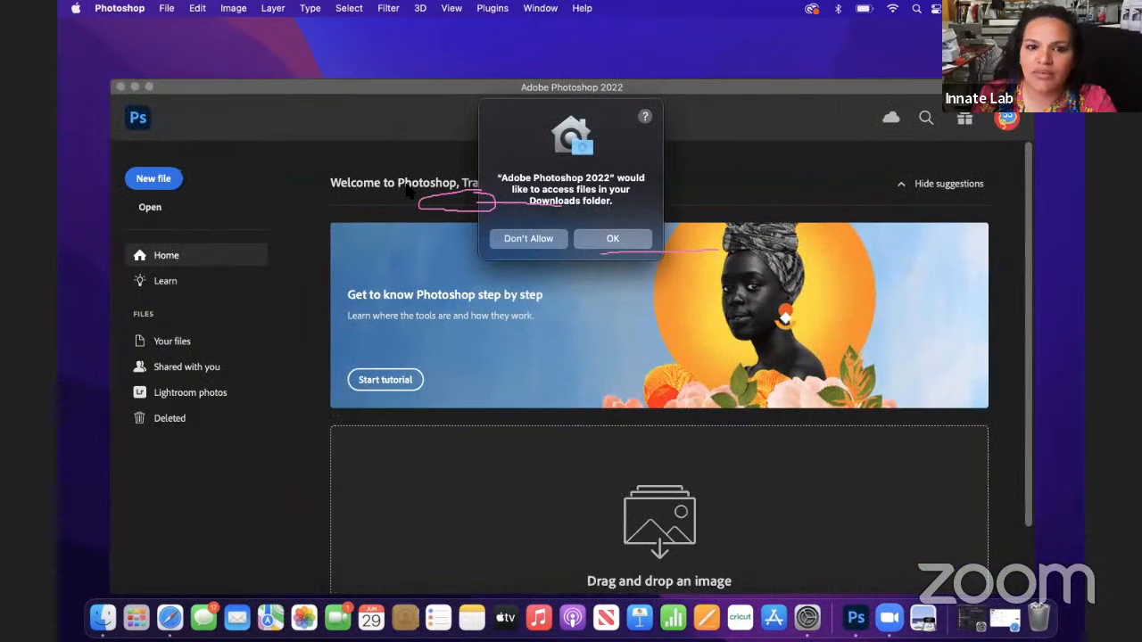
{"action": "left_click", "coordinate": [630, 241]}
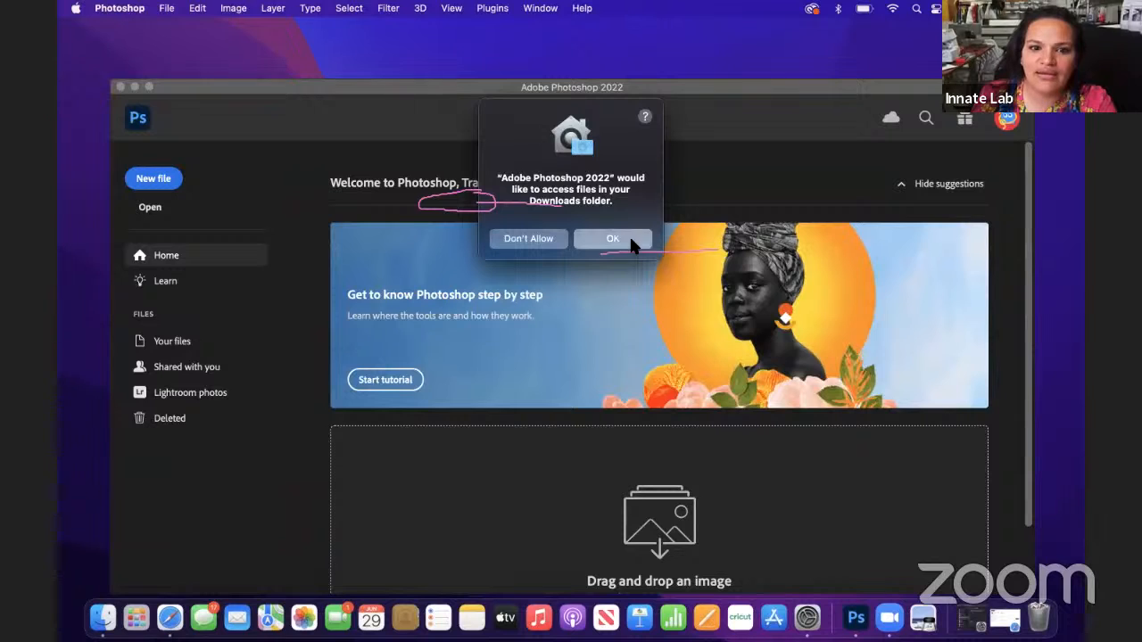
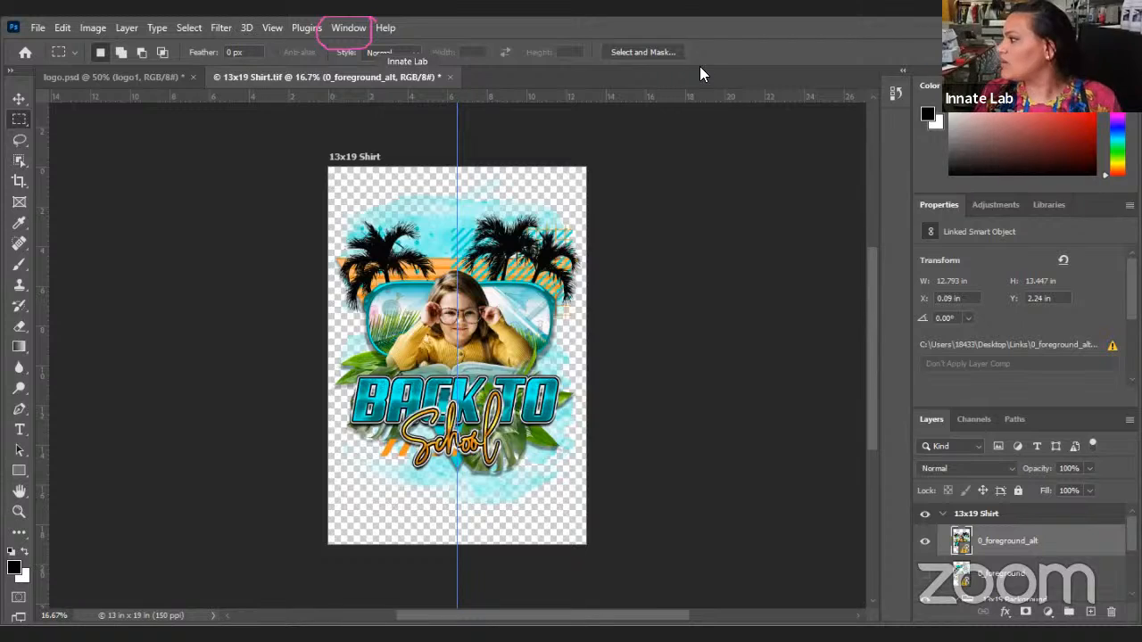
Switch the Photoshop workspace to Graphic and Web
{"action": "left_click", "coordinate": [349, 31]}
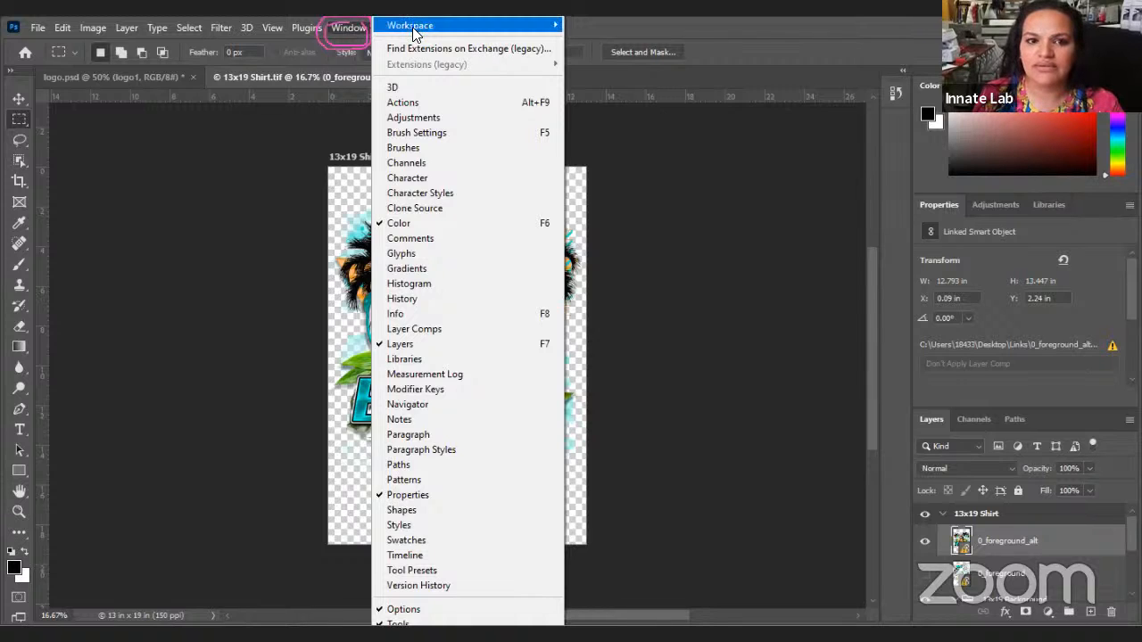
{"action": "mouse_move", "coordinate": [412, 34]}
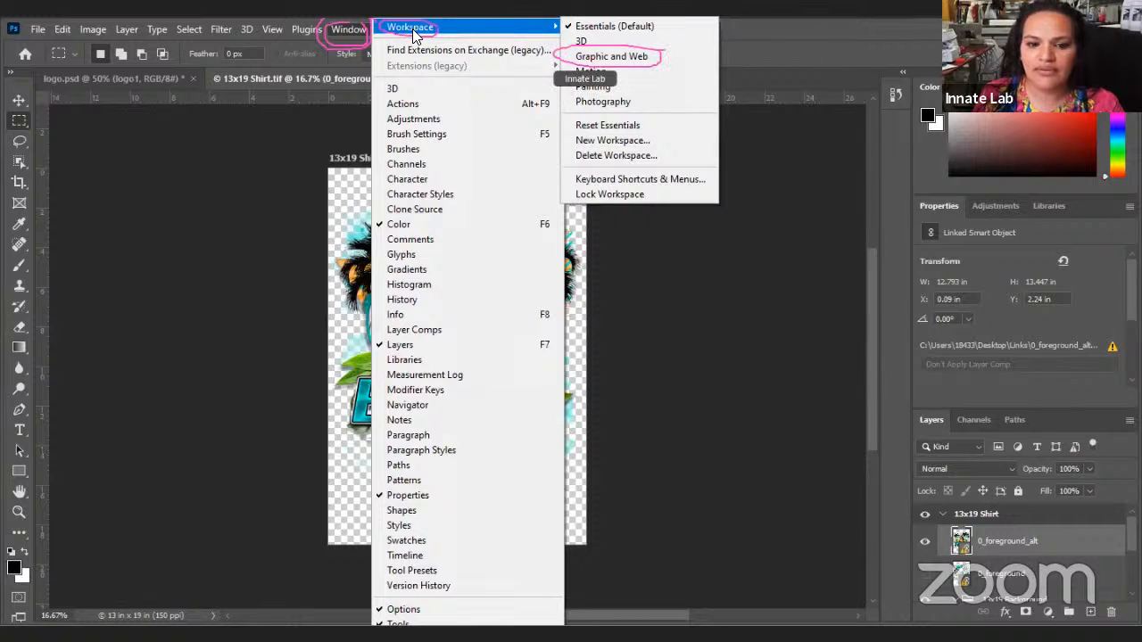
{"action": "left_click", "coordinate": [598, 62]}
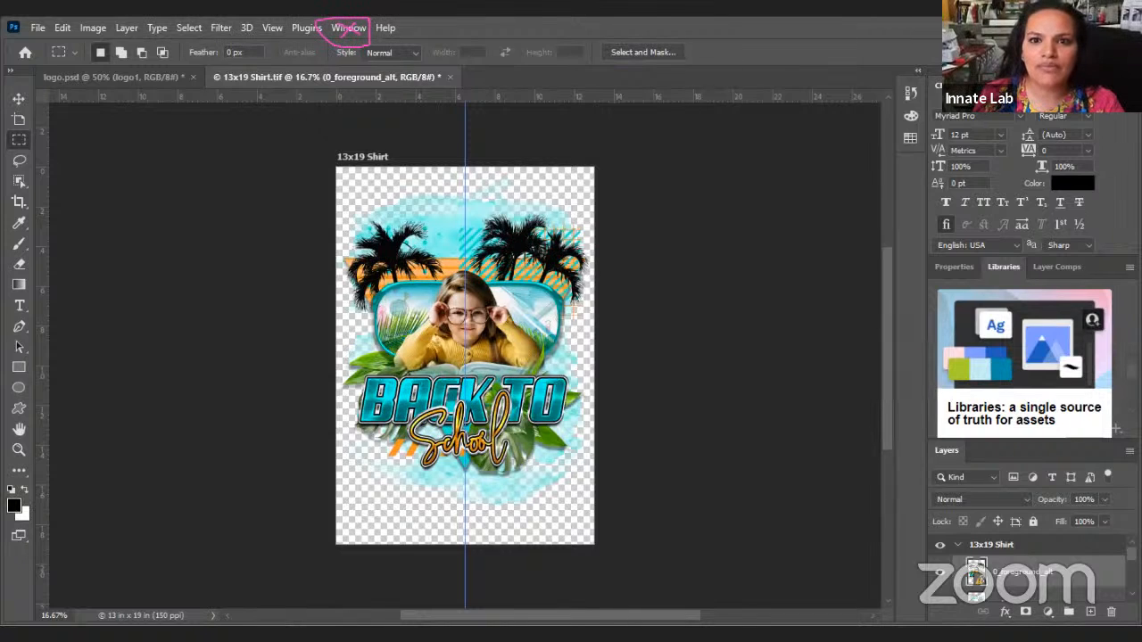
Reset the Graphic and Web workspace to its default layout
{"action": "left_click", "coordinate": [348, 28]}
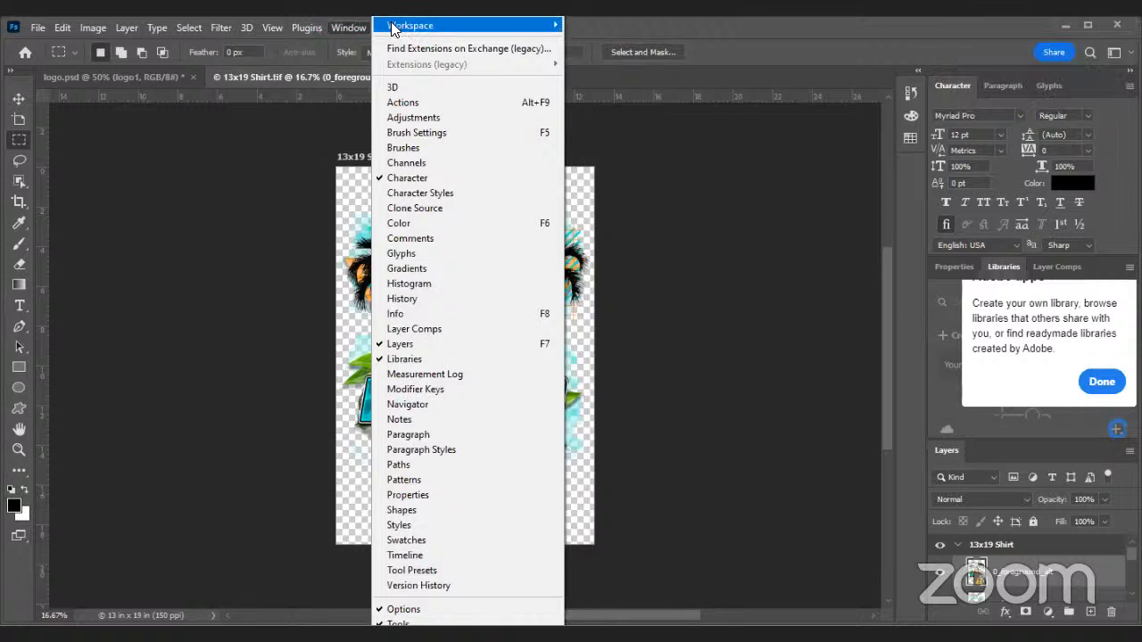
{"action": "left_click", "coordinate": [393, 27]}
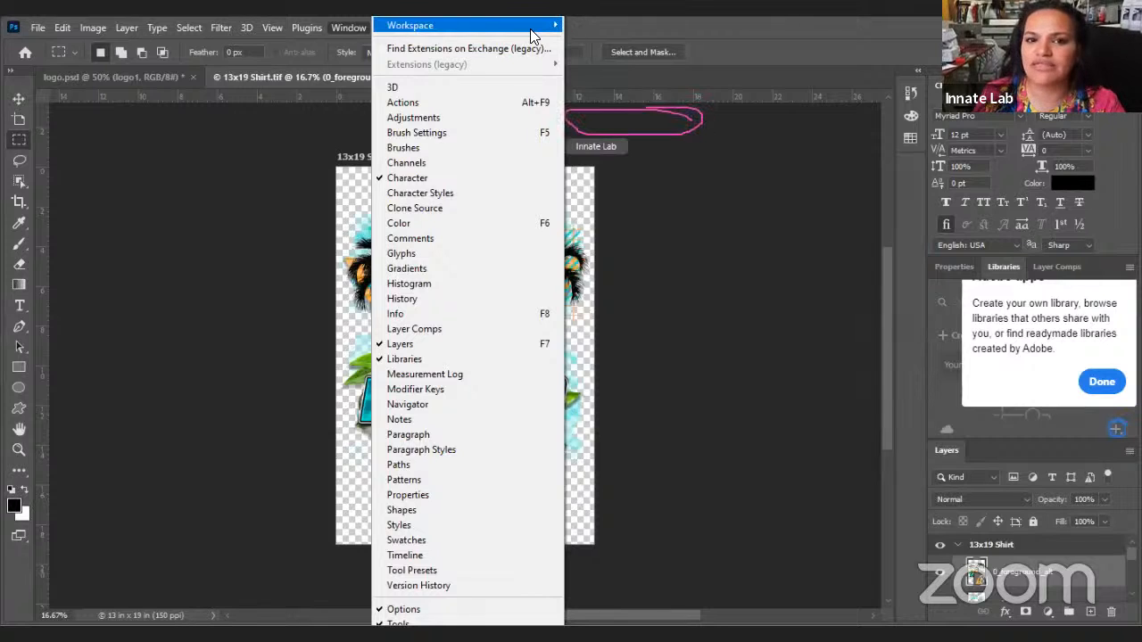
{"action": "mouse_move", "coordinate": [531, 30]}
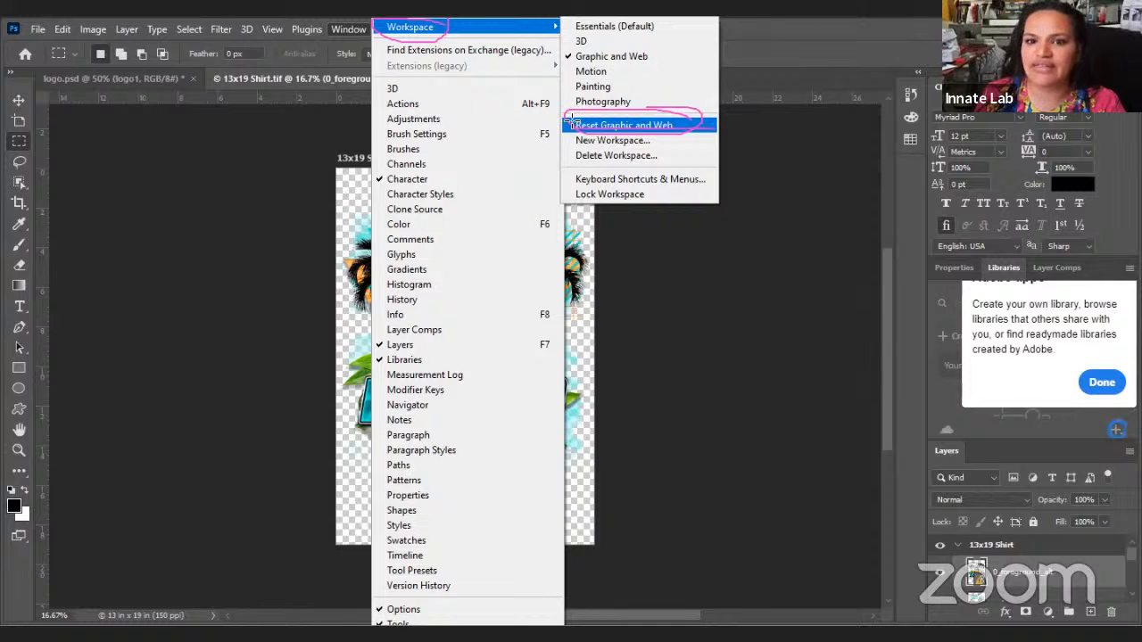
{"action": "left_click", "coordinate": [572, 122]}
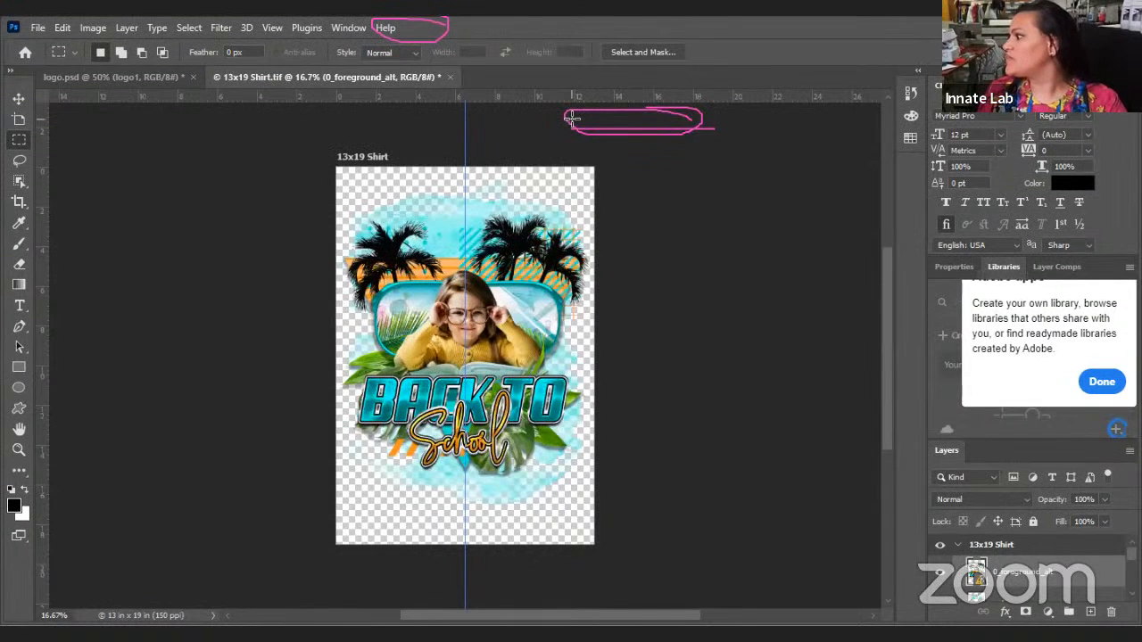
{"action": "left_click", "coordinate": [350, 27]}
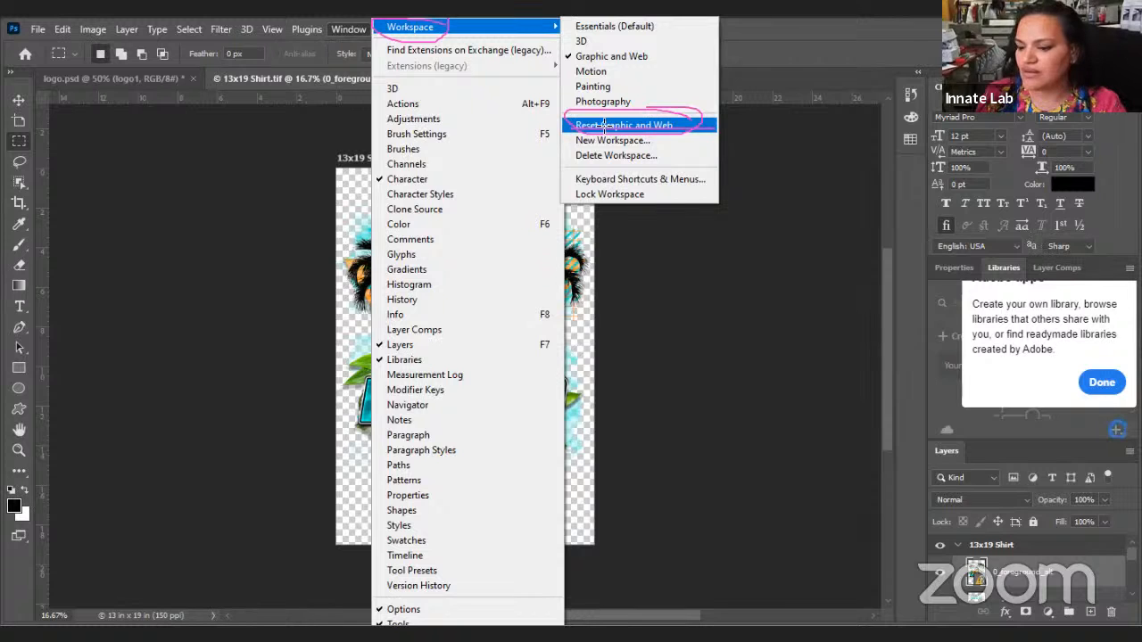
{"action": "left_click", "coordinate": [604, 125]}
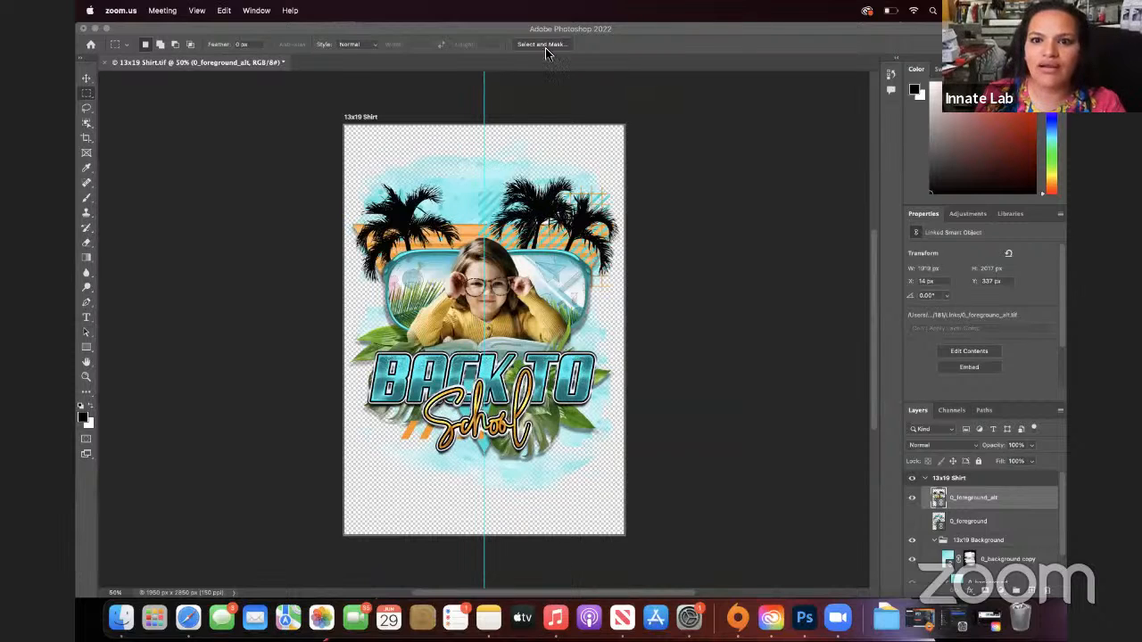
Switch Photoshop on the Mac to the Graphic and Web workspace and reset that workspace
{"action": "left_click", "coordinate": [519, 207]}
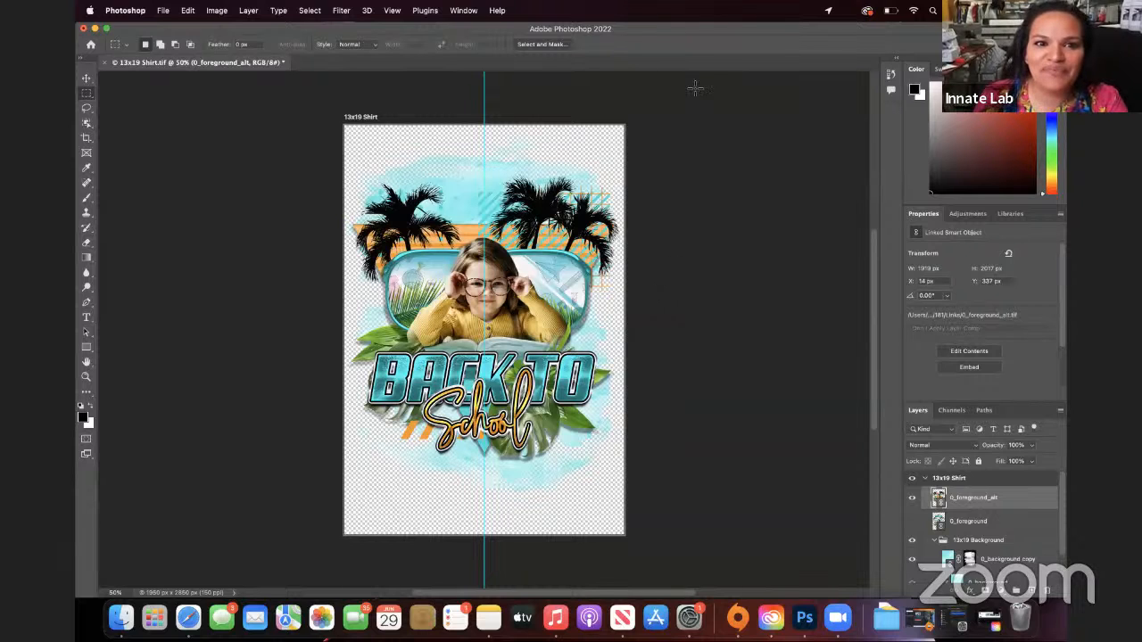
{"action": "left_click", "coordinate": [460, 11]}
{"action": "mouse_move", "coordinate": [470, 40]}
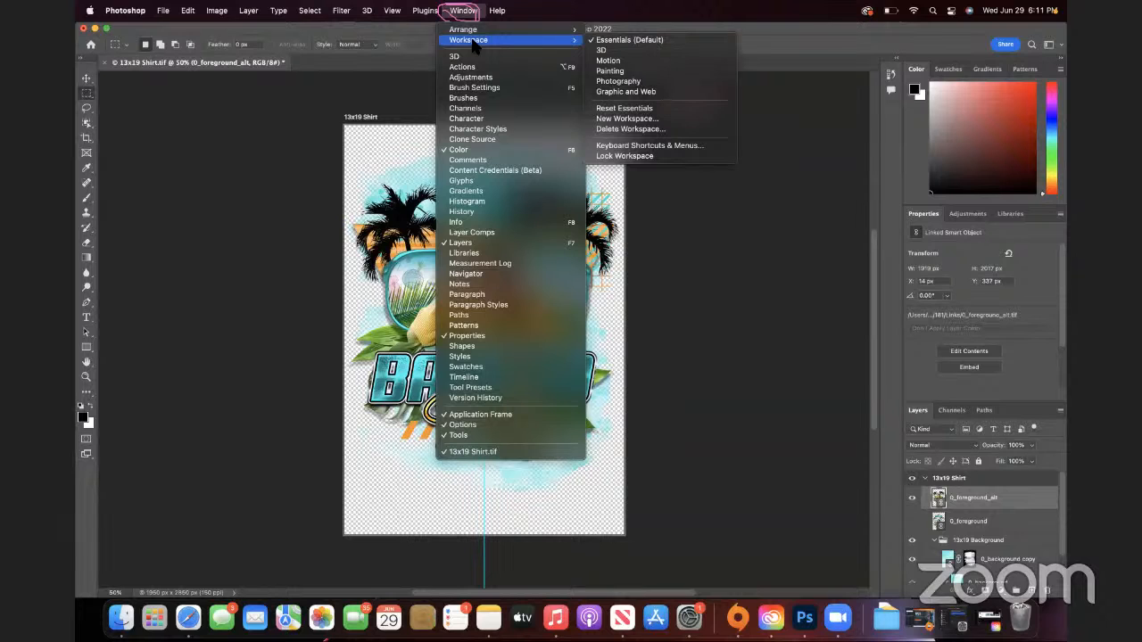
{"action": "left_click", "coordinate": [646, 91]}
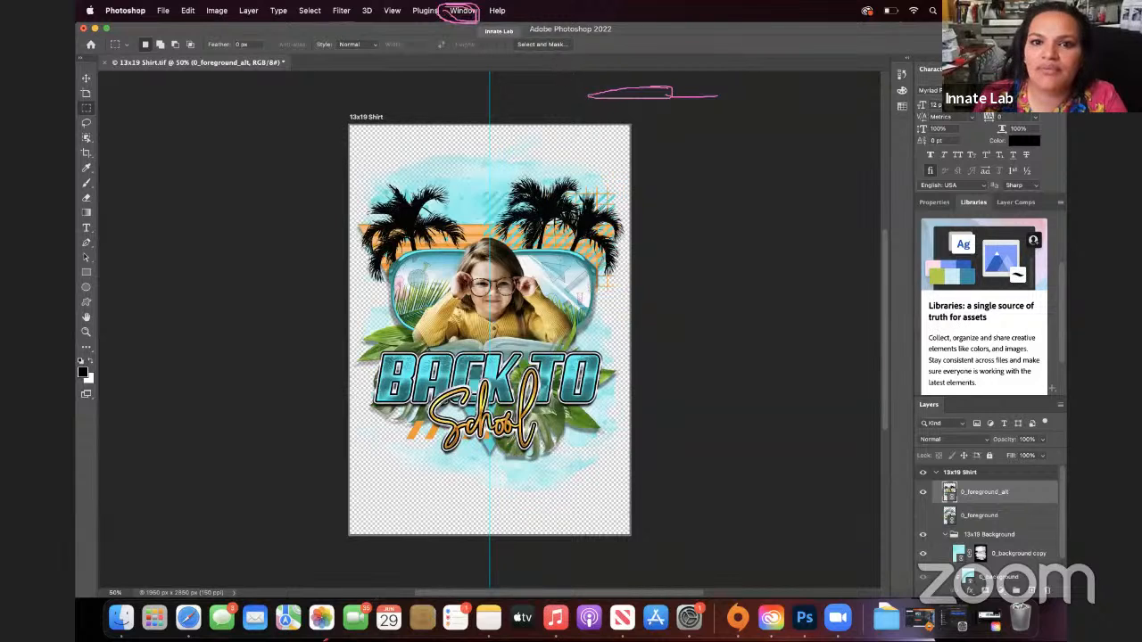
{"action": "left_click", "coordinate": [463, 11]}
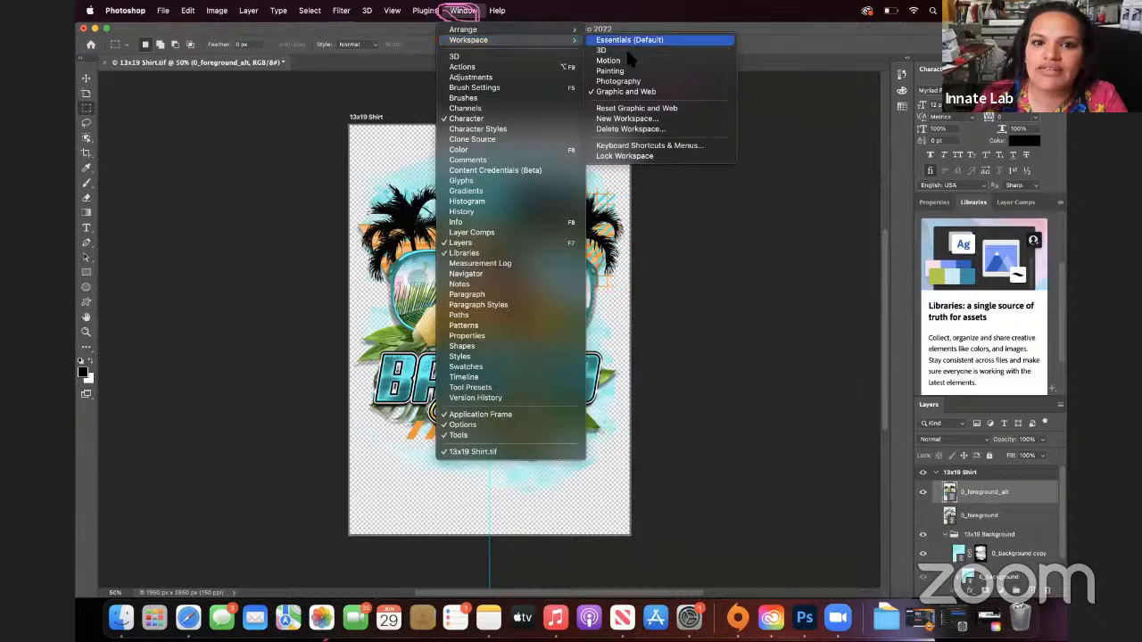
{"action": "left_click", "coordinate": [641, 110]}
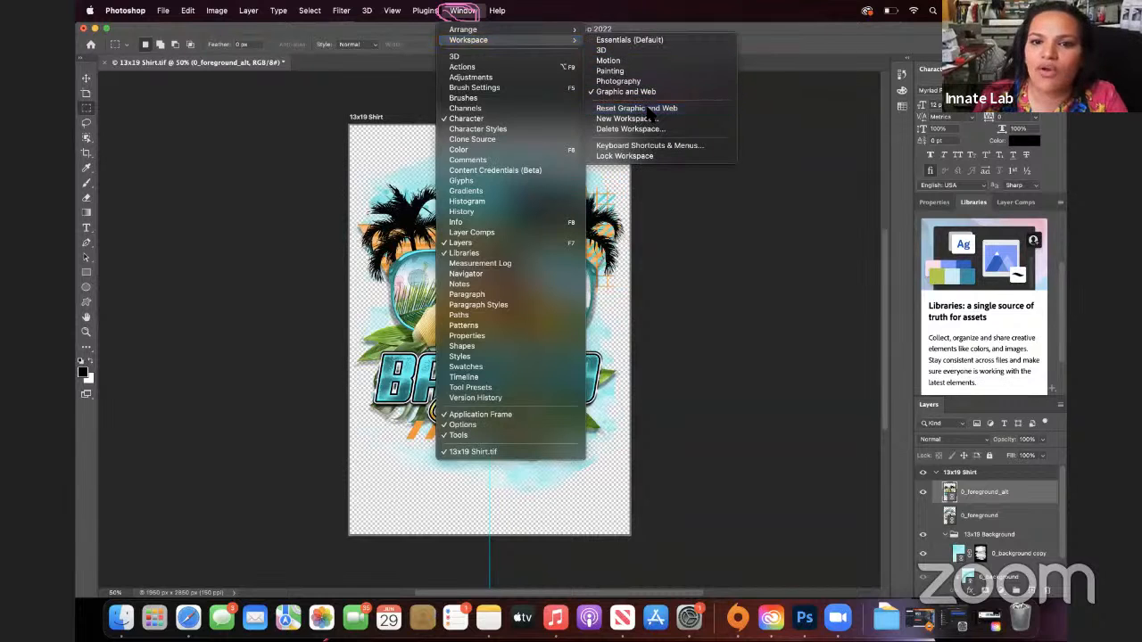
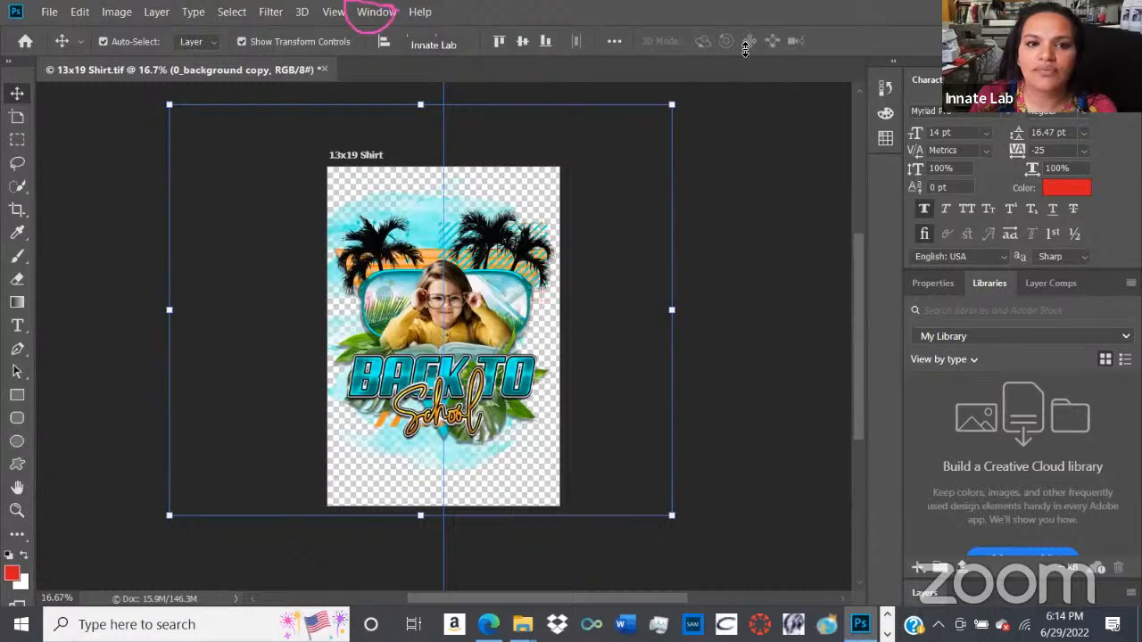
Reset the Graphic and Web workspace in the Windows Photoshop session with 13x19 Shirt.tif open
{"action": "key", "text": "alt+w"}
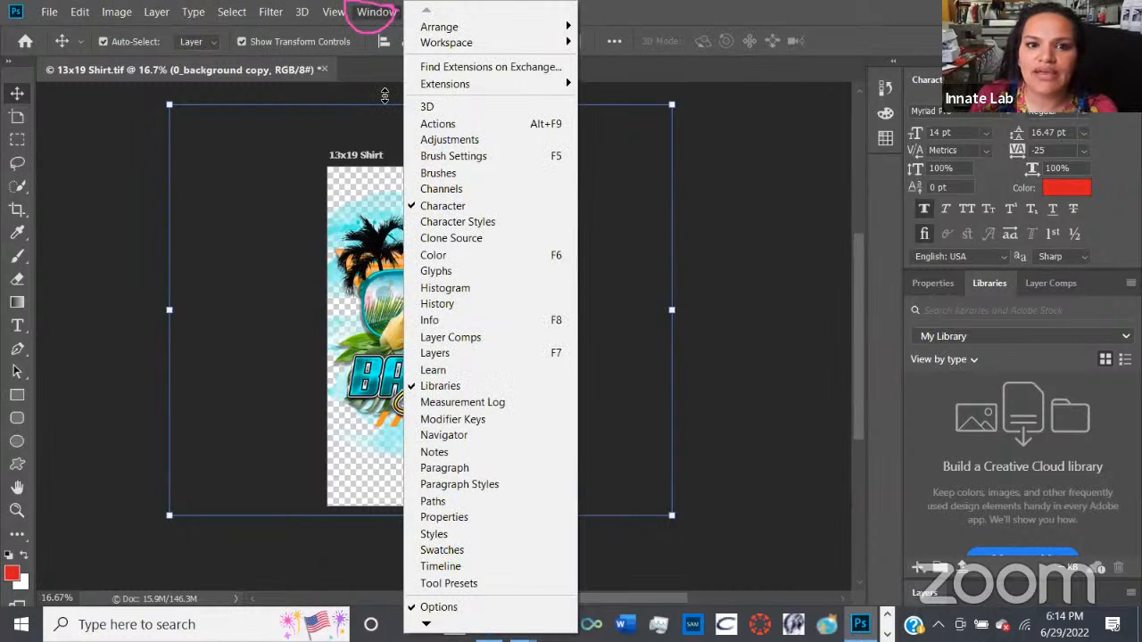
{"action": "mouse_move", "coordinate": [436, 52]}
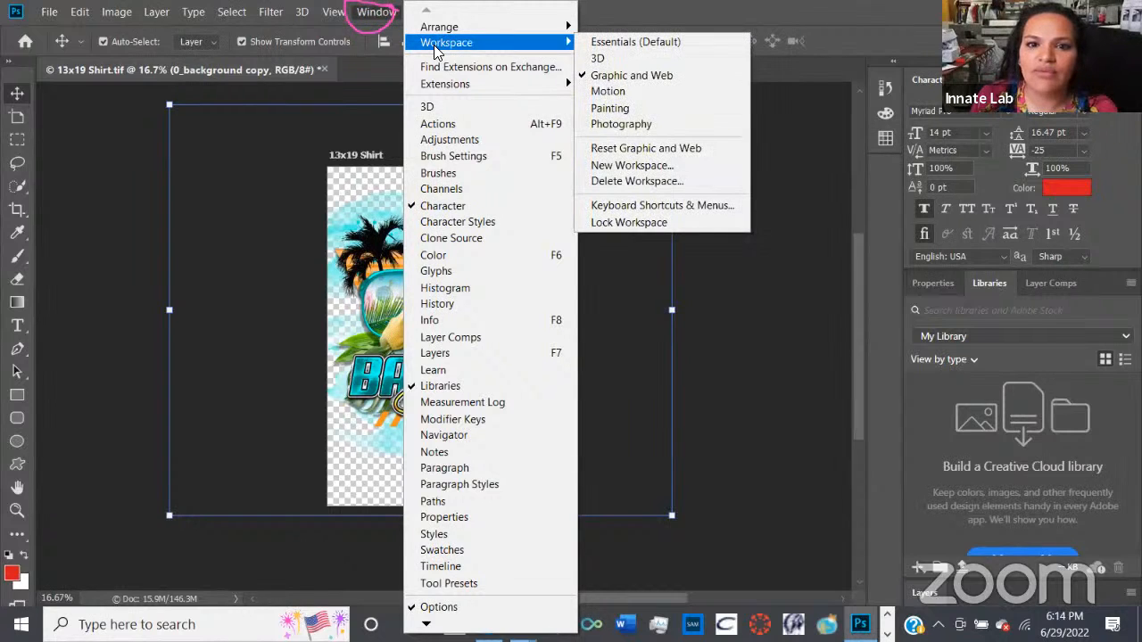
{"action": "left_click", "coordinate": [662, 148]}
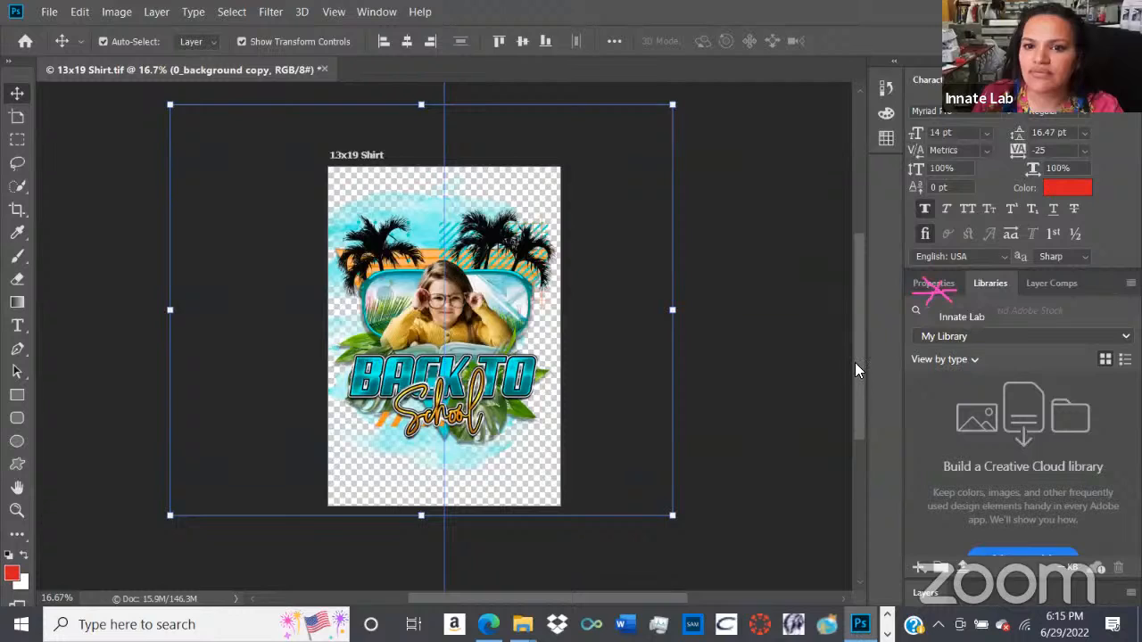
Show the Properties panel and close the Libraries and Layer Comps panels grouped with it
{"action": "left_click", "coordinate": [933, 284]}
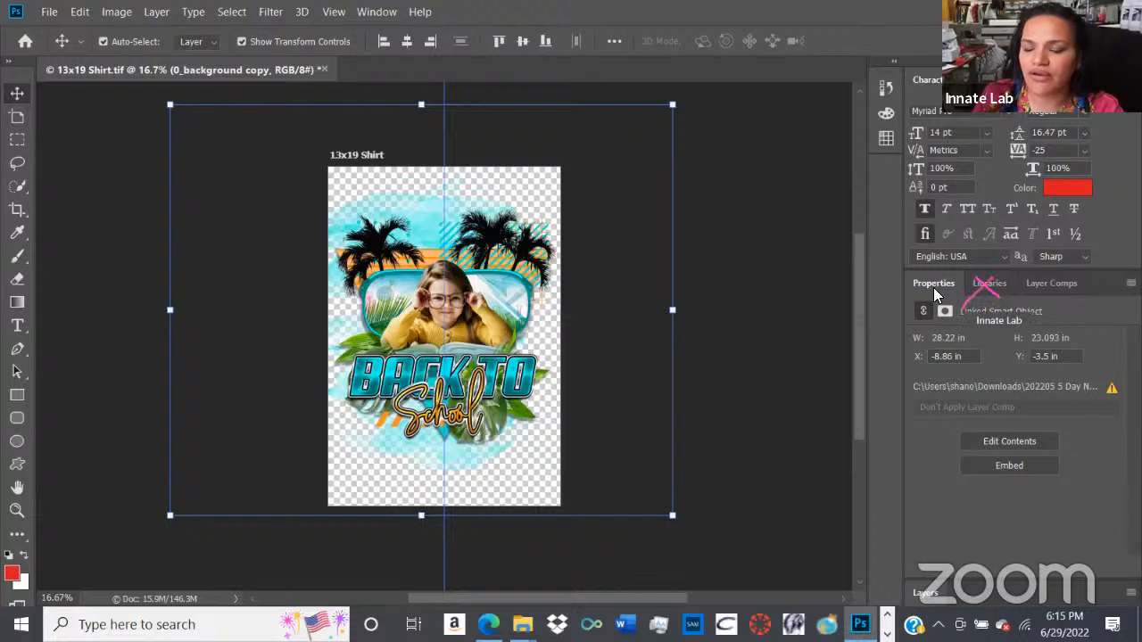
{"action": "right_click", "coordinate": [989, 295]}
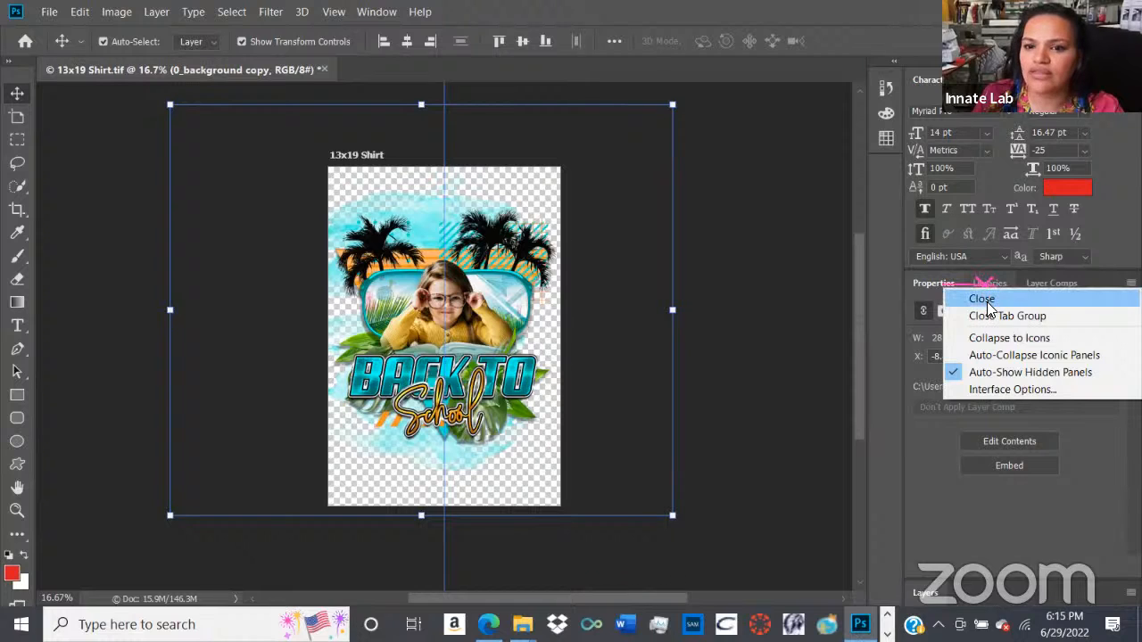
{"action": "left_click", "coordinate": [981, 299]}
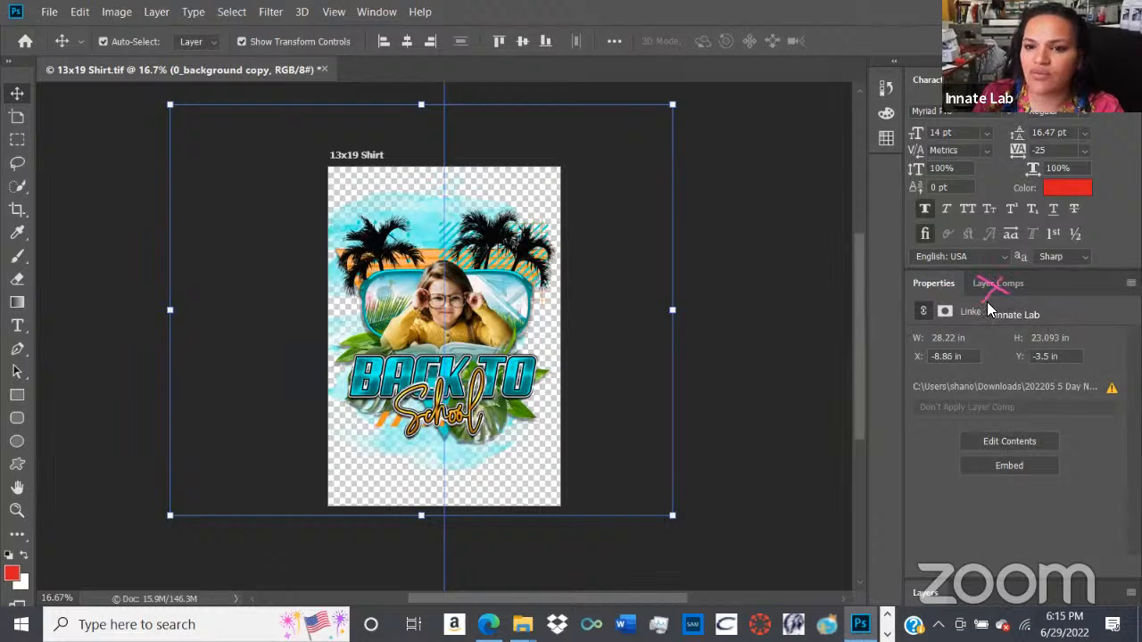
{"action": "left_click", "coordinate": [988, 290]}
{"action": "right_click", "coordinate": [990, 292]}
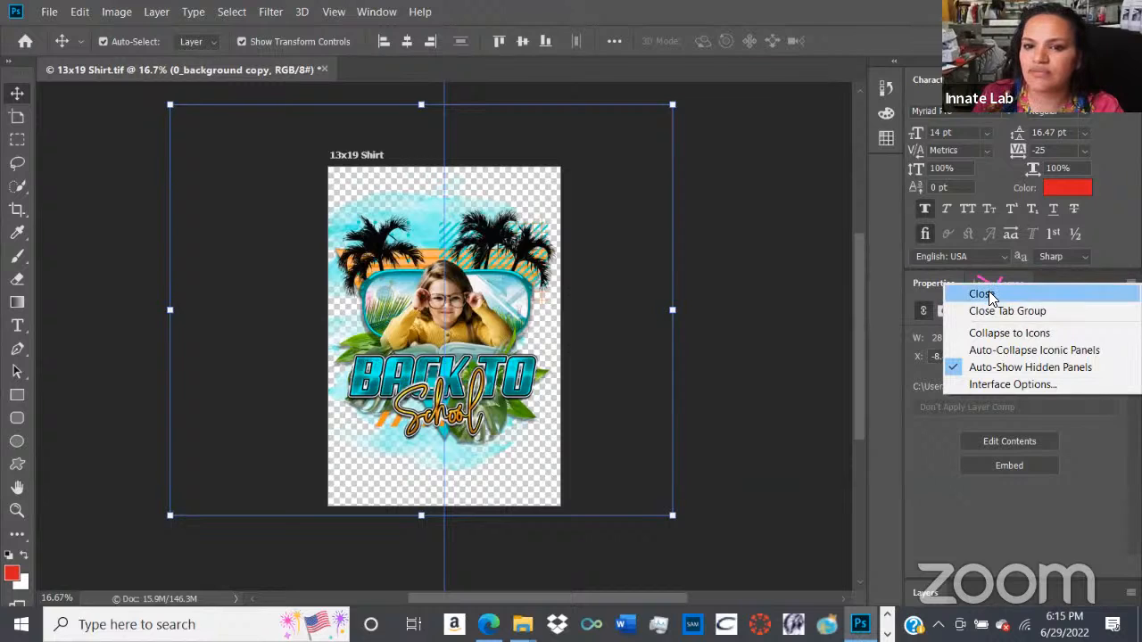
{"action": "left_click", "coordinate": [989, 291]}
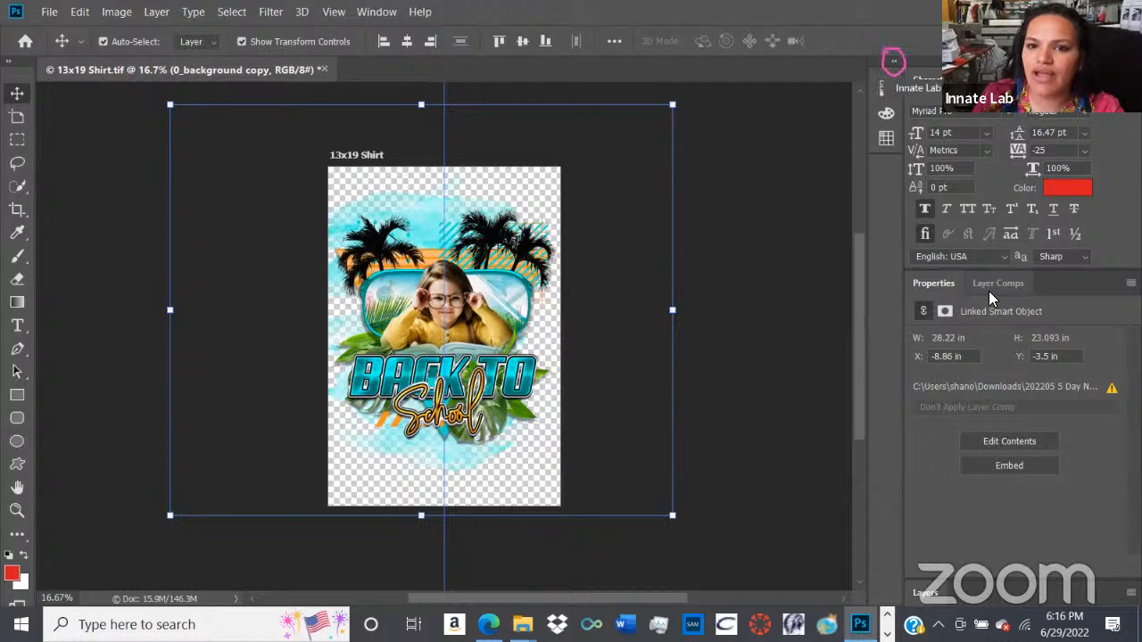
{"action": "left_click_drag", "start_coordinate": [988, 291], "coordinate": [928, 303]}
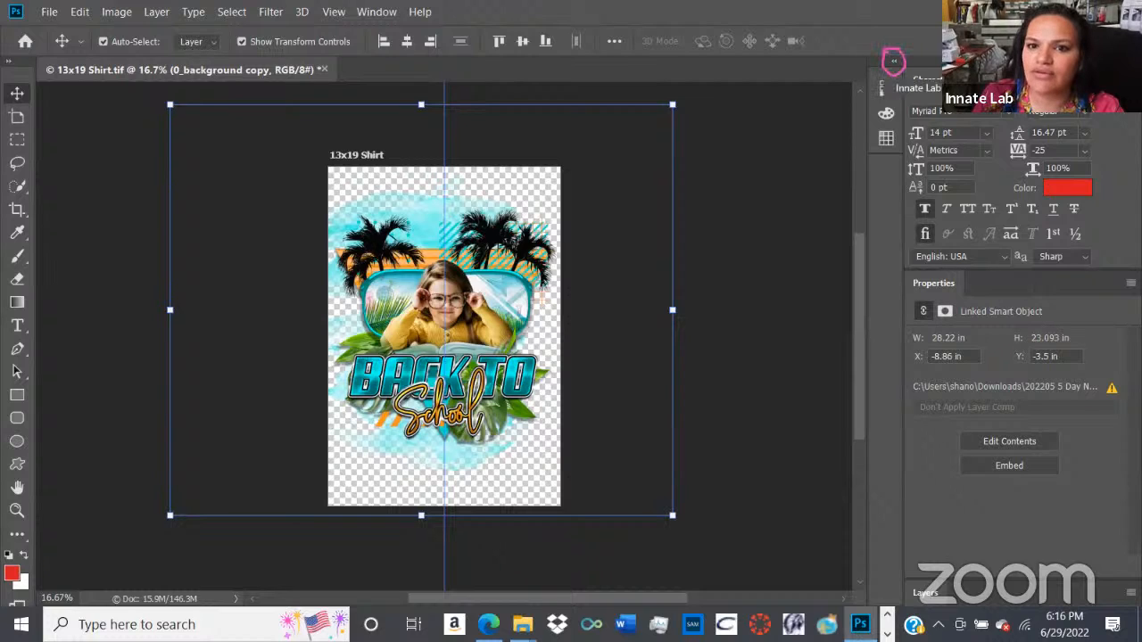
Expand the collapsed panel column, dock Layers with History, Color and Swatches, and reorder the group so Layers comes before History
{"action": "left_click", "coordinate": [897, 67]}
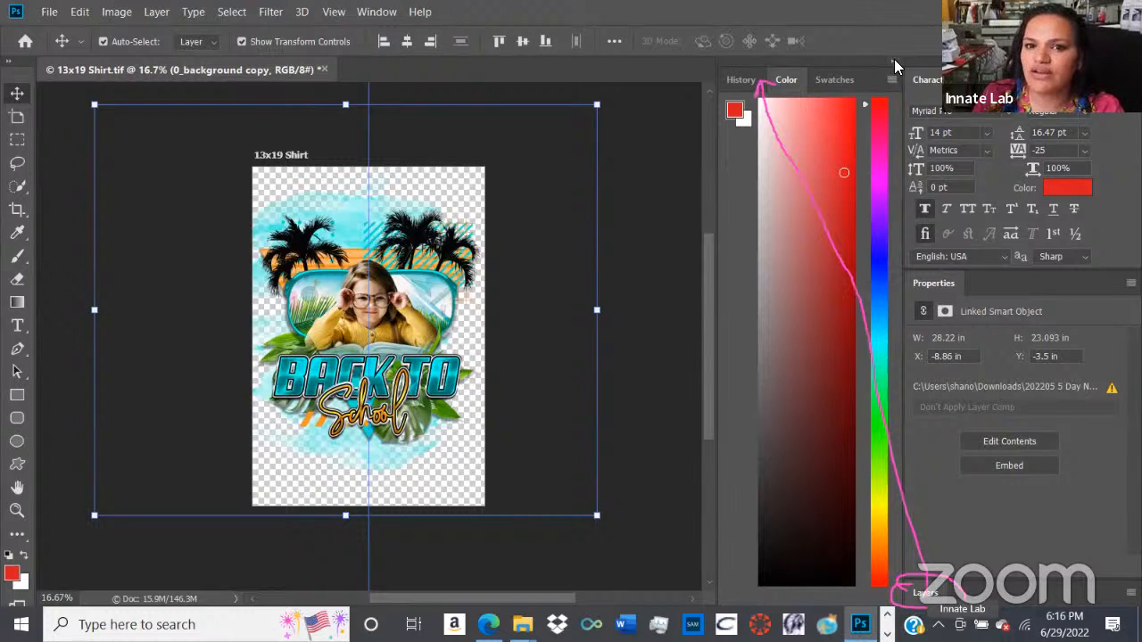
{"action": "left_click_drag", "start_coordinate": [933, 588], "coordinate": [750, 80]}
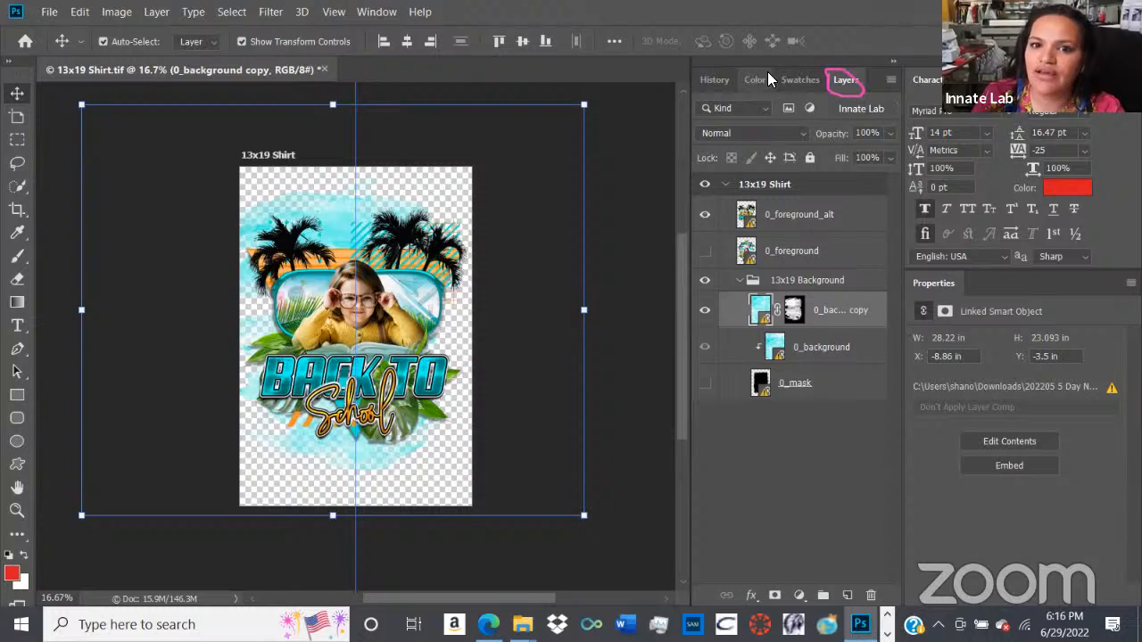
{"action": "left_click_drag", "start_coordinate": [837, 82], "coordinate": [746, 75]}
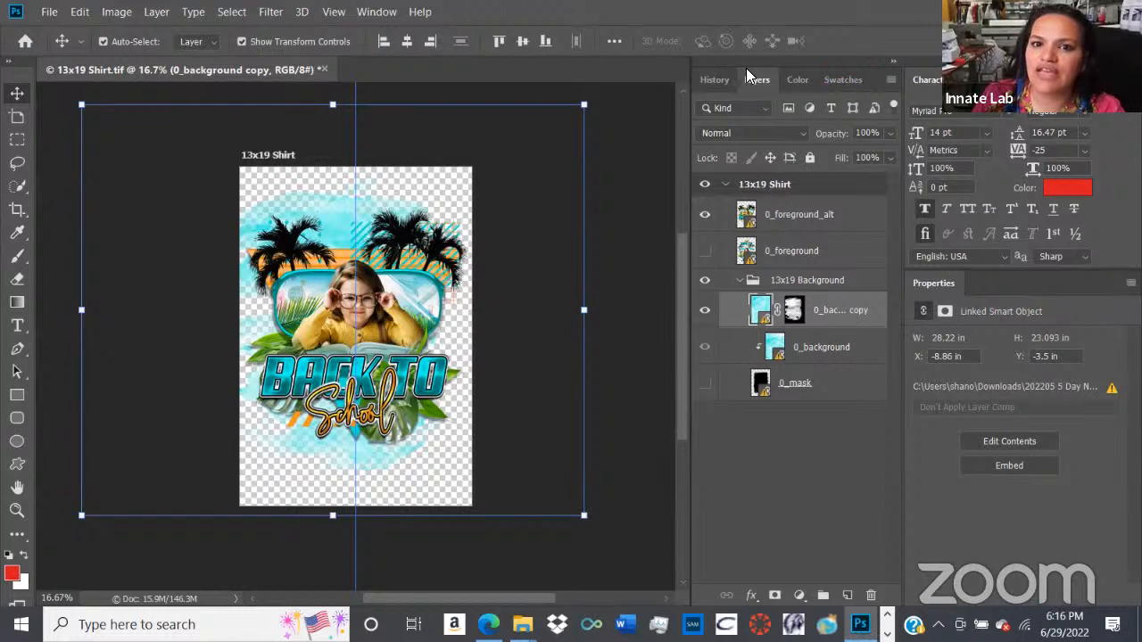
{"action": "left_click_drag", "start_coordinate": [701, 79], "coordinate": [719, 80]}
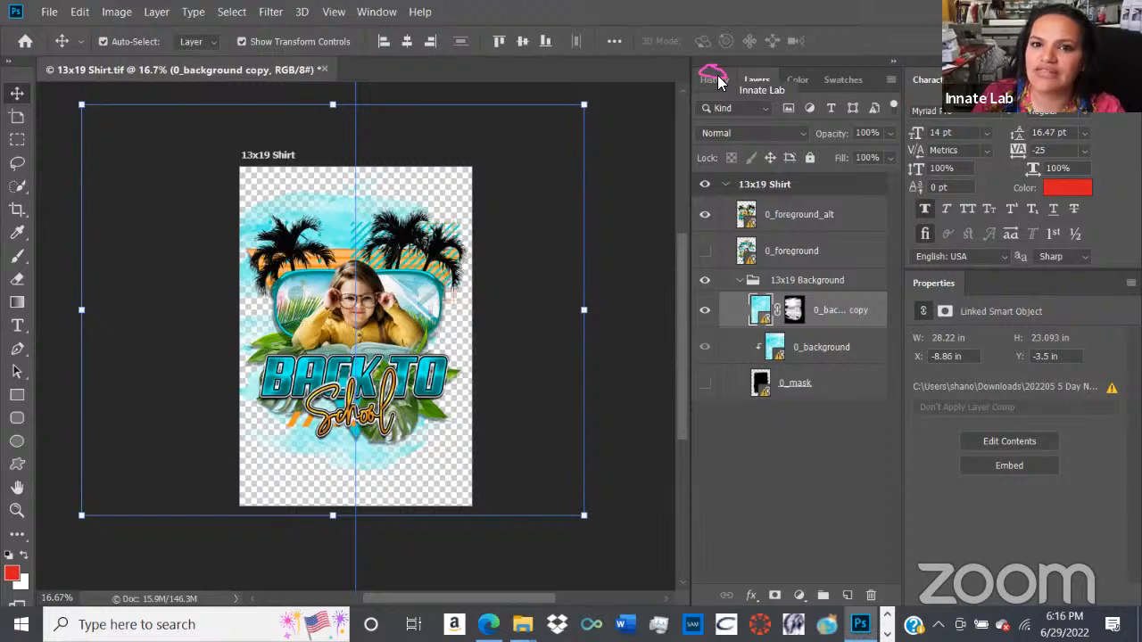
{"action": "left_click_drag", "start_coordinate": [719, 81], "coordinate": [758, 81]}
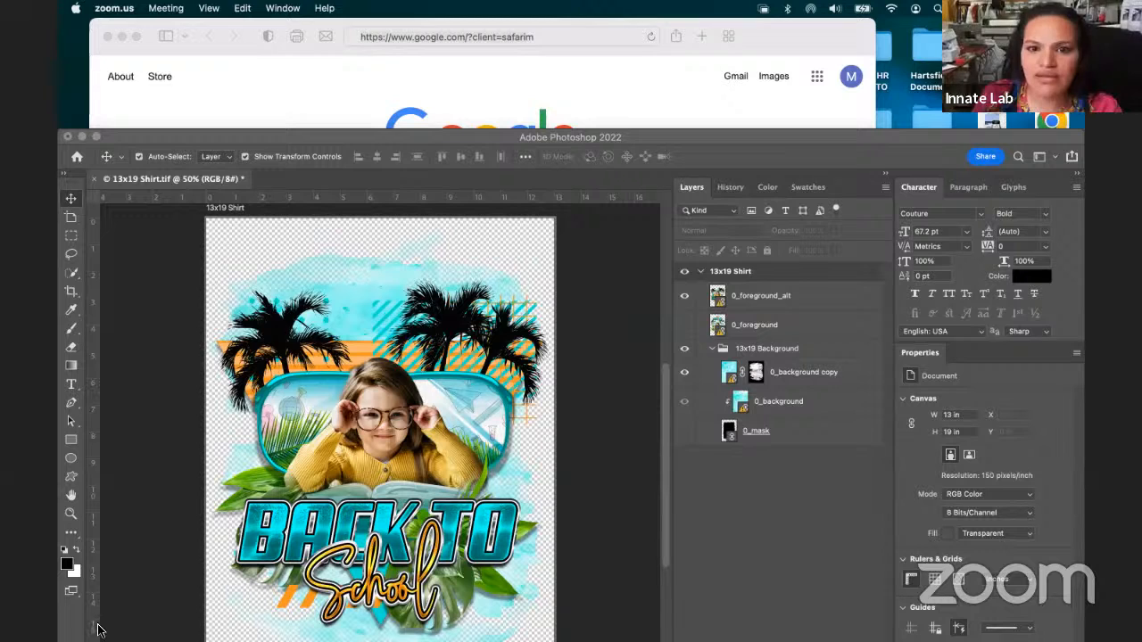
Bring the Photoshop window with 13x19 Shirt.tif to the front and mute the Mac's sound
{"action": "left_click", "coordinate": [633, 135]}
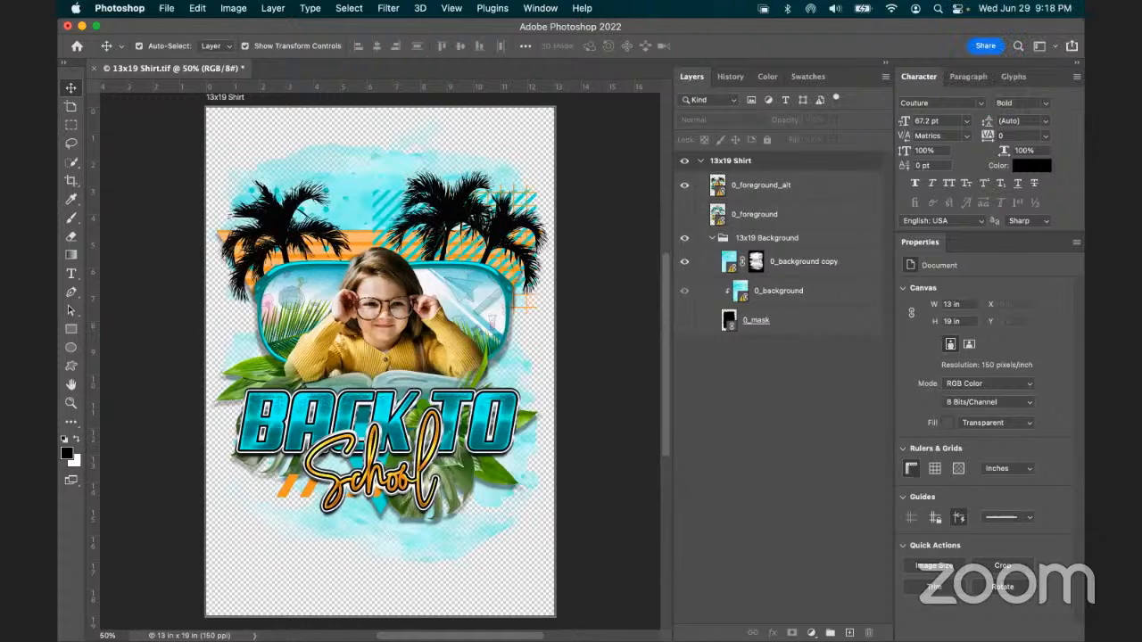
{"action": "key", "text": "XF86AudioLowerVolume"}
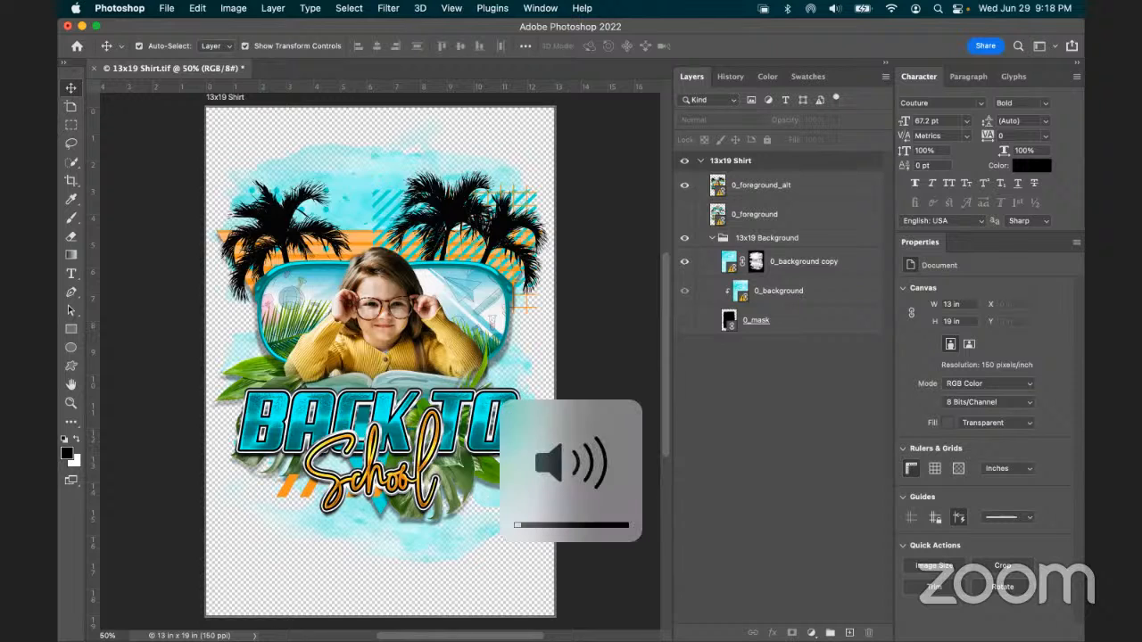
{"action": "key", "text": "XF86AudioMute"}
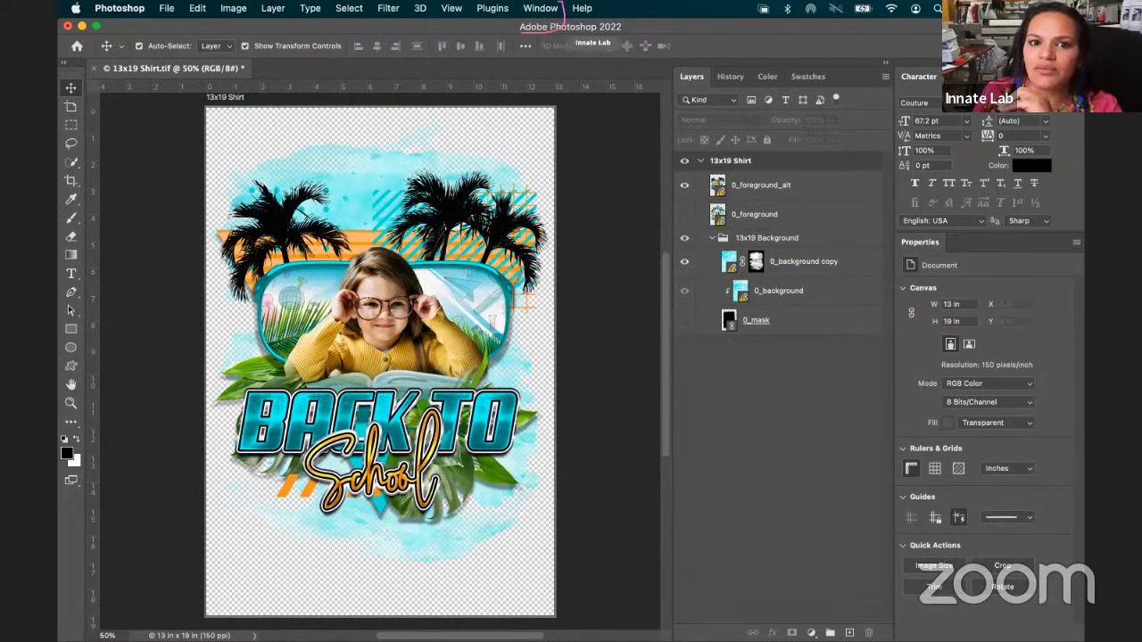
Save the current panel layout as a new workspace under the owner's name, capturing Keyboard Shortcuts, Menus and Toolbar
{"action": "left_click", "coordinate": [540, 10]}
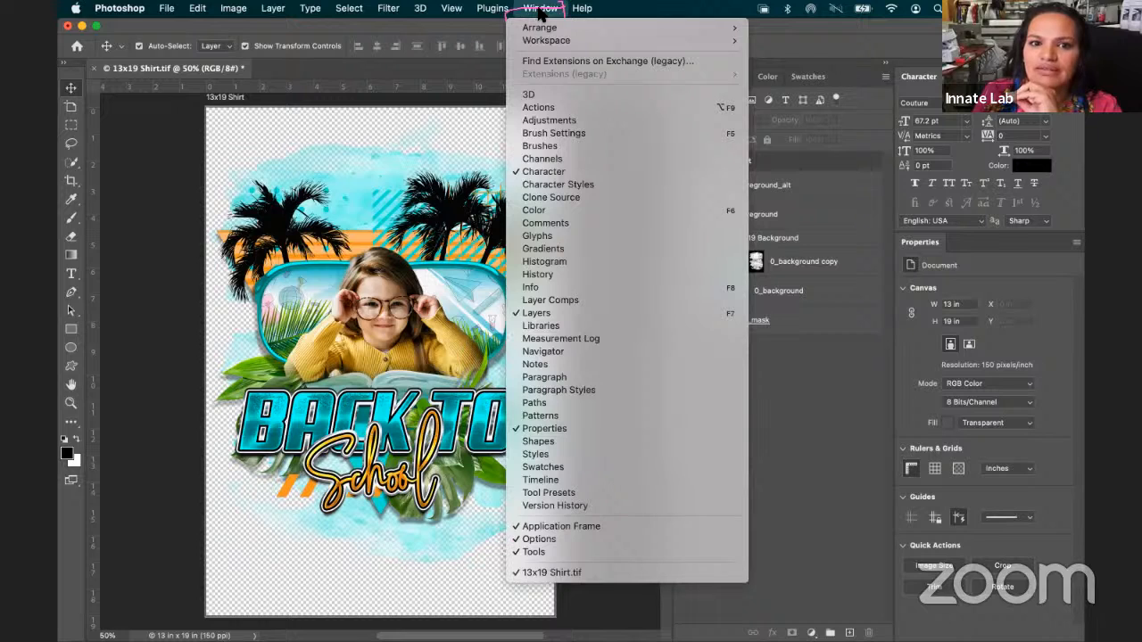
{"action": "mouse_move", "coordinate": [587, 41]}
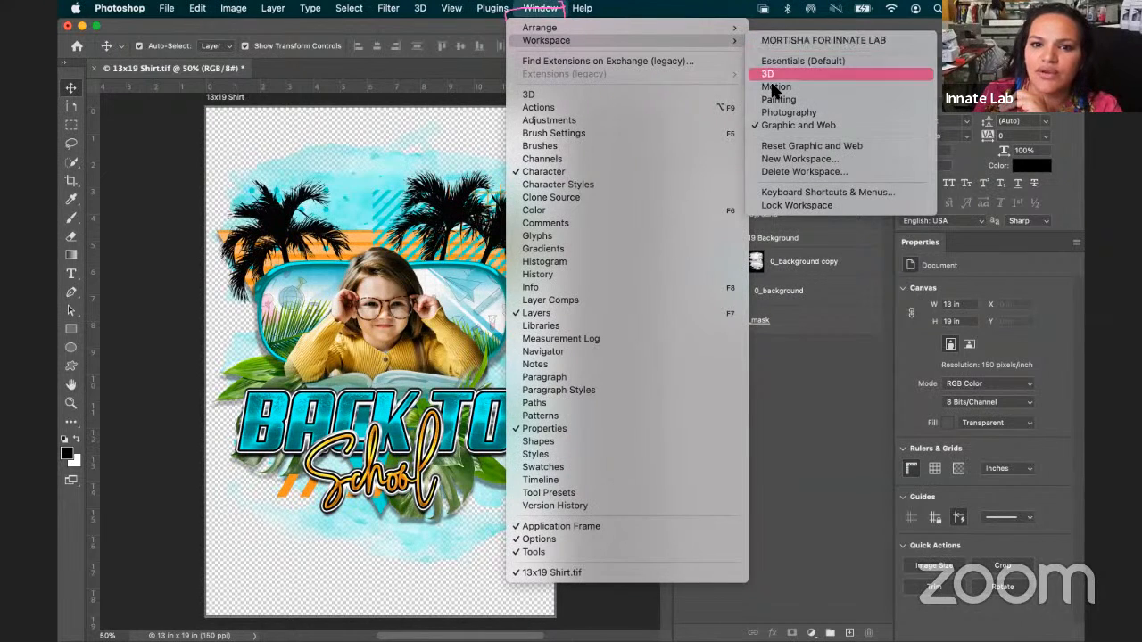
{"action": "left_click", "coordinate": [779, 159]}
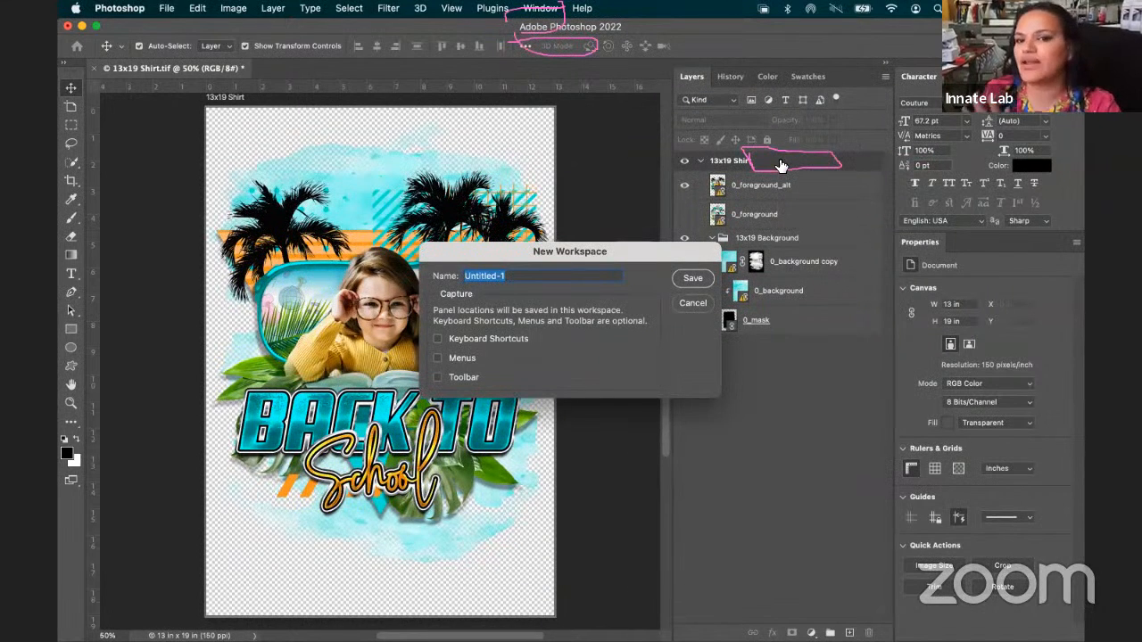
{"action": "type", "text": "m"}
{"action": "key", "text": "BackSpace"}
{"action": "type", "text": "Mort"}
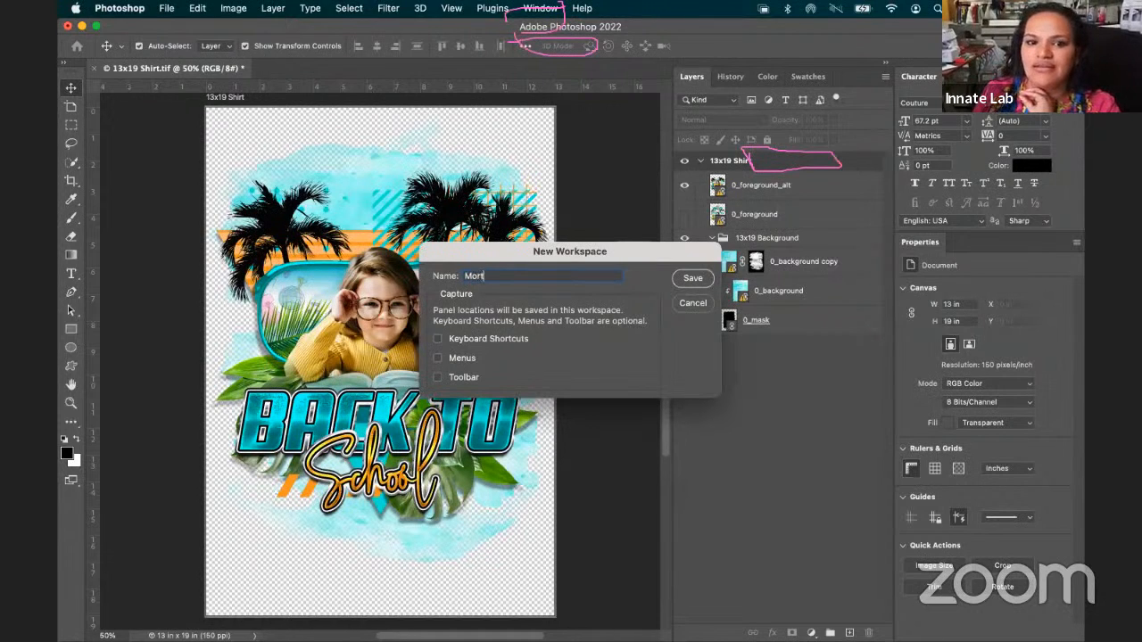
{"action": "type", "text": "isha"}
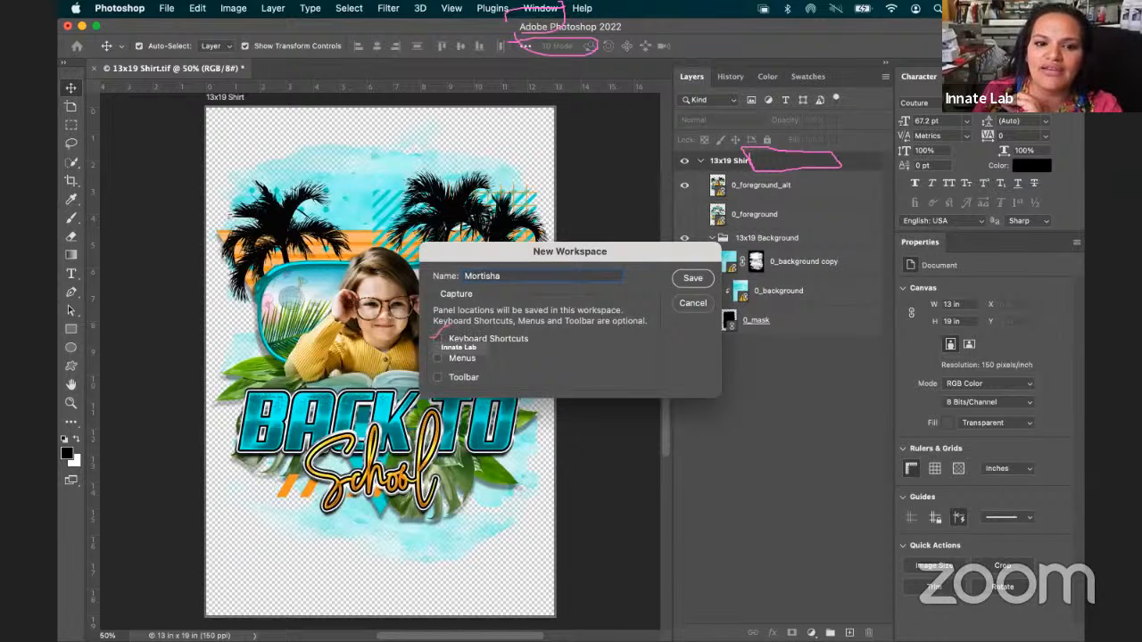
{"action": "left_click", "coordinate": [438, 339]}
{"action": "left_click", "coordinate": [437, 357]}
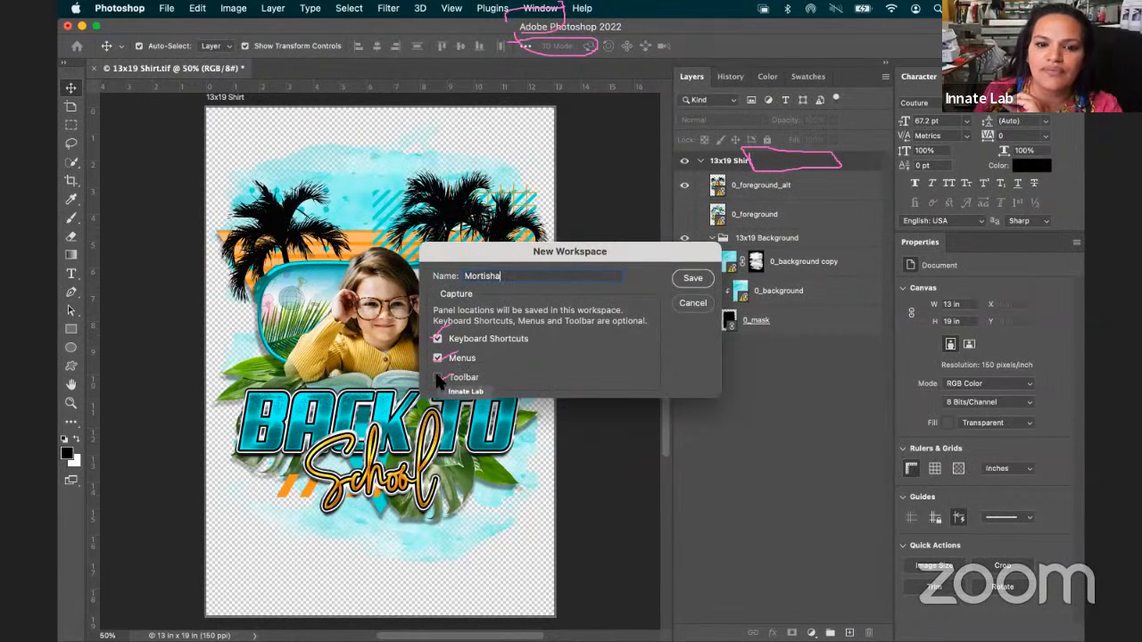
{"action": "left_click", "coordinate": [437, 377]}
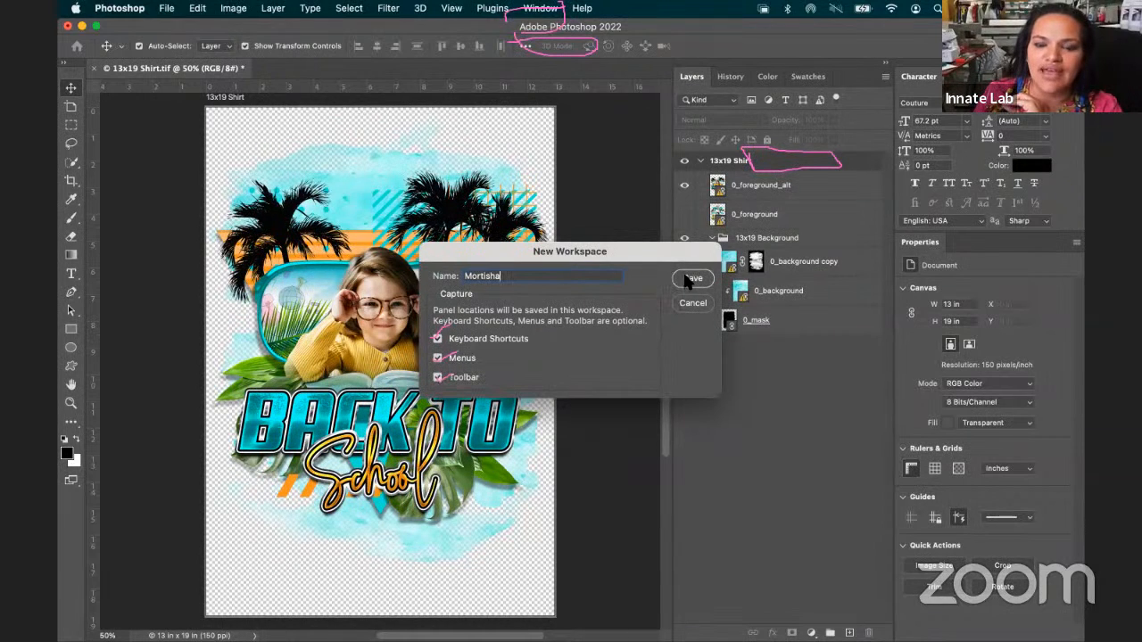
{"action": "left_click", "coordinate": [688, 279]}
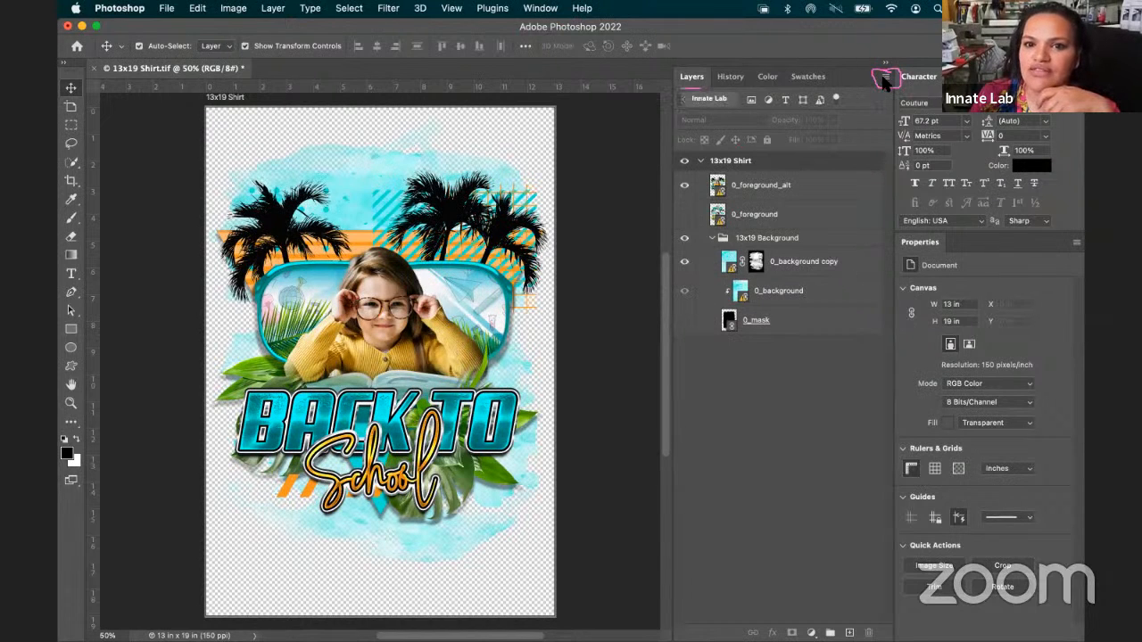
Set the Layers panel to the largest thumbnails with Layer Bounds contents, and disable default fill masks, expanding new effects and adding "copy"
{"action": "left_click", "coordinate": [884, 81]}
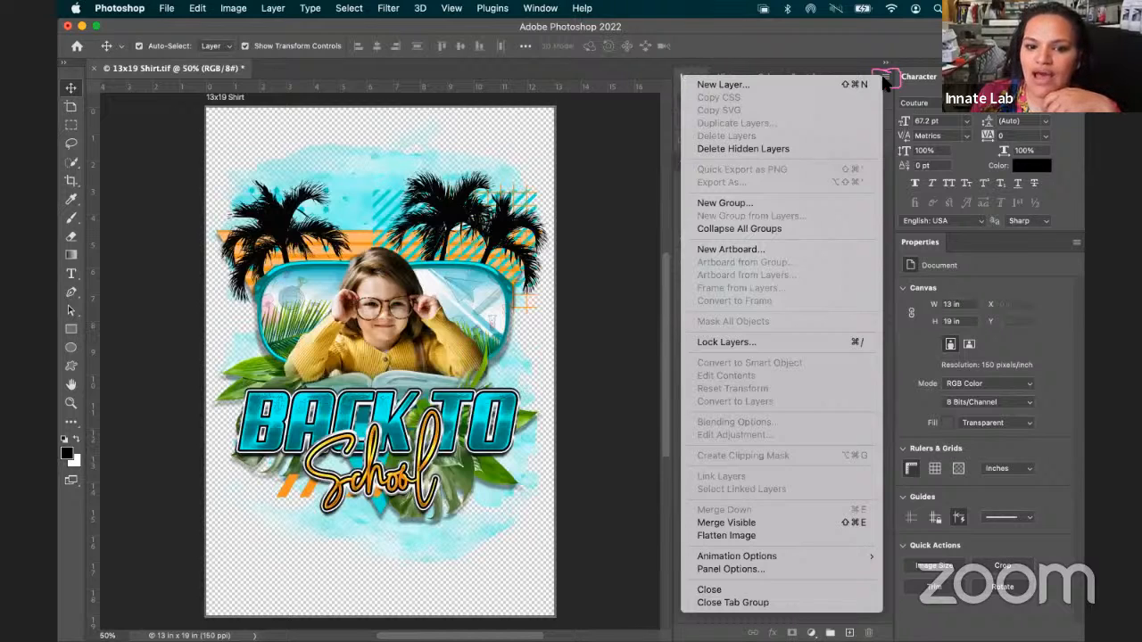
{"action": "left_click", "coordinate": [752, 569]}
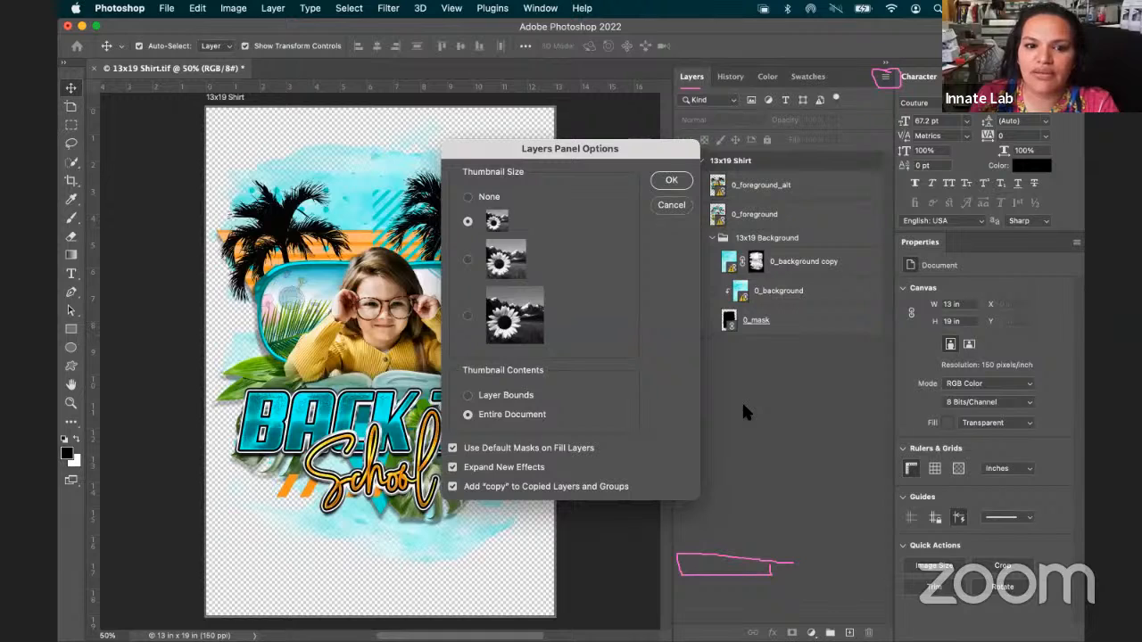
{"action": "left_click", "coordinate": [467, 316]}
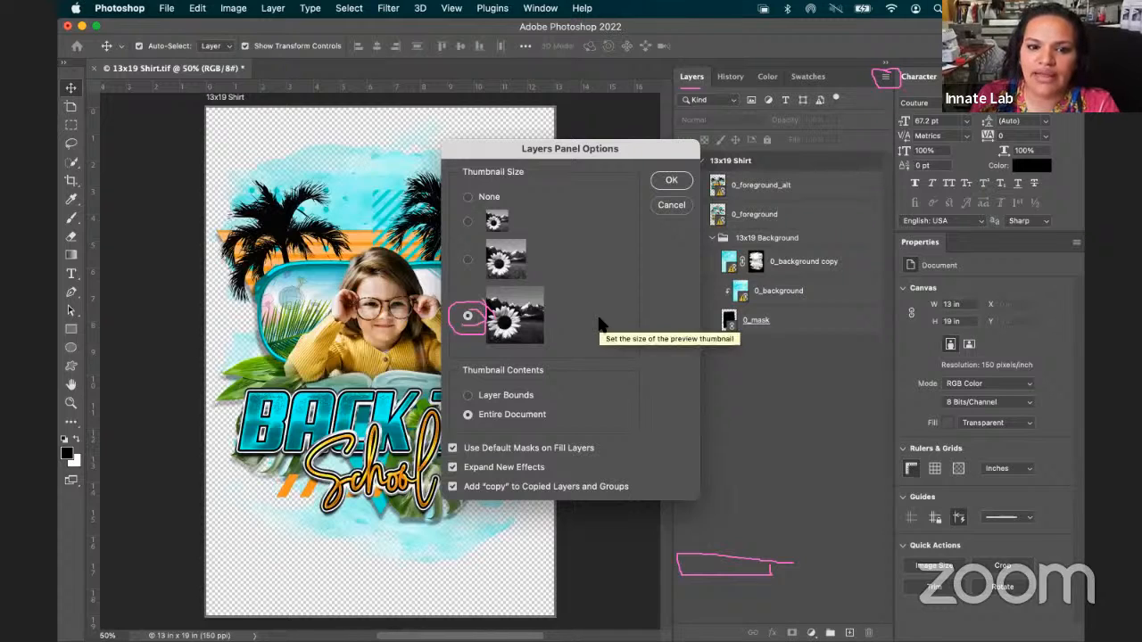
{"action": "left_click", "coordinate": [468, 395]}
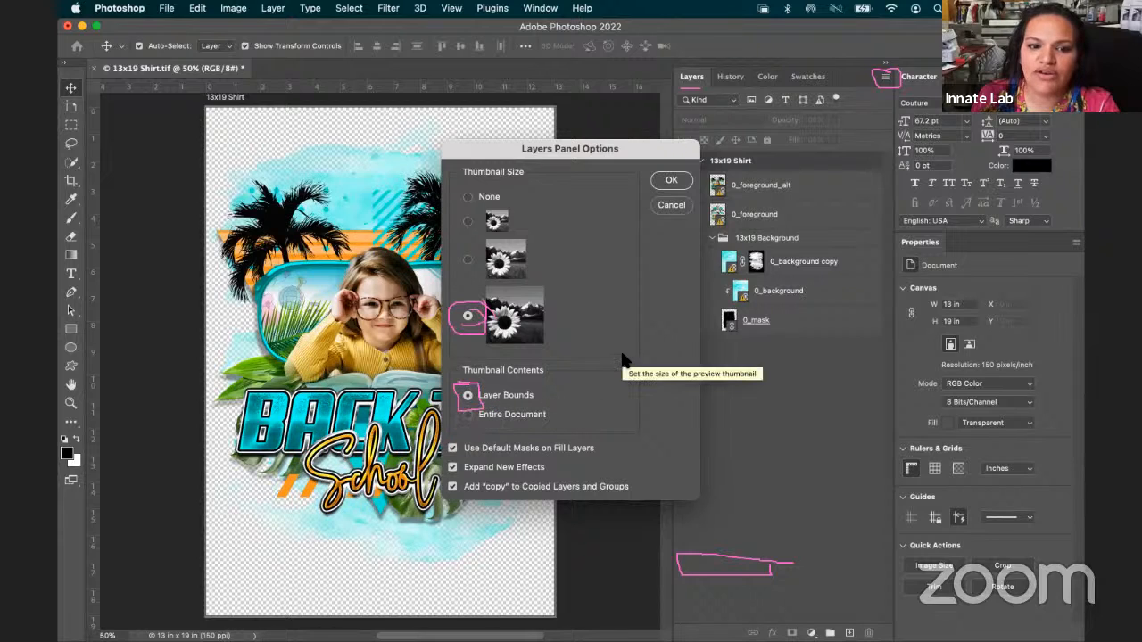
{"action": "left_click", "coordinate": [452, 448]}
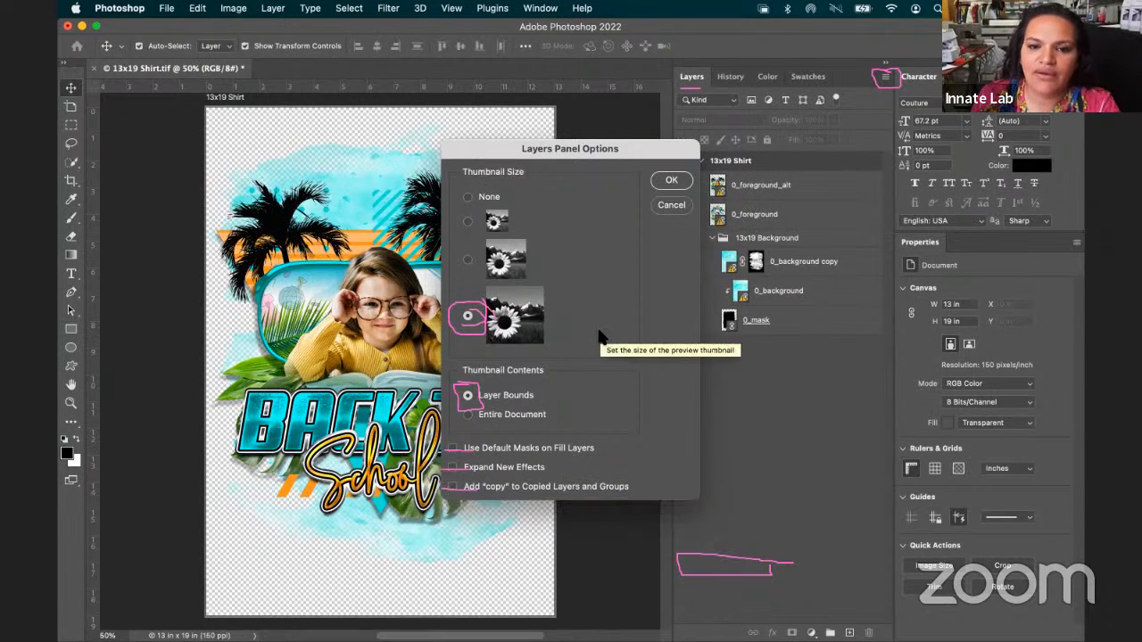
{"action": "left_click", "coordinate": [665, 182]}
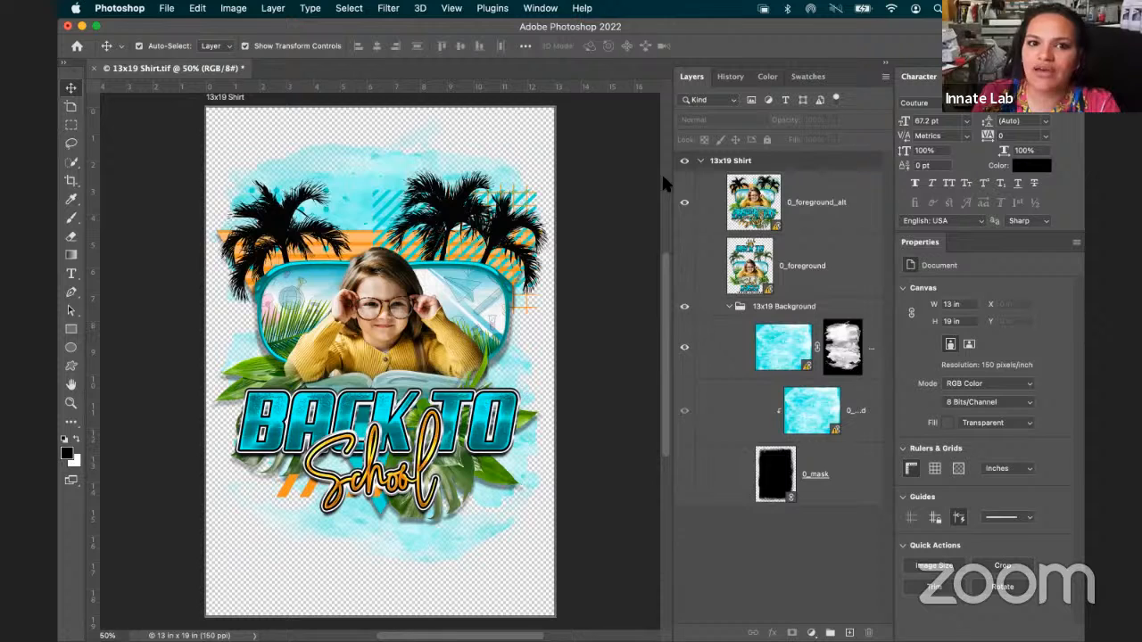
Save the updated layout over the existing custom workspace of the same name, including Keyboard Shortcuts, Menus and Toolbar
{"action": "left_click", "coordinate": [544, 8]}
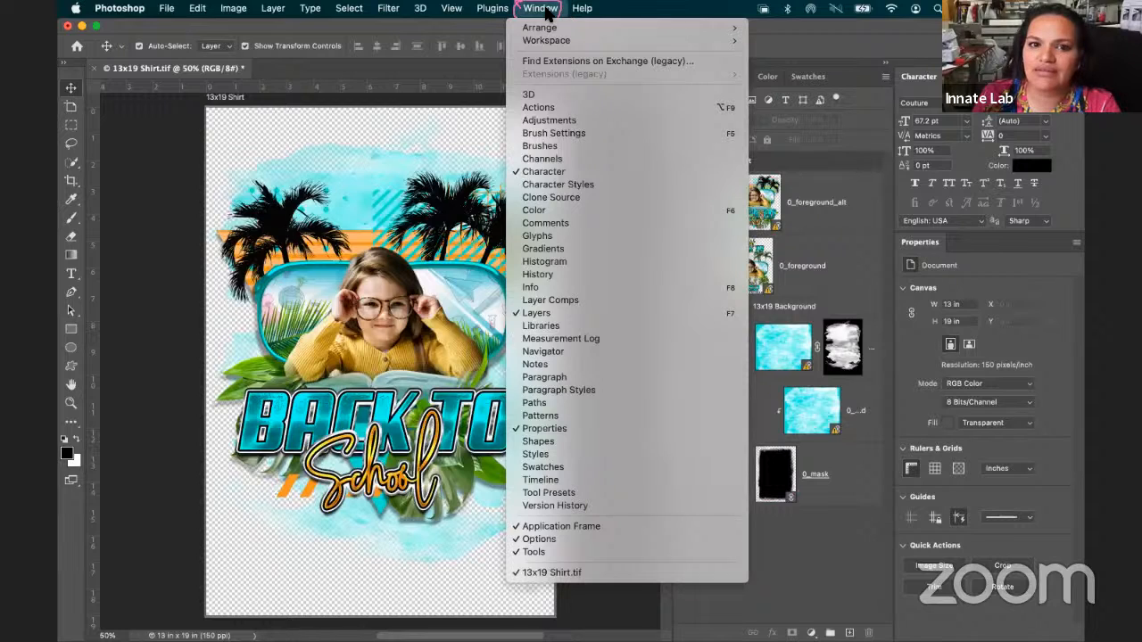
{"action": "mouse_move", "coordinate": [549, 45]}
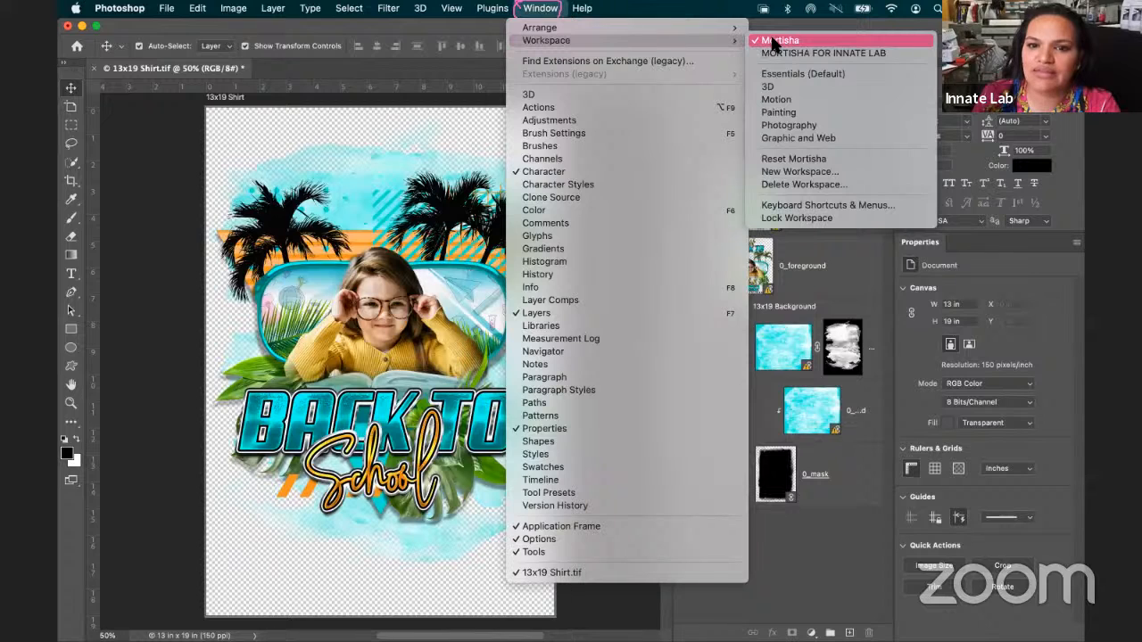
{"action": "left_click", "coordinate": [794, 172]}
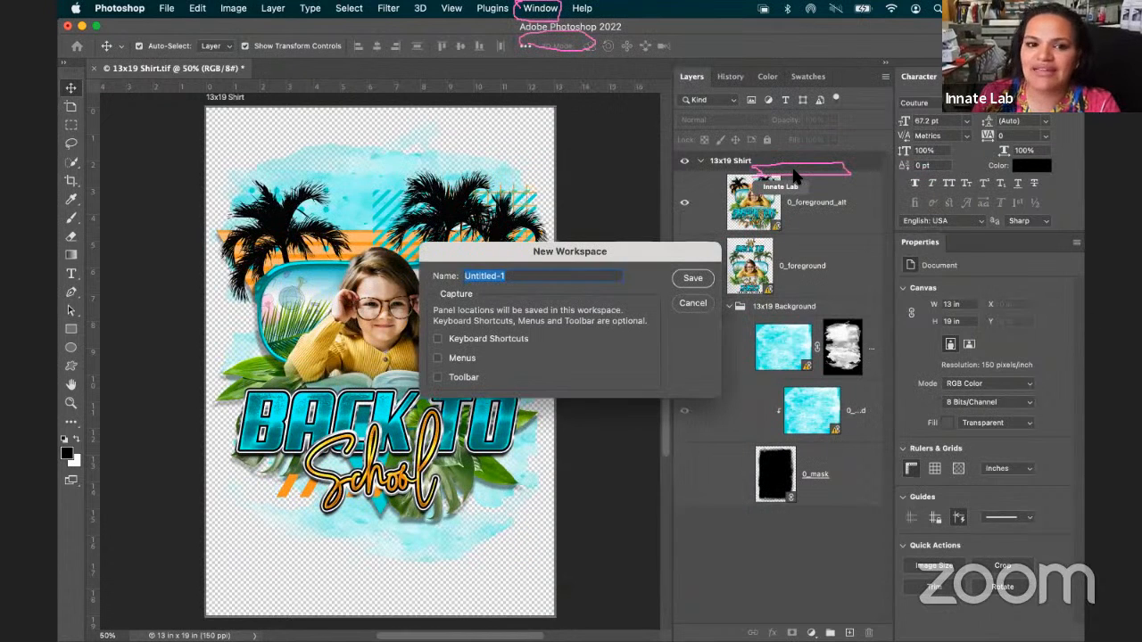
{"action": "type", "text": "M"}
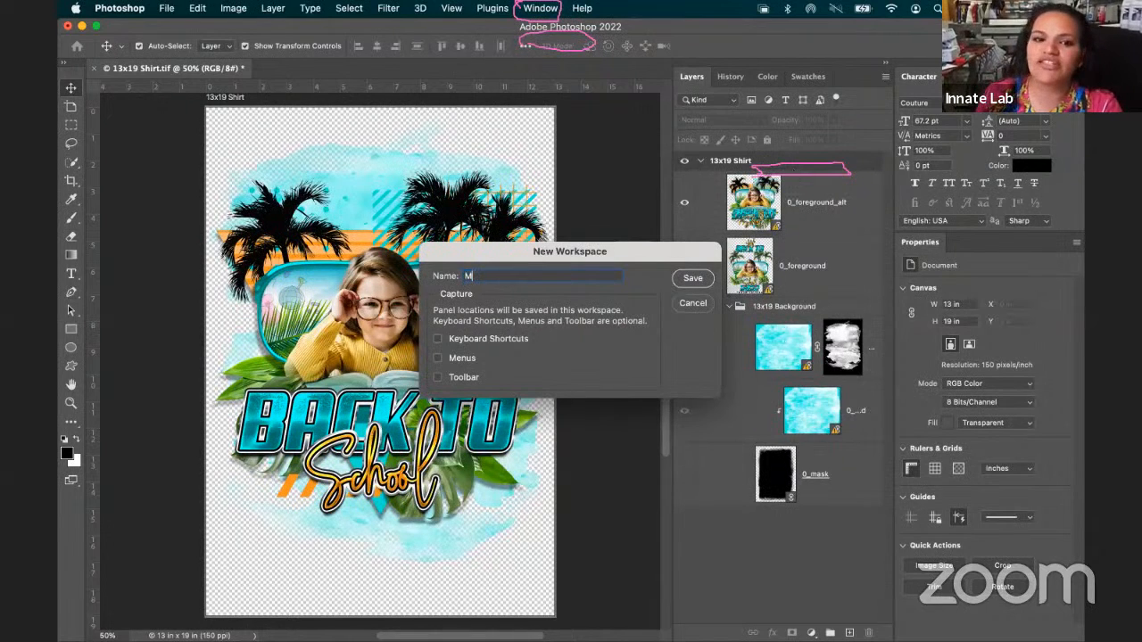
{"action": "type", "text": "ortisha"}
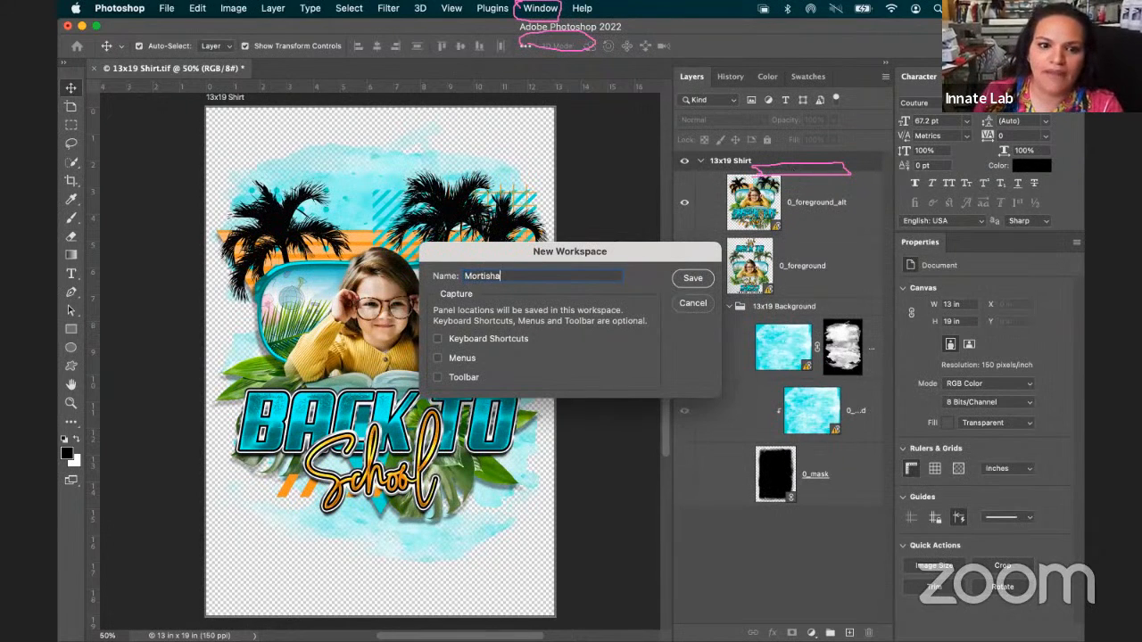
{"action": "left_click", "coordinate": [436, 338]}
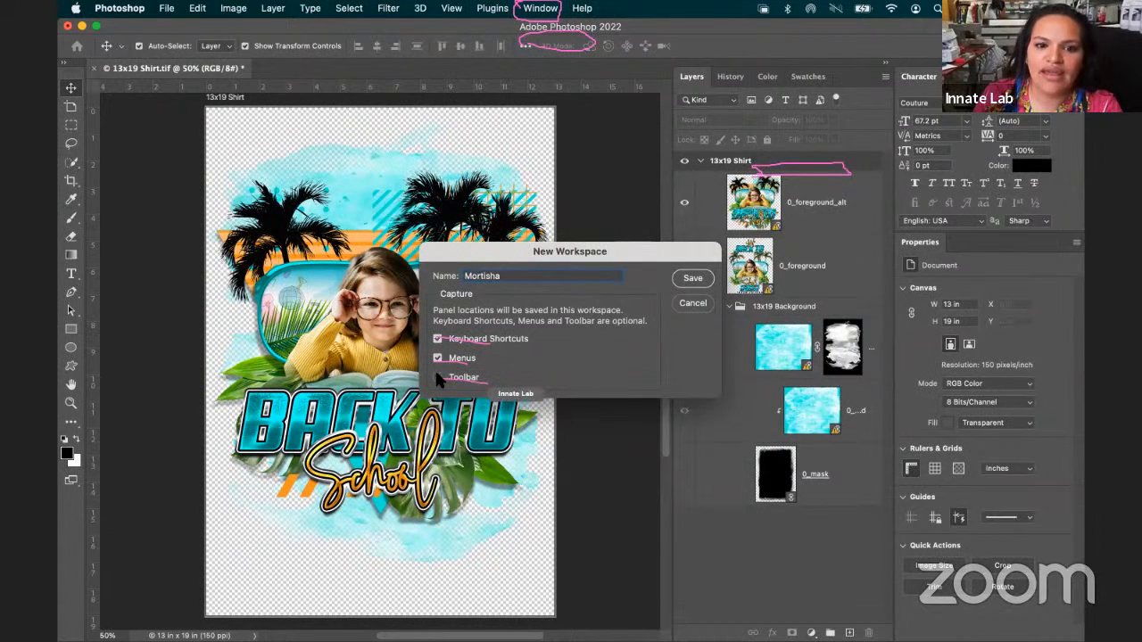
{"action": "left_click", "coordinate": [437, 376]}
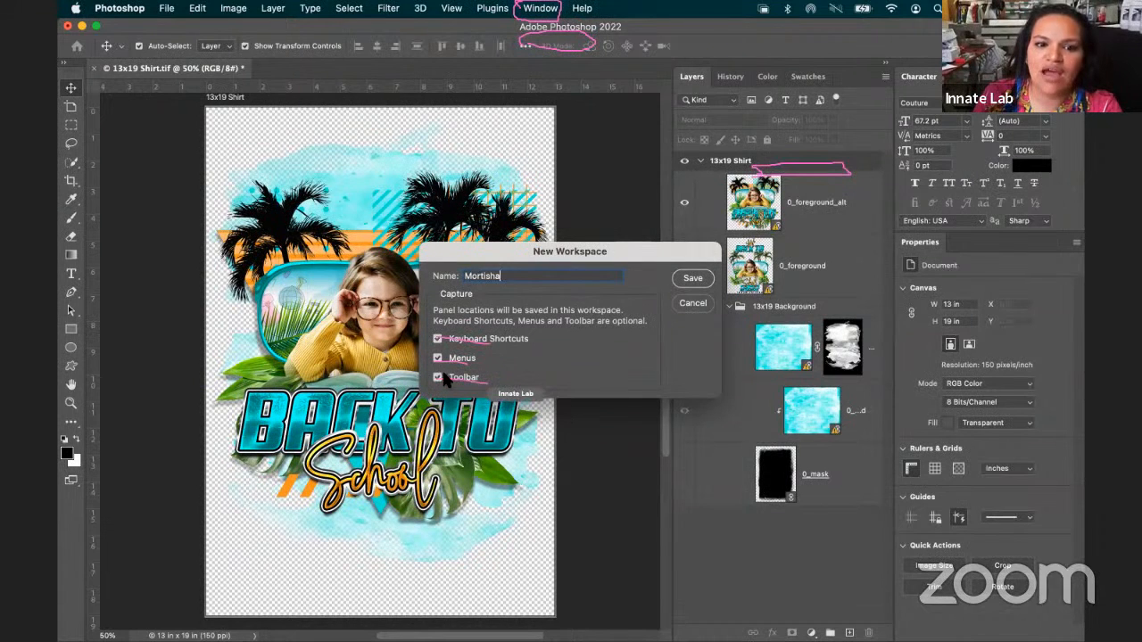
{"action": "left_click", "coordinate": [693, 278]}
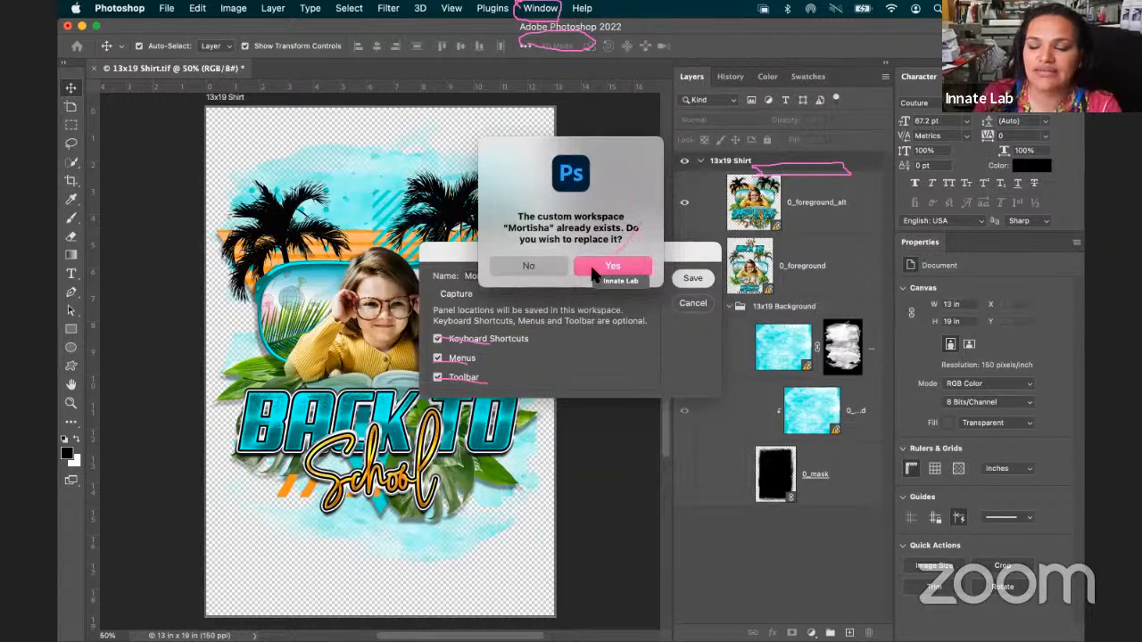
{"action": "left_click", "coordinate": [611, 266]}
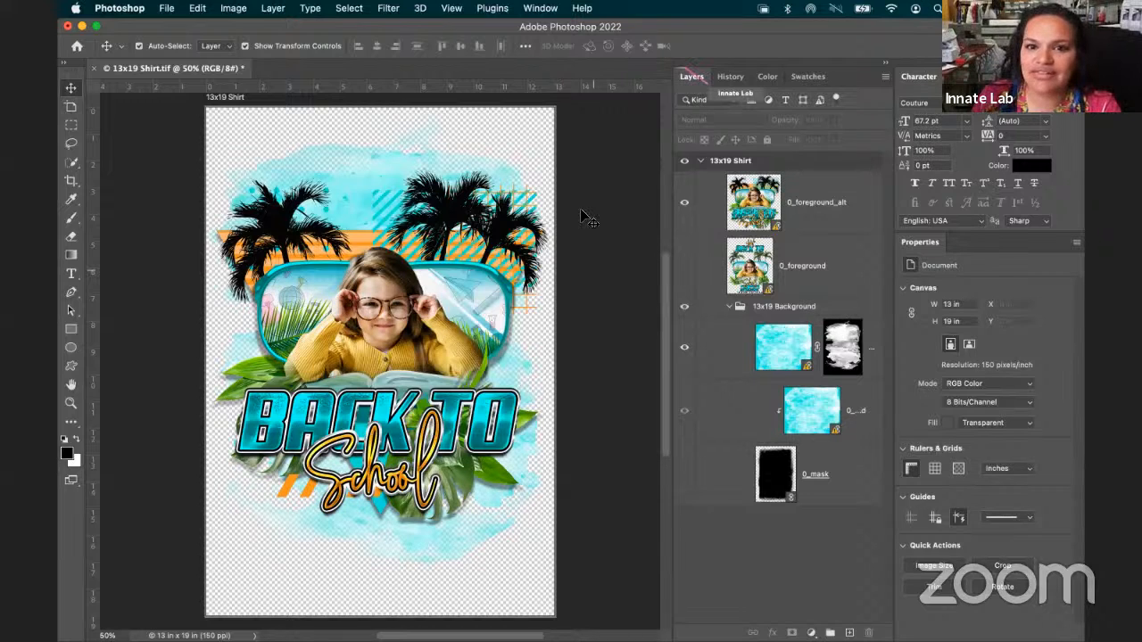
Close the Layers panel without closing the History, Color and Swatches panels grouped with it
{"action": "left_click", "coordinate": [691, 75]}
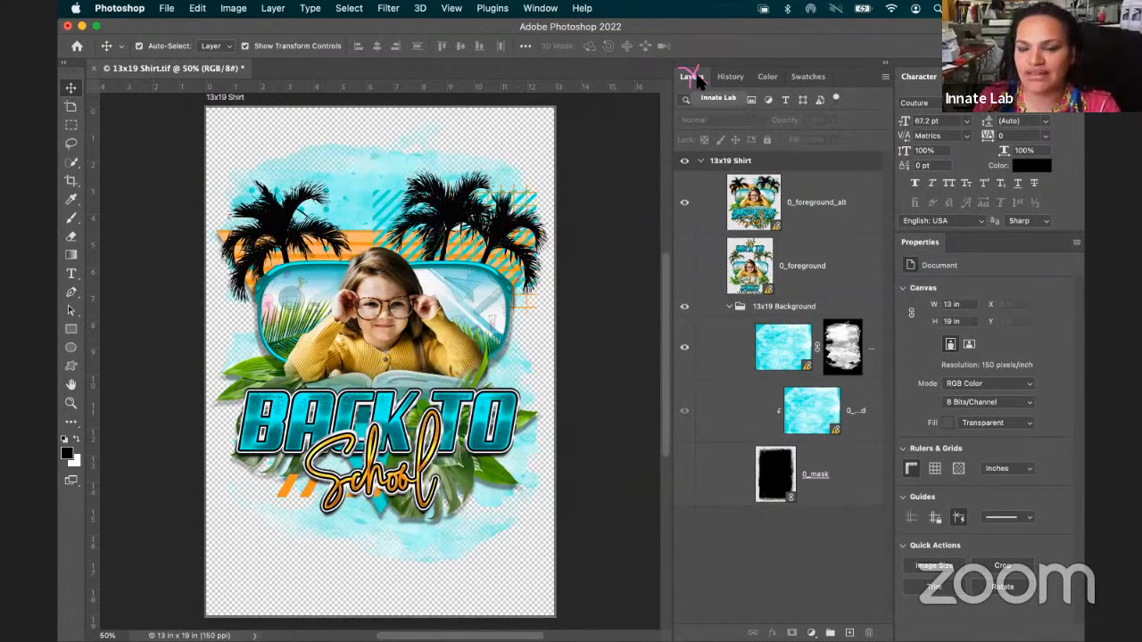
{"action": "right_click", "coordinate": [700, 79]}
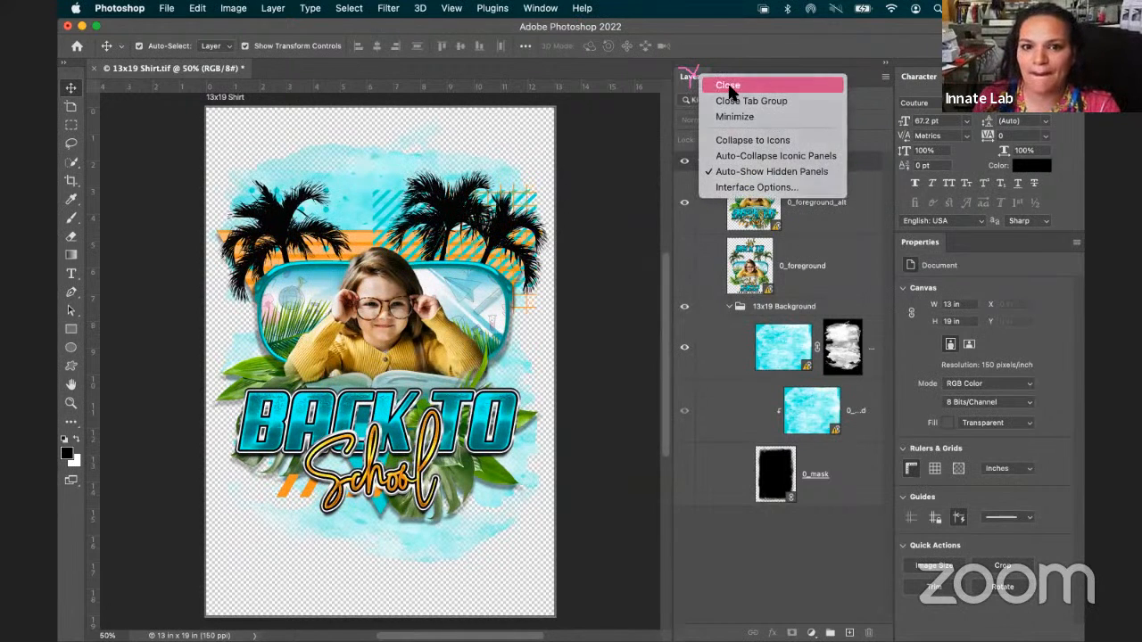
{"action": "left_click", "coordinate": [728, 87]}
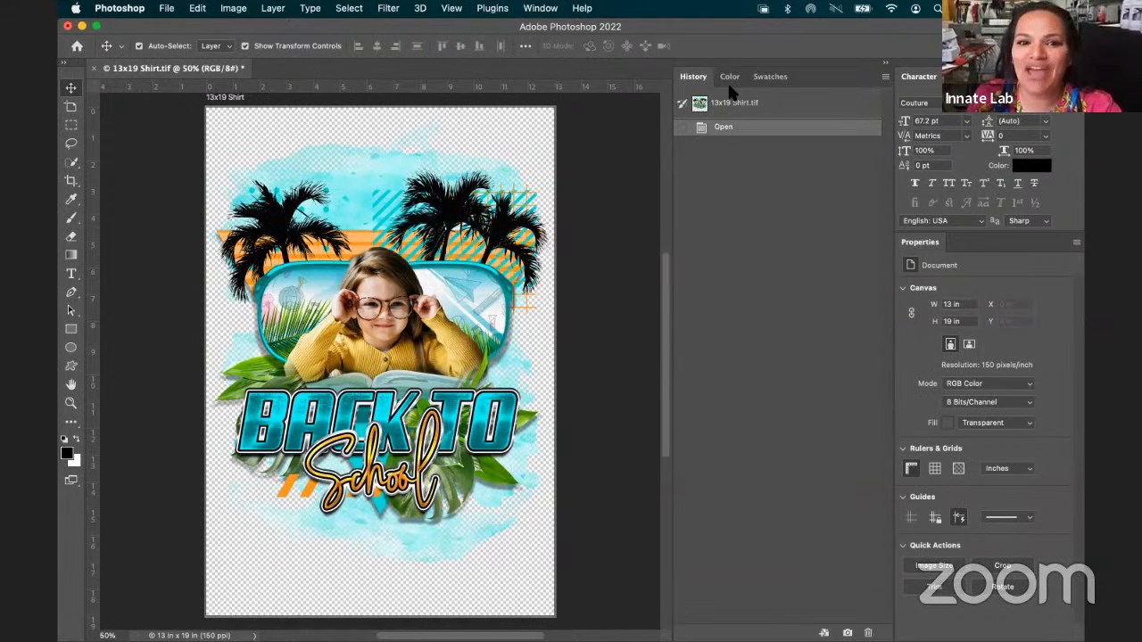
Reset the custom workspace to its saved panel layout
{"action": "left_click", "coordinate": [538, 8]}
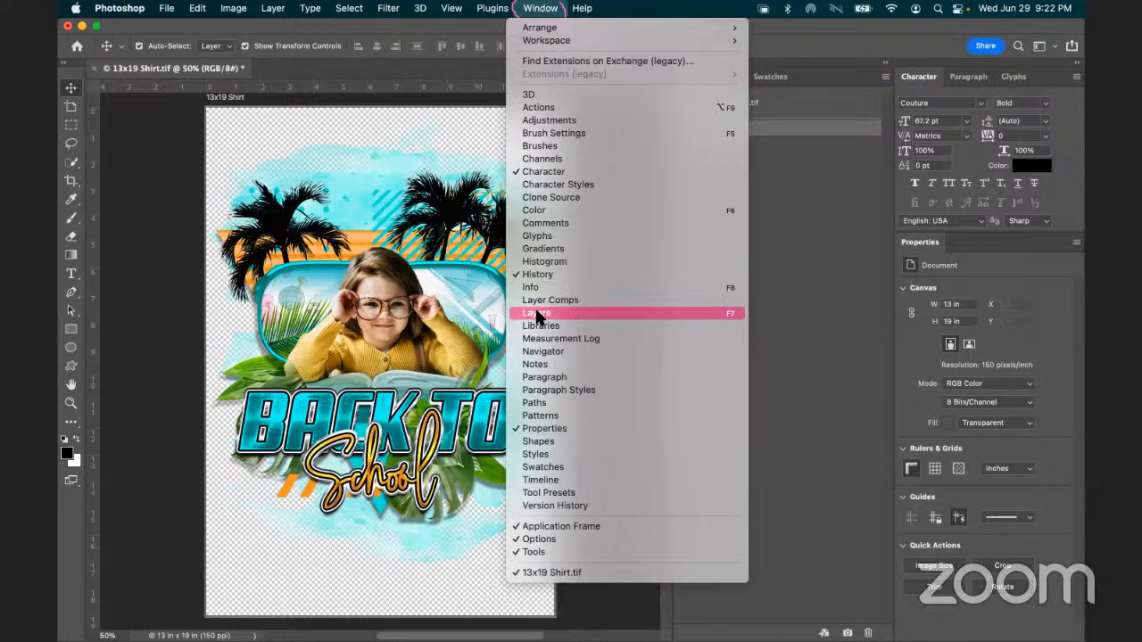
{"action": "mouse_move", "coordinate": [543, 37]}
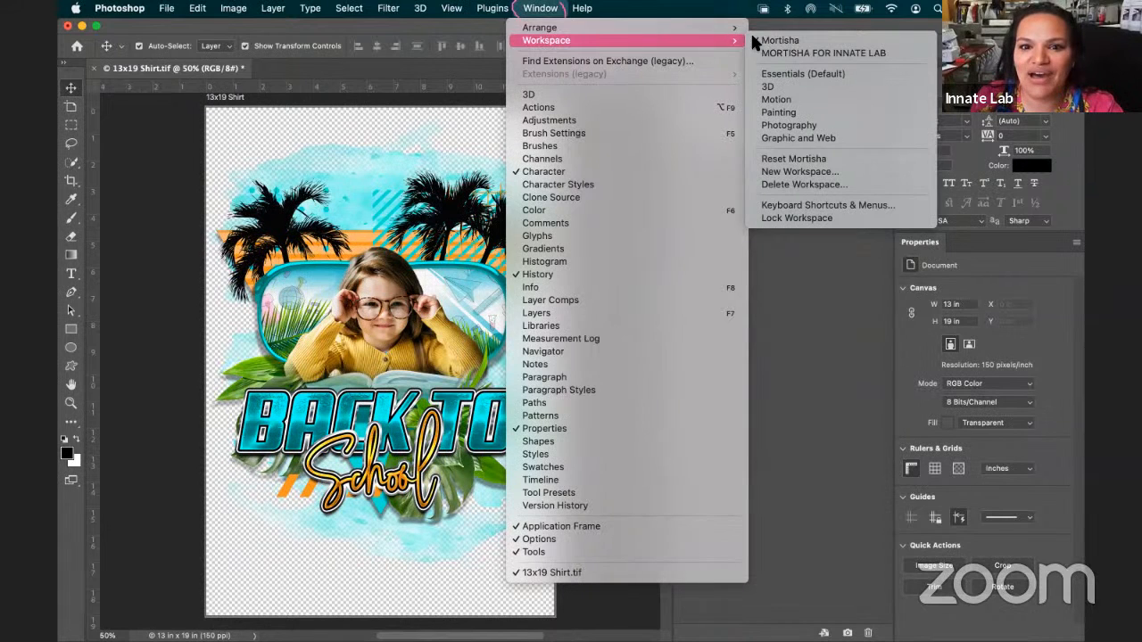
{"action": "left_click", "coordinate": [791, 161]}
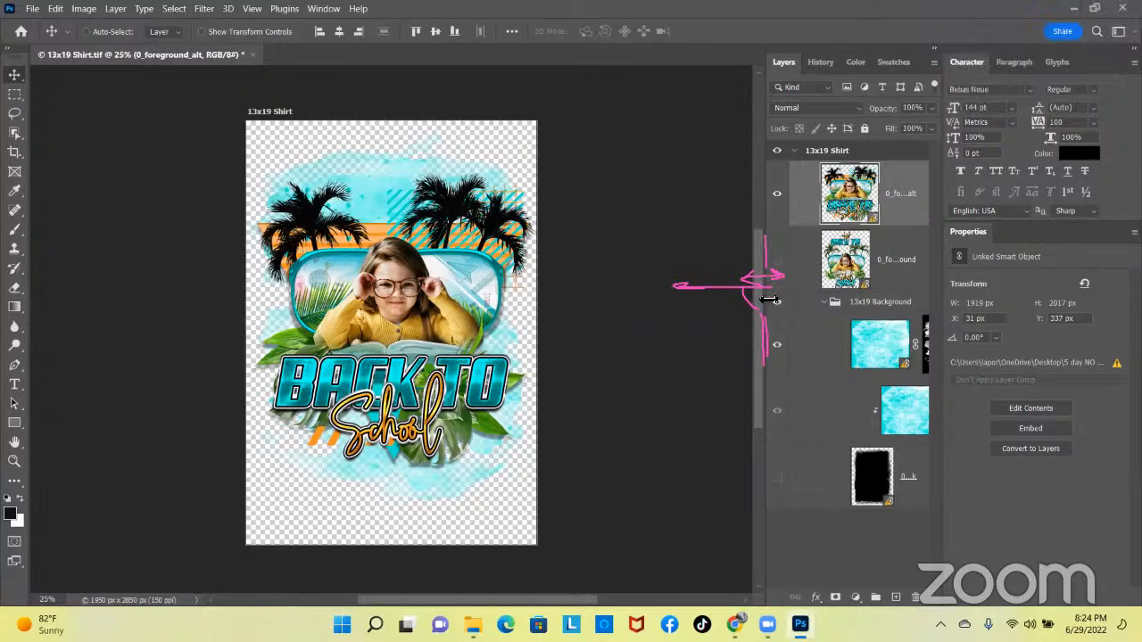
Widen the Layers panel column in the Windows Photoshop session so thumbnails and layer names fit
{"action": "left_click_drag", "start_coordinate": [761, 300], "coordinate": [684, 299]}
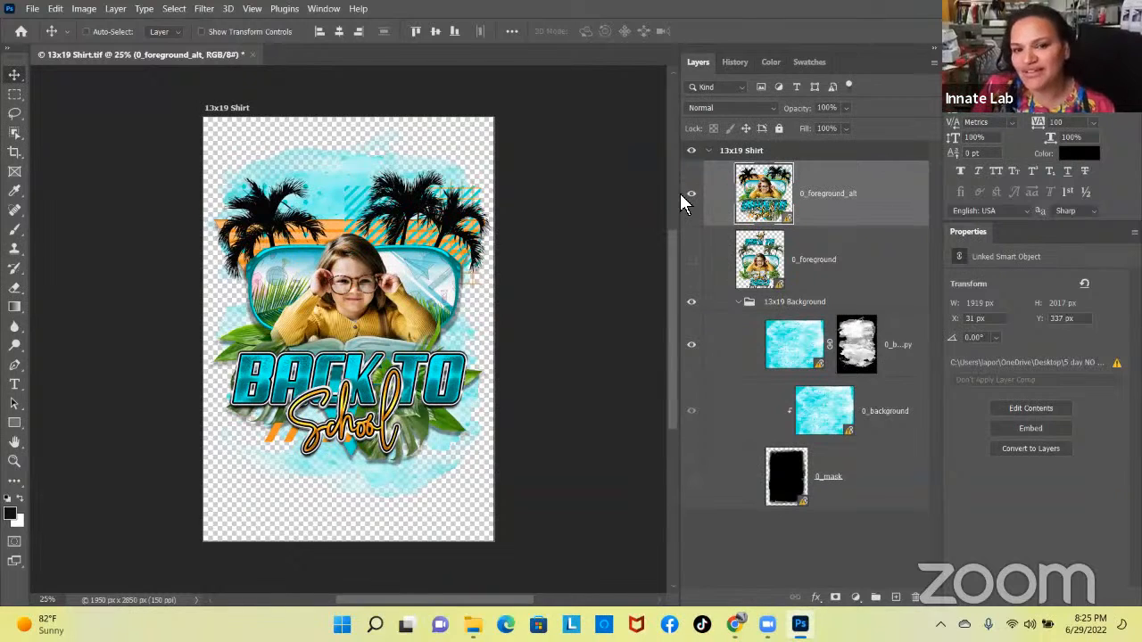
{"action": "mouse_move", "coordinate": [684, 194]}
{"action": "left_mouse_down"}
{"action": "mouse_move", "coordinate": [665, 194]}
{"action": "mouse_move", "coordinate": [683, 194]}
{"action": "left_mouse_up"}
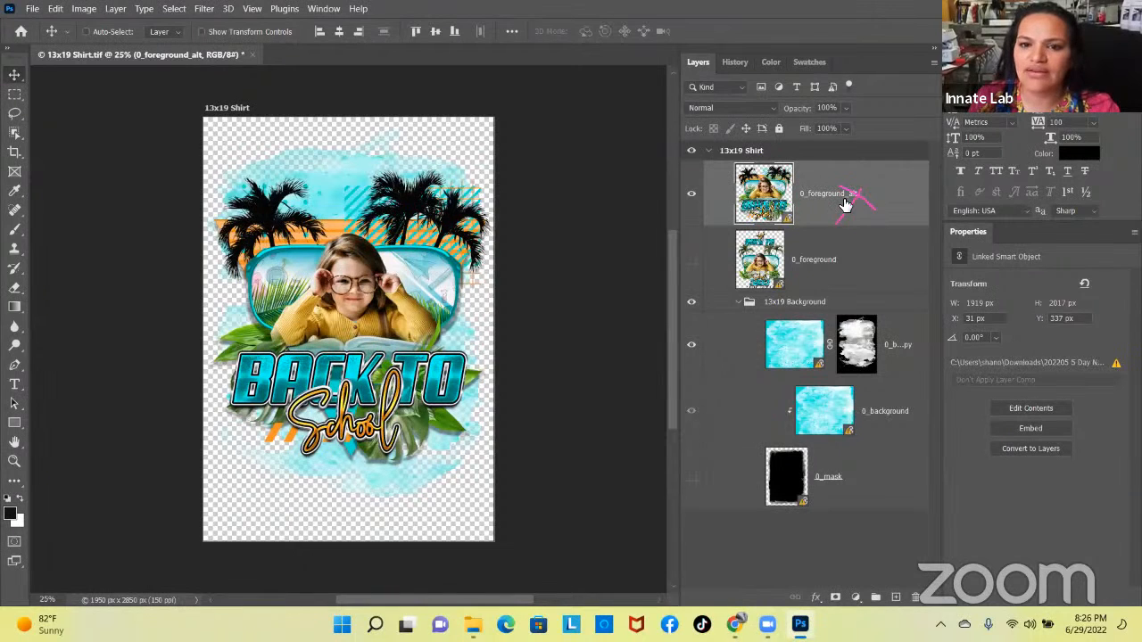
Try to update all modified linked content from the 0_foreground_alt layer
{"action": "right_click", "coordinate": [854, 201]}
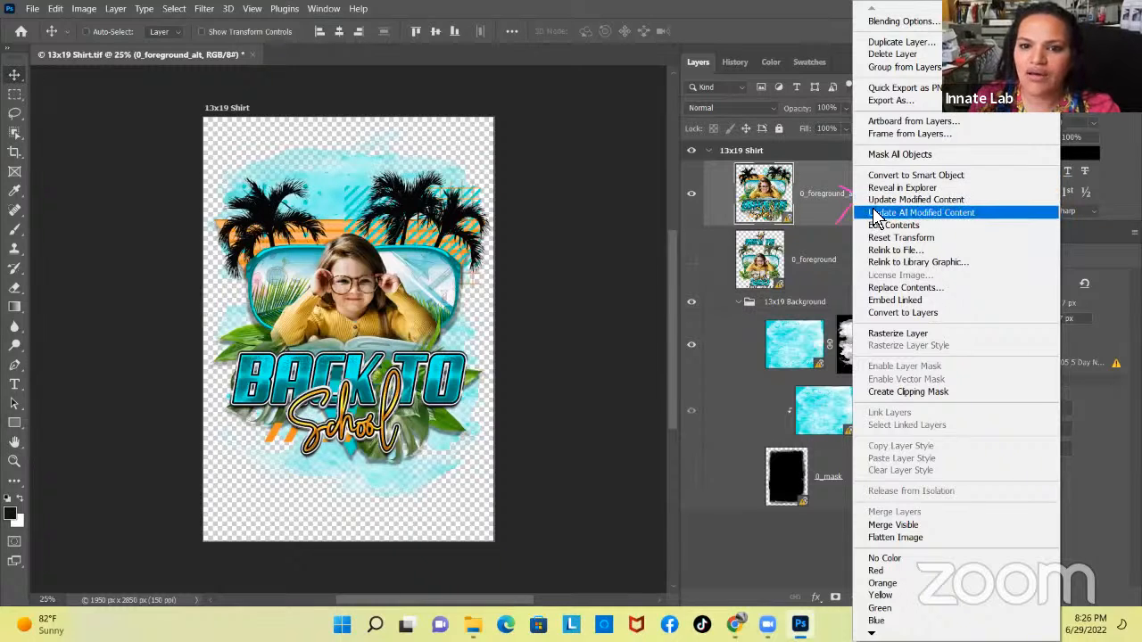
{"action": "left_click", "coordinate": [876, 214]}
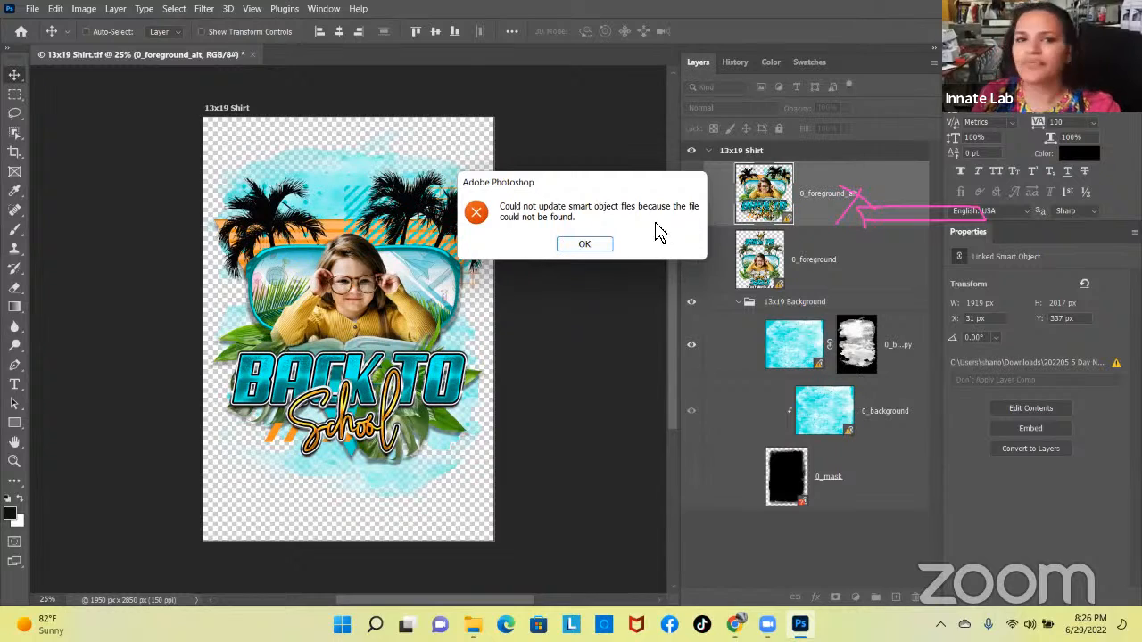
{"action": "left_click", "coordinate": [587, 245]}
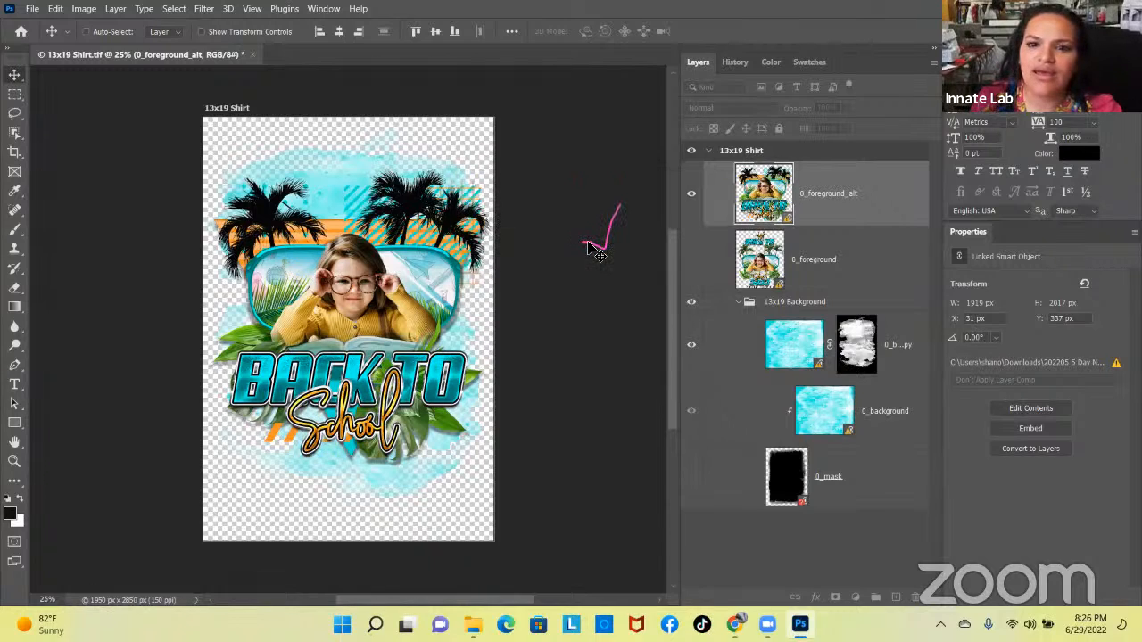
{"action": "right_click", "coordinate": [845, 198]}
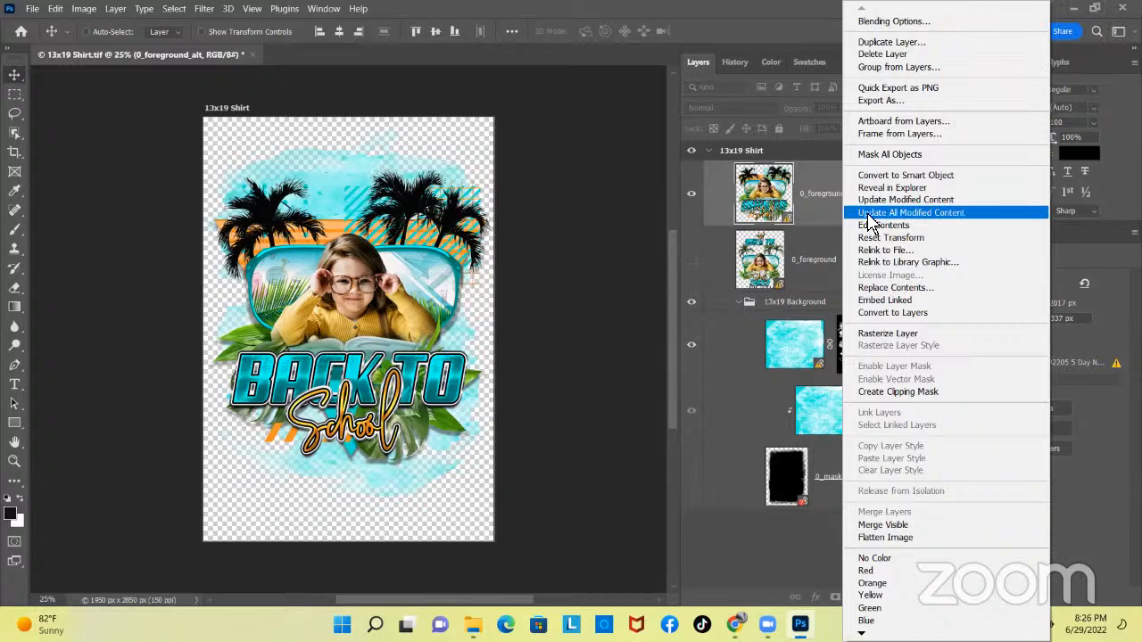
{"action": "left_click", "coordinate": [867, 214]}
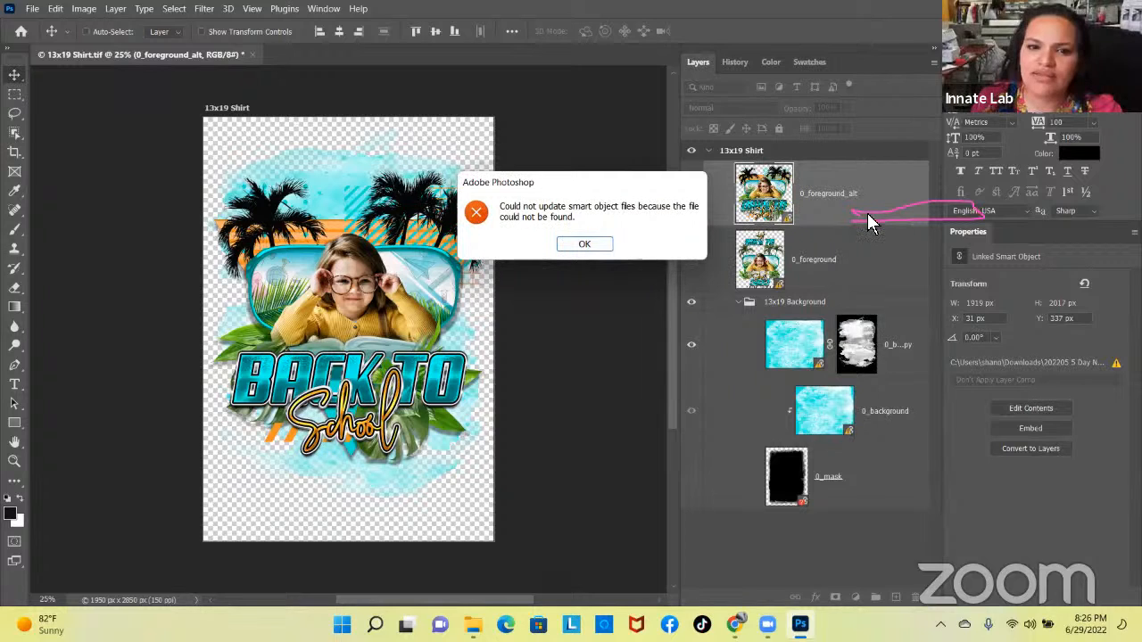
{"action": "left_click", "coordinate": [597, 246]}
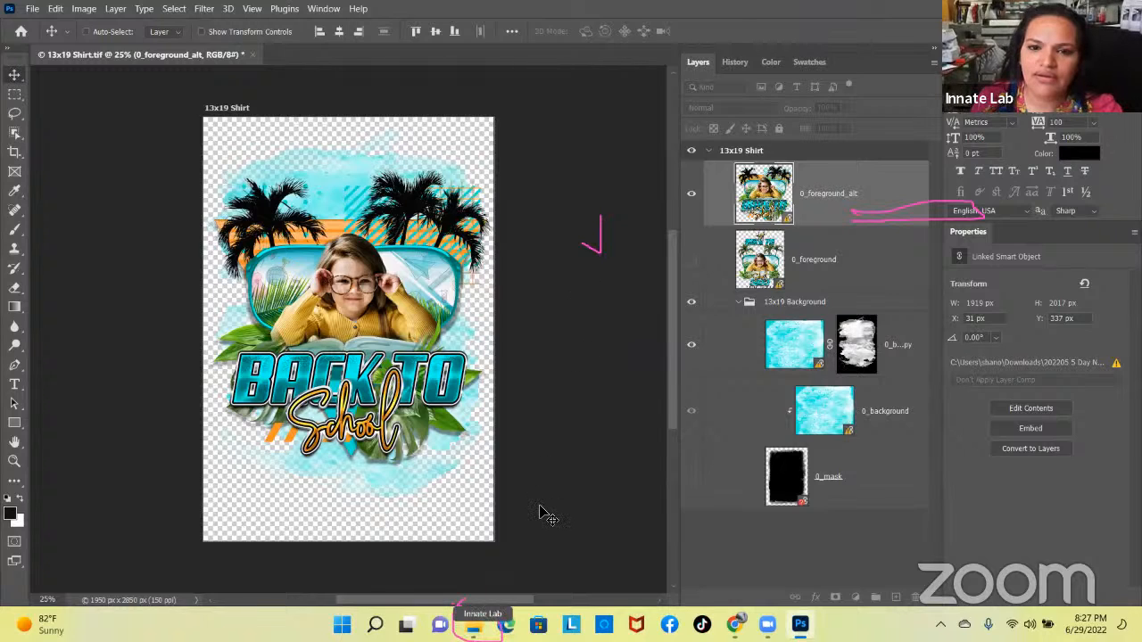
{"action": "right_click", "coordinate": [473, 626]}
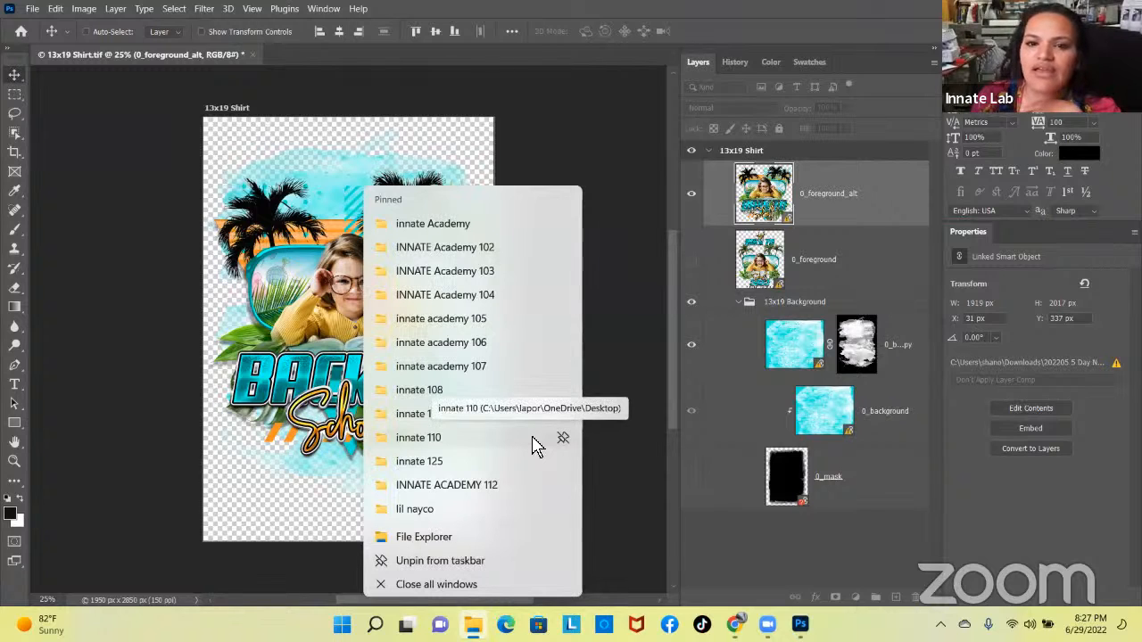
{"action": "left_click", "coordinate": [629, 368]}
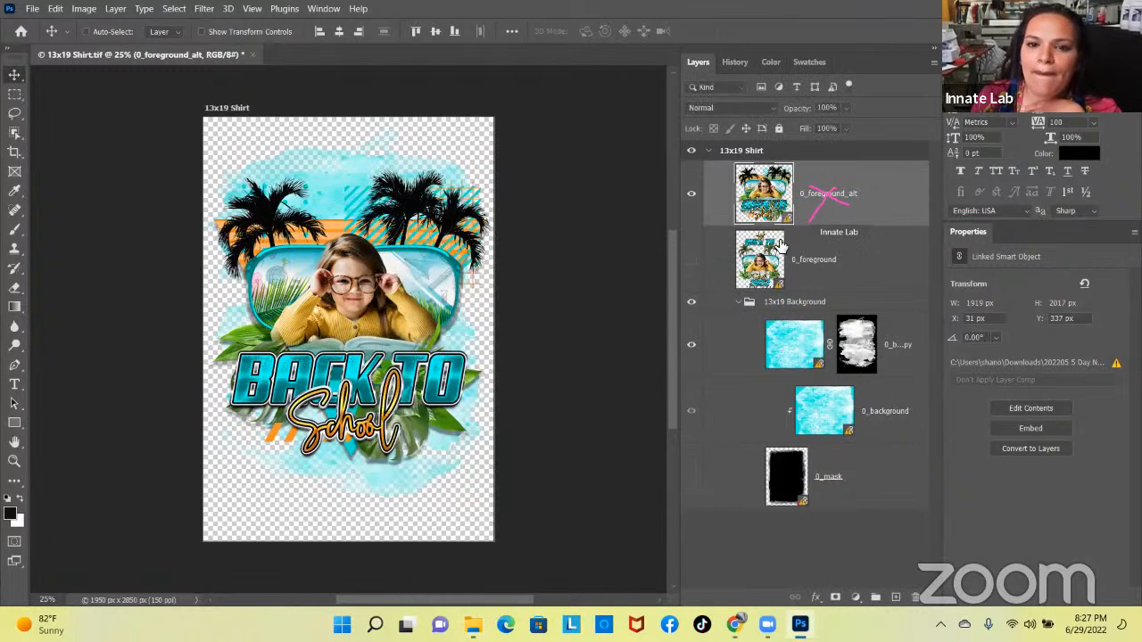
{"action": "right_click", "coordinate": [837, 207]}
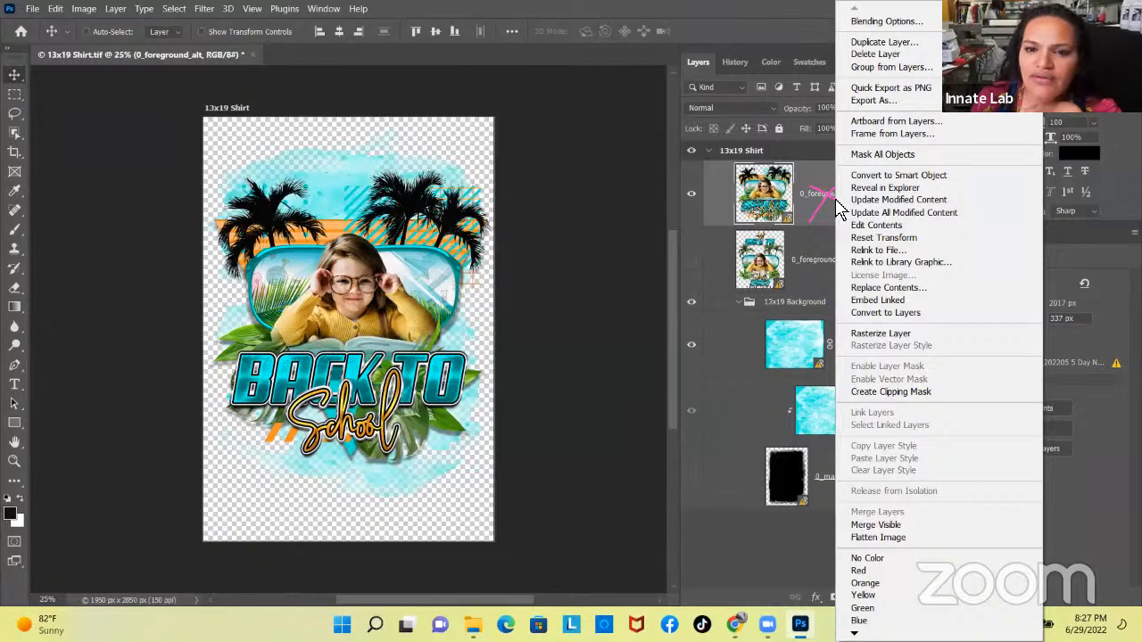
{"action": "left_click", "coordinate": [870, 252]}
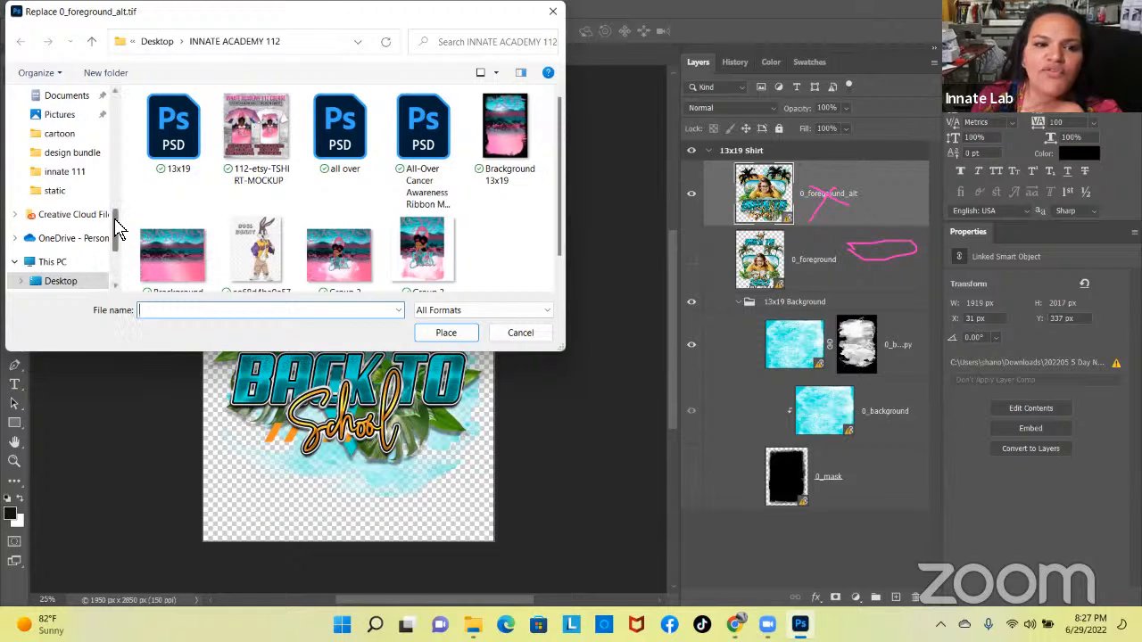
{"action": "left_click_drag", "start_coordinate": [116, 228], "coordinate": [116, 212]}
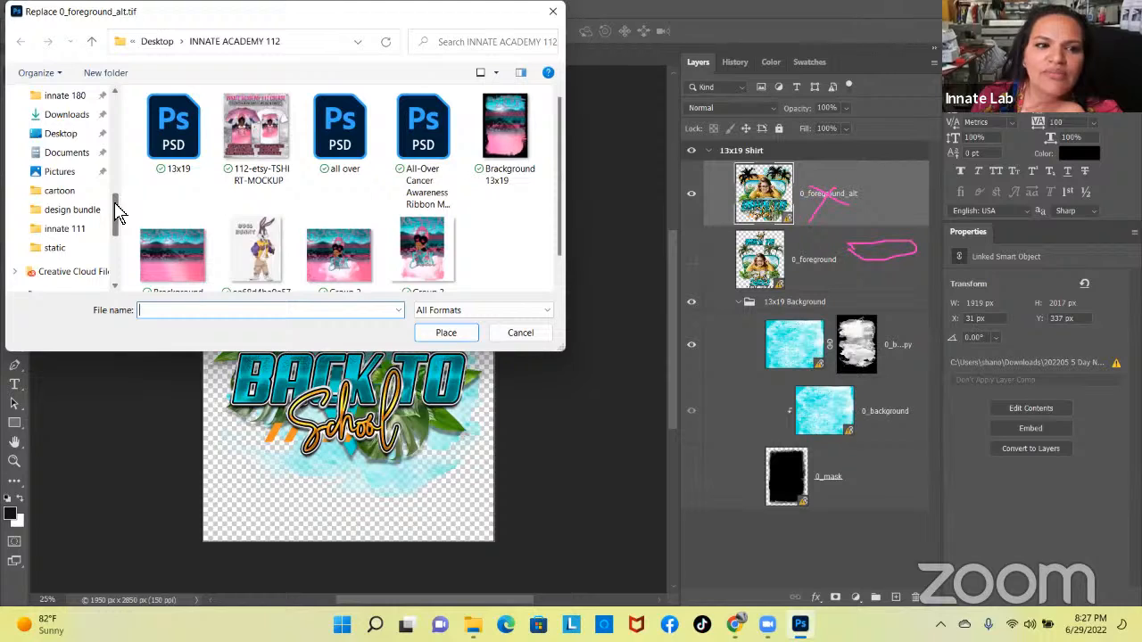
{"action": "scroll", "coordinate": [120, 213], "scroll_direction": "up", "scroll_amount": 1}
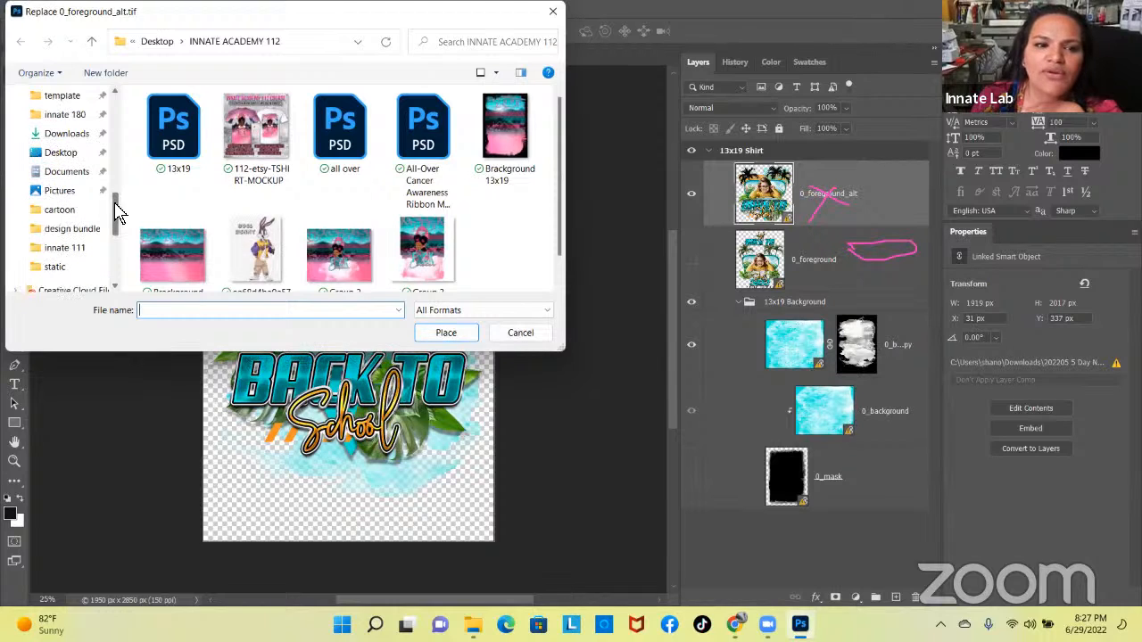
{"action": "scroll", "coordinate": [120, 206], "scroll_direction": "up", "scroll_amount": 1}
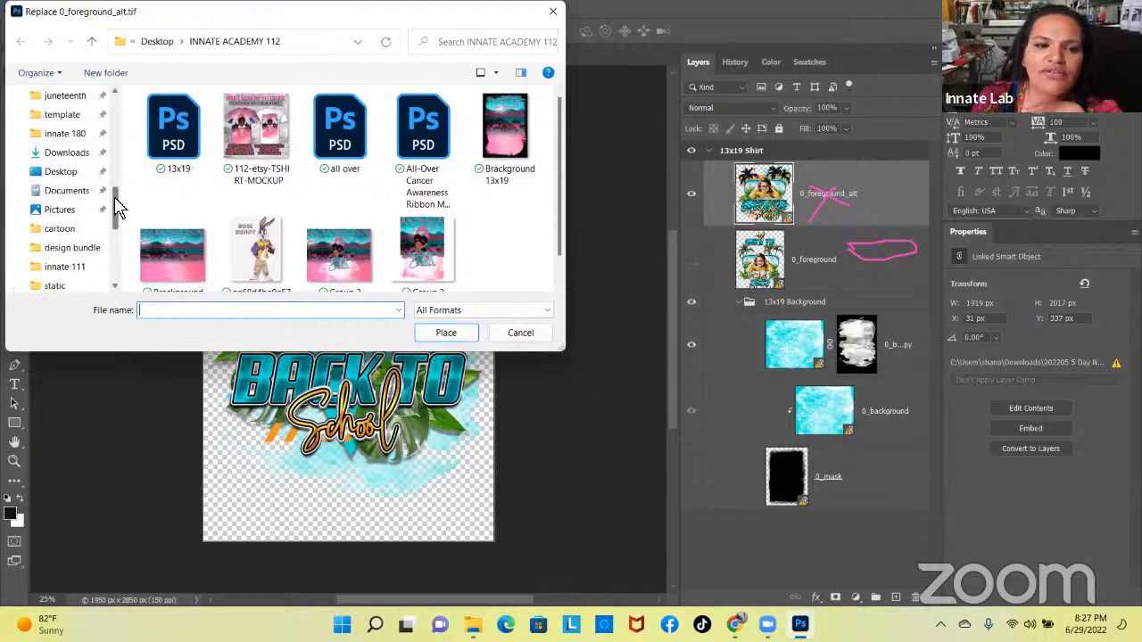
{"action": "left_click_drag", "start_coordinate": [116, 205], "coordinate": [115, 152]}
{"action": "left_click", "coordinate": [91, 139]}
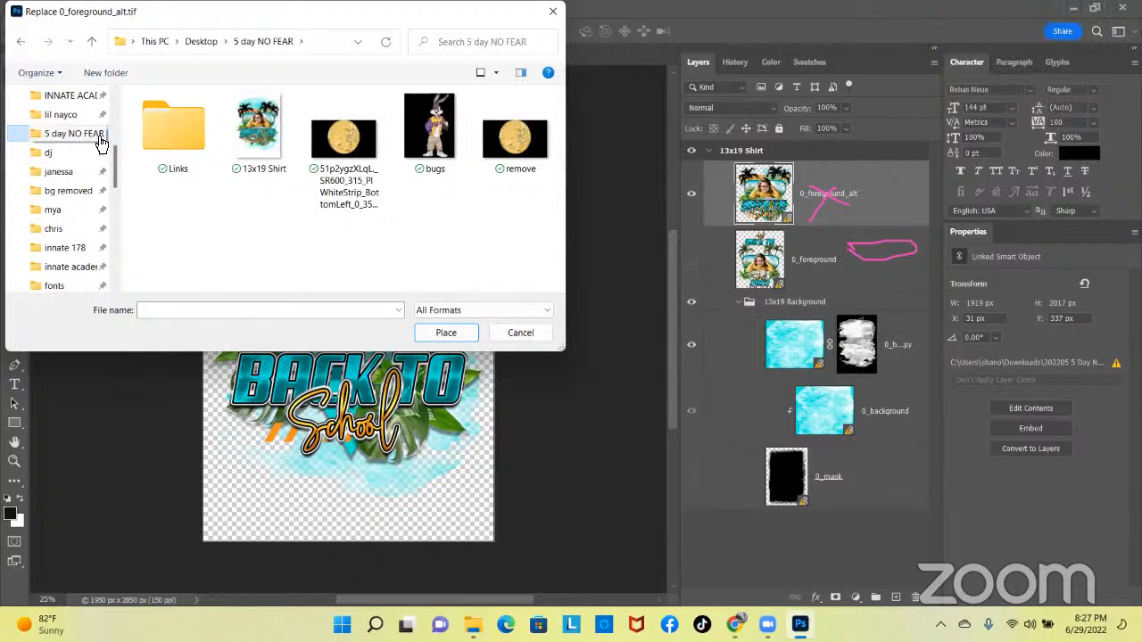
{"action": "scroll", "coordinate": [111, 160], "scroll_direction": "down", "scroll_amount": 2}
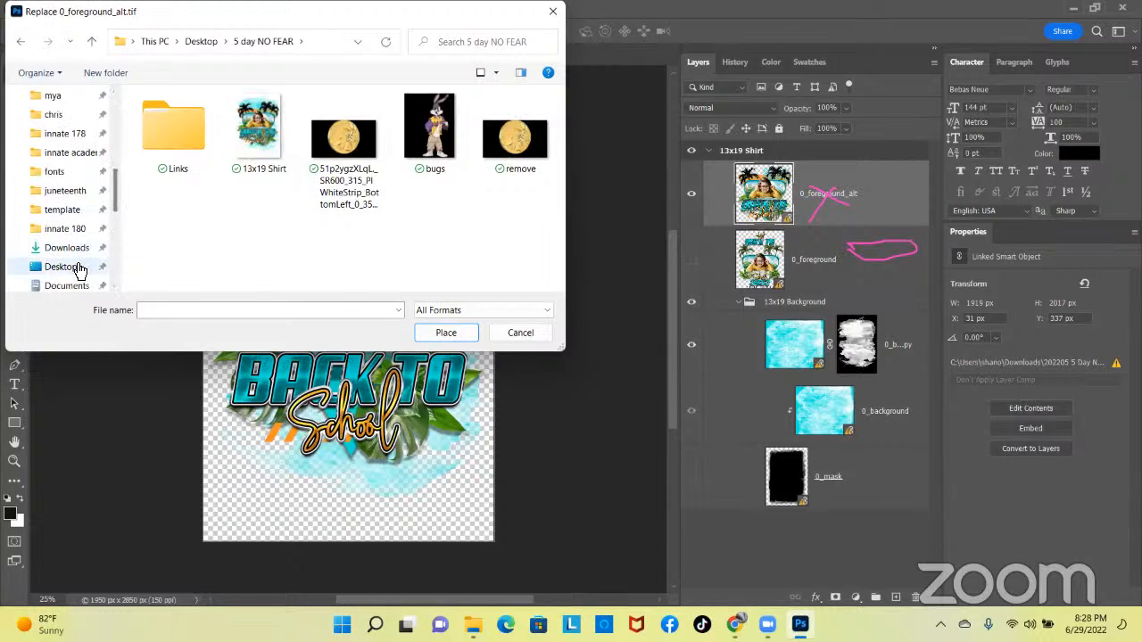
{"action": "left_click", "coordinate": [83, 256]}
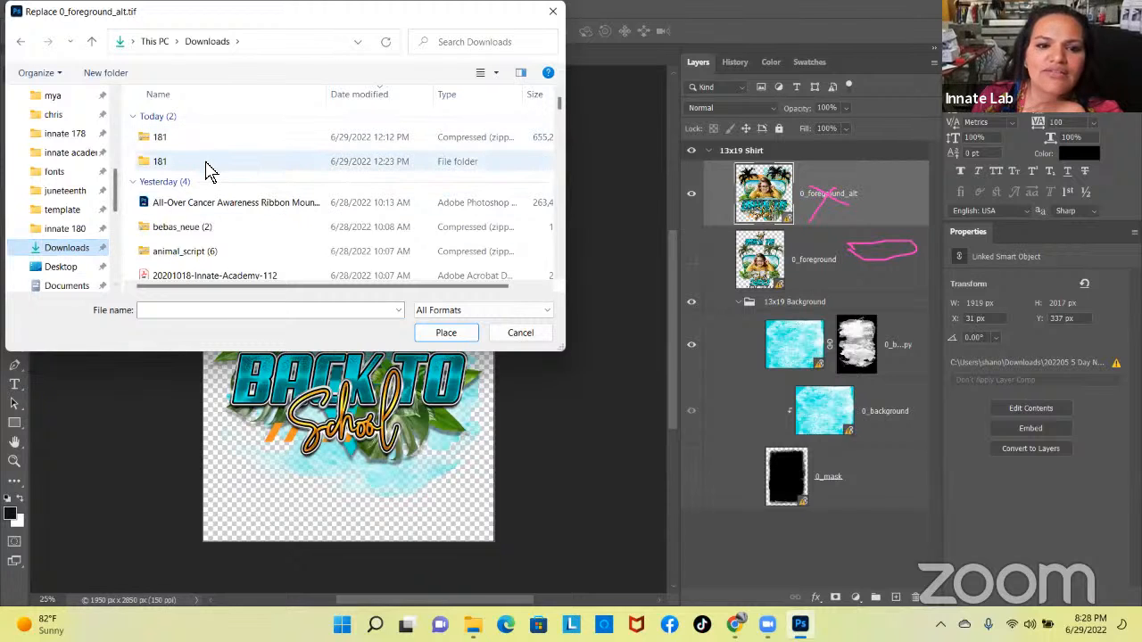
{"action": "left_click", "coordinate": [517, 334]}
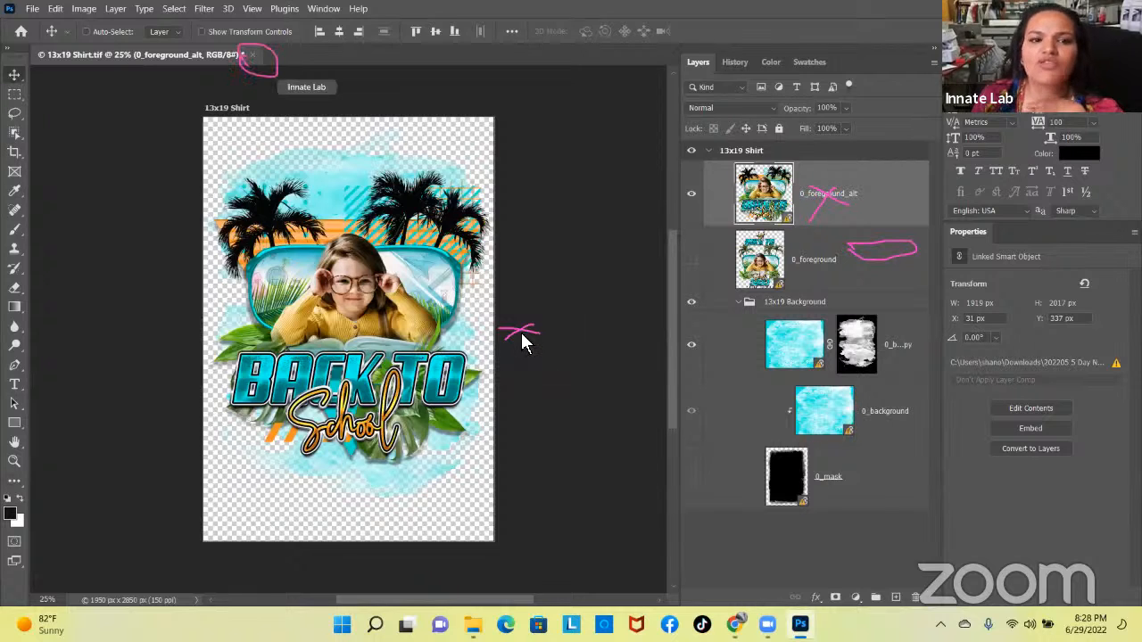
Close 13x19 Shirt.tif without saving and reopen it from File Explorer's 5 day NO FEAR folder in Adobe Photoshop 2022
{"action": "left_click", "coordinate": [255, 56]}
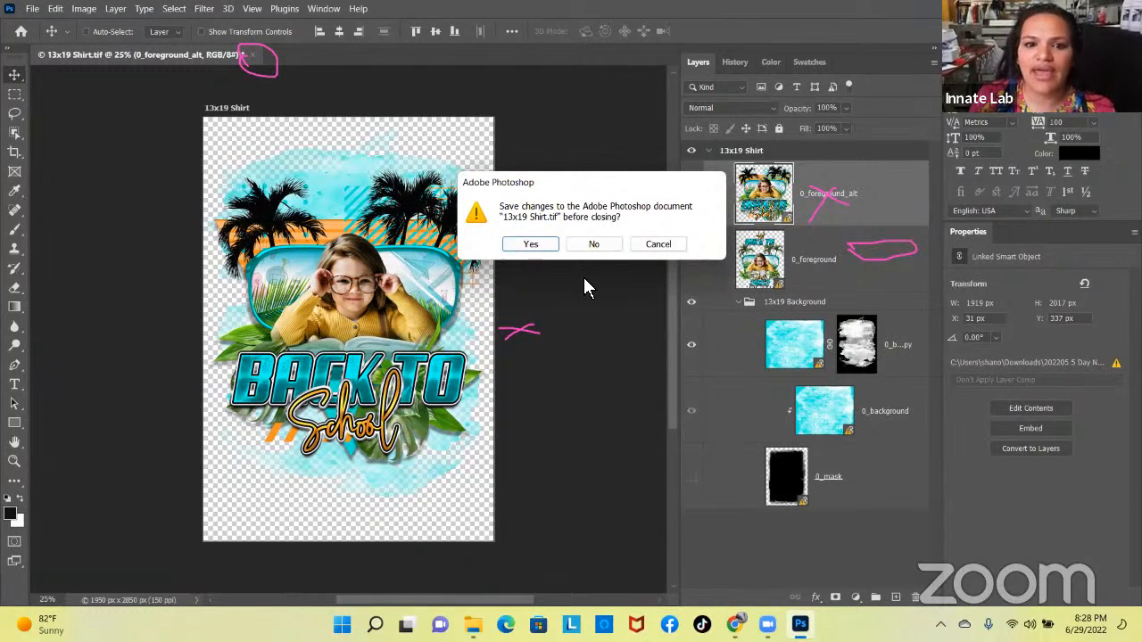
{"action": "left_click", "coordinate": [595, 248]}
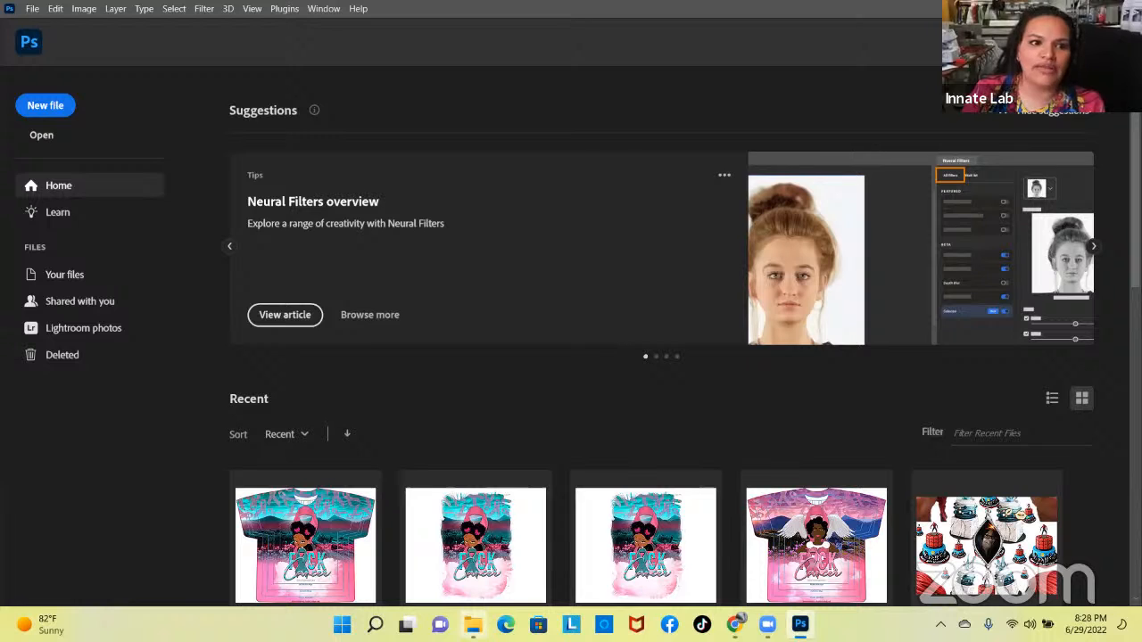
{"action": "key", "text": "alt+Tab"}
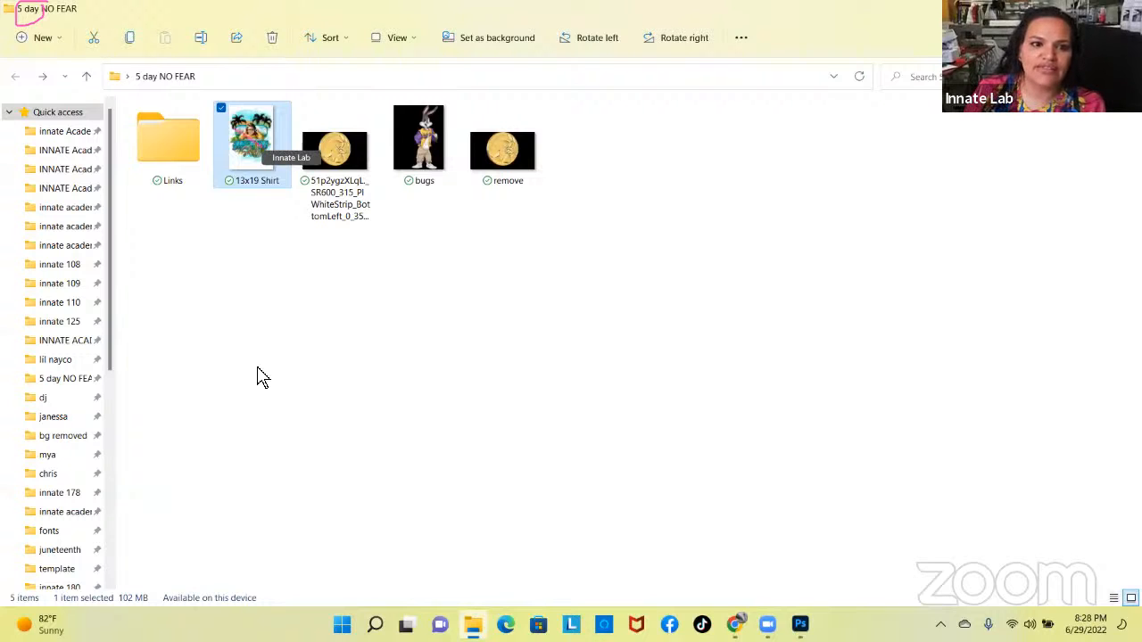
{"action": "right_click", "coordinate": [272, 152]}
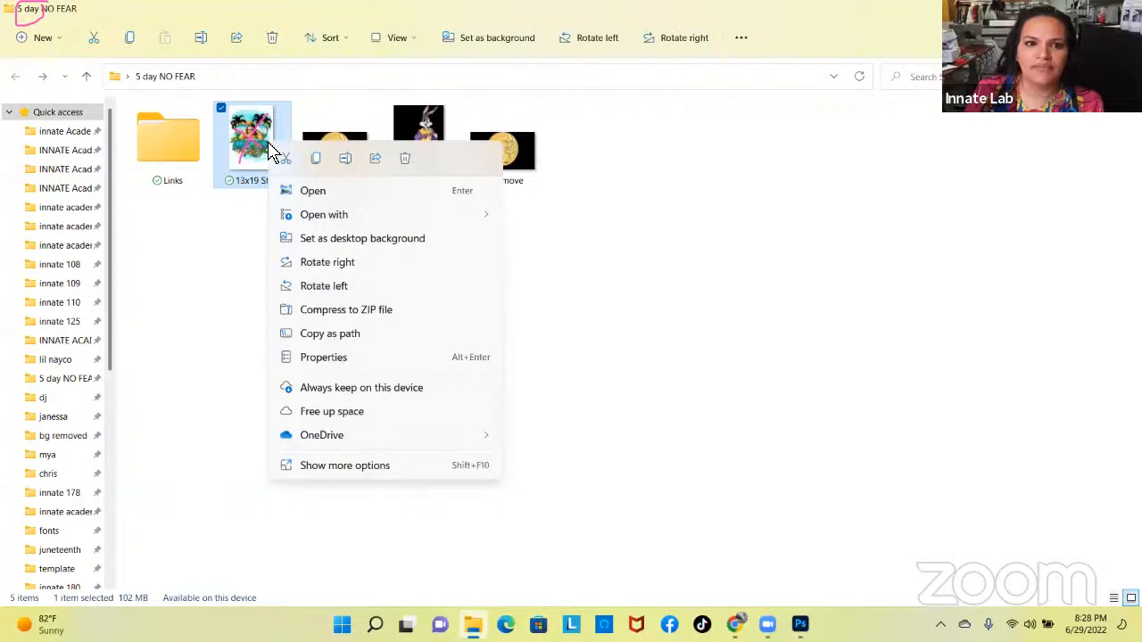
{"action": "mouse_move", "coordinate": [331, 221]}
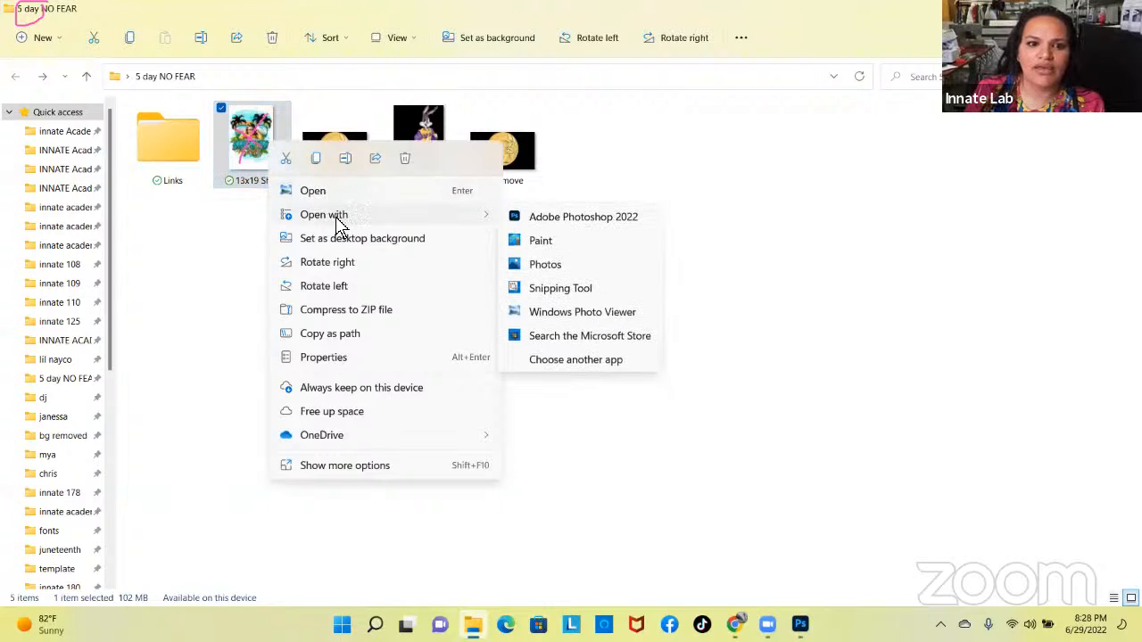
{"action": "left_click", "coordinate": [533, 224]}
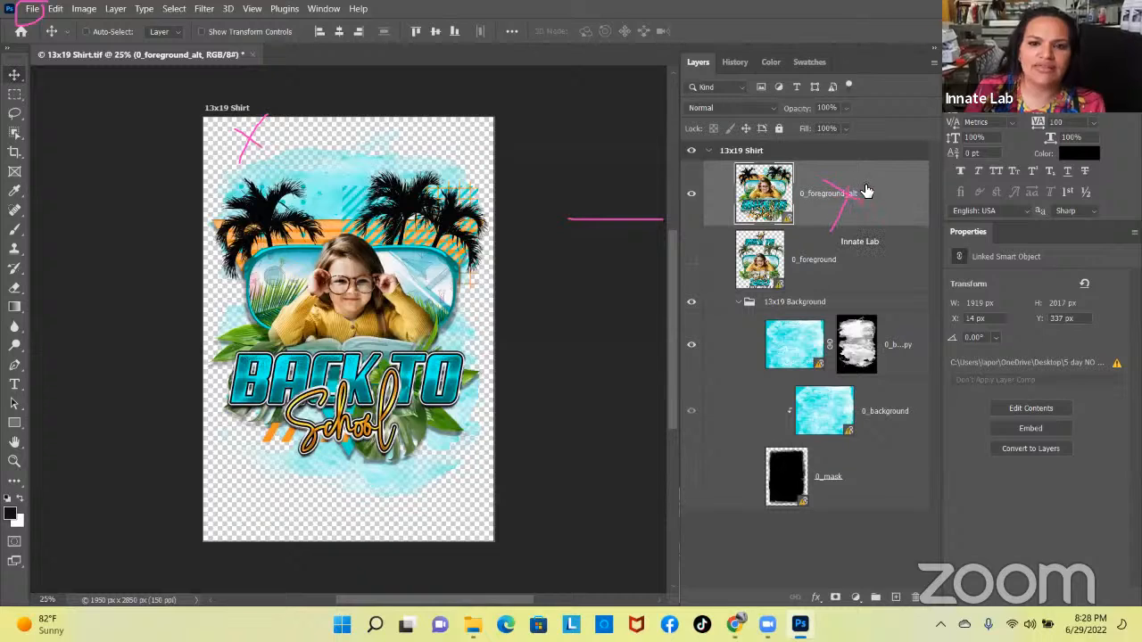
Update all modified linked content in the reopened shirt file, starting from the 0_foreground_alt layer
{"action": "right_click", "coordinate": [843, 205]}
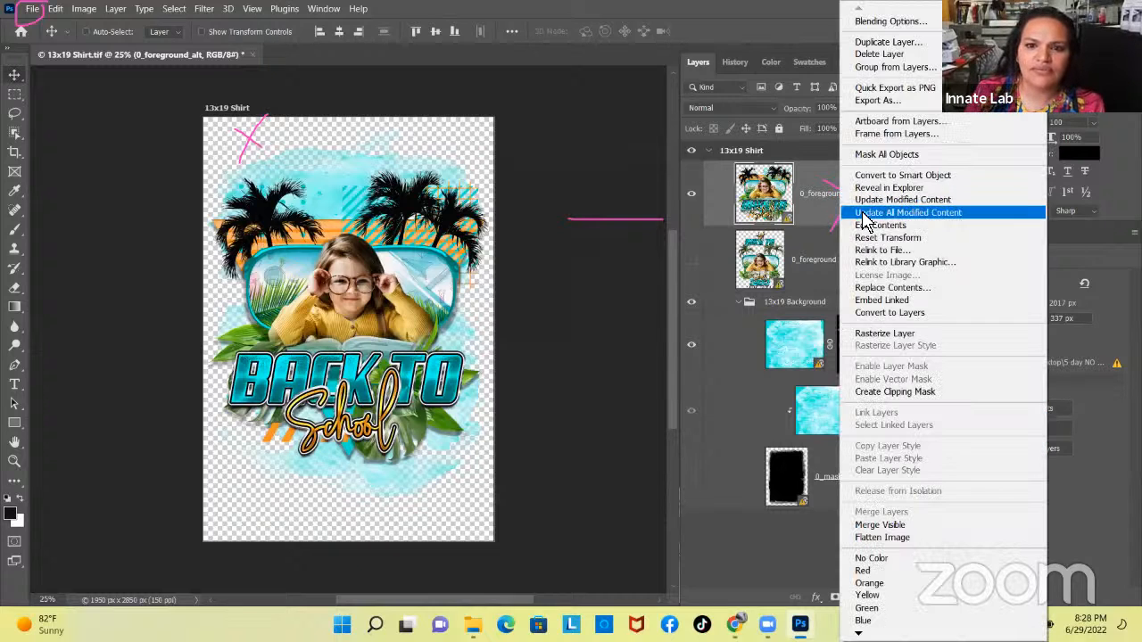
{"action": "left_click", "coordinate": [863, 213]}
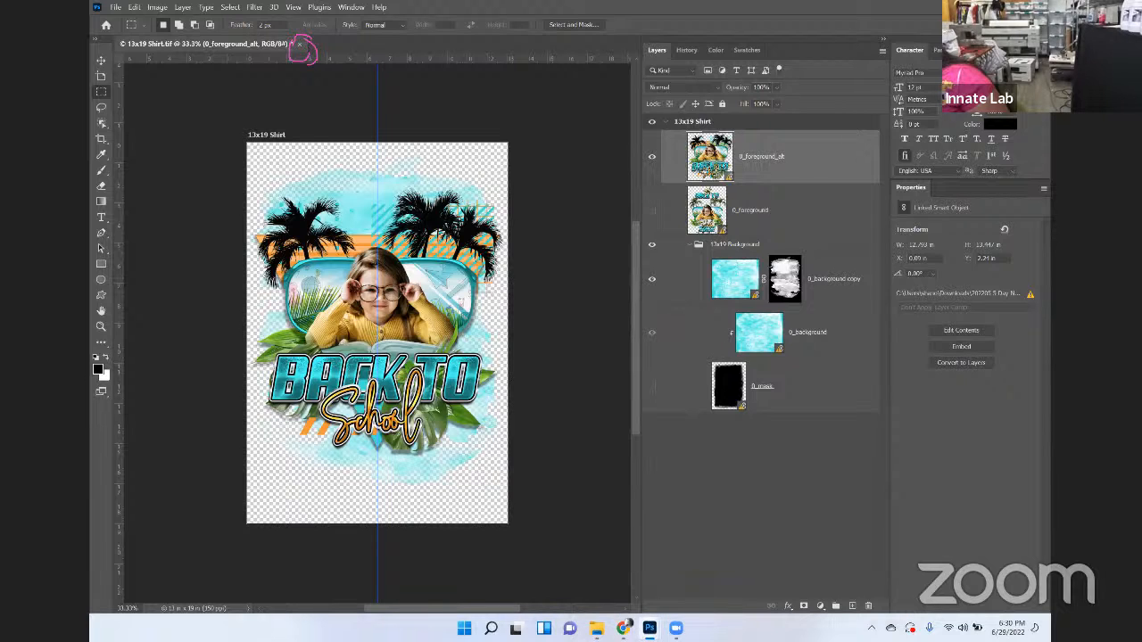
Quit Photoshop without saving 13x19 Shirt.tif and relaunch it by opening the shirt file from the 181 folder
{"action": "right_click", "coordinate": [649, 628]}
{"action": "left_click", "coordinate": [625, 598]}
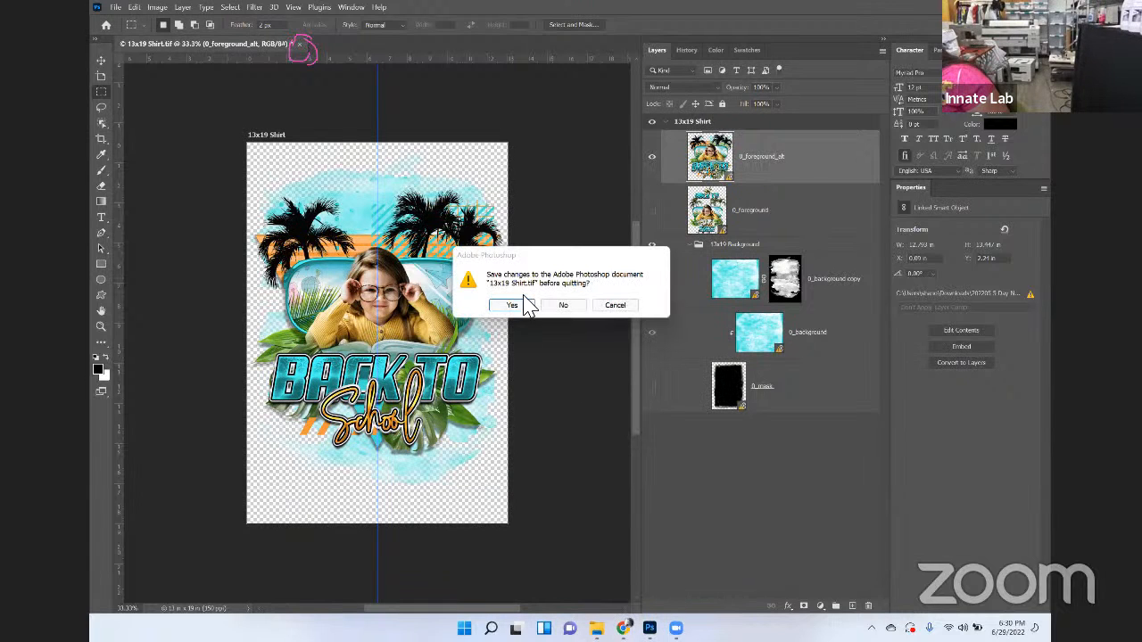
{"action": "left_click", "coordinate": [563, 307]}
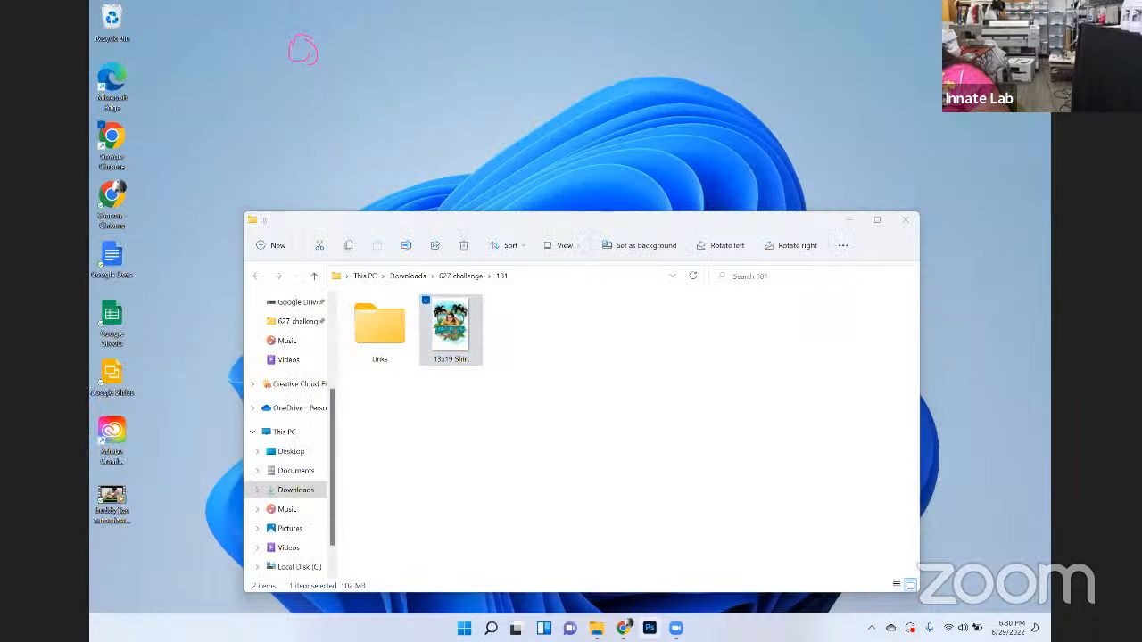
{"action": "double_click", "coordinate": [472, 303]}
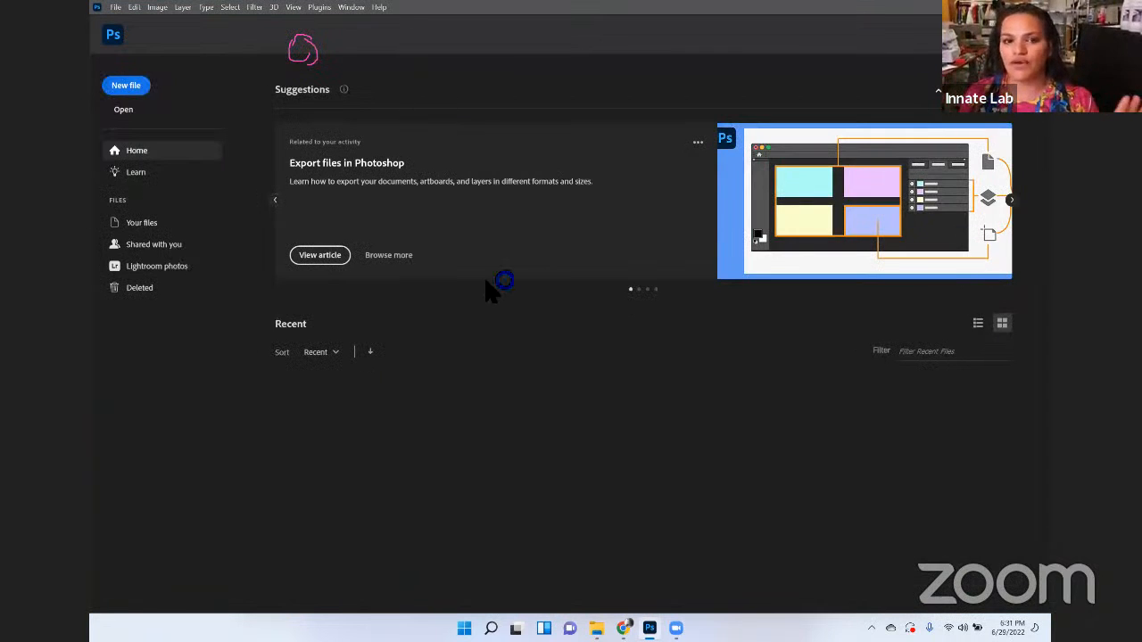
{"action": "scroll", "coordinate": [453, 267], "scroll_direction": "down", "scroll_amount": 3}
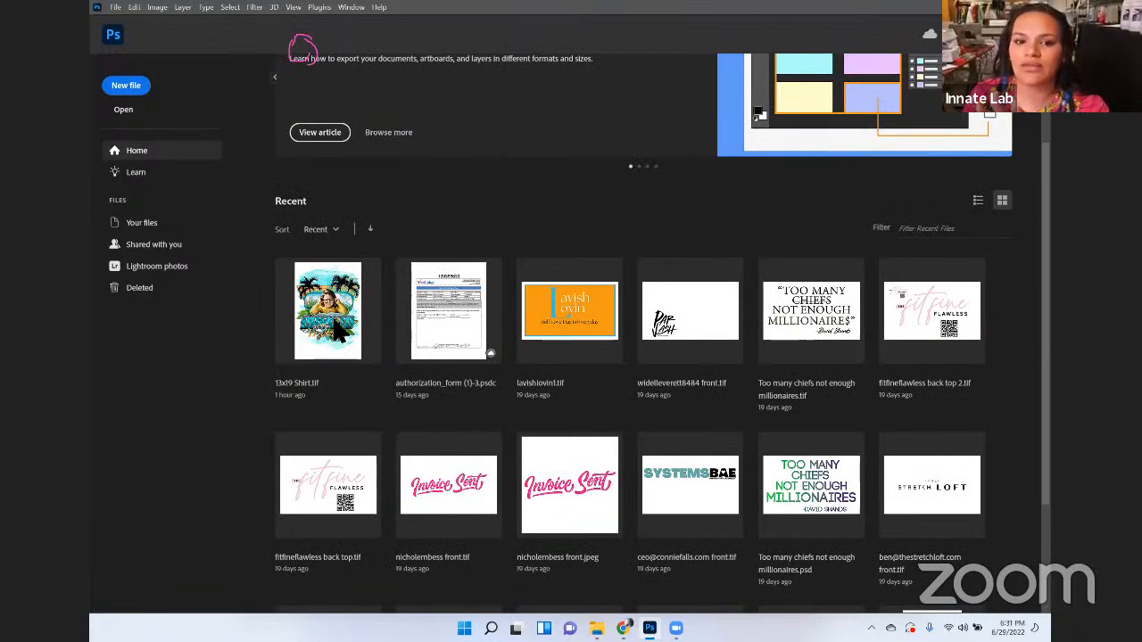
{"action": "scroll", "coordinate": [330, 303], "scroll_direction": "down", "scroll_amount": 3}
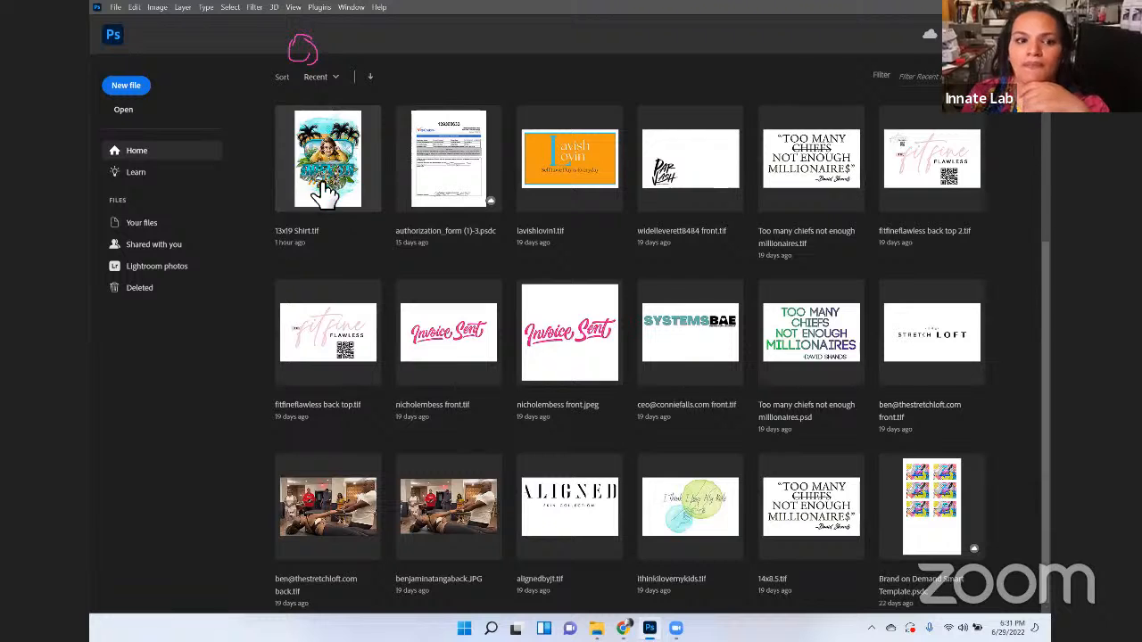
{"action": "scroll", "coordinate": [322, 204], "scroll_direction": "up", "scroll_amount": 3}
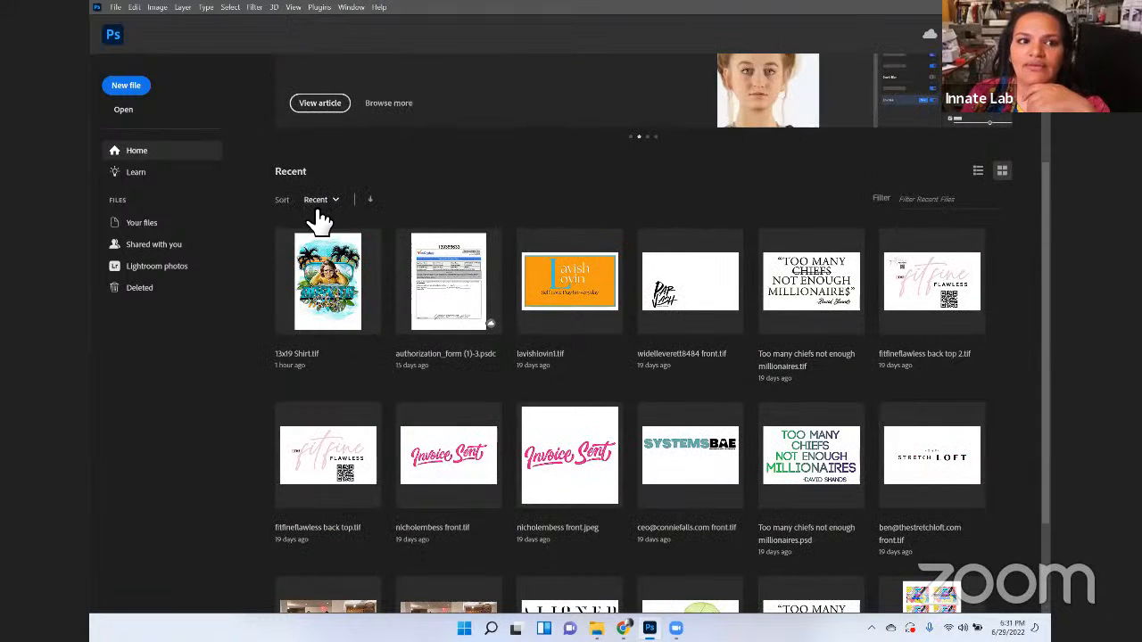
{"action": "scroll", "coordinate": [373, 243], "scroll_direction": "up", "scroll_amount": 2}
{"action": "scroll", "coordinate": [364, 225], "scroll_direction": "up", "scroll_amount": 2}
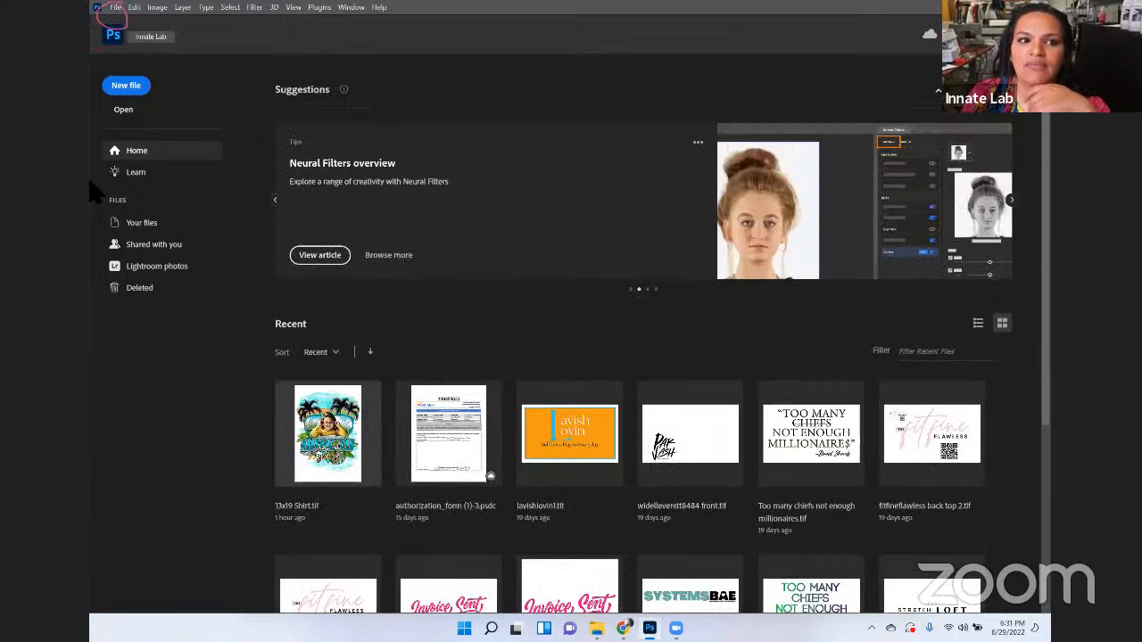
Open the 13x19 Shirt file from the 181 folder inside Downloads > 627 challenge
{"action": "left_click", "coordinate": [134, 9]}
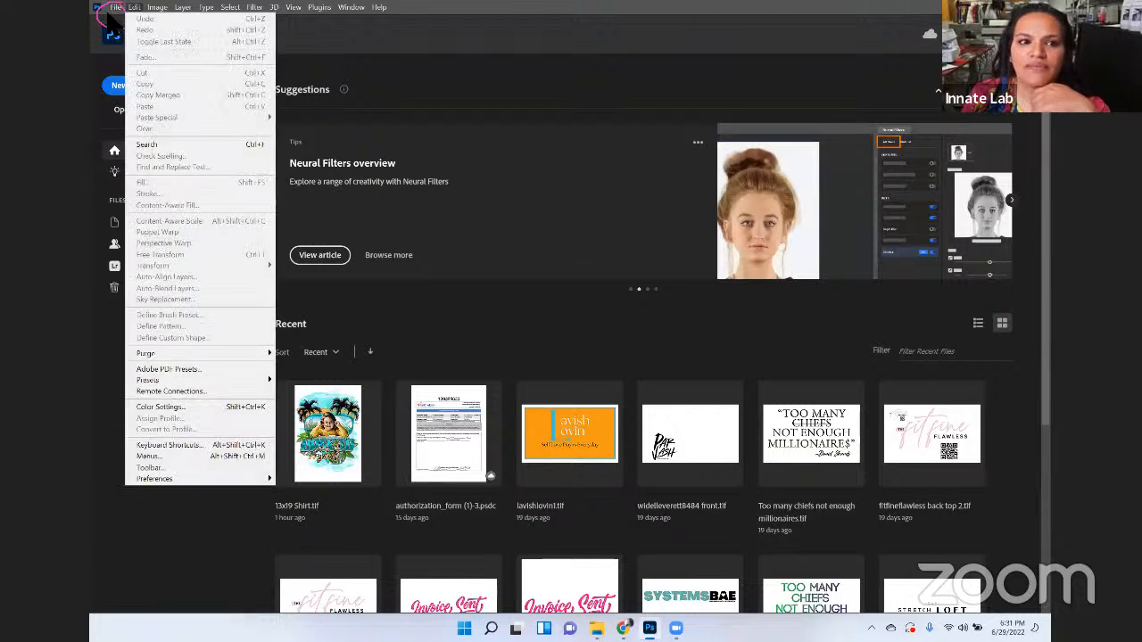
{"action": "mouse_move", "coordinate": [116, 9]}
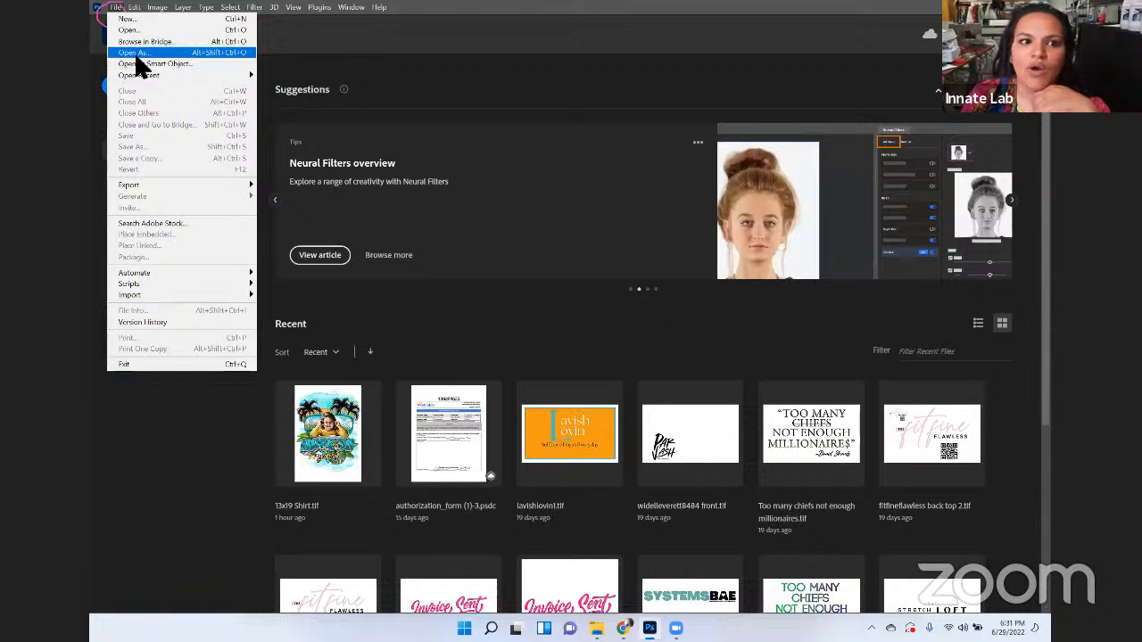
{"action": "left_click", "coordinate": [134, 29]}
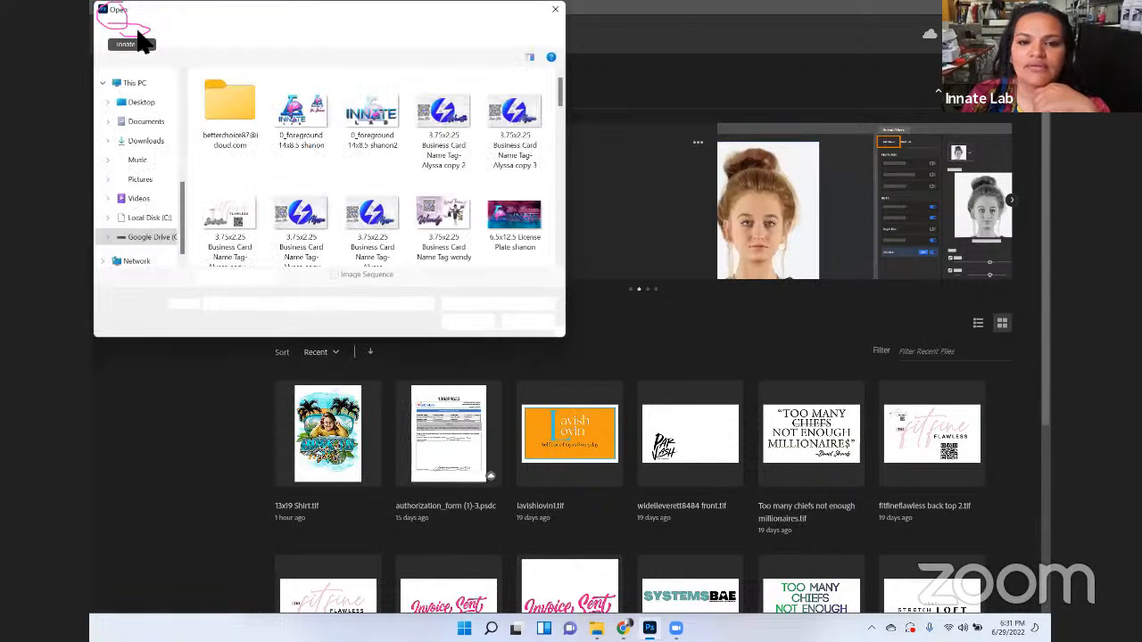
{"action": "left_click", "coordinate": [146, 143]}
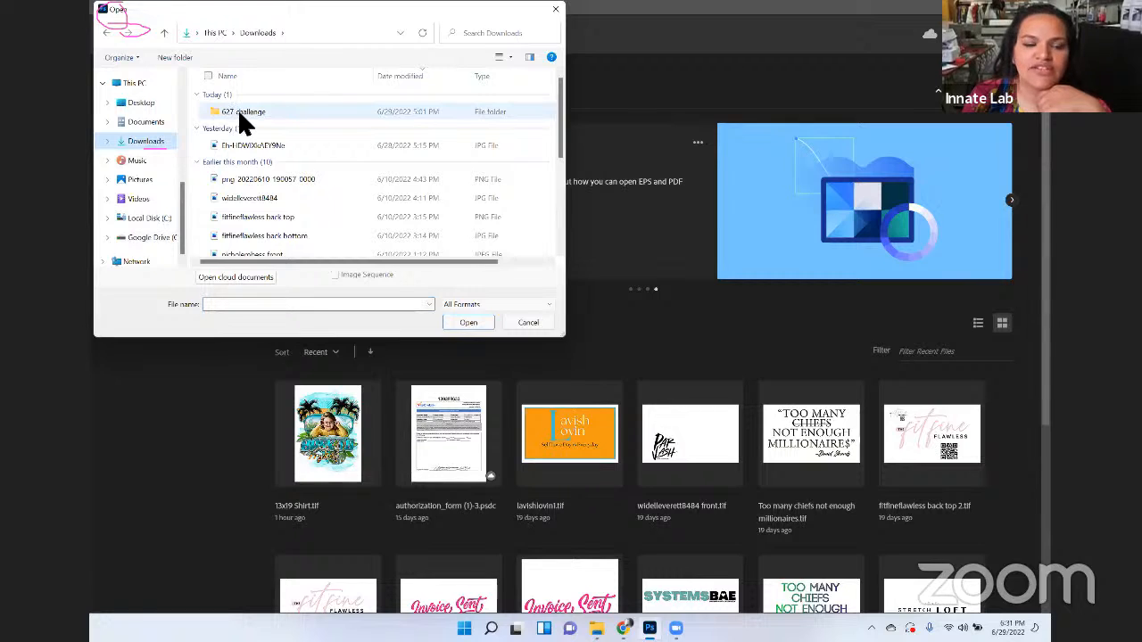
{"action": "double_click", "coordinate": [237, 111]}
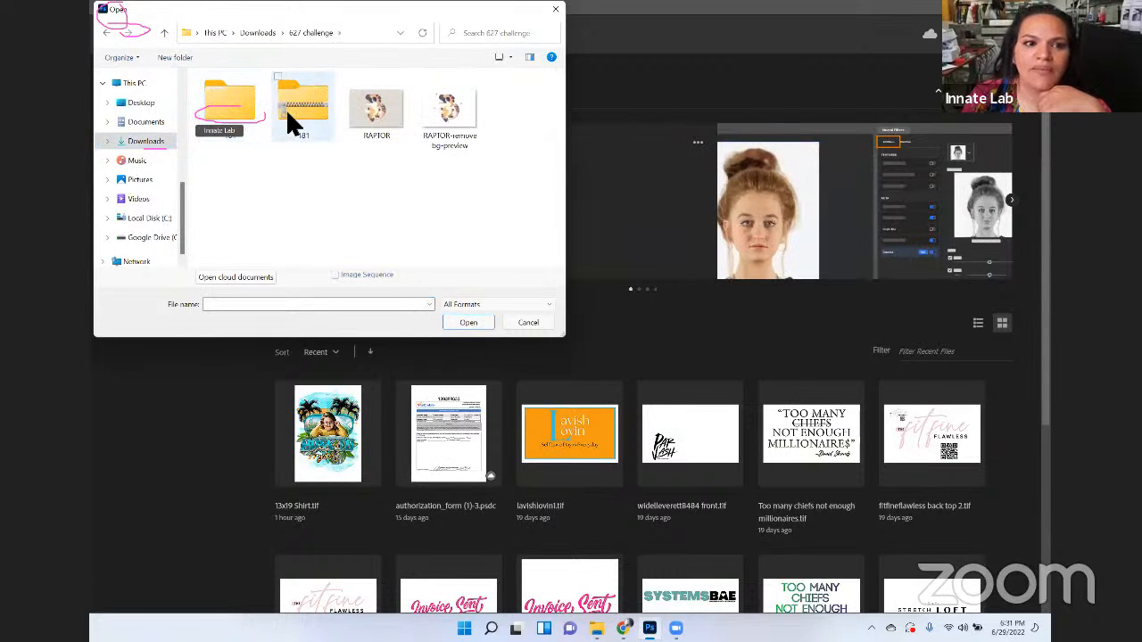
{"action": "double_click", "coordinate": [228, 96]}
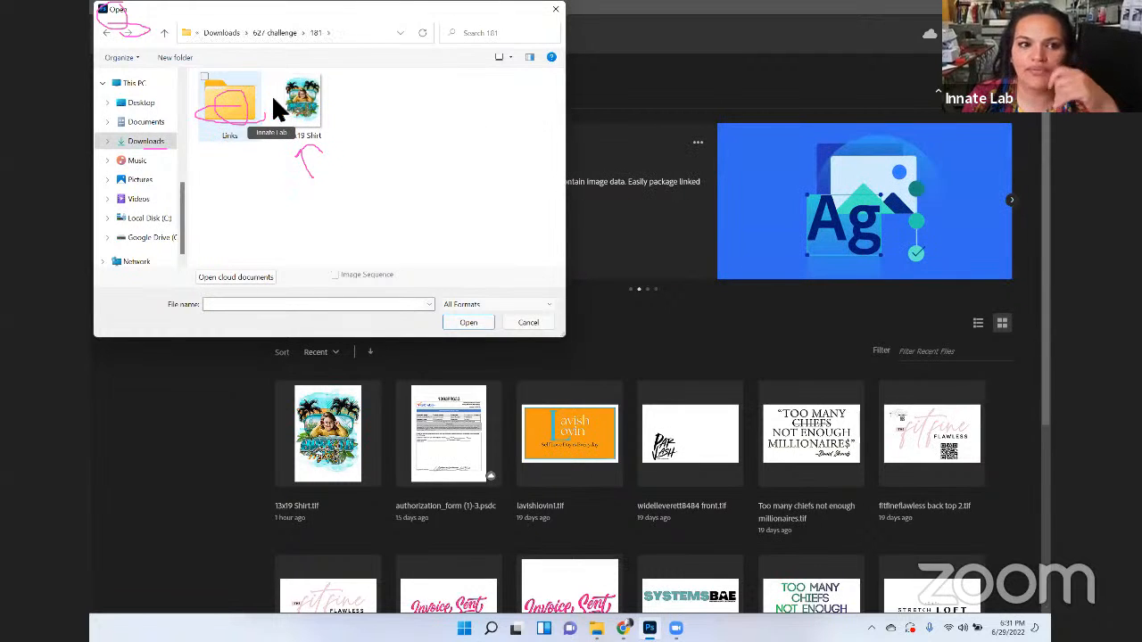
{"action": "left_click", "coordinate": [312, 103]}
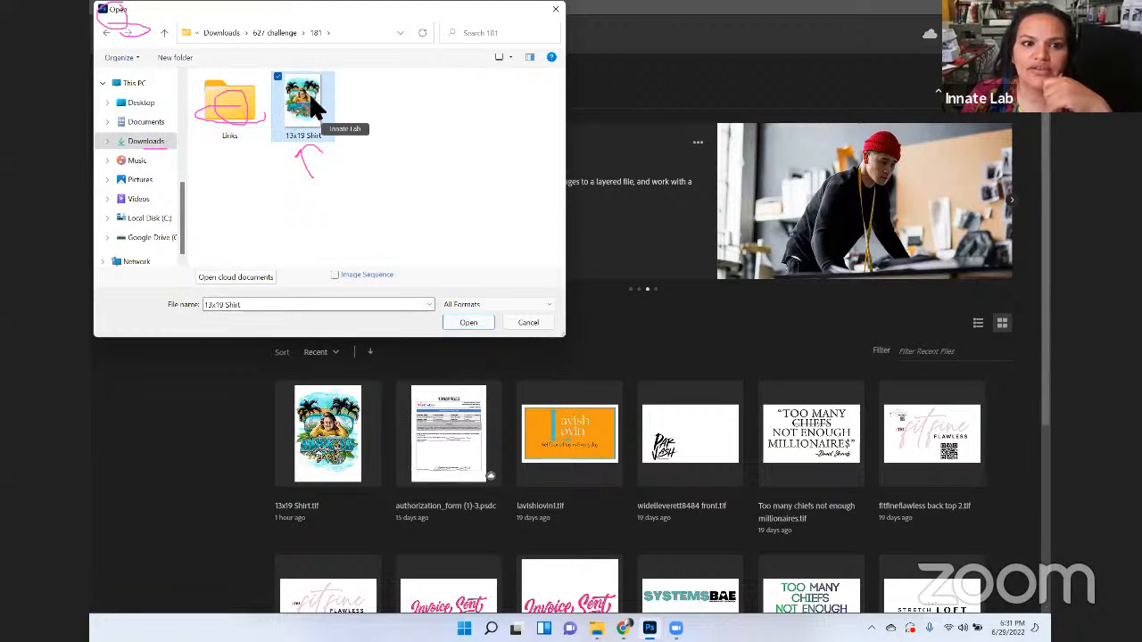
{"action": "left_click", "coordinate": [468, 322]}
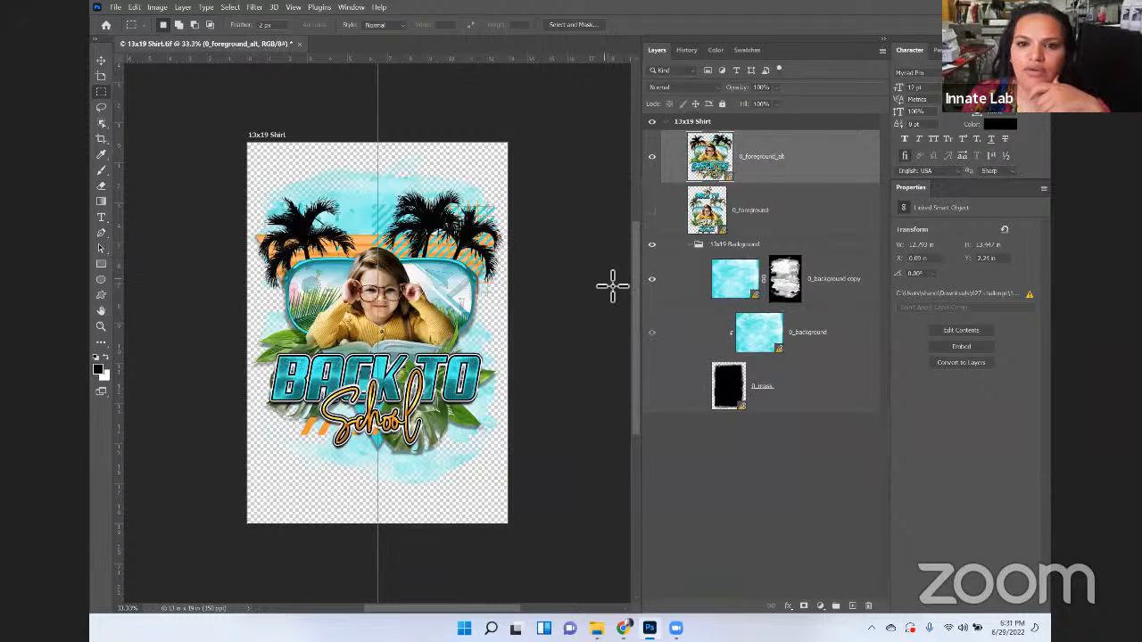
Update the modified content of the 0_foreground_alt layer, and update all modified content starting from the 0_foreground layer
{"action": "right_click", "coordinate": [764, 156]}
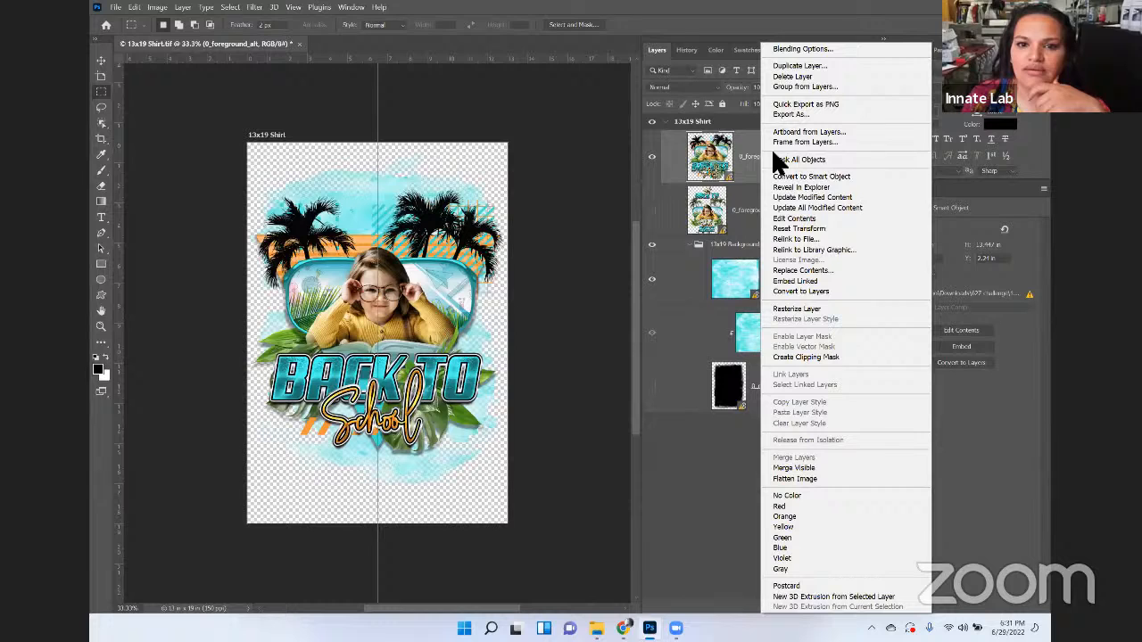
{"action": "left_click", "coordinate": [788, 199]}
{"action": "left_click_drag", "start_coordinate": [772, 214], "coordinate": [869, 208]}
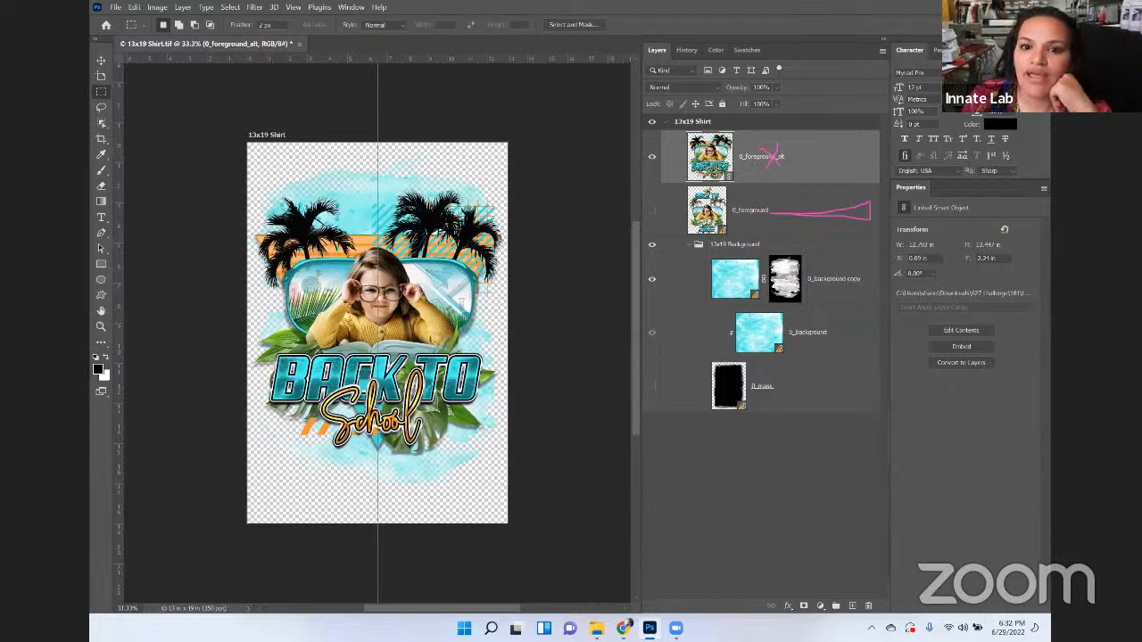
{"action": "right_click", "coordinate": [744, 207]}
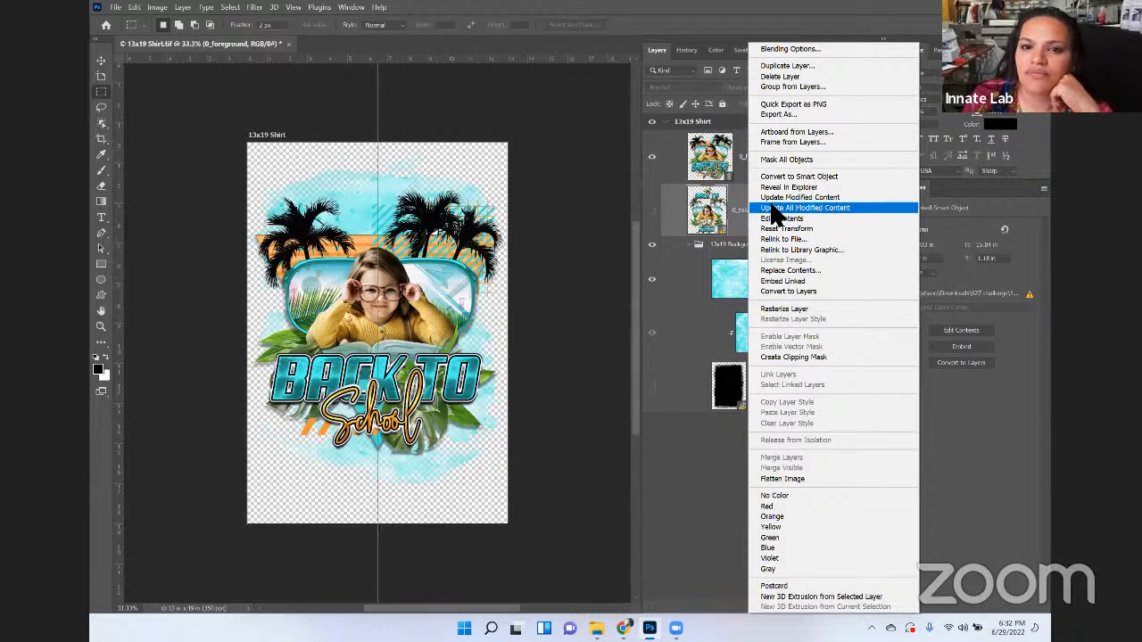
{"action": "left_click", "coordinate": [770, 207]}
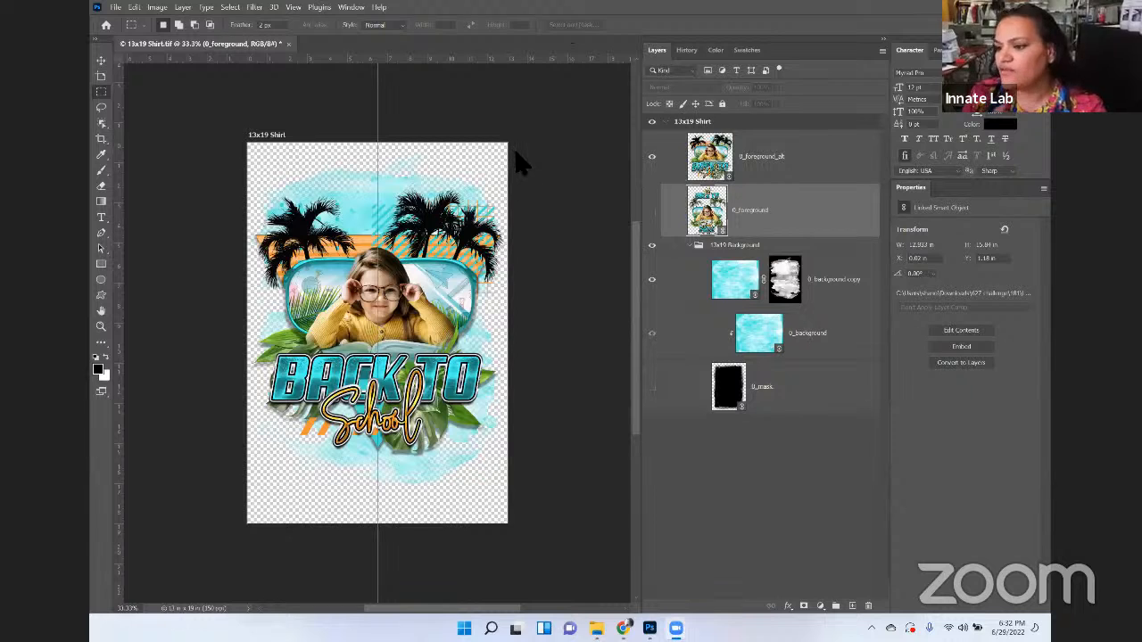
{"action": "scroll", "coordinate": [514, 147], "scroll_direction": "down", "scroll_amount": 2}
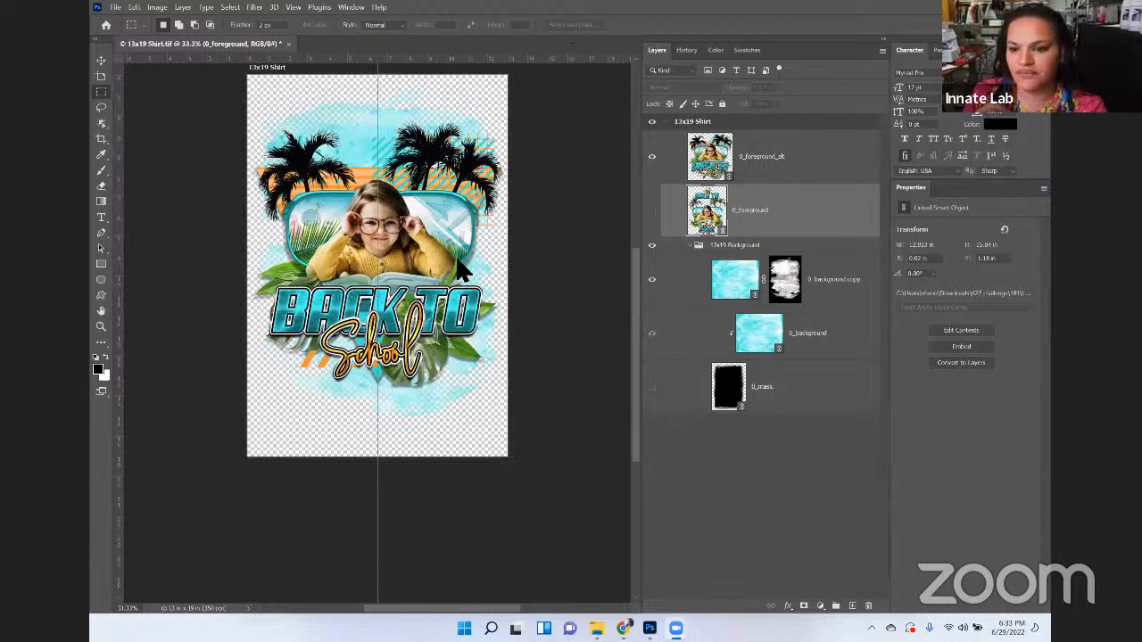
{"action": "scroll", "coordinate": [461, 268], "scroll_direction": "up", "scroll_amount": 1}
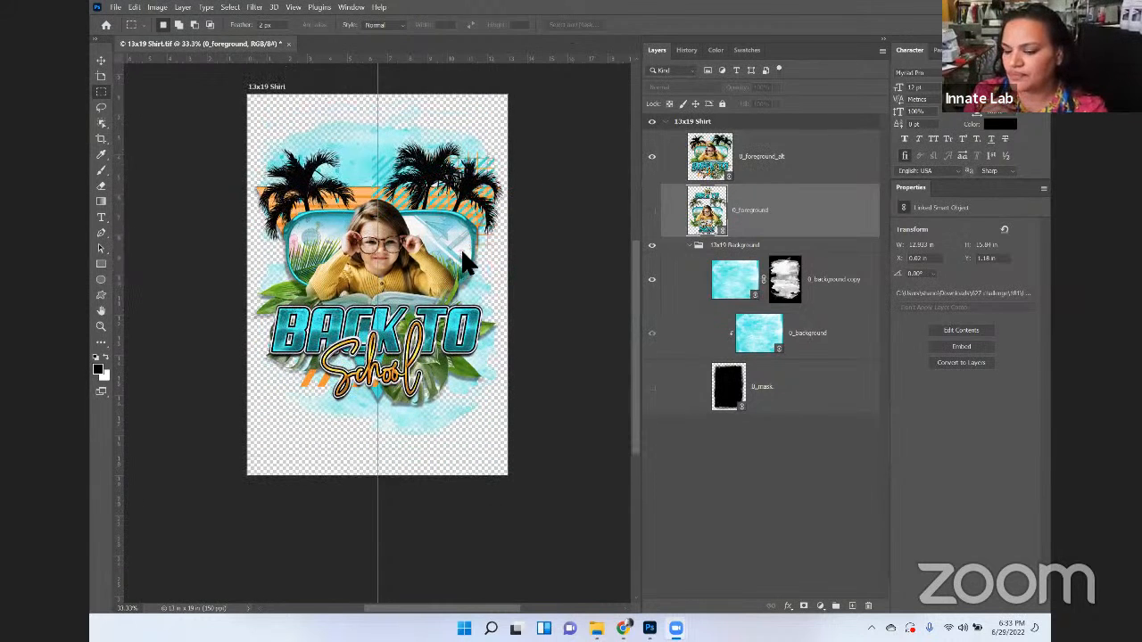
{"action": "scroll", "coordinate": [463, 258], "scroll_direction": "up", "scroll_amount": 1}
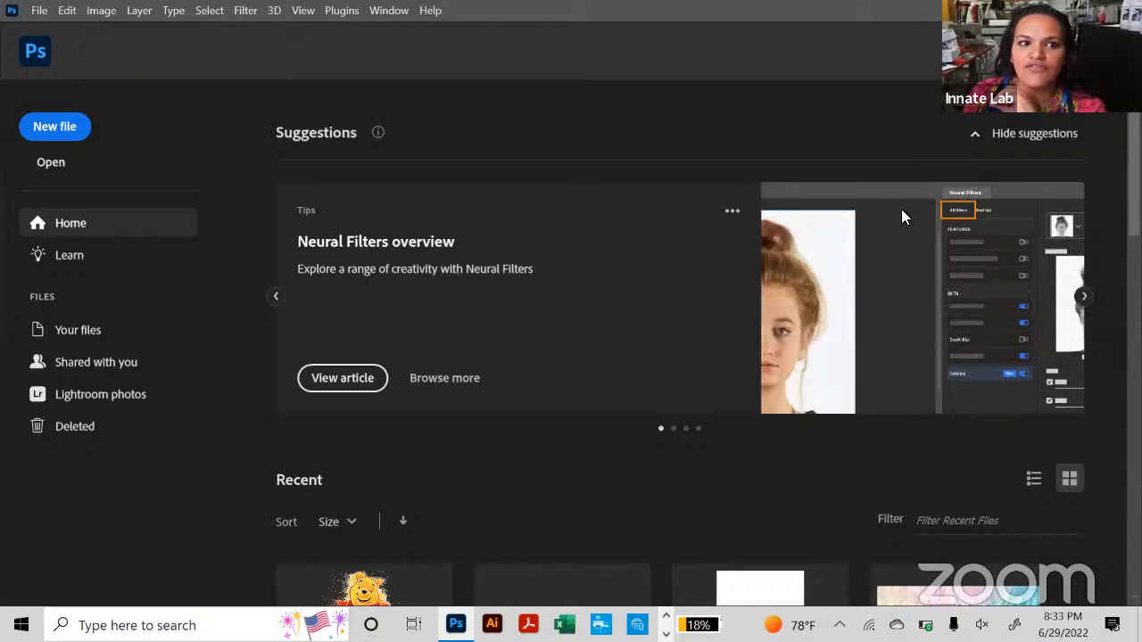
Browse the Inn Academy B001, Downloads and Desktop folders for the shirt project without opening a file
{"action": "left_click", "coordinate": [42, 12]}
{"action": "left_click", "coordinate": [55, 44]}
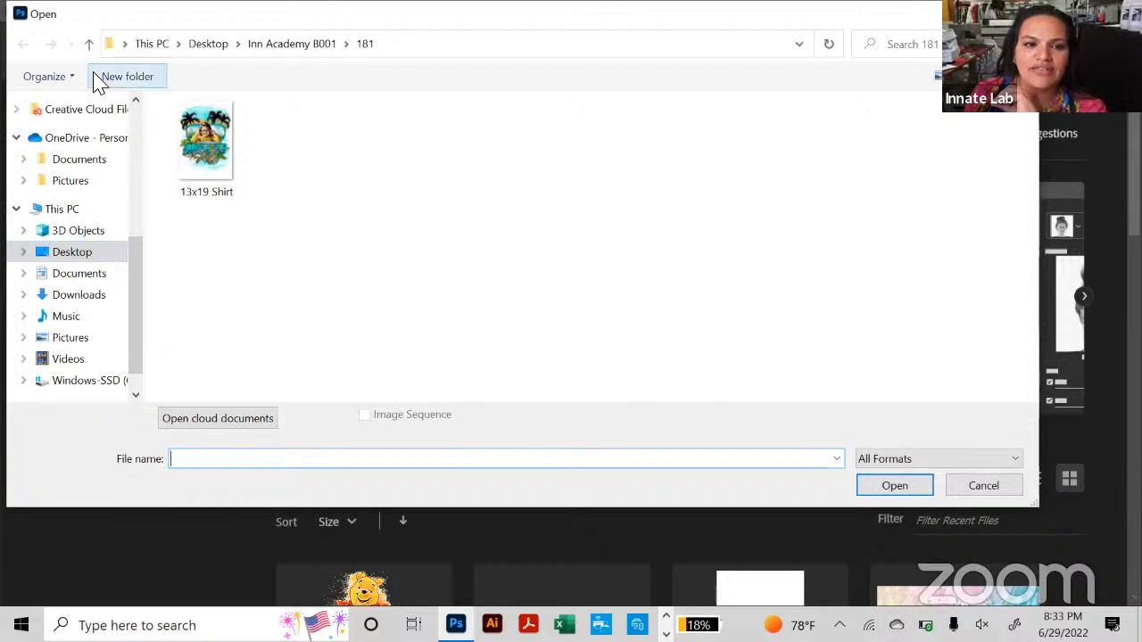
{"action": "left_click", "coordinate": [291, 47]}
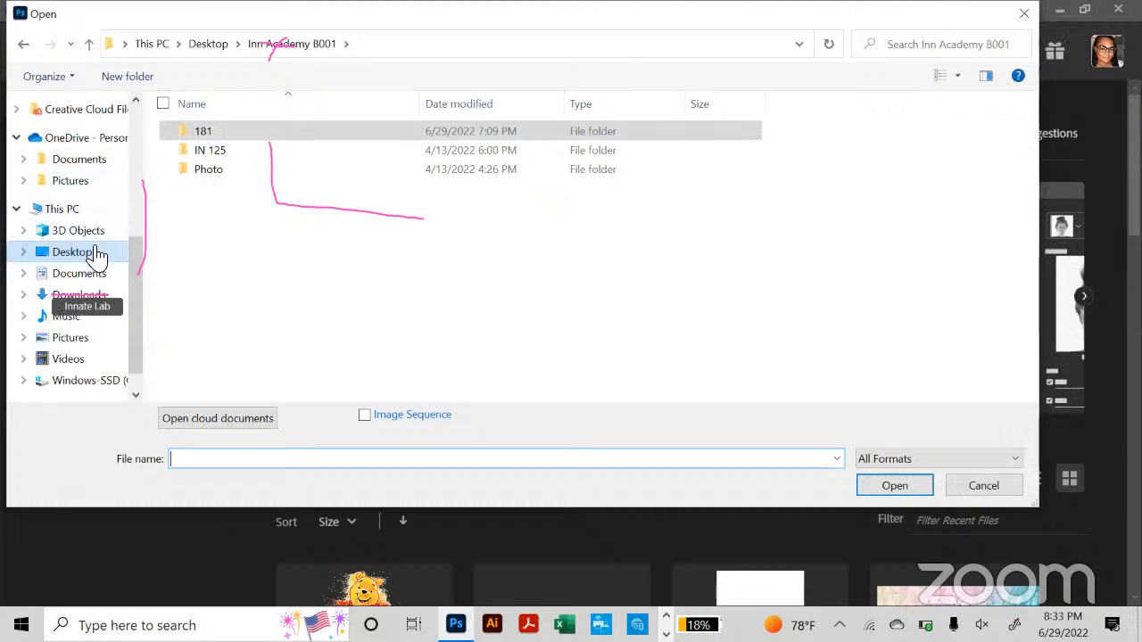
{"action": "left_click", "coordinate": [98, 302]}
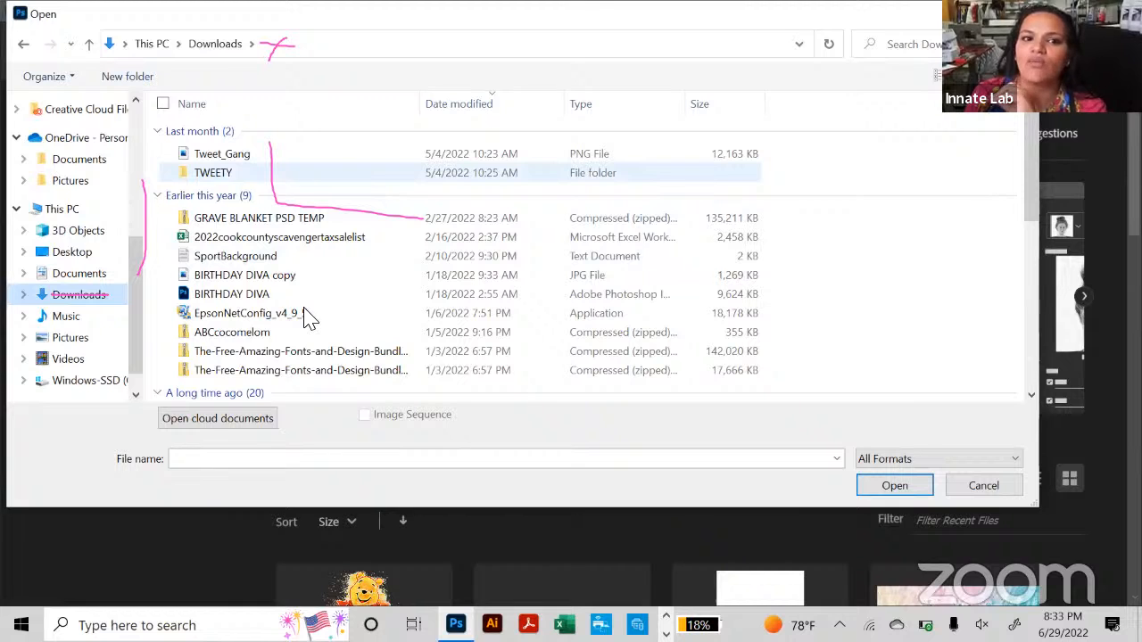
{"action": "left_click", "coordinate": [92, 257]}
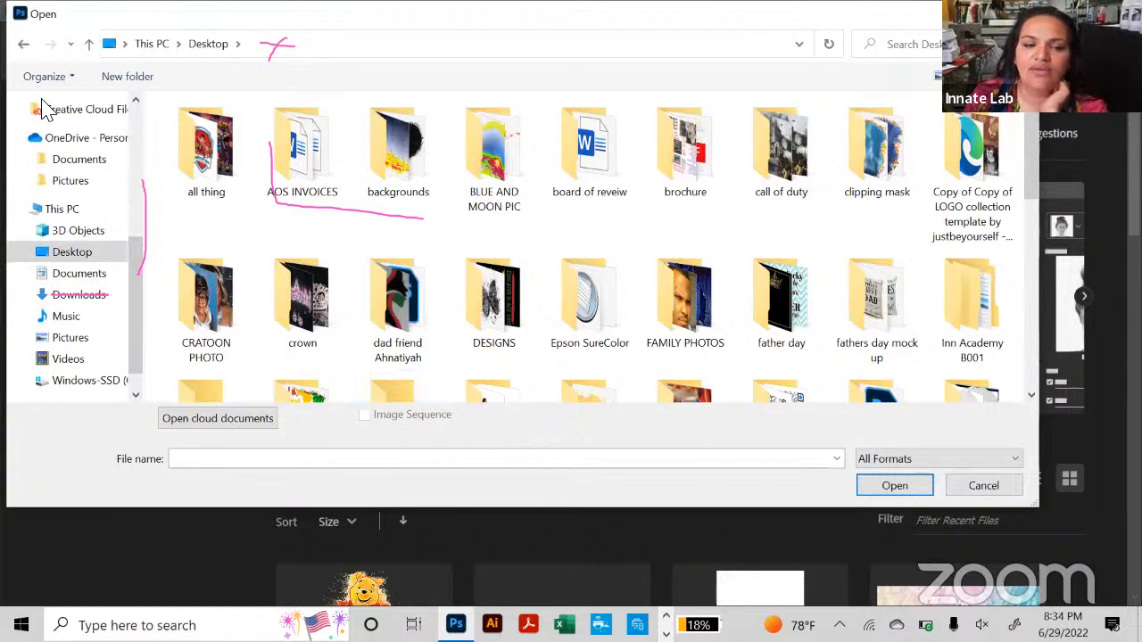
{"action": "left_click_drag", "start_coordinate": [478, 5], "coordinate": [386, 92]}
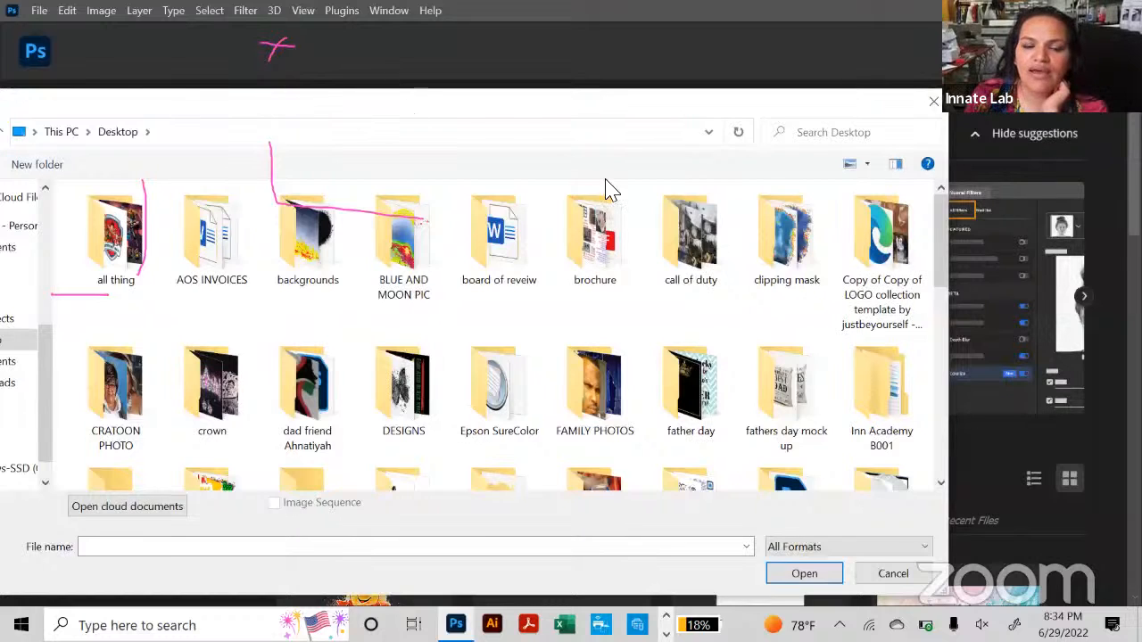
{"action": "left_click_drag", "start_coordinate": [607, 101], "coordinate": [495, 80]}
{"action": "left_click_drag", "start_coordinate": [827, 250], "coordinate": [1027, 82]}
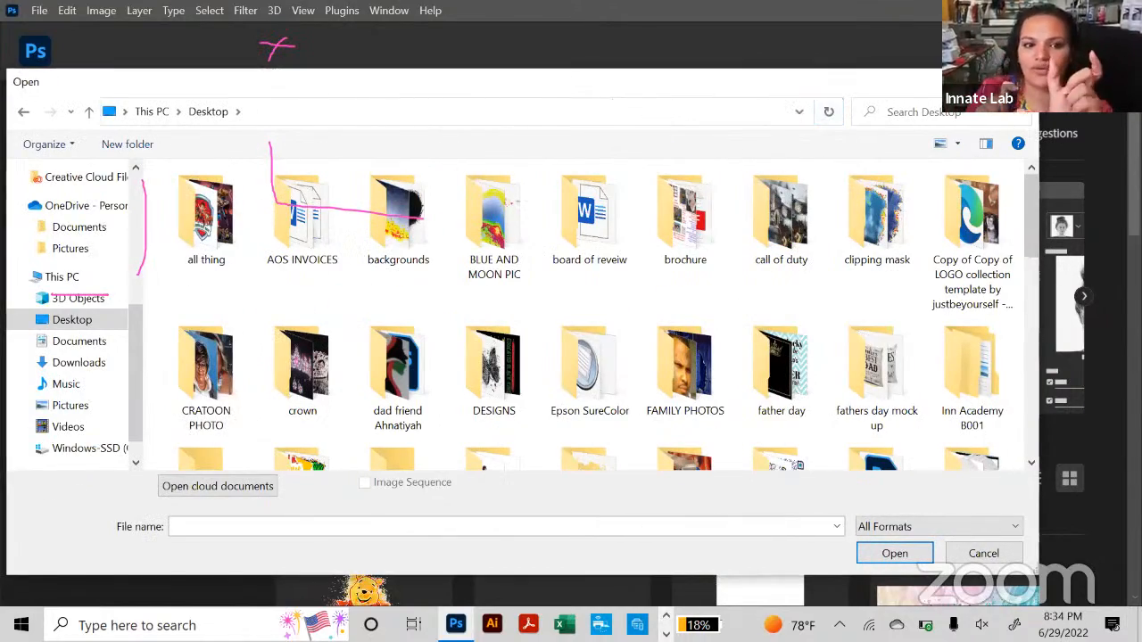
{"action": "key", "text": "Escape"}
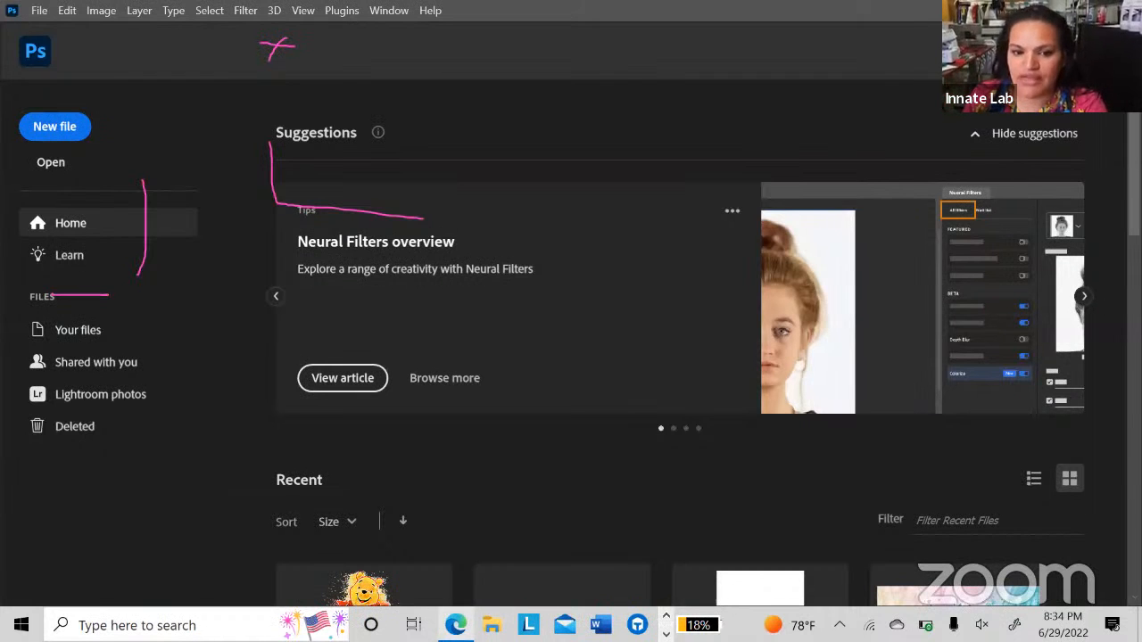
Switch to Microsoft Edge and bring up the Photoshop challenge course page that offers 181.zip
{"action": "key", "text": "alt+Tab"}
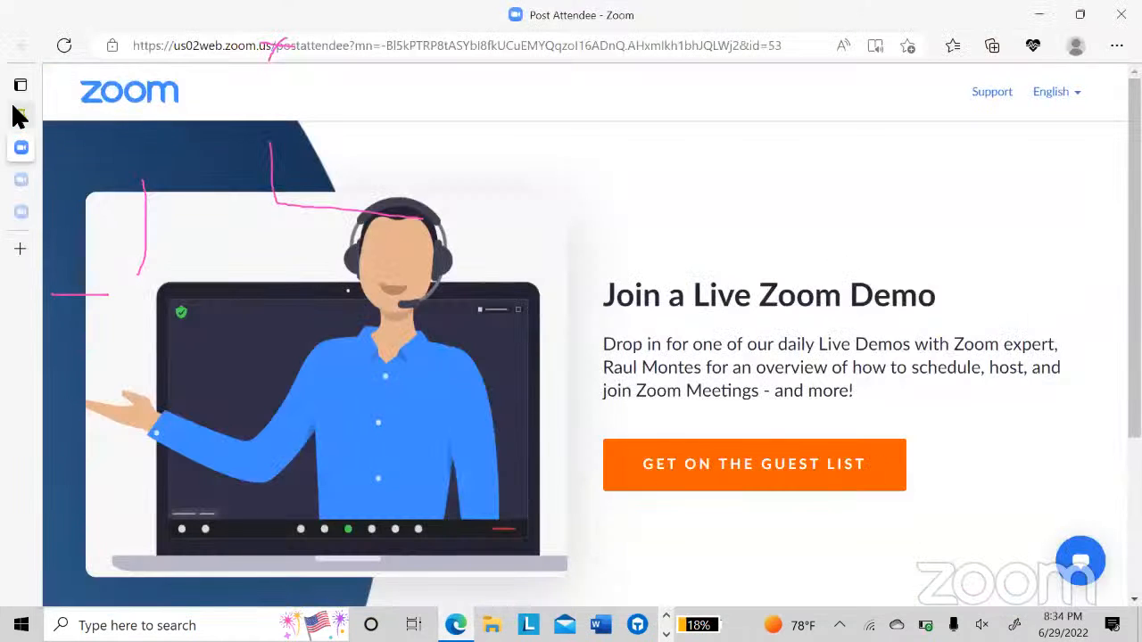
{"action": "left_click", "coordinate": [18, 116]}
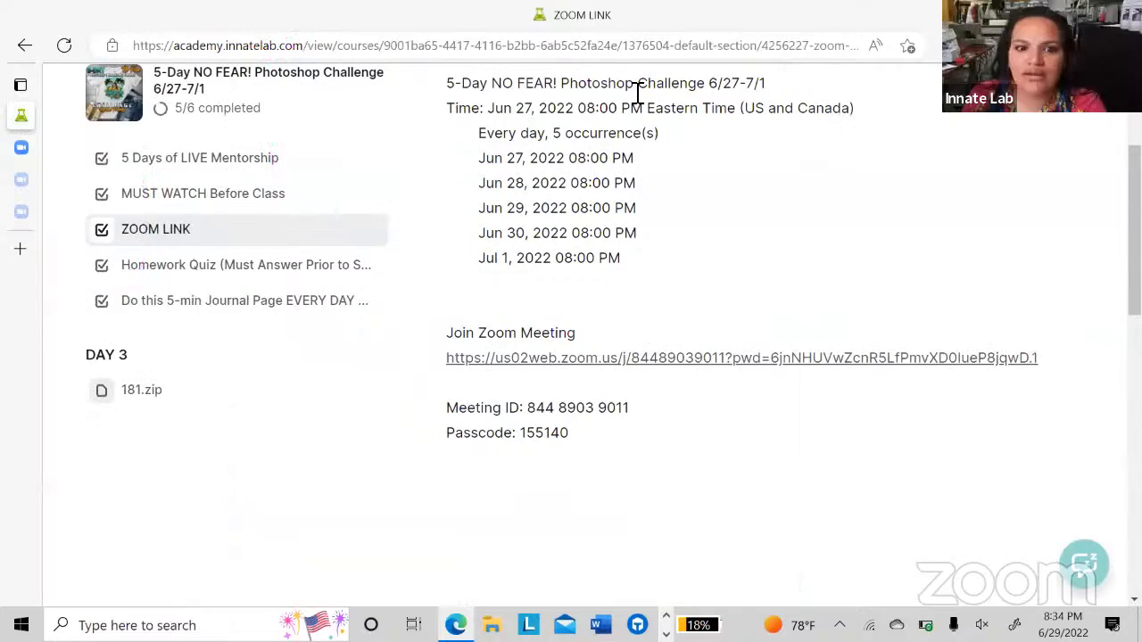
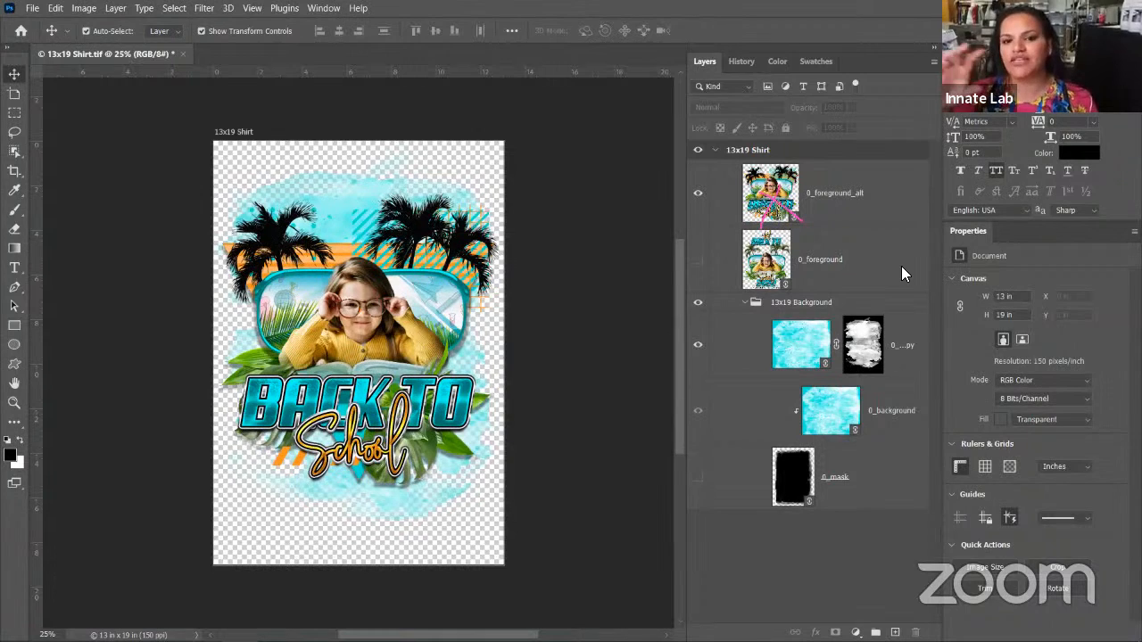
Open the contents of the 0_foreground_alt smart object and select its 0_photo_1 layer by way of the girl's photo on the canvas
{"action": "left_click", "coordinate": [769, 194]}
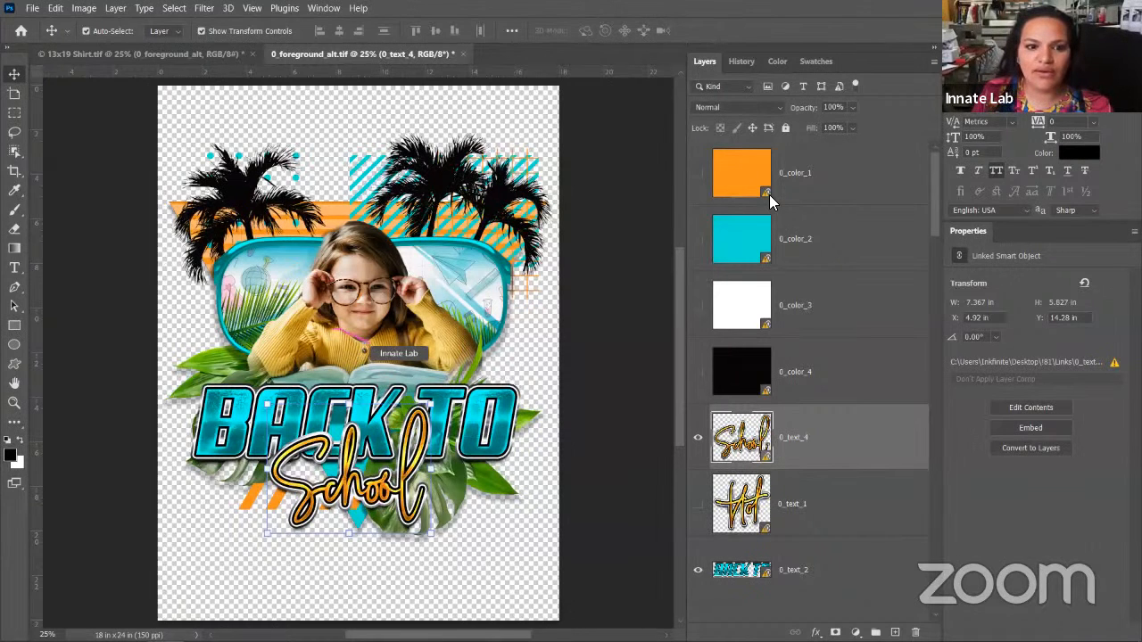
{"action": "right_click", "coordinate": [353, 338]}
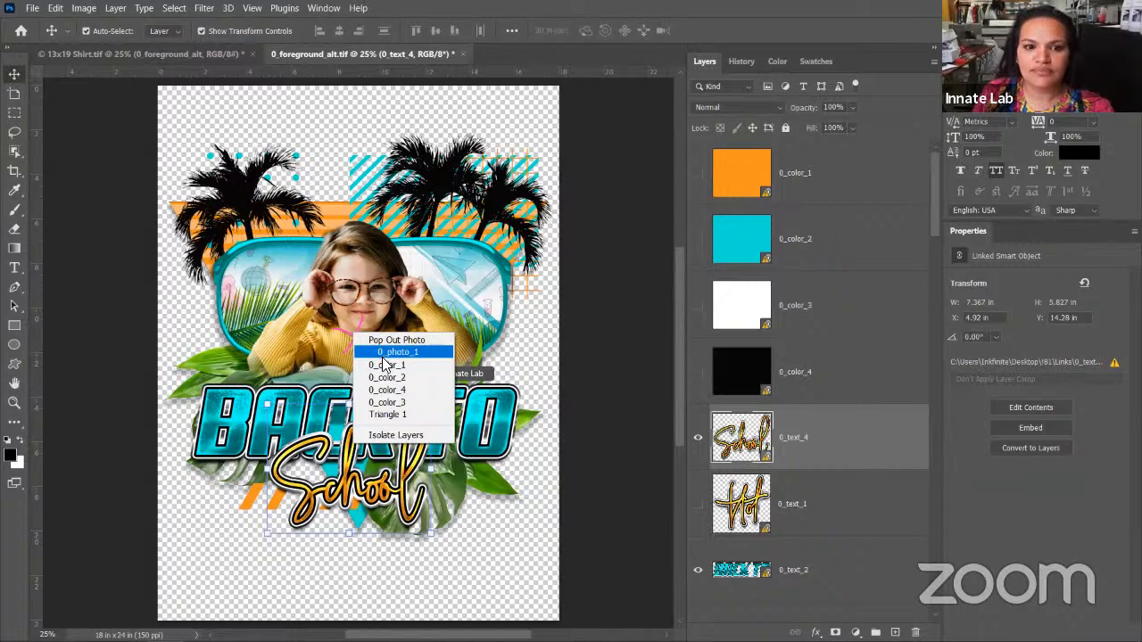
{"action": "left_click", "coordinate": [383, 353]}
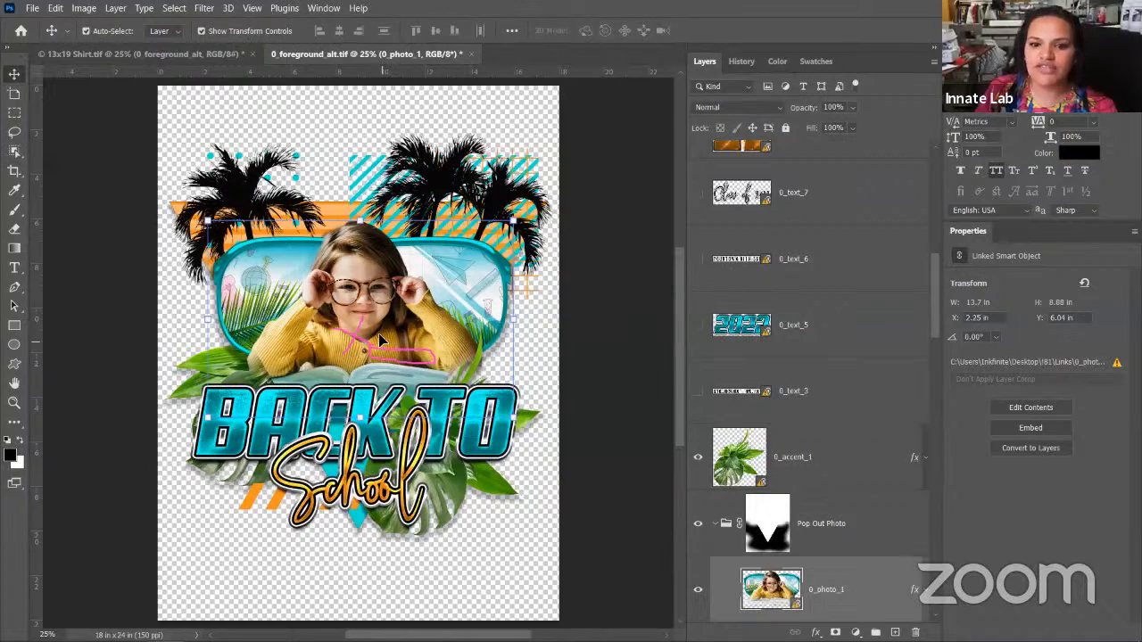
{"action": "right_click", "coordinate": [359, 321]}
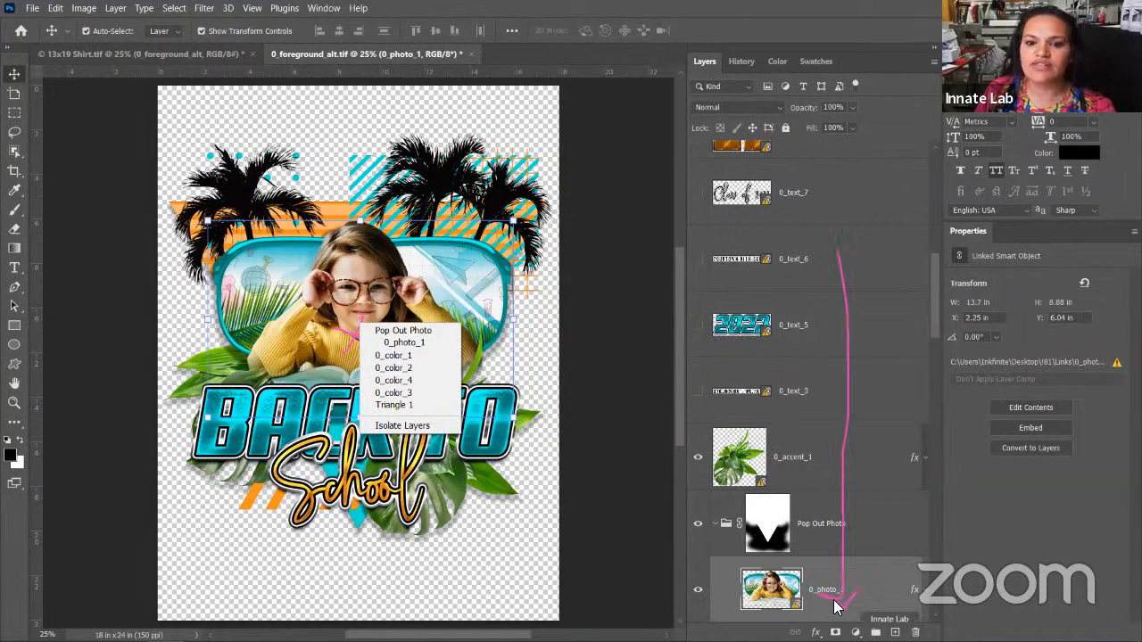
{"action": "key", "text": "Escape"}
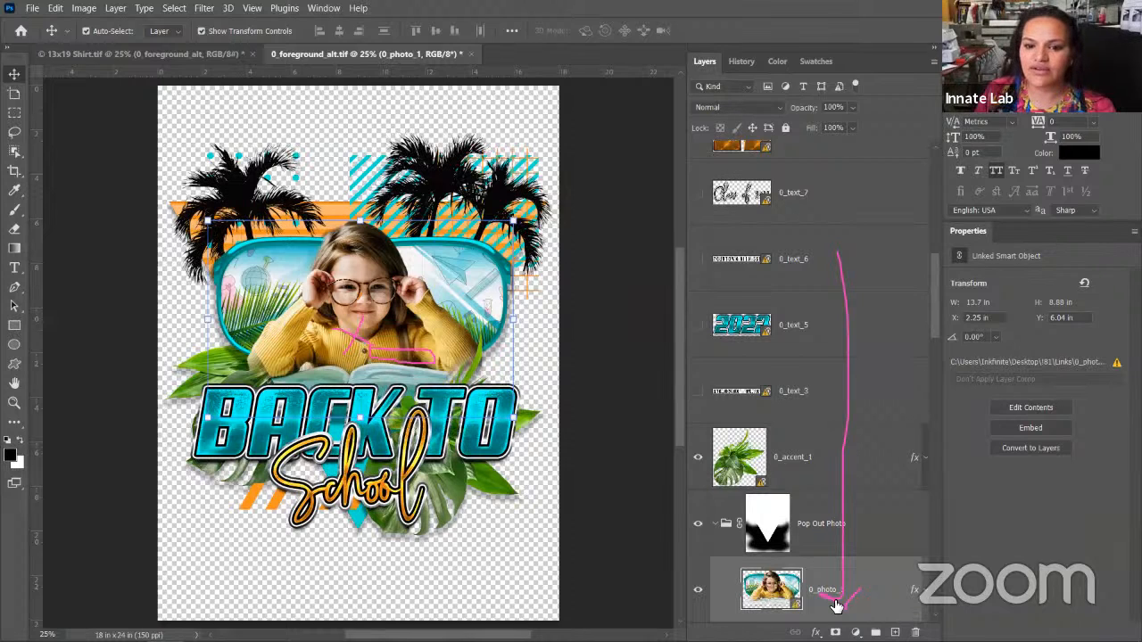
{"action": "left_click_drag", "start_coordinate": [837, 607], "coordinate": [790, 614]}
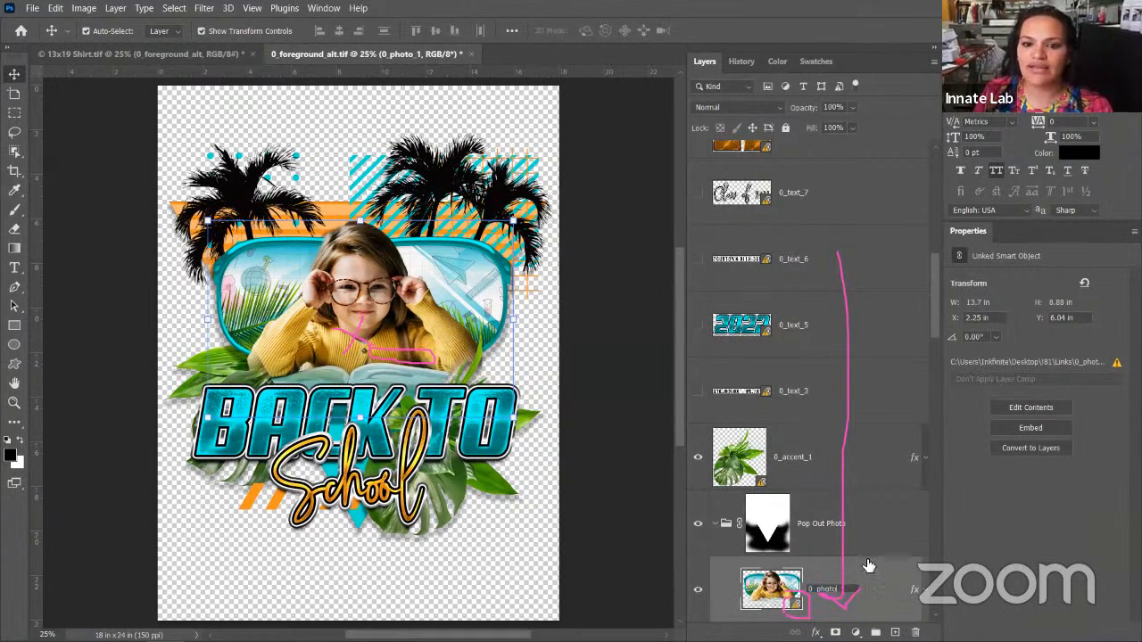
Update all modified content starting from the 0_photo_1 layer inside the Pop Out Photo group
{"action": "left_click_drag", "start_coordinate": [883, 581], "coordinate": [862, 599]}
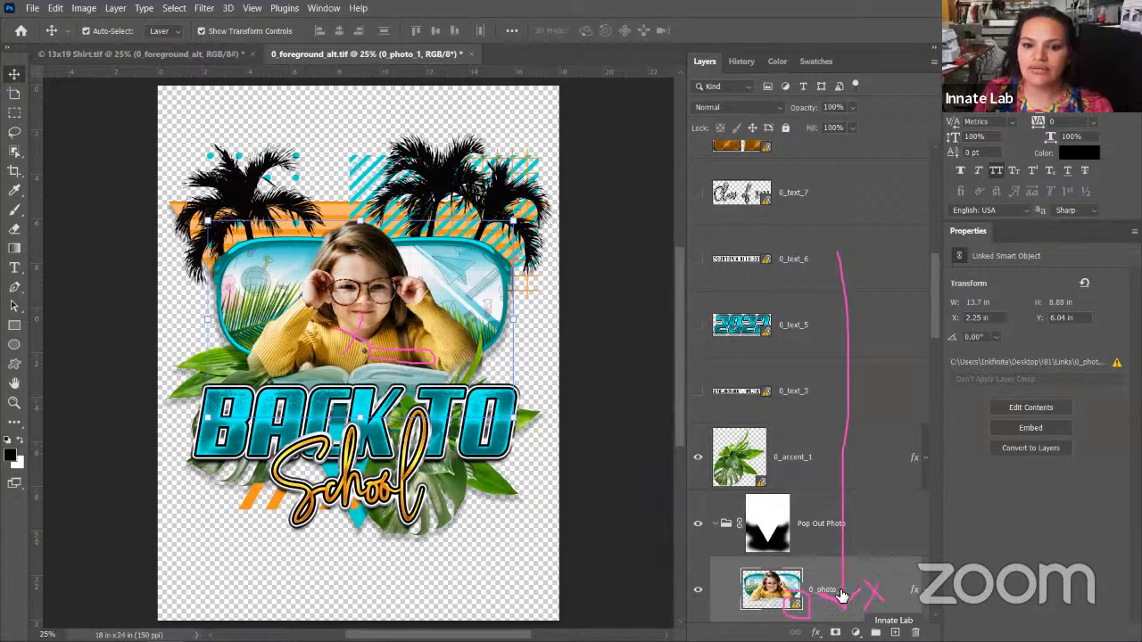
{"action": "right_click", "coordinate": [839, 594]}
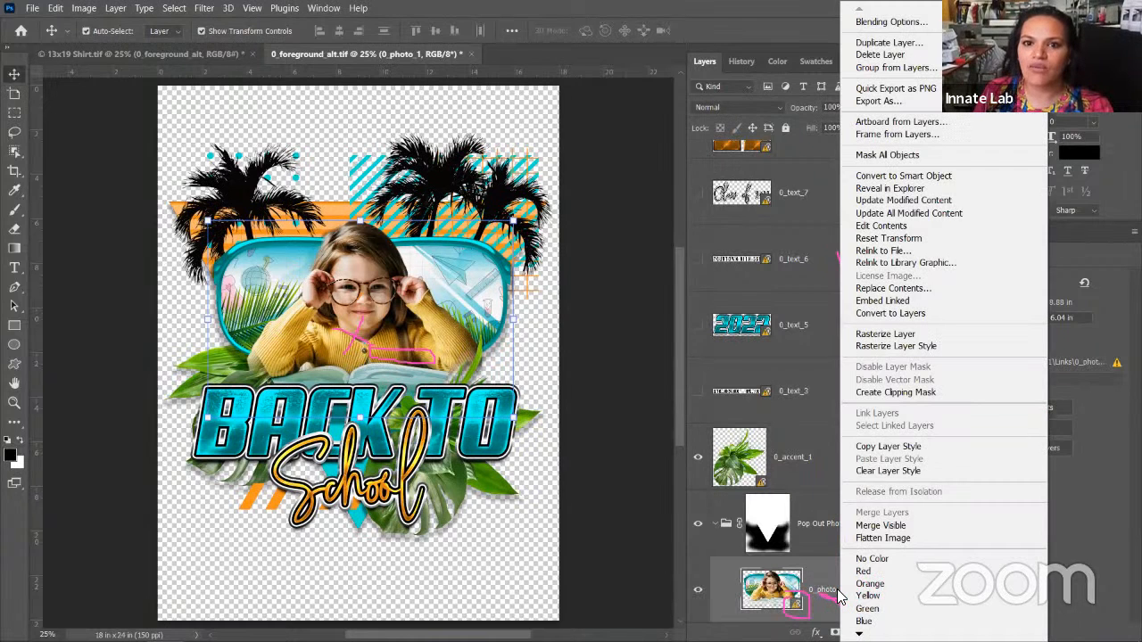
{"action": "left_click", "coordinate": [920, 217]}
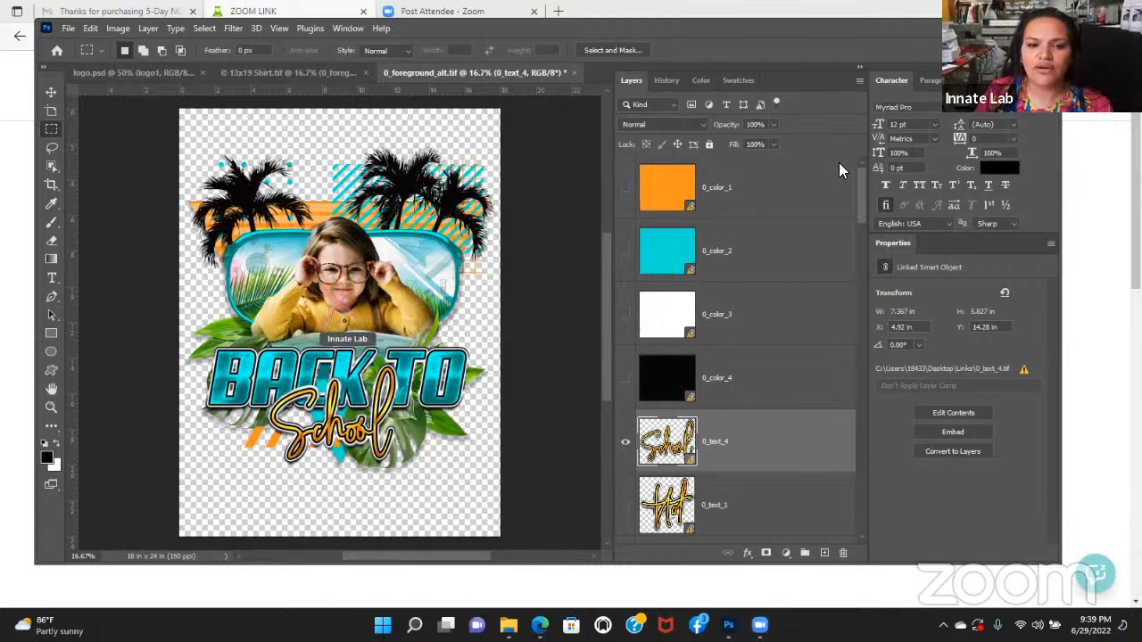
Dismiss the layer options opened on the canvas and switch from the marquee selection to the Move tool
{"action": "right_click", "coordinate": [338, 299]}
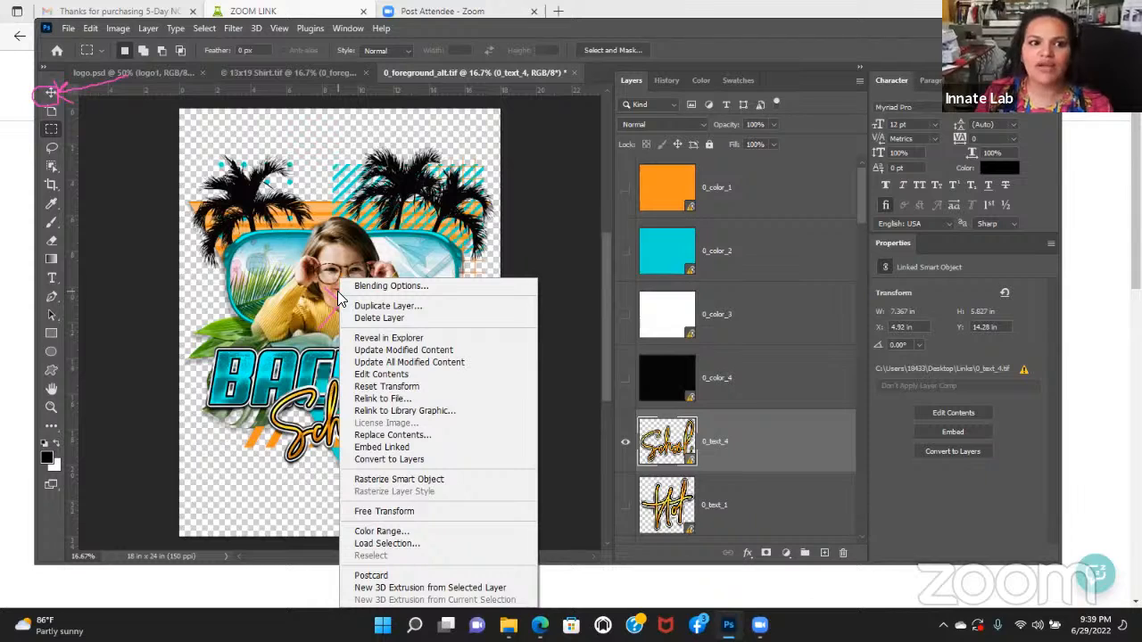
{"action": "left_click", "coordinate": [53, 95]}
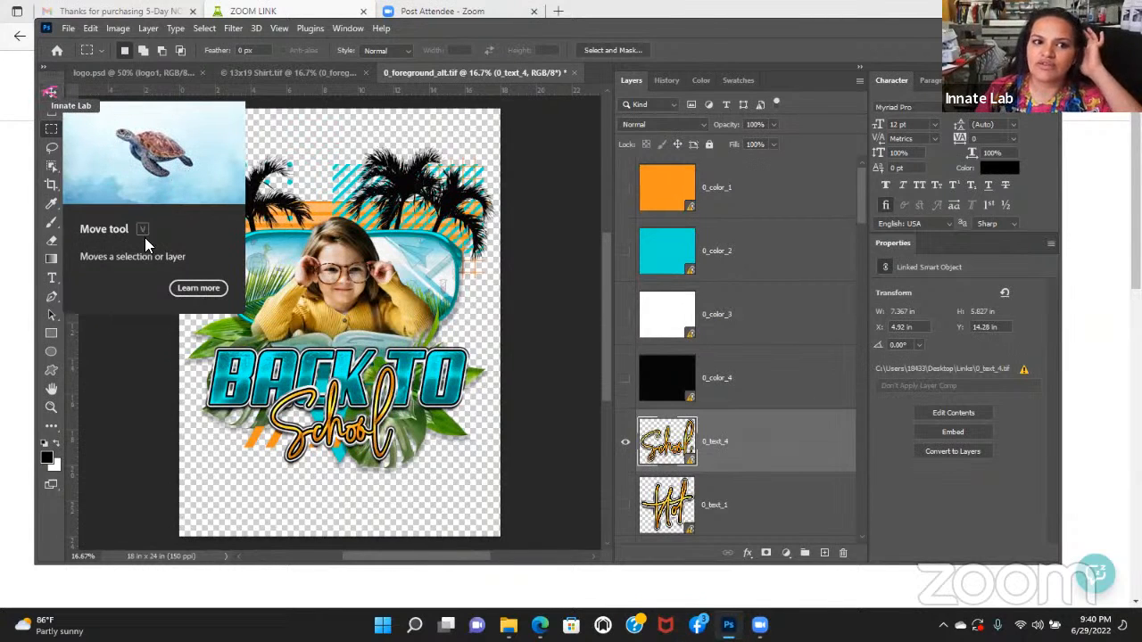
{"action": "left_click", "coordinate": [51, 92]}
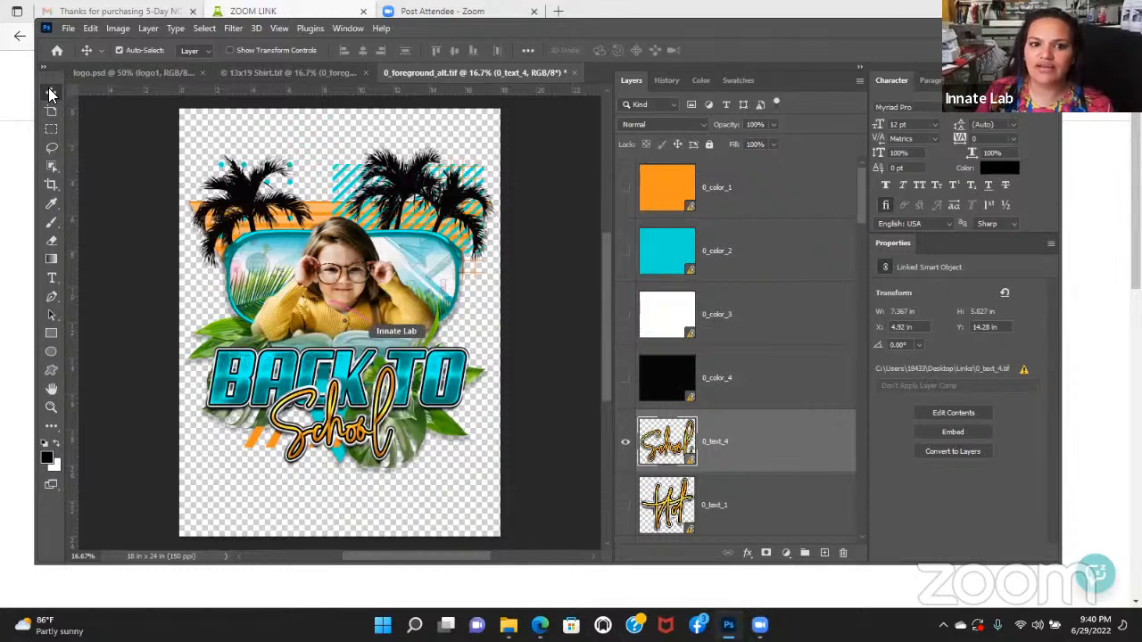
Select the 0_photo_1 layer by way of the girl's photo on the canvas and update all modified content from it
{"action": "right_click", "coordinate": [346, 310]}
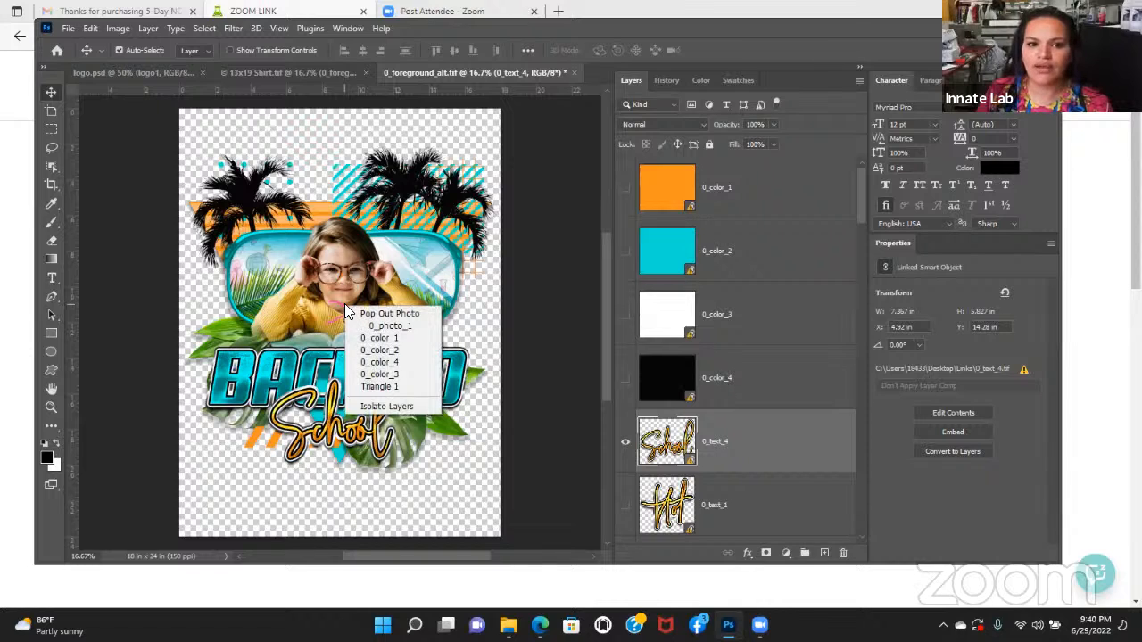
{"action": "left_click", "coordinate": [390, 327]}
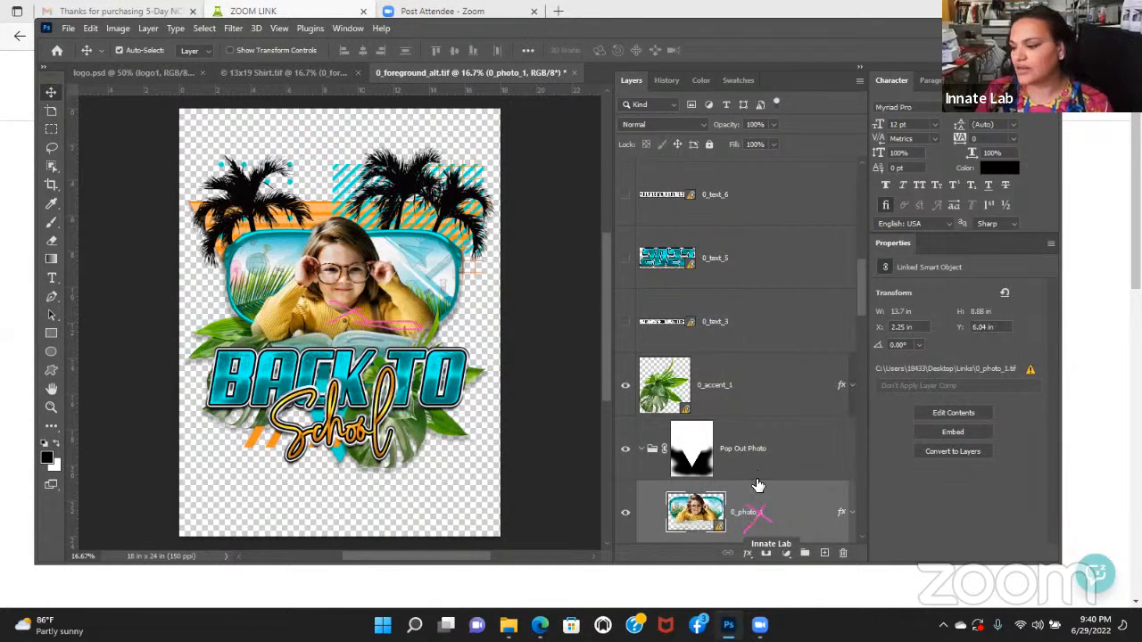
{"action": "right_click", "coordinate": [756, 520]}
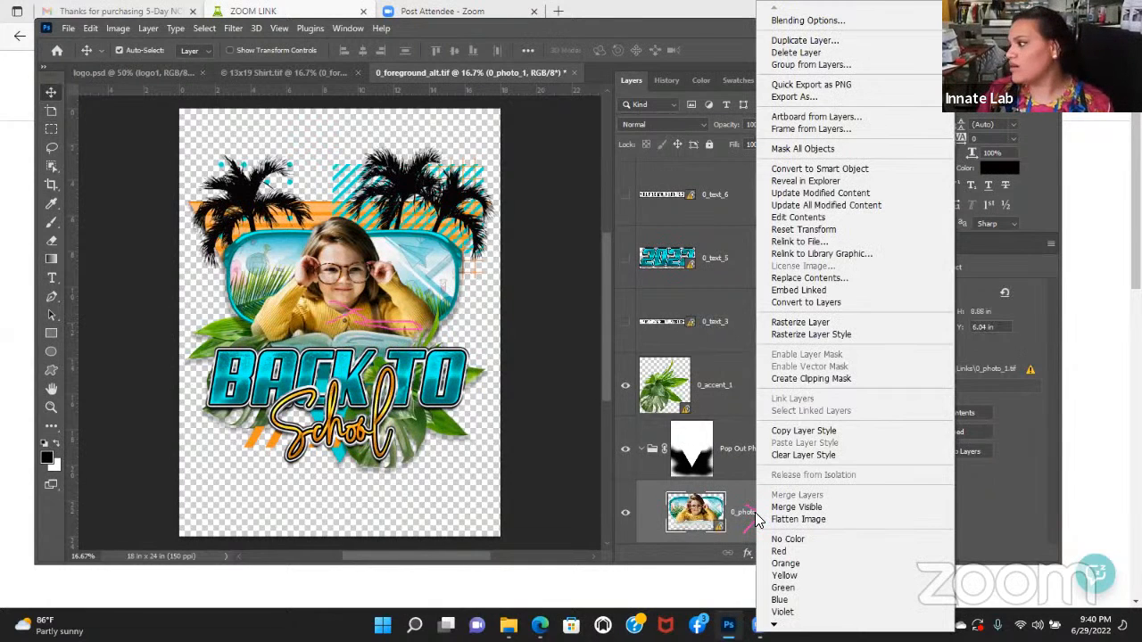
{"action": "left_click", "coordinate": [878, 207]}
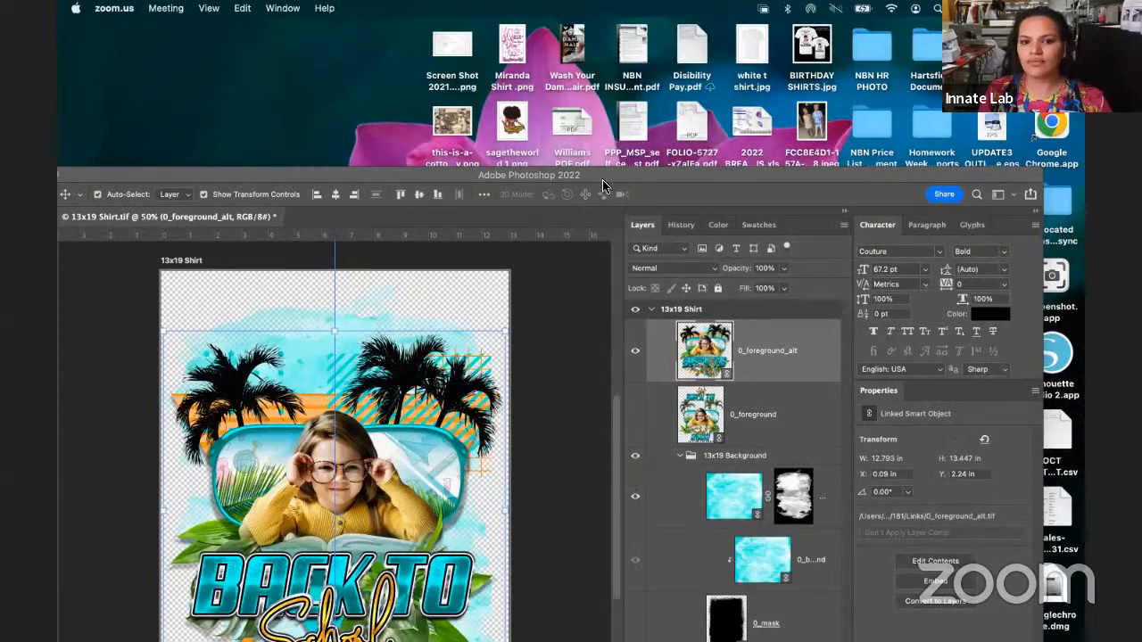
Enlarge the Photoshop window to fill the screen, and open the contents of the 0_foreground_alt smart object
{"action": "left_click_drag", "start_coordinate": [602, 185], "coordinate": [605, 36]}
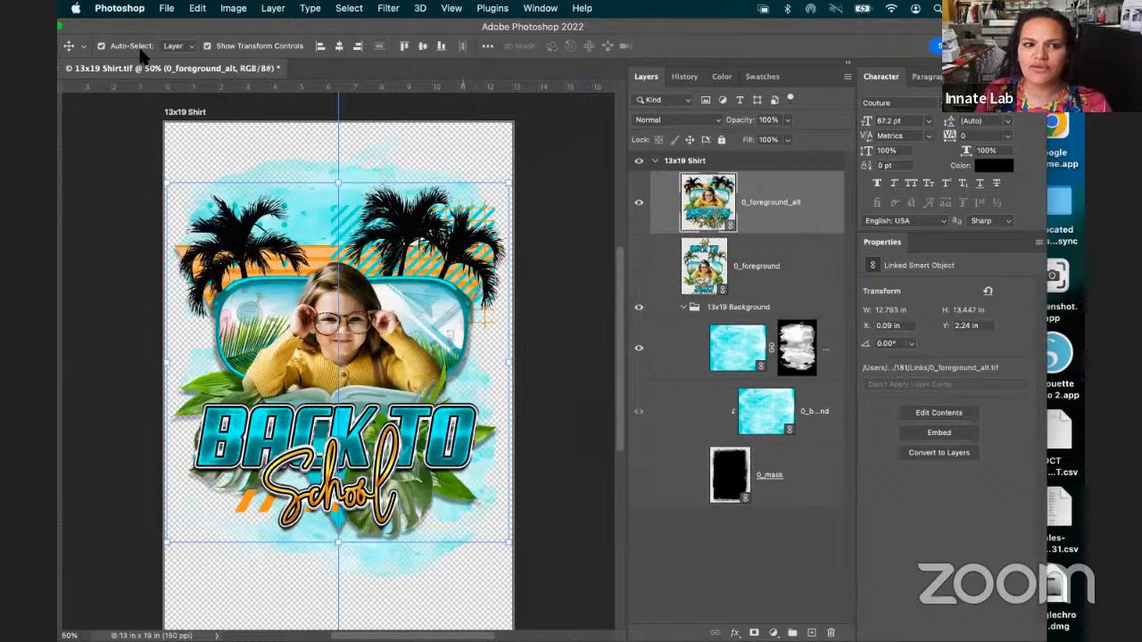
{"action": "double_click", "coordinate": [94, 29]}
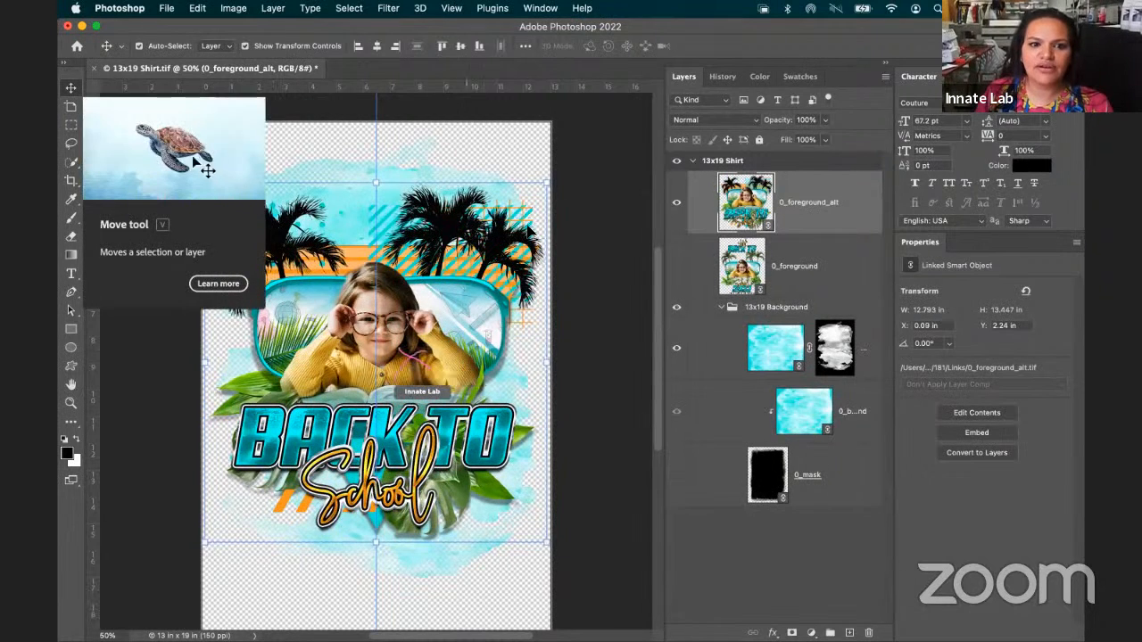
{"action": "right_click", "coordinate": [398, 291]}
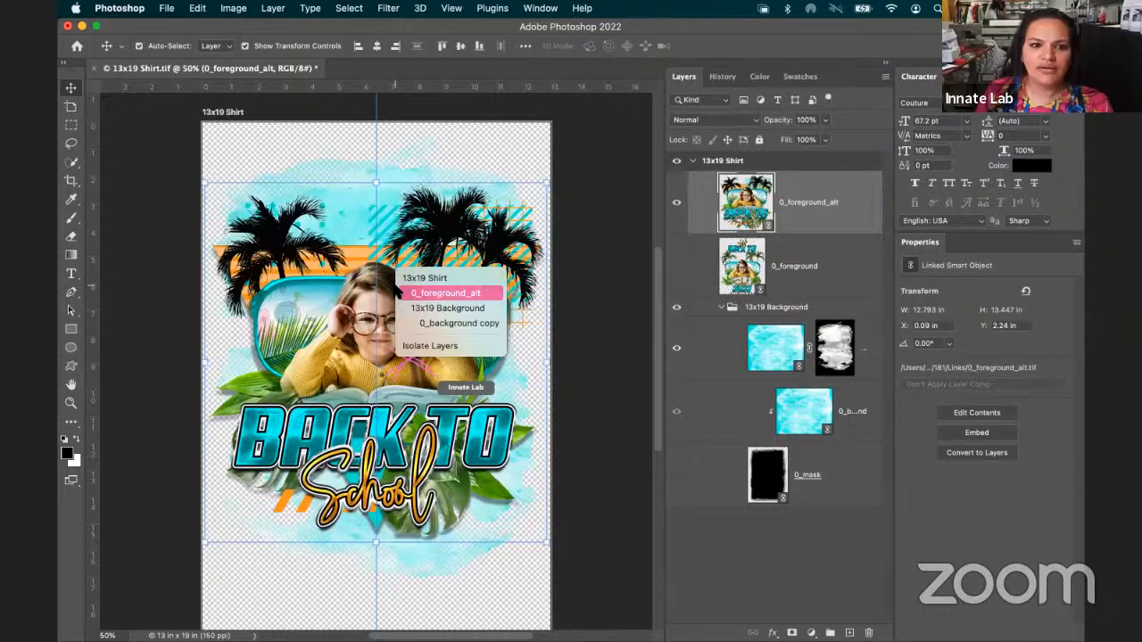
{"action": "right_click", "coordinate": [403, 355]}
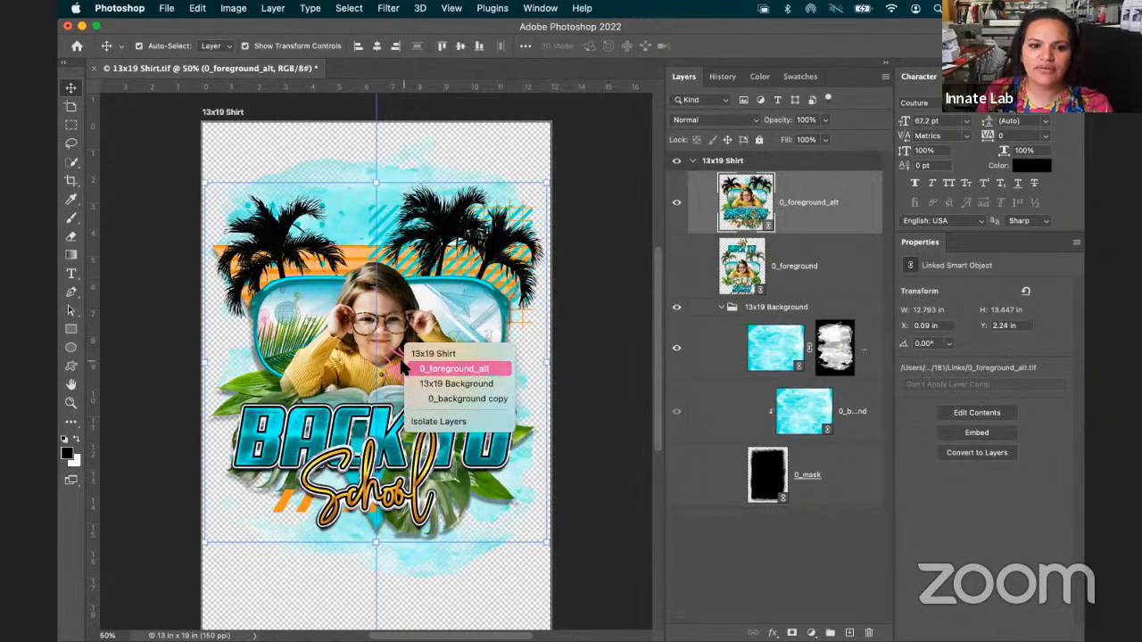
{"action": "right_click", "coordinate": [399, 375]}
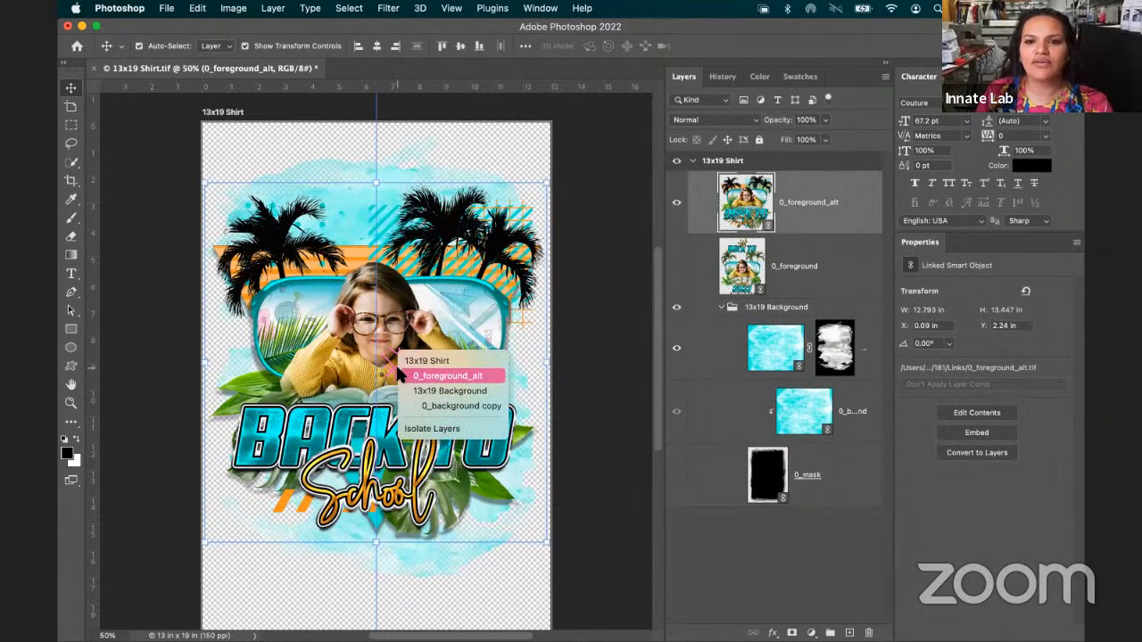
{"action": "left_click", "coordinate": [400, 375]}
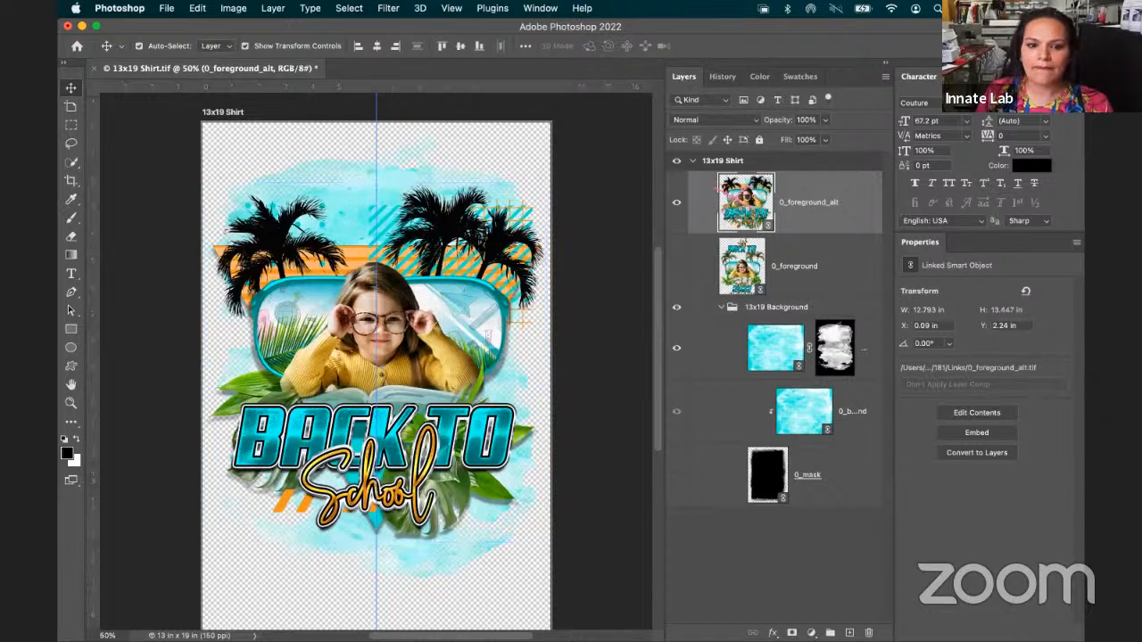
{"action": "double_click", "coordinate": [743, 203]}
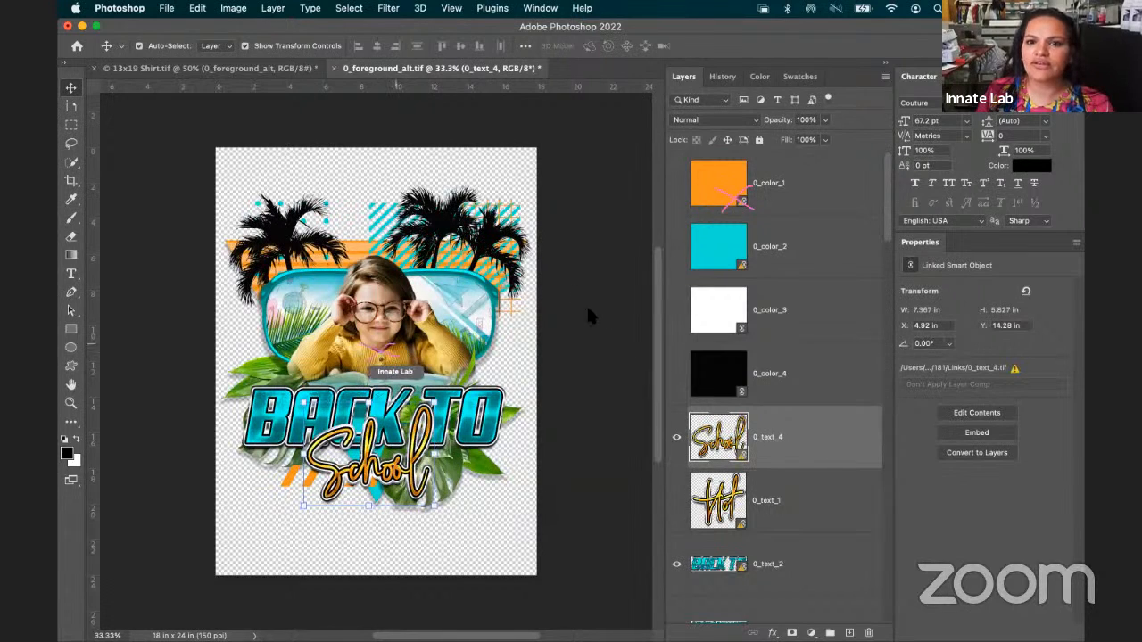
Pick the 0_photo_1 layer under the girl's photo in 0_foreground_alt.tif and update all modified content from that layer
{"action": "right_click", "coordinate": [381, 353]}
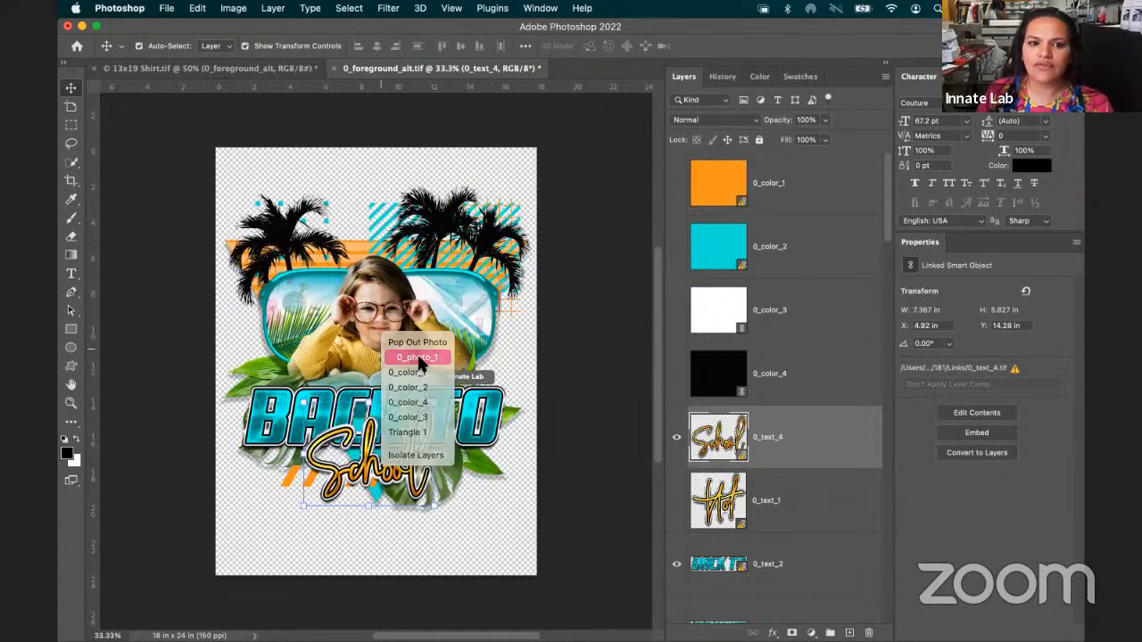
{"action": "left_click", "coordinate": [419, 359]}
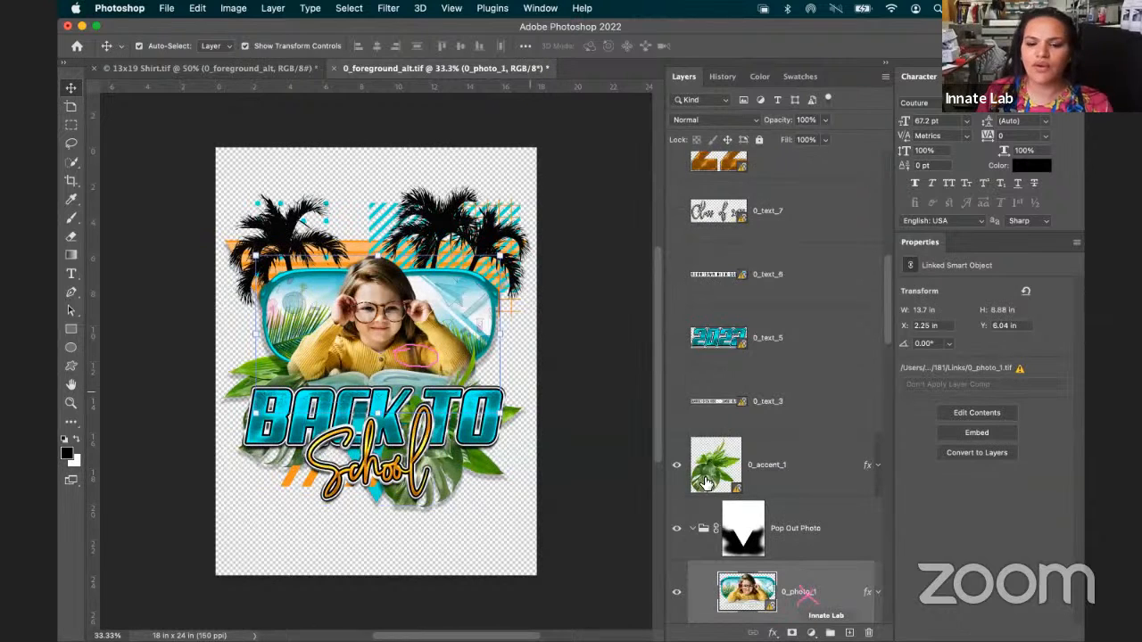
{"action": "right_click", "coordinate": [798, 598]}
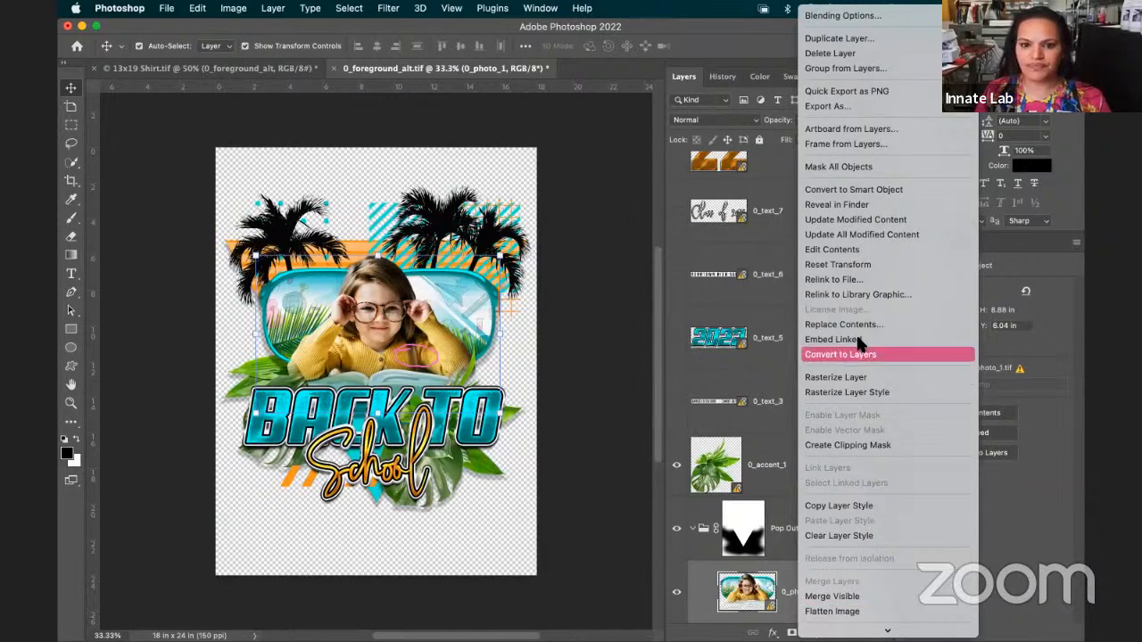
{"action": "left_click", "coordinate": [850, 236]}
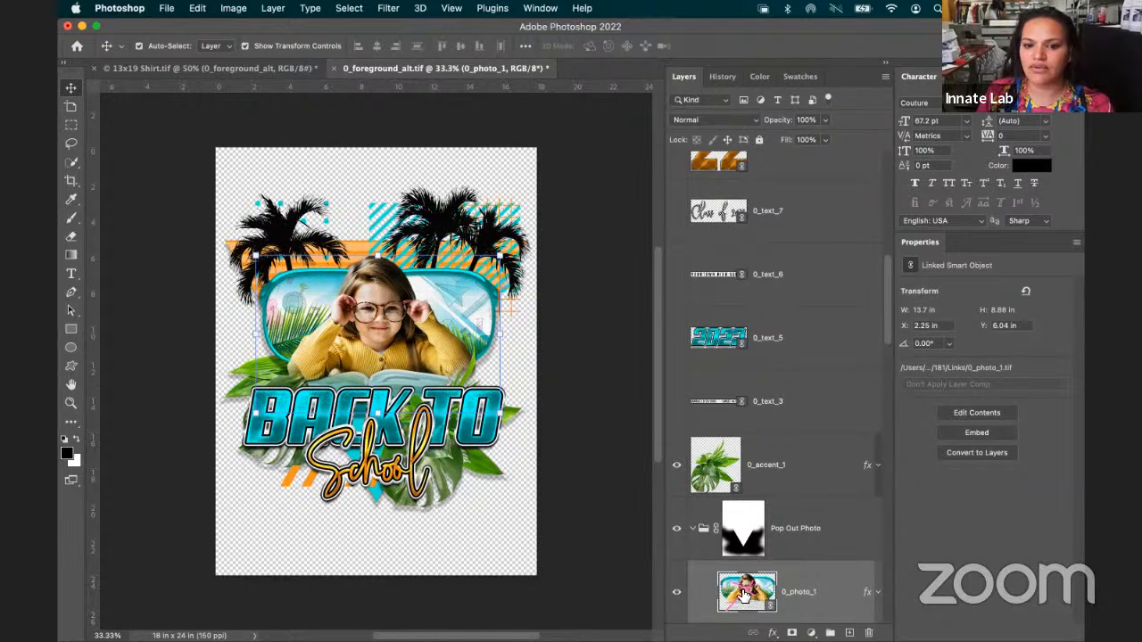
Open the contents of the 0_photo_1 smart object and hide its girl and School layers
{"action": "scroll", "coordinate": [743, 595], "scroll_direction": "down", "scroll_amount": 1}
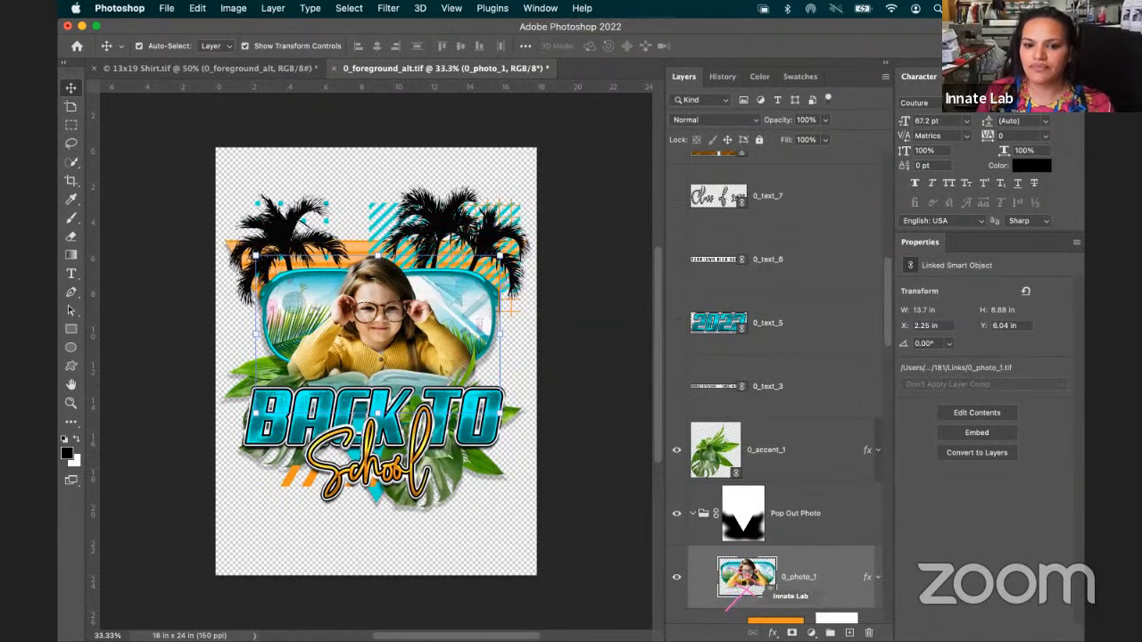
{"action": "double_click", "coordinate": [747, 577]}
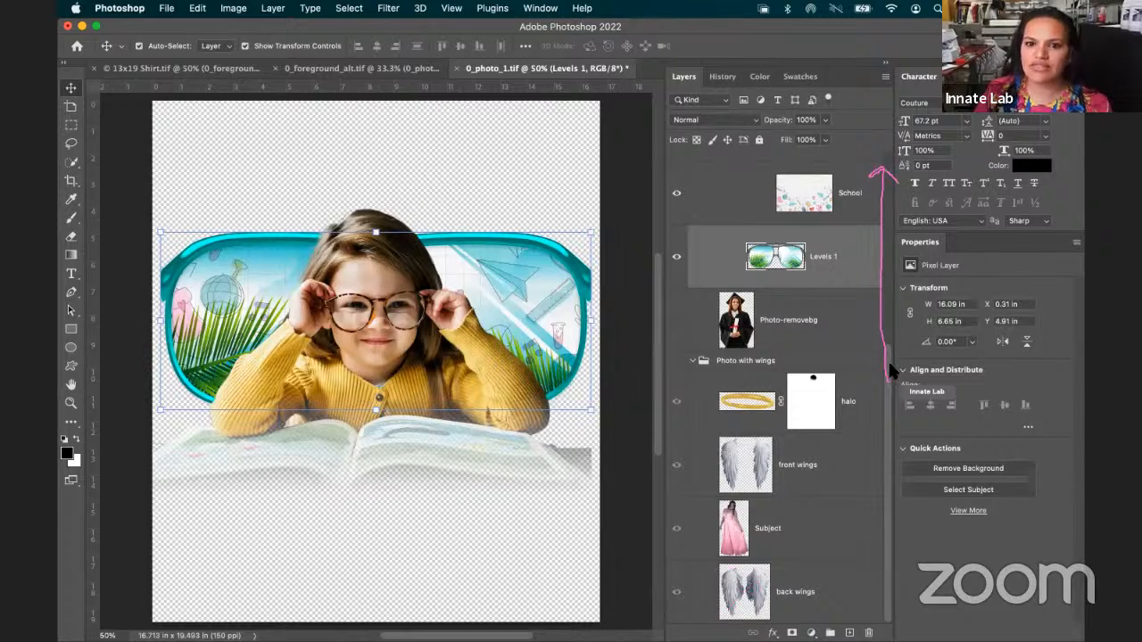
{"action": "left_click_drag", "start_coordinate": [886, 360], "coordinate": [901, 152]}
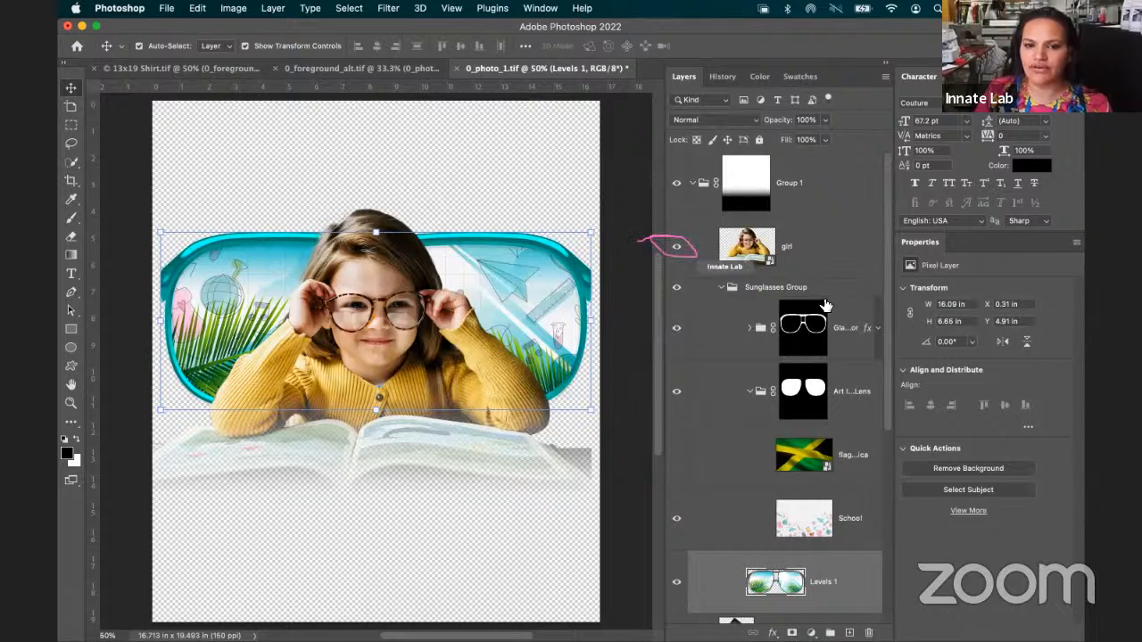
{"action": "left_click", "coordinate": [676, 247]}
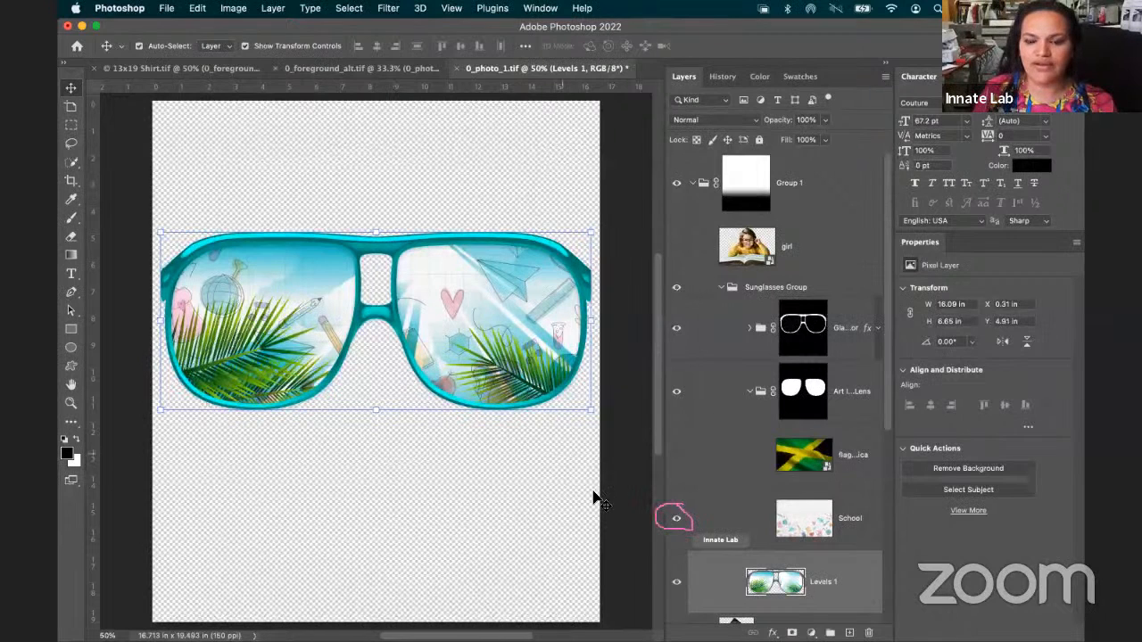
{"action": "left_click", "coordinate": [677, 519]}
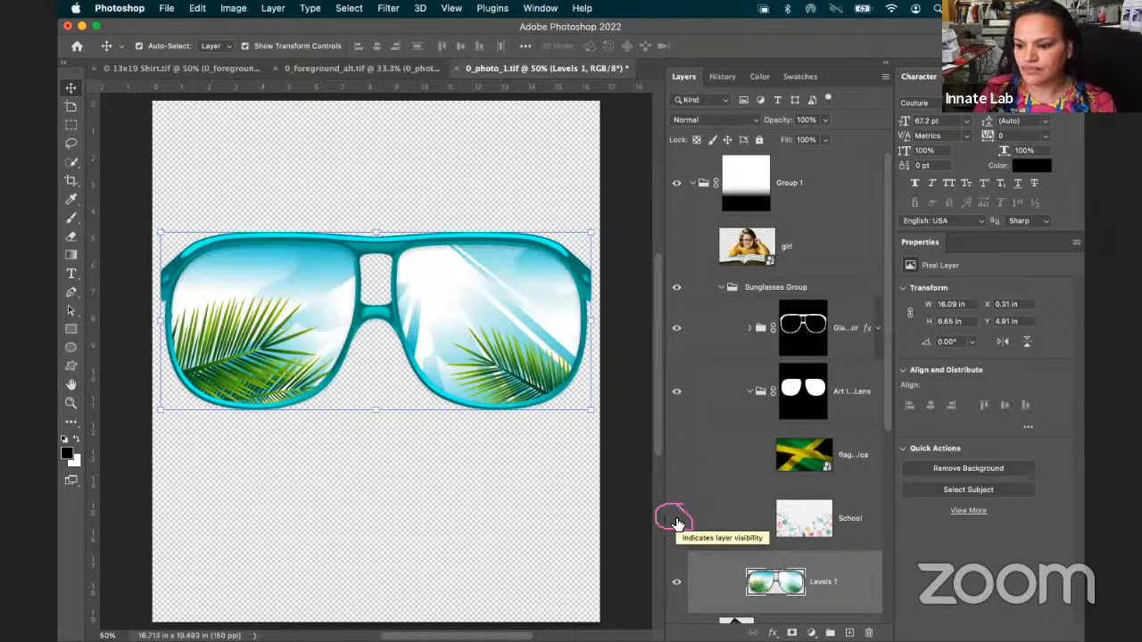
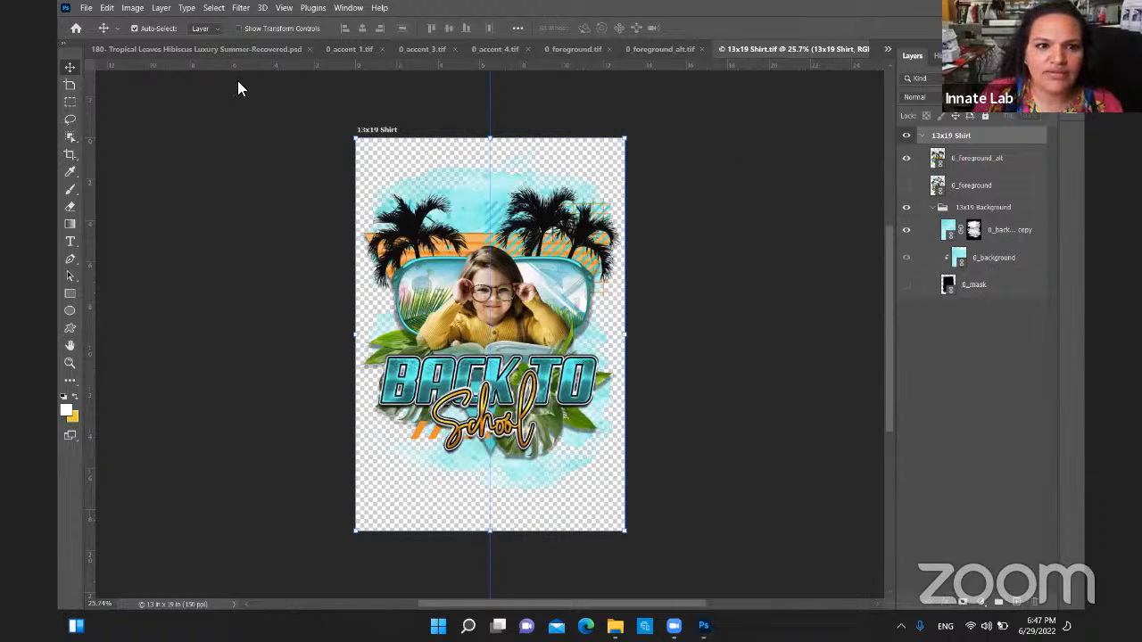
Close the 180- Tropical Leaves Hibiscus document without saving its changes, and close the first 0_foreground.tif
{"action": "left_click", "coordinate": [309, 51]}
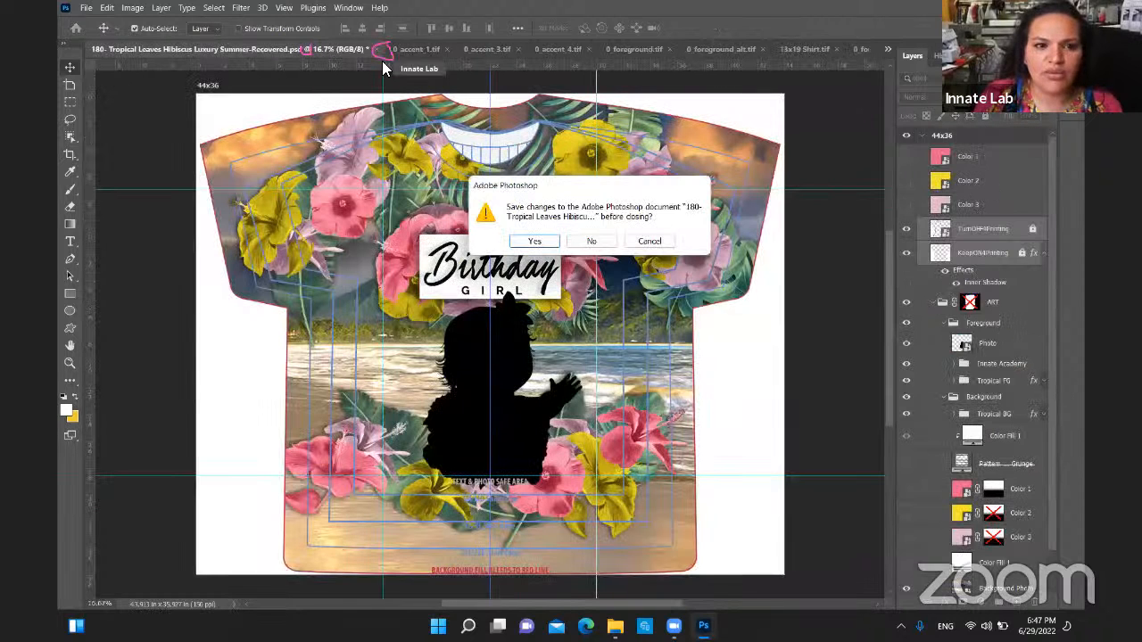
{"action": "left_click", "coordinate": [594, 242]}
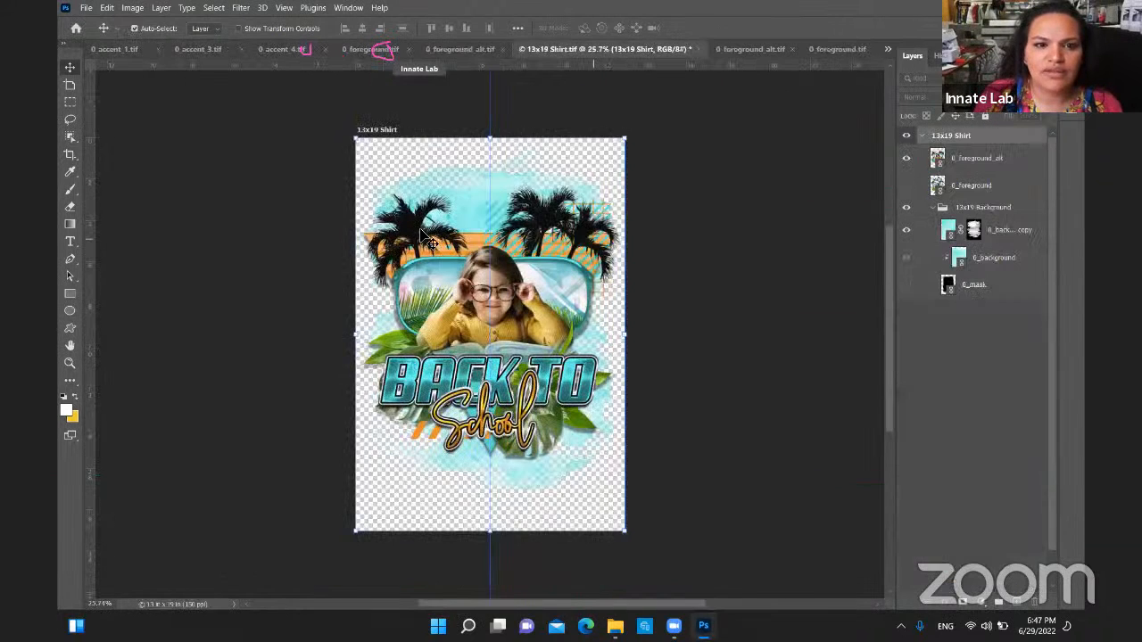
{"action": "left_click", "coordinate": [408, 49]}
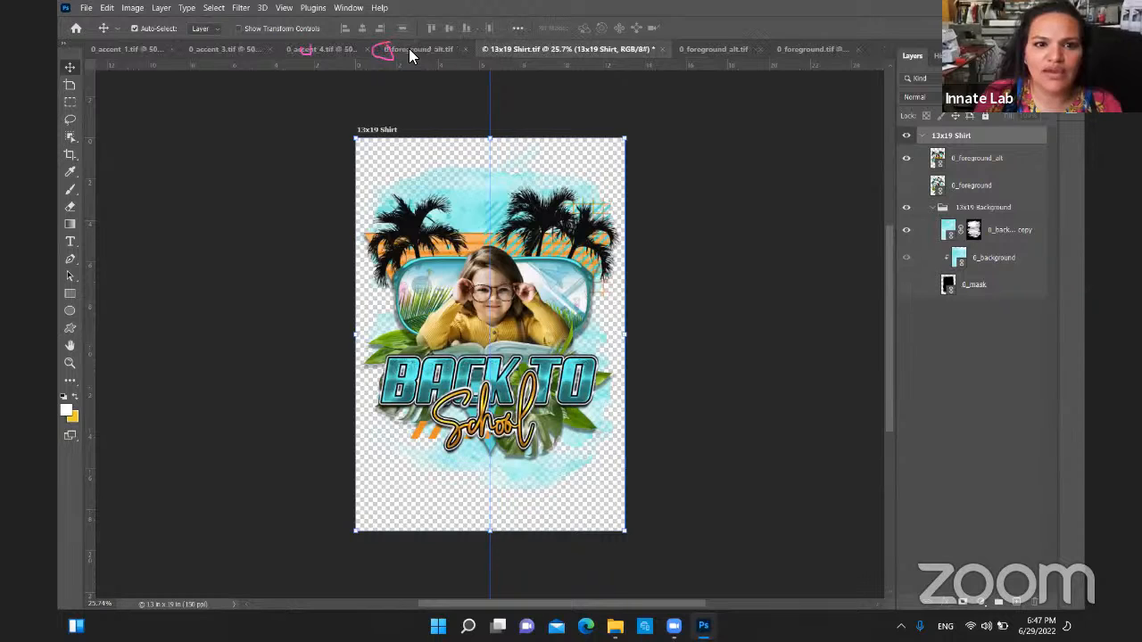
Cancel closing 0_foreground_alt.tif to keep it open, and close the 0_accent_4.tif palm tree document
{"action": "left_click", "coordinate": [460, 49]}
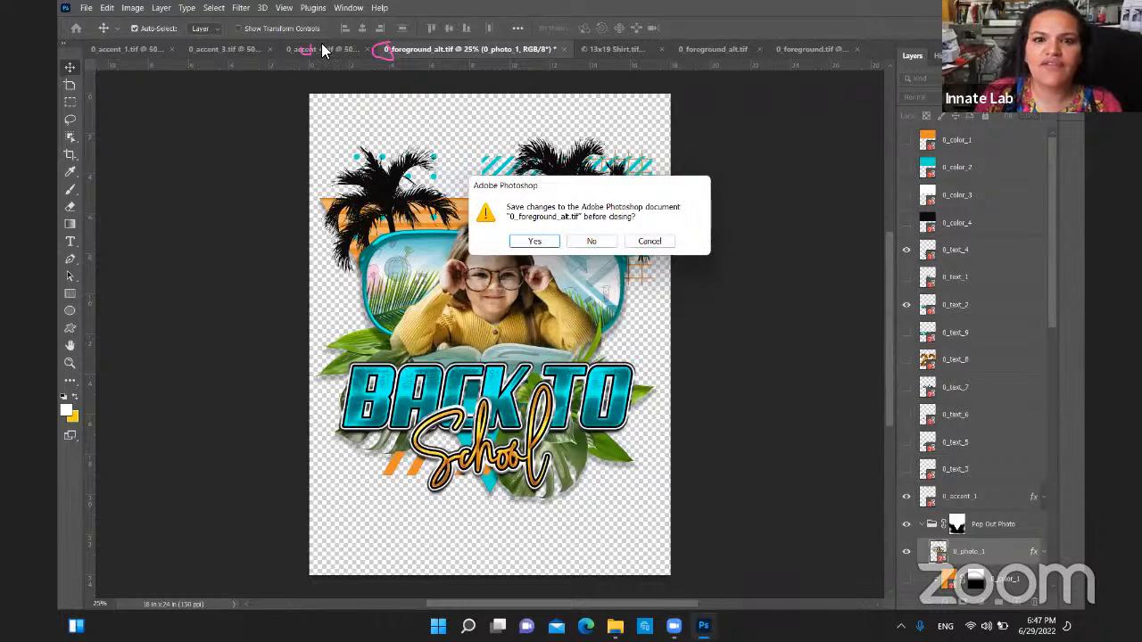
{"action": "left_click", "coordinate": [650, 242]}
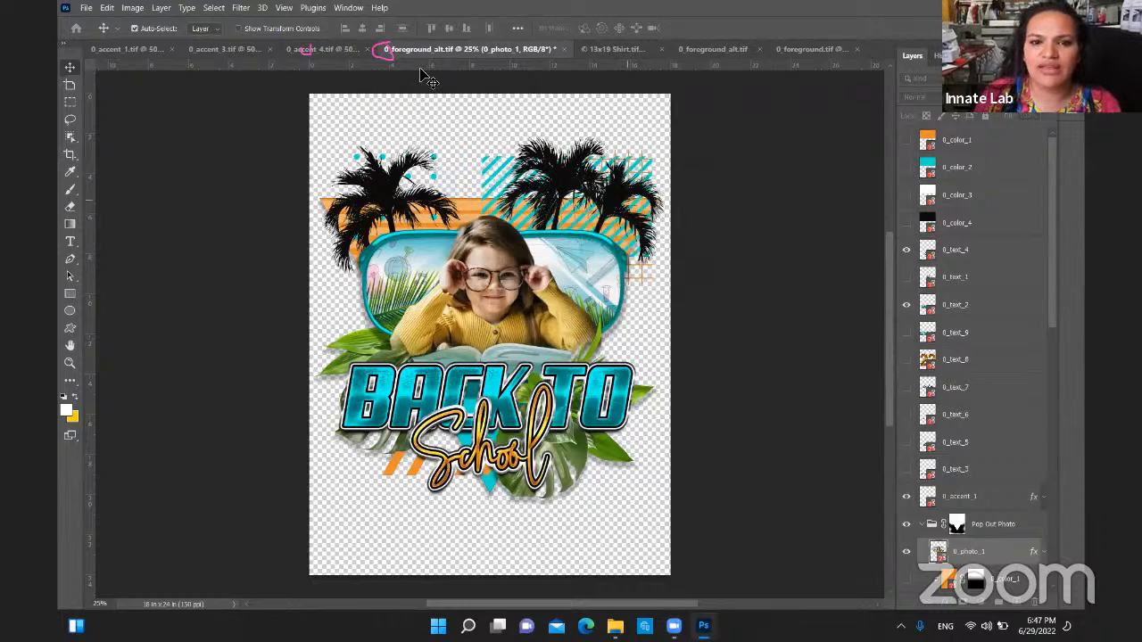
{"action": "left_click", "coordinate": [361, 49]}
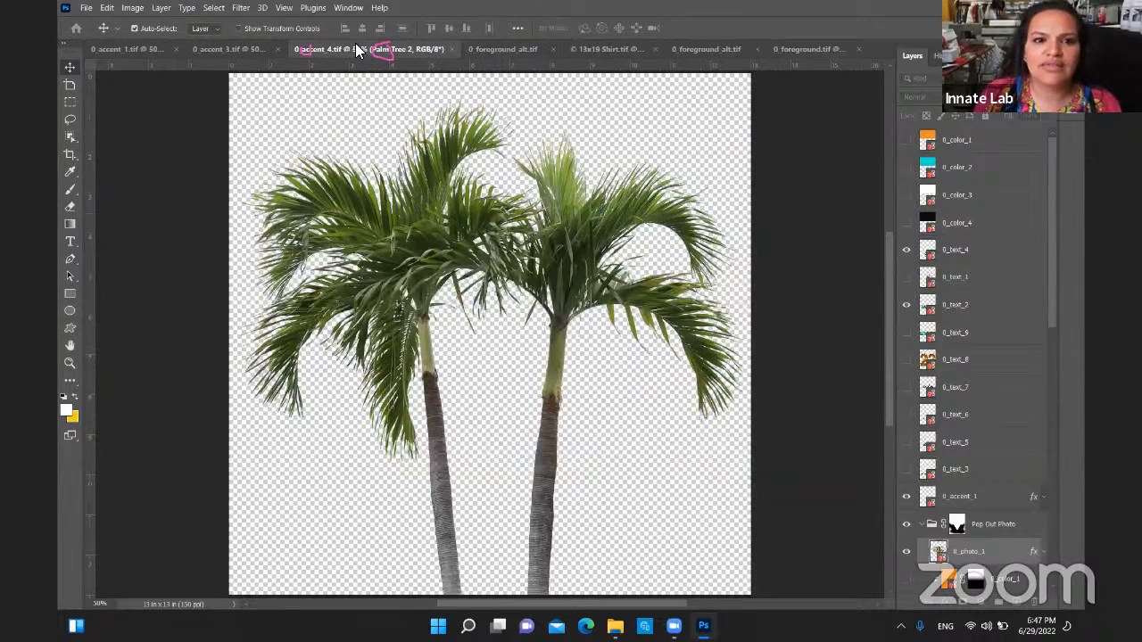
{"action": "left_click", "coordinate": [453, 49]}
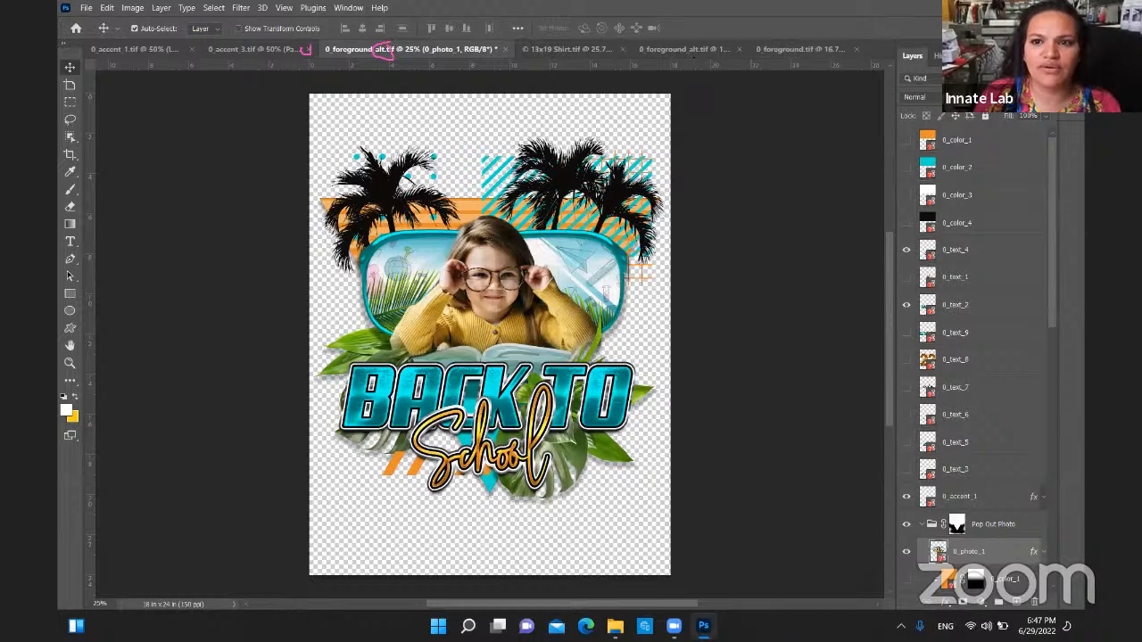
Quit Photoshop without saving the changes to 0_foreground.tif, 0_foreground_alt.tif or the other open documents
{"action": "key", "text": "ctrl+q"}
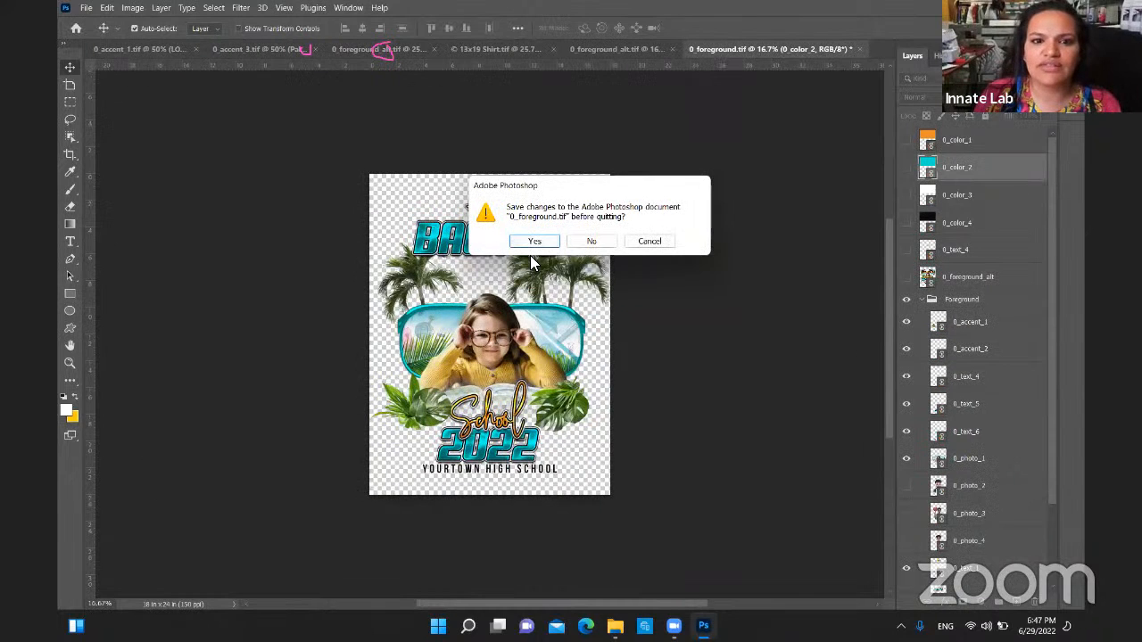
{"action": "left_click", "coordinate": [589, 242]}
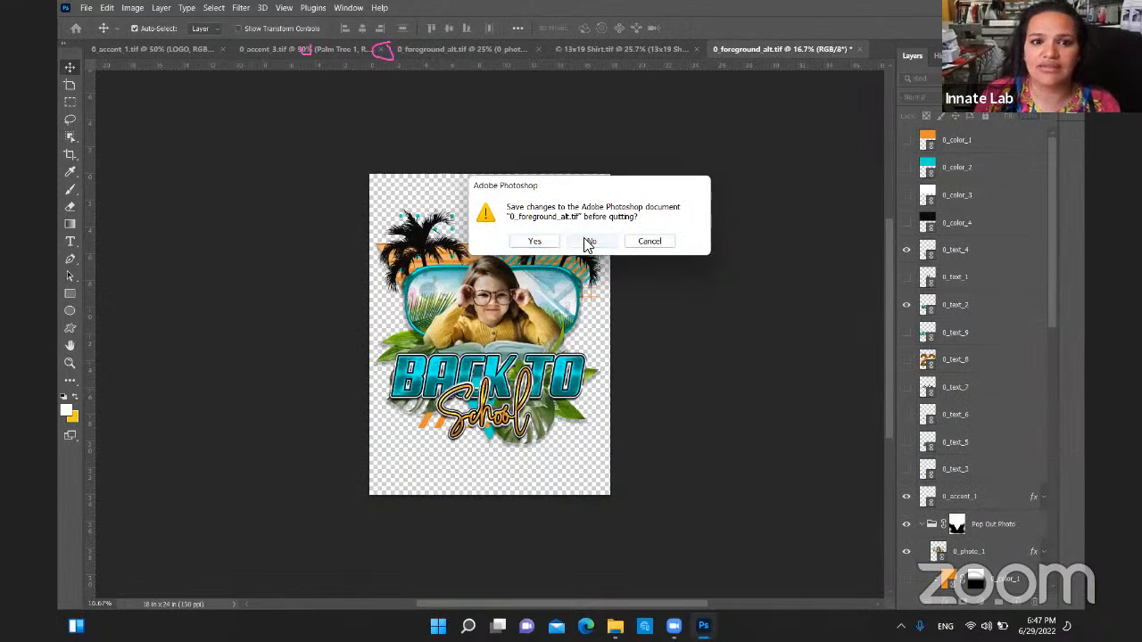
{"action": "left_click", "coordinate": [585, 241]}
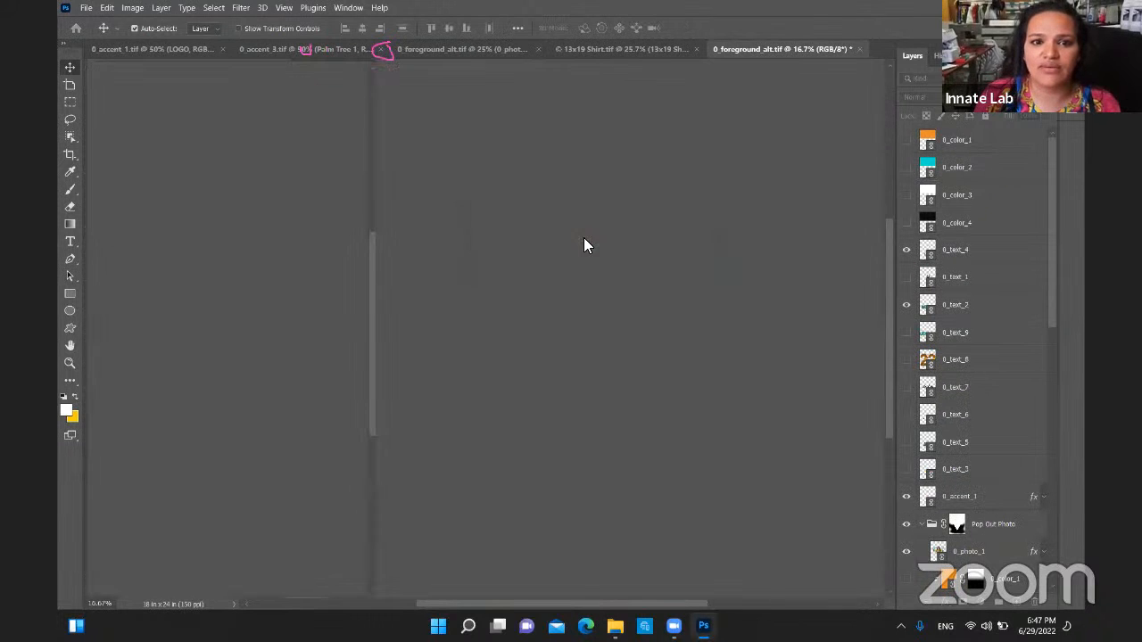
{"action": "left_click", "coordinate": [587, 242]}
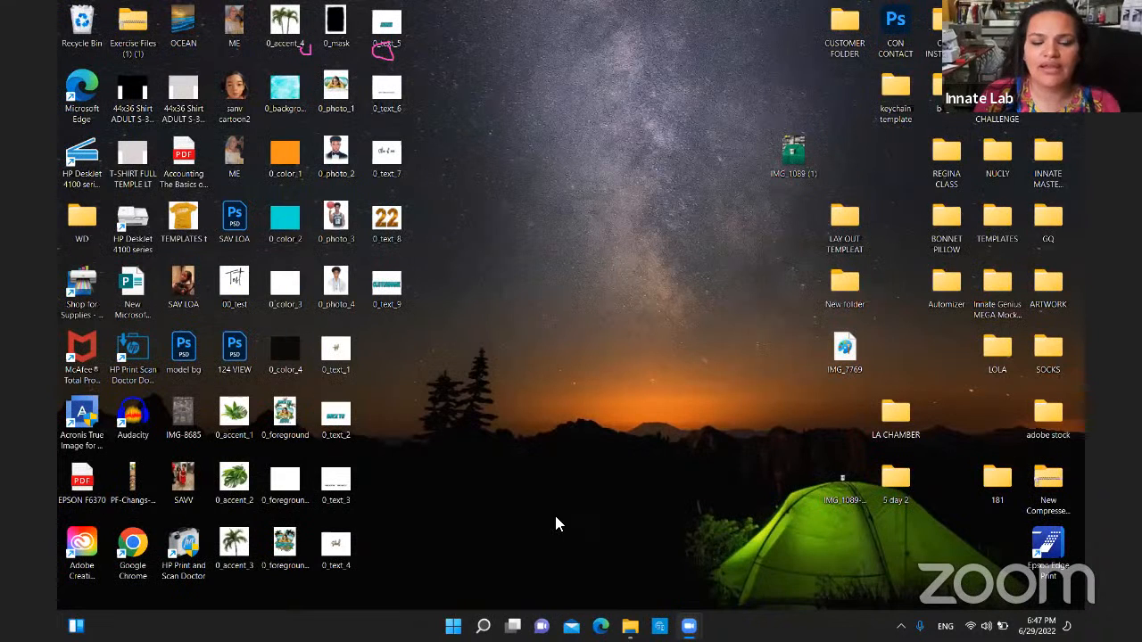
Find Adobe Photoshop among the computer's top apps and relaunch it
{"action": "key", "text": "super+x"}
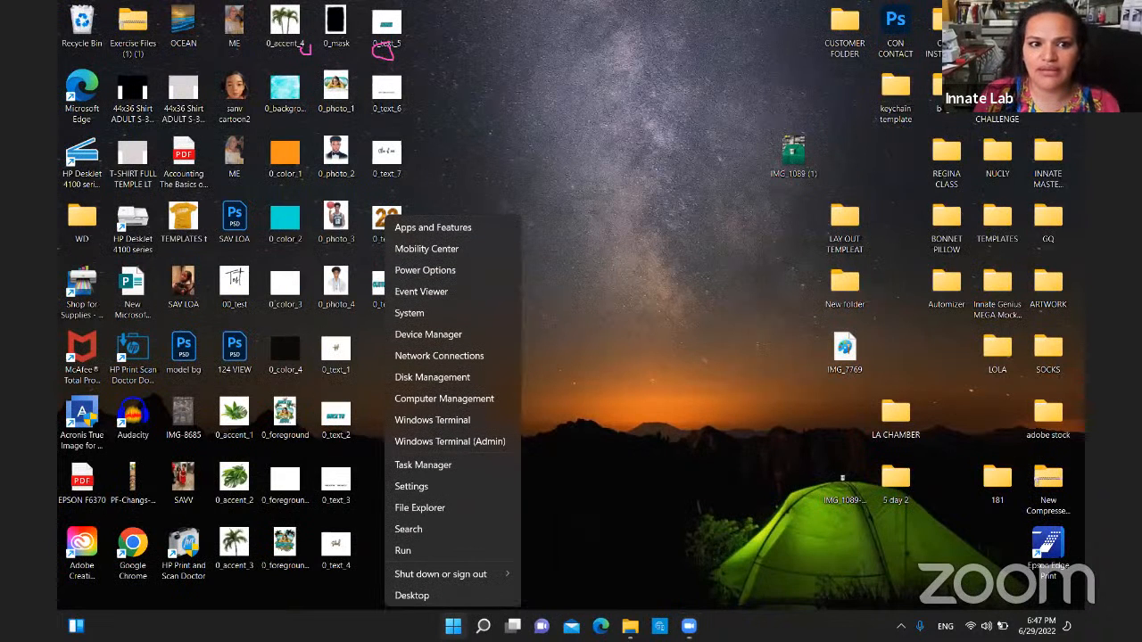
{"action": "left_click_drag", "start_coordinate": [567, 483], "coordinate": [395, 619]}
{"action": "left_click", "coordinate": [453, 626]}
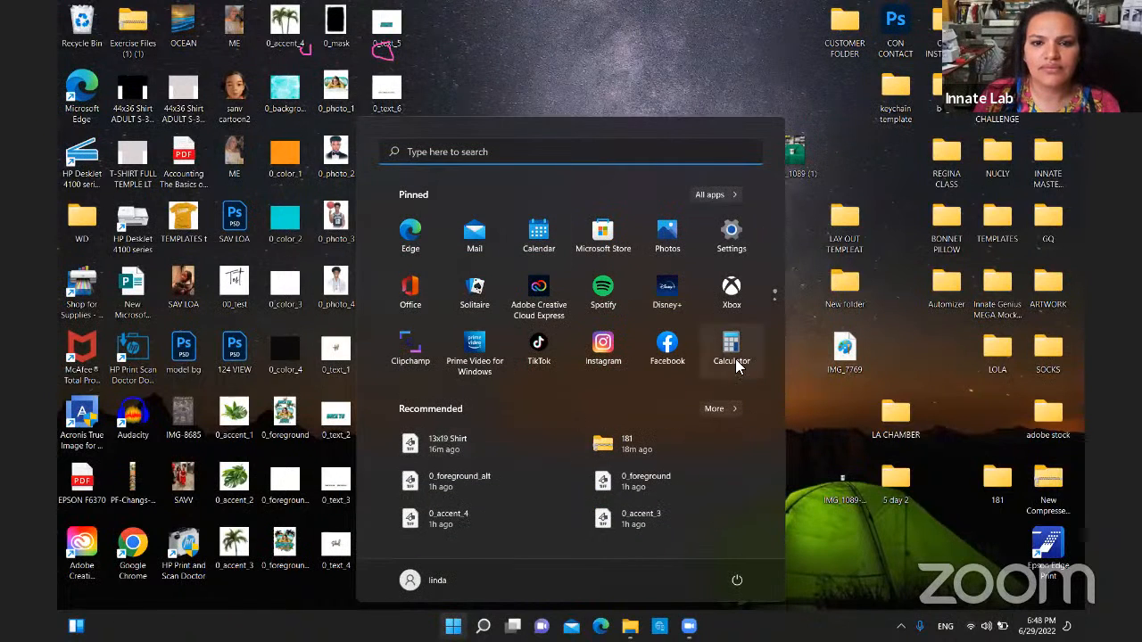
{"action": "left_click", "coordinate": [720, 409]}
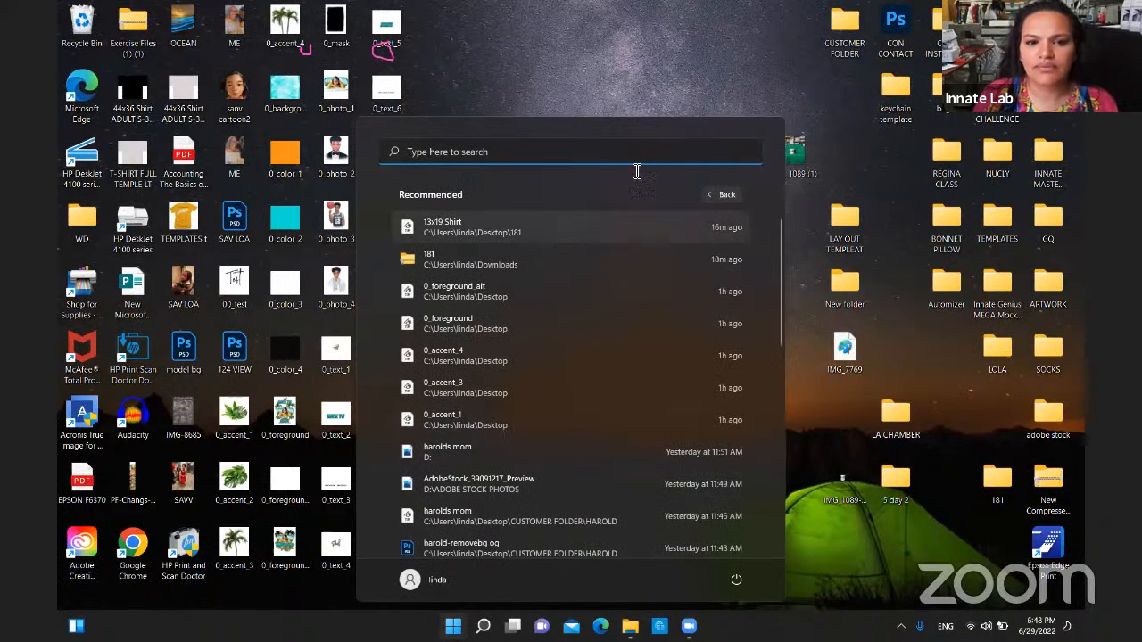
{"action": "left_click", "coordinate": [449, 154]}
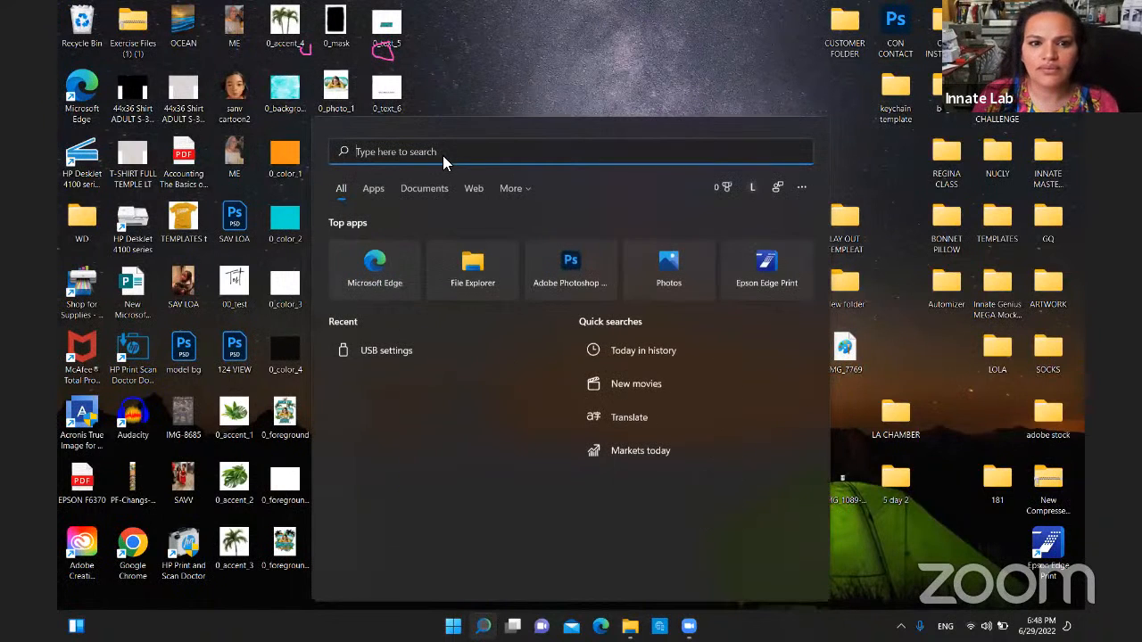
{"action": "left_click", "coordinate": [584, 265]}
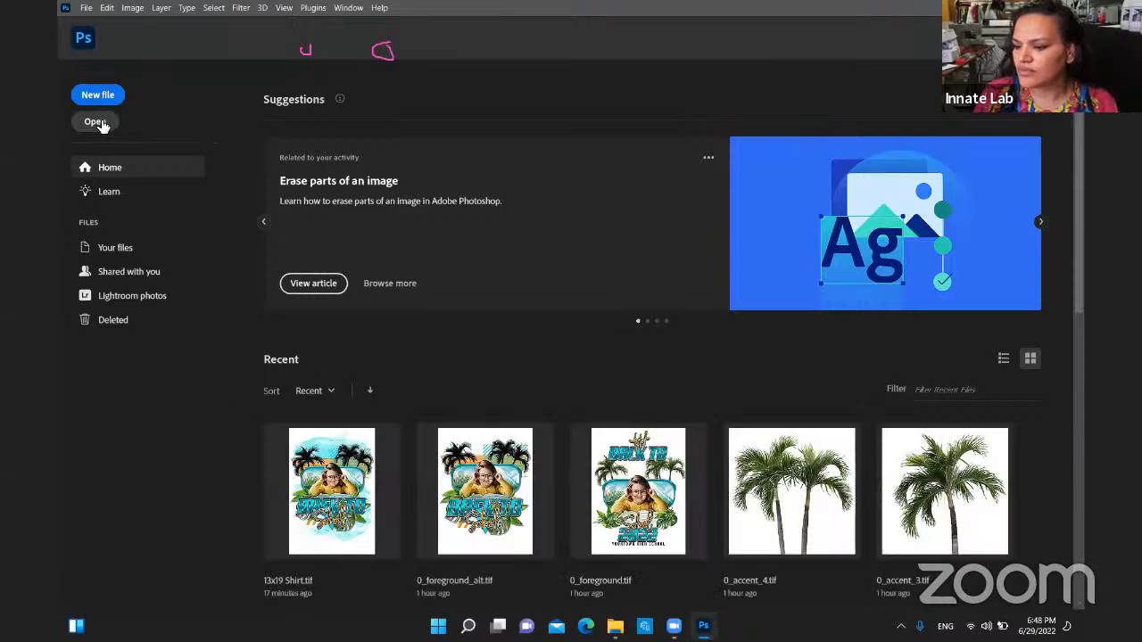
Open the 13x19 Shirt file from the 181 folder on the Desktop
{"action": "left_click", "coordinate": [98, 123]}
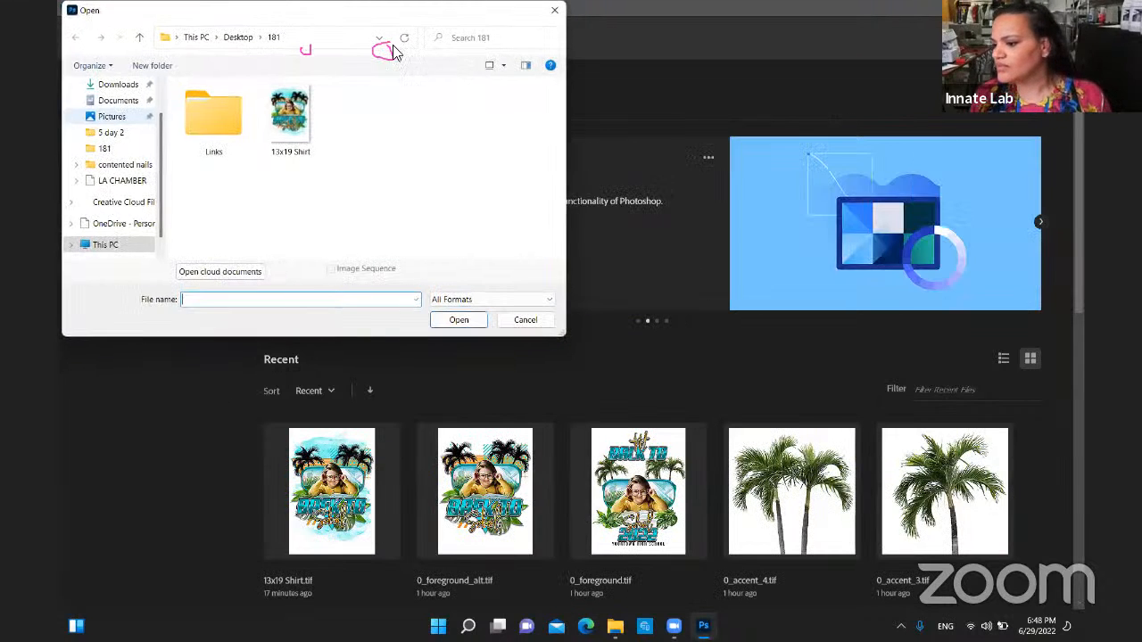
{"action": "left_click", "coordinate": [554, 10]}
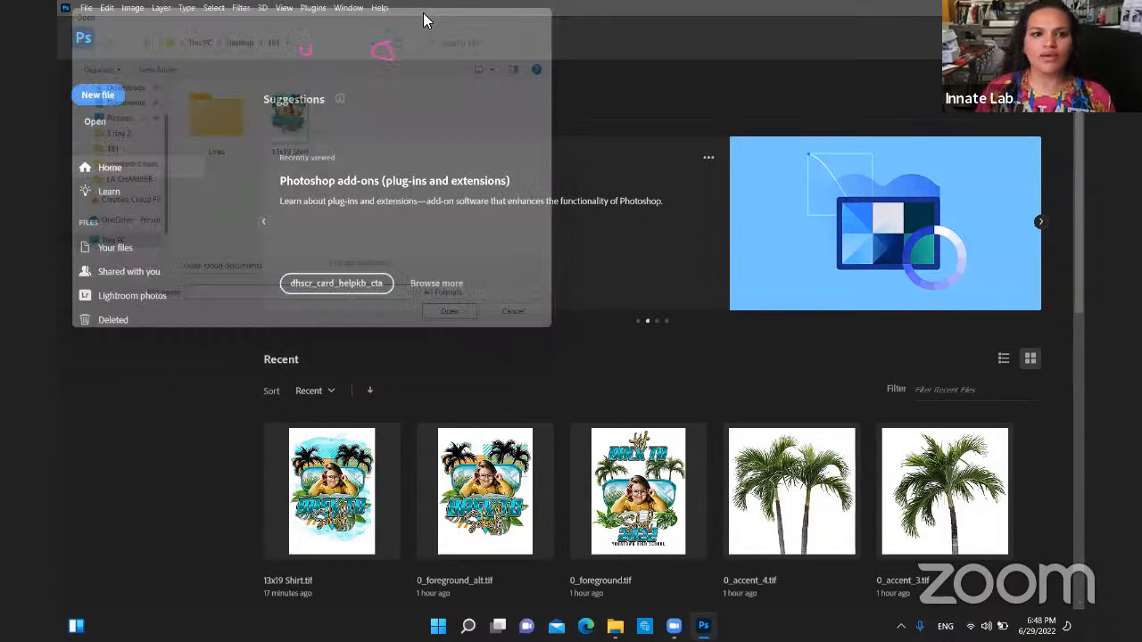
{"action": "left_click", "coordinate": [86, 8]}
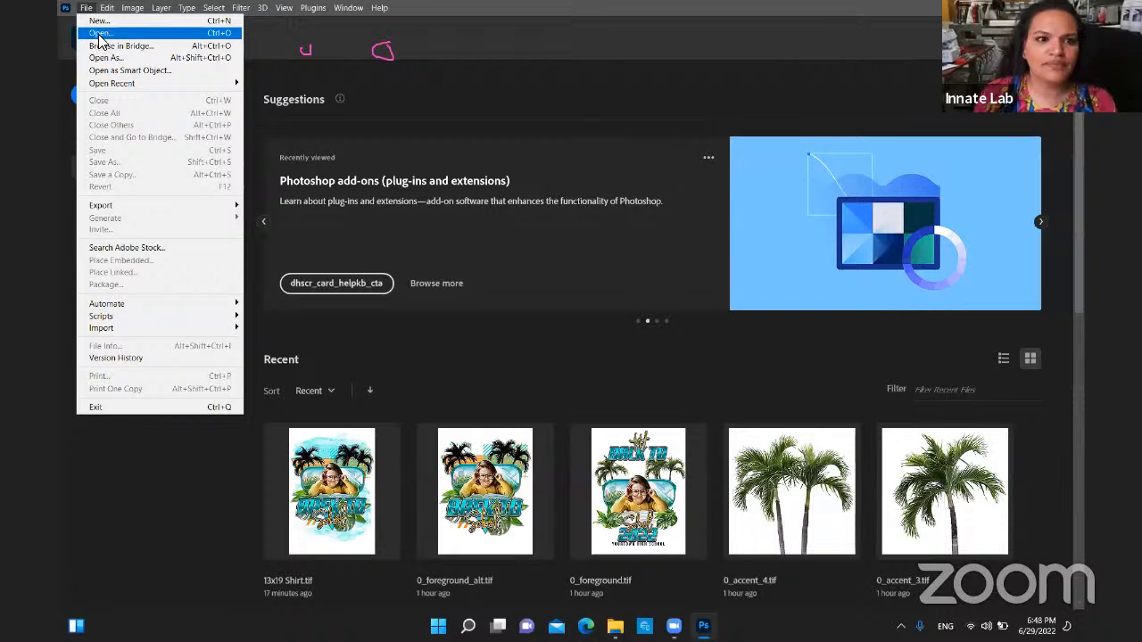
{"action": "left_click", "coordinate": [101, 39]}
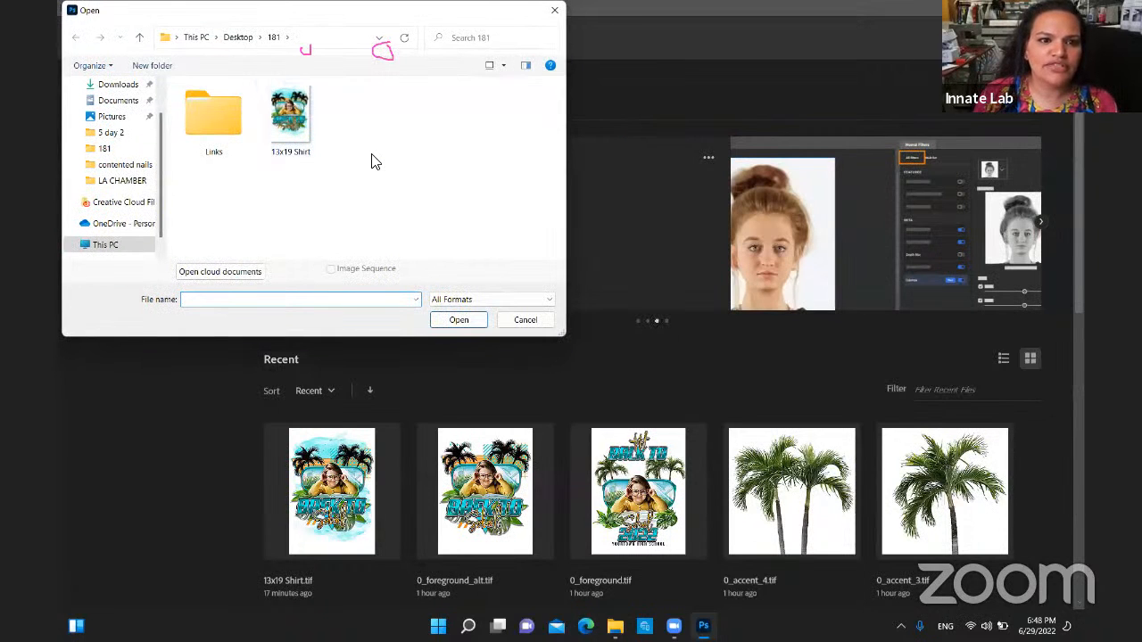
{"action": "double_click", "coordinate": [290, 132]}
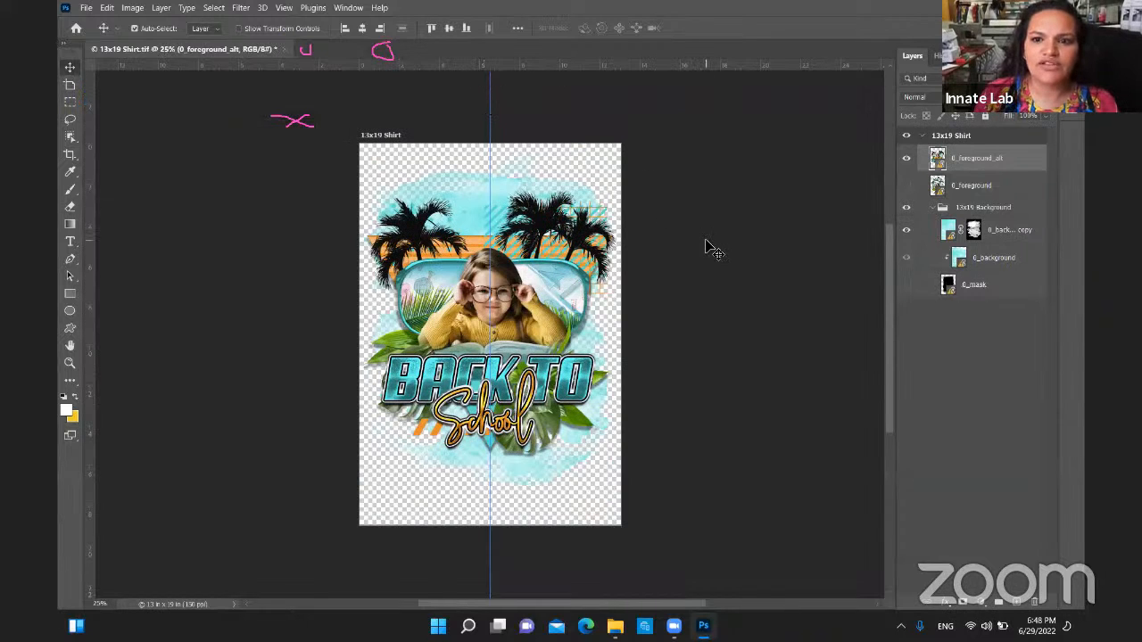
Update all modified content of the shirt file from the 0_foreground_alt layer
{"action": "left_click_drag", "start_coordinate": [1001, 165], "coordinate": [968, 160]}
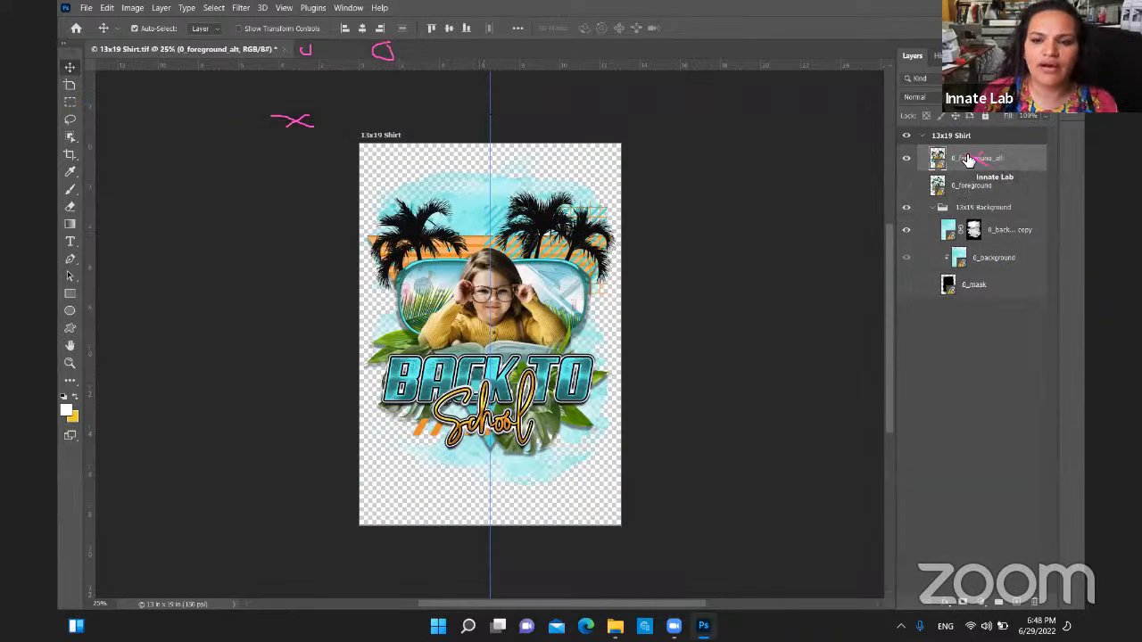
{"action": "right_click", "coordinate": [972, 162]}
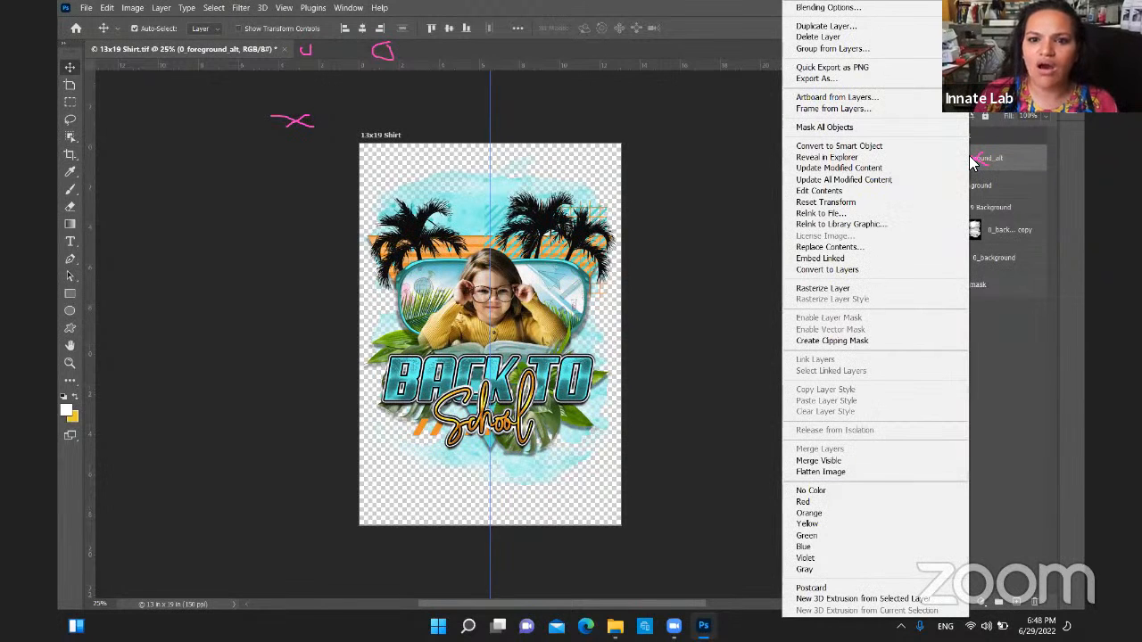
{"action": "left_click", "coordinate": [847, 179]}
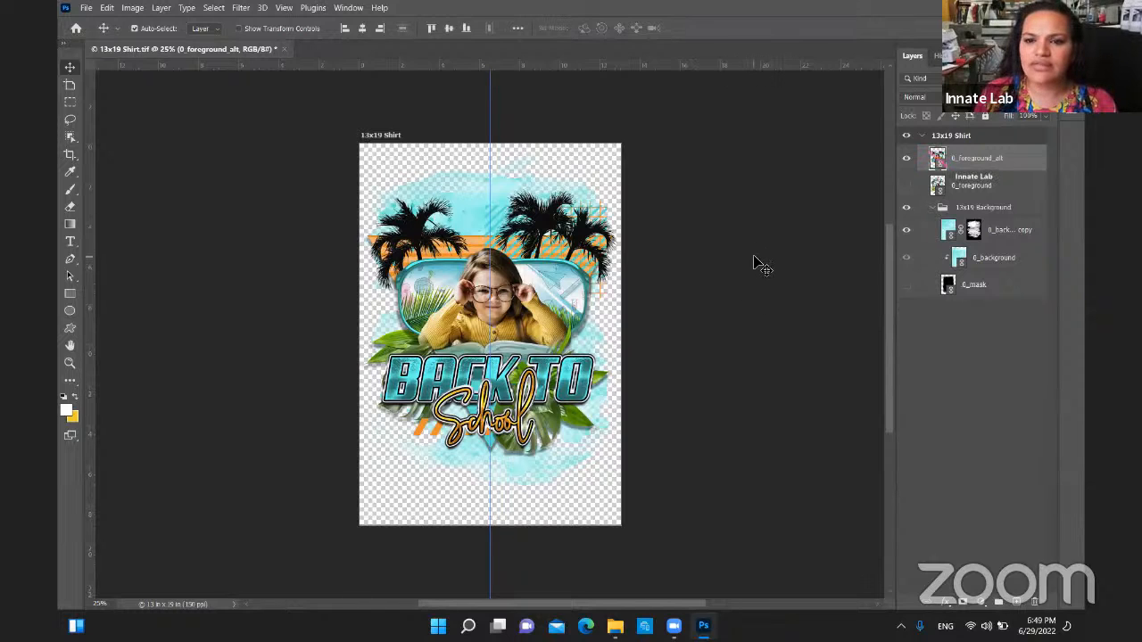
Open the contents of the 0_foreground_alt smart object
{"action": "double_click", "coordinate": [943, 154]}
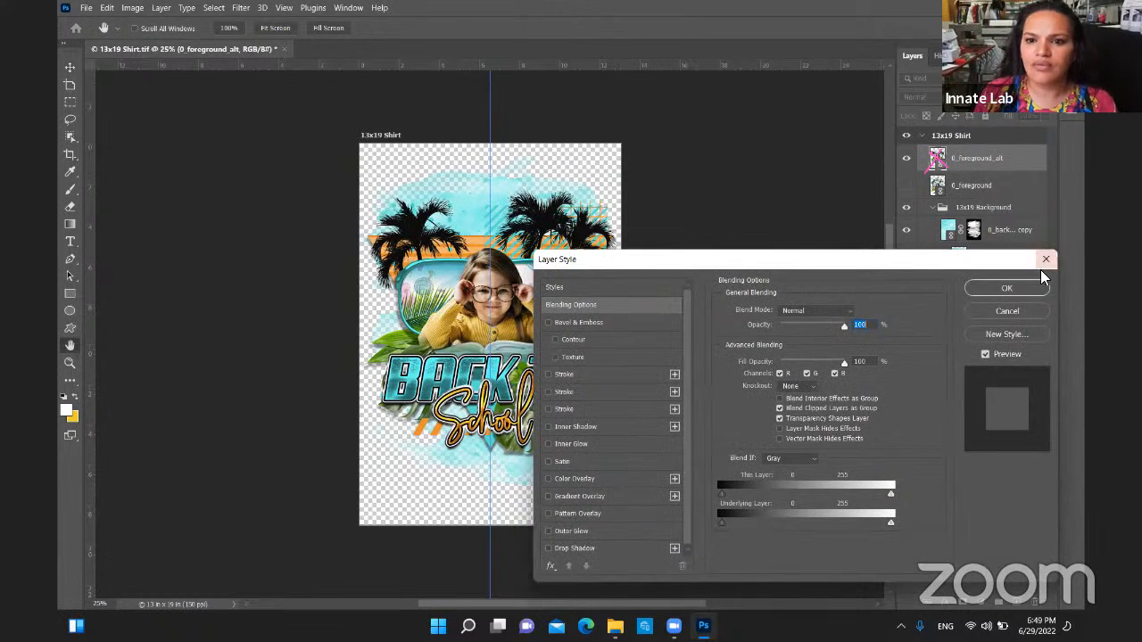
{"action": "left_click", "coordinate": [1043, 263]}
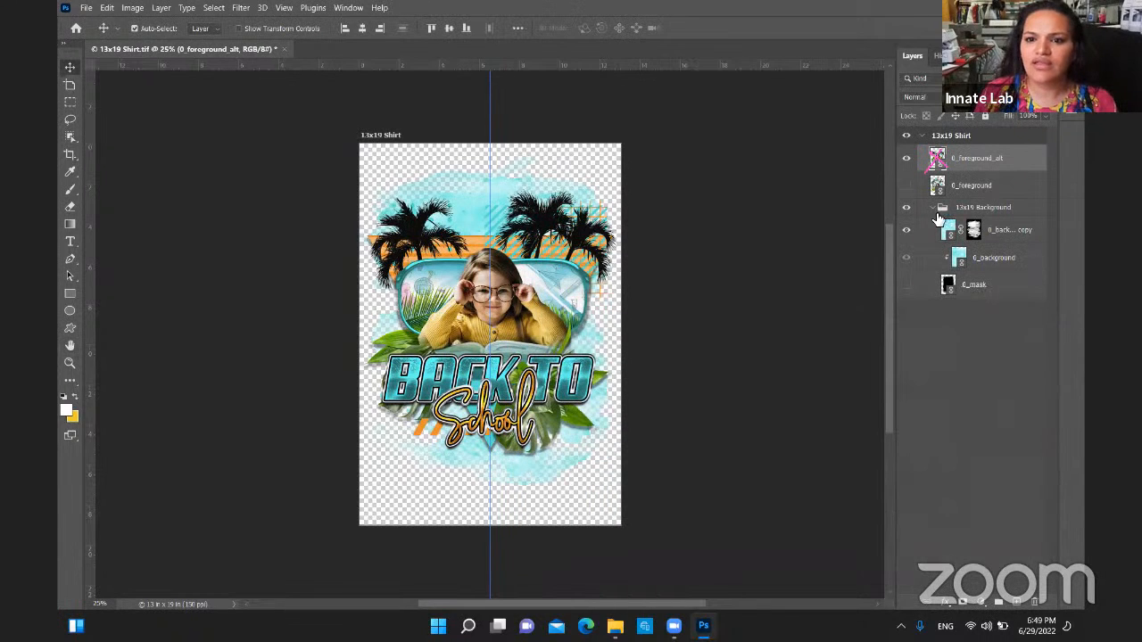
{"action": "double_click", "coordinate": [935, 155]}
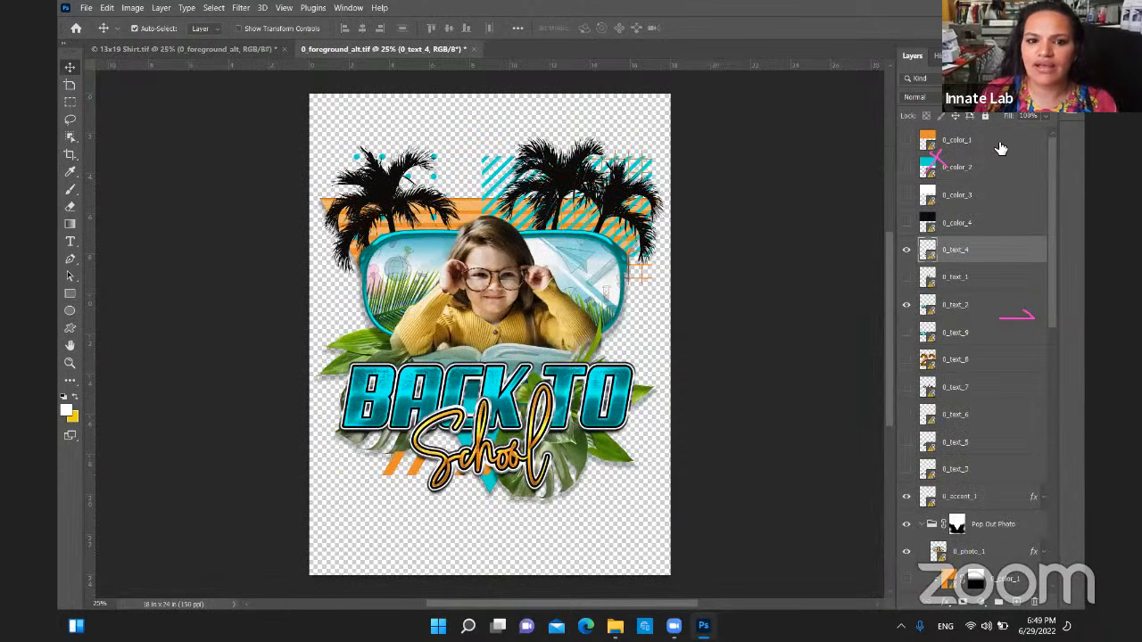
Pick the 0_photo_1 layer under the girl's photo in the reopened foreground file and update all modified content
{"action": "left_click", "coordinate": [1001, 145]}
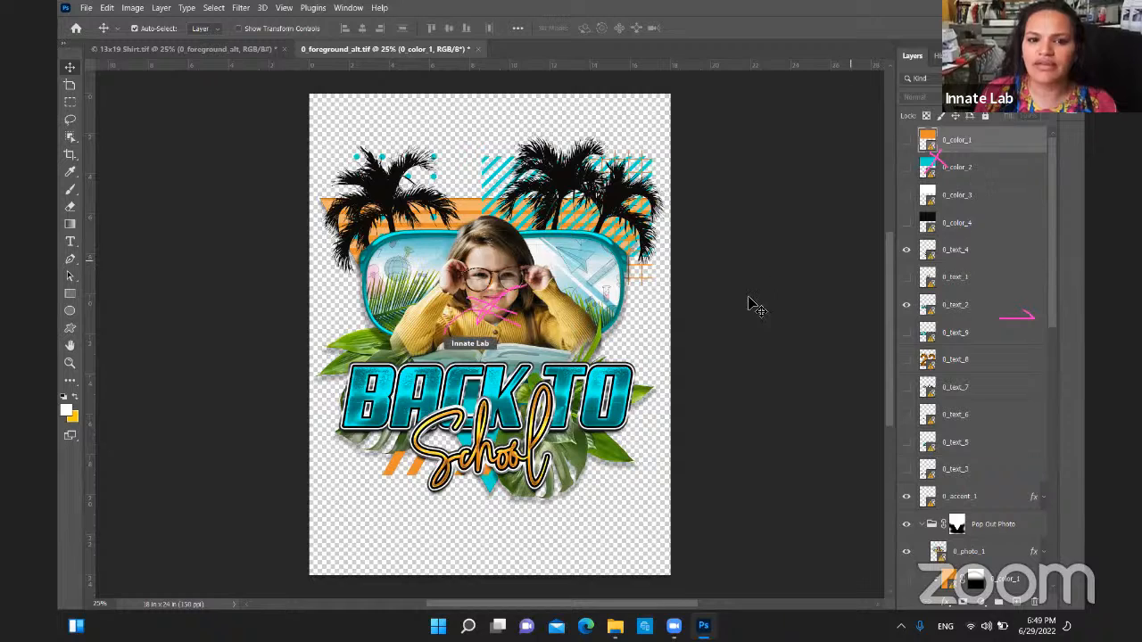
{"action": "left_click", "coordinate": [487, 290]}
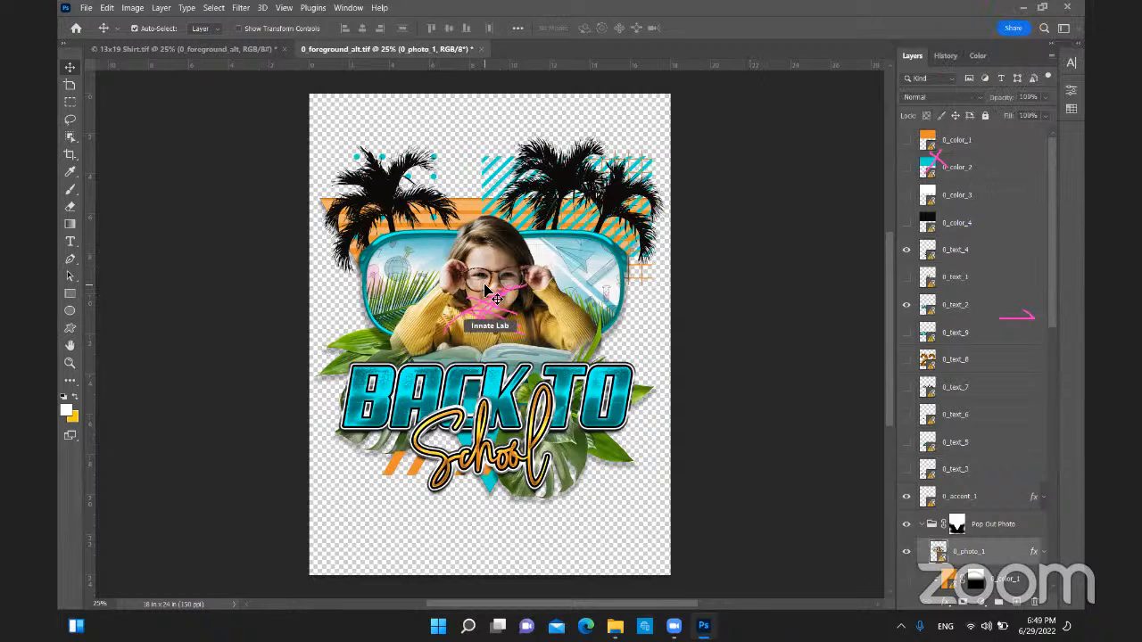
{"action": "right_click", "coordinate": [488, 292]}
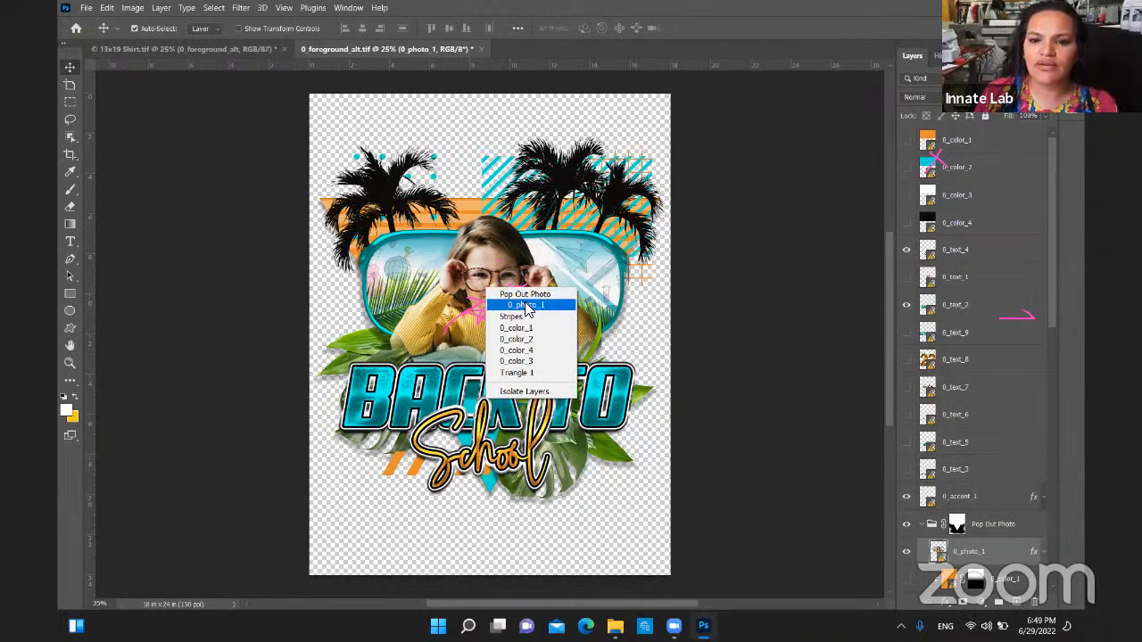
{"action": "left_click", "coordinate": [526, 308]}
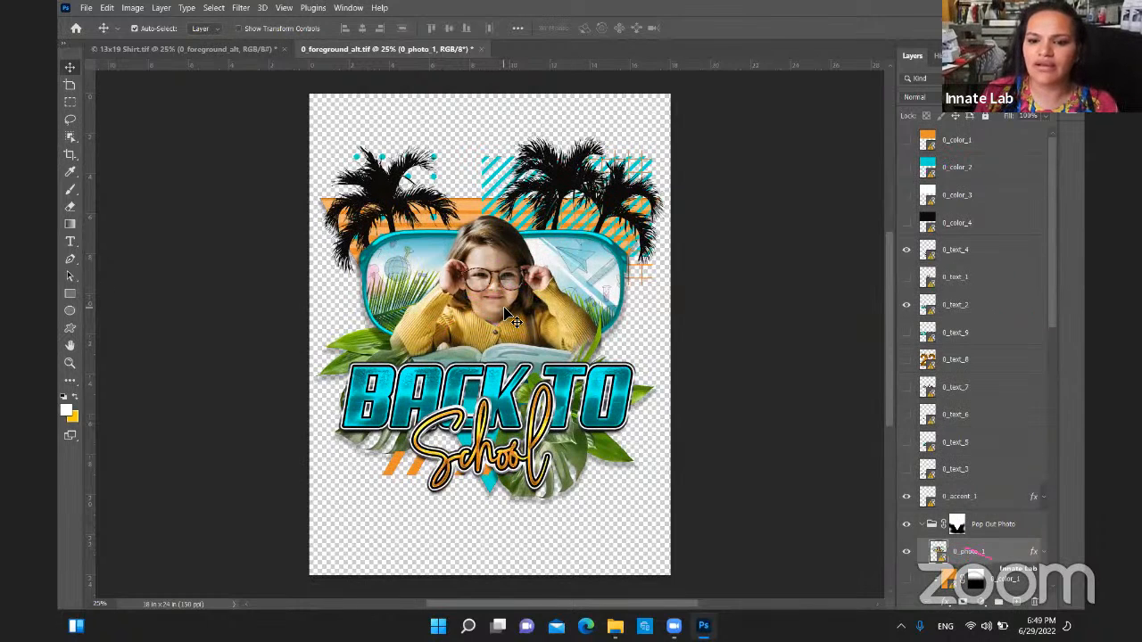
{"action": "right_click", "coordinate": [1002, 556]}
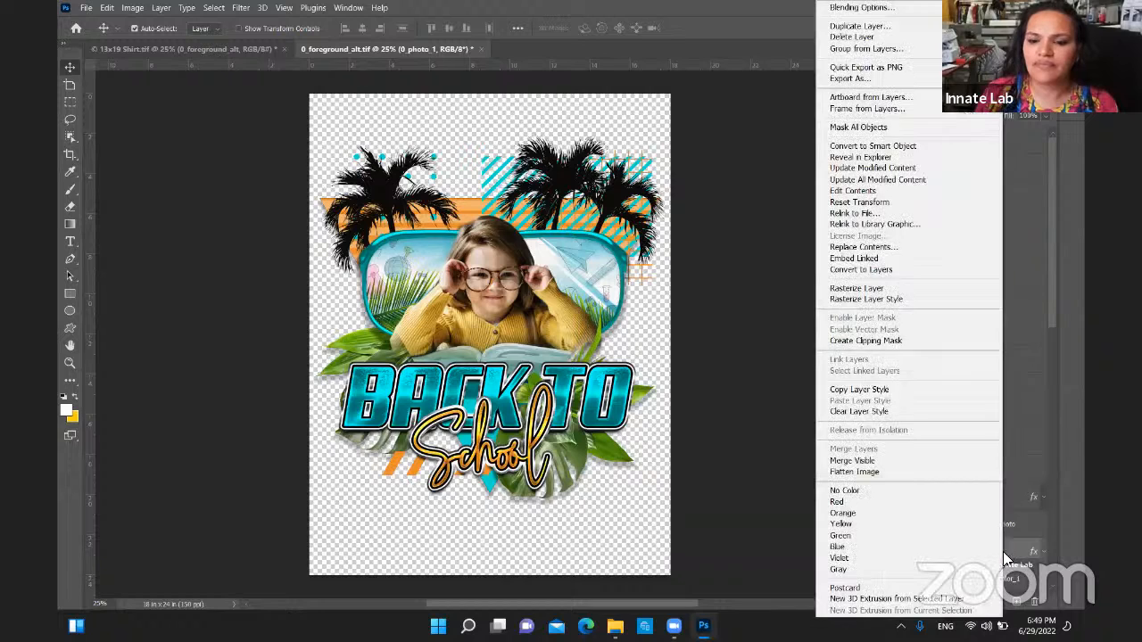
{"action": "left_click", "coordinate": [912, 179]}
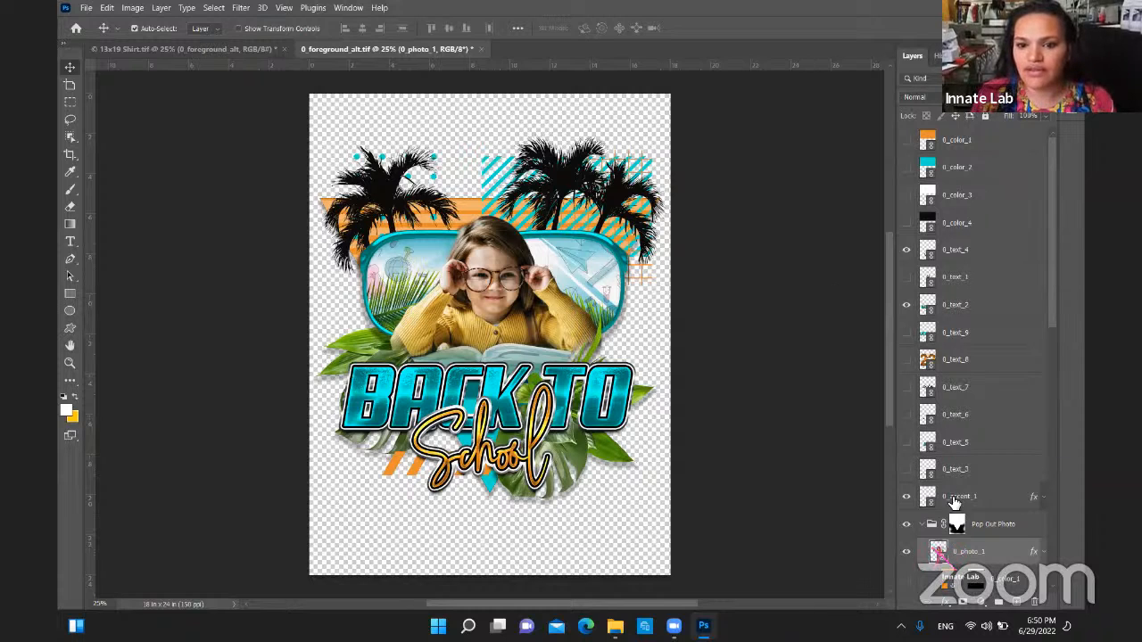
Open the contents of the 0_photo_1 smart object, hide the girl layer and hide the School art in the lenses
{"action": "double_click", "coordinate": [938, 550]}
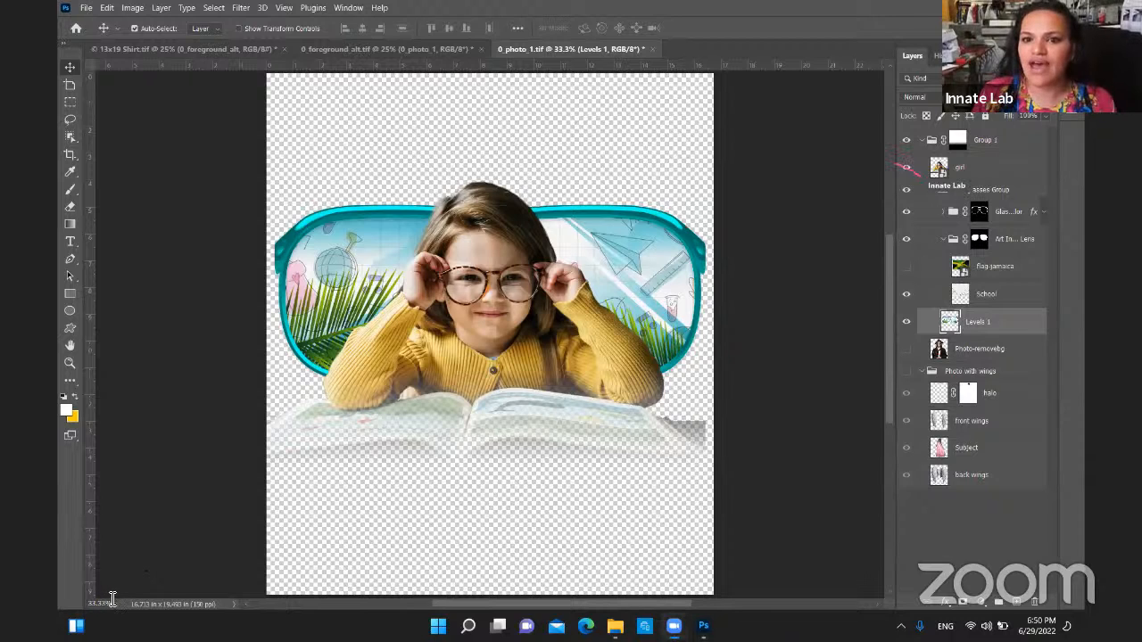
{"action": "left_click", "coordinate": [906, 167]}
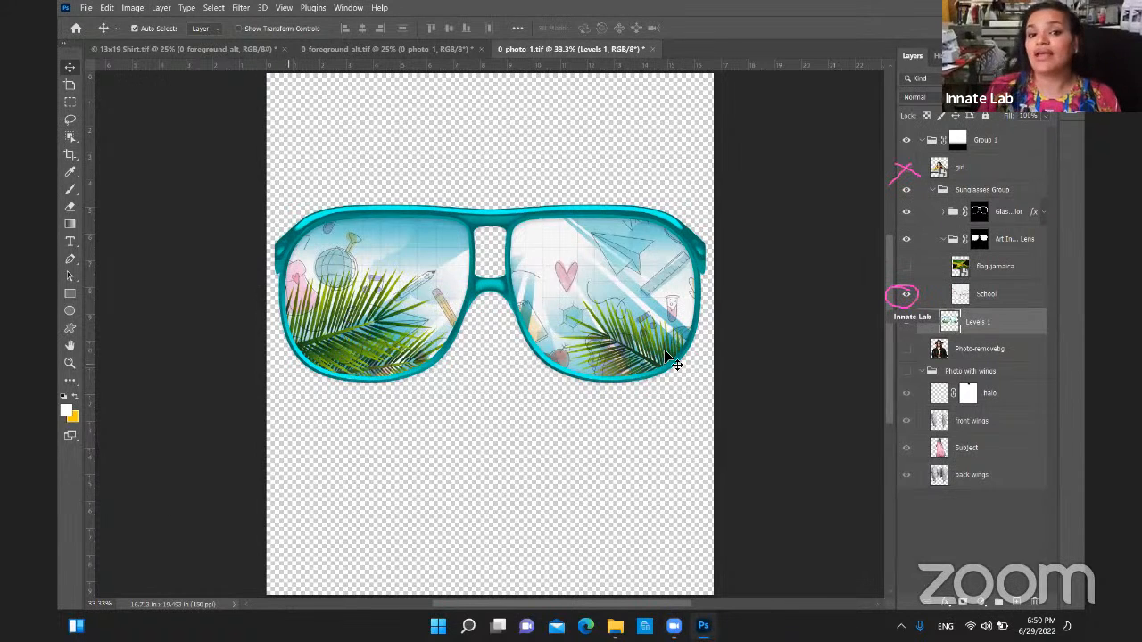
{"action": "left_click", "coordinate": [907, 295]}
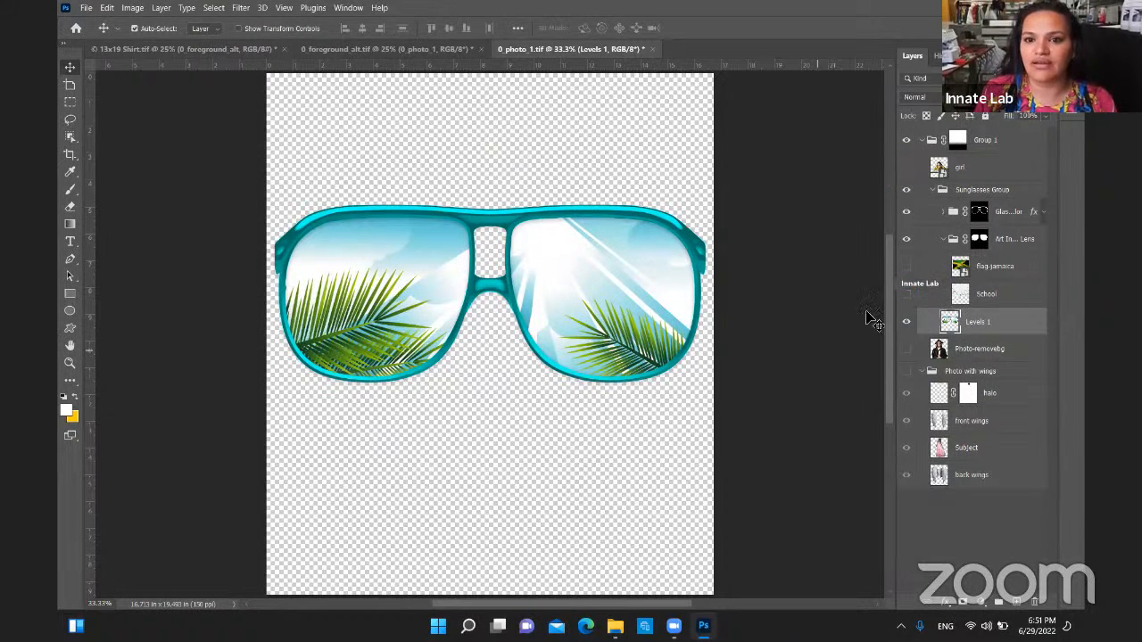
Preview the flag-jamaica art in the sunglasses lenses, hide it again and show the girl layer
{"action": "left_click", "coordinate": [908, 265]}
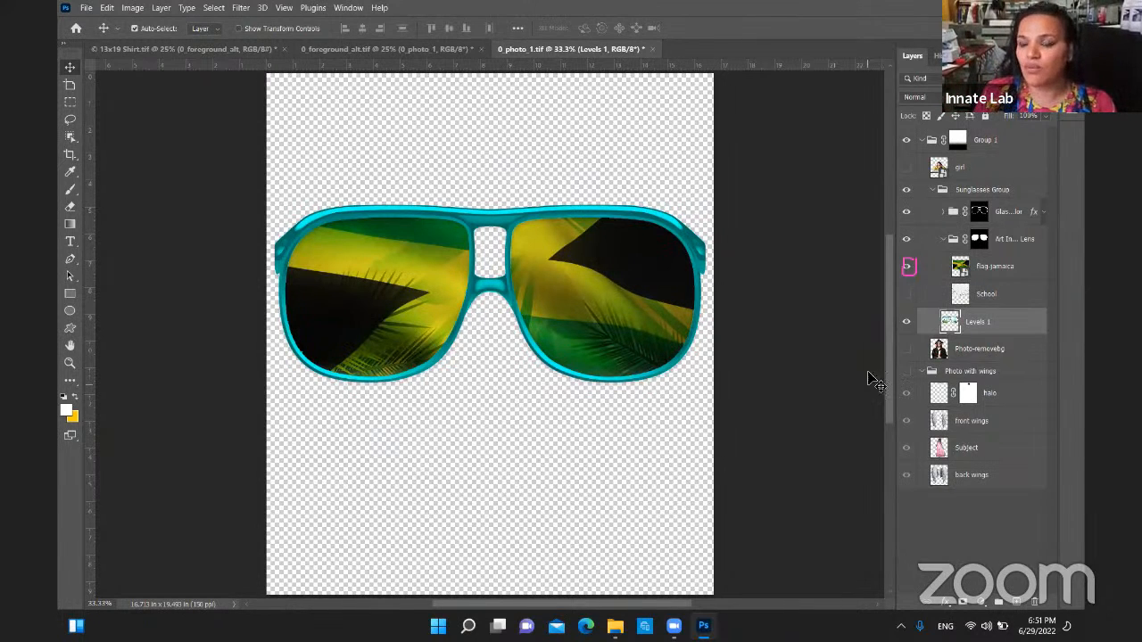
{"action": "left_click", "coordinate": [908, 265]}
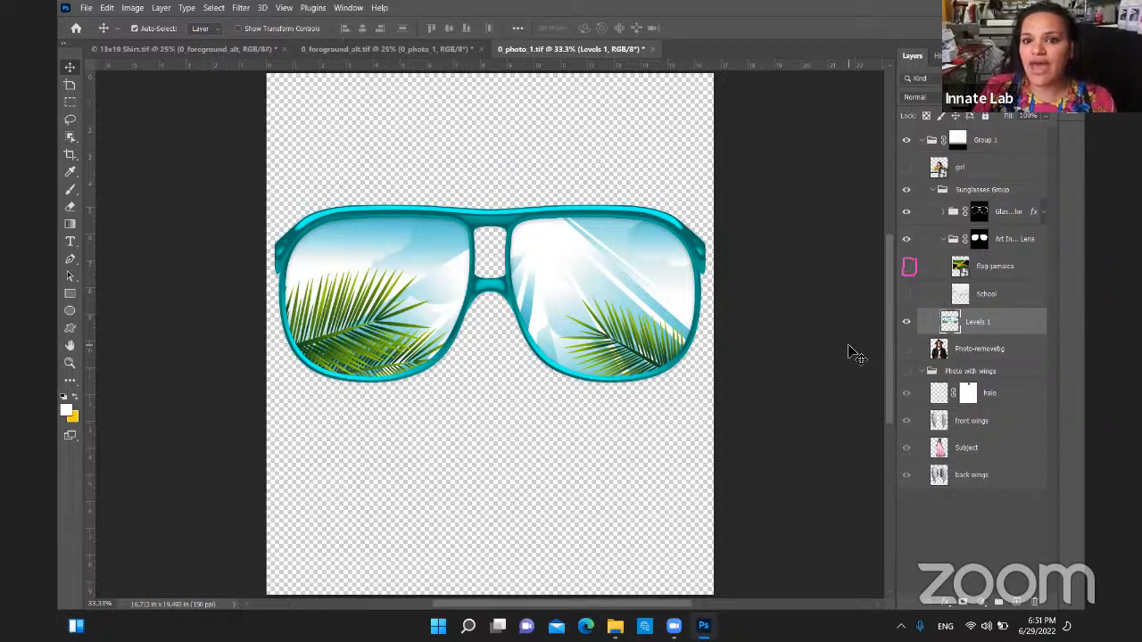
{"action": "left_click", "coordinate": [913, 168]}
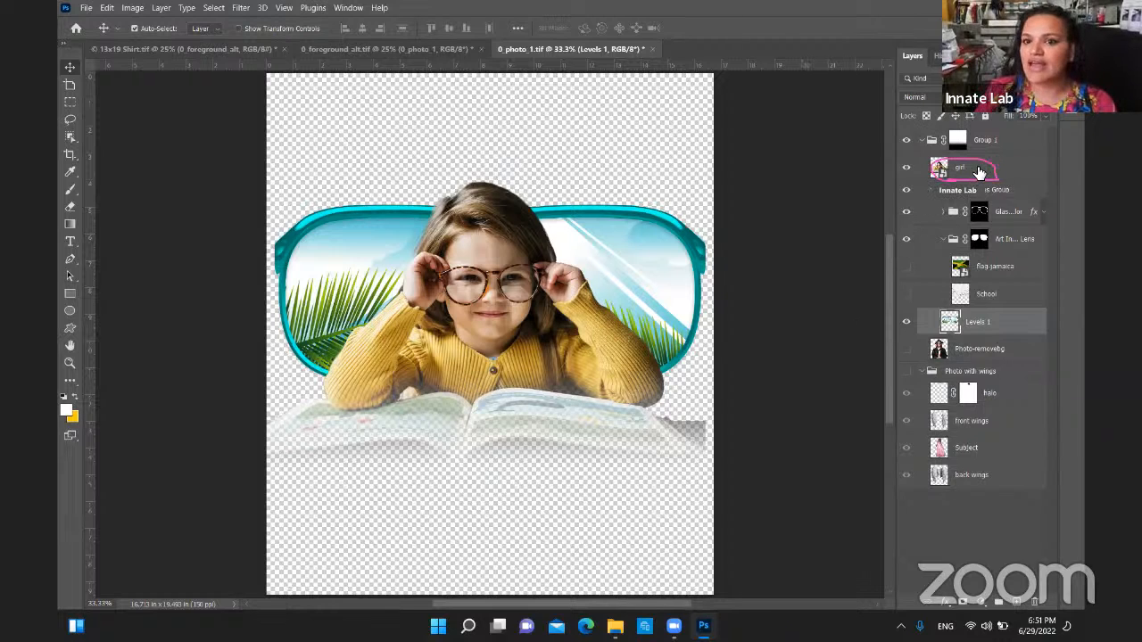
Open the contents of the girl smart object and return to the 0_photo_1.tif document
{"action": "left_click", "coordinate": [939, 168]}
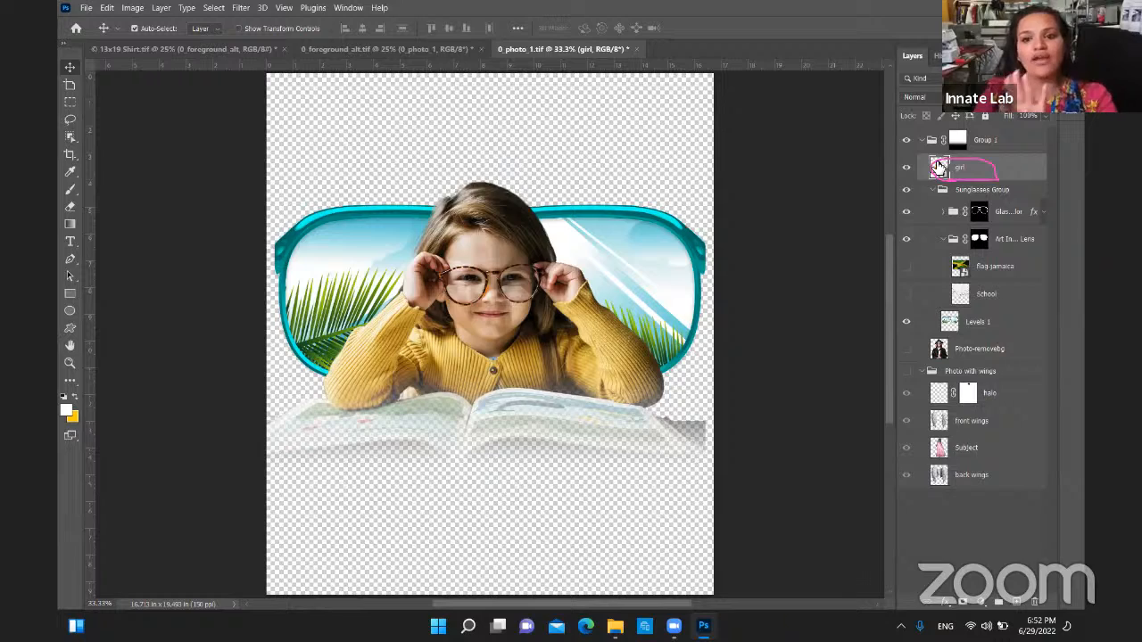
{"action": "double_click", "coordinate": [939, 167]}
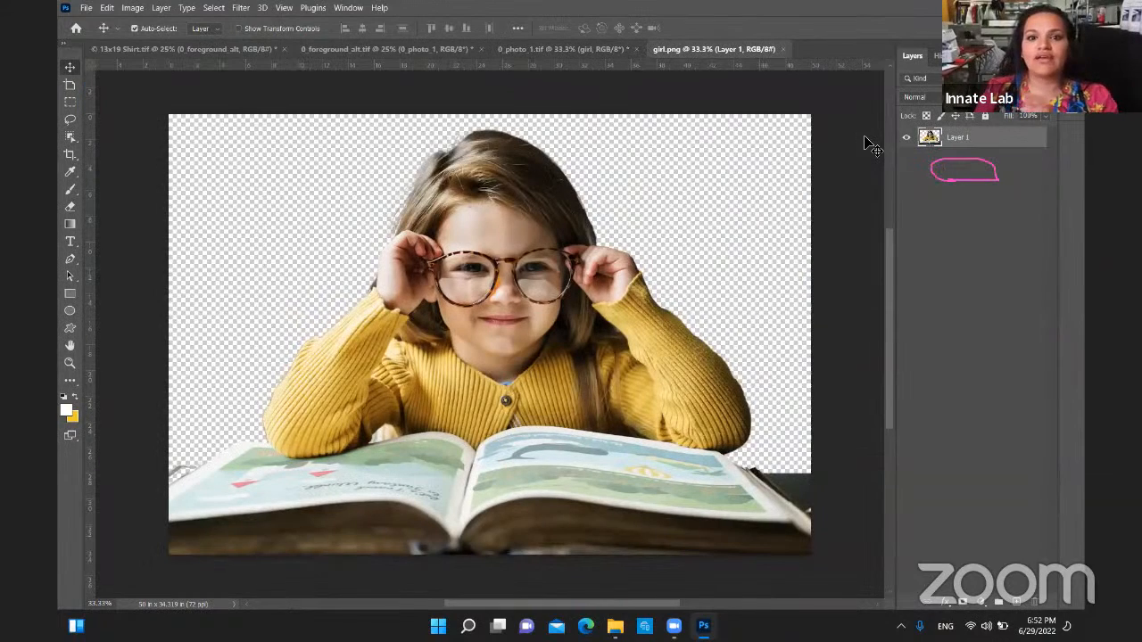
{"action": "left_click", "coordinate": [550, 47]}
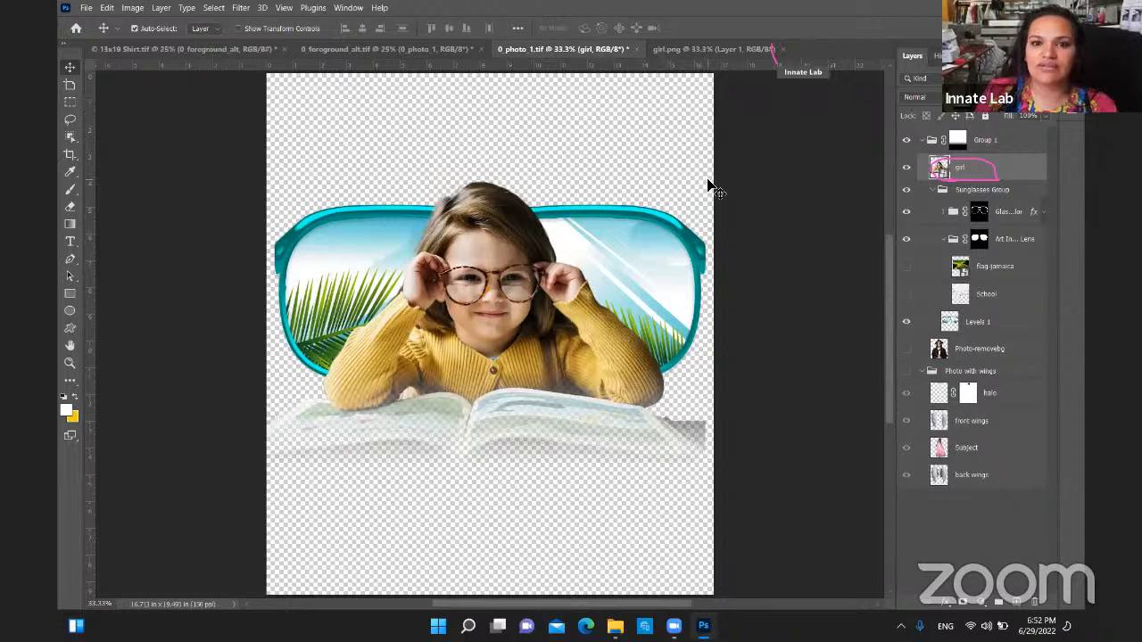
Close the girl.png document and place the sanv cartoon2 image from the 5 day 2 folder as an embedded layer in 0_photo_1.tif
{"action": "left_click", "coordinate": [783, 49]}
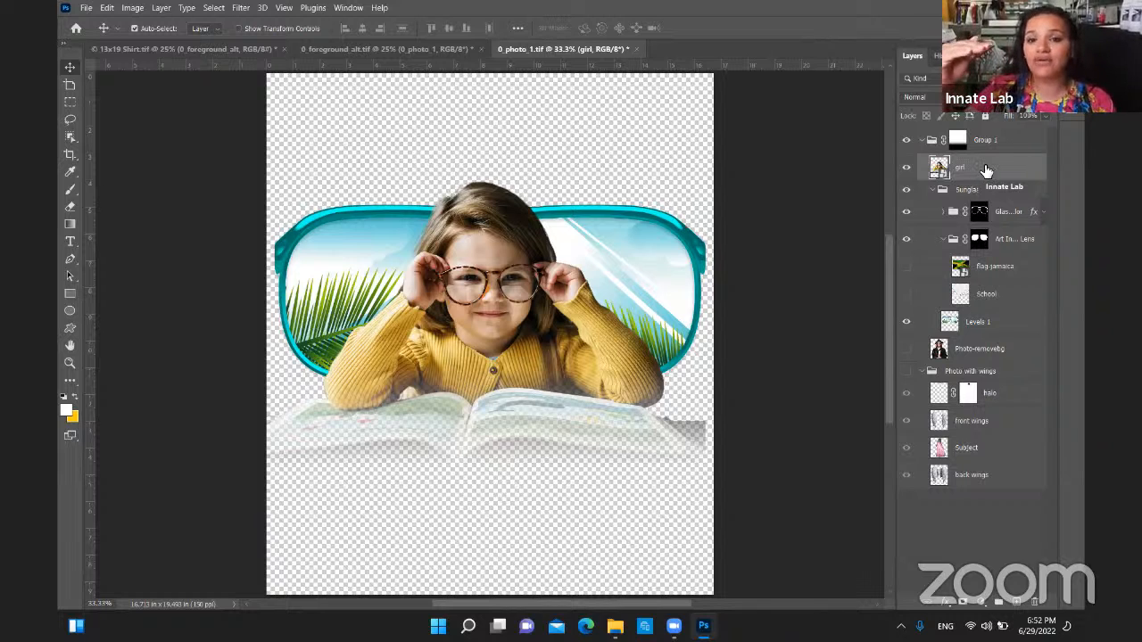
{"action": "left_click", "coordinate": [86, 8]}
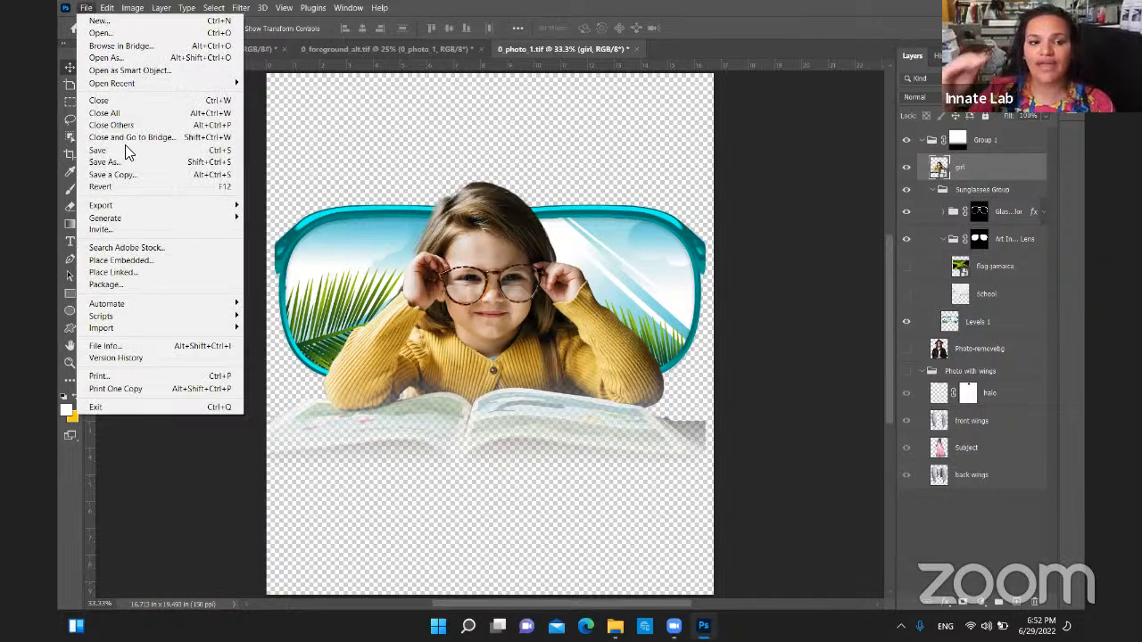
{"action": "left_click", "coordinate": [140, 264]}
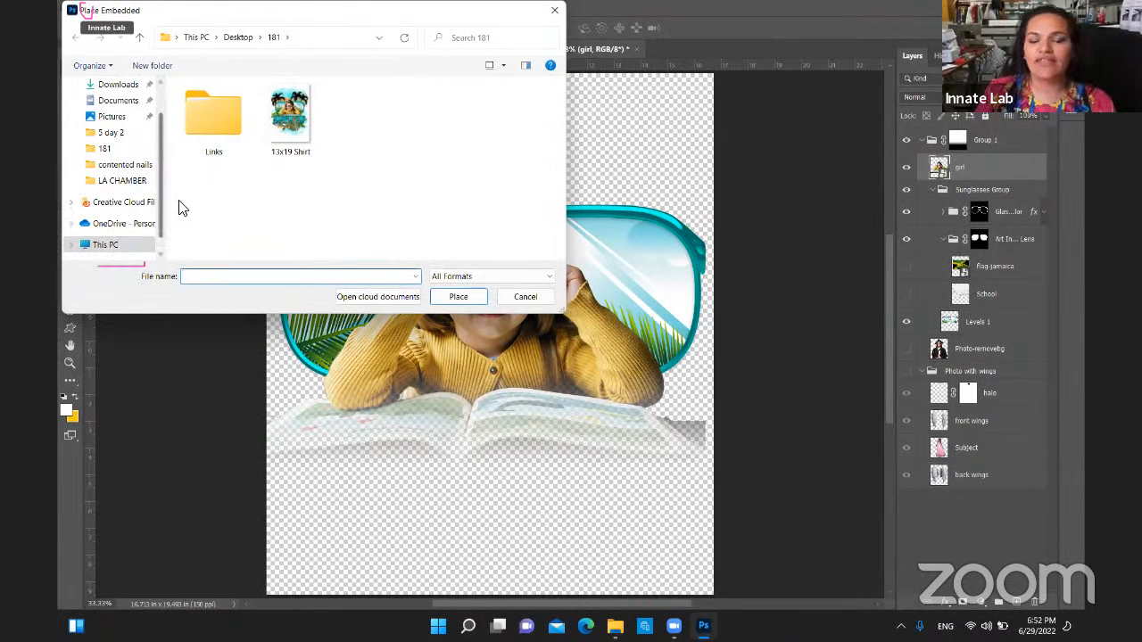
{"action": "left_click", "coordinate": [113, 132]}
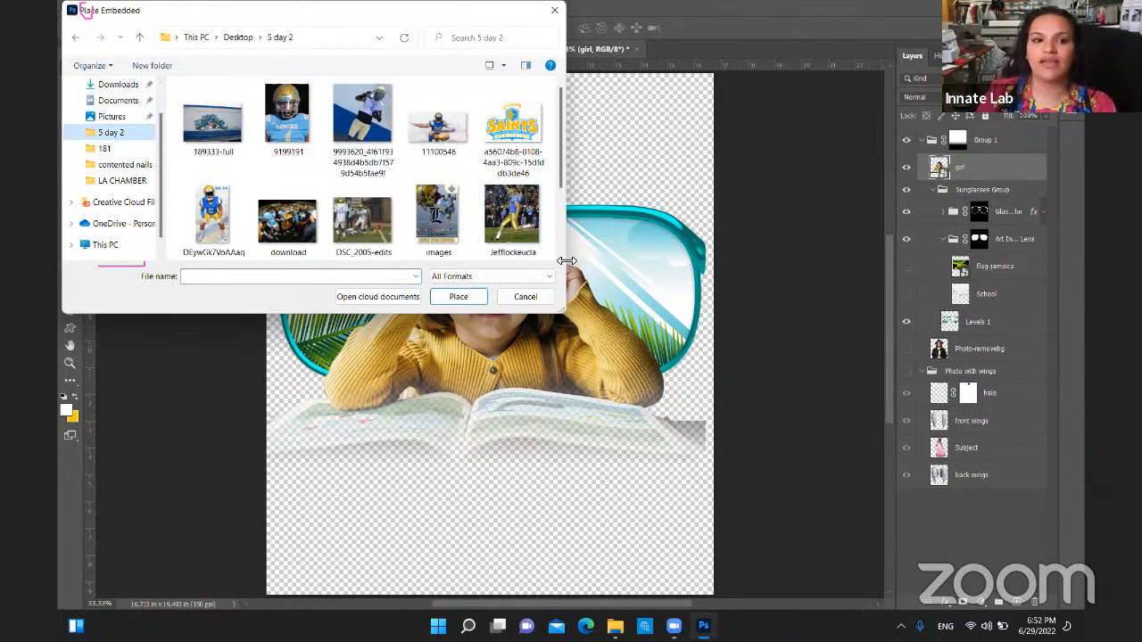
{"action": "scroll", "coordinate": [558, 223], "scroll_direction": "down", "scroll_amount": 1}
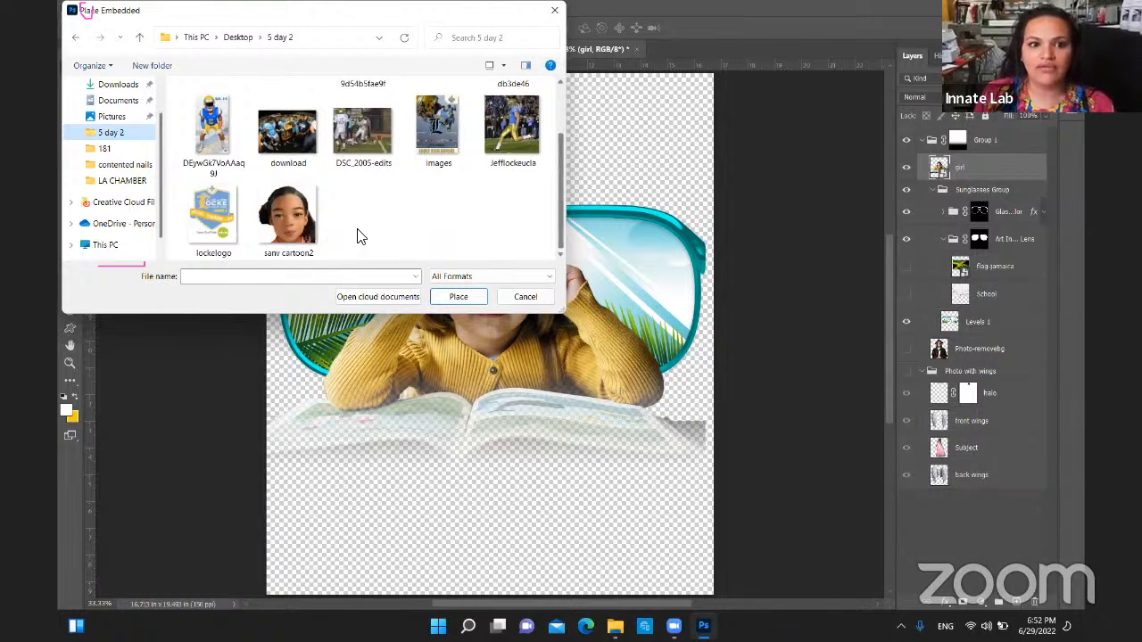
{"action": "left_click", "coordinate": [291, 235]}
{"action": "double_click", "coordinate": [289, 234]}
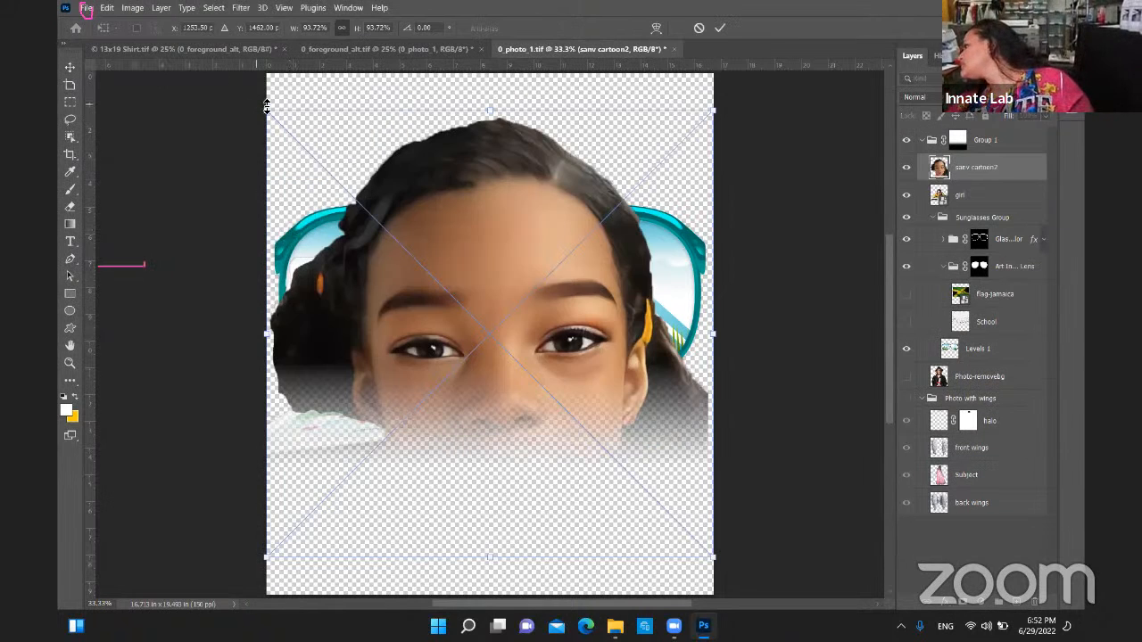
Scale the placed cartoon portrait to 47.25% and position it over the girl's head, between the two sunglasses lenses
{"action": "left_click_drag", "start_coordinate": [266, 112], "coordinate": [455, 172]}
{"action": "left_click_drag", "start_coordinate": [338, 134], "coordinate": [429, 225]}
{"action": "left_click_drag", "start_coordinate": [514, 281], "coordinate": [467, 231]}
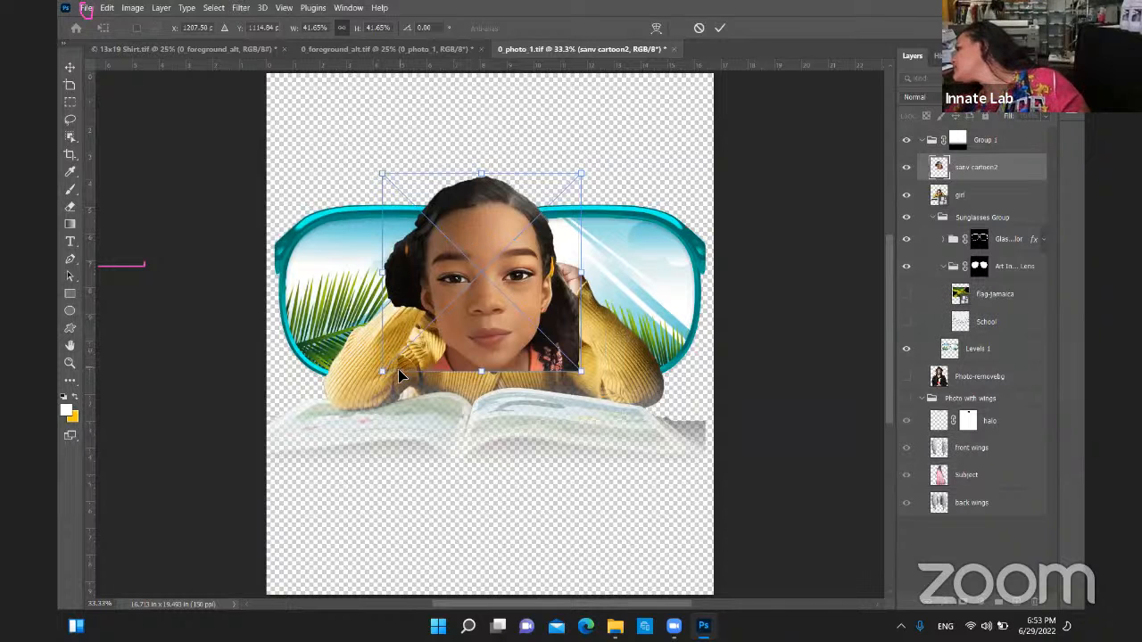
{"action": "left_click_drag", "start_coordinate": [382, 371], "coordinate": [370, 415]}
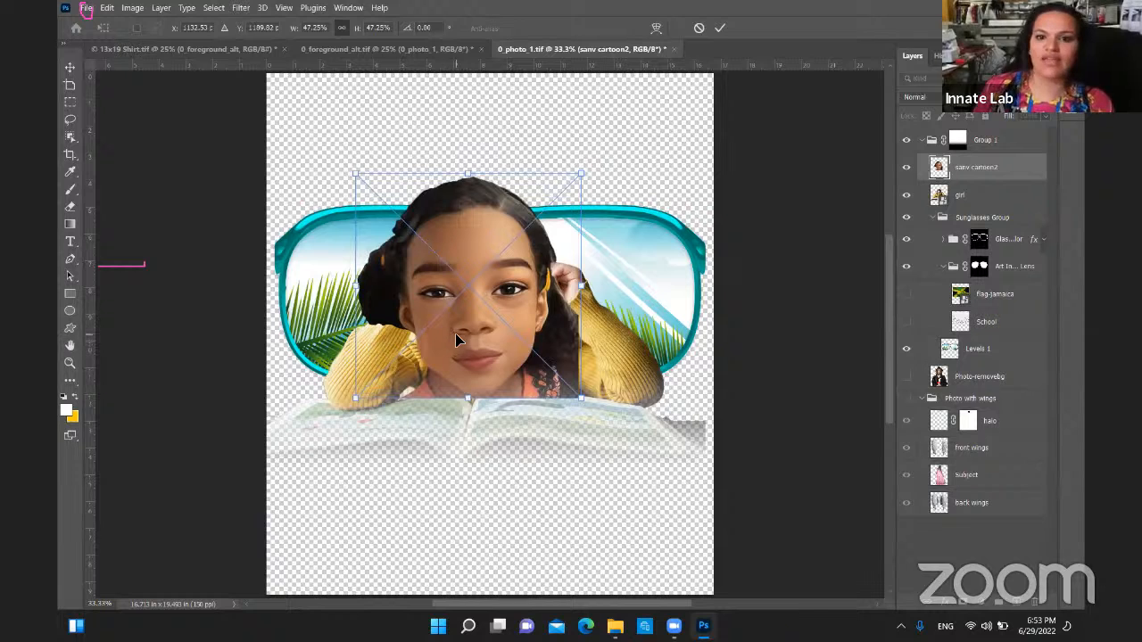
{"action": "left_click_drag", "start_coordinate": [466, 327], "coordinate": [471, 326]}
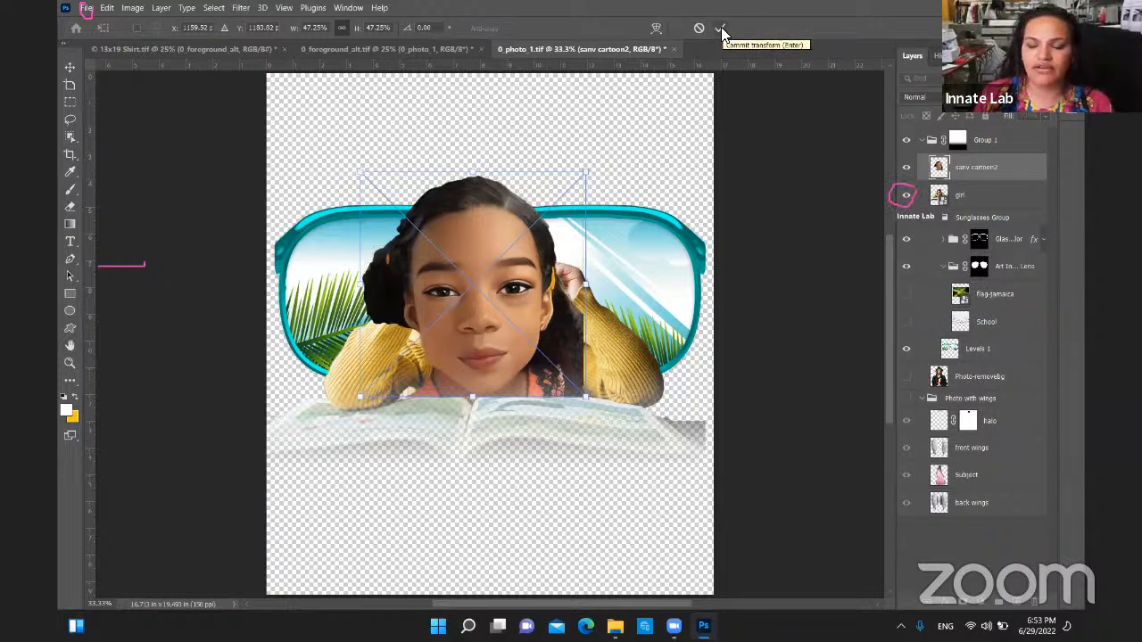
{"action": "key", "text": "Return"}
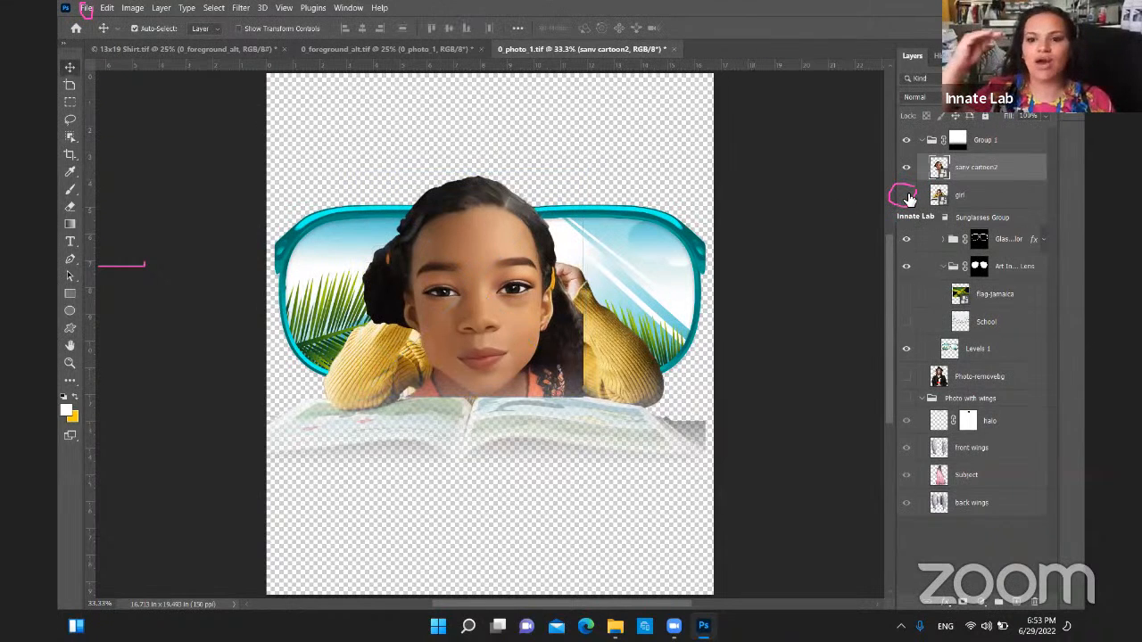
Hide the girl layer and the Sunglasses Group, and add a layer mask to the sanv cartoon2 layer
{"action": "left_click", "coordinate": [907, 195]}
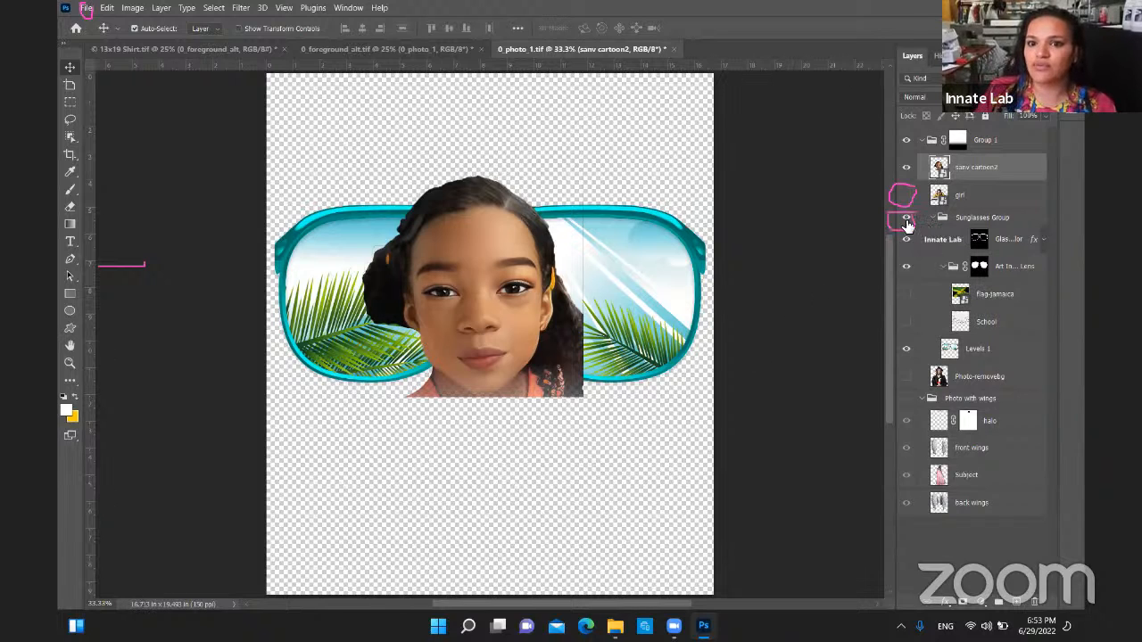
{"action": "left_click", "coordinate": [906, 219]}
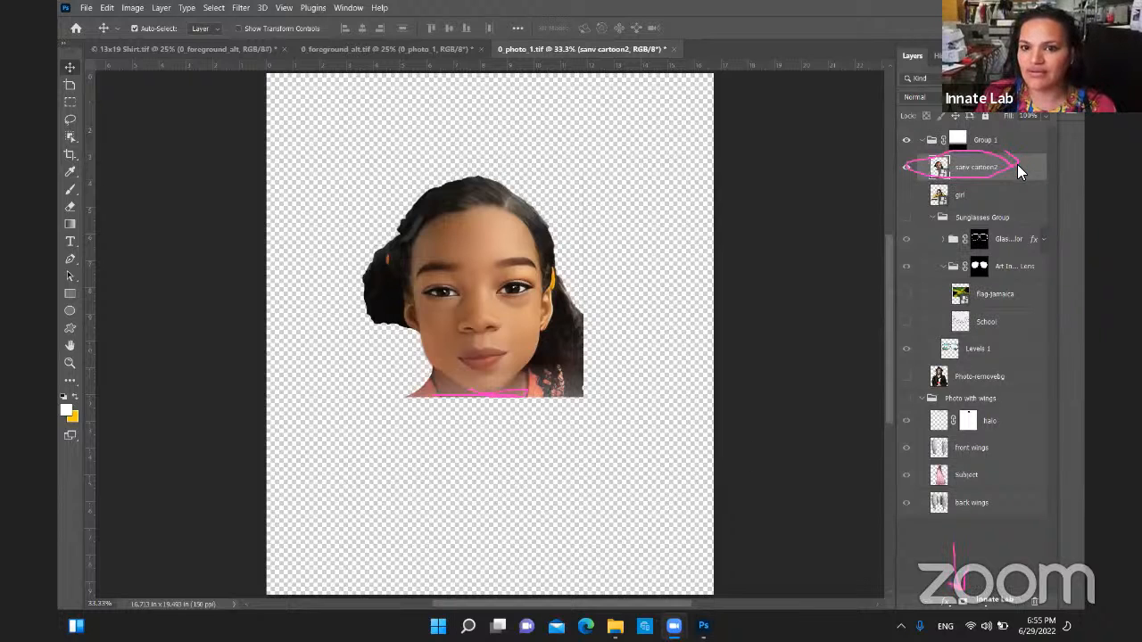
{"action": "left_click", "coordinate": [959, 603]}
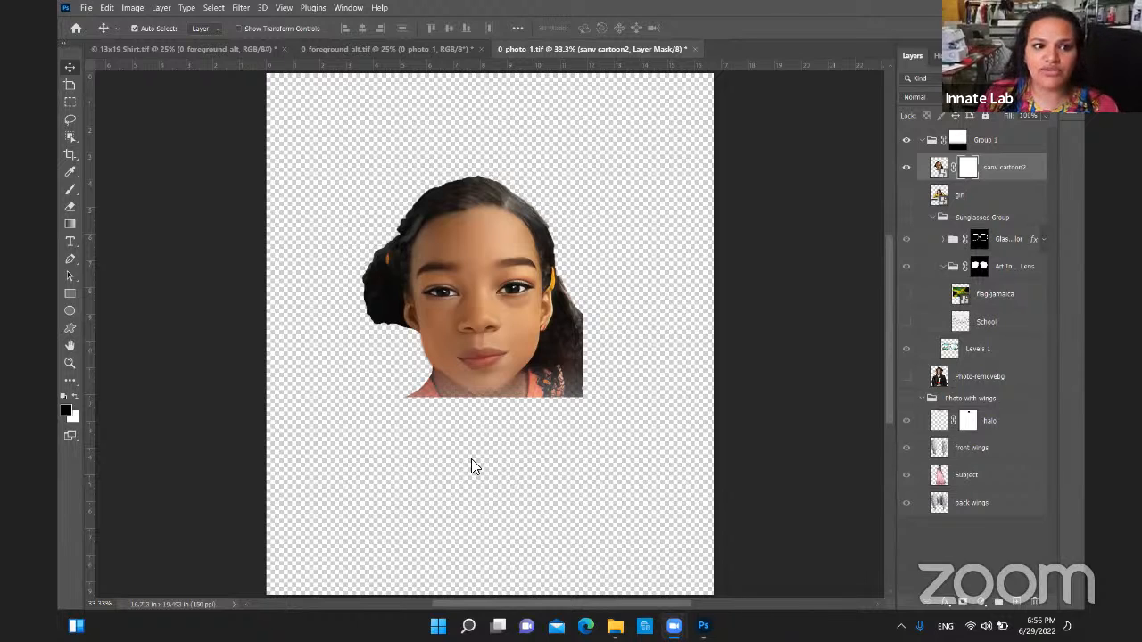
Set the Brush tool to the Soft Round brush from the General Brushes set
{"action": "left_click", "coordinate": [75, 193]}
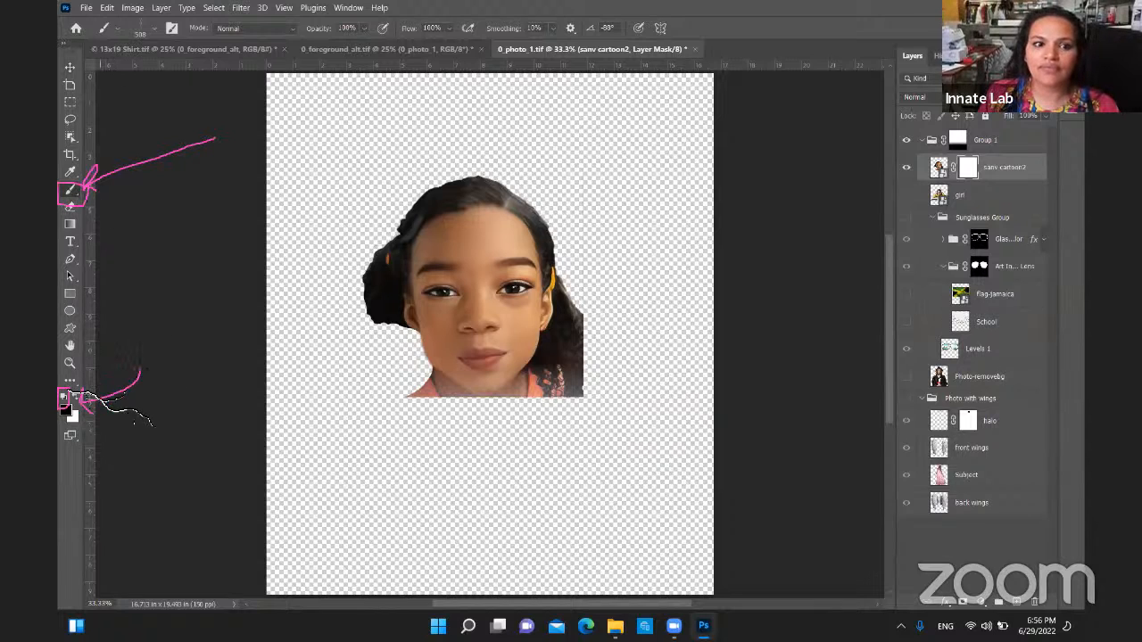
{"action": "left_click", "coordinate": [71, 68]}
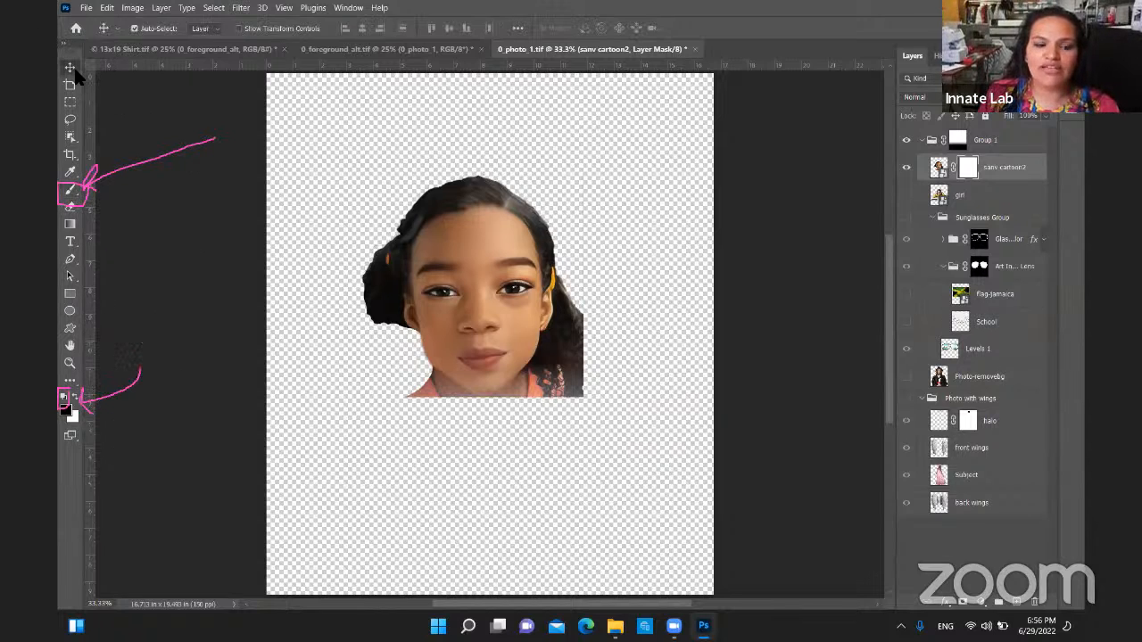
{"action": "left_click", "coordinate": [71, 191]}
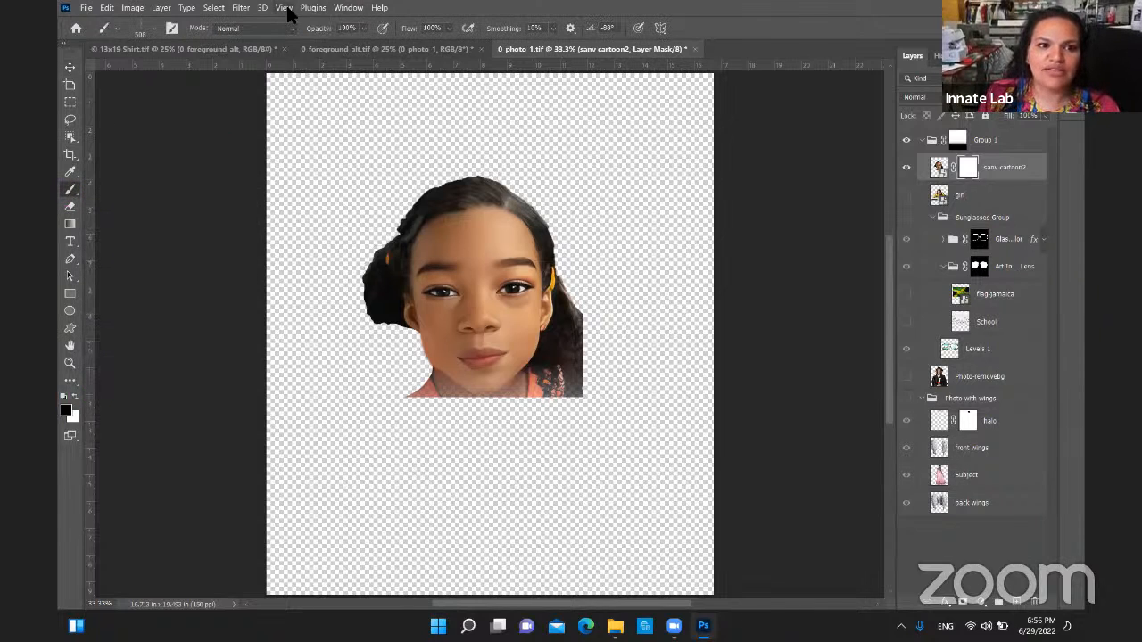
{"action": "left_click_drag", "start_coordinate": [161, 18], "coordinate": [148, 132]}
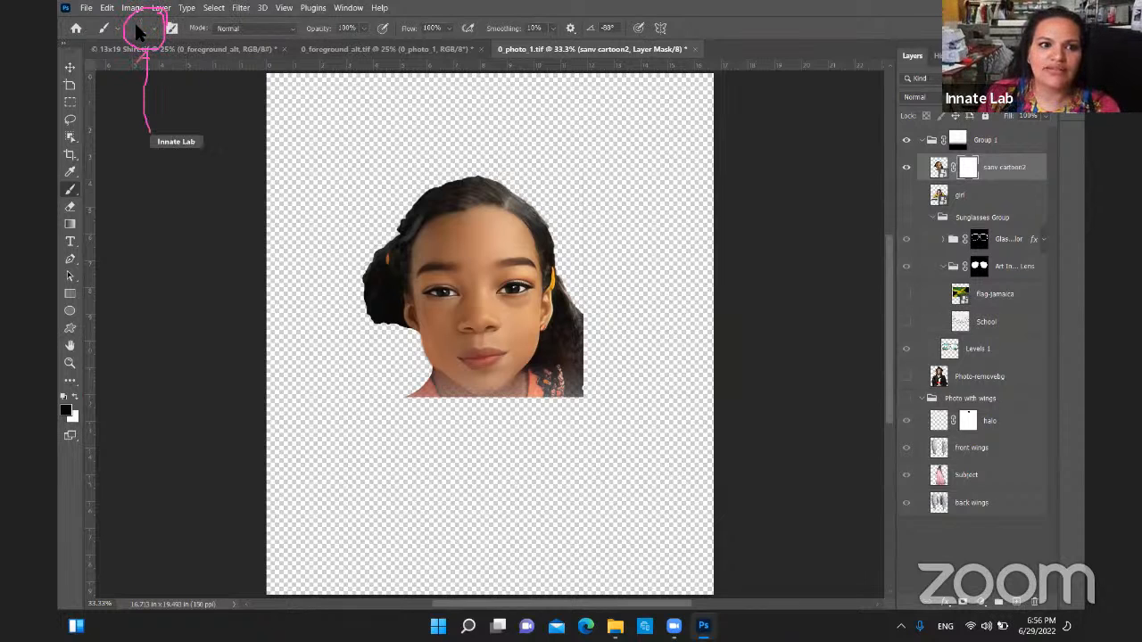
{"action": "left_click_drag", "start_coordinate": [150, 31], "coordinate": [154, 32]}
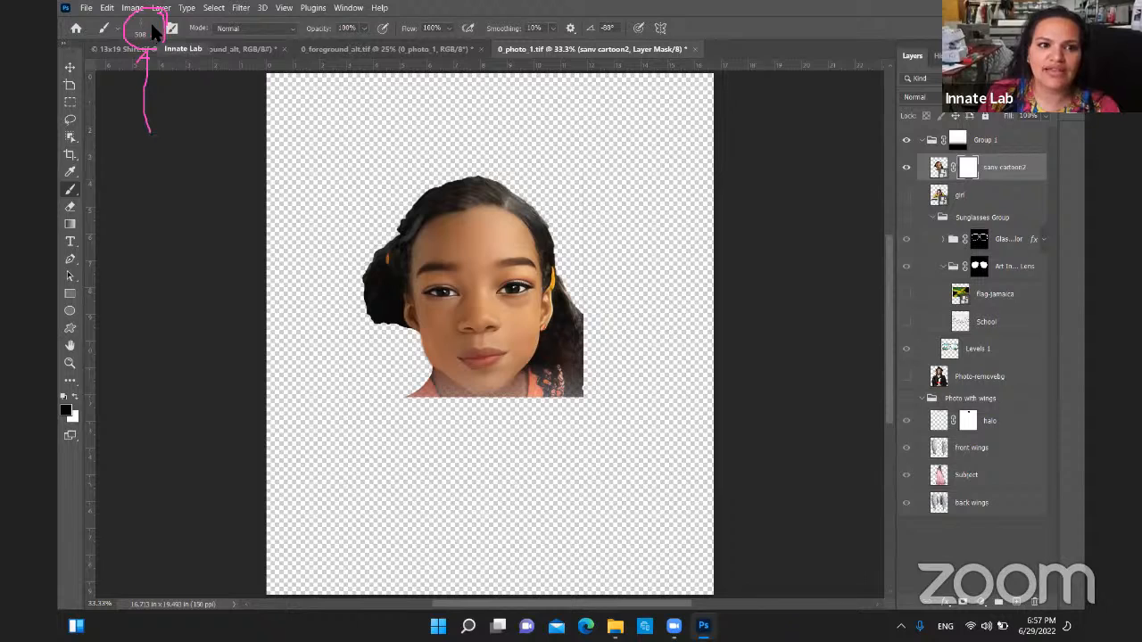
{"action": "left_click", "coordinate": [153, 30]}
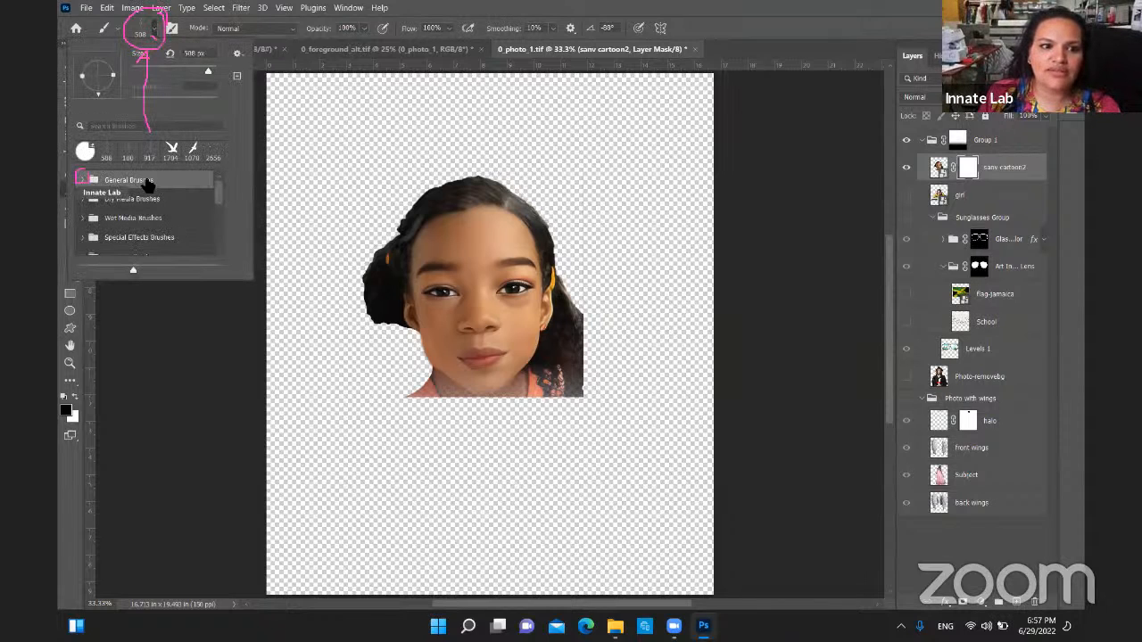
{"action": "left_click", "coordinate": [82, 179]}
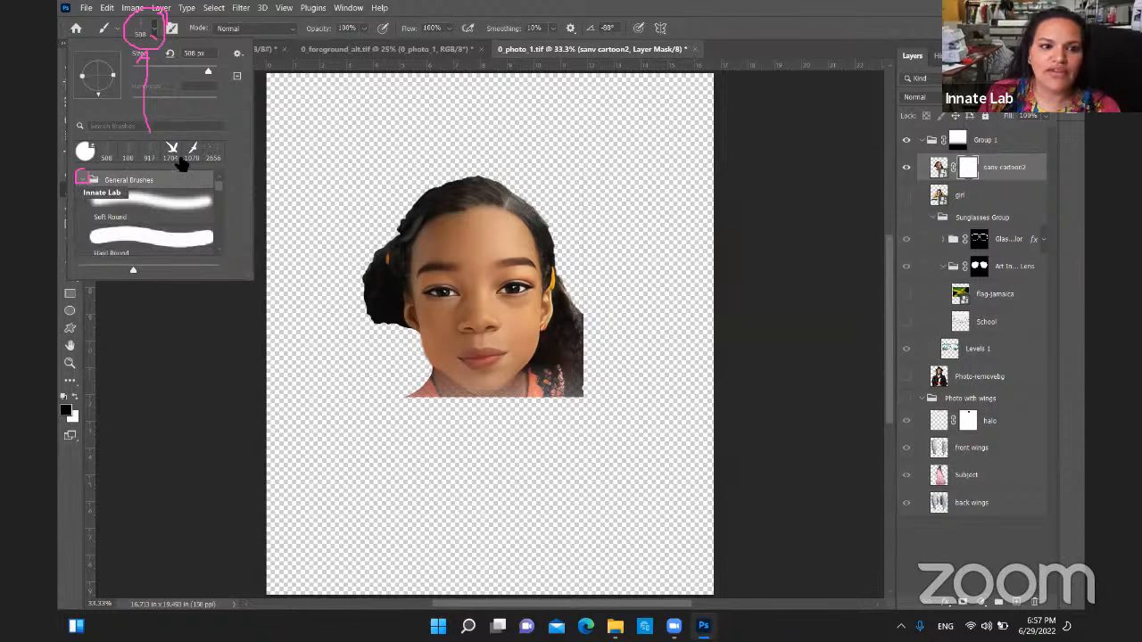
{"action": "left_click_drag", "start_coordinate": [93, 215], "coordinate": [212, 207]}
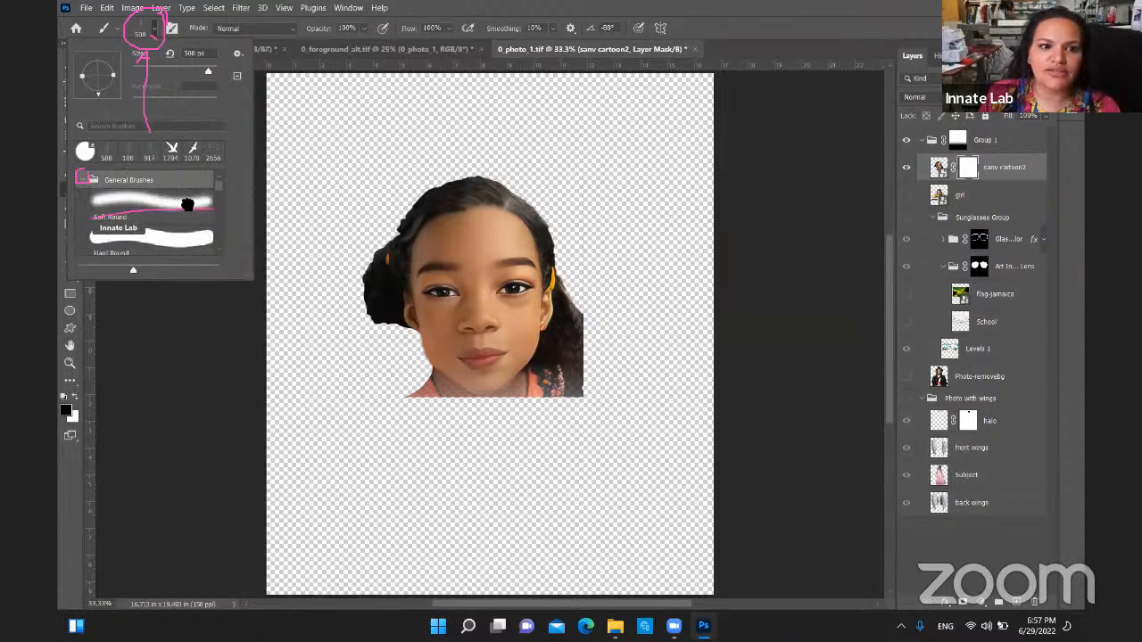
{"action": "left_click", "coordinate": [187, 208]}
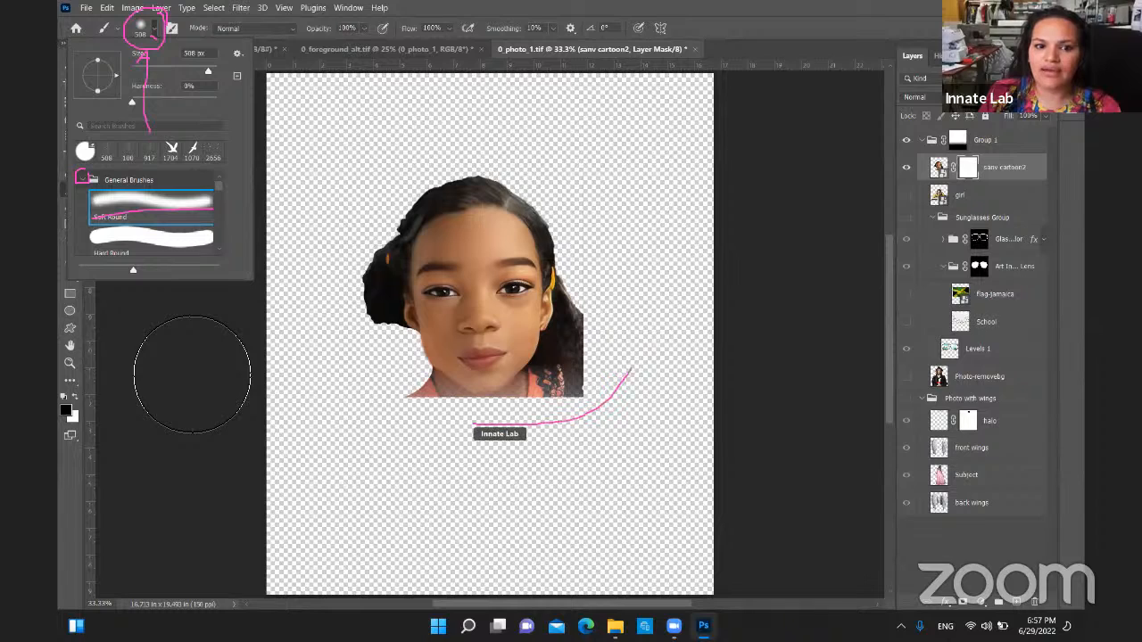
Paint black on the portrait's layer mask to fade out the shoulders, neck and the long hair beside the face
{"action": "left_click", "coordinate": [607, 457]}
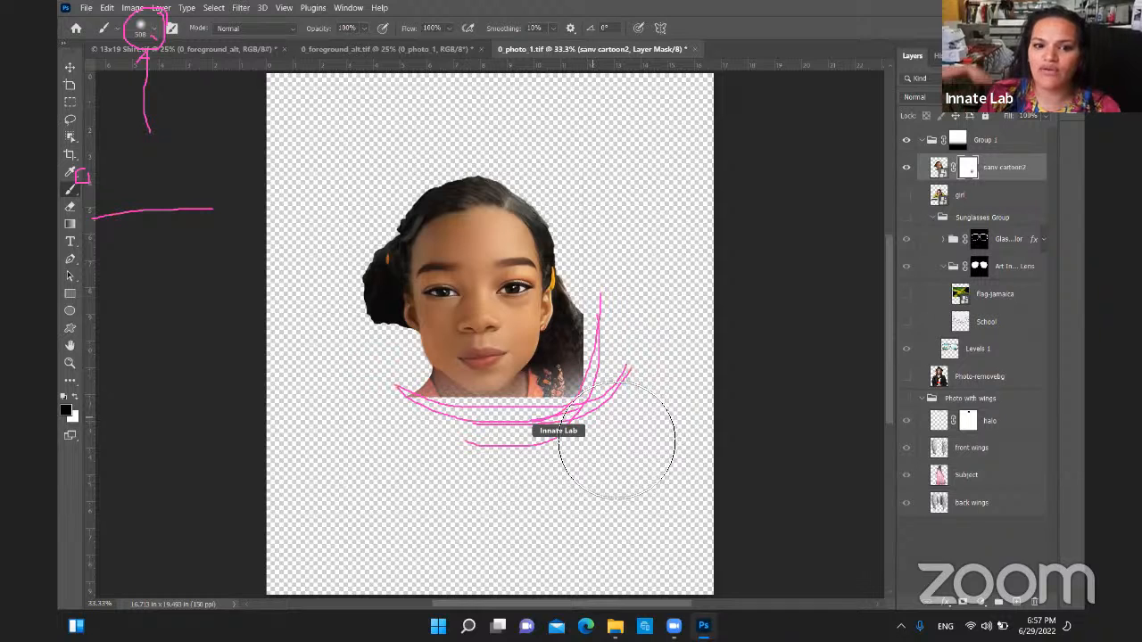
{"action": "mouse_move", "coordinate": [627, 425]}
{"action": "left_mouse_down"}
{"action": "mouse_move", "coordinate": [601, 420]}
{"action": "mouse_move", "coordinate": [621, 413]}
{"action": "mouse_move", "coordinate": [635, 356]}
{"action": "mouse_move", "coordinate": [625, 344]}
{"action": "mouse_move", "coordinate": [637, 331]}
{"action": "left_mouse_up"}
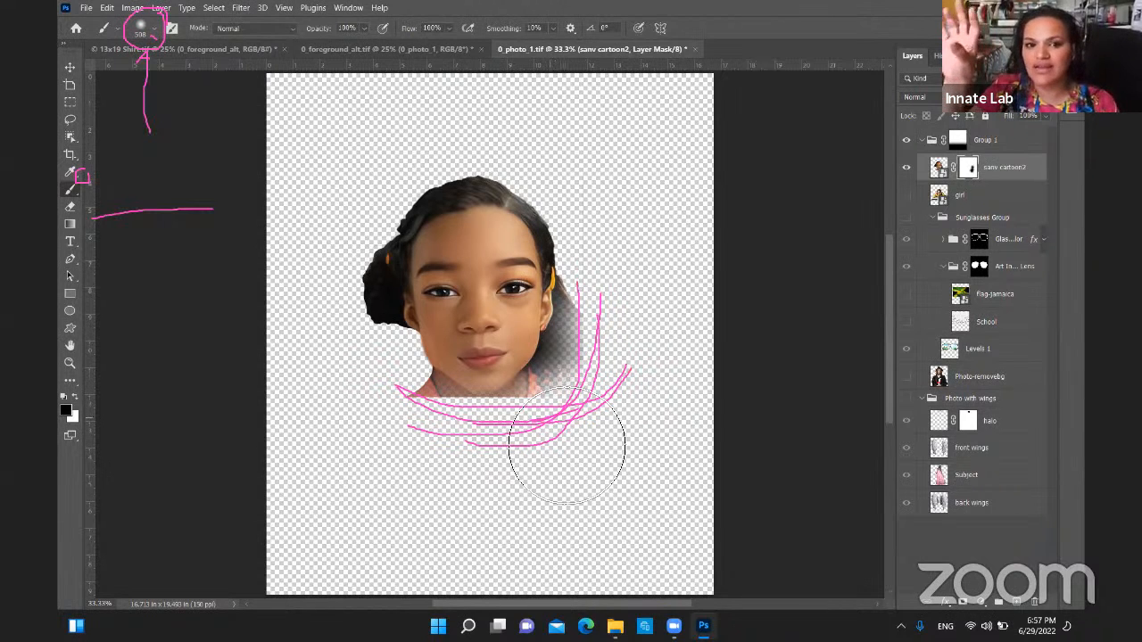
{"action": "mouse_move", "coordinate": [545, 449]}
{"action": "left_mouse_down"}
{"action": "mouse_move", "coordinate": [450, 457]}
{"action": "mouse_move", "coordinate": [463, 451]}
{"action": "left_mouse_up"}
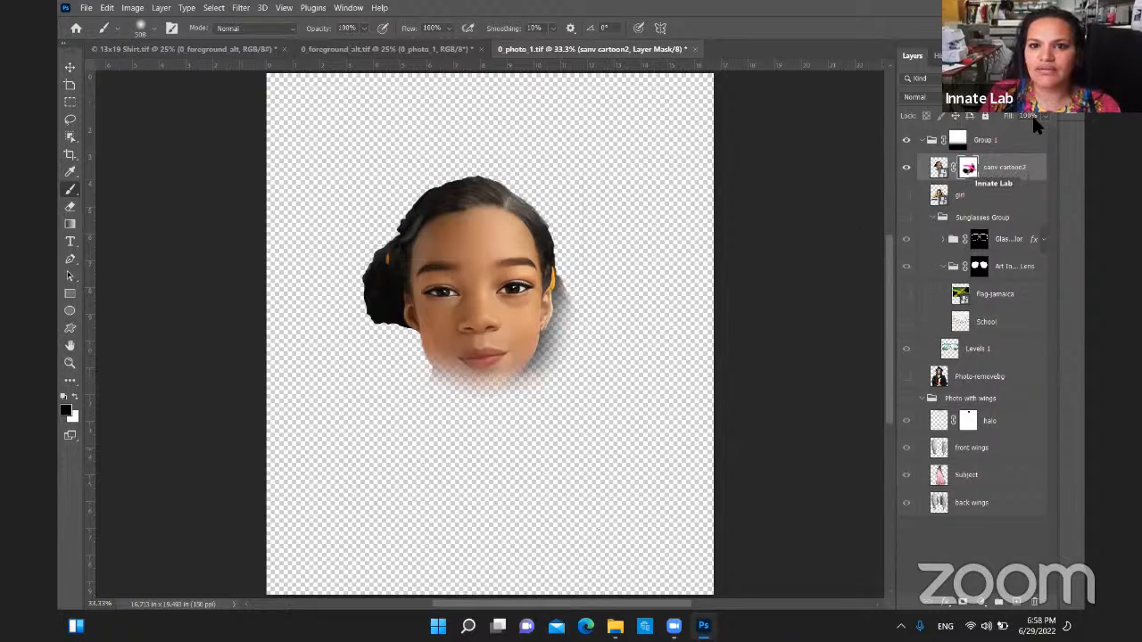
Disable the portrait's layer mask to compare with the unmasked photo, and enable it again
{"action": "right_click", "coordinate": [971, 166]}
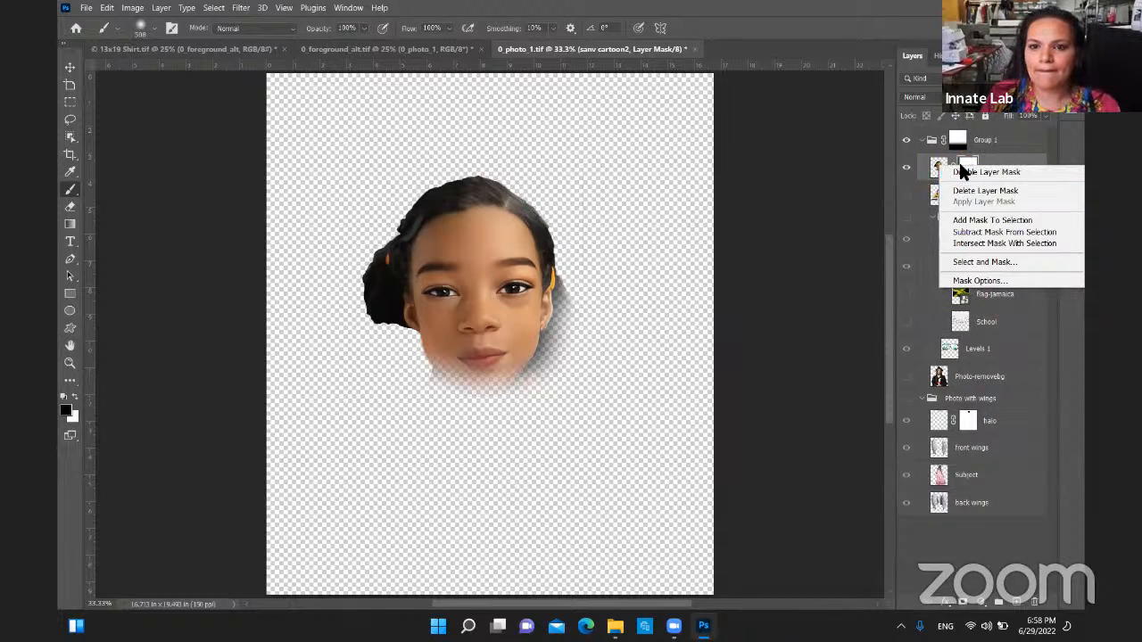
{"action": "left_click", "coordinate": [973, 177]}
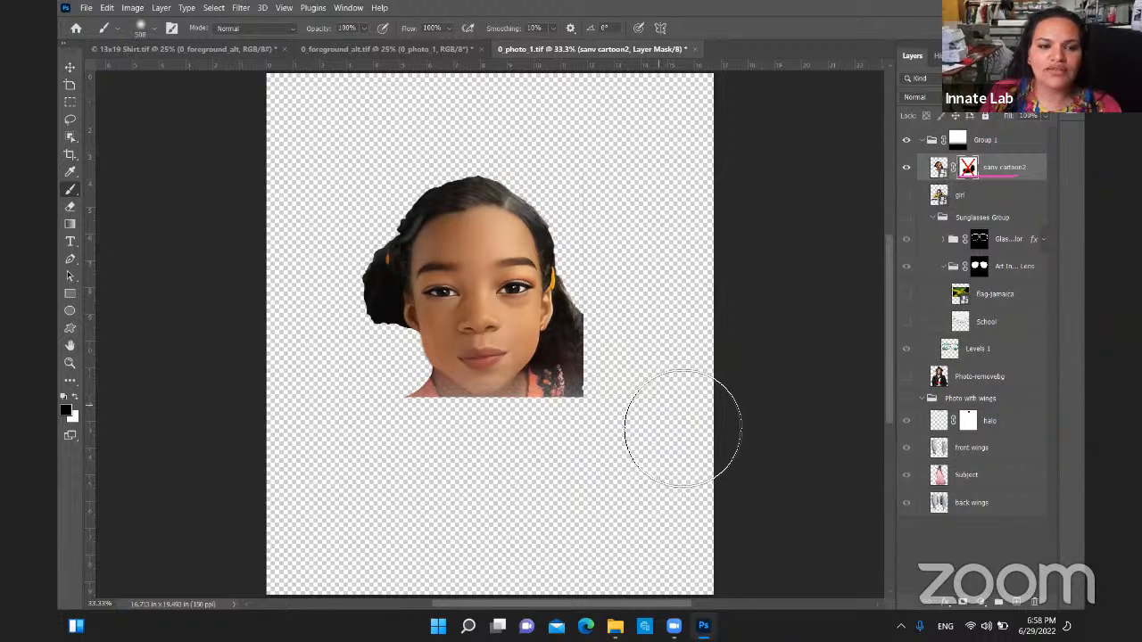
{"action": "left_click", "coordinate": [968, 169], "text": "shift"}
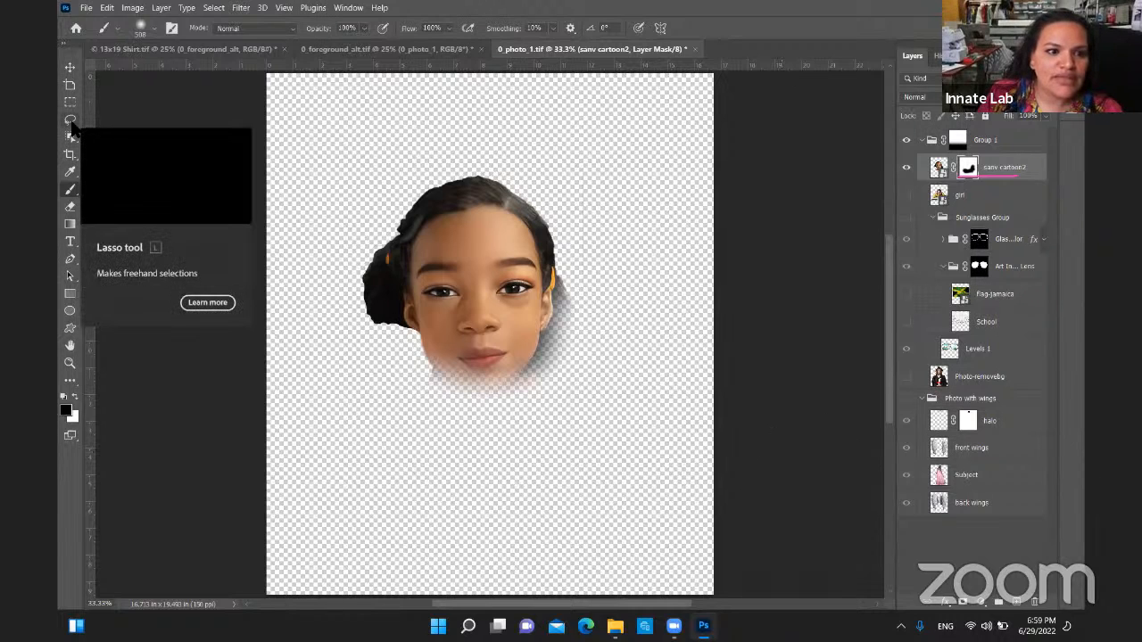
Disable the cartoon portrait's layer mask and trace a closed Pen path along the jawline, around the chin and across the middle of the face
{"action": "left_click", "coordinate": [70, 259]}
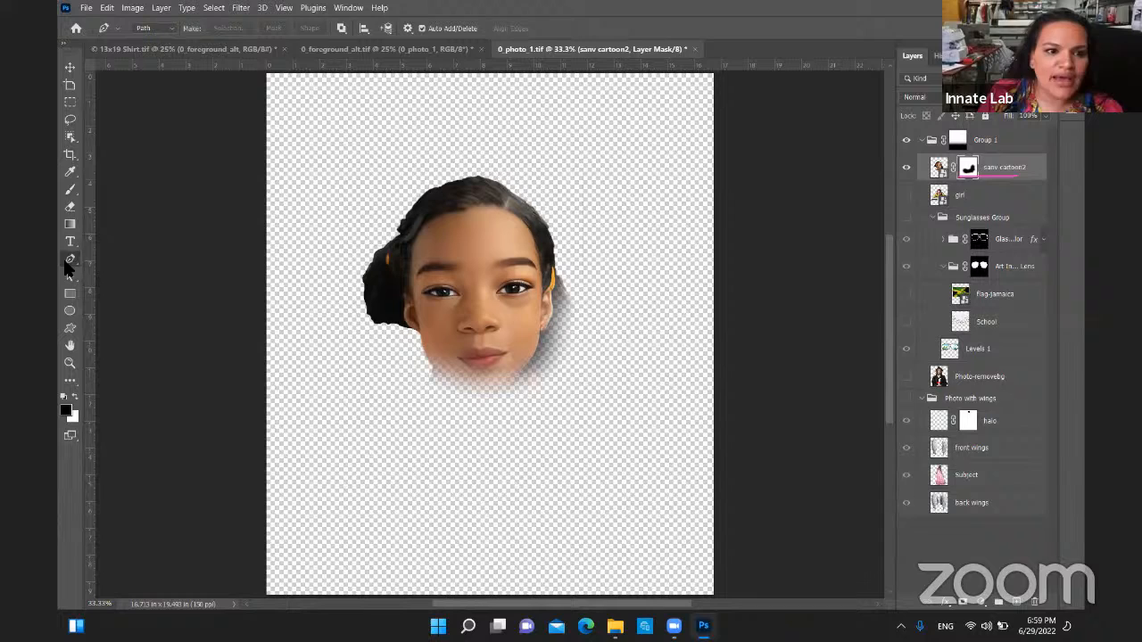
{"action": "right_click", "coordinate": [968, 173]}
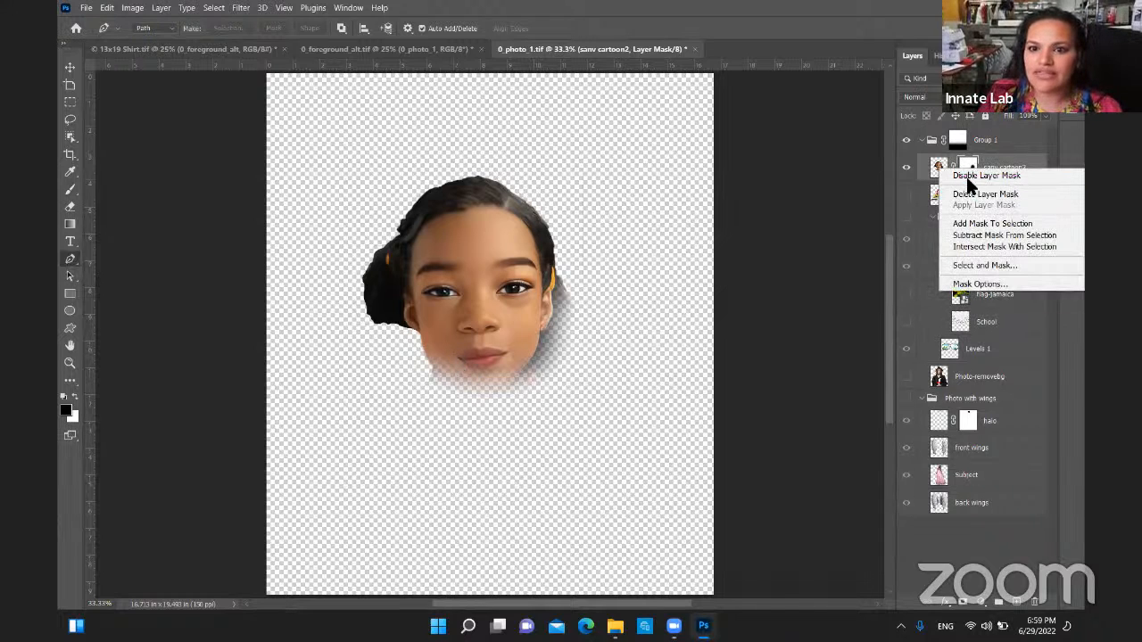
{"action": "left_click", "coordinate": [968, 176]}
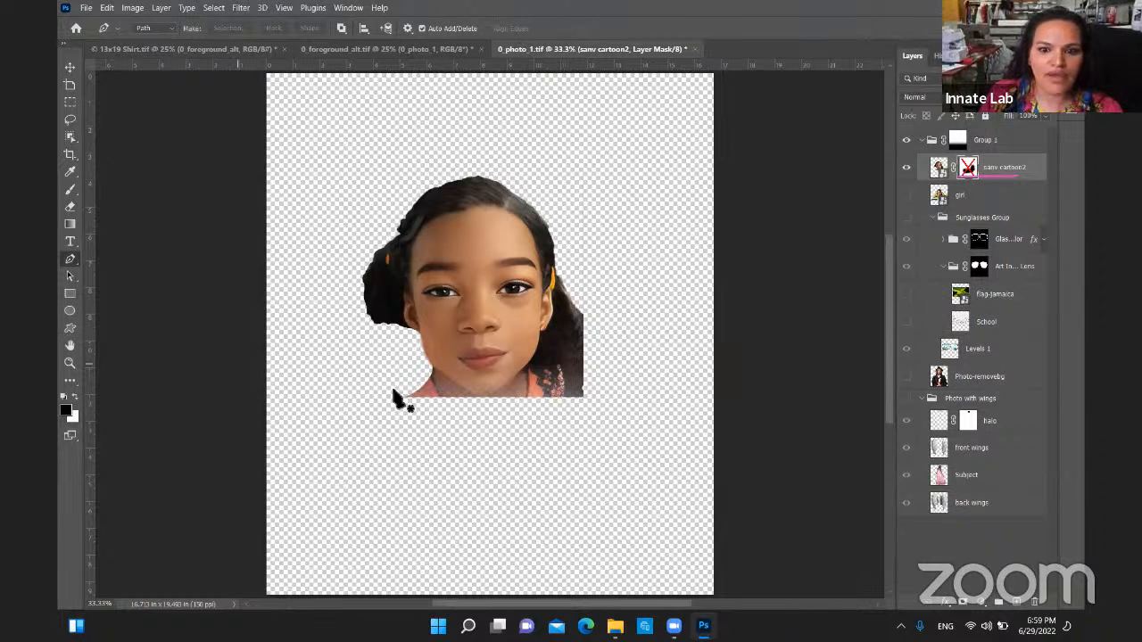
{"action": "scroll", "coordinate": [544, 421], "scroll_direction": "up", "scroll_amount": 2}
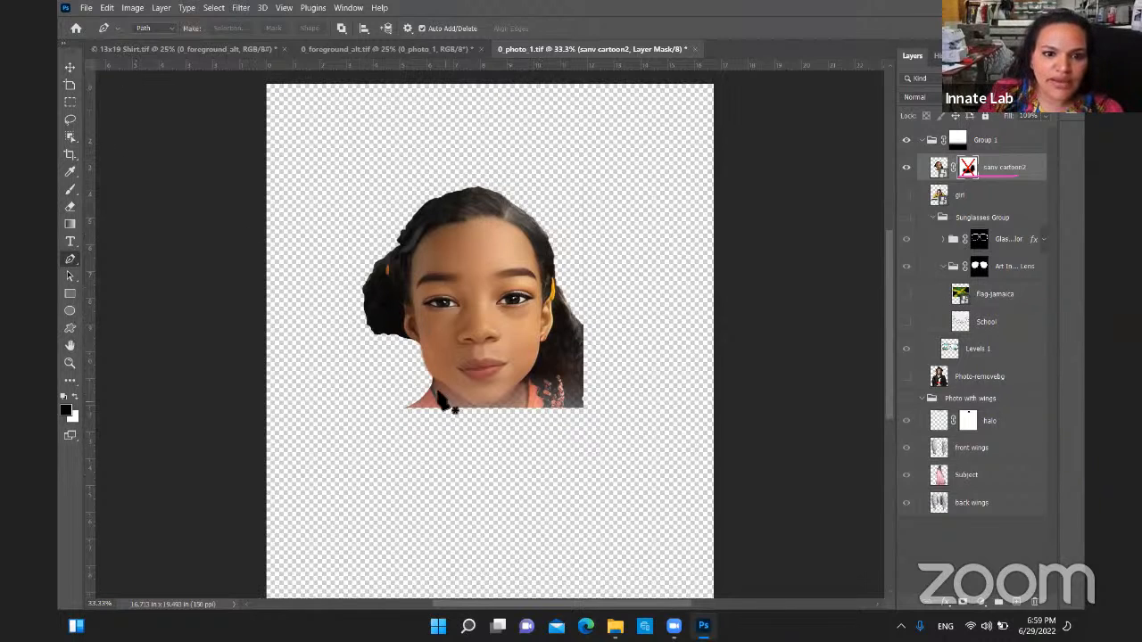
{"action": "left_click", "coordinate": [422, 361]}
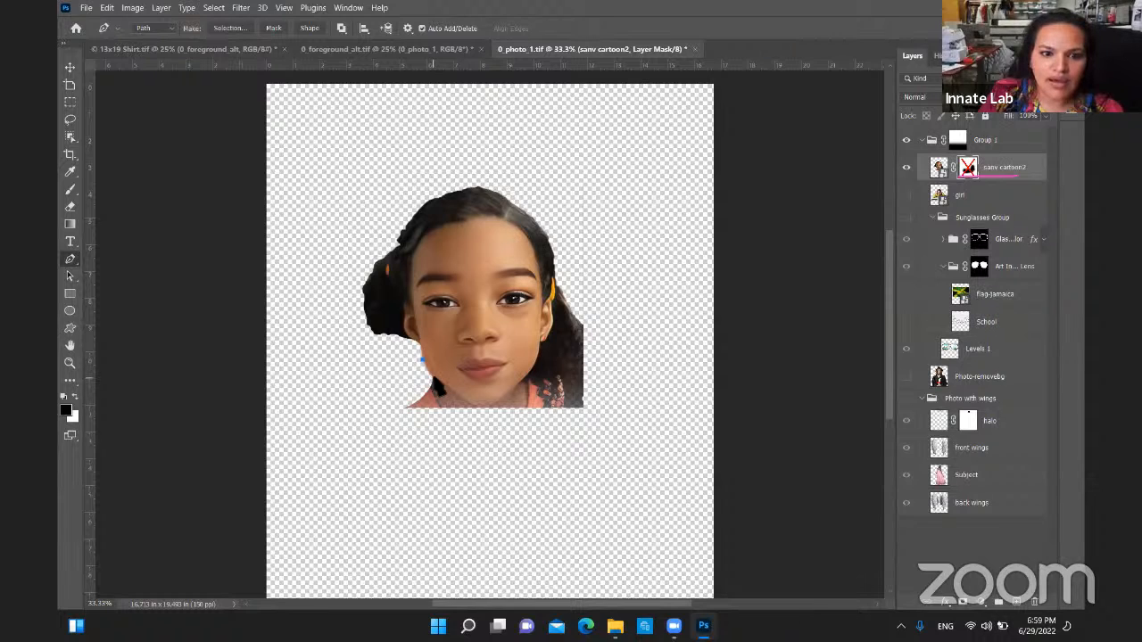
{"action": "left_click", "coordinate": [441, 383]}
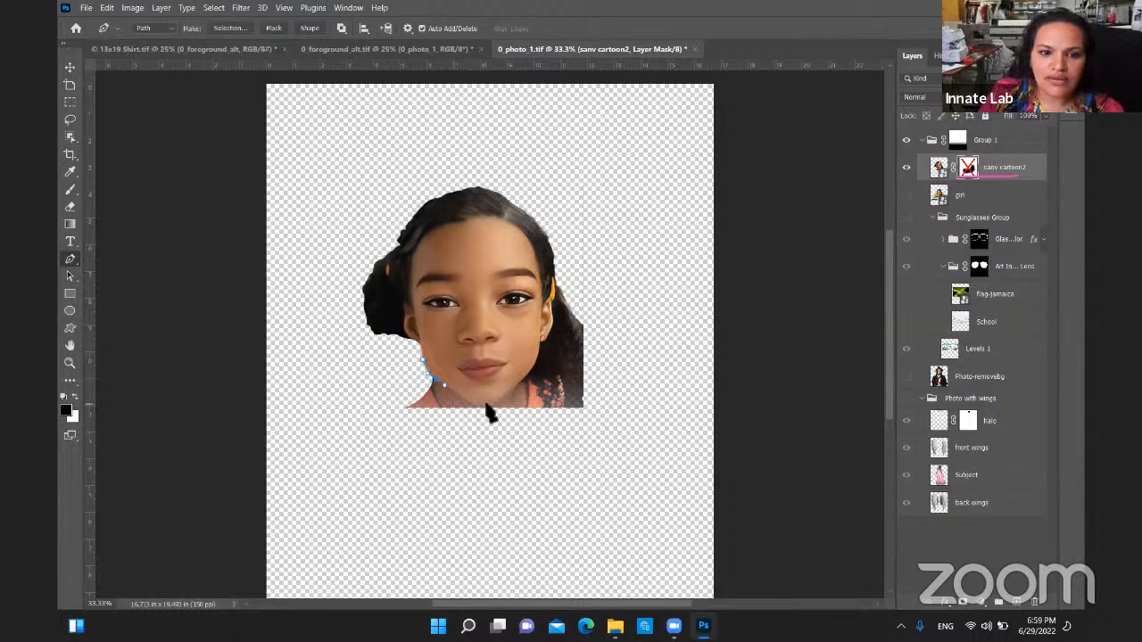
{"action": "left_click", "coordinate": [480, 407]}
{"action": "left_click", "coordinate": [495, 406]}
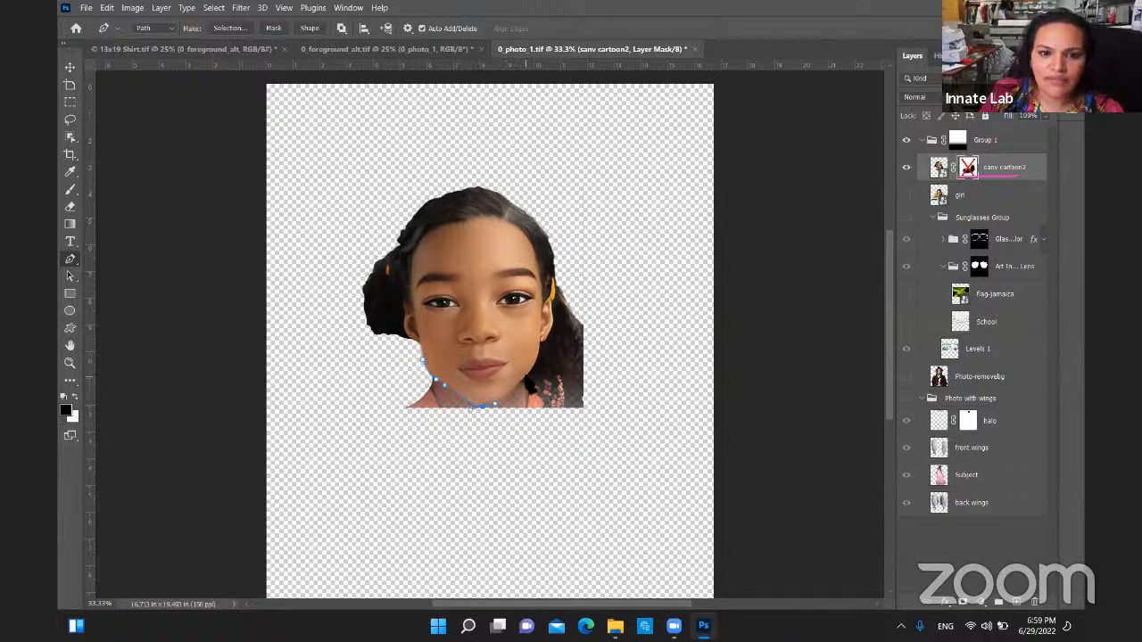
{"action": "left_click", "coordinate": [526, 374]}
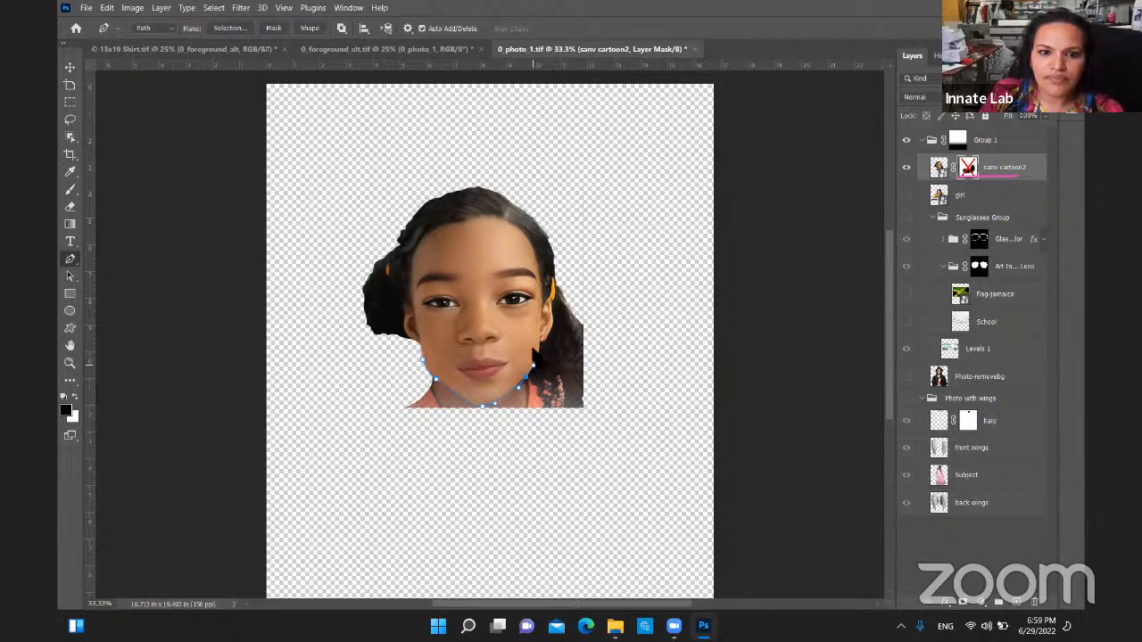
{"action": "left_click", "coordinate": [494, 310]}
{"action": "left_click", "coordinate": [427, 325]}
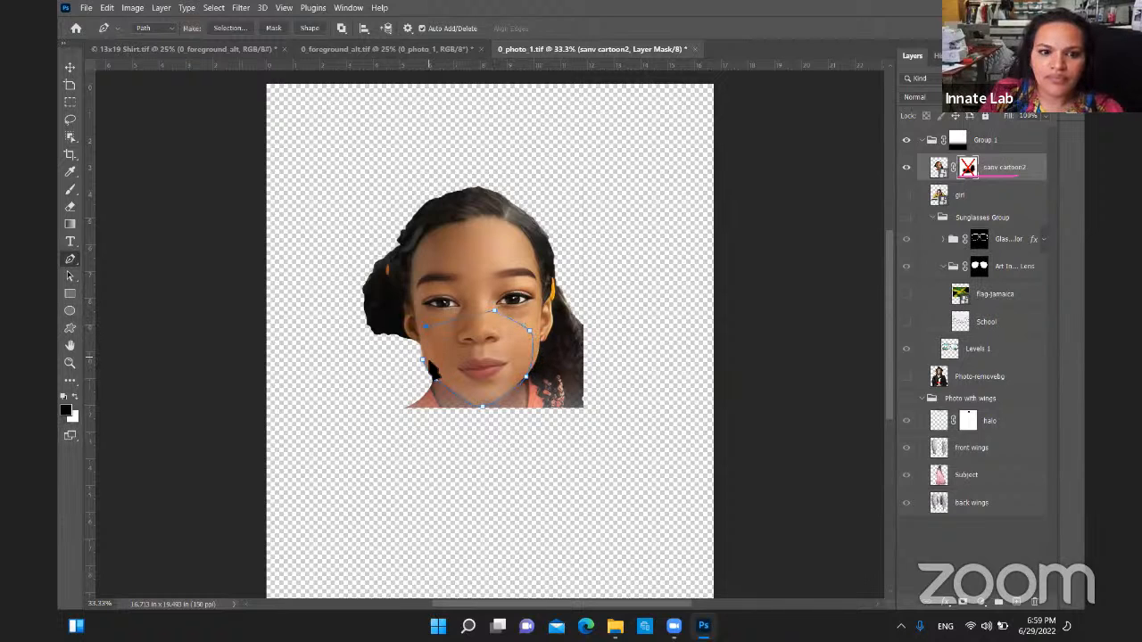
{"action": "left_click", "coordinate": [439, 377]}
Convert the path into a new anti-aliased selection with a 0-pixel feather, and re-enable the portrait's layer mask
{"action": "left_click", "coordinate": [229, 28]}
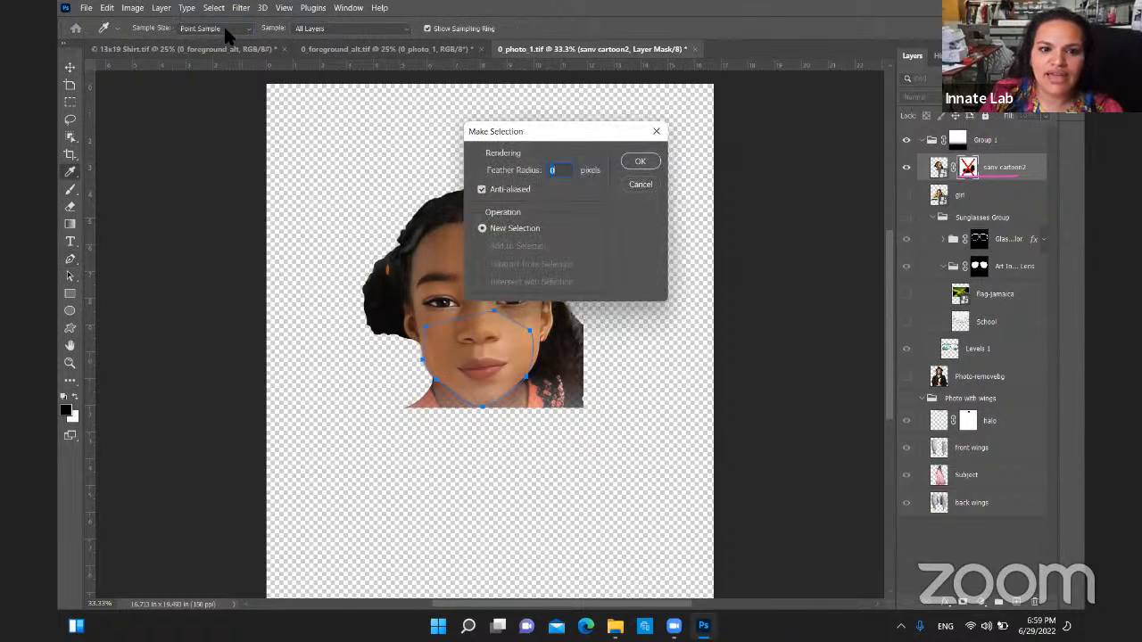
{"action": "left_click", "coordinate": [642, 161]}
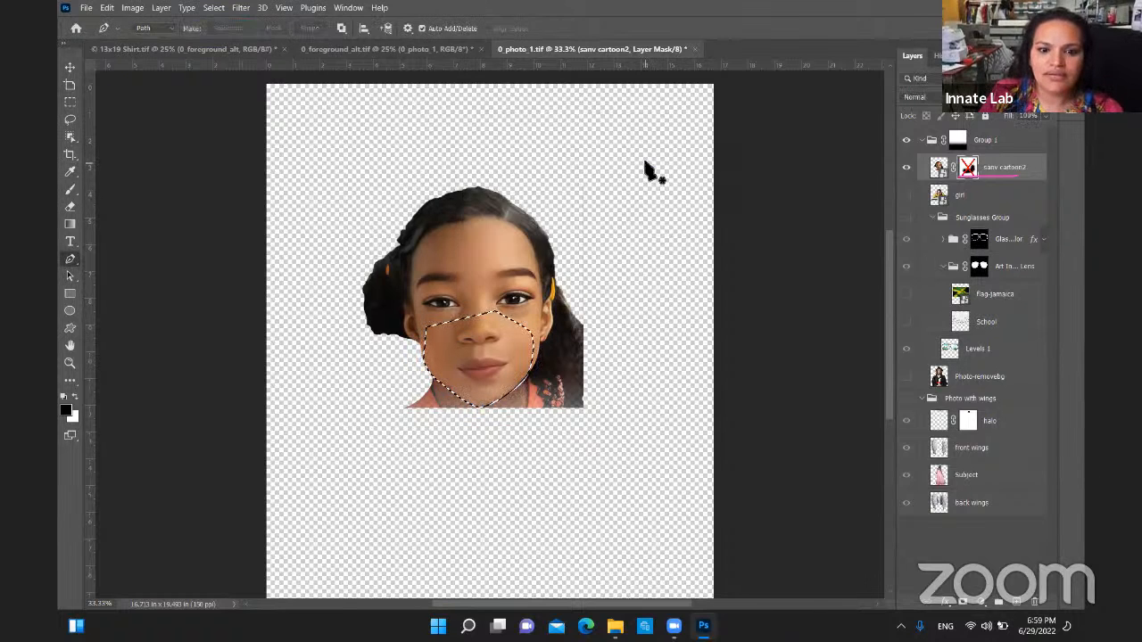
{"action": "left_click", "coordinate": [967, 166], "text": "shift"}
{"action": "right_click", "coordinate": [962, 168]}
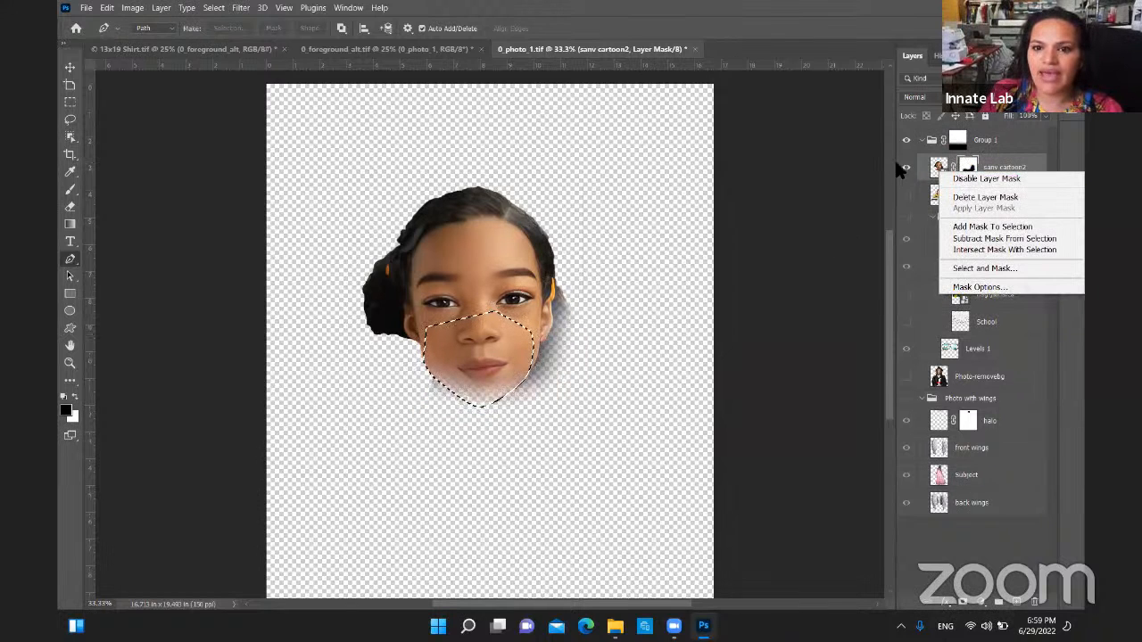
{"action": "left_click", "coordinate": [964, 159]}
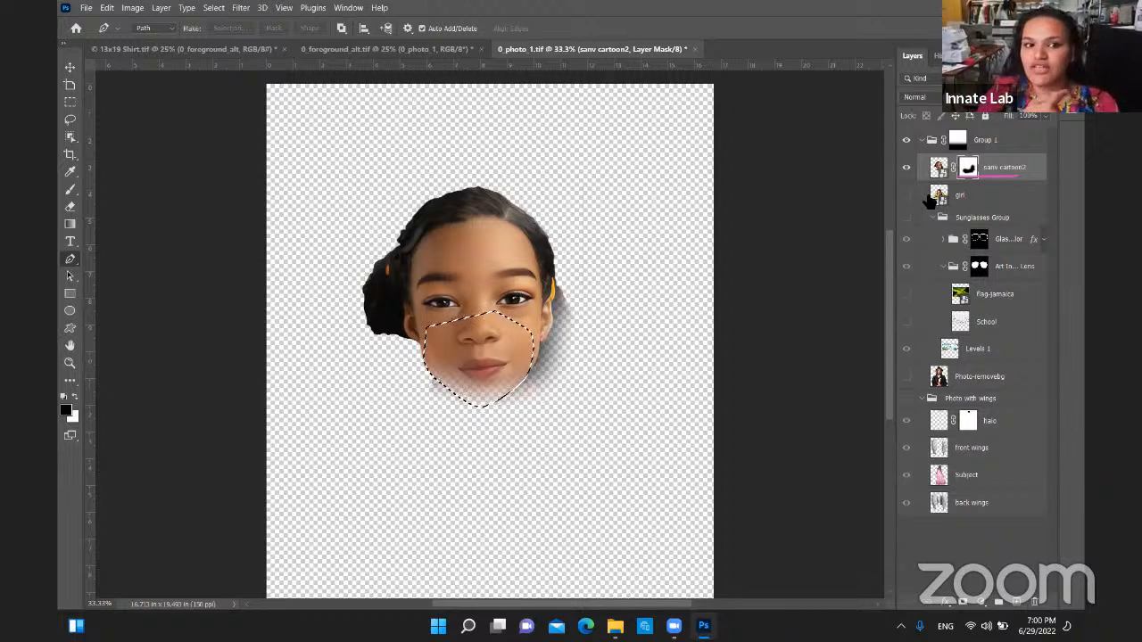
Paint white on the portrait's layer mask inside the selection to restore the chin and jaw with a clean edge, and deselect
{"action": "left_click", "coordinate": [69, 190]}
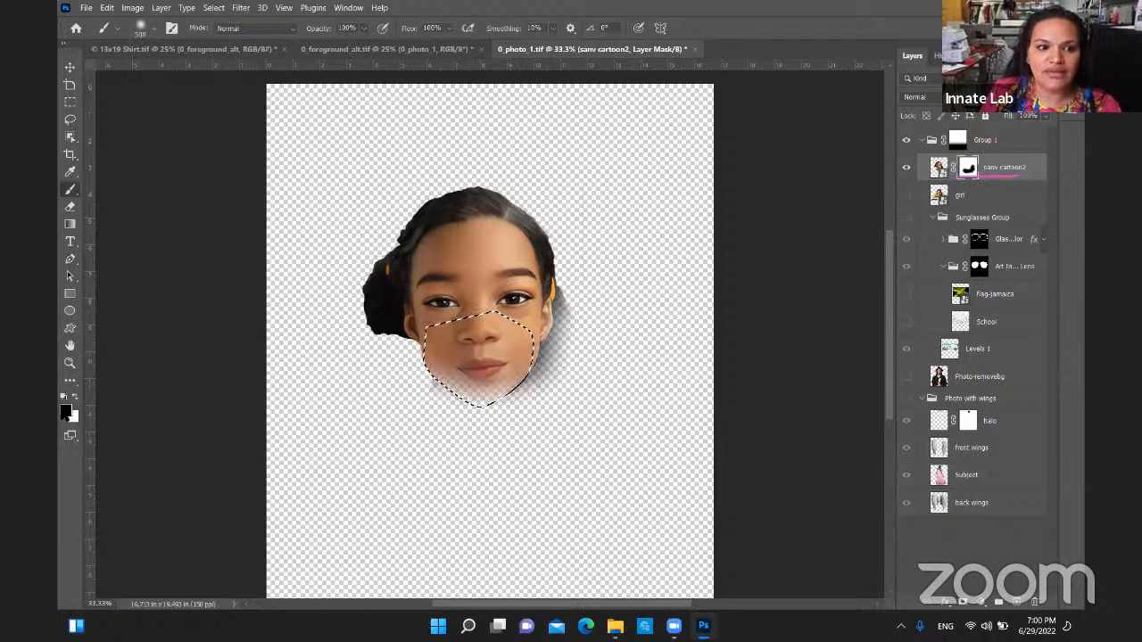
{"action": "left_click", "coordinate": [75, 397]}
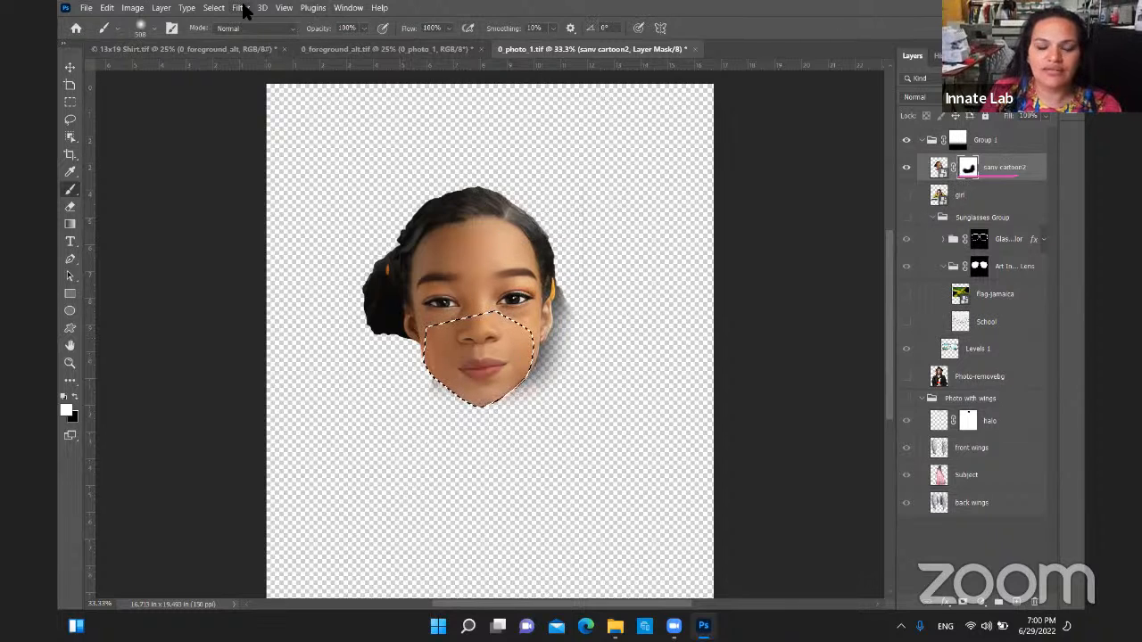
{"action": "key", "text": "ctrl+d"}
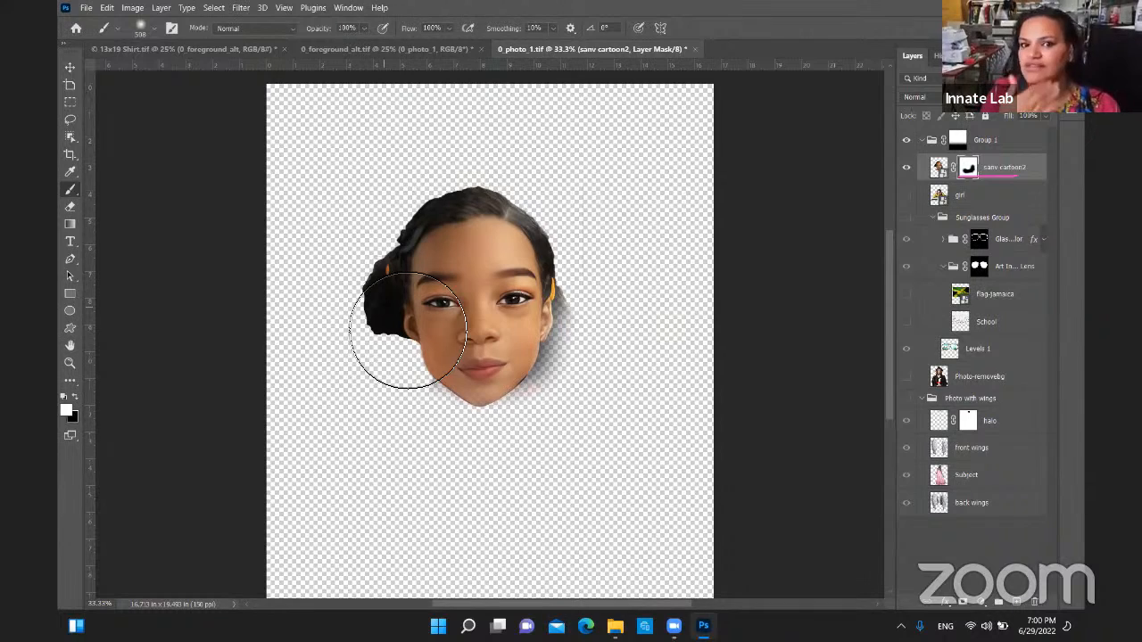
Target the portrait layer's image instead of its mask and save the 0_photo_1.tif smart object
{"action": "left_click", "coordinate": [1017, 172]}
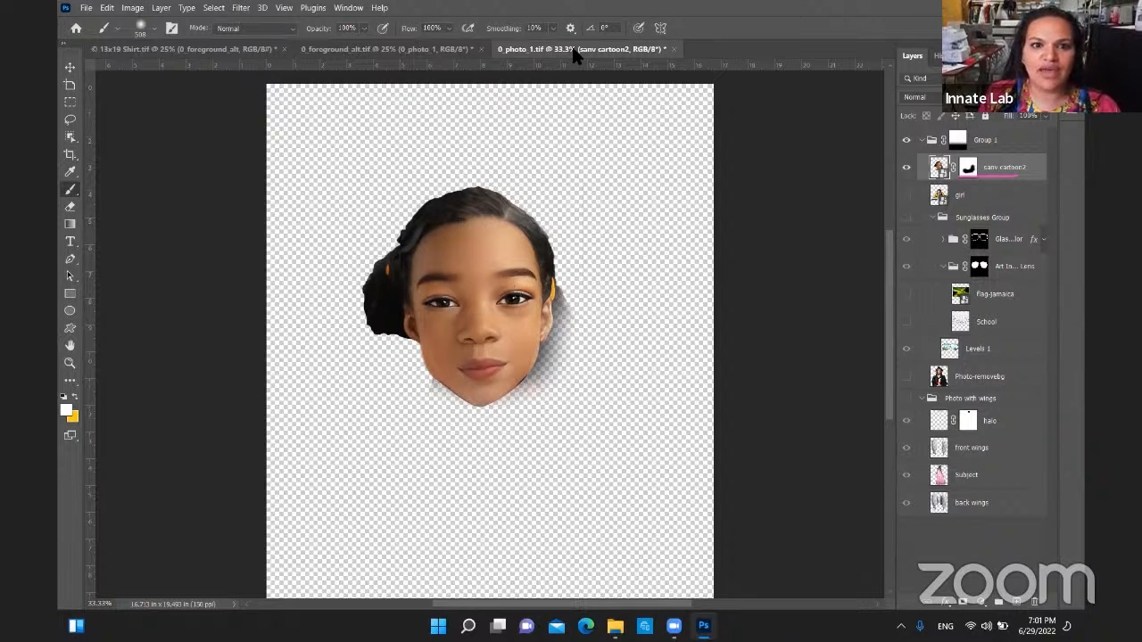
{"action": "left_click", "coordinate": [85, 9]}
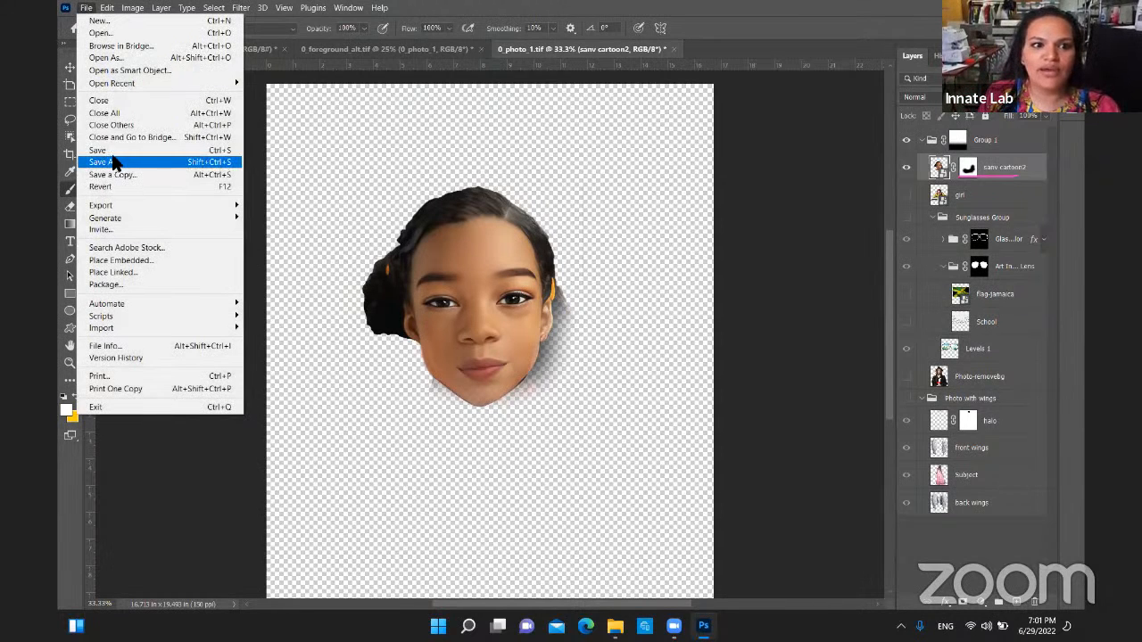
{"action": "left_click", "coordinate": [100, 150]}
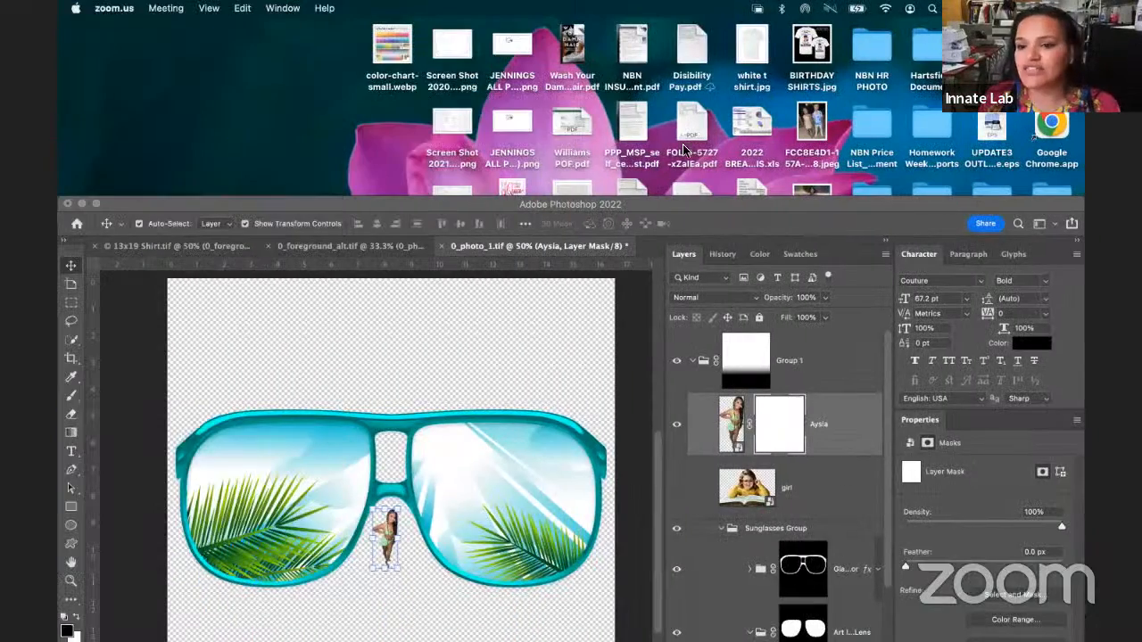
Enlarge the Photoshop window on the shared Mac desktop so it fills the screen
{"action": "left_click", "coordinate": [704, 199]}
{"action": "left_click_drag", "start_coordinate": [704, 161], "coordinate": [629, 228]}
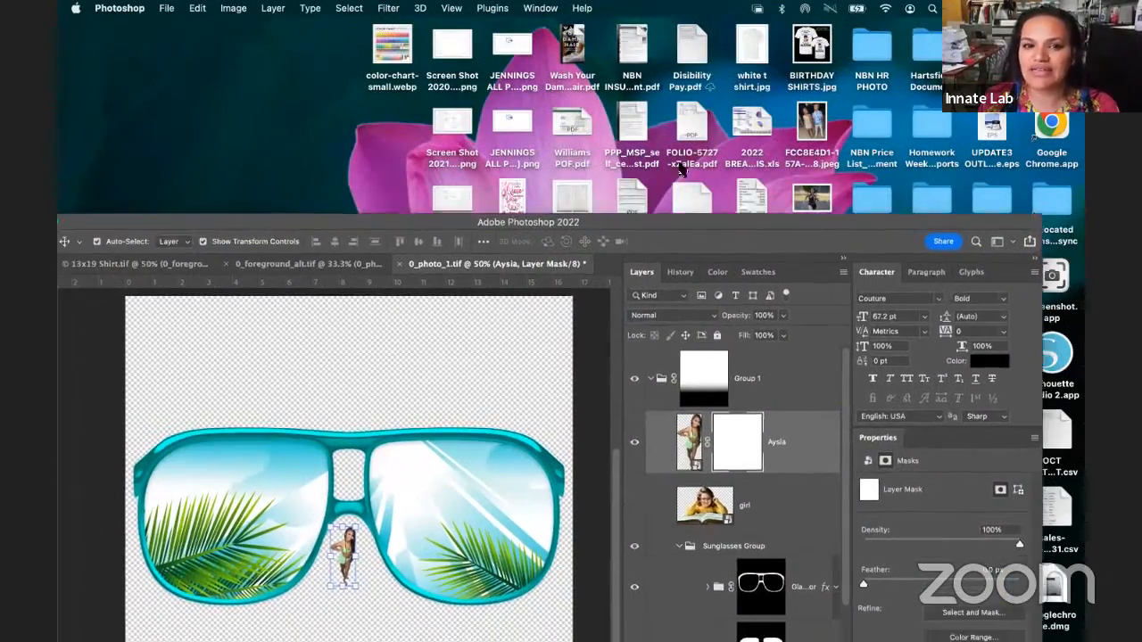
{"action": "double_click", "coordinate": [680, 221]}
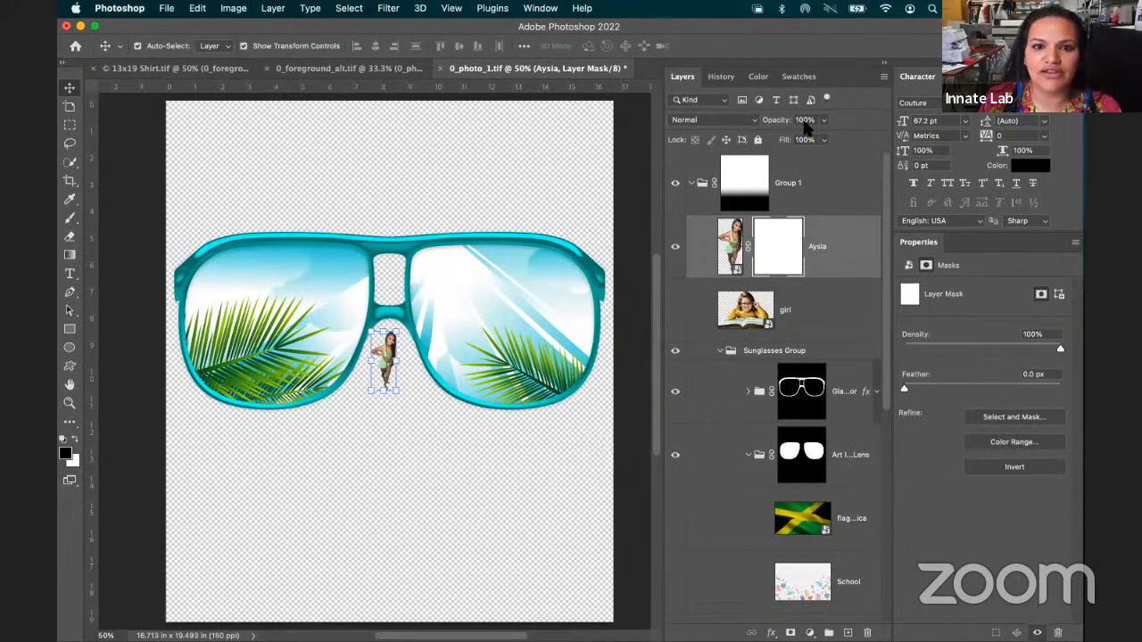
Try to enlarge the small photo of the woman by stretching its top edge upward
{"action": "scroll", "coordinate": [471, 276], "scroll_direction": "down", "scroll_amount": 3}
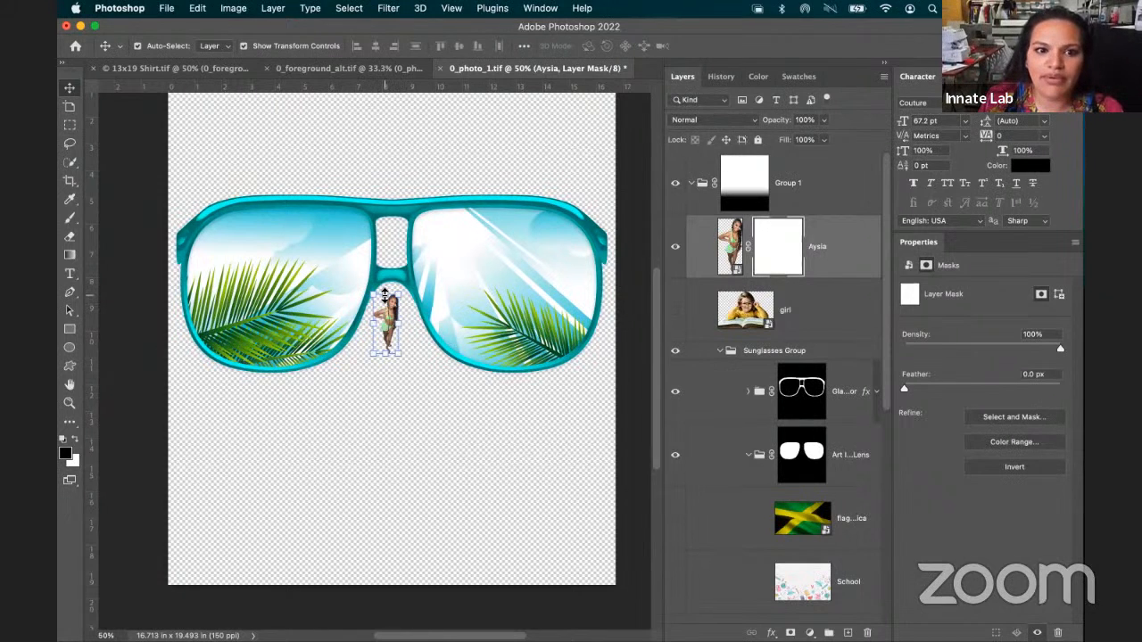
{"action": "left_click", "coordinate": [388, 285]}
{"action": "left_click_drag", "start_coordinate": [388, 285], "coordinate": [387, 149]}
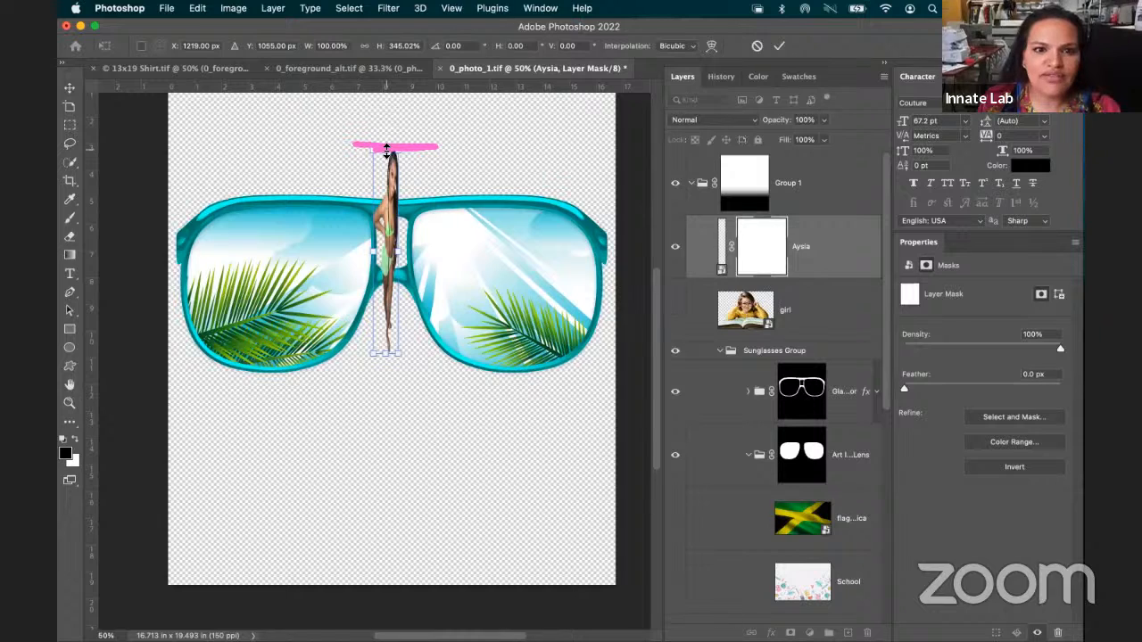
{"action": "key", "text": "super+z"}
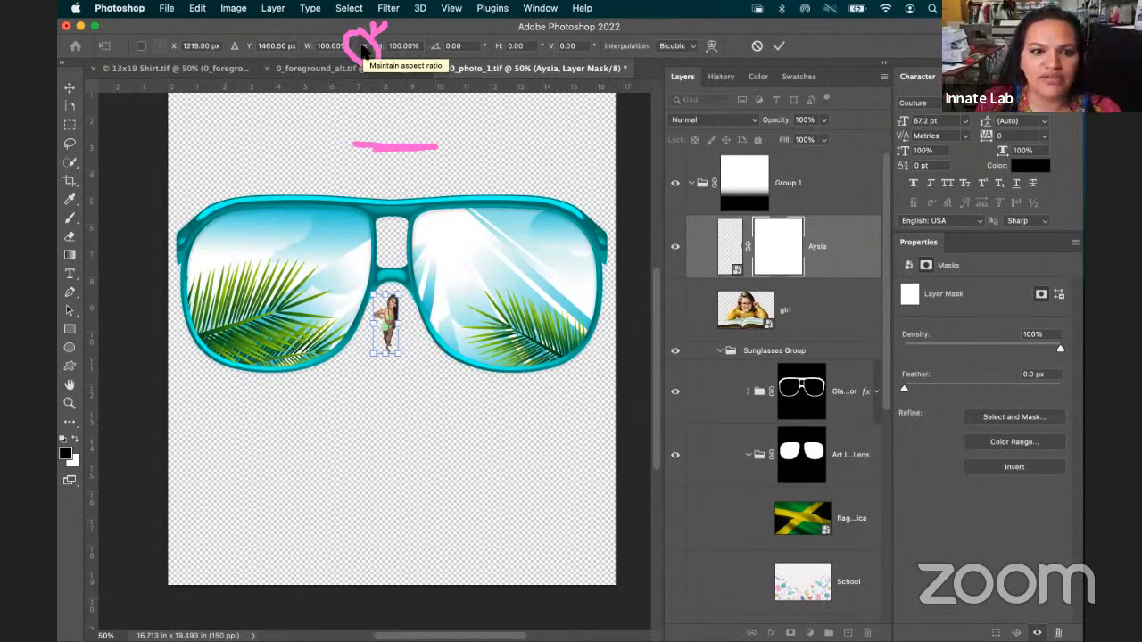
Maintain the aspect ratio and scale the woman's photo to about 602%, extending it above and below the sunglasses
{"action": "left_click", "coordinate": [364, 46]}
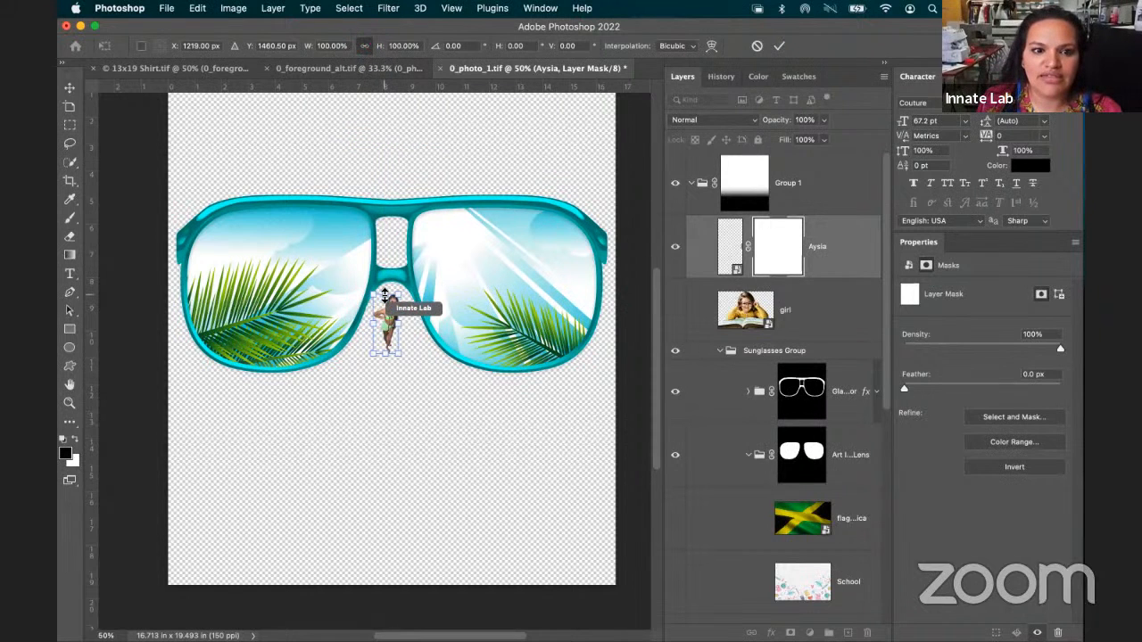
{"action": "left_click_drag", "start_coordinate": [387, 295], "coordinate": [384, 143]}
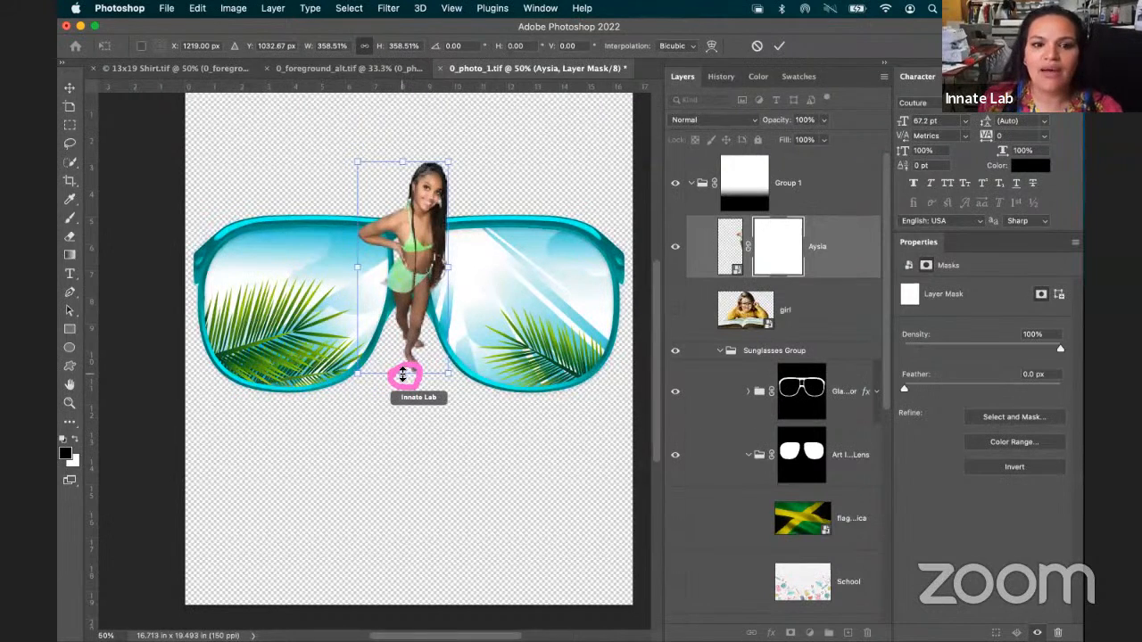
{"action": "left_click_drag", "start_coordinate": [402, 376], "coordinate": [404, 517]}
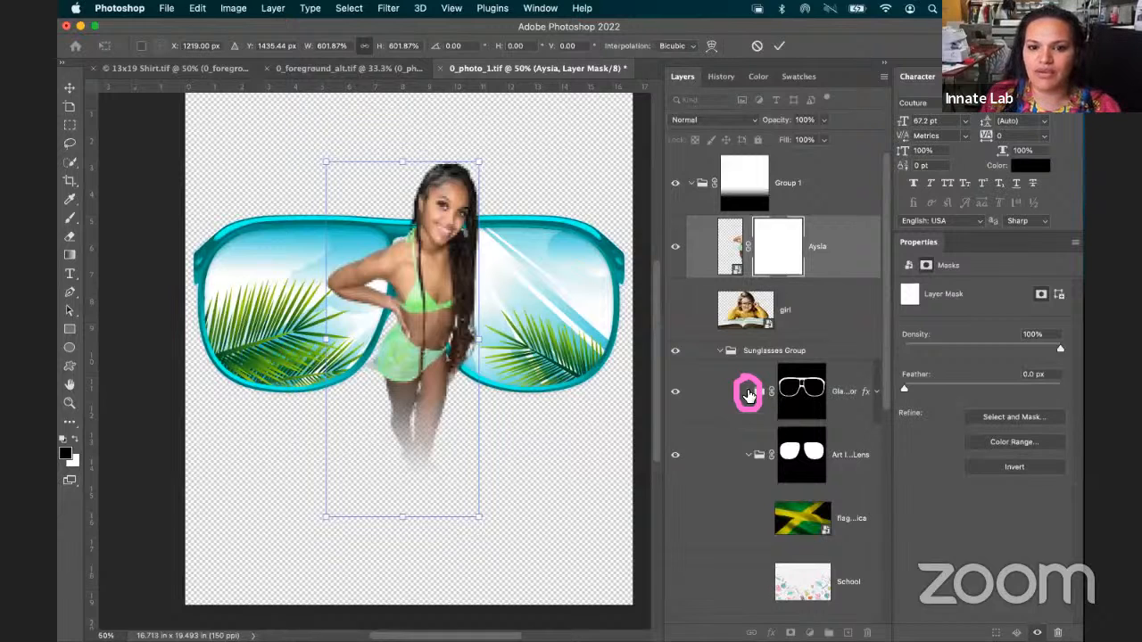
Apply the photo's scaling, expand the Glasses Color group to show its color layers, and activate the Eyedropper tool
{"action": "left_click", "coordinate": [748, 395]}
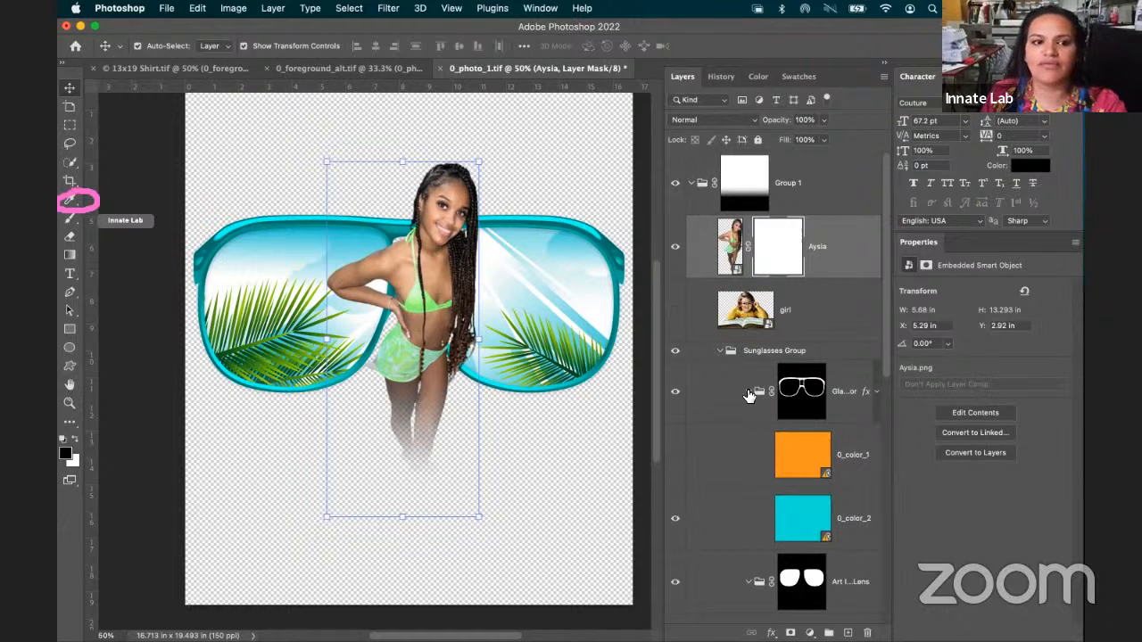
{"action": "left_click", "coordinate": [72, 202]}
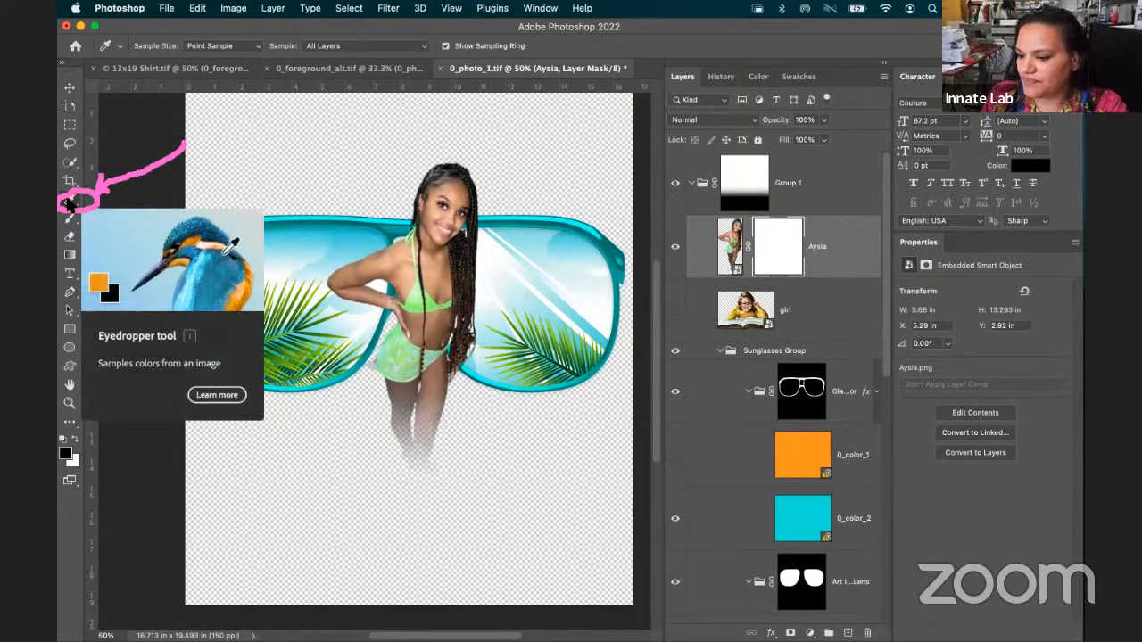
{"action": "right_click", "coordinate": [71, 202]}
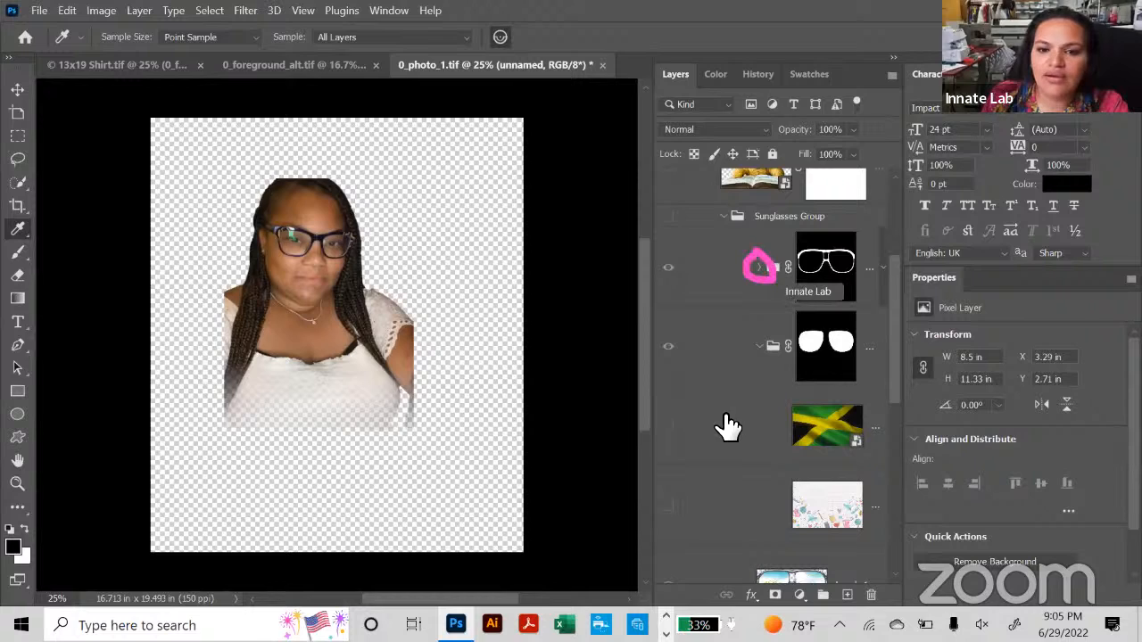
In the other shared 0_photo_1.tif document, expand the Glasses Color group and widen the layer list until the layer names are readable
{"action": "left_click", "coordinate": [764, 269]}
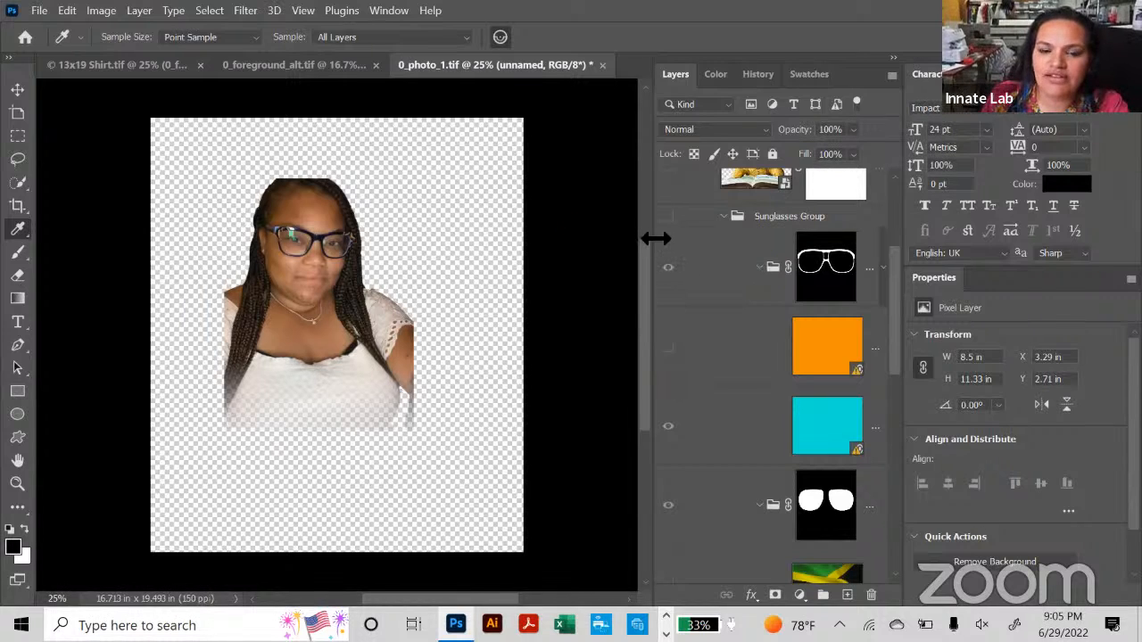
{"action": "left_click_drag", "start_coordinate": [656, 238], "coordinate": [570, 247]}
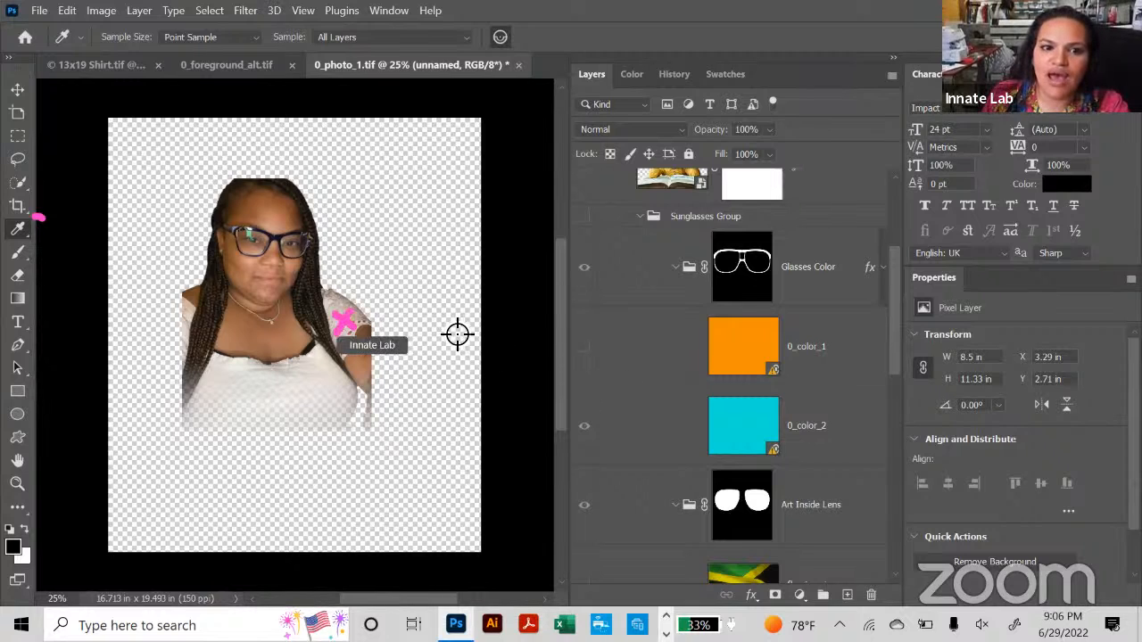
Sample the cream color (#dcd5c8) from the woman's lace sleeve and open the foreground Color Picker, moved clear of the webcam overlay
{"action": "left_click", "coordinate": [349, 328]}
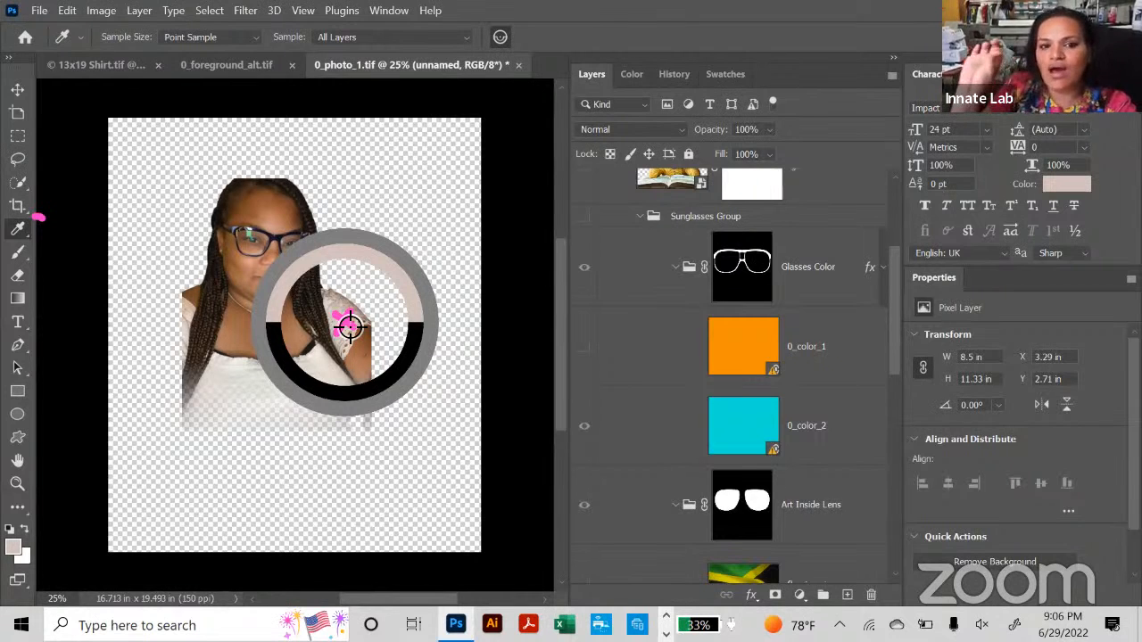
{"action": "mouse_move", "coordinate": [349, 327]}
{"action": "left_mouse_down"}
{"action": "mouse_move", "coordinate": [334, 398]}
{"action": "mouse_move", "coordinate": [311, 411]}
{"action": "mouse_move", "coordinate": [339, 375]}
{"action": "mouse_move", "coordinate": [346, 326]}
{"action": "mouse_move", "coordinate": [350, 341]}
{"action": "left_mouse_up"}
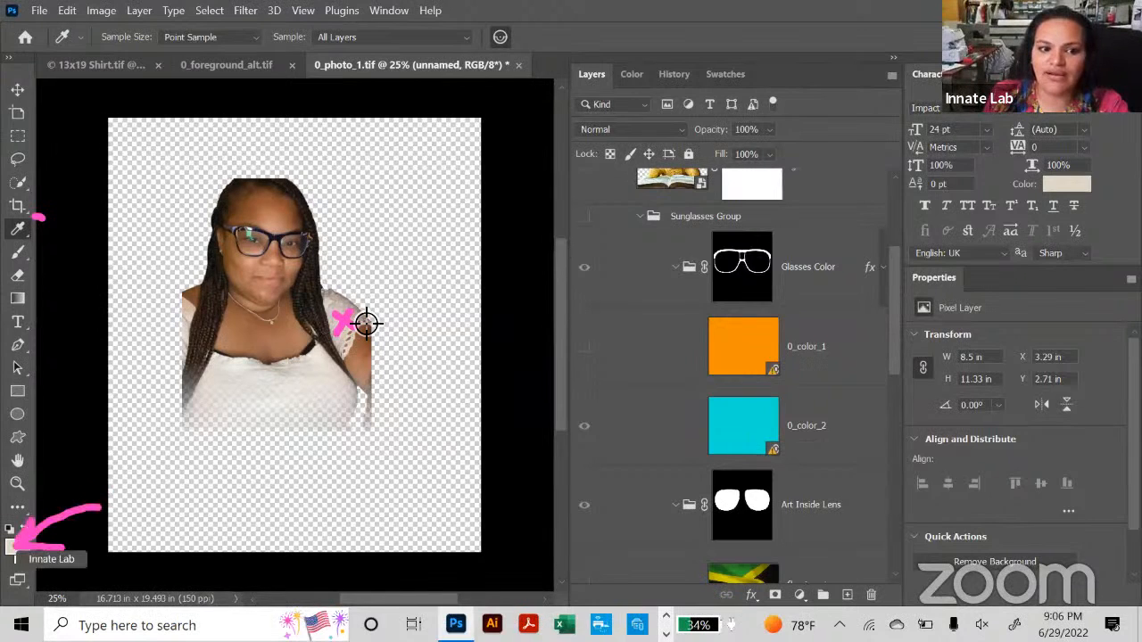
{"action": "left_click", "coordinate": [21, 553]}
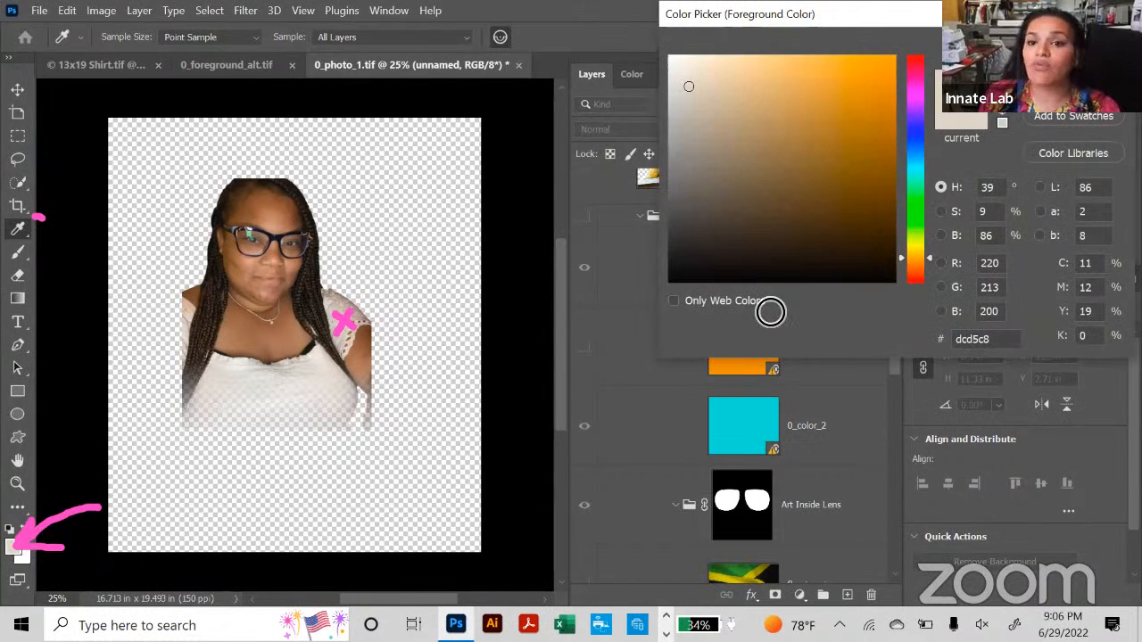
{"action": "key", "text": "Tab"}
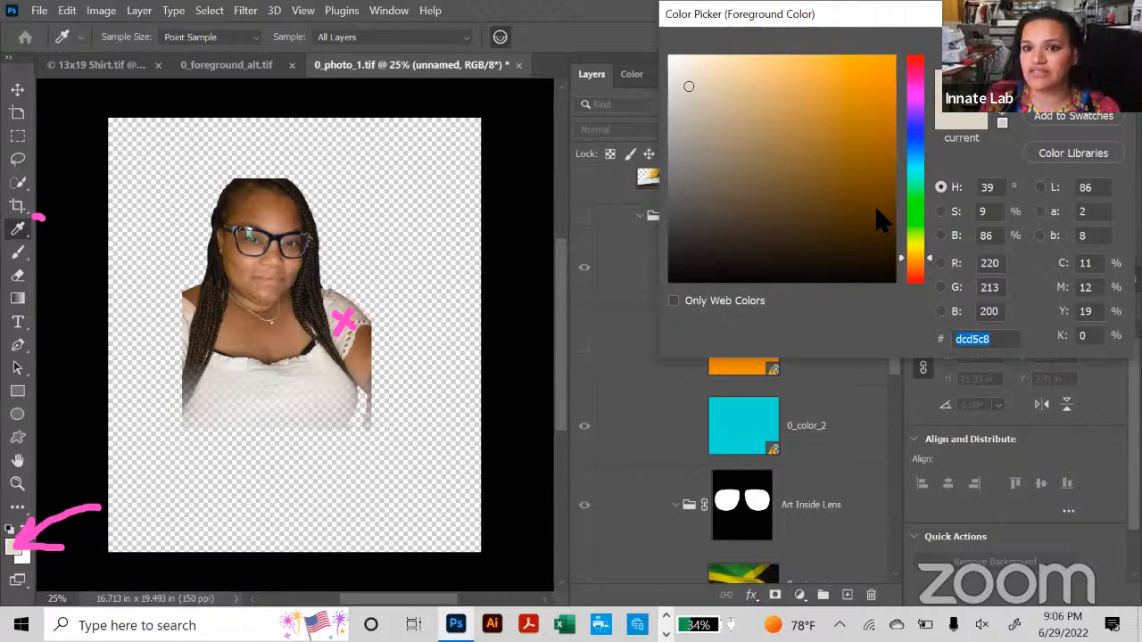
{"action": "left_click_drag", "start_coordinate": [990, 18], "coordinate": [755, 48]}
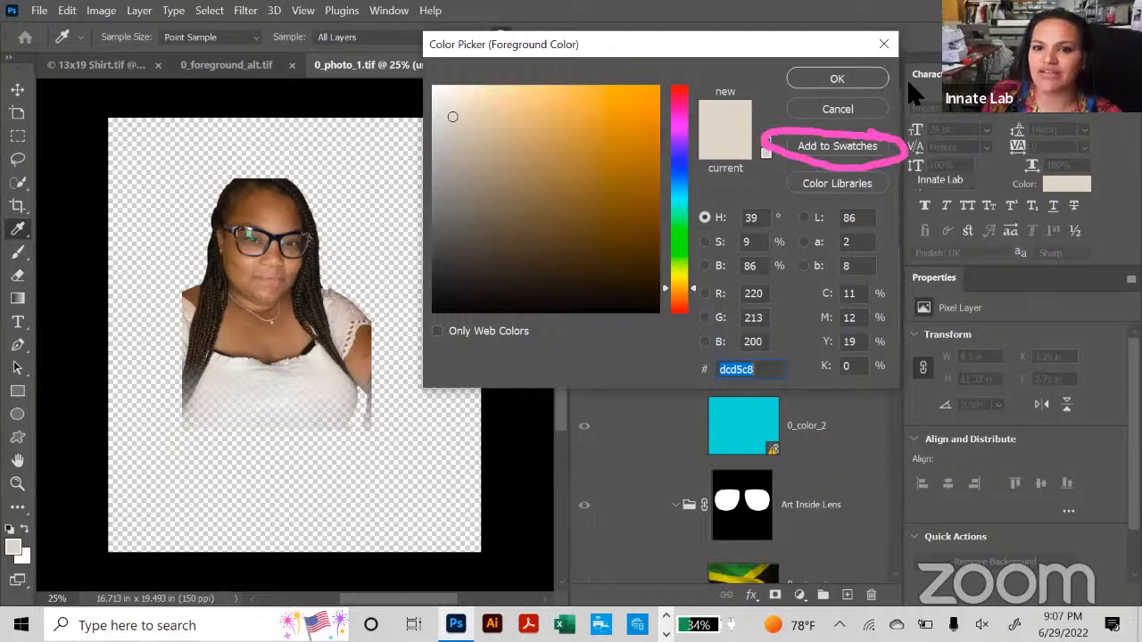
Save the sampled cream color as a swatch named 1 without adding it to the current library
{"action": "left_click", "coordinate": [815, 144]}
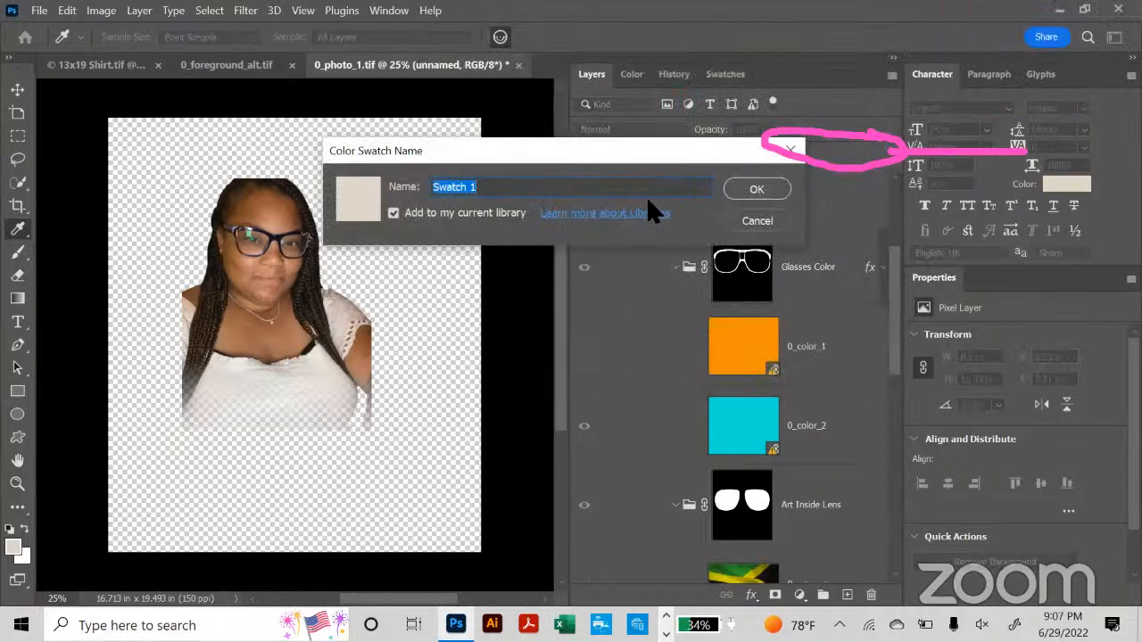
{"action": "left_click", "coordinate": [472, 189]}
{"action": "key", "text": "BackSpace"}
{"action": "key", "text": "BackSpace"}
{"action": "key", "text": "BackSpace"}
{"action": "key", "text": "BackSpace"}
{"action": "key", "text": "BackSpace"}
{"action": "key", "text": "BackSpace"}
{"action": "key", "text": "BackSpace"}
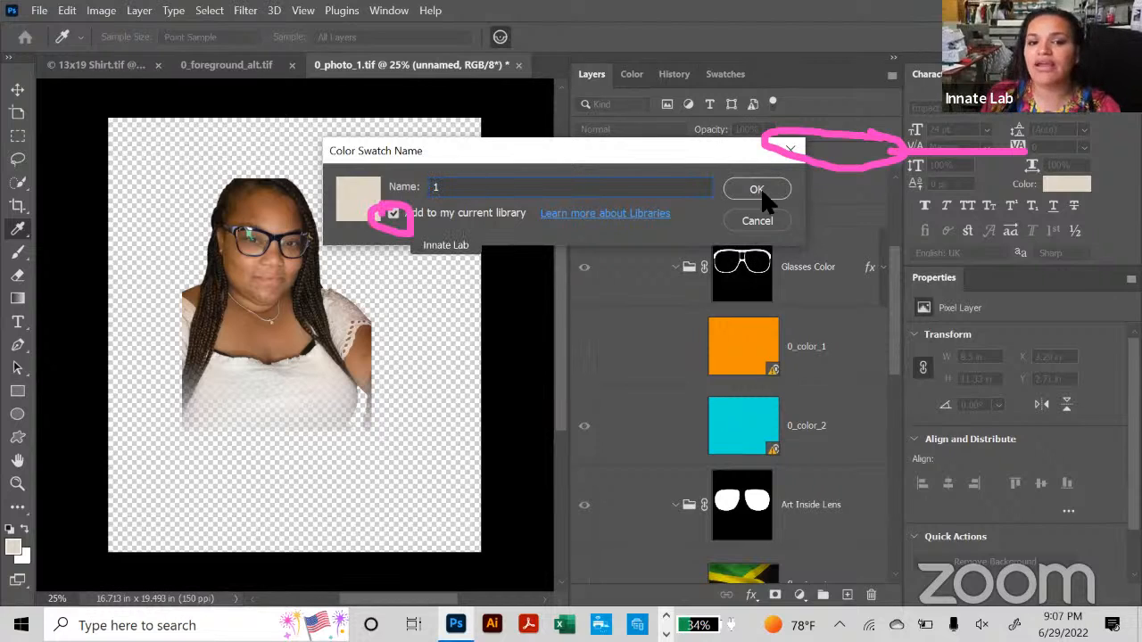
{"action": "left_click", "coordinate": [390, 214]}
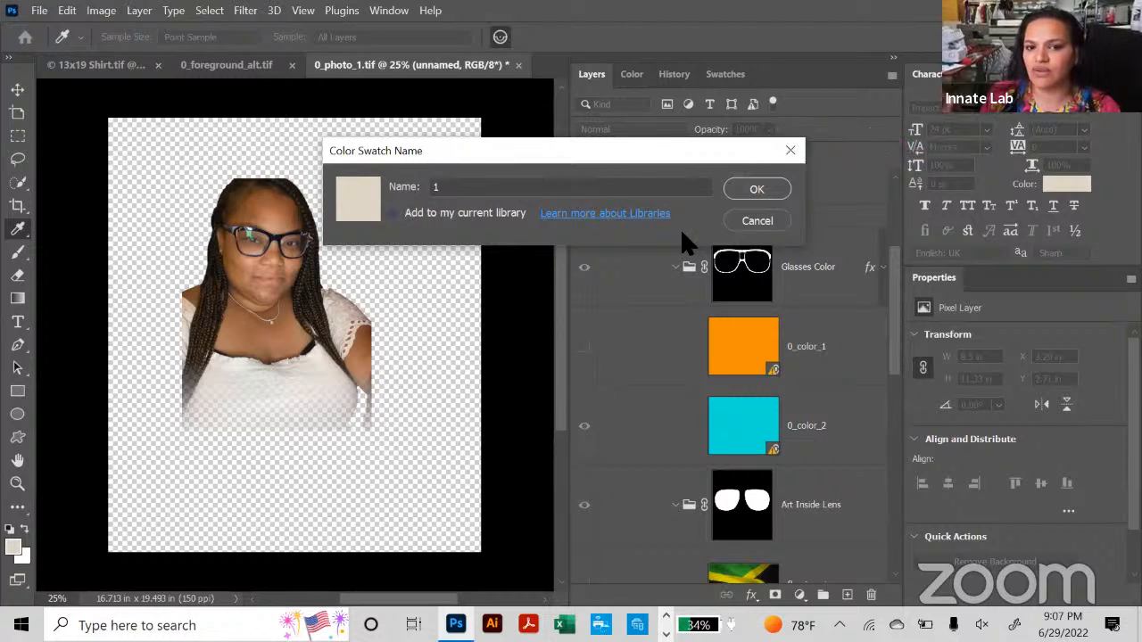
{"action": "left_click", "coordinate": [755, 188]}
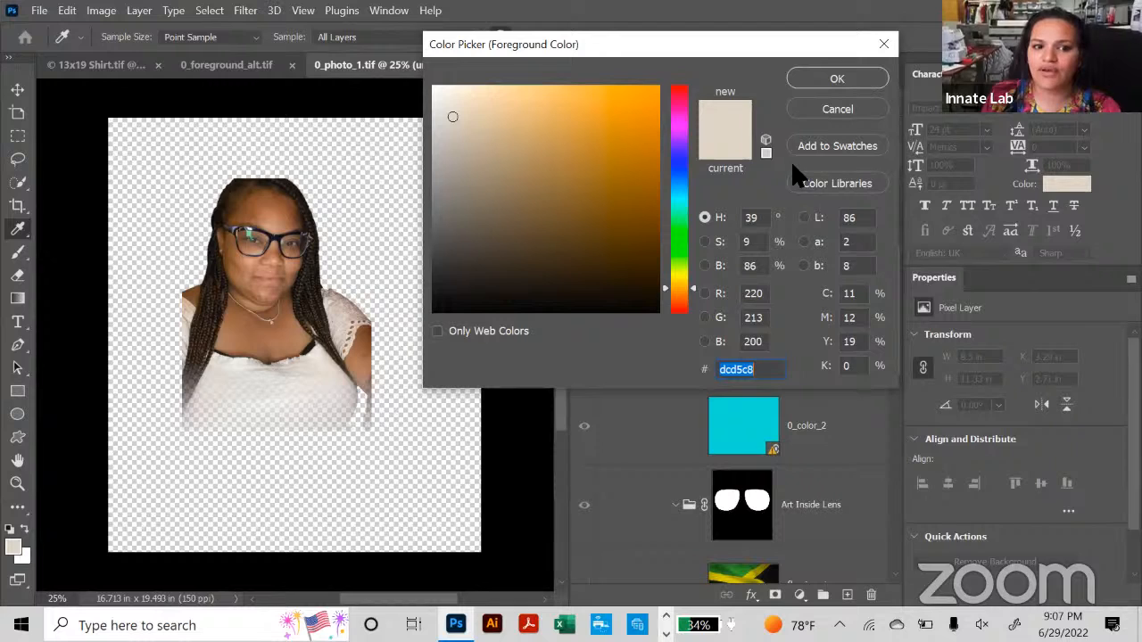
Sample the brown skin tone (#a07355) on the woman's chest, save it as swatch 2 outside the current library, and cancel the Color Picker
{"action": "left_click", "coordinate": [294, 344]}
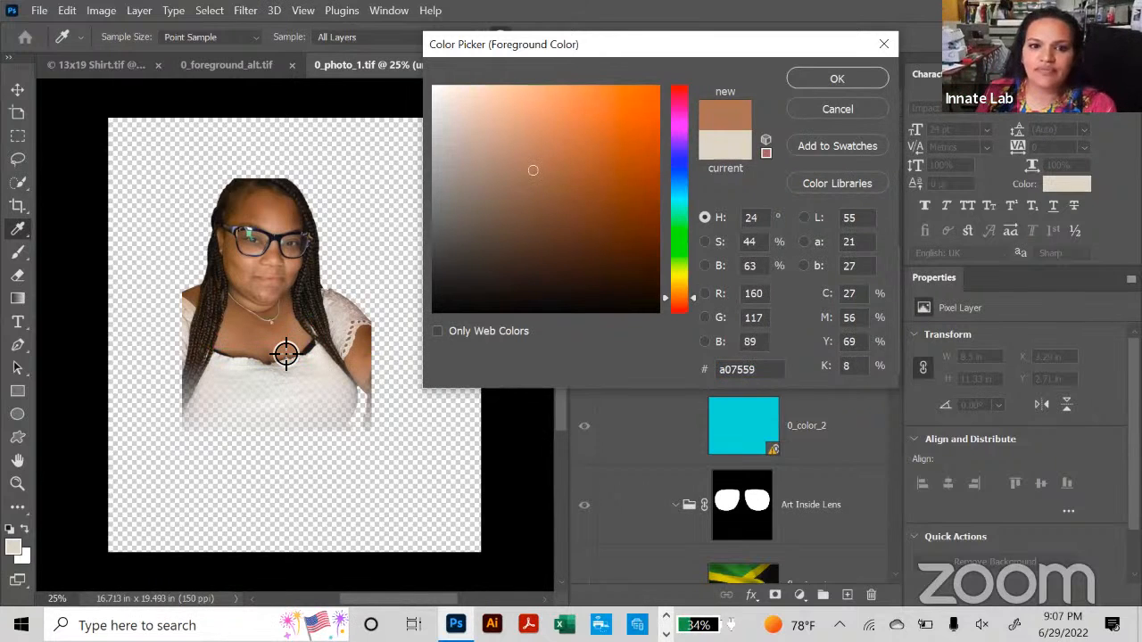
{"action": "mouse_move", "coordinate": [285, 355]}
{"action": "left_mouse_down"}
{"action": "mouse_move", "coordinate": [270, 344]}
{"action": "mouse_move", "coordinate": [280, 339]}
{"action": "left_mouse_up"}
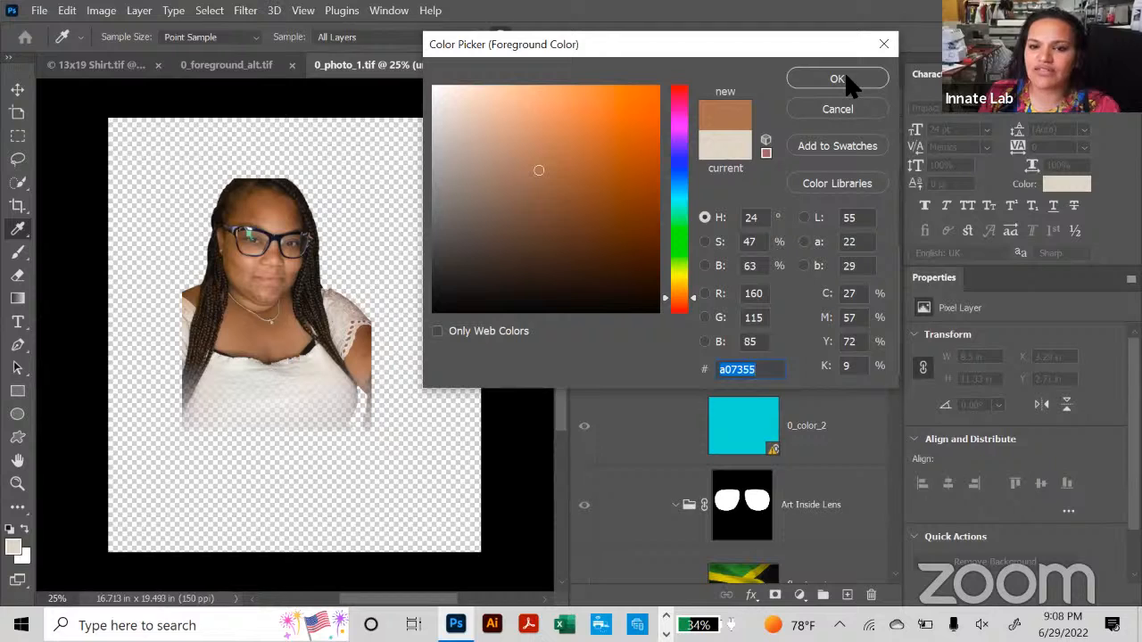
{"action": "left_click", "coordinate": [832, 144]}
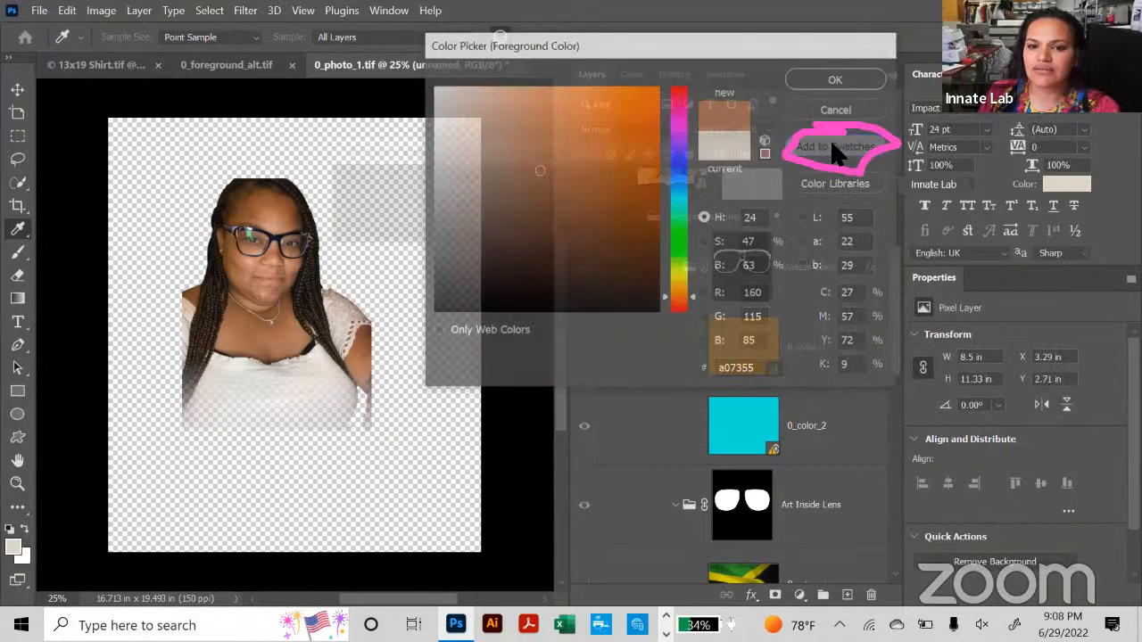
{"action": "left_click", "coordinate": [471, 190]}
{"action": "key", "text": "BackSpace"}
{"action": "key", "text": "BackSpace"}
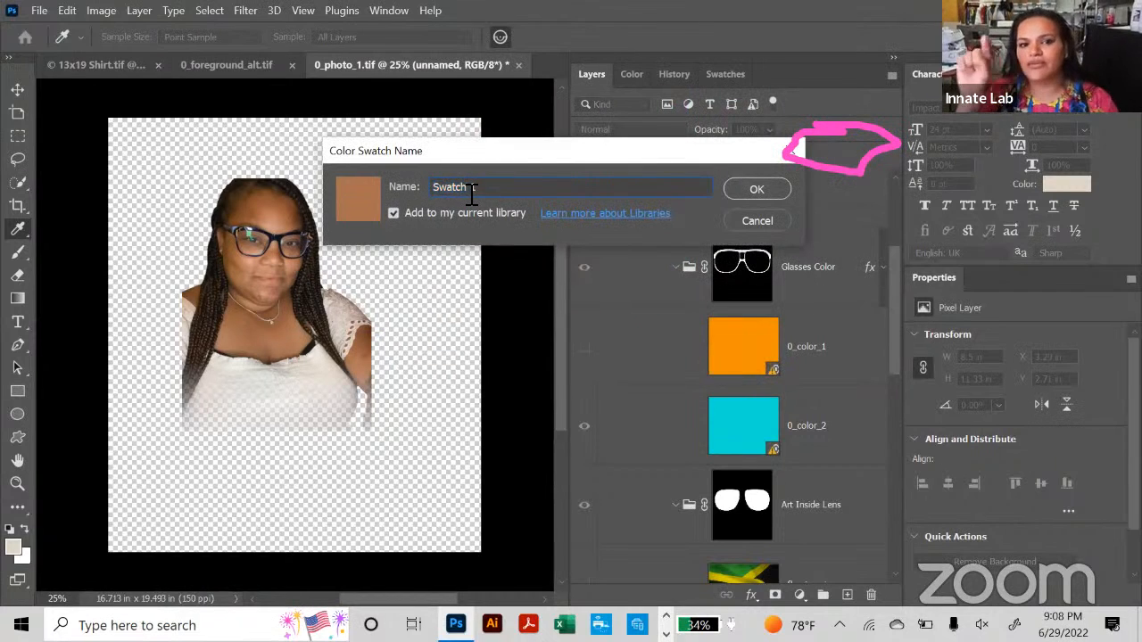
{"action": "key", "text": "BackSpace"}
{"action": "key", "text": "BackSpace"}
{"action": "key", "text": "BackSpace"}
{"action": "key", "text": "BackSpace"}
{"action": "key", "text": "BackSpace"}
{"action": "key", "text": "BackSpace"}
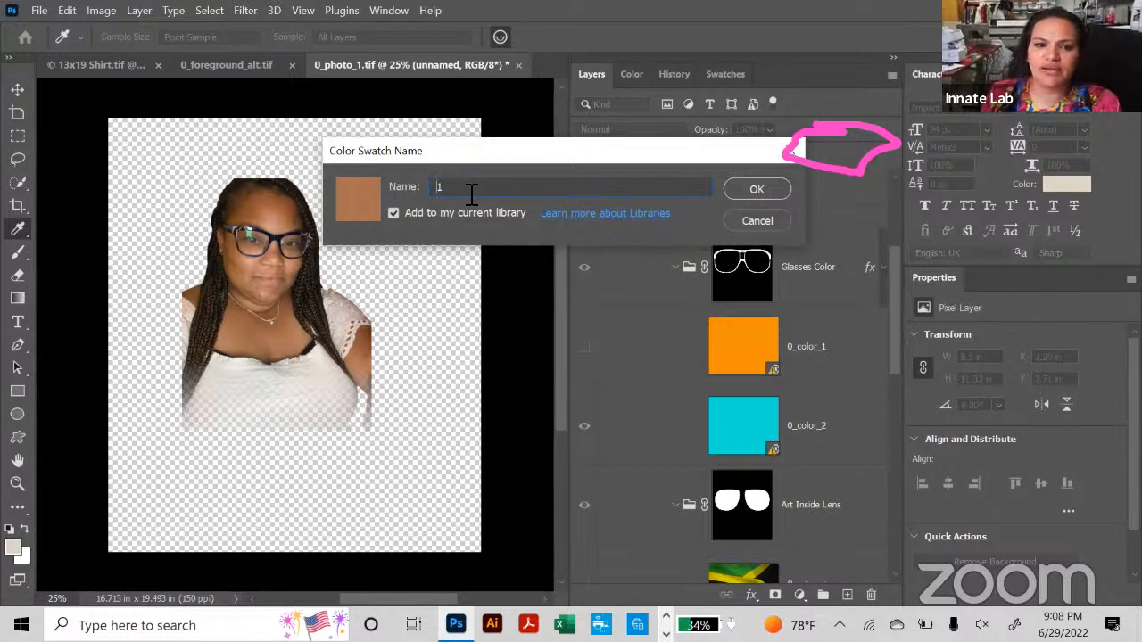
{"action": "key", "text": "BackSpace"}
{"action": "type", "text": "2"}
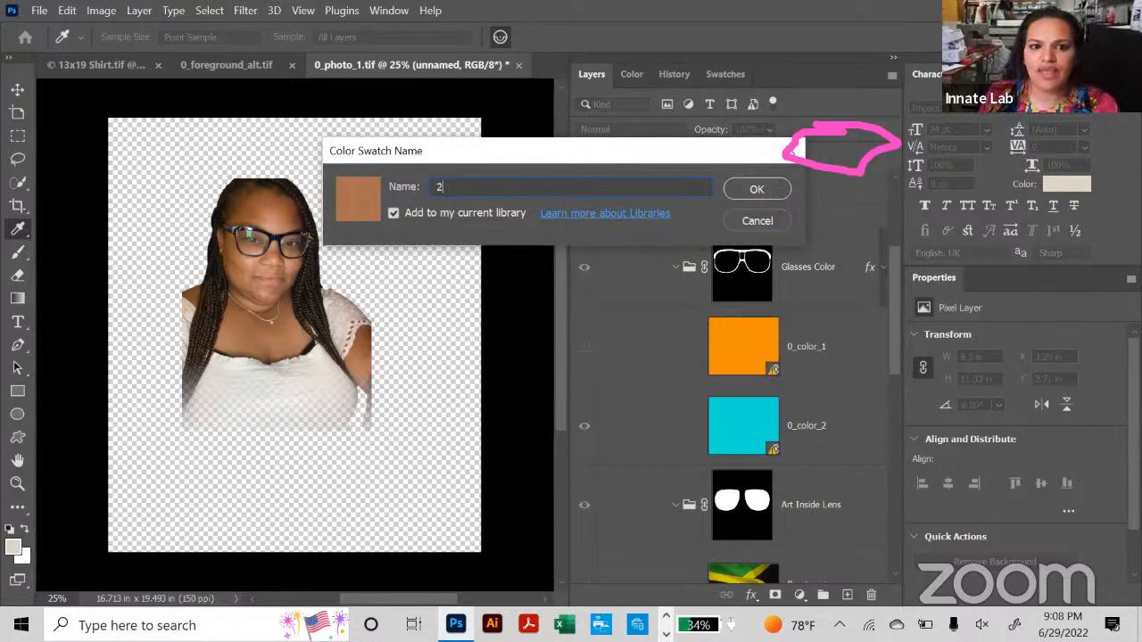
{"action": "left_click", "coordinate": [392, 211]}
{"action": "left_click", "coordinate": [764, 184]}
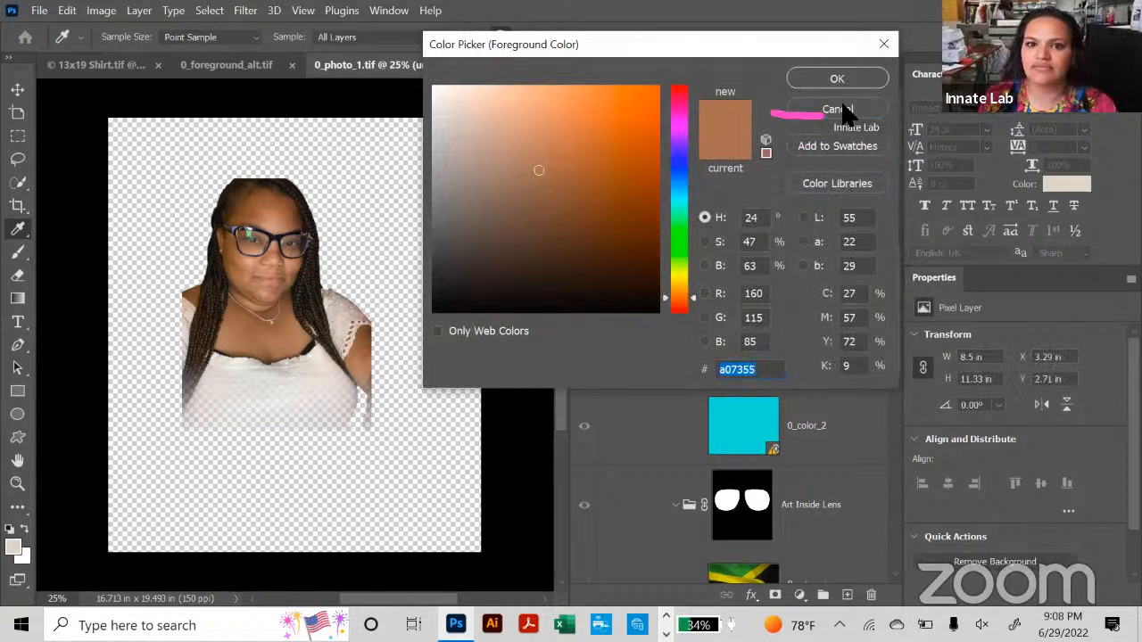
{"action": "left_click", "coordinate": [836, 108]}
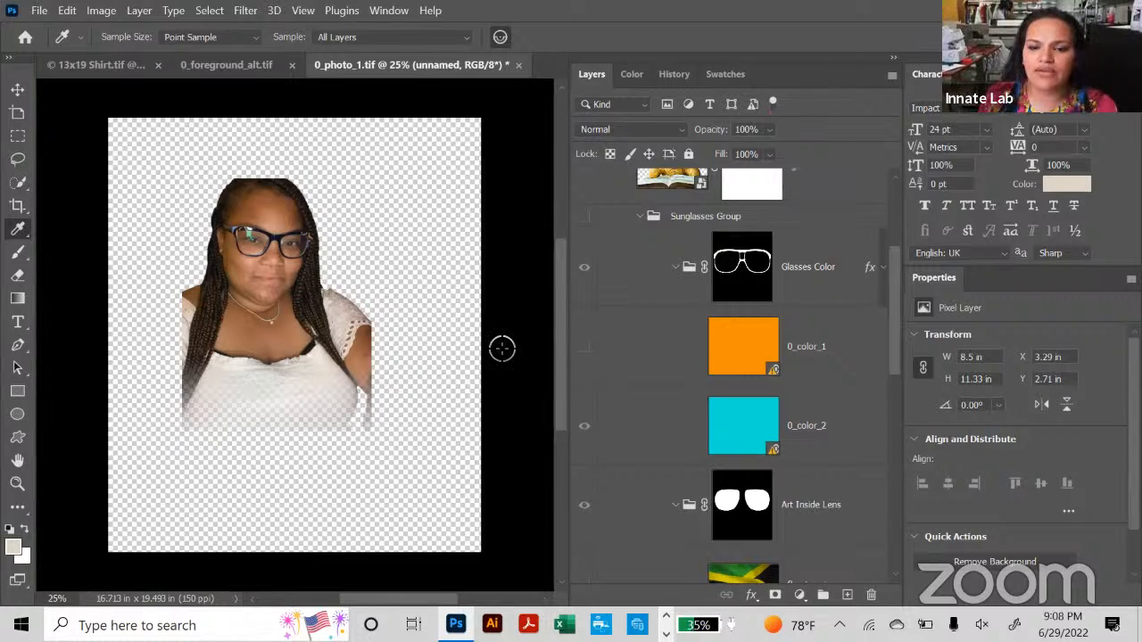
Bring the woman's photo layer, unnamed, inside Group 1 back into view in the layer stack
{"action": "left_click_drag", "start_coordinate": [891, 339], "coordinate": [894, 265]}
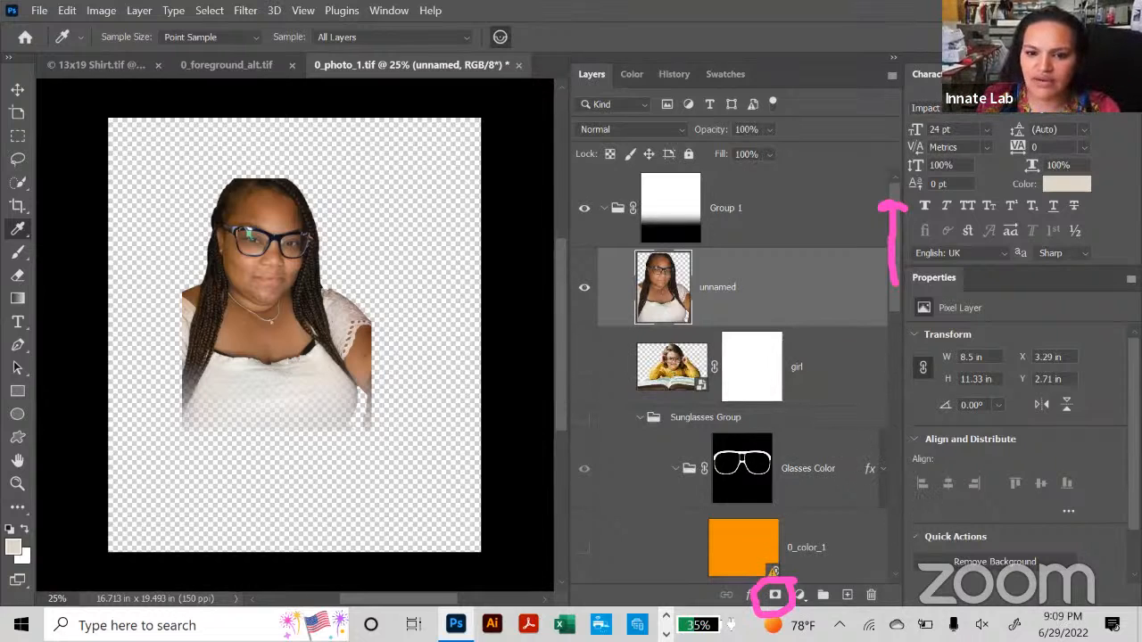
Add a layer mask to the unnamed portrait layer and activate the Brush tool for painting on it
{"action": "left_click", "coordinate": [775, 595]}
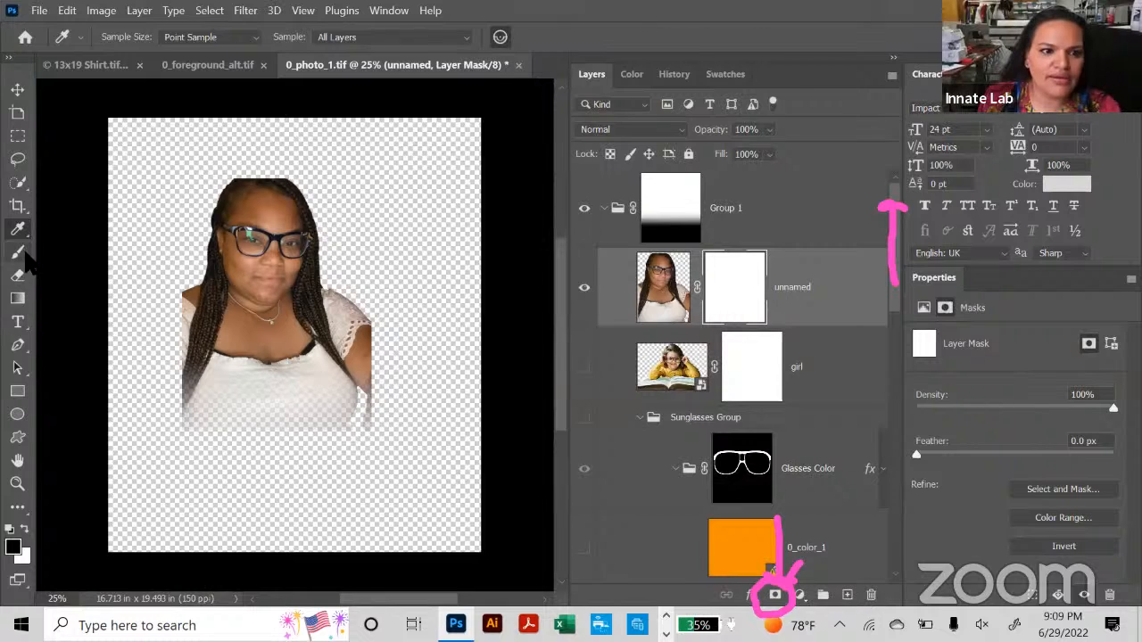
{"action": "left_click", "coordinate": [21, 253]}
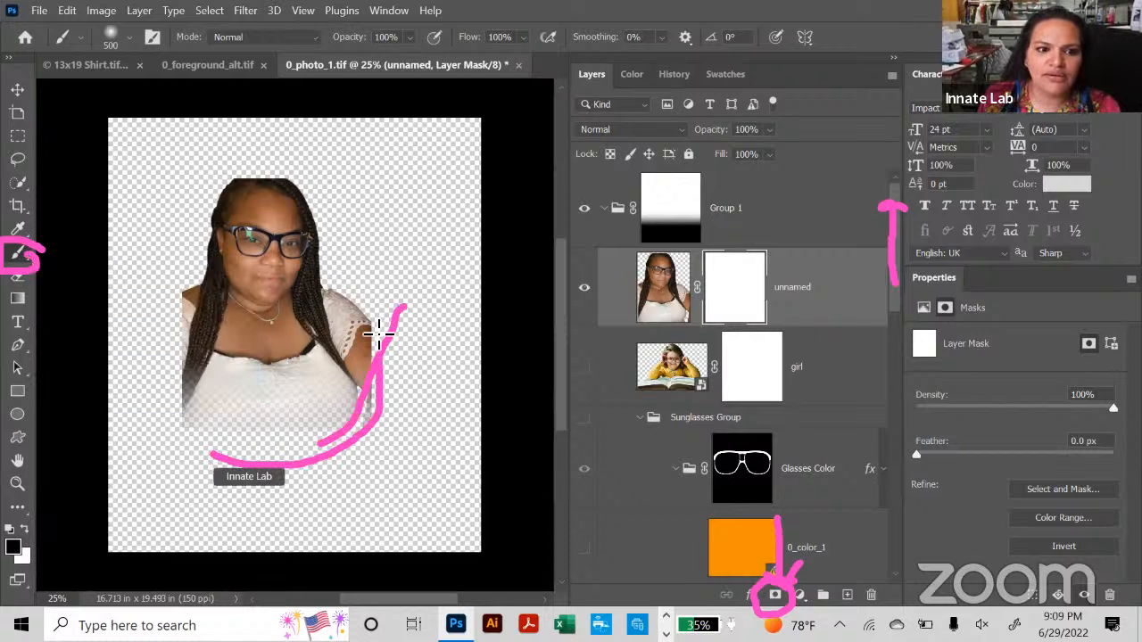
{"action": "left_click", "coordinate": [377, 380]}
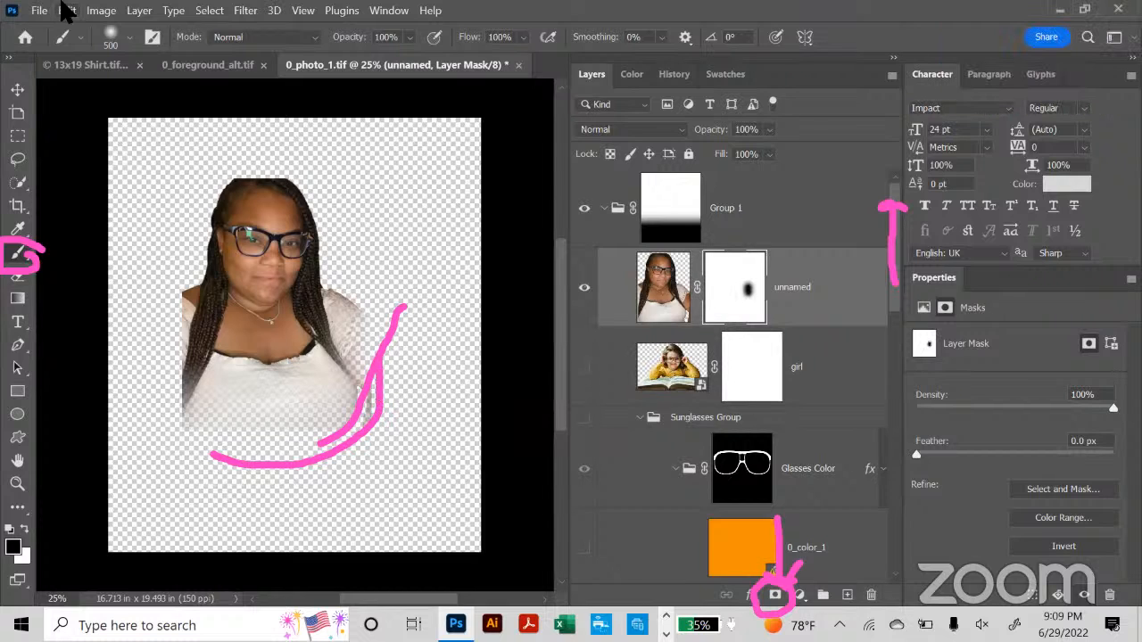
{"action": "left_click", "coordinate": [67, 10]}
{"action": "left_click", "coordinate": [99, 26]}
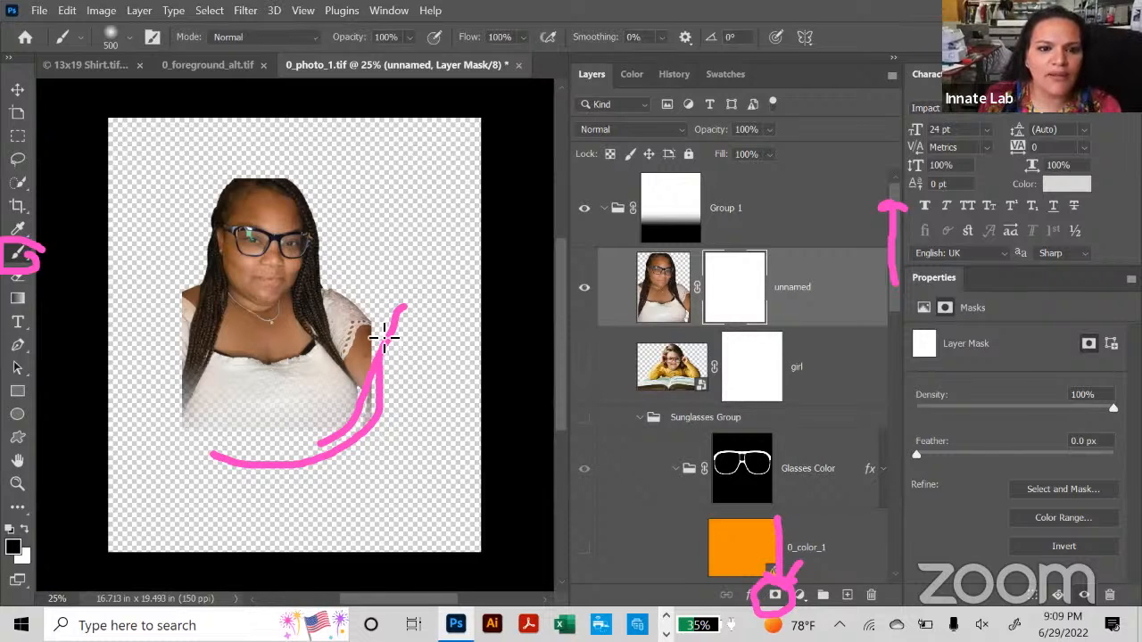
Paint black on the portrait's layer mask along both sides and the lower edge to fade out the hard borders
{"action": "mouse_move", "coordinate": [383, 337]}
{"action": "left_mouse_down"}
{"action": "mouse_move", "coordinate": [188, 441]}
{"action": "mouse_move", "coordinate": [177, 434]}
{"action": "mouse_move", "coordinate": [162, 464]}
{"action": "mouse_move", "coordinate": [149, 425]}
{"action": "mouse_move", "coordinate": [152, 348]}
{"action": "left_mouse_up"}
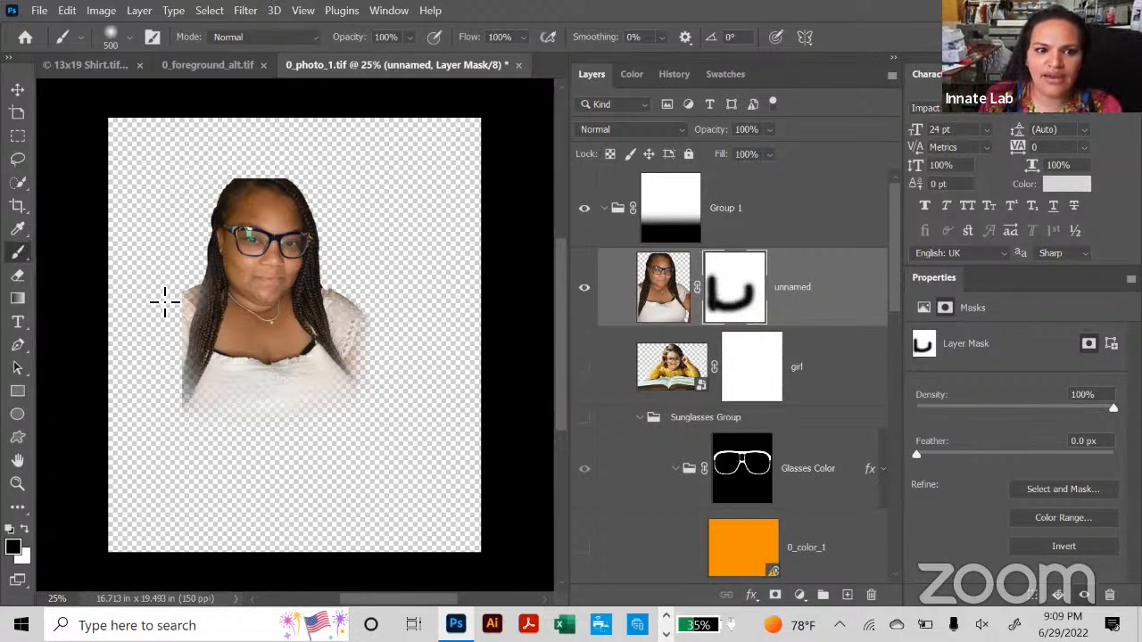
{"action": "mouse_move", "coordinate": [165, 301]}
{"action": "left_mouse_down"}
{"action": "mouse_move", "coordinate": [158, 378]}
{"action": "mouse_move", "coordinate": [169, 423]}
{"action": "left_mouse_up"}
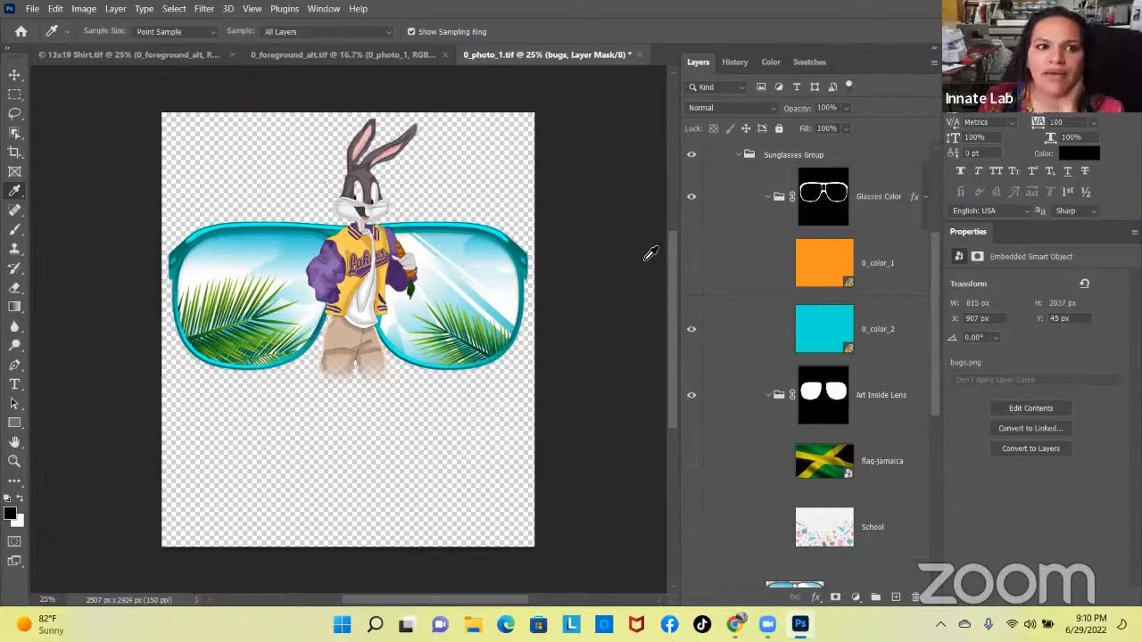
Select the bugs layer and sample the purple of the jacket sleeve as the foreground color
{"action": "left_click", "coordinate": [754, 272]}
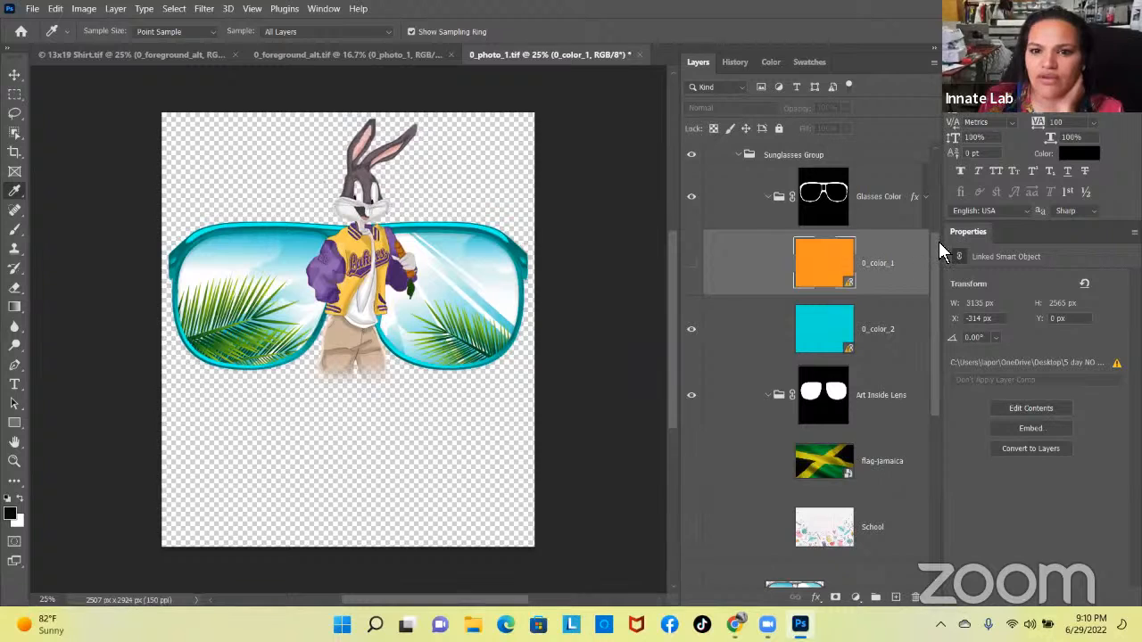
{"action": "left_click_drag", "start_coordinate": [936, 242], "coordinate": [934, 144]}
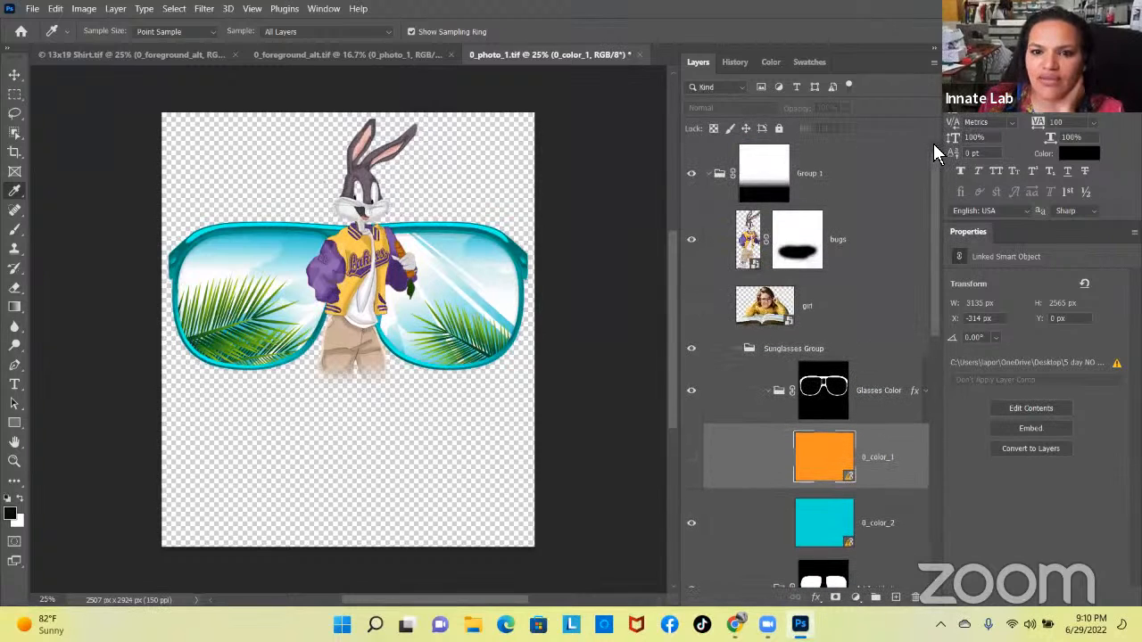
{"action": "left_click", "coordinate": [849, 251]}
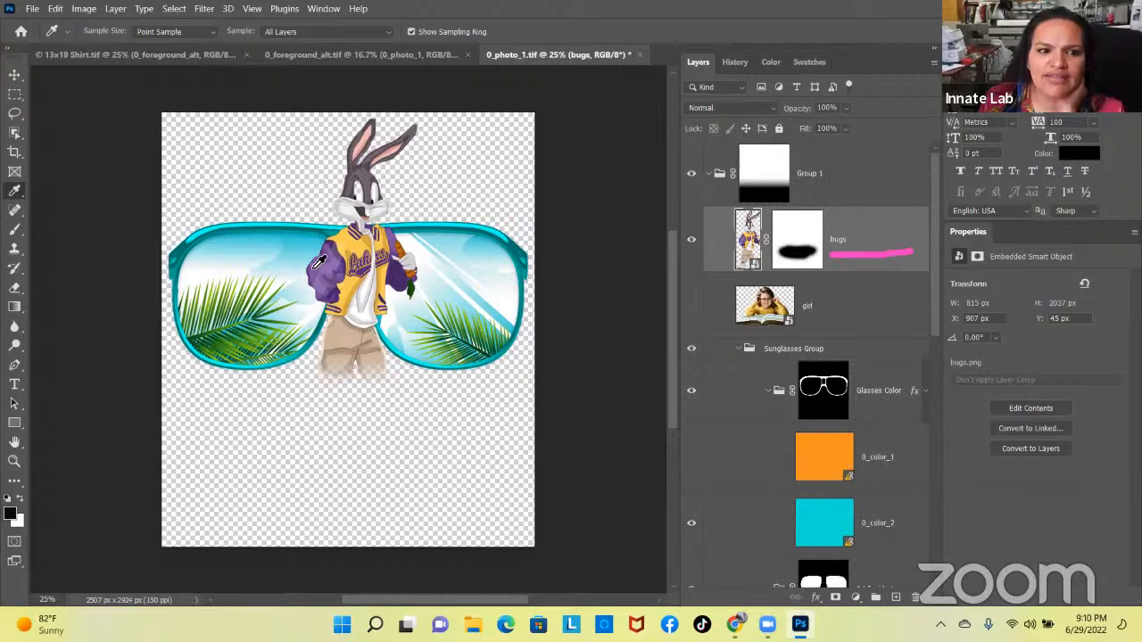
{"action": "left_click_drag", "start_coordinate": [323, 267], "coordinate": [324, 269]}
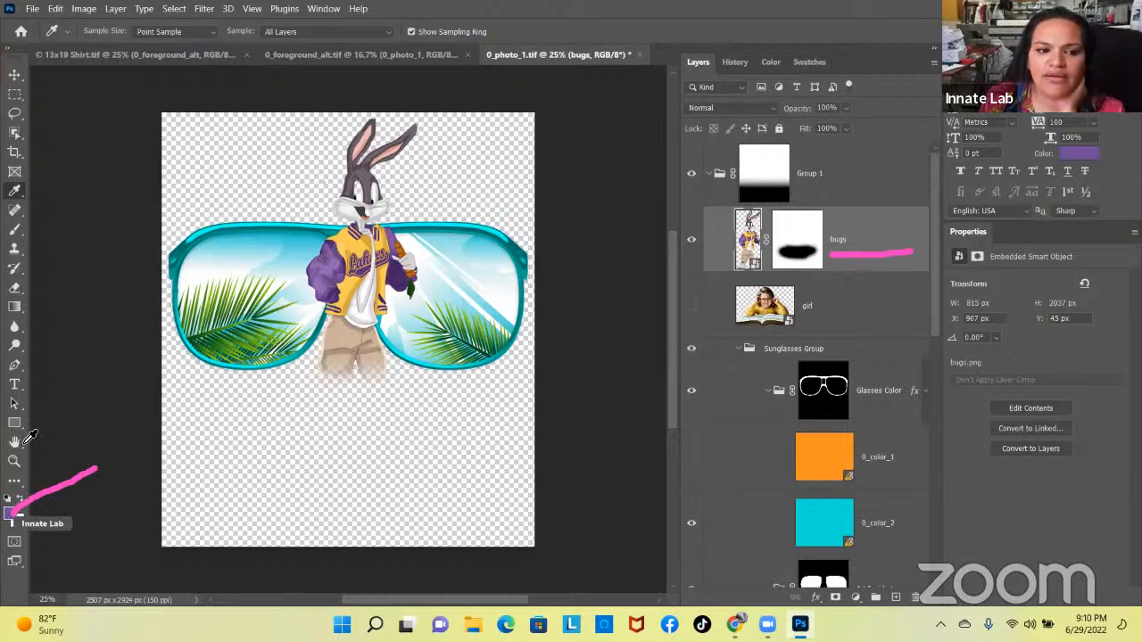
Add the sampled purple foreground color to the swatches under the name Swatch 1
{"action": "left_click", "coordinate": [14, 509]}
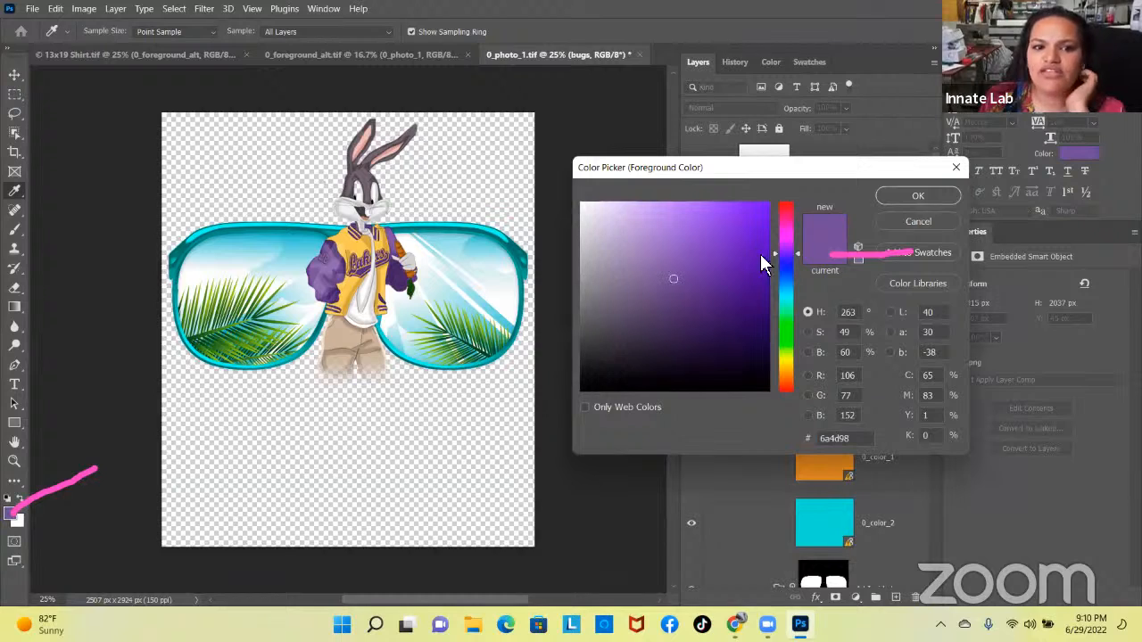
{"action": "left_click", "coordinate": [924, 253]}
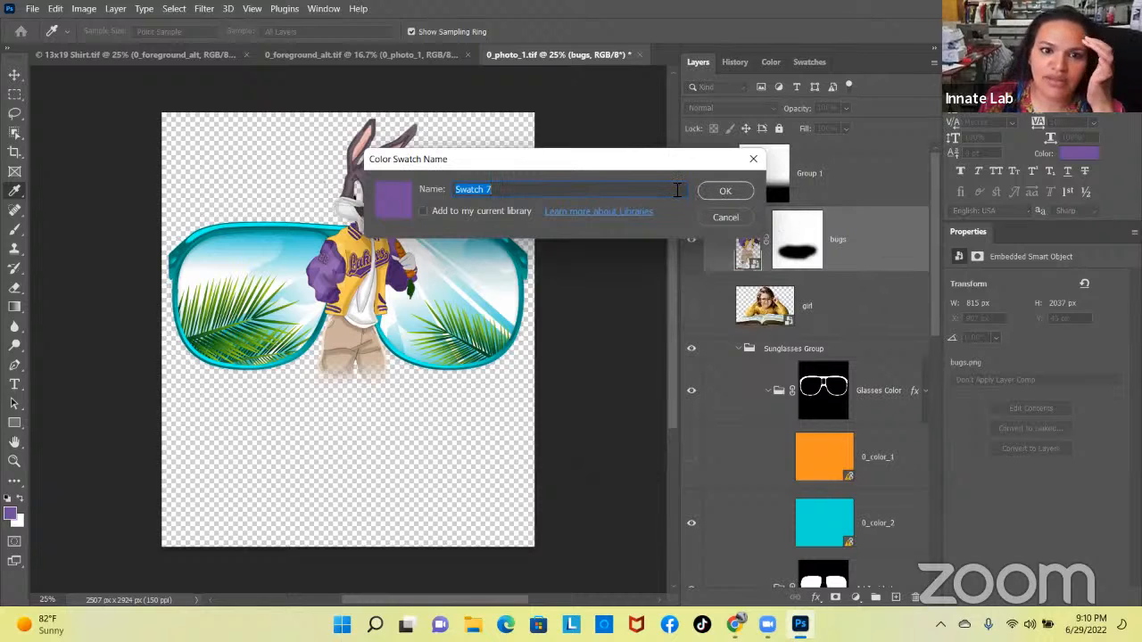
{"action": "left_click", "coordinate": [677, 190]}
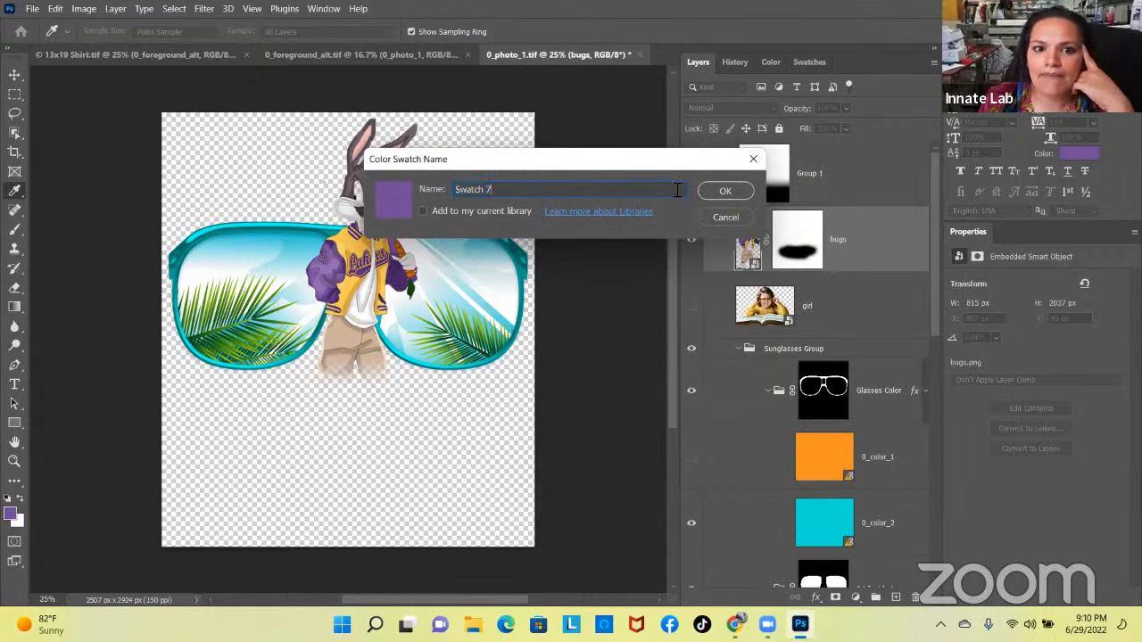
{"action": "key", "text": "BackSpace"}
{"action": "type", "text": "1"}
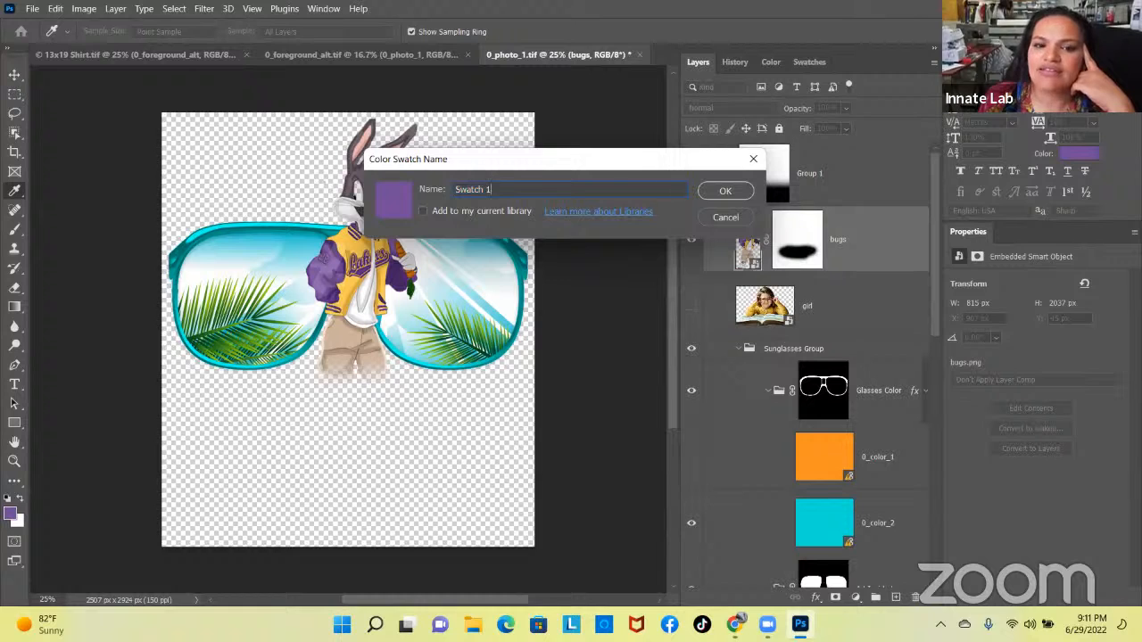
{"action": "left_click", "coordinate": [724, 194]}
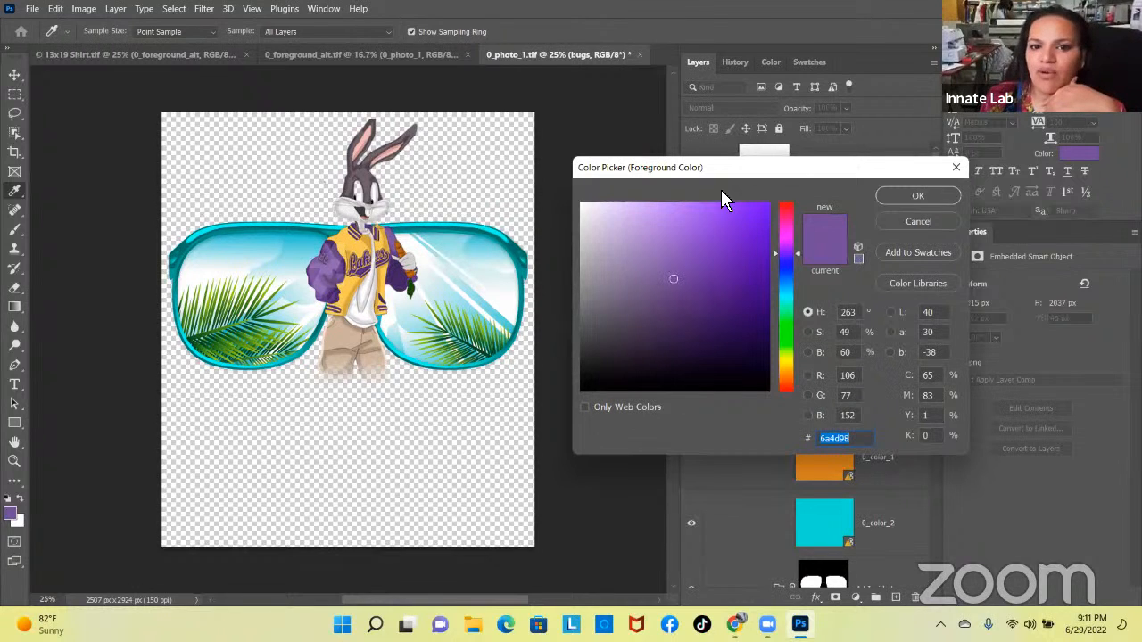
Sample the jacket's yellow, add it to the swatches as Swatch 2, and leave the foreground color purple
{"action": "left_click", "coordinate": [359, 253]}
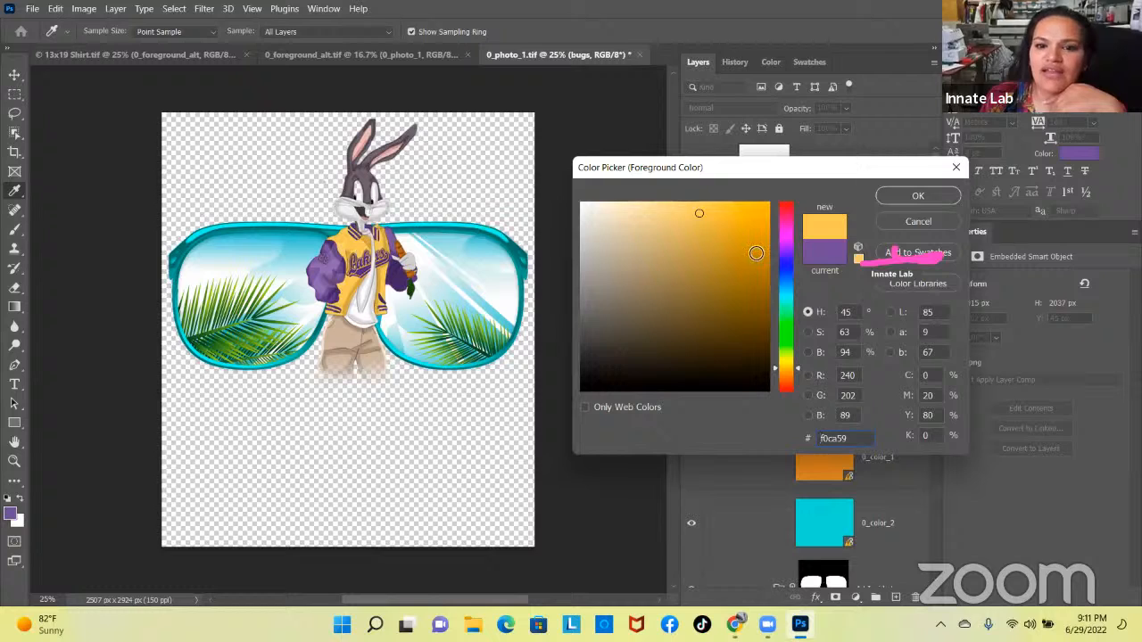
{"action": "left_click", "coordinate": [910, 250]}
{"action": "left_click", "coordinate": [625, 193]}
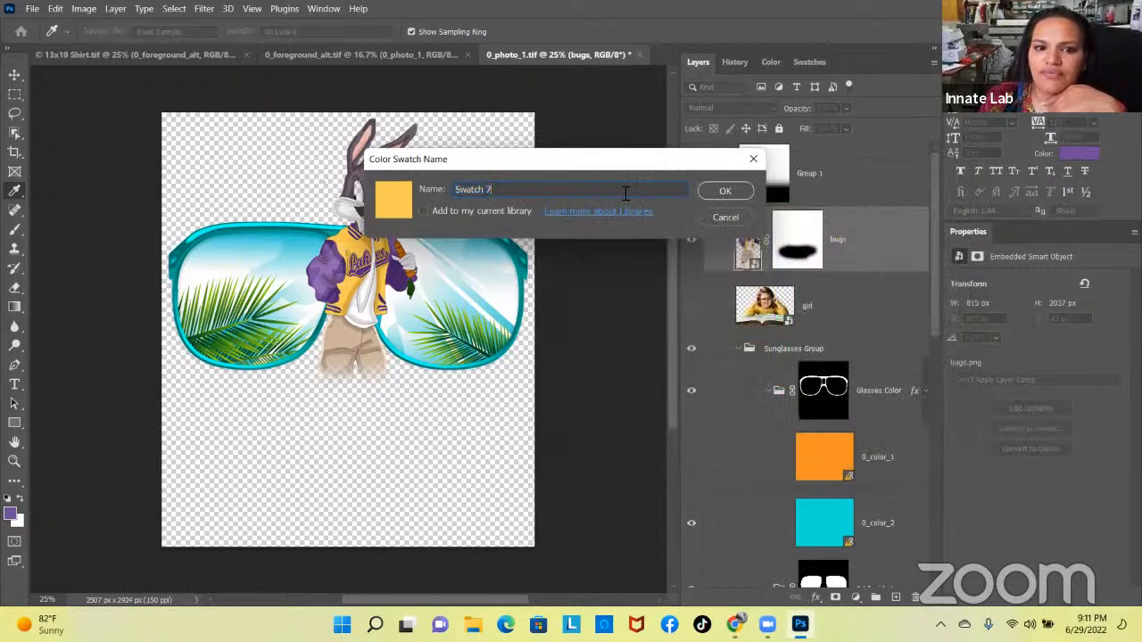
{"action": "key", "text": "BackSpace"}
{"action": "type", "text": "2"}
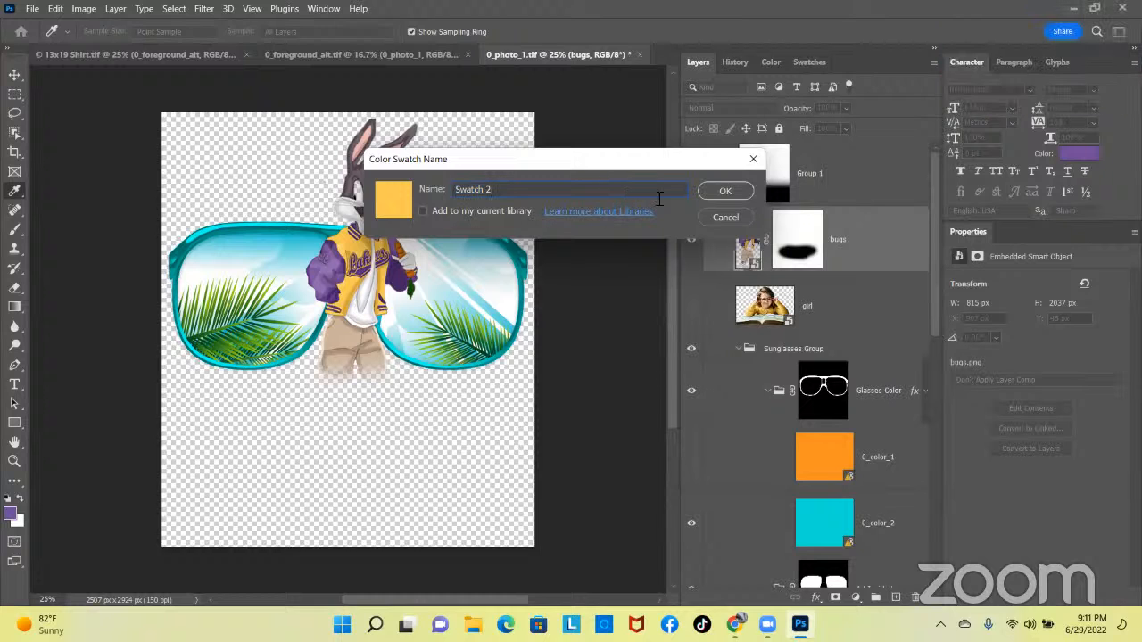
{"action": "left_click", "coordinate": [706, 191]}
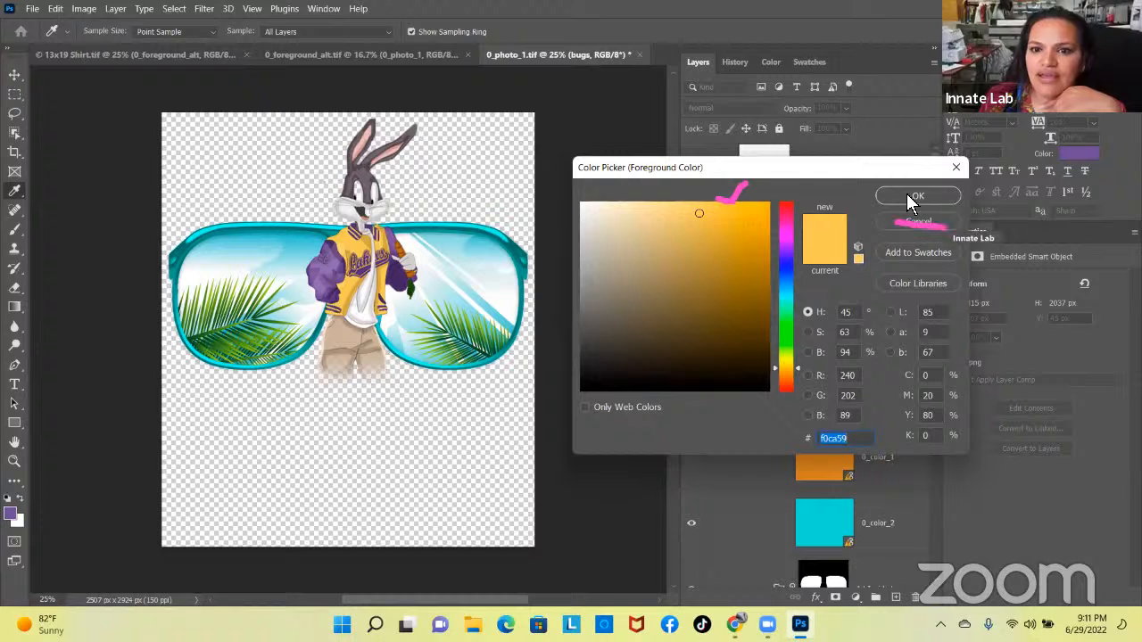
{"action": "left_click", "coordinate": [906, 223]}
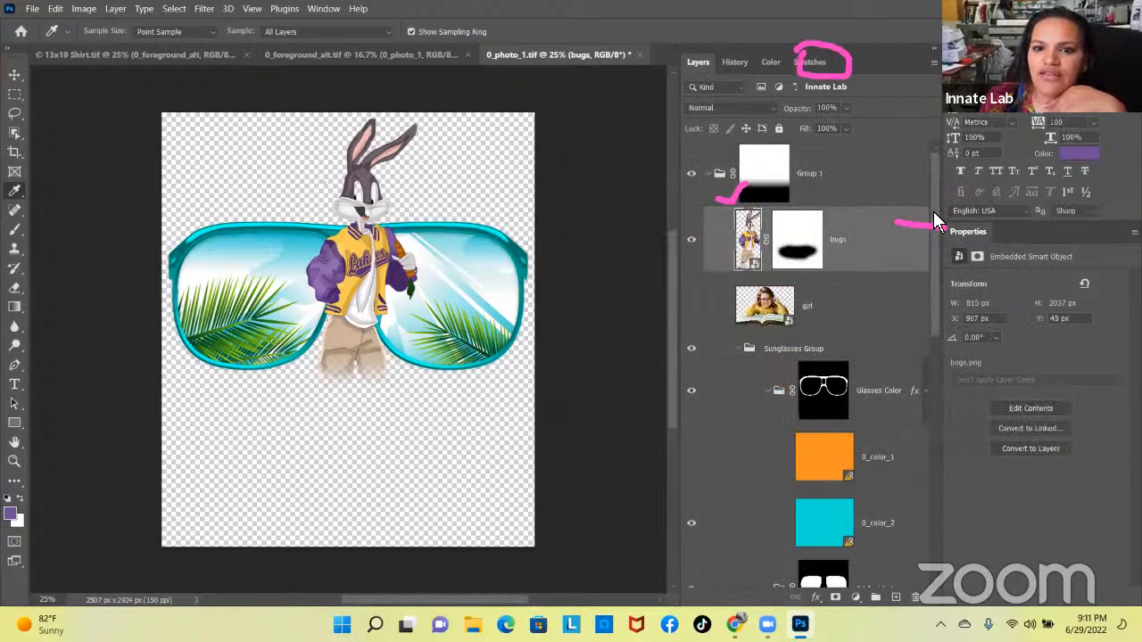
Dock the Swatches panel beside Properties and bring the layer list back into view
{"action": "left_click", "coordinate": [812, 61]}
{"action": "mouse_move", "coordinate": [811, 60]}
{"action": "left_mouse_down"}
{"action": "mouse_move", "coordinate": [1031, 210]}
{"action": "mouse_move", "coordinate": [1025, 273]}
{"action": "mouse_move", "coordinate": [1011, 228]}
{"action": "left_mouse_up"}
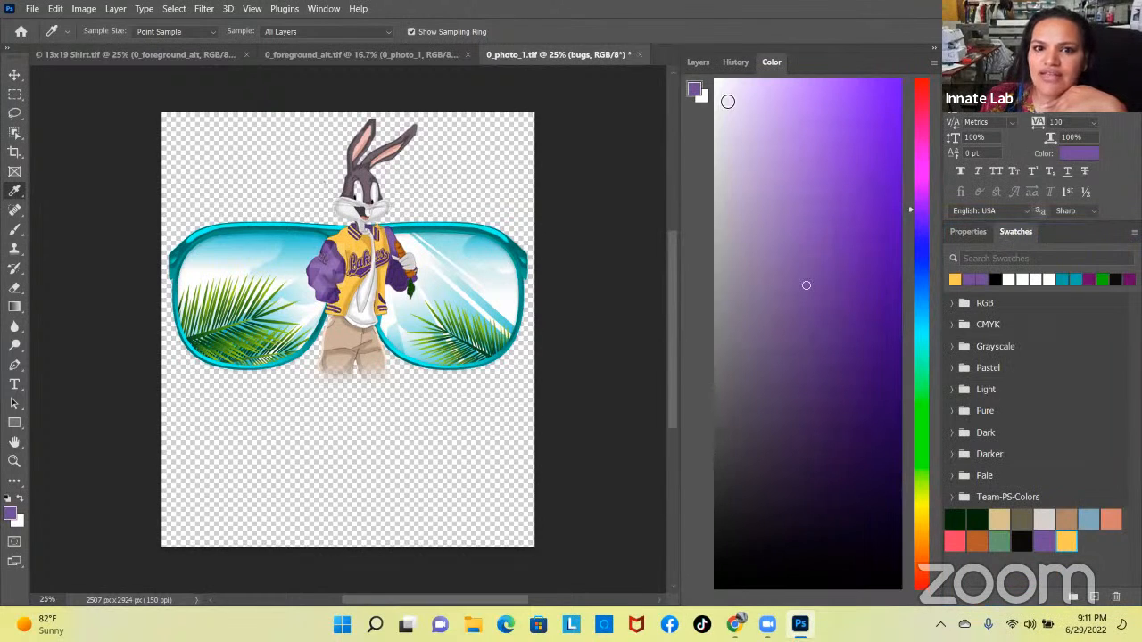
{"action": "left_click_drag", "start_coordinate": [714, 51], "coordinate": [699, 51]}
{"action": "left_click", "coordinate": [701, 63]}
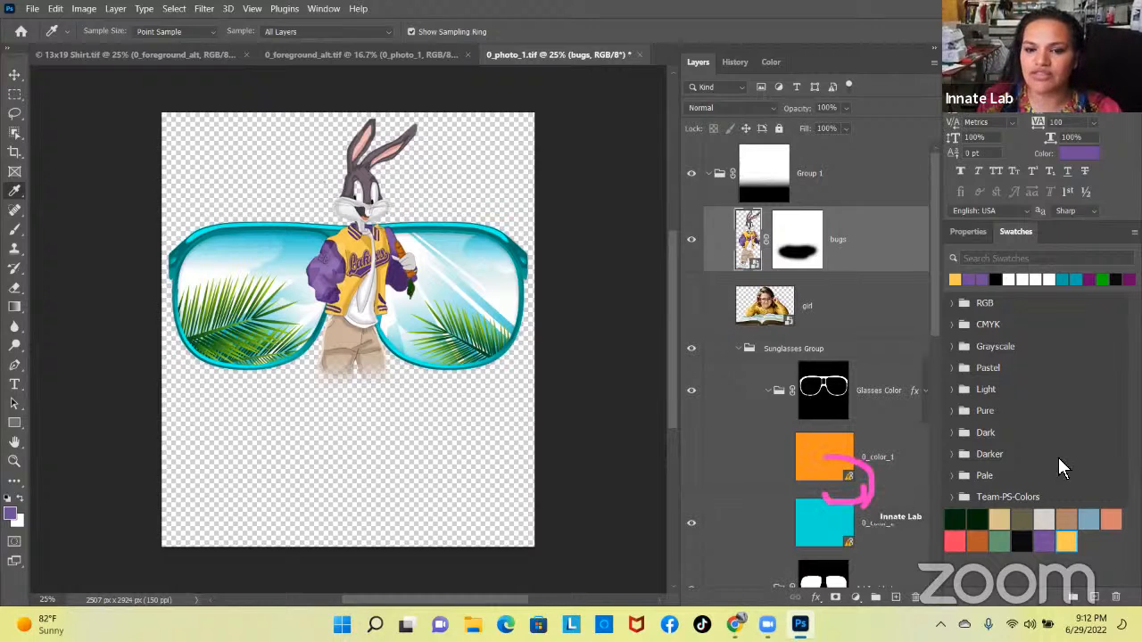
Update all modified content of the linked color smart objects in the Glasses Color group
{"action": "right_click", "coordinate": [884, 462]}
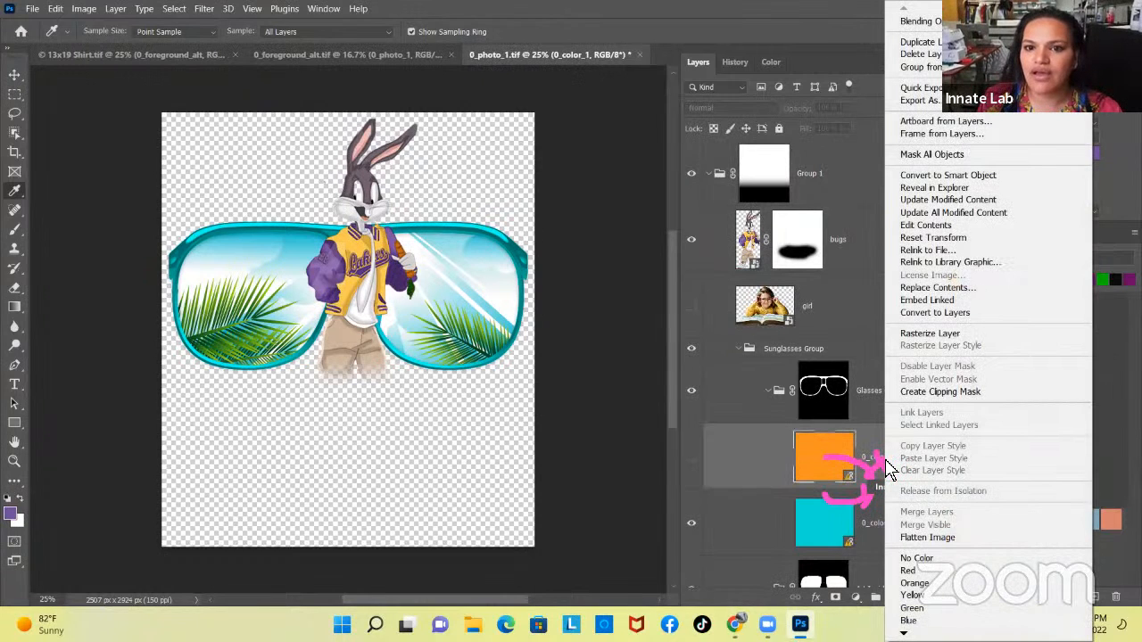
{"action": "left_click", "coordinate": [928, 219]}
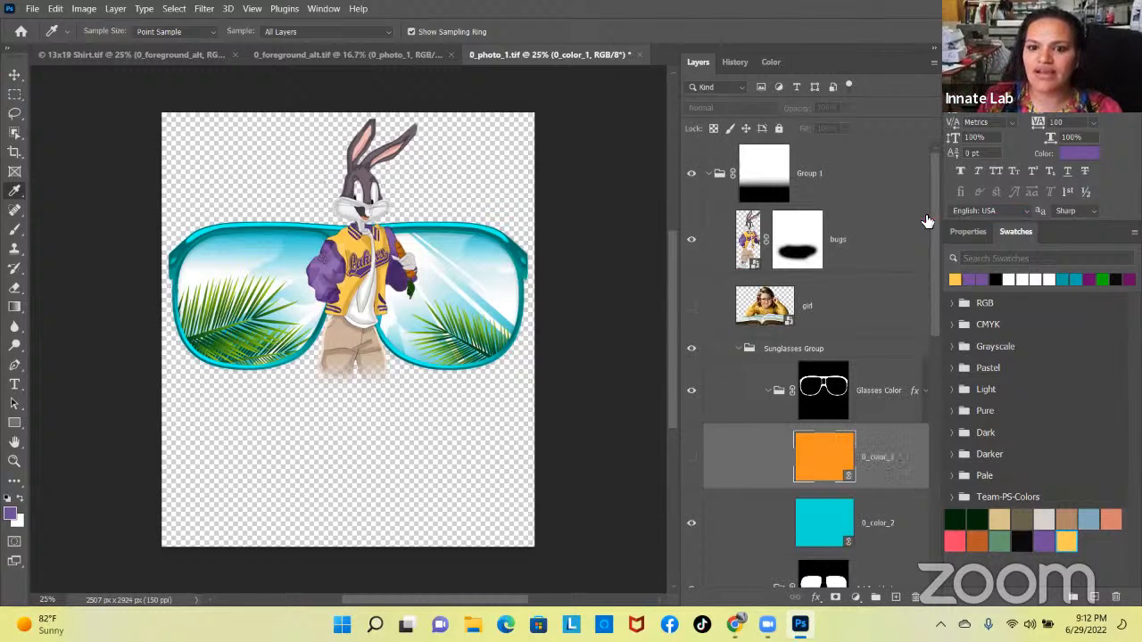
Open the 0_color_1 smart object, recolor its Smart Color 1 layer with the purple swatch, then save and close it
{"action": "mouse_move", "coordinate": [807, 446]}
{"action": "left_mouse_down"}
{"action": "mouse_move", "coordinate": [847, 482]}
{"action": "mouse_move", "coordinate": [843, 446]}
{"action": "left_mouse_up"}
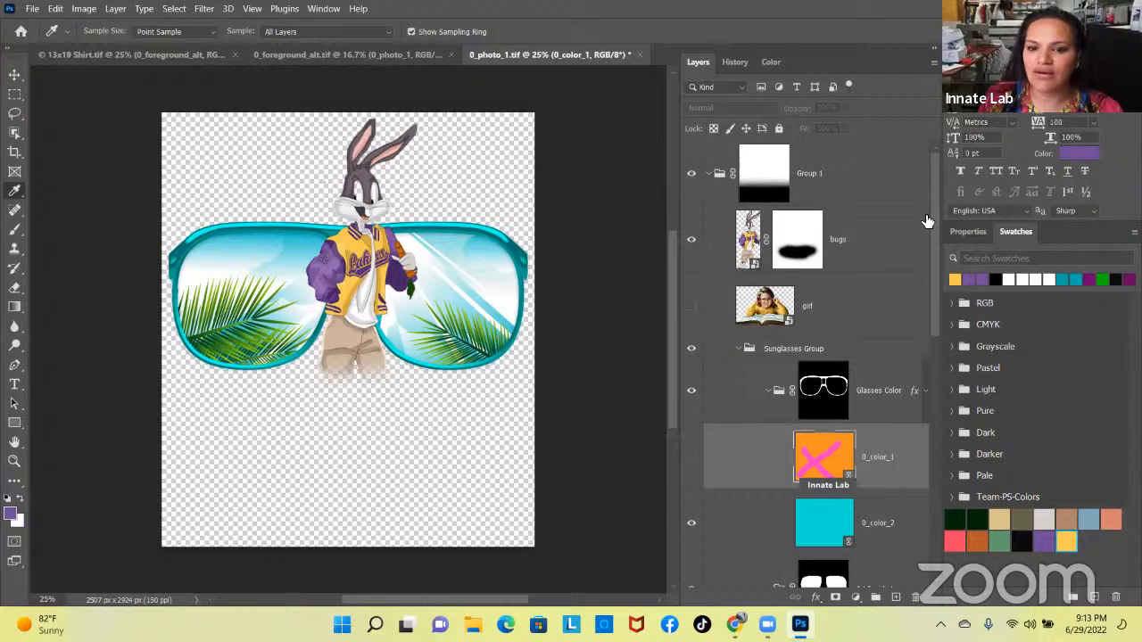
{"action": "double_click", "coordinate": [825, 459]}
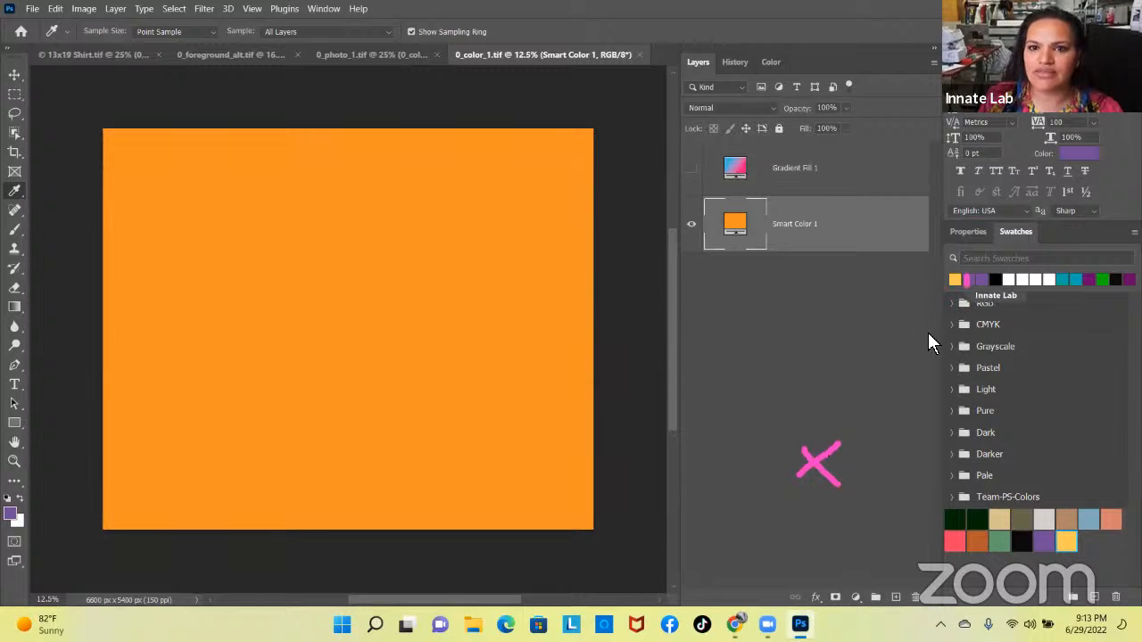
{"action": "left_click", "coordinate": [974, 280]}
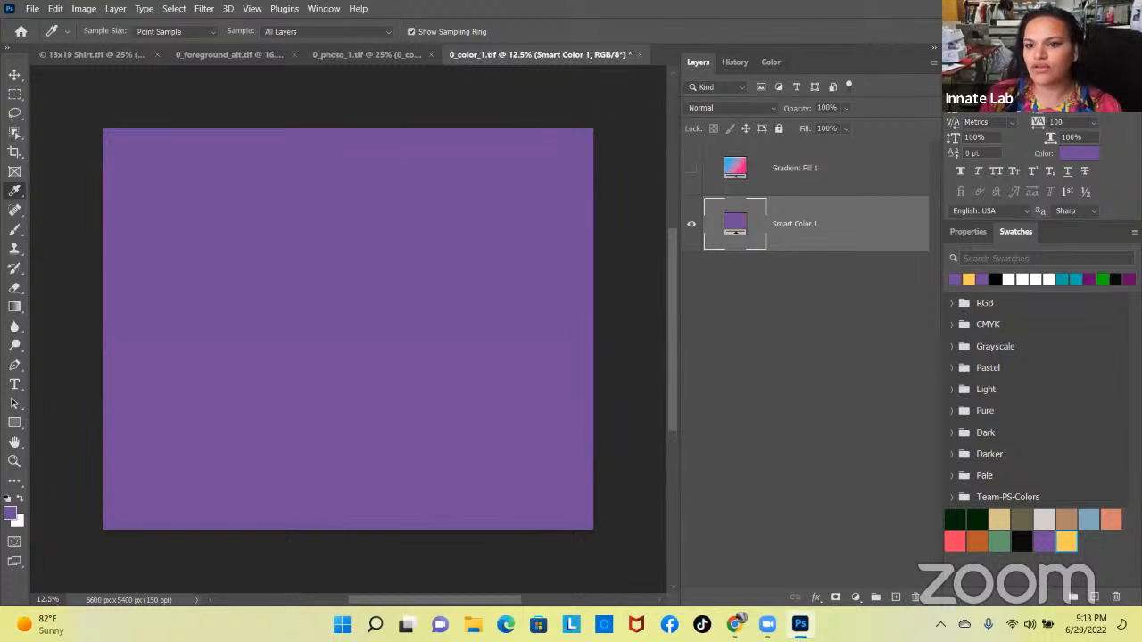
{"action": "left_click", "coordinate": [33, 11]}
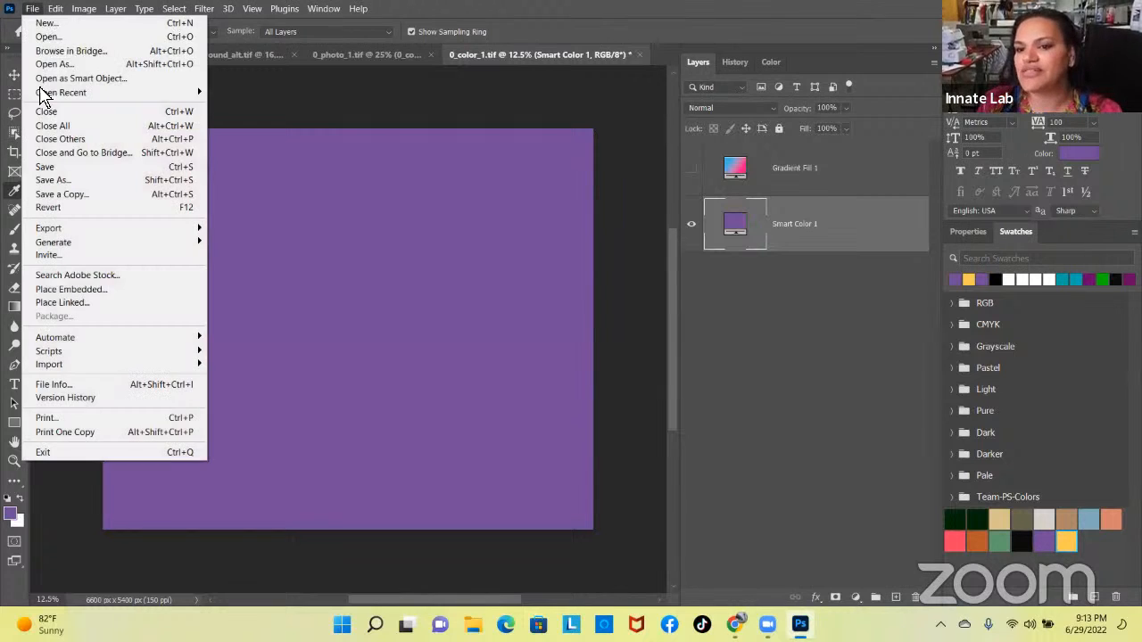
{"action": "left_click", "coordinate": [54, 170]}
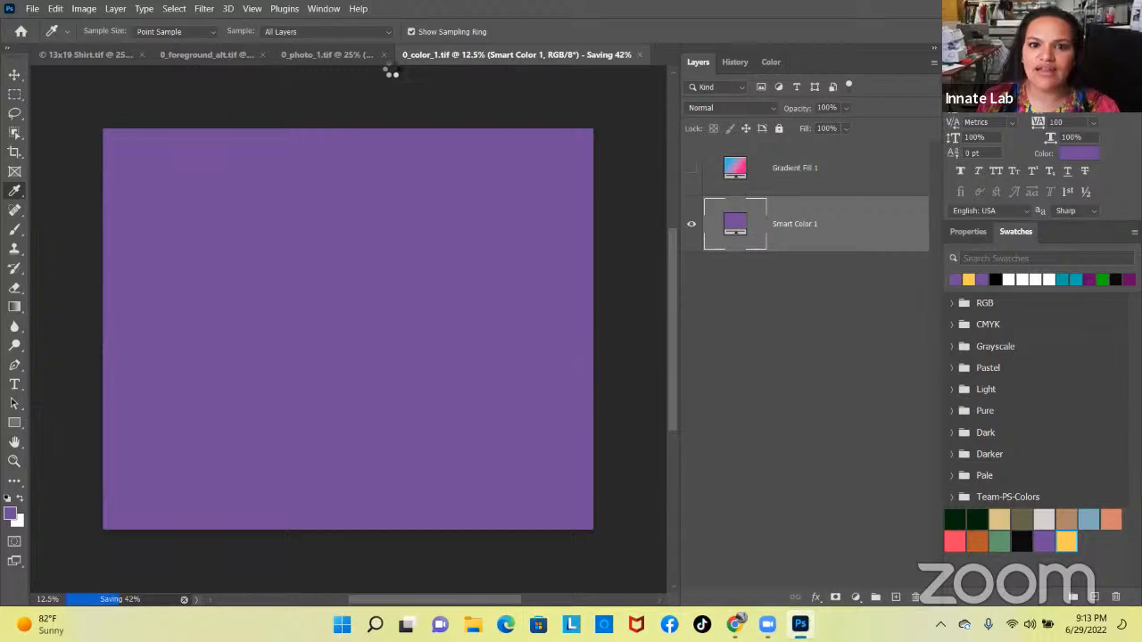
{"action": "left_click", "coordinate": [641, 55]}
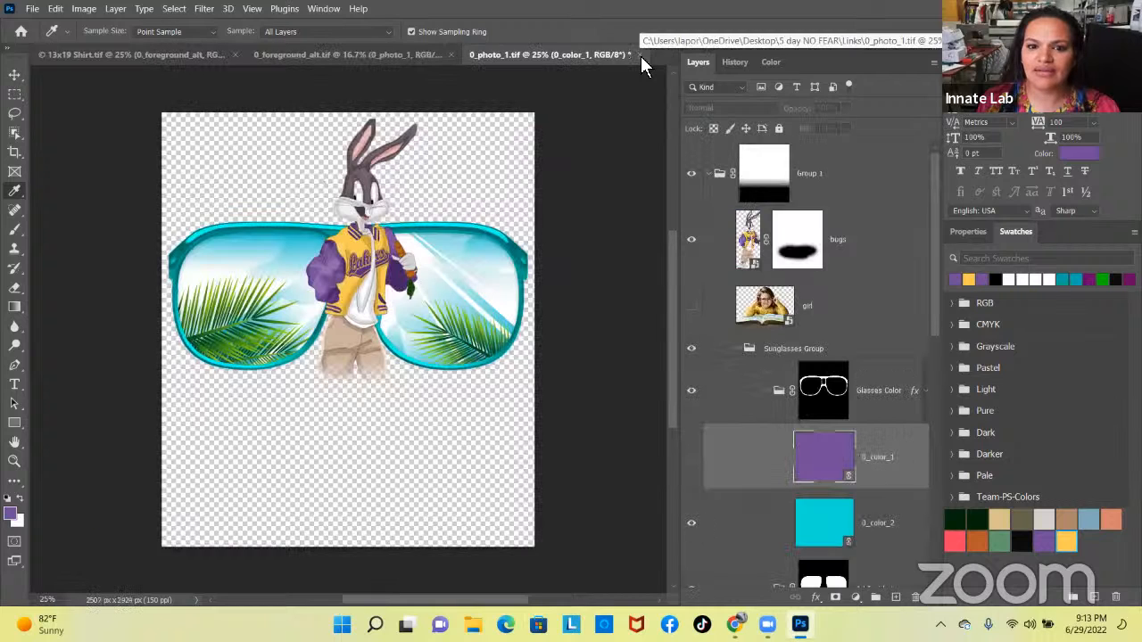
Open the 0_color_2 smart object, fill its Smart Color 2 layer with the yellow swatch, and save the file
{"action": "left_click", "coordinate": [822, 526]}
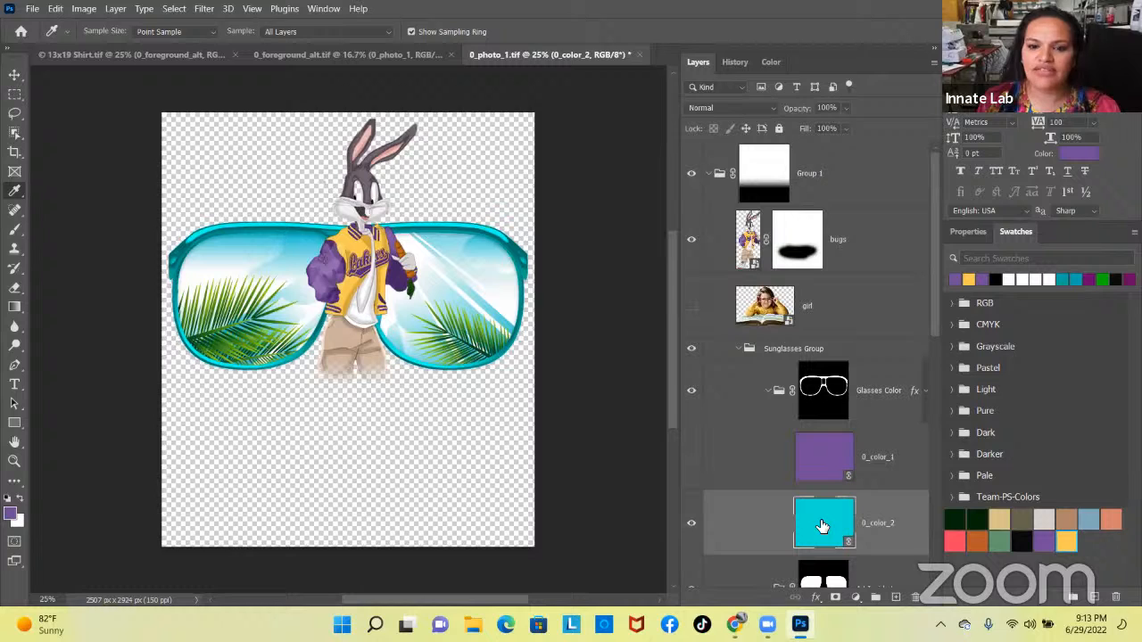
{"action": "double_click", "coordinate": [822, 526]}
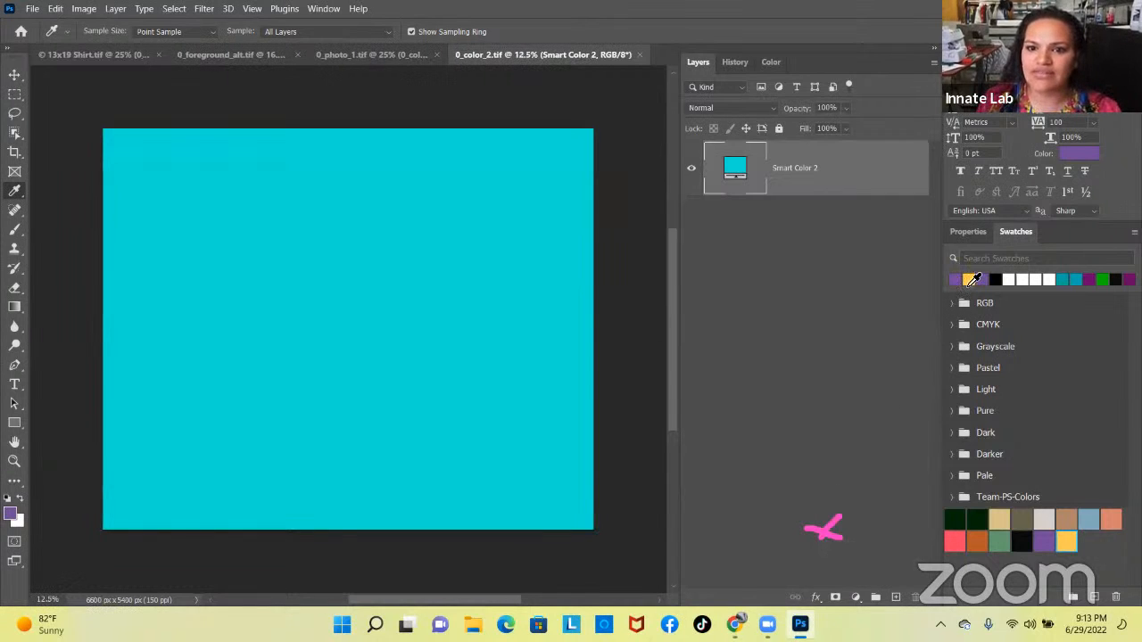
{"action": "left_click", "coordinate": [970, 280]}
{"action": "key", "text": "alt+BackSpace"}
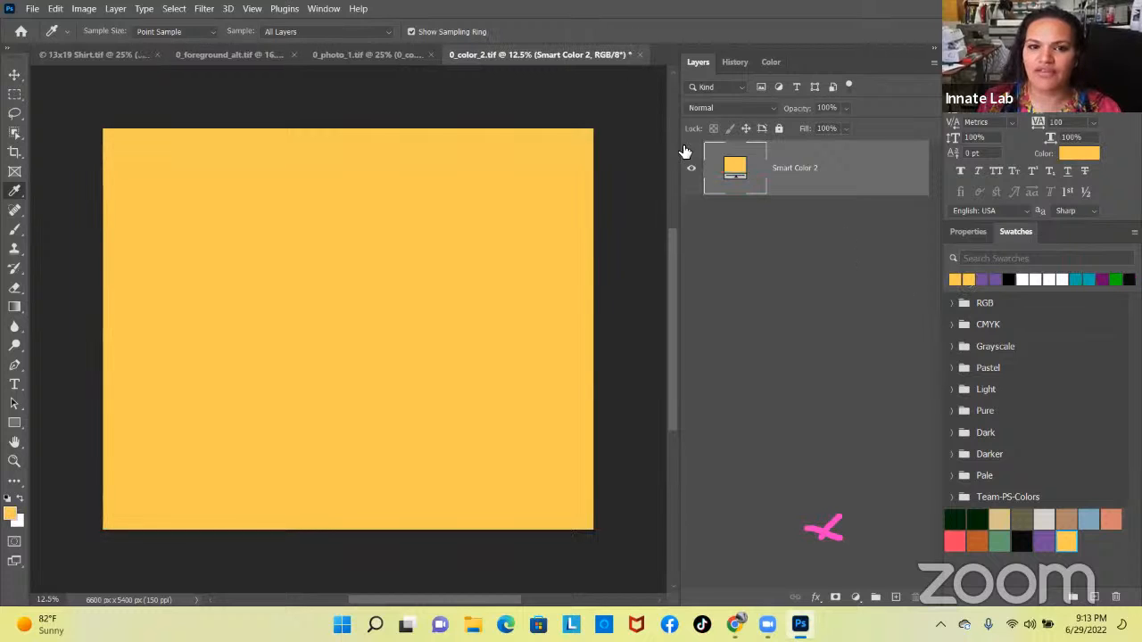
{"action": "left_click", "coordinate": [36, 10]}
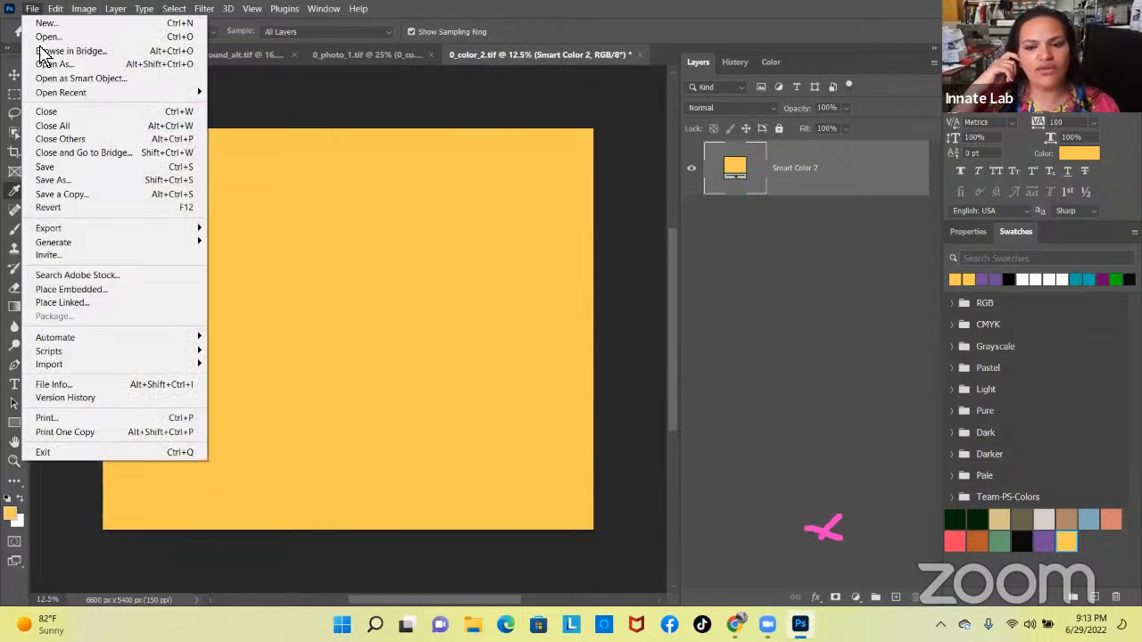
{"action": "left_click", "coordinate": [61, 164]}
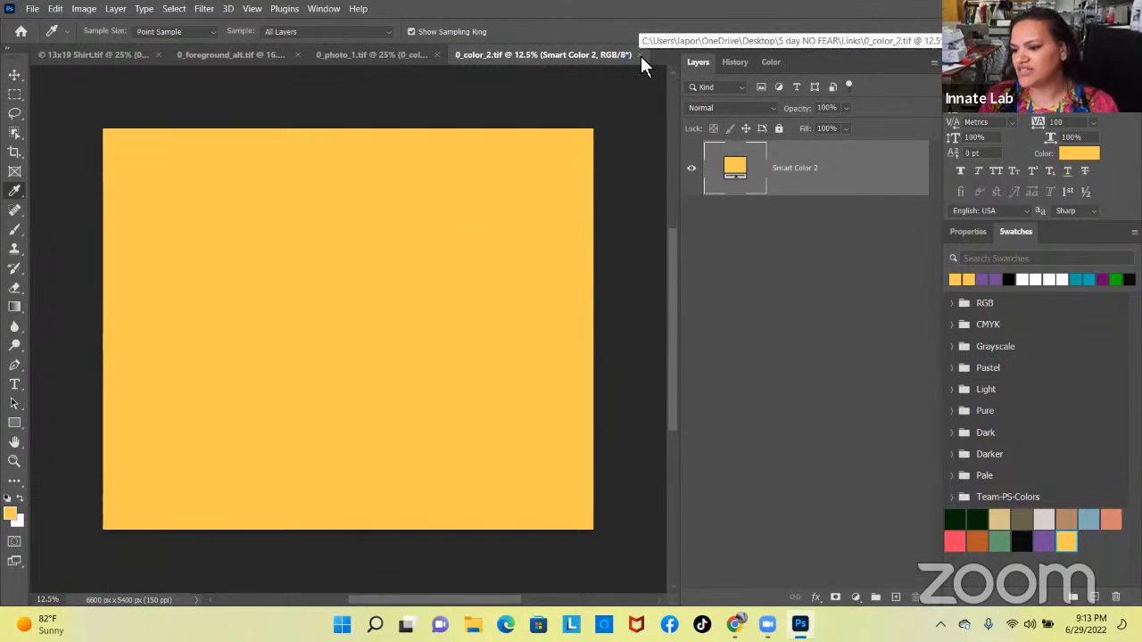
Close the 0_color_2 file and switch the glasses frame to purple by showing 0_color_1 and hiding 0_color_2
{"action": "left_click", "coordinate": [640, 56]}
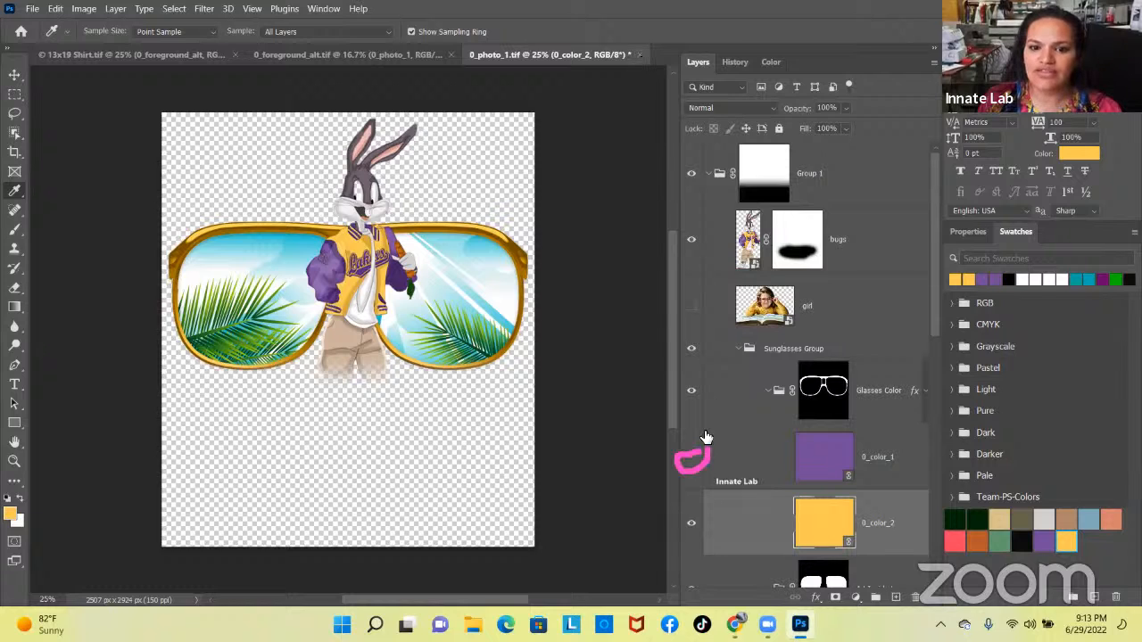
{"action": "left_click", "coordinate": [693, 458]}
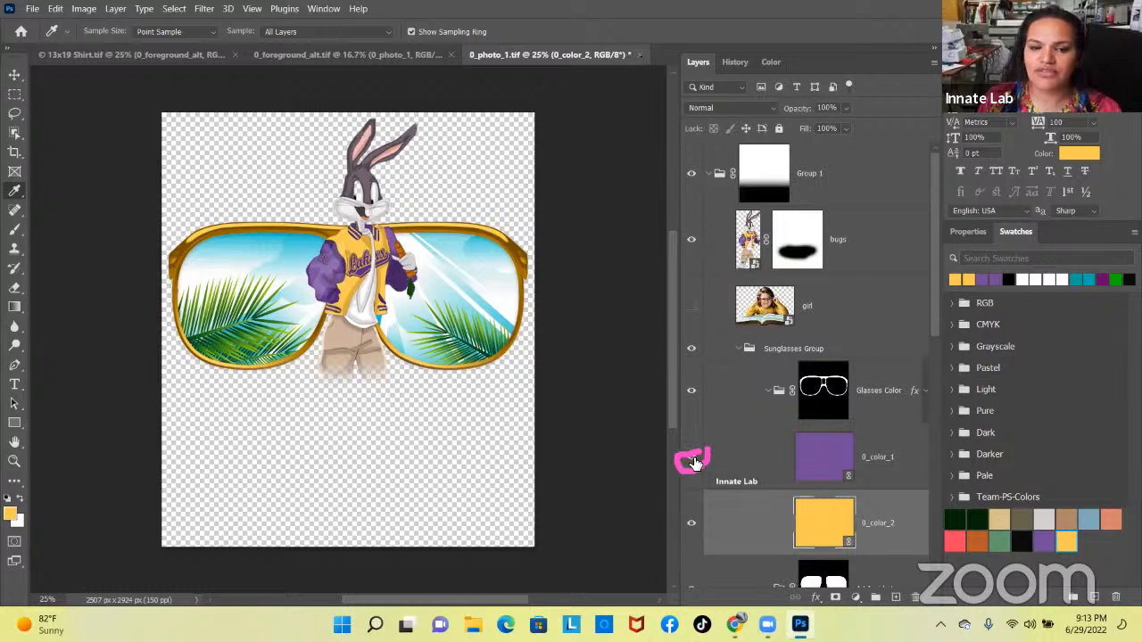
{"action": "left_click", "coordinate": [692, 523]}
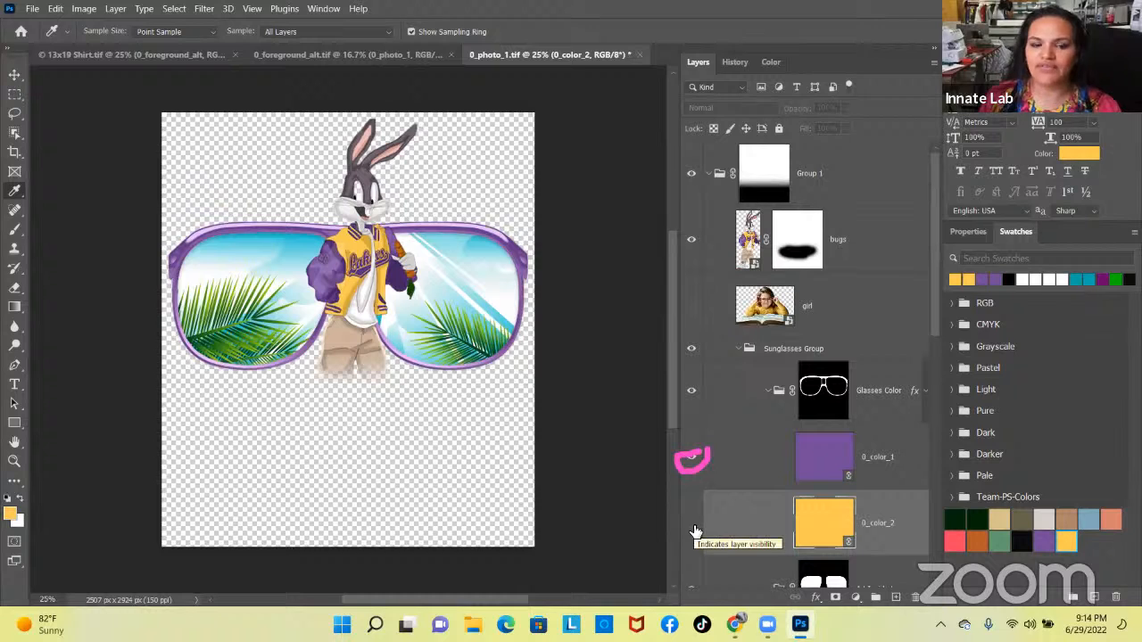
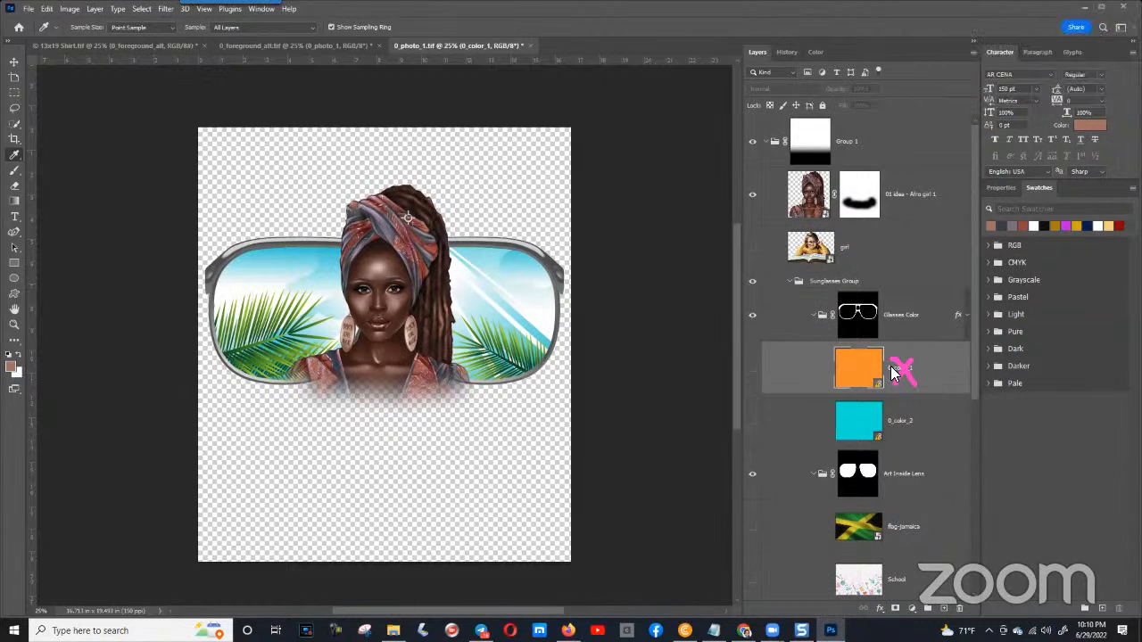
Update all modified linked content, then recolor Smart Color 1 inside 0_color_1 with the brown swatch, saving and closing the file
{"action": "right_click", "coordinate": [892, 373]}
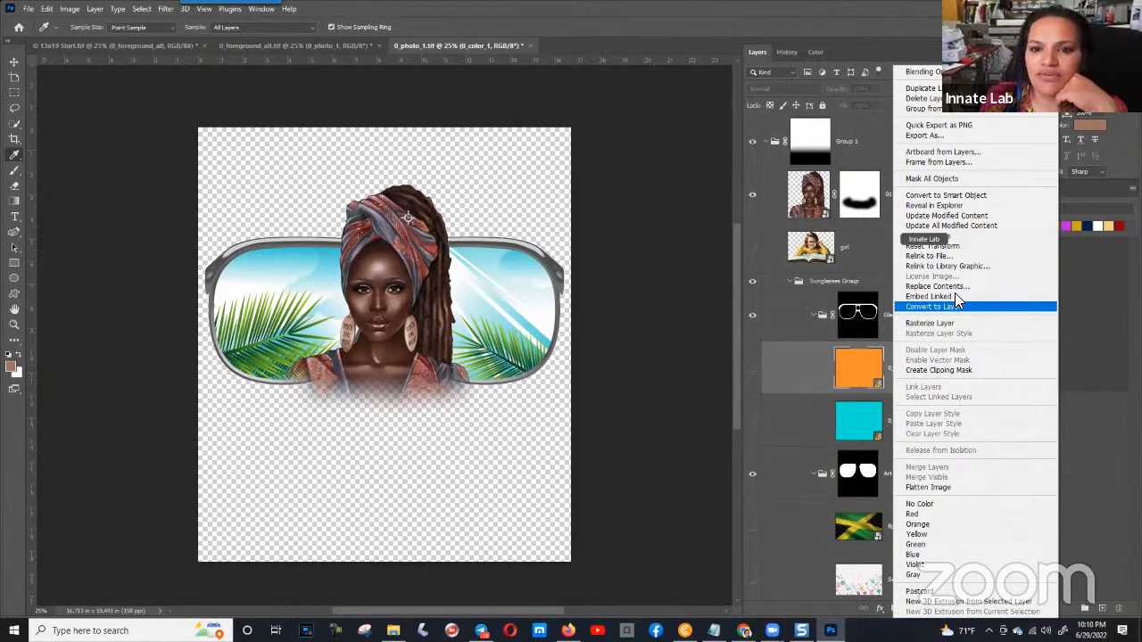
{"action": "left_click", "coordinate": [947, 225]}
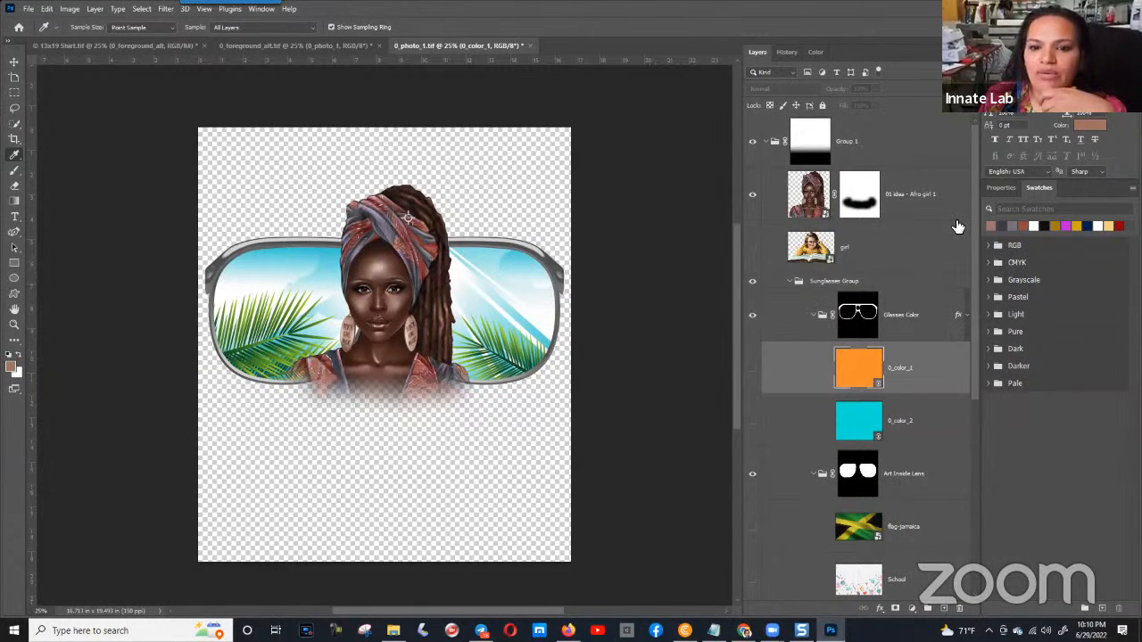
{"action": "mouse_move", "coordinate": [857, 355]}
{"action": "left_mouse_down"}
{"action": "mouse_move", "coordinate": [878, 386]}
{"action": "mouse_move", "coordinate": [865, 379]}
{"action": "left_mouse_up"}
{"action": "double_click", "coordinate": [864, 380]}
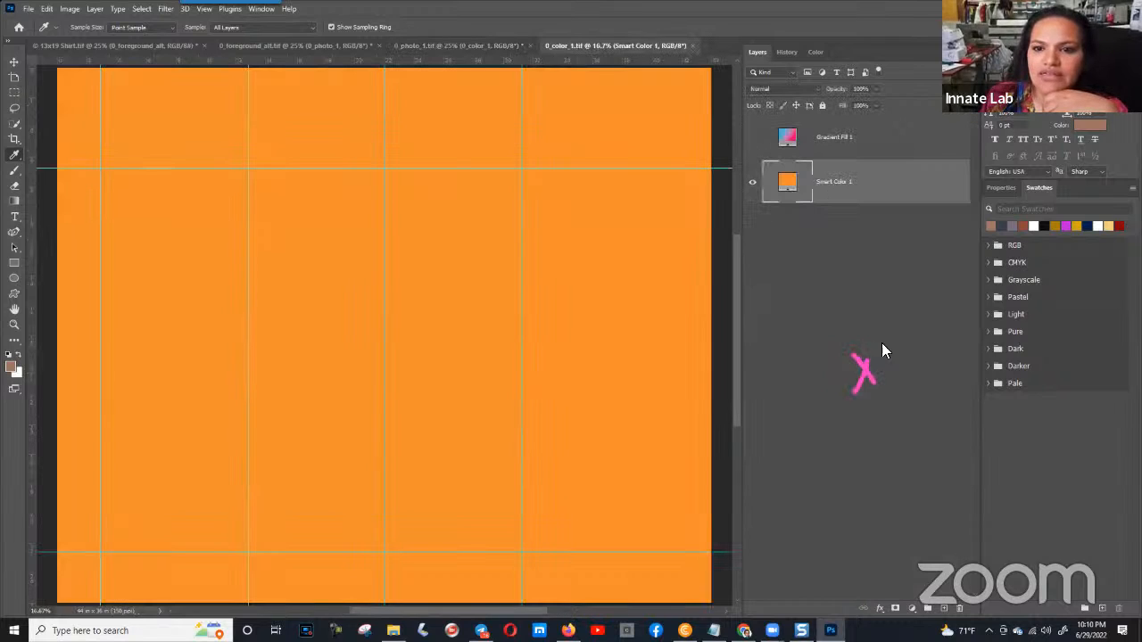
{"action": "left_click", "coordinate": [996, 226]}
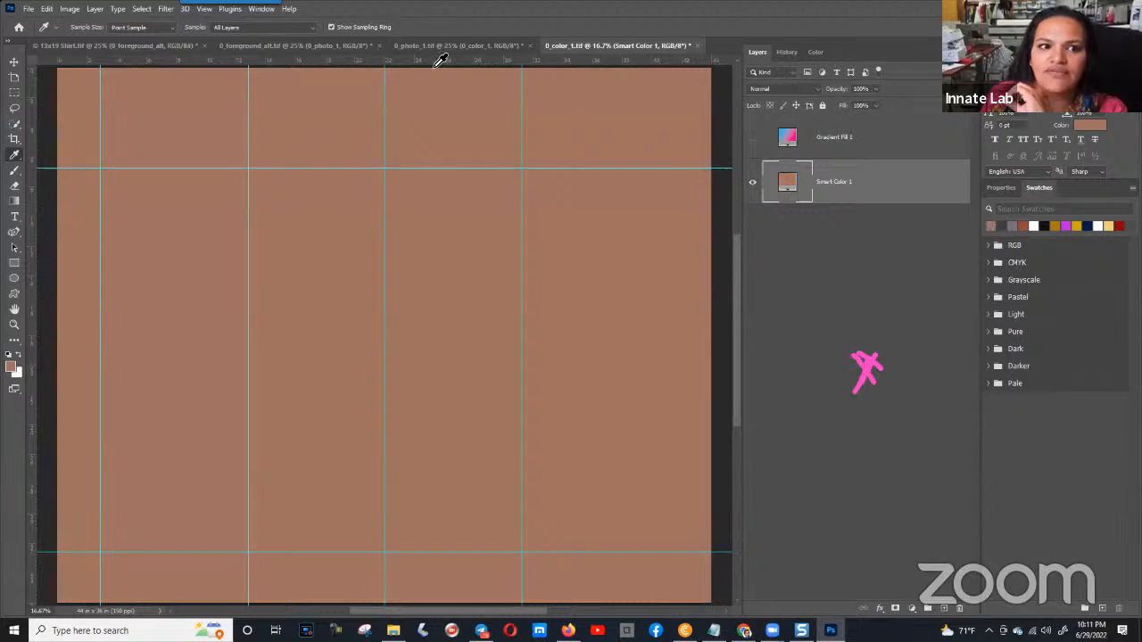
{"action": "left_click", "coordinate": [29, 9]}
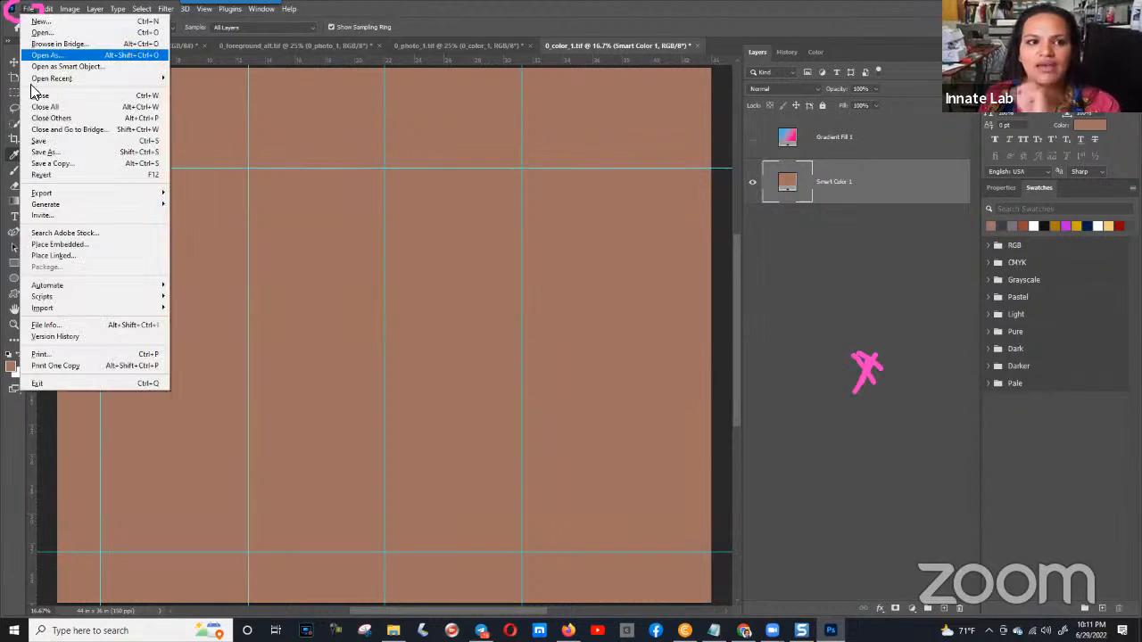
{"action": "left_click", "coordinate": [59, 143]}
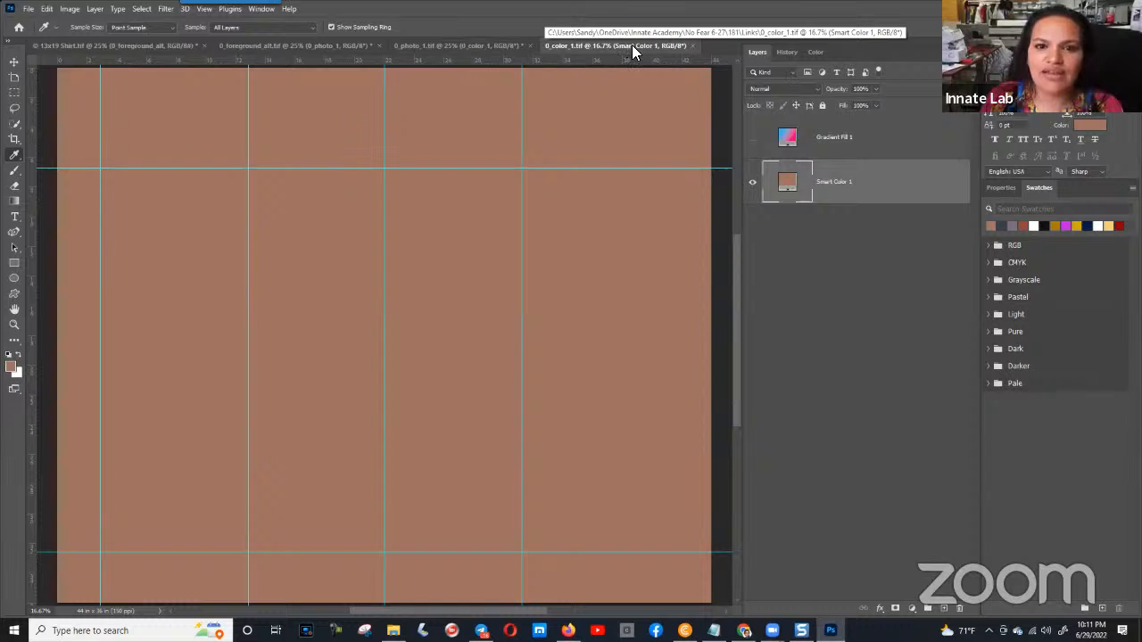
{"action": "left_click", "coordinate": [690, 48]}
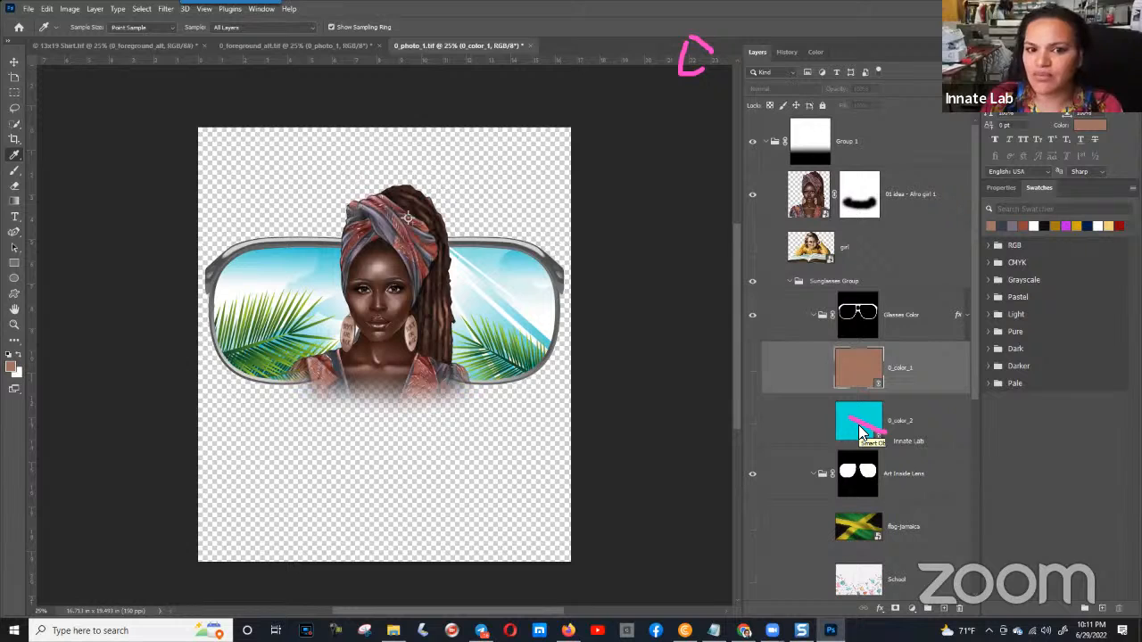
Open the 0_color_2 smart object, fill its Smart Color 2 layer with the muted mauve swatch, then save and close it
{"action": "left_click", "coordinate": [872, 441]}
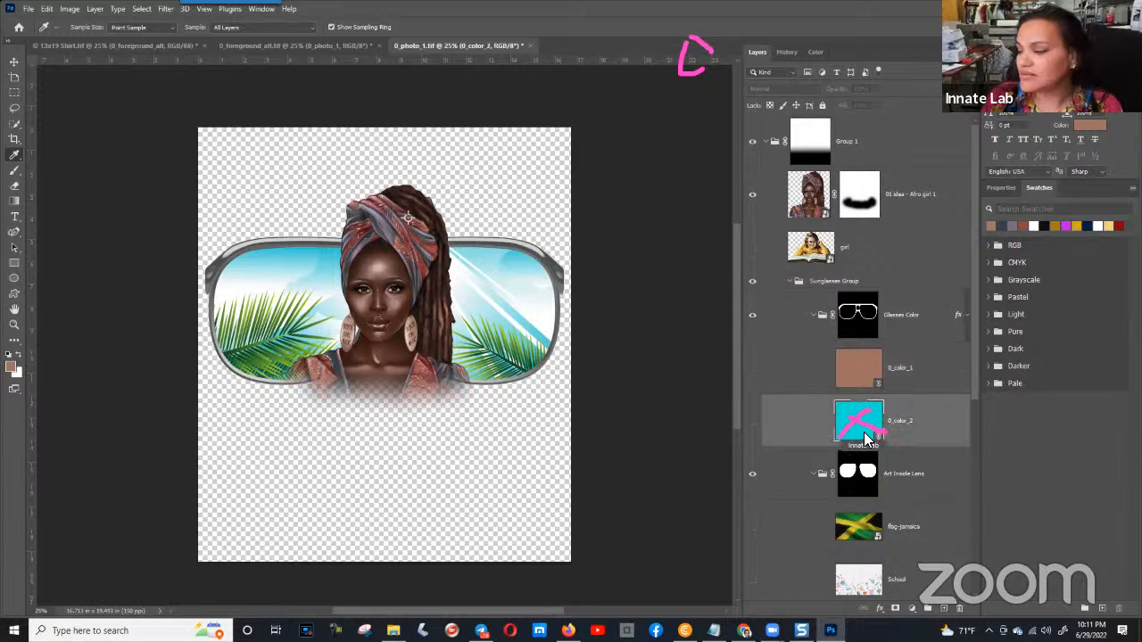
{"action": "double_click", "coordinate": [863, 435]}
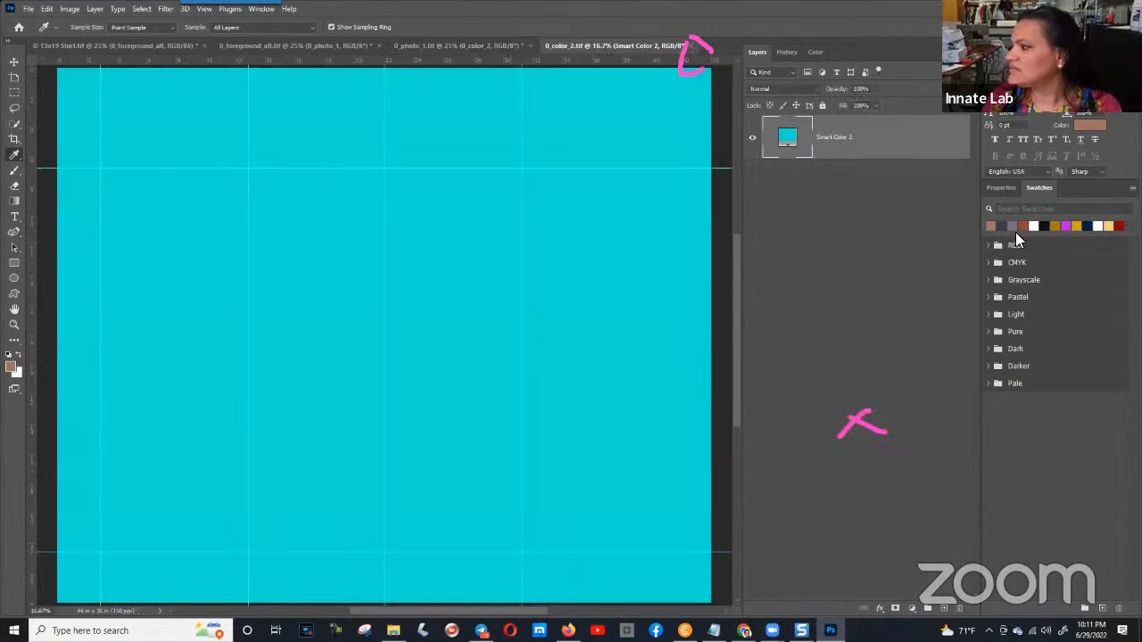
{"action": "left_click", "coordinate": [1022, 226]}
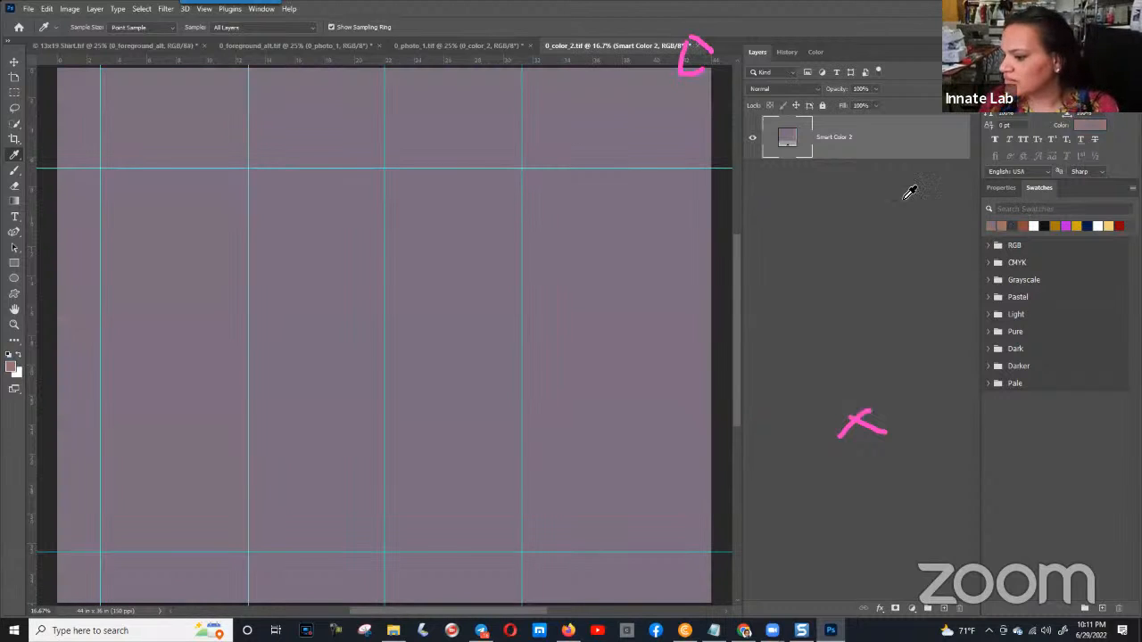
{"action": "left_click", "coordinate": [28, 9]}
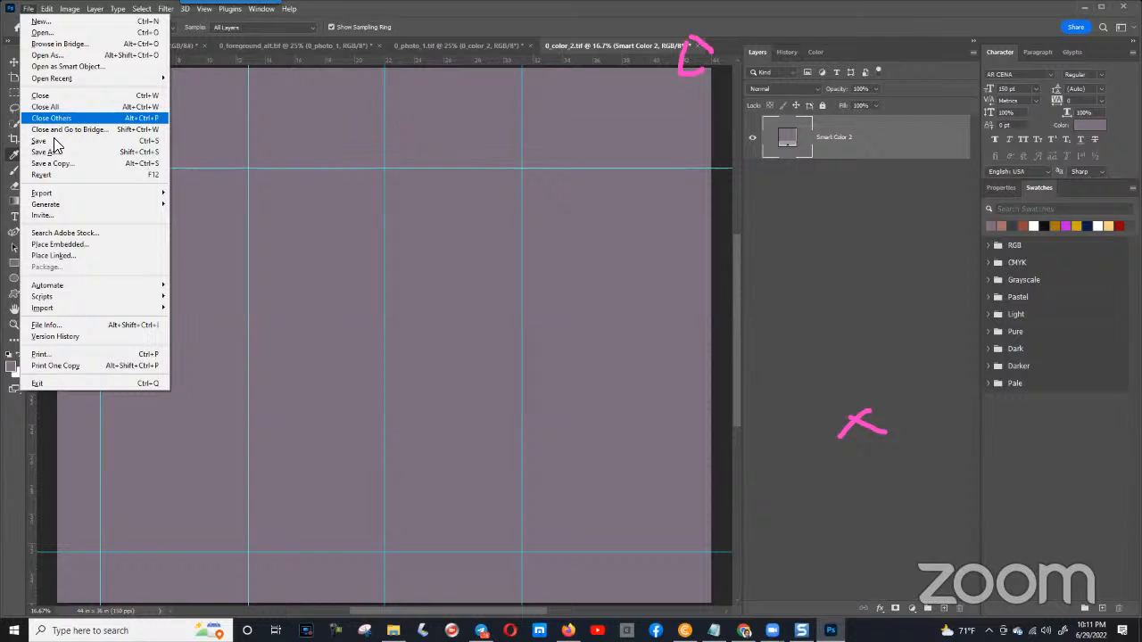
{"action": "left_click", "coordinate": [53, 141]}
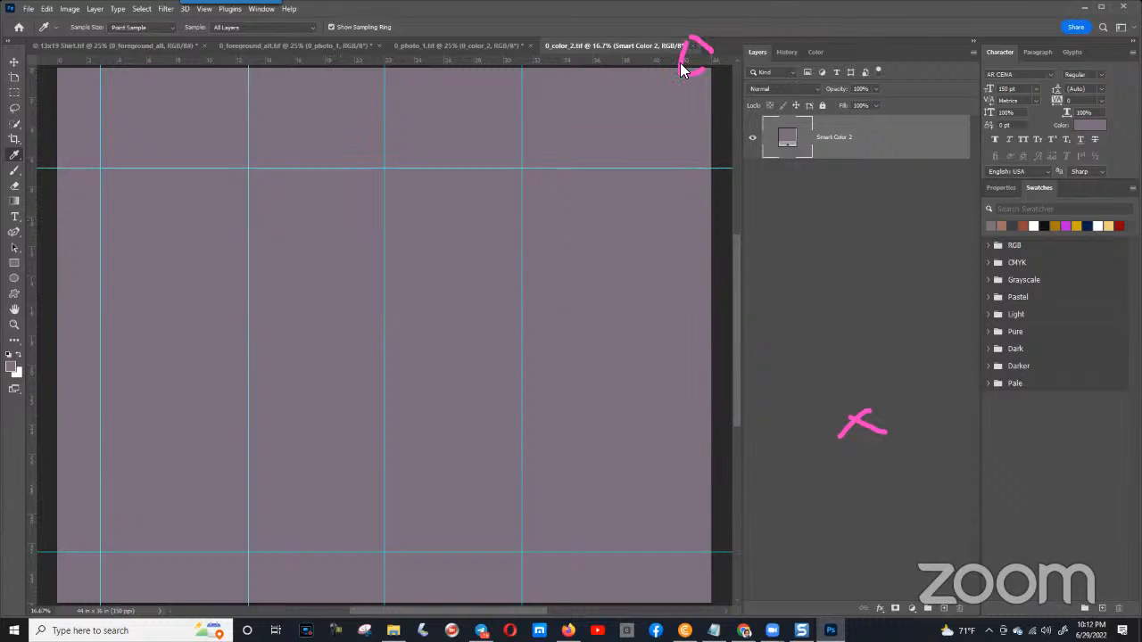
{"action": "key", "text": "ctrl+w"}
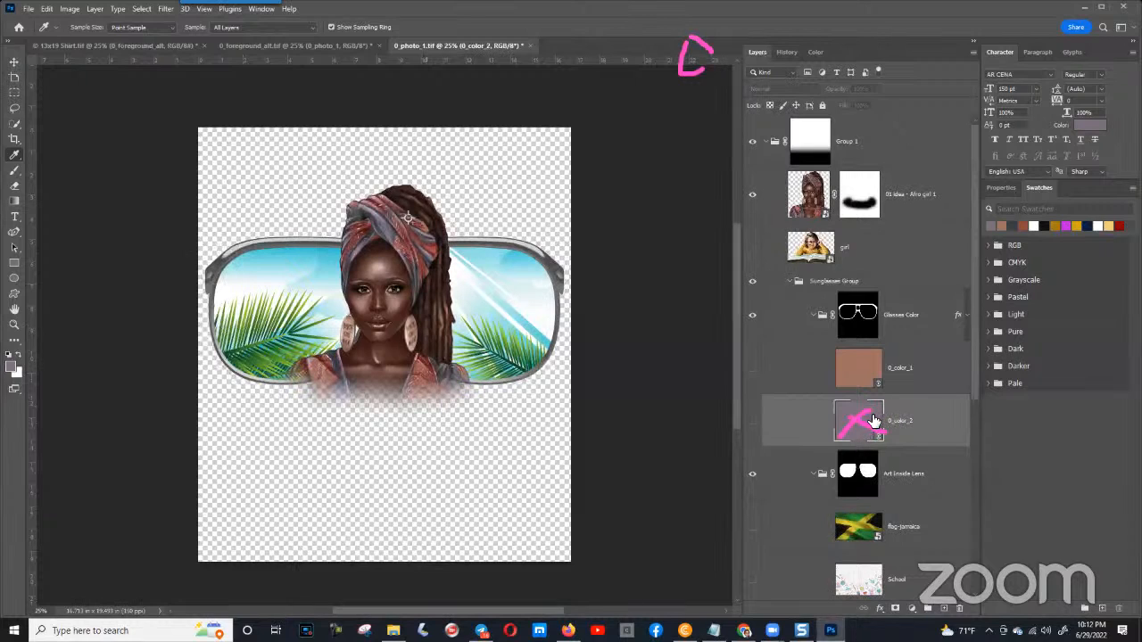
Compare both colors on the glasses frame, leaving 0_color_1 visible and 0_color_2 hidden
{"action": "left_click", "coordinate": [854, 358]}
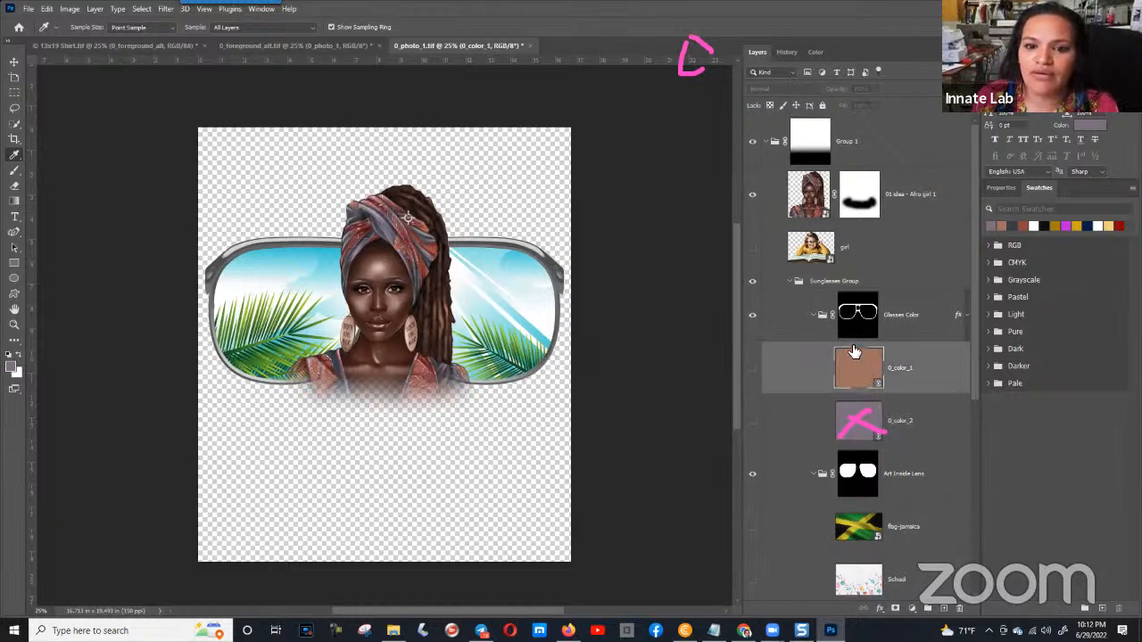
{"action": "left_click", "coordinate": [752, 367]}
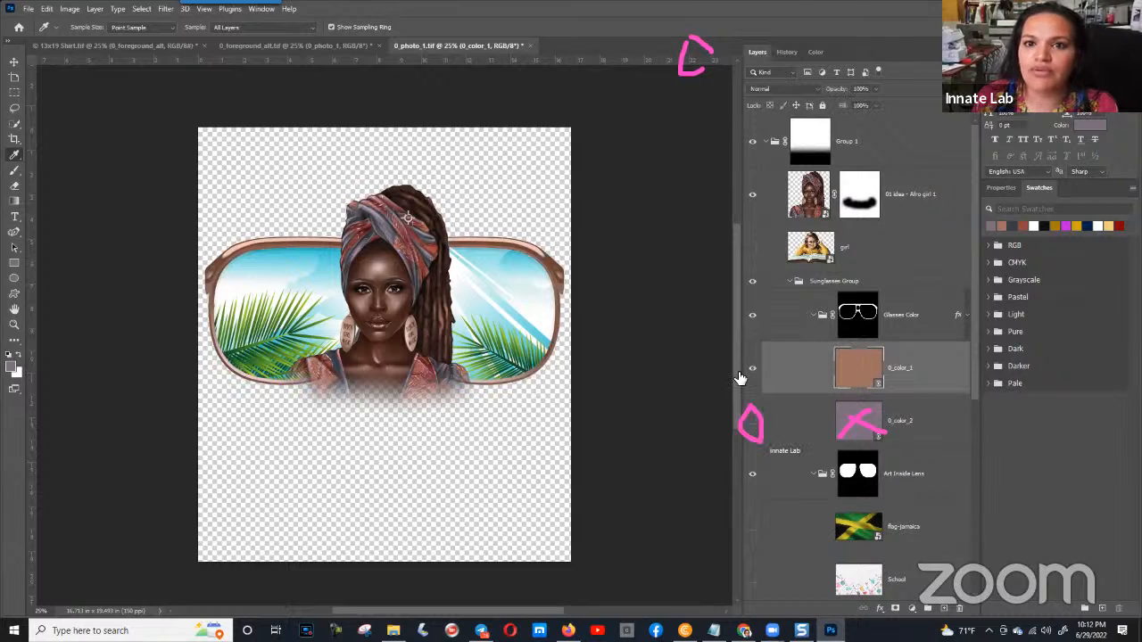
{"action": "left_click", "coordinate": [752, 420]}
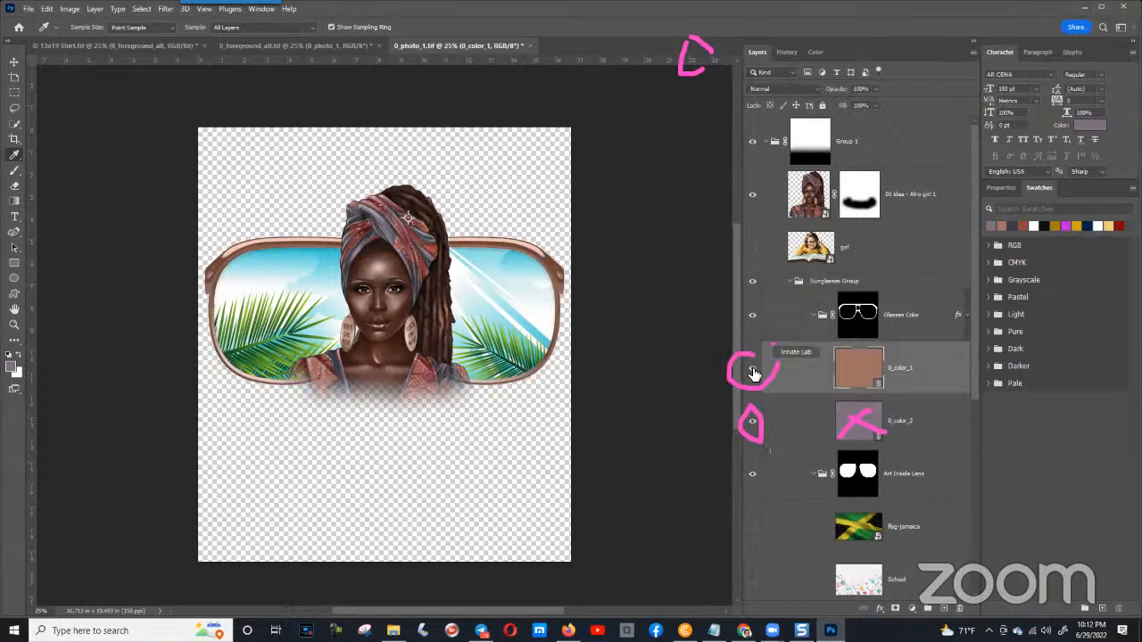
{"action": "left_click", "coordinate": [752, 370]}
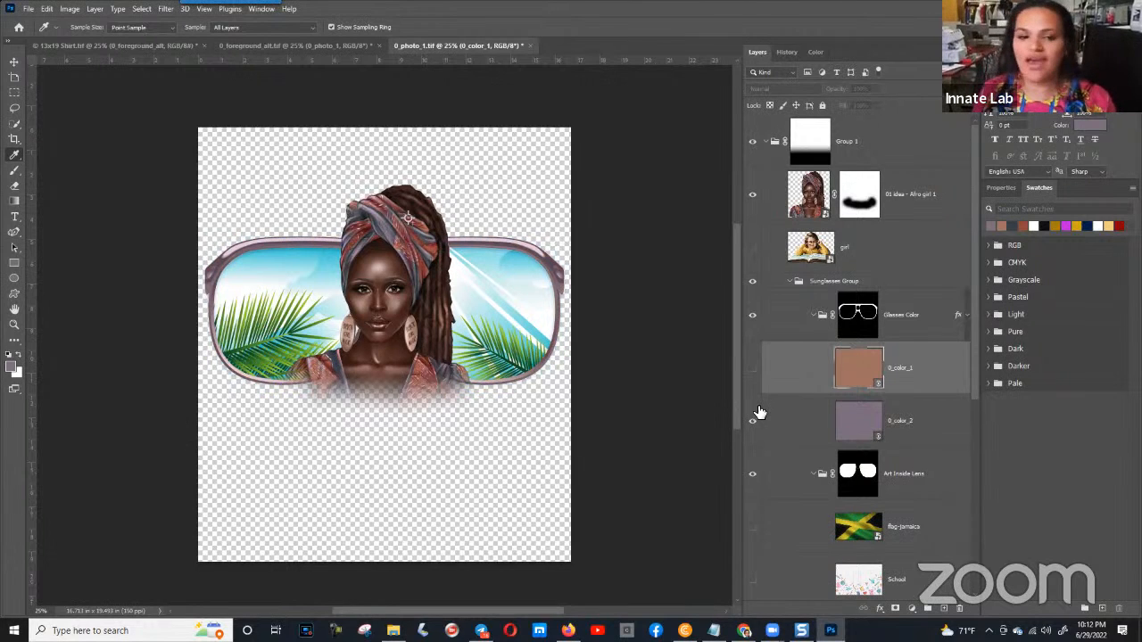
{"action": "left_click", "coordinate": [752, 368]}
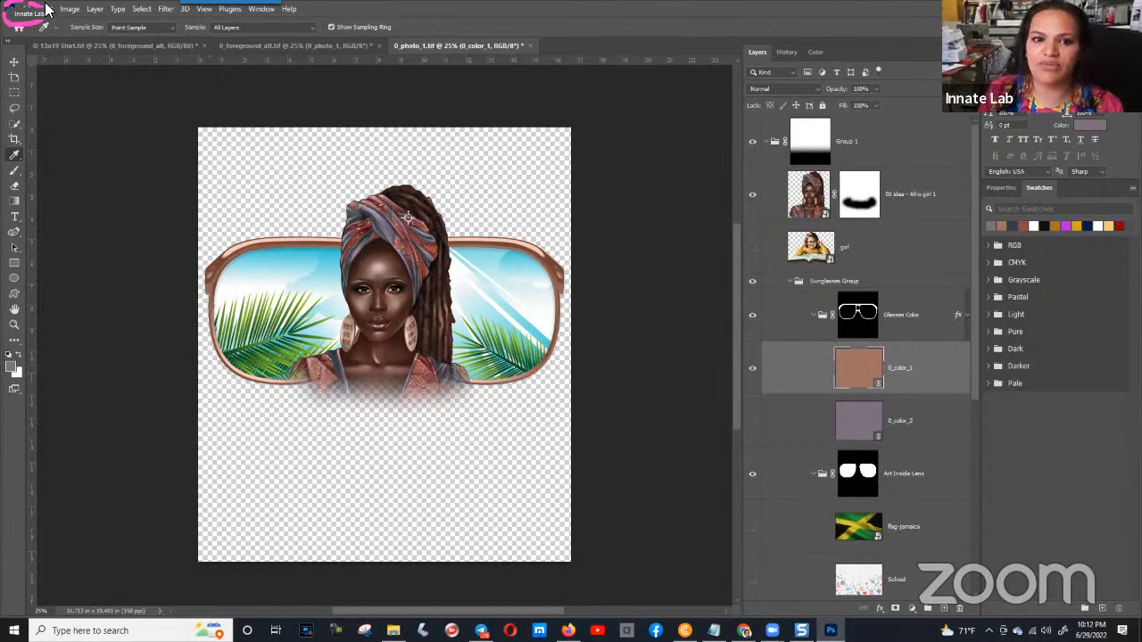
Save and close 0_photo_1.tif, then activate the Move tool in 0_foreground_alt.tif
{"action": "left_click", "coordinate": [125, 168]}
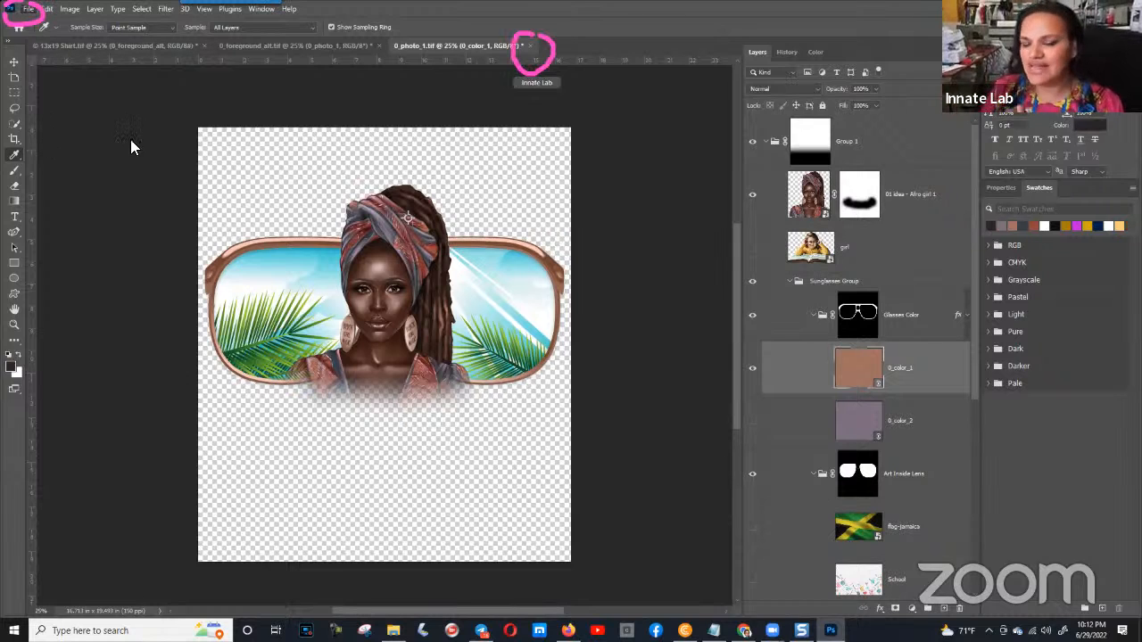
{"action": "key", "text": "ctrl+s"}
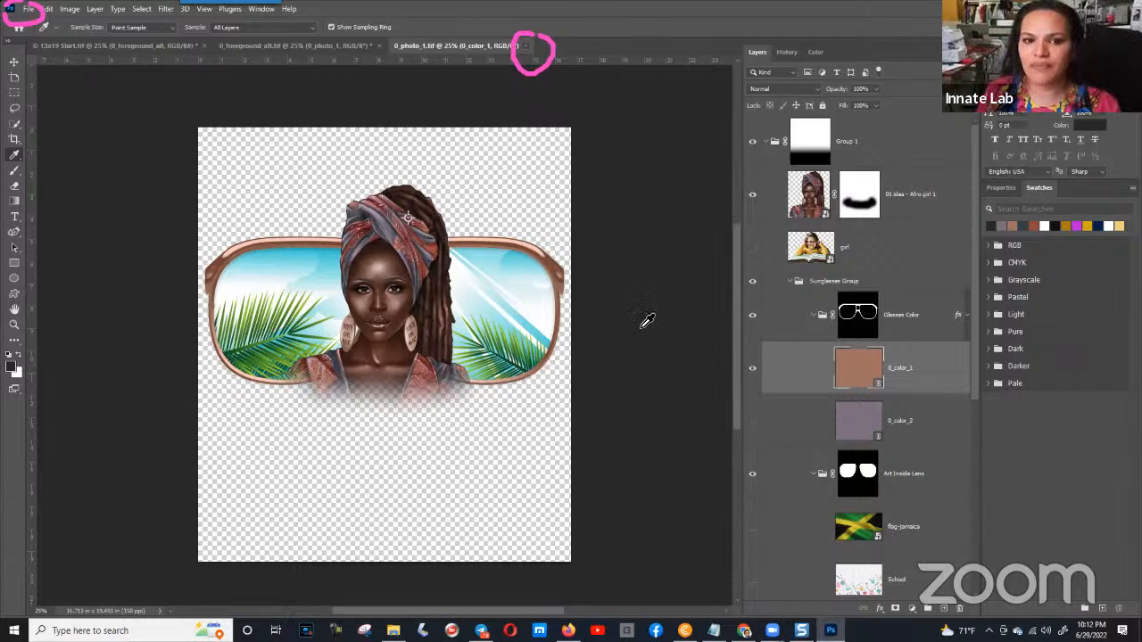
{"action": "key", "text": "ctrl+w"}
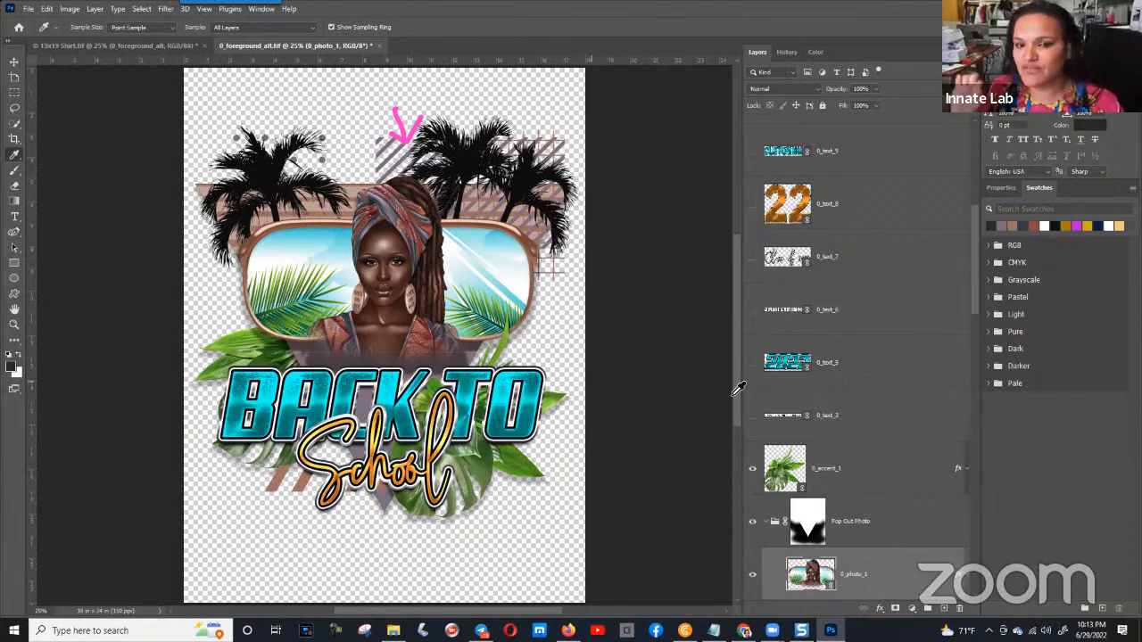
{"action": "scroll", "coordinate": [749, 388], "scroll_direction": "up", "scroll_amount": 4}
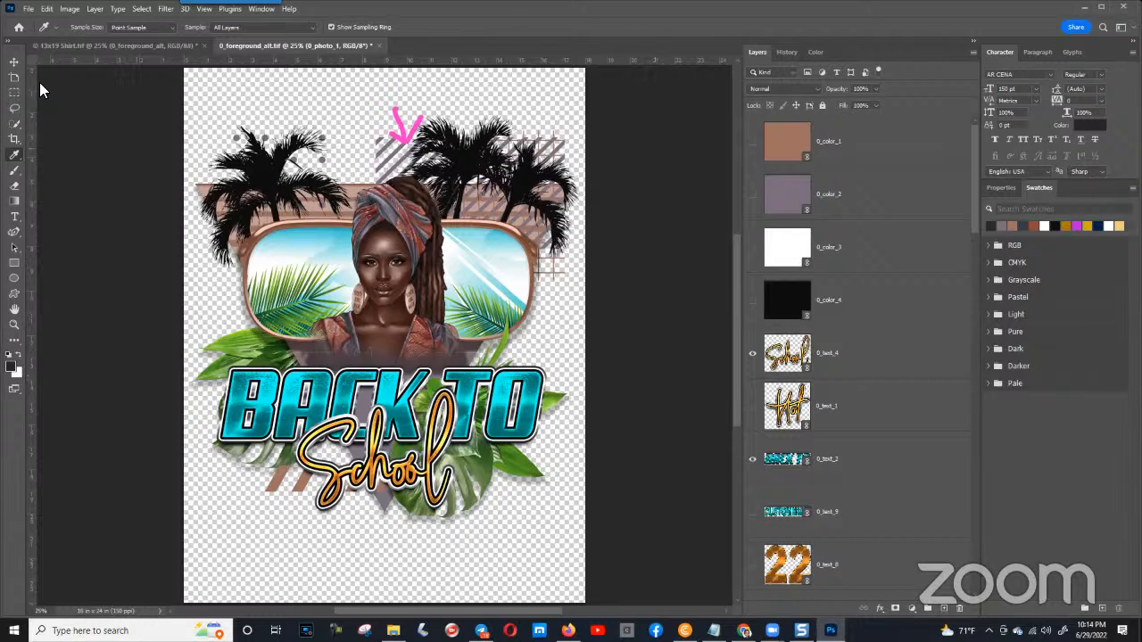
{"action": "left_click", "coordinate": [14, 62]}
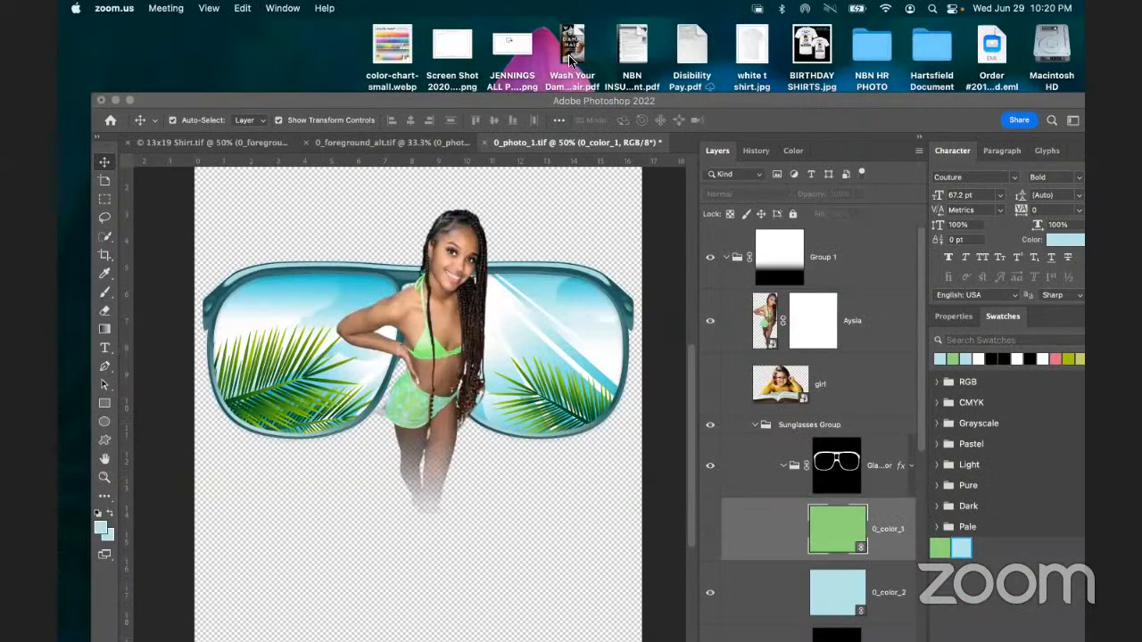
Move the program window up on the desktop and preview the frame with the 0_color_1 and 0_color_2 layers switched on and off
{"action": "left_click_drag", "start_coordinate": [754, 101], "coordinate": [762, 47]}
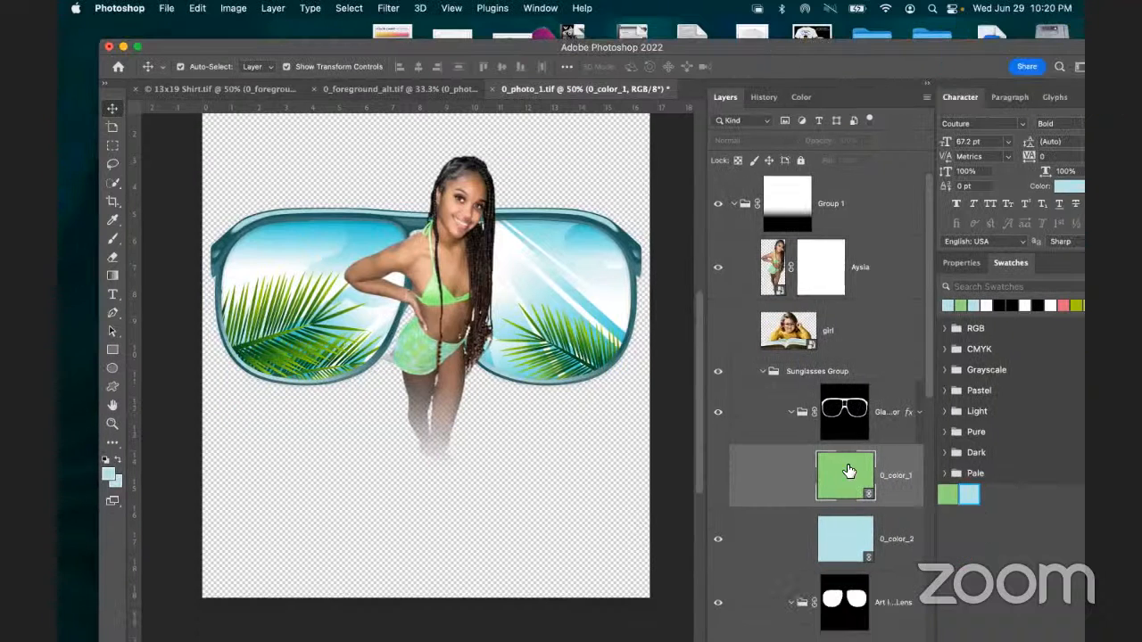
{"action": "left_click", "coordinate": [717, 542]}
{"action": "left_click", "coordinate": [717, 542]}
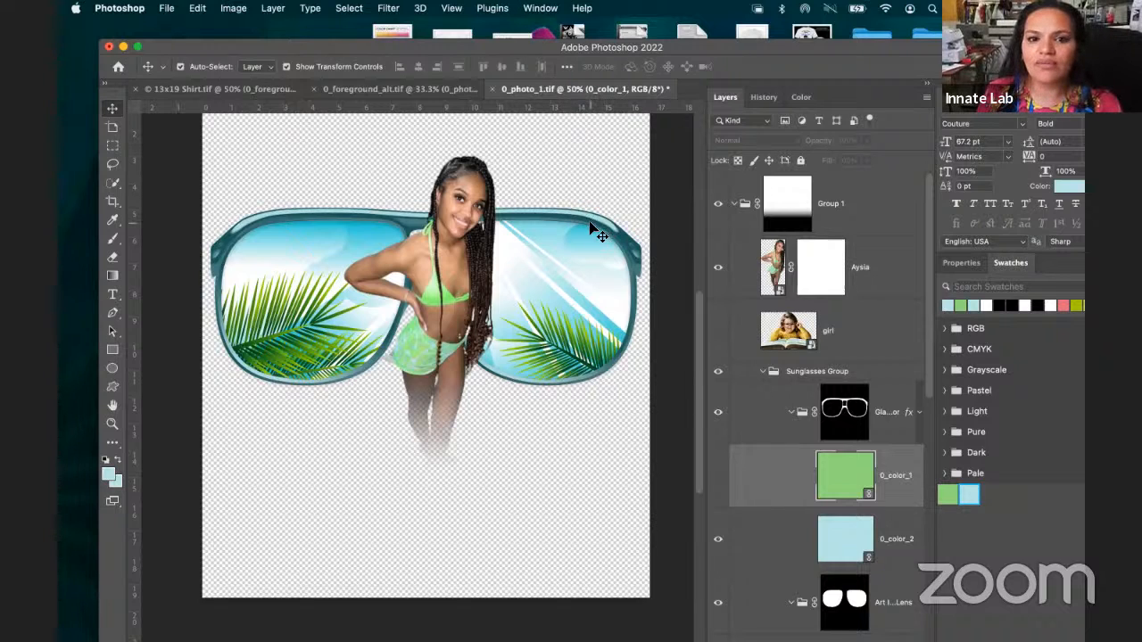
{"action": "left_click", "coordinate": [718, 543]}
{"action": "left_click", "coordinate": [718, 541]}
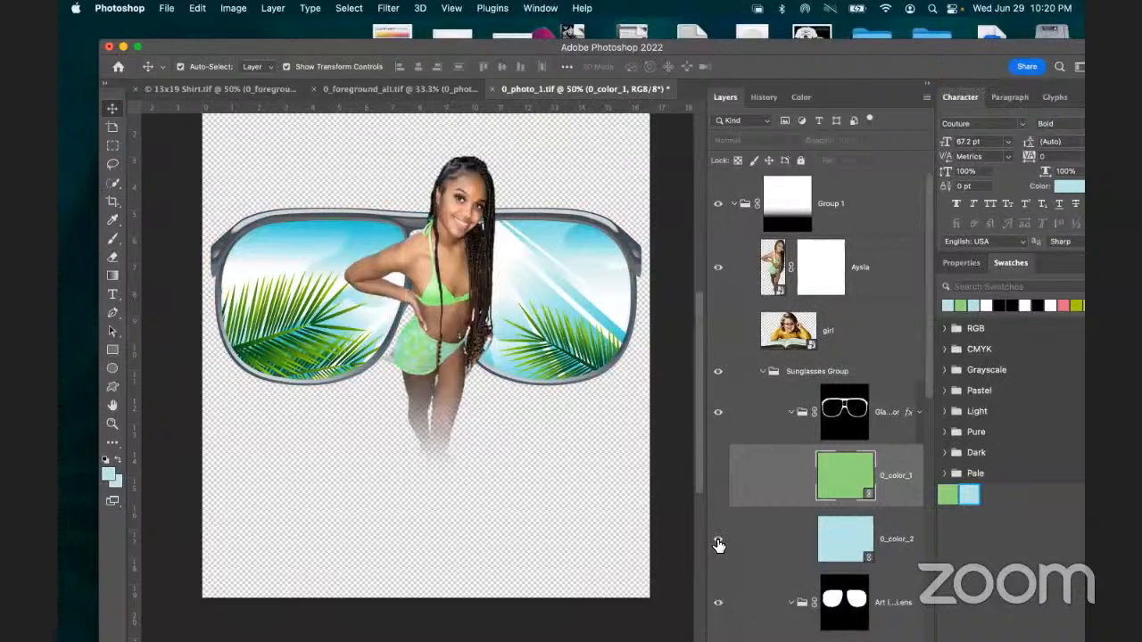
{"action": "left_click", "coordinate": [718, 476]}
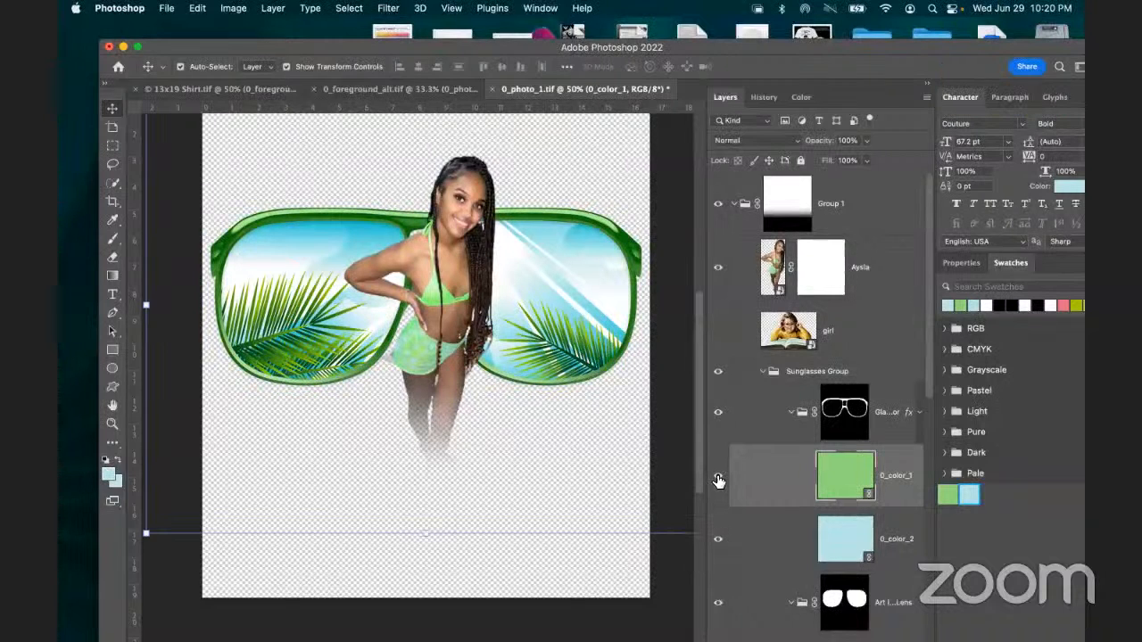
{"action": "left_click", "coordinate": [718, 479]}
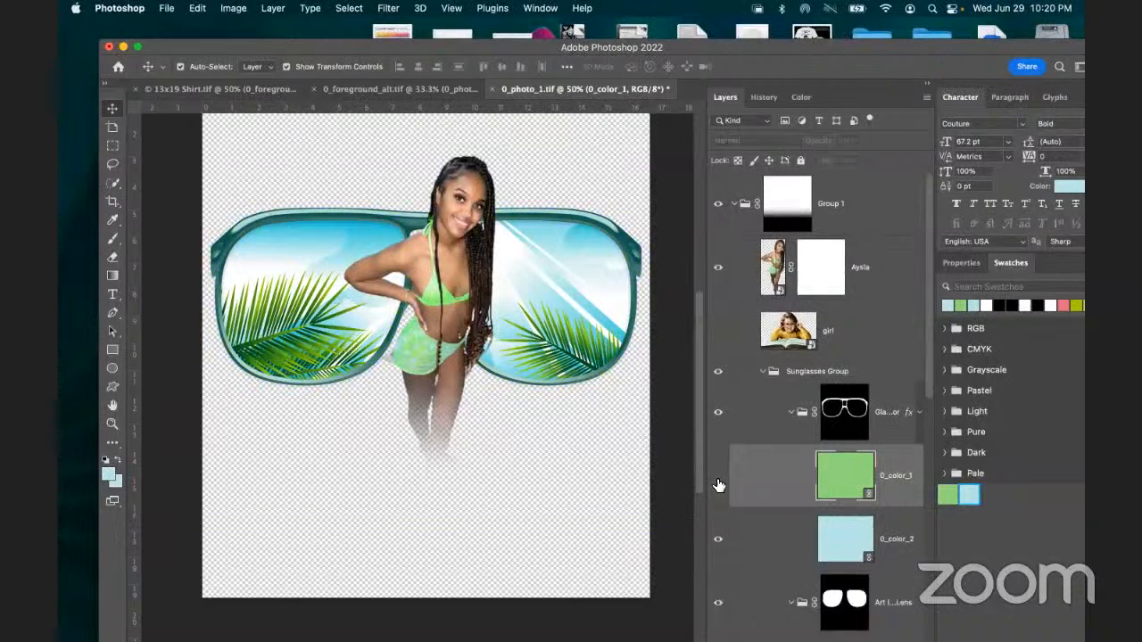
{"action": "left_click", "coordinate": [719, 542]}
{"action": "left_click", "coordinate": [719, 541]}
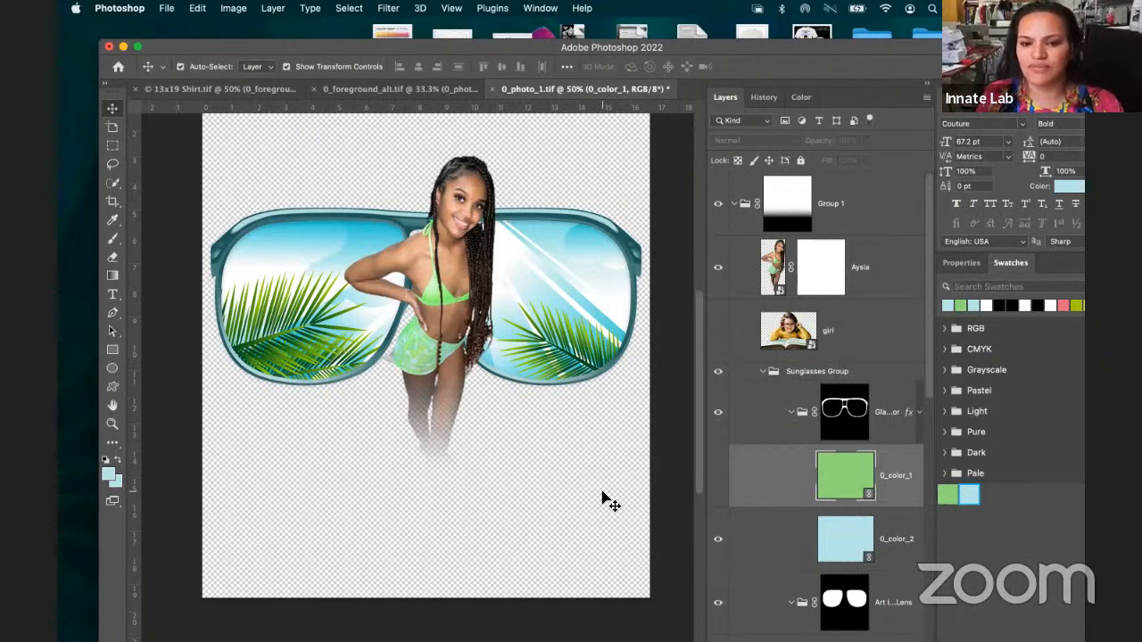
Turn the glasses frame green by hiding 0_color_2 and showing 0_color_1
{"action": "left_click", "coordinate": [718, 540]}
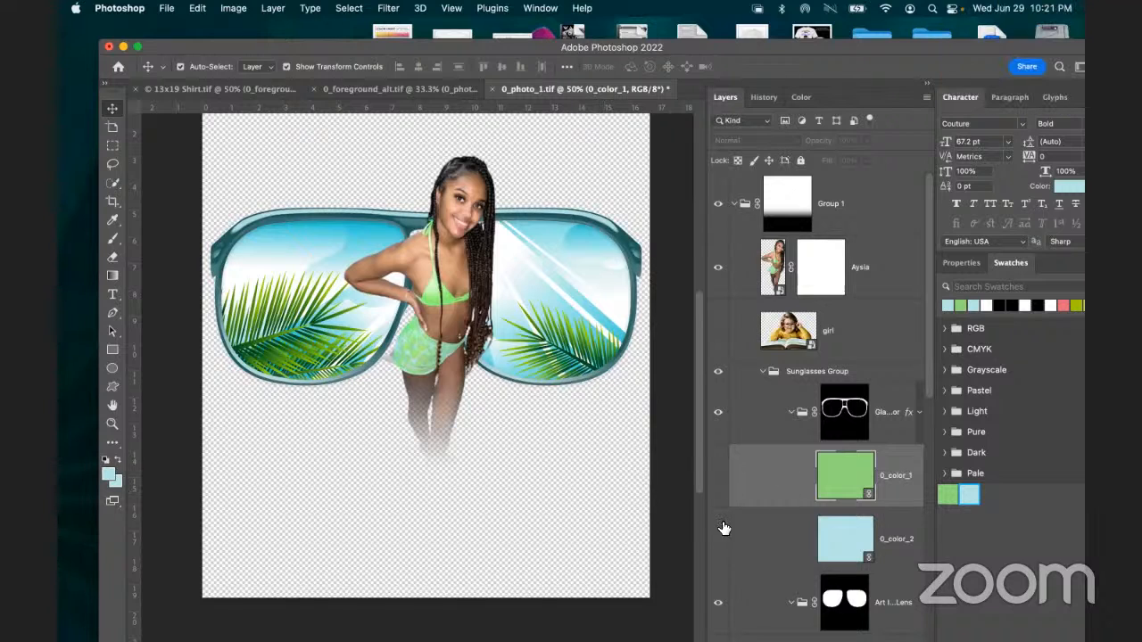
{"action": "left_click", "coordinate": [718, 475]}
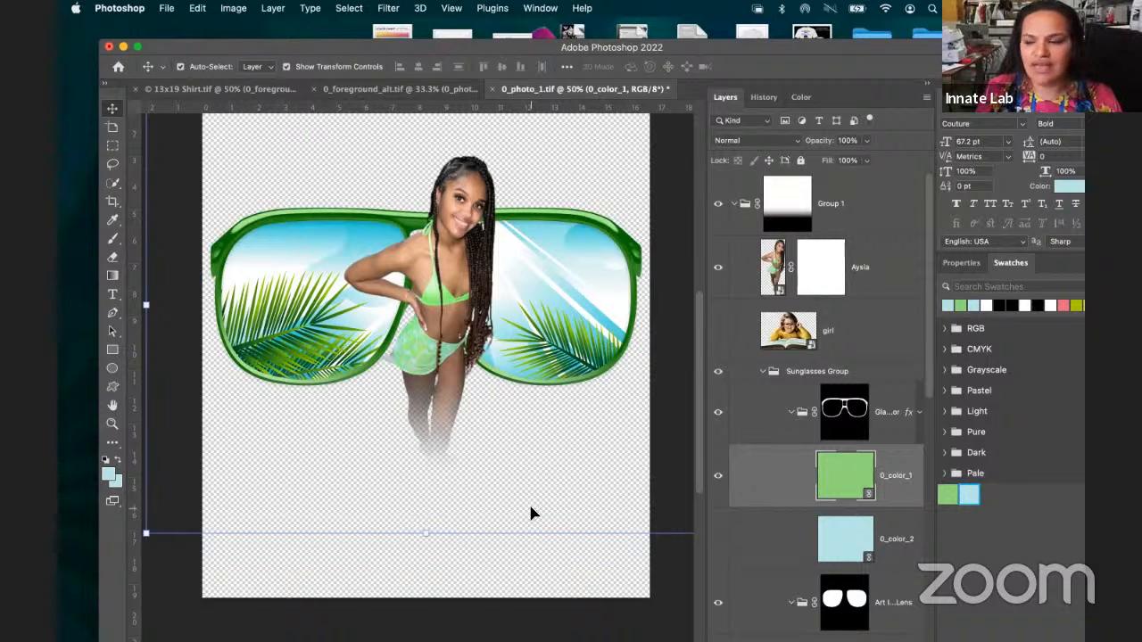
Save the recolored 0_photo_1.tif and close it to return to 0_foreground_alt.tif
{"action": "left_click", "coordinate": [169, 10]}
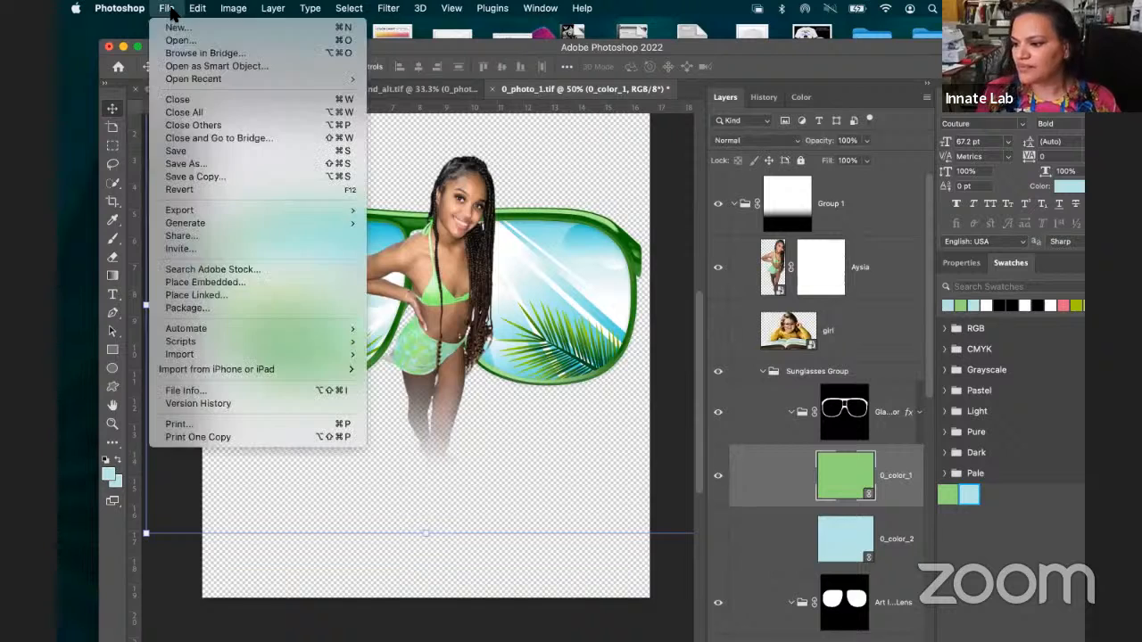
{"action": "left_click", "coordinate": [177, 151]}
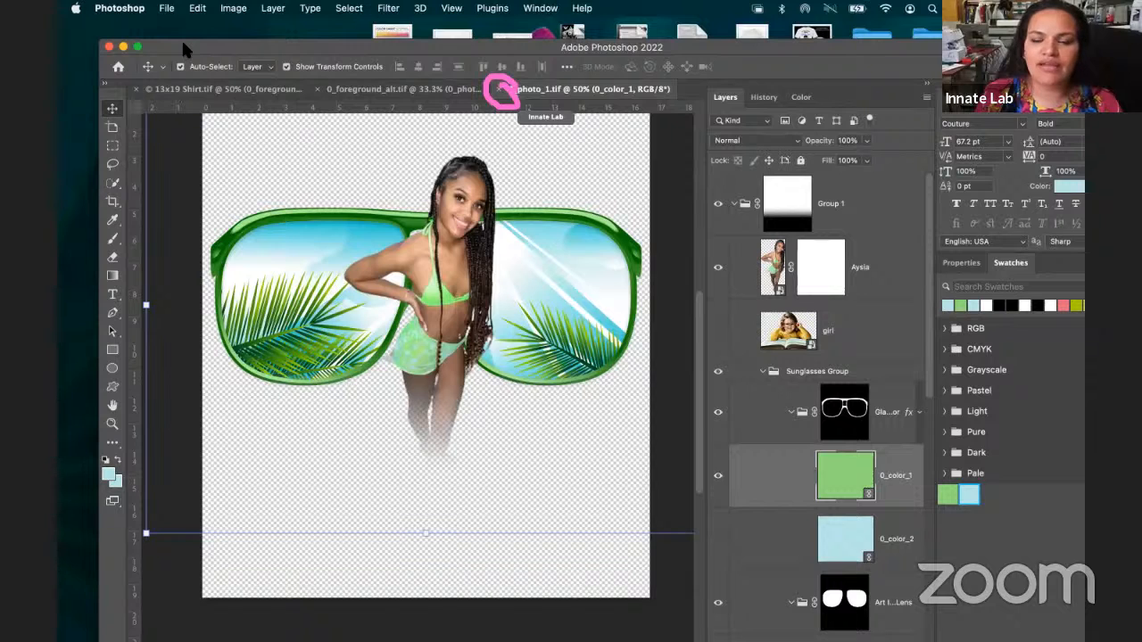
{"action": "left_click", "coordinate": [499, 89]}
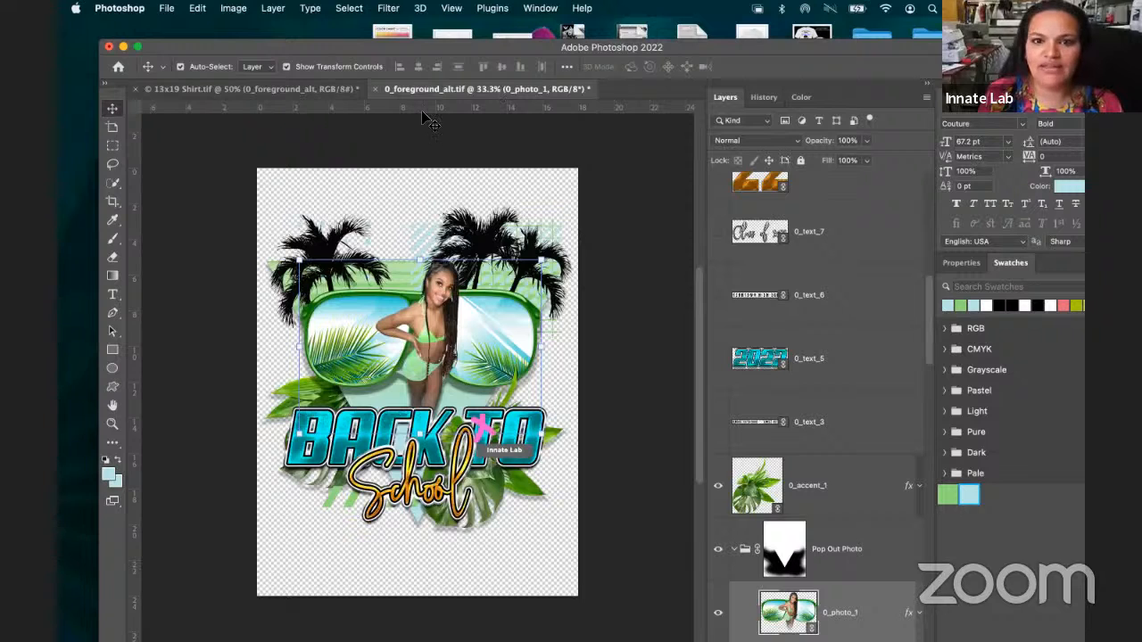
Select the 0_text_2 layer holding the BACK TO lettering and open its smart object contents
{"action": "right_click", "coordinate": [365, 449]}
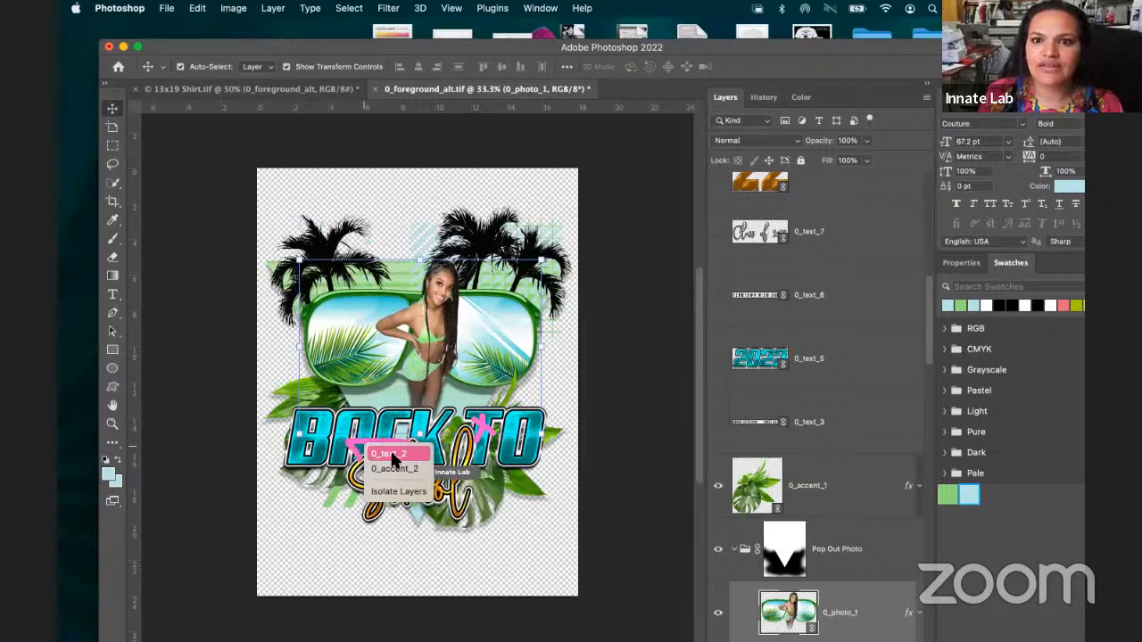
{"action": "left_click", "coordinate": [389, 454]}
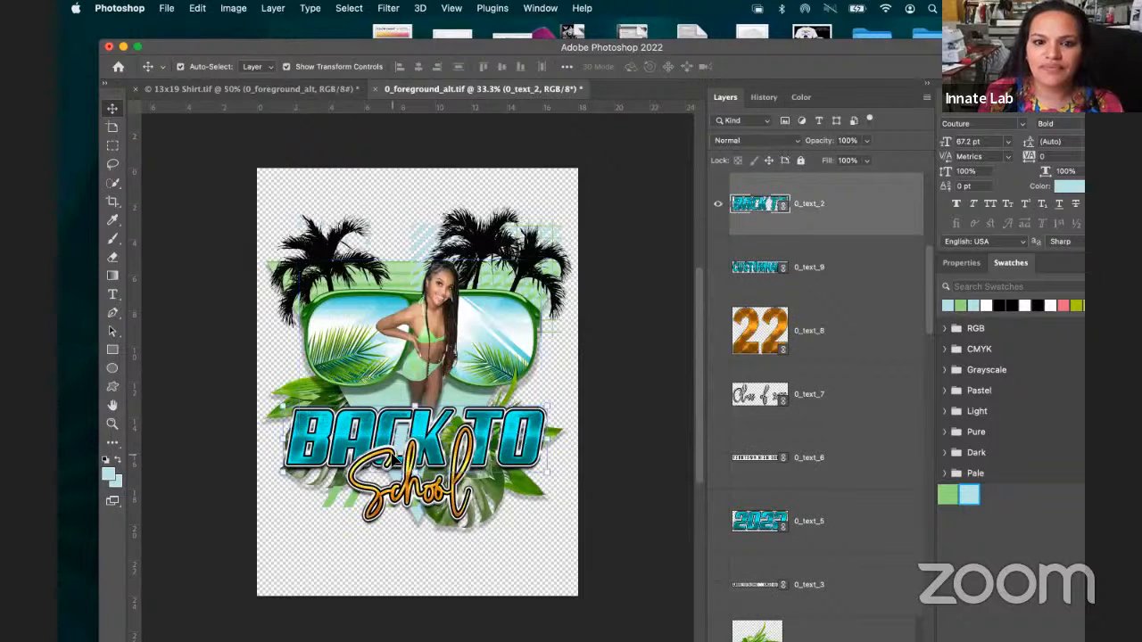
{"action": "double_click", "coordinate": [756, 205]}
{"action": "left_click", "coordinate": [756, 207]}
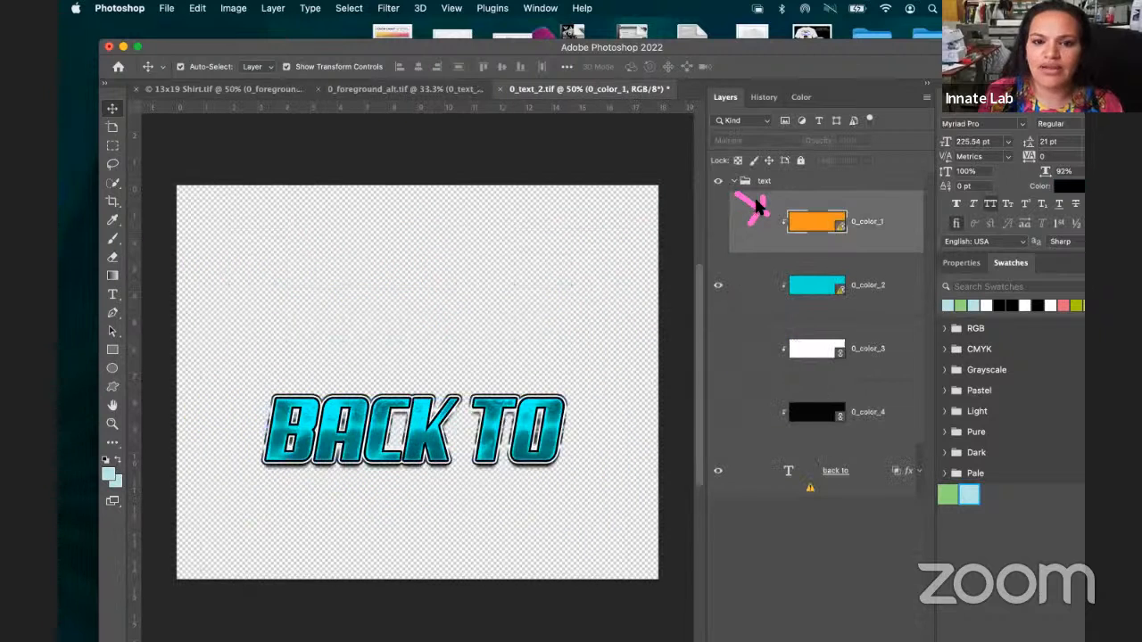
Update all modified linked content in 0_text_2.tif and select the "back to" text layer
{"action": "right_click", "coordinate": [858, 223]}
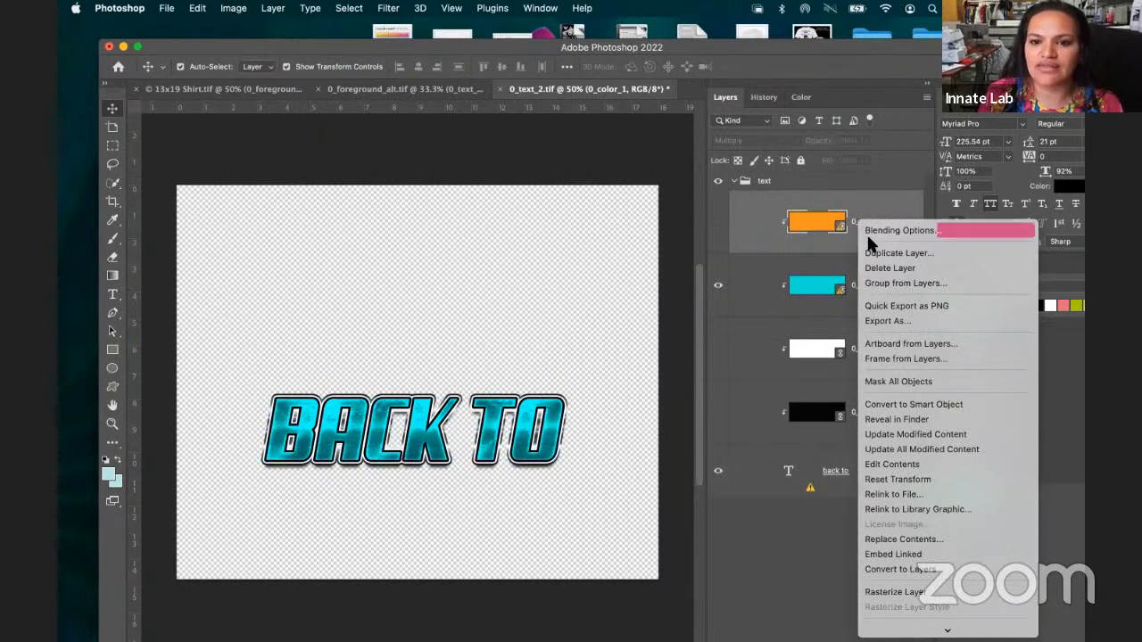
{"action": "left_click", "coordinate": [886, 454]}
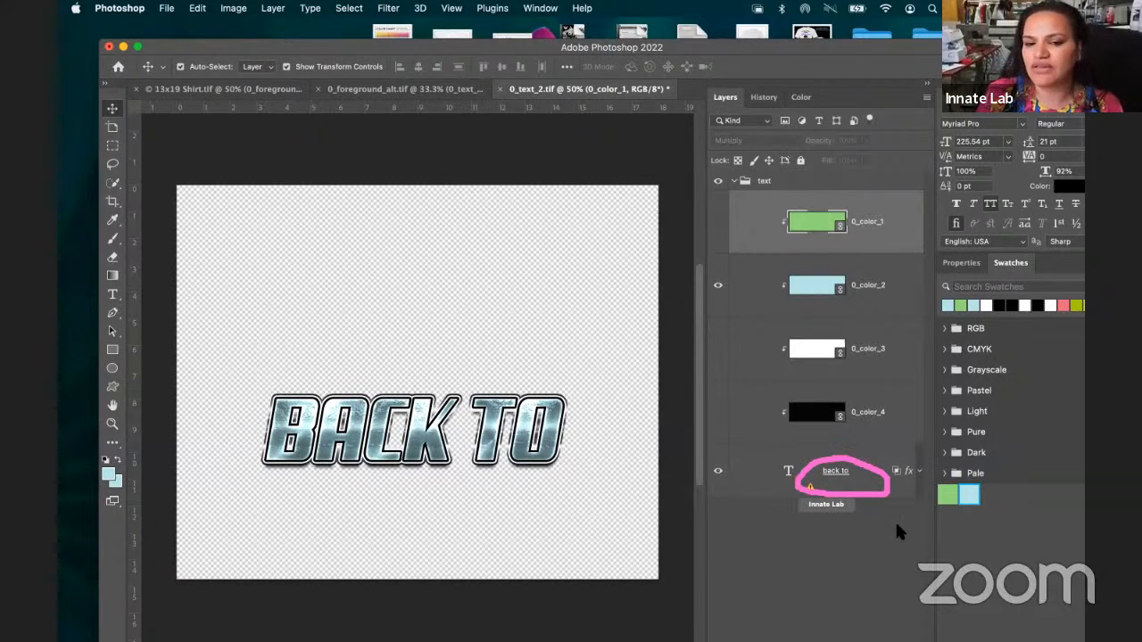
{"action": "left_click", "coordinate": [835, 479]}
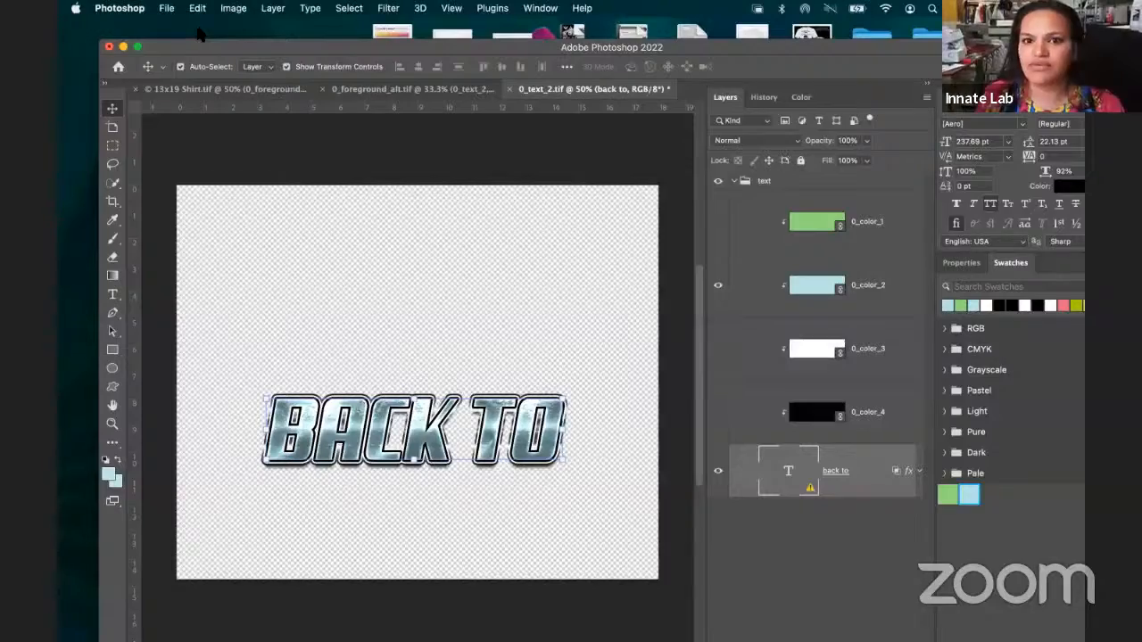
{"action": "left_click_drag", "start_coordinate": [208, 50], "coordinate": [256, 53]}
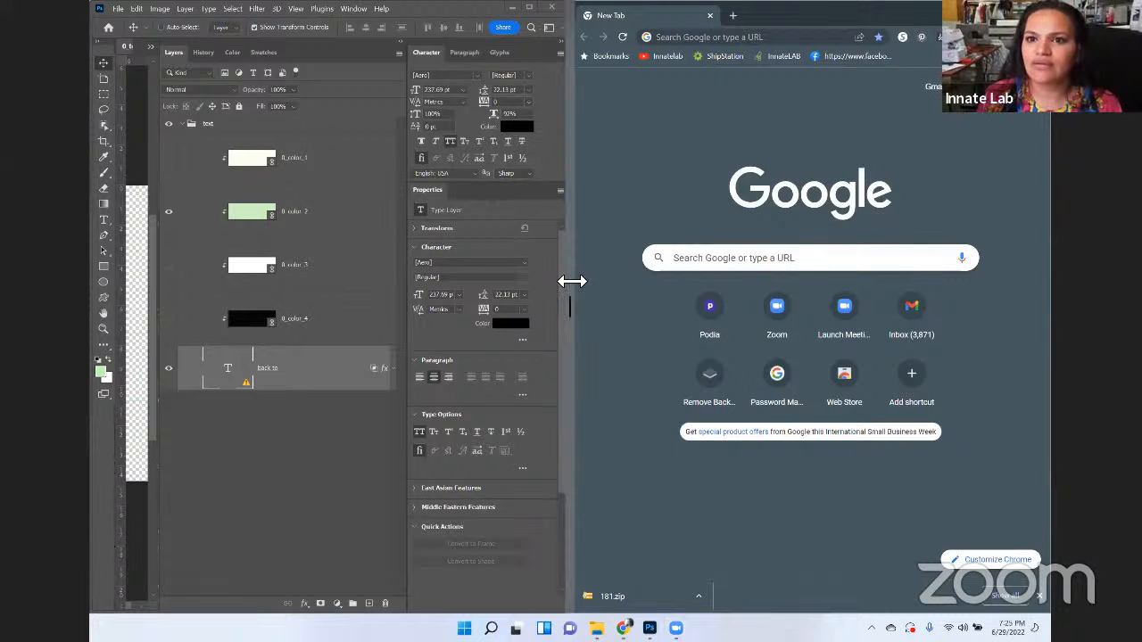
Switch to a maximized Chrome window, search Google for "aero font" and open the Aero font page on dafont.com
{"action": "left_click_drag", "start_coordinate": [572, 282], "coordinate": [572, 282]}
{"action": "key", "text": "super+Up"}
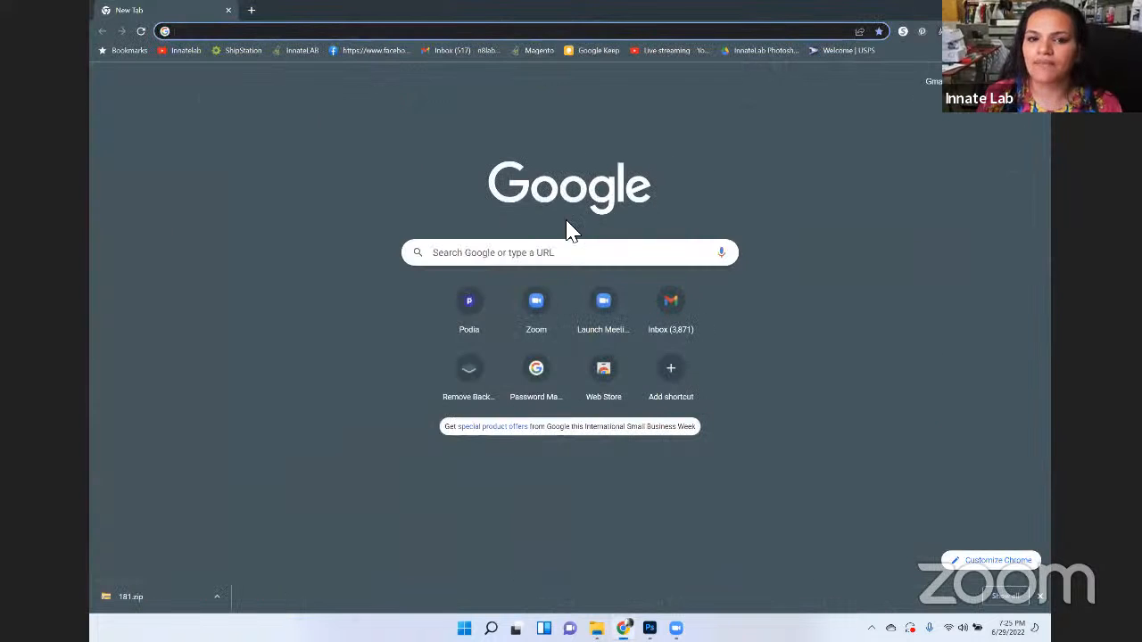
{"action": "left_click", "coordinate": [513, 254]}
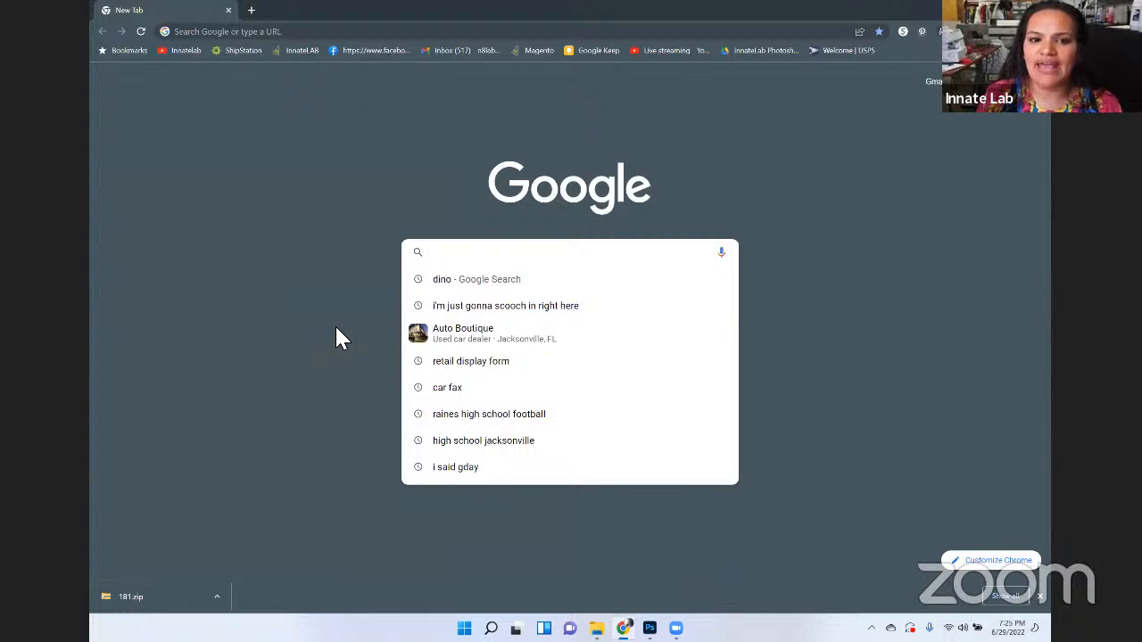
{"action": "type", "text": "aero"}
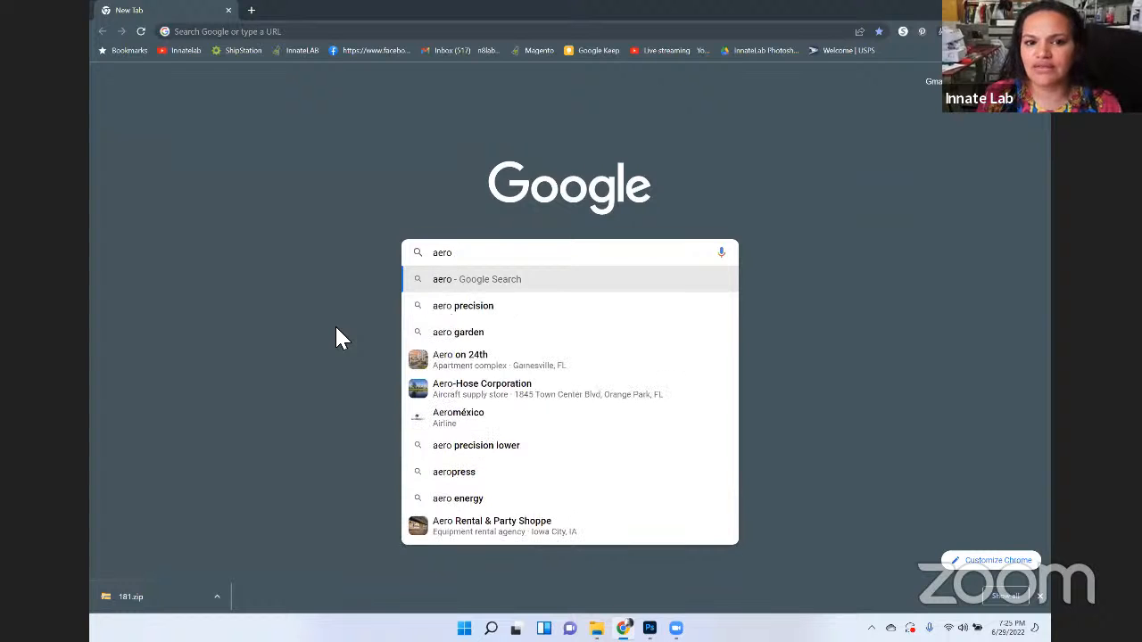
{"action": "type", "text": " font"}
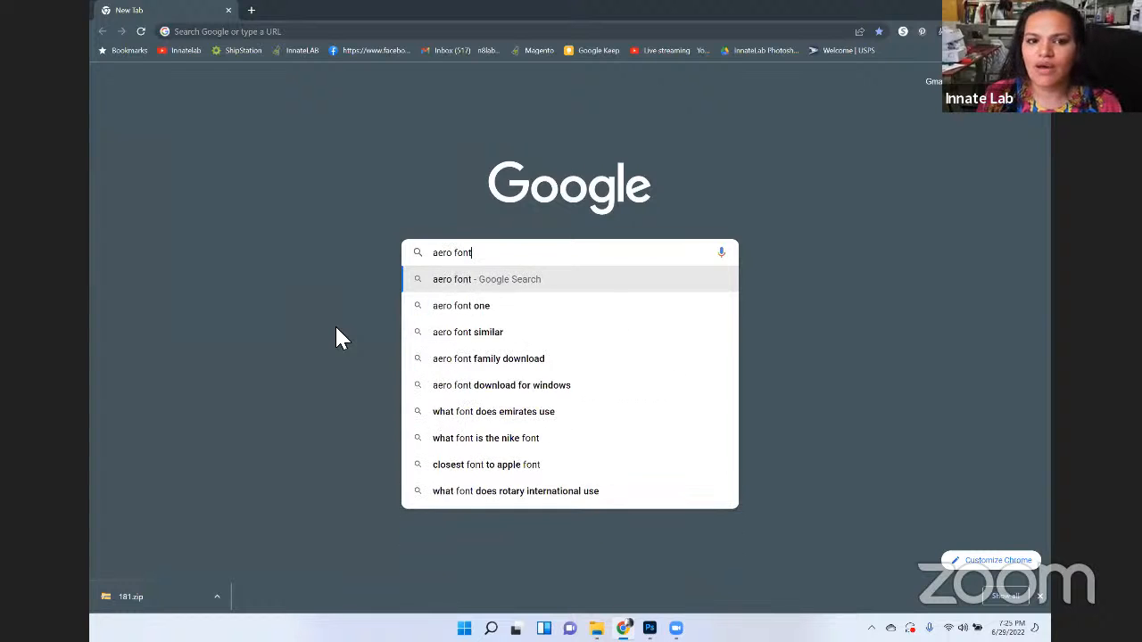
{"action": "key", "text": "Return"}
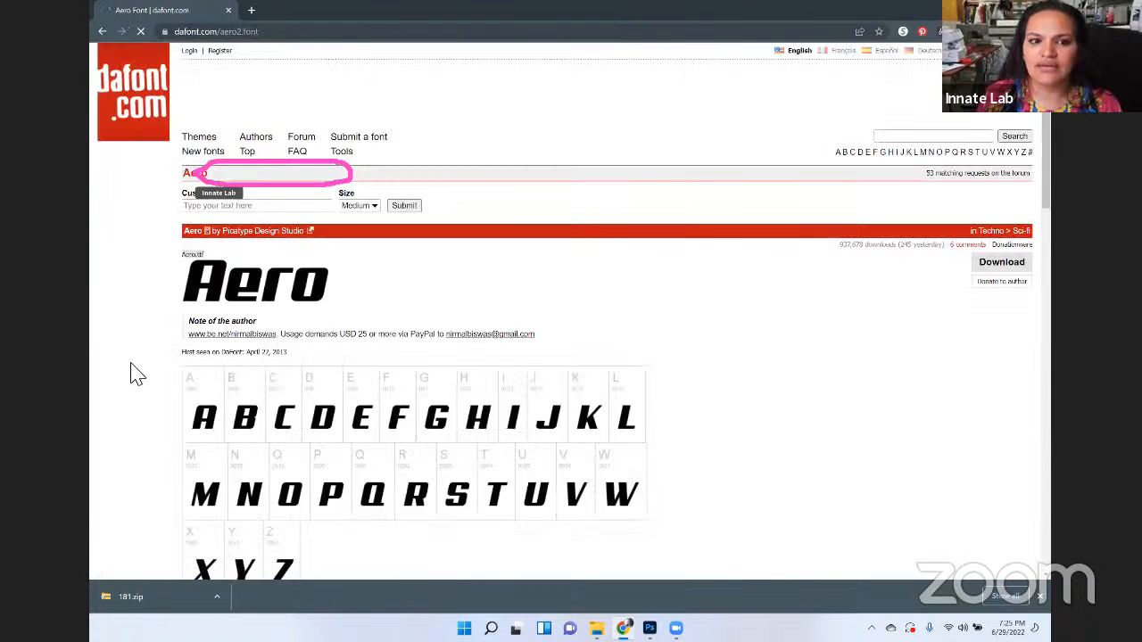
Download the Aero font from dafont.com as aero2 zip into the 627 challenge folder
{"action": "scroll", "coordinate": [300, 374], "scroll_direction": "down", "scroll_amount": 1}
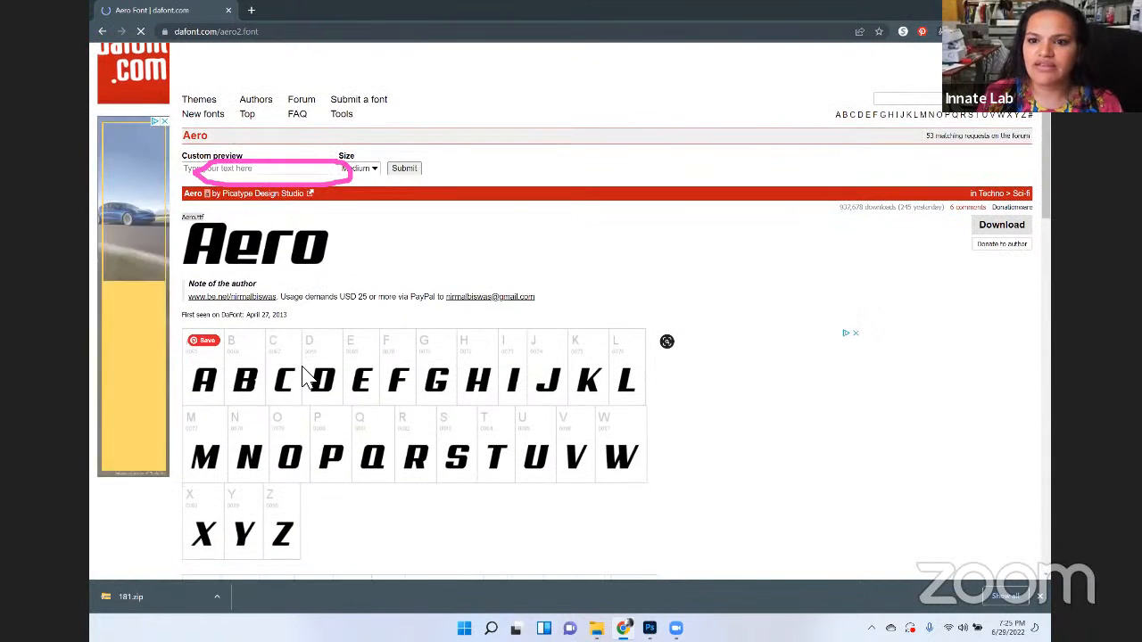
{"action": "scroll", "coordinate": [326, 377], "scroll_direction": "up", "scroll_amount": 1}
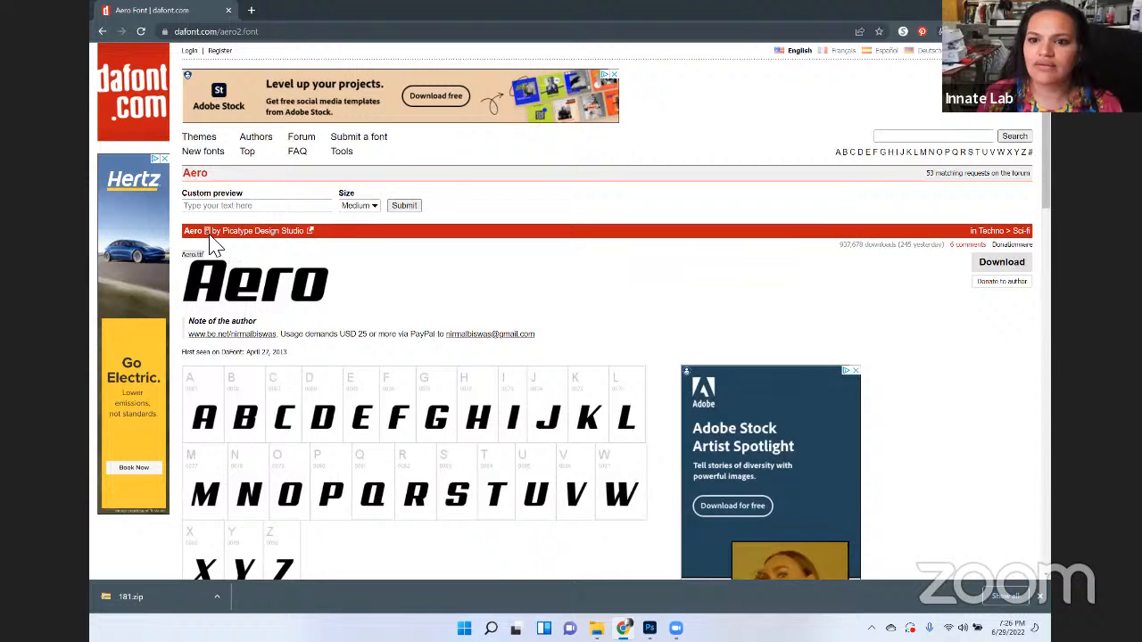
{"action": "left_click", "coordinate": [996, 277]}
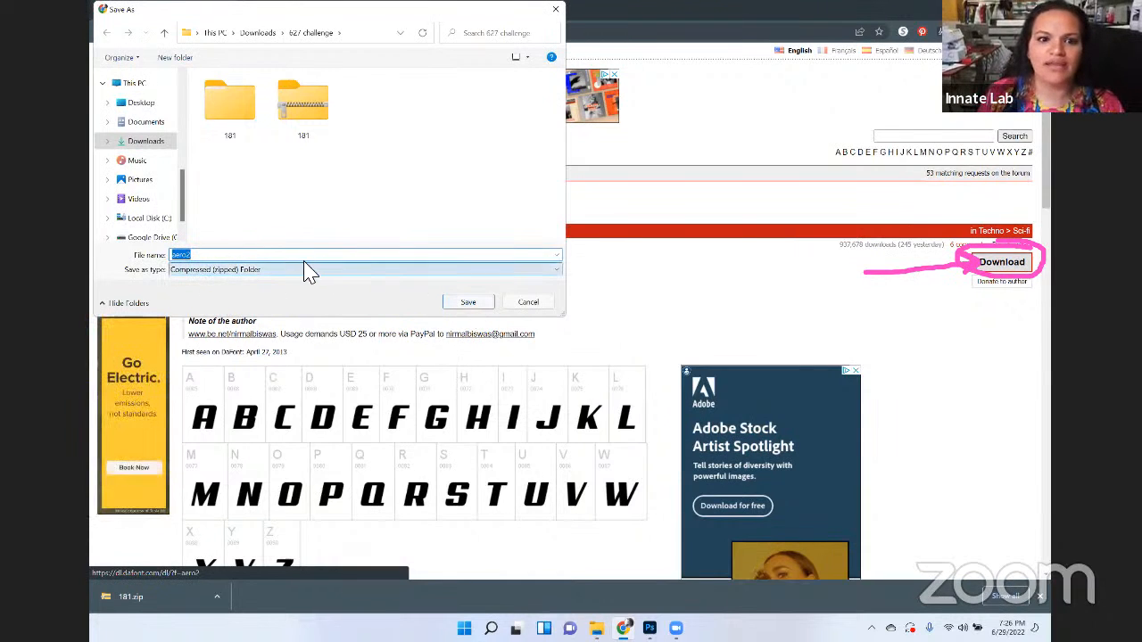
{"action": "left_click_drag", "start_coordinate": [491, 294], "coordinate": [462, 309]}
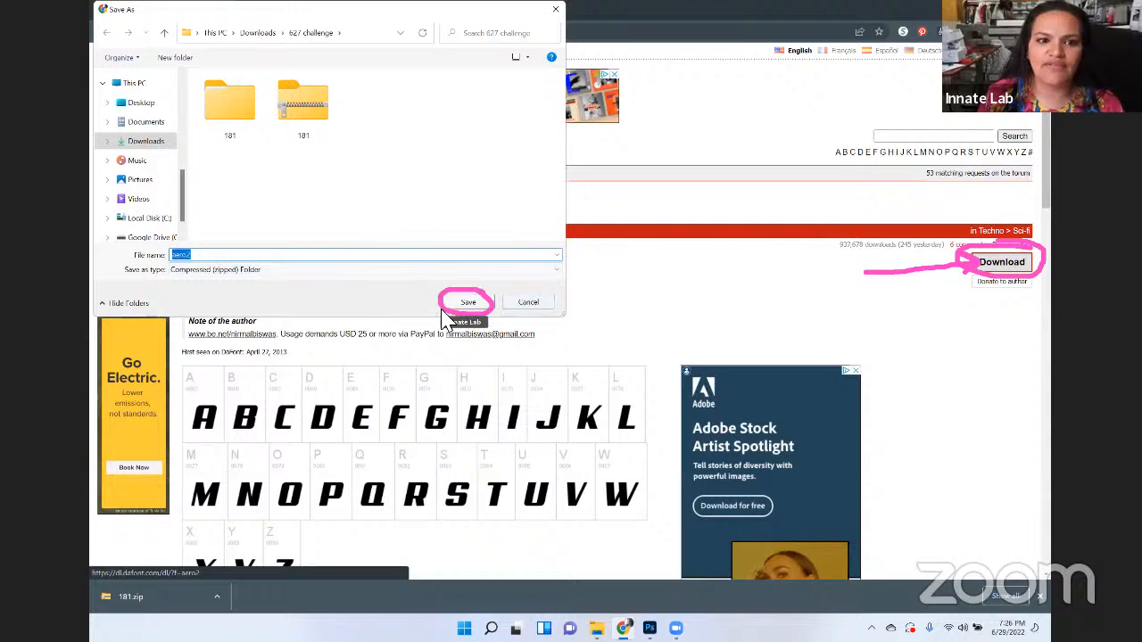
{"action": "left_click", "coordinate": [457, 305]}
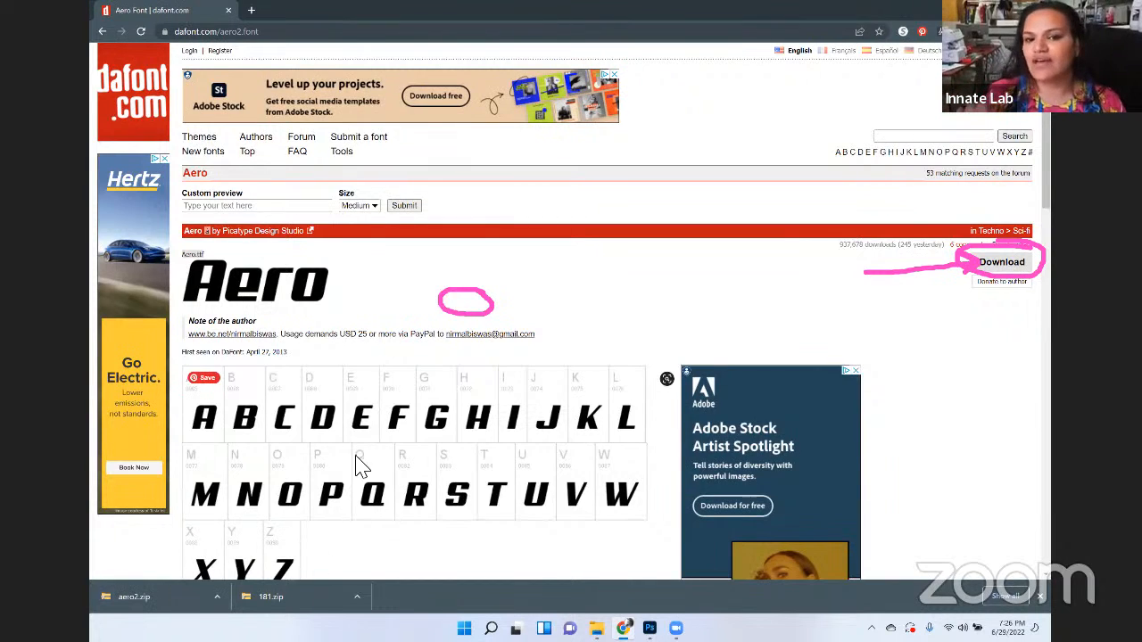
Show the downloaded aero2.zip in its folder and extract it to an aero2 subfolder of 627 challenge
{"action": "scroll", "coordinate": [321, 393], "scroll_direction": "down", "scroll_amount": 3}
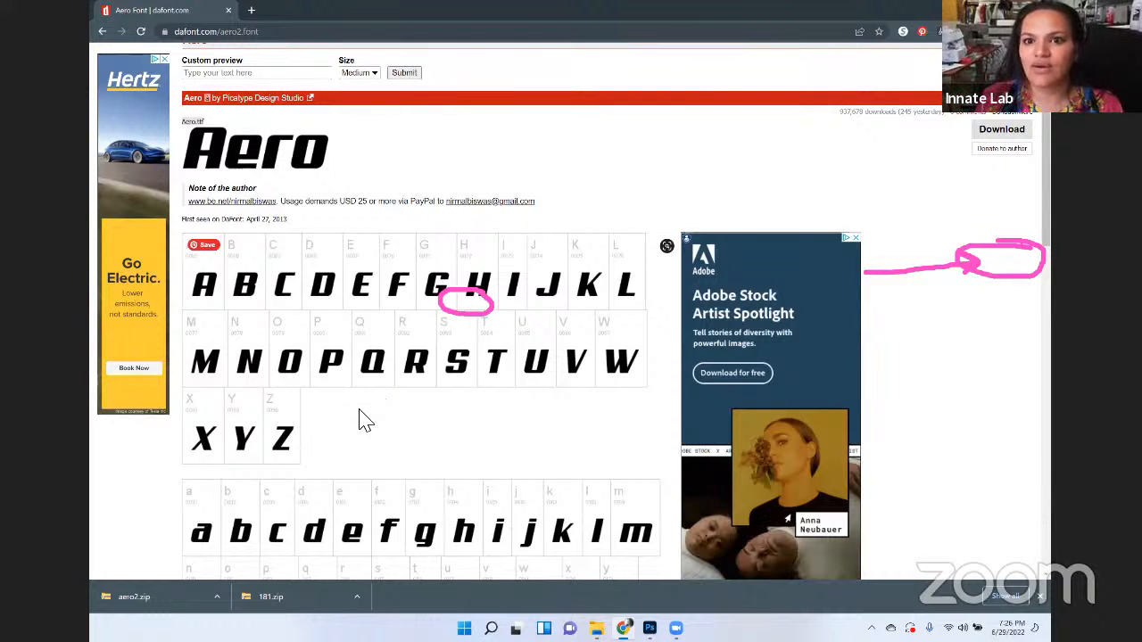
{"action": "scroll", "coordinate": [360, 421], "scroll_direction": "up", "scroll_amount": 3}
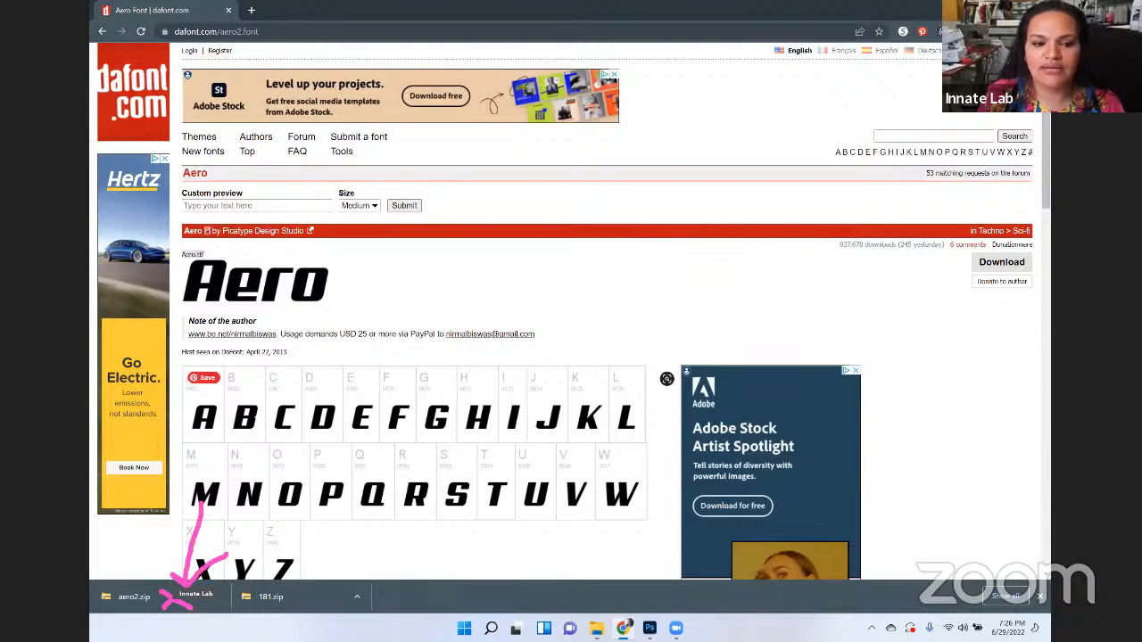
{"action": "right_click", "coordinate": [183, 596]}
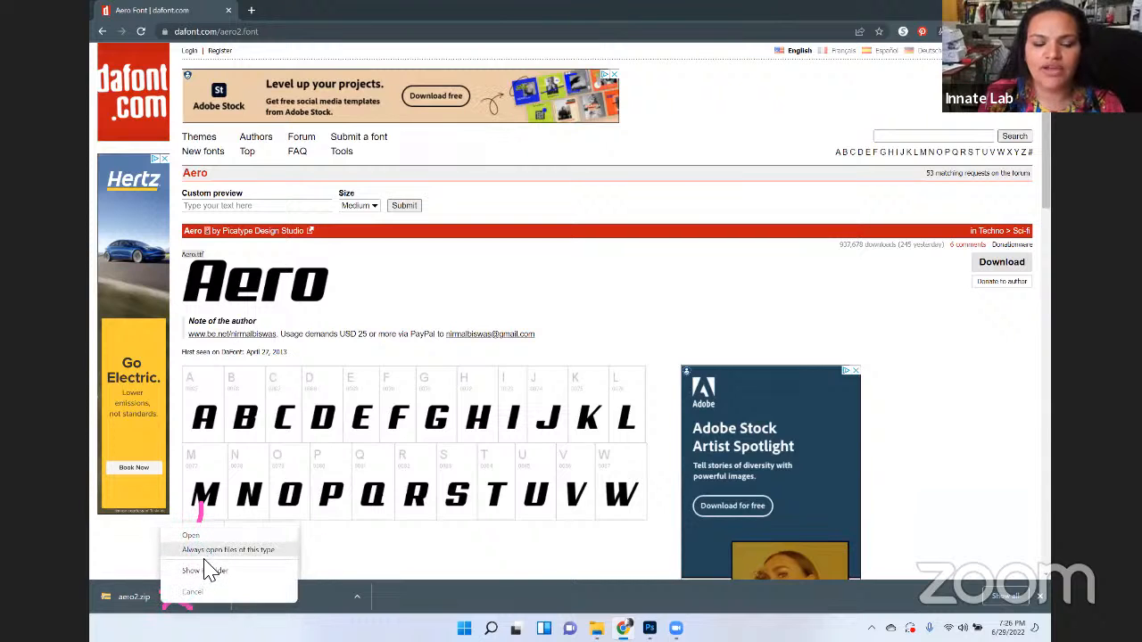
{"action": "left_click", "coordinate": [205, 571]}
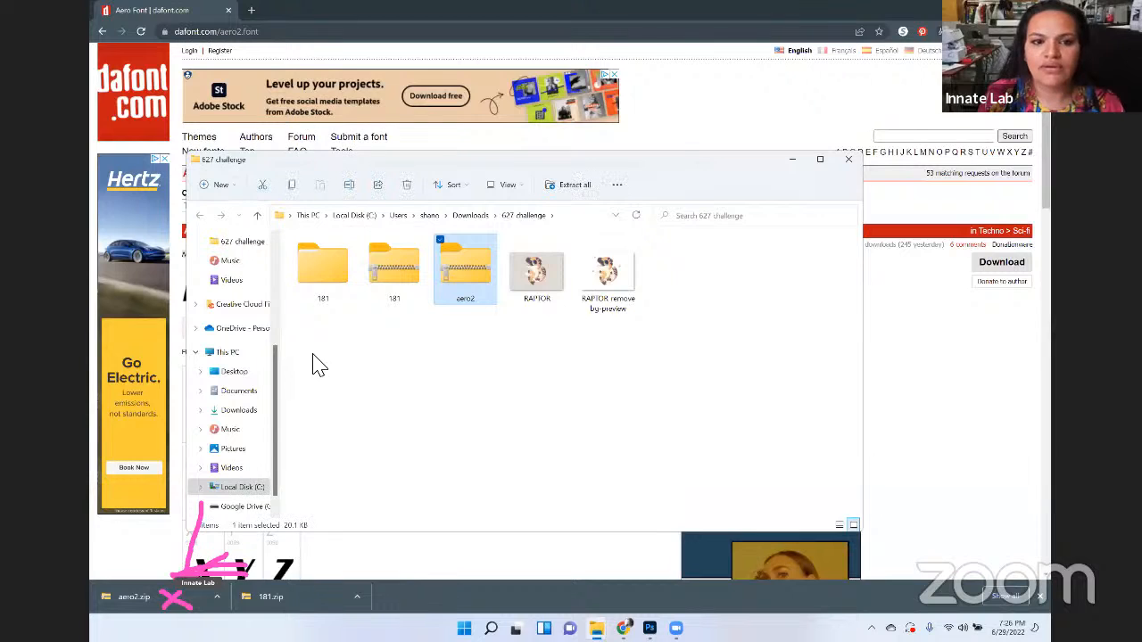
{"action": "right_click", "coordinate": [486, 287]}
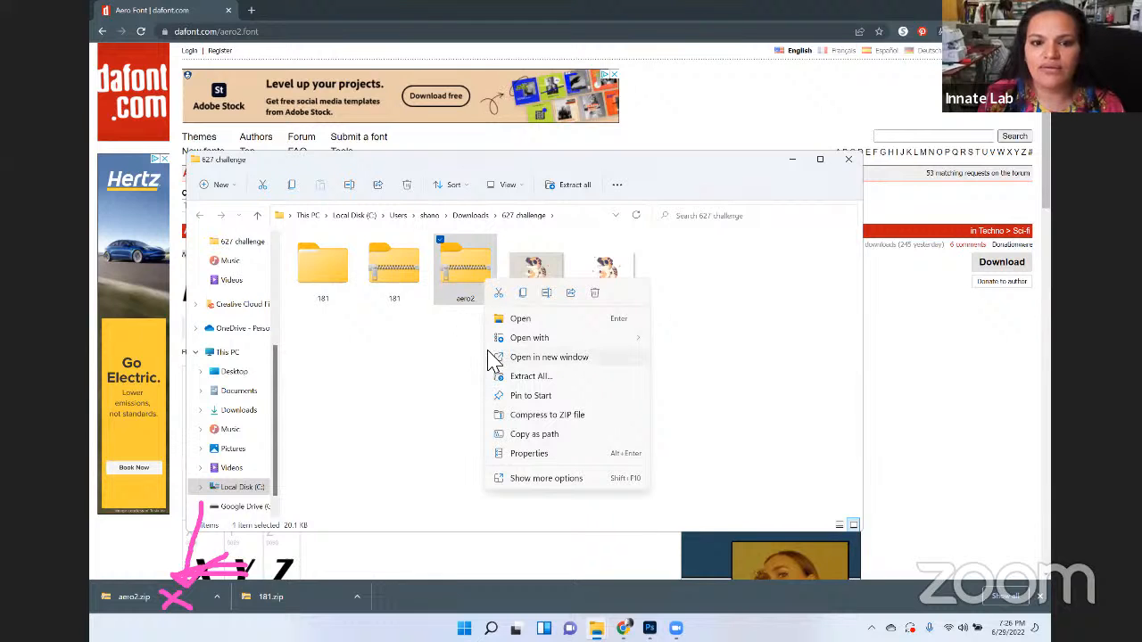
{"action": "left_click_drag", "start_coordinate": [510, 384], "coordinate": [505, 381]}
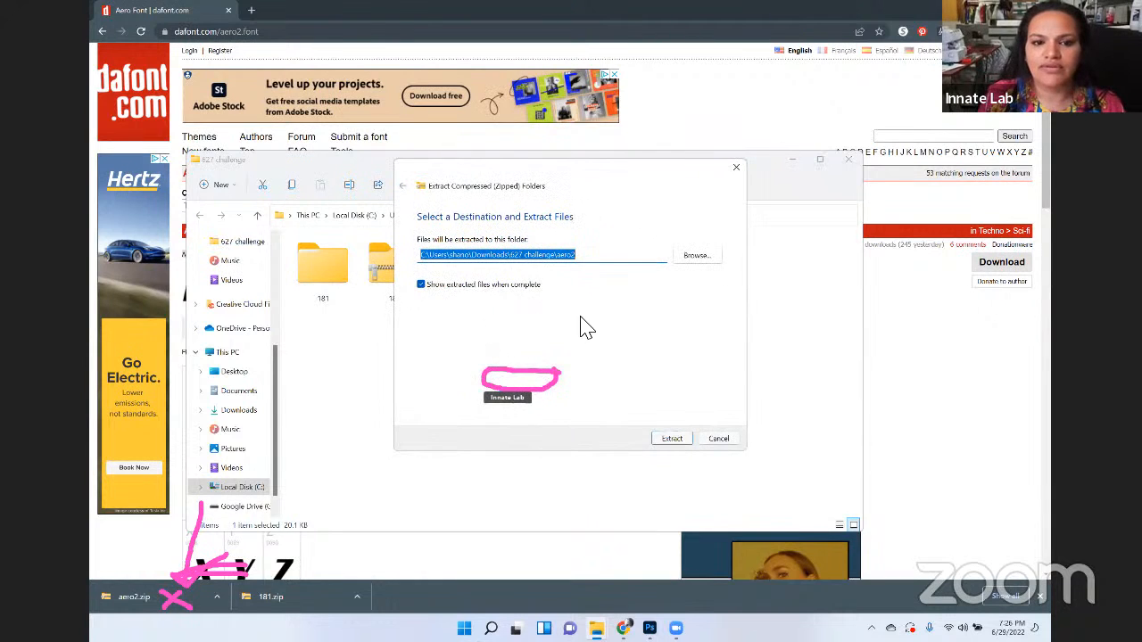
{"action": "left_click", "coordinate": [671, 438]}
{"action": "left_click_drag", "start_coordinate": [698, 388], "coordinate": [666, 439]}
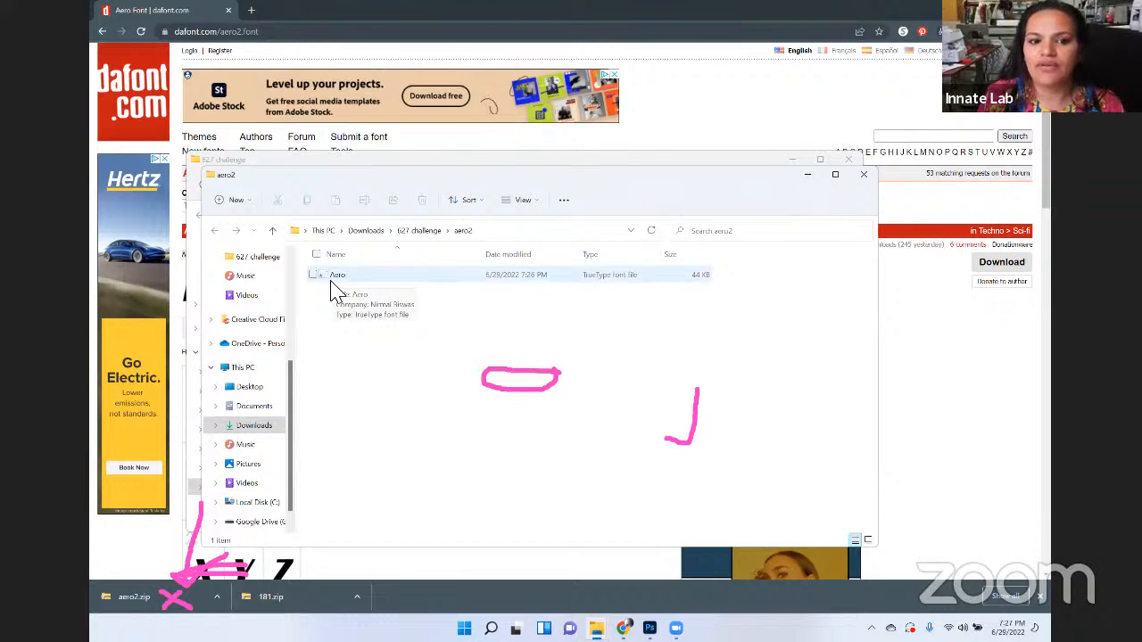
Install the extracted Aero TrueType font file on the computer
{"action": "left_click_drag", "start_coordinate": [332, 269], "coordinate": [355, 276]}
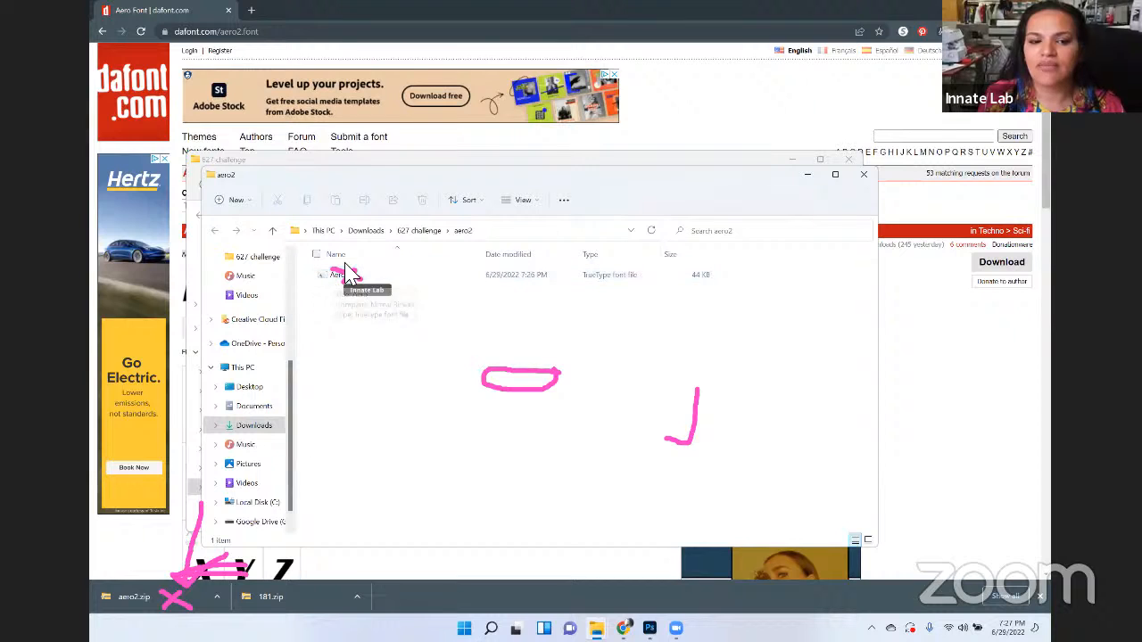
{"action": "right_click", "coordinate": [347, 278]}
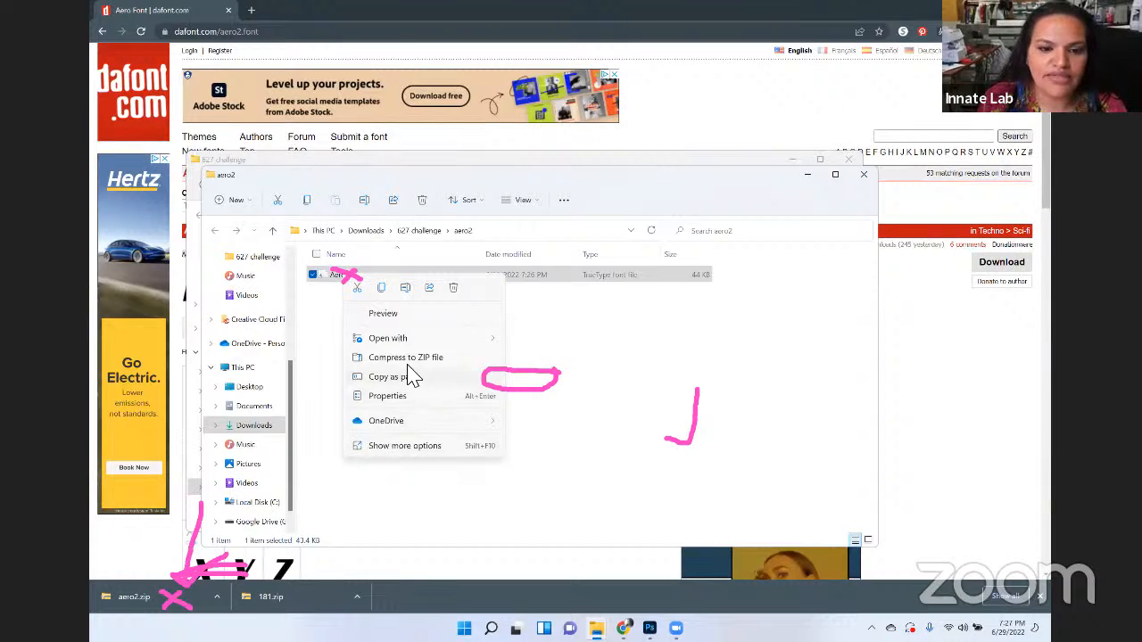
{"action": "left_click_drag", "start_coordinate": [444, 435], "coordinate": [432, 439]}
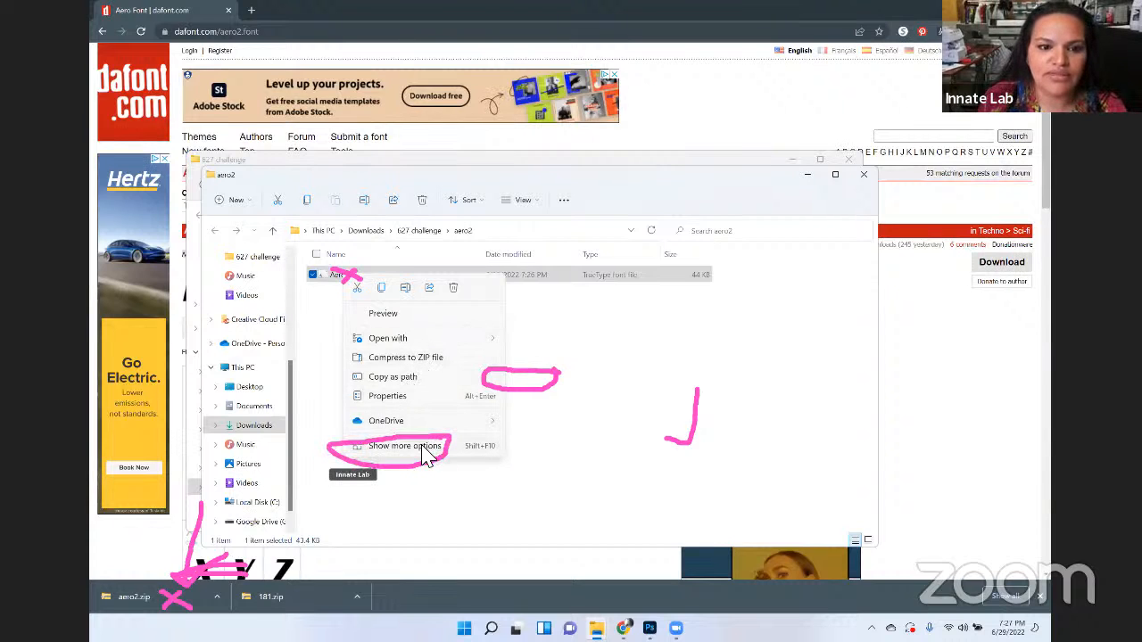
{"action": "left_click", "coordinate": [427, 449]}
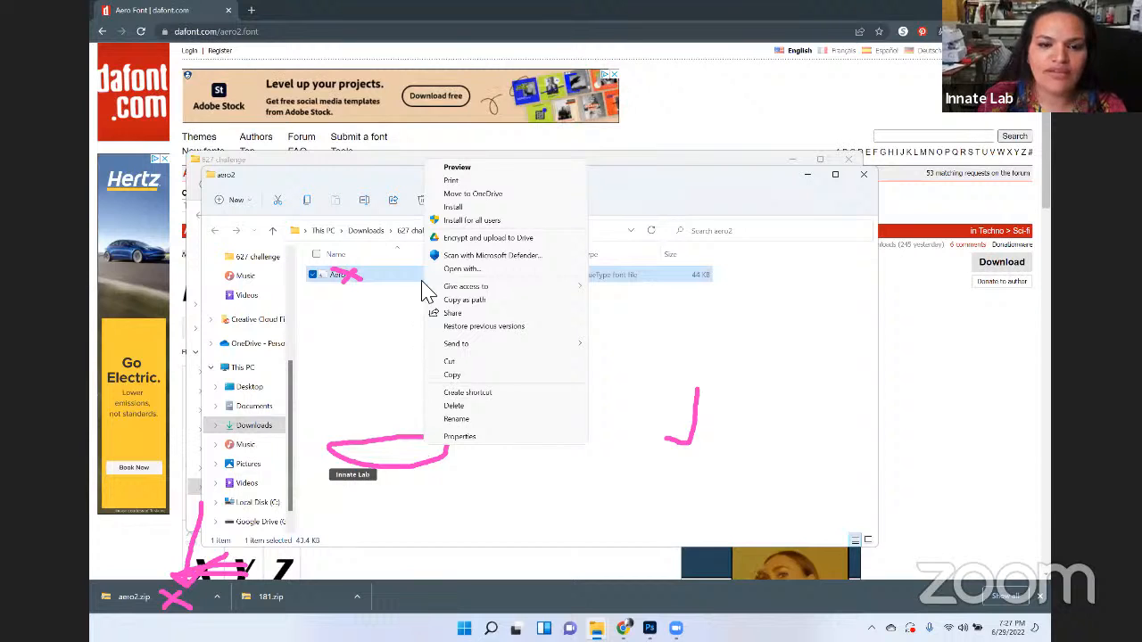
{"action": "left_click", "coordinate": [473, 208]}
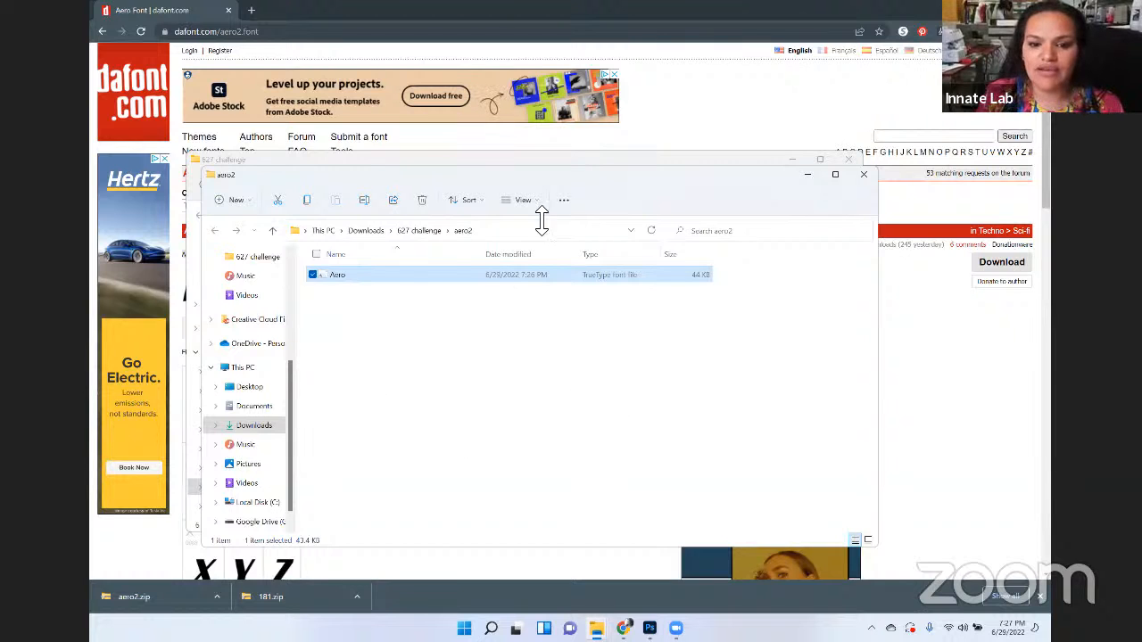
Minimize the browser and close the open folder windows to return to Photoshop
{"action": "left_click", "coordinate": [714, 55]}
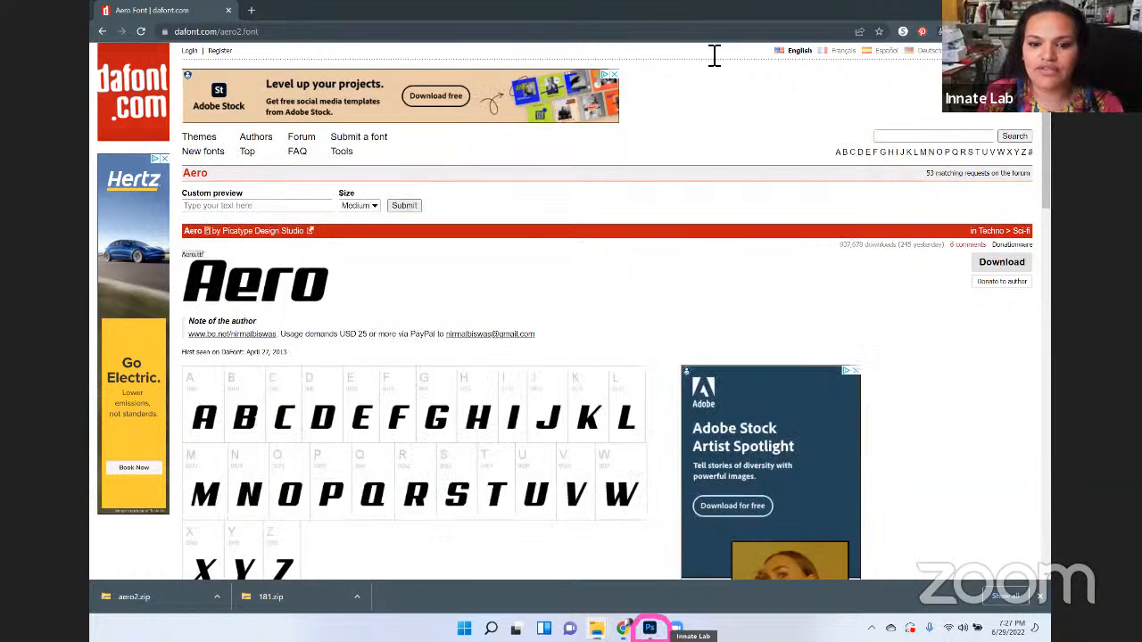
{"action": "left_click", "coordinate": [980, 9]}
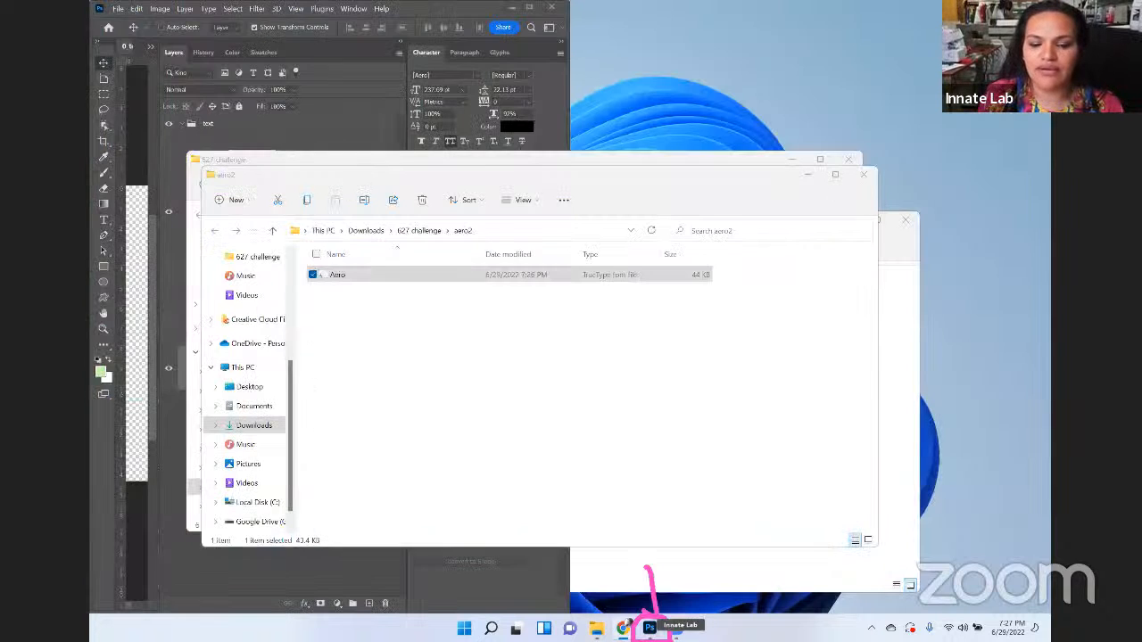
{"action": "left_click", "coordinate": [863, 173]}
{"action": "left_click", "coordinate": [848, 159]}
{"action": "left_click", "coordinate": [849, 221]}
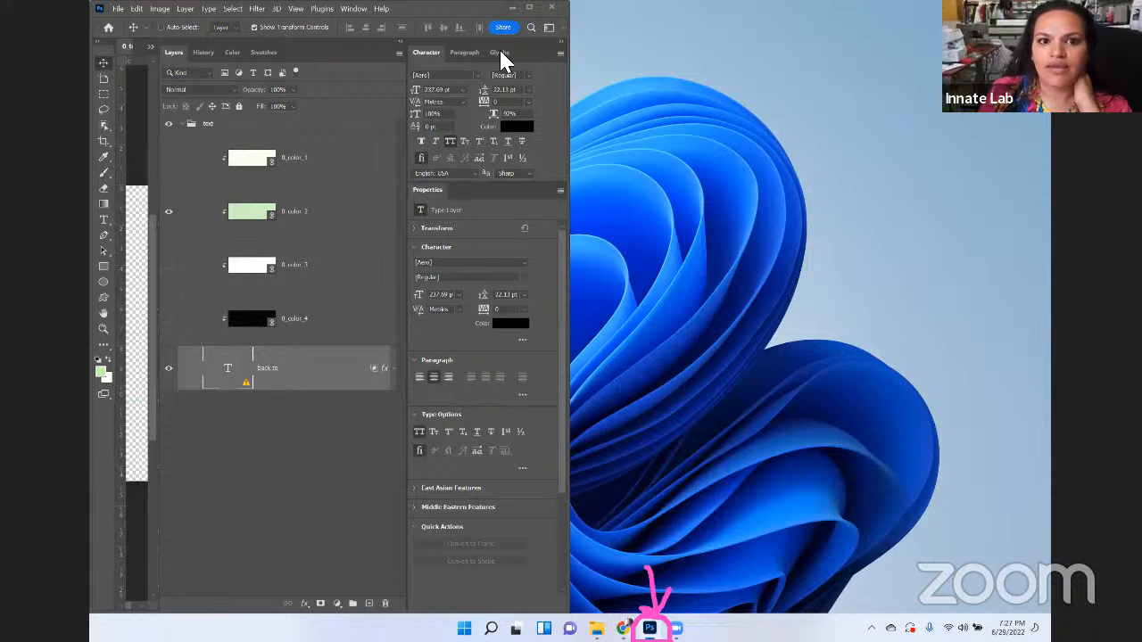
Maximize the Photoshop window and turn the back to text layer's visibility off and on again to refresh its font
{"action": "left_click_drag", "start_coordinate": [501, 8], "coordinate": [551, 45]}
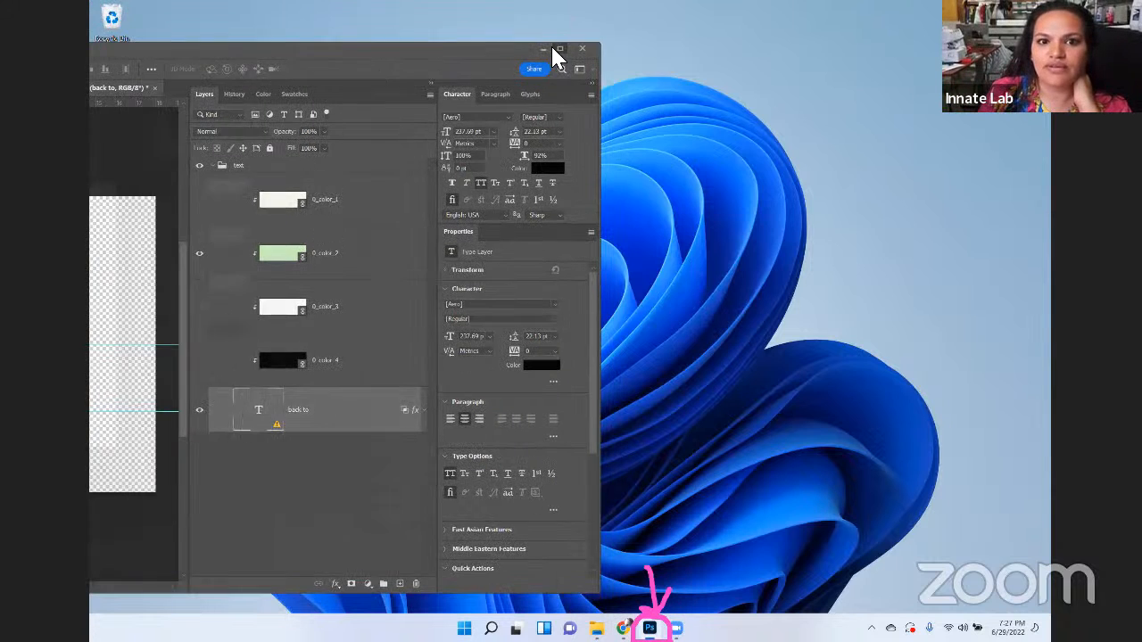
{"action": "left_click", "coordinate": [552, 46]}
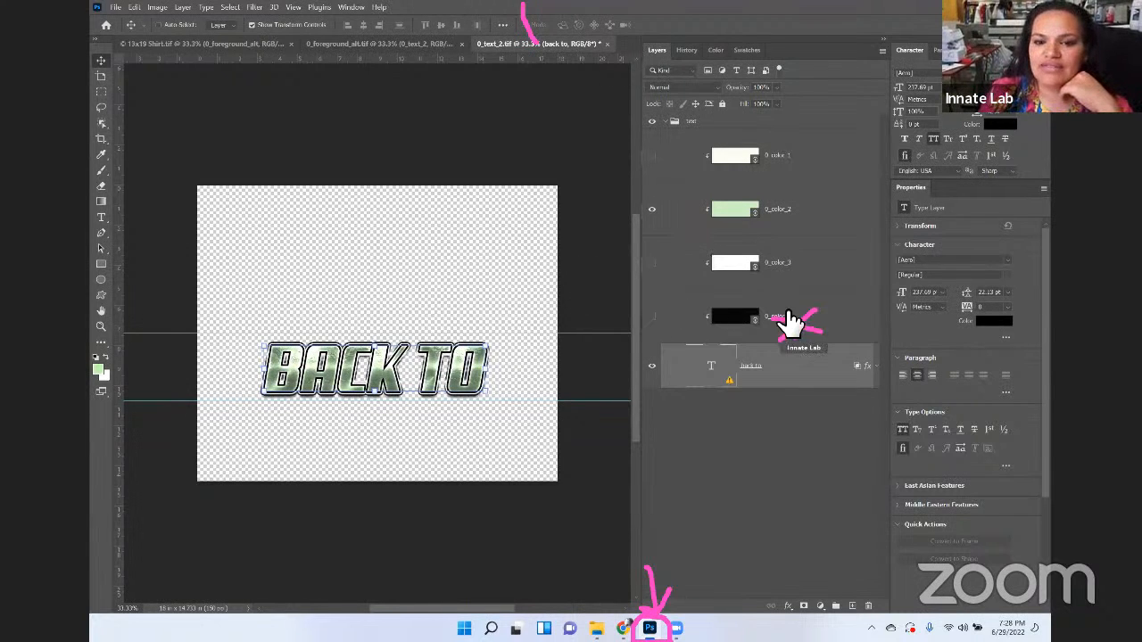
{"action": "left_click", "coordinate": [658, 367]}
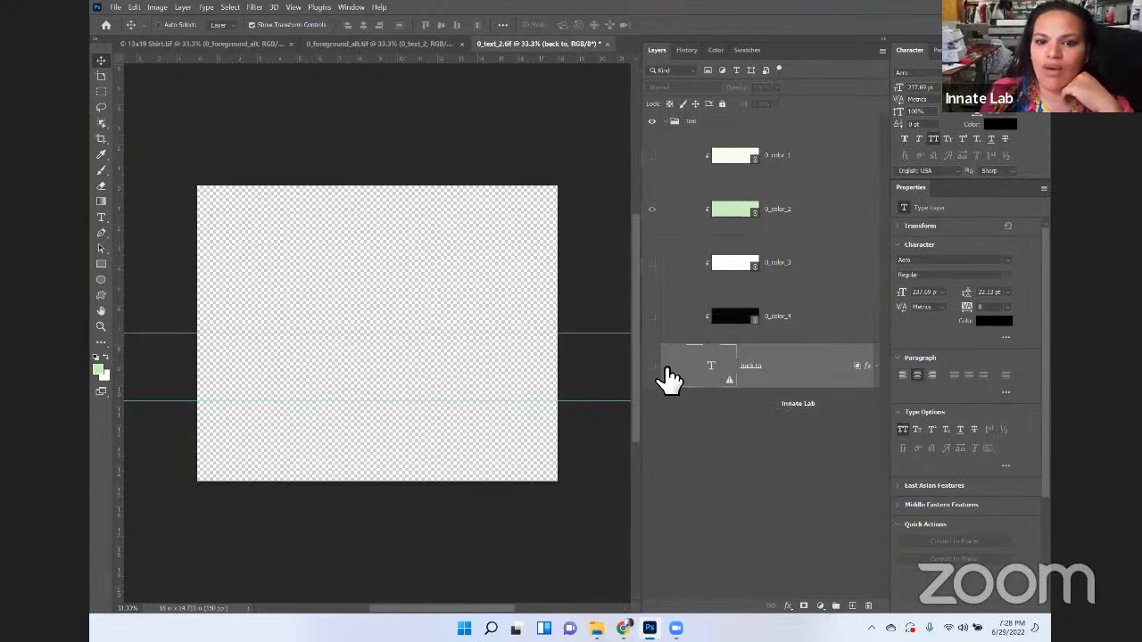
{"action": "left_click", "coordinate": [658, 367]}
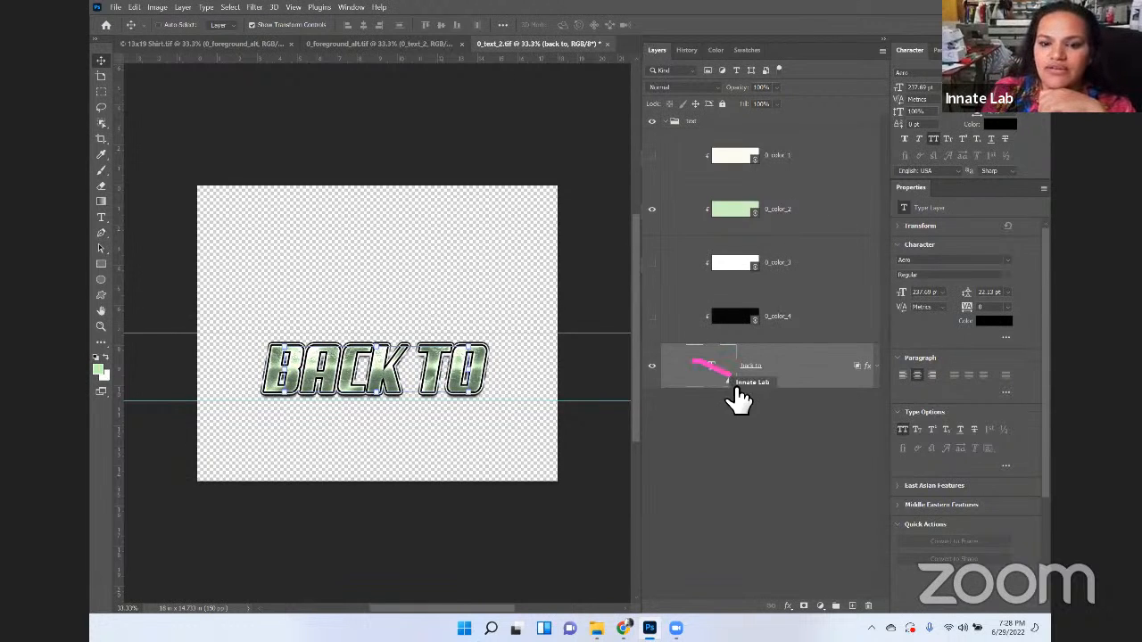
Replace the wording of the back to text layer with "raptor" and commit the edit
{"action": "double_click", "coordinate": [709, 370]}
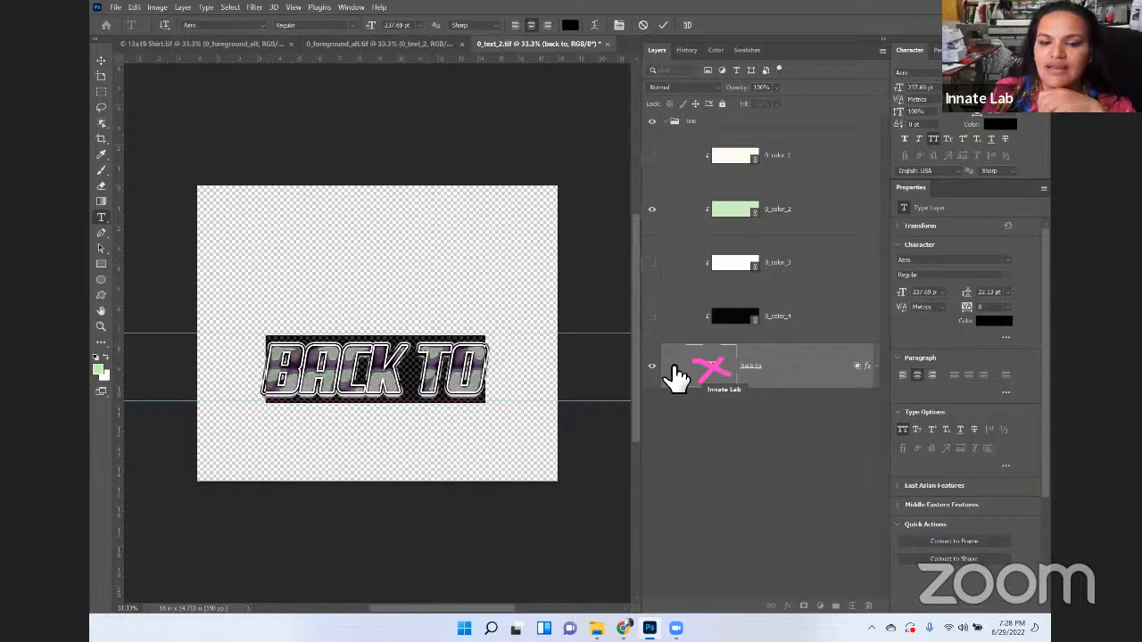
{"action": "key", "text": "BackSpace"}
{"action": "type", "text": "ra"}
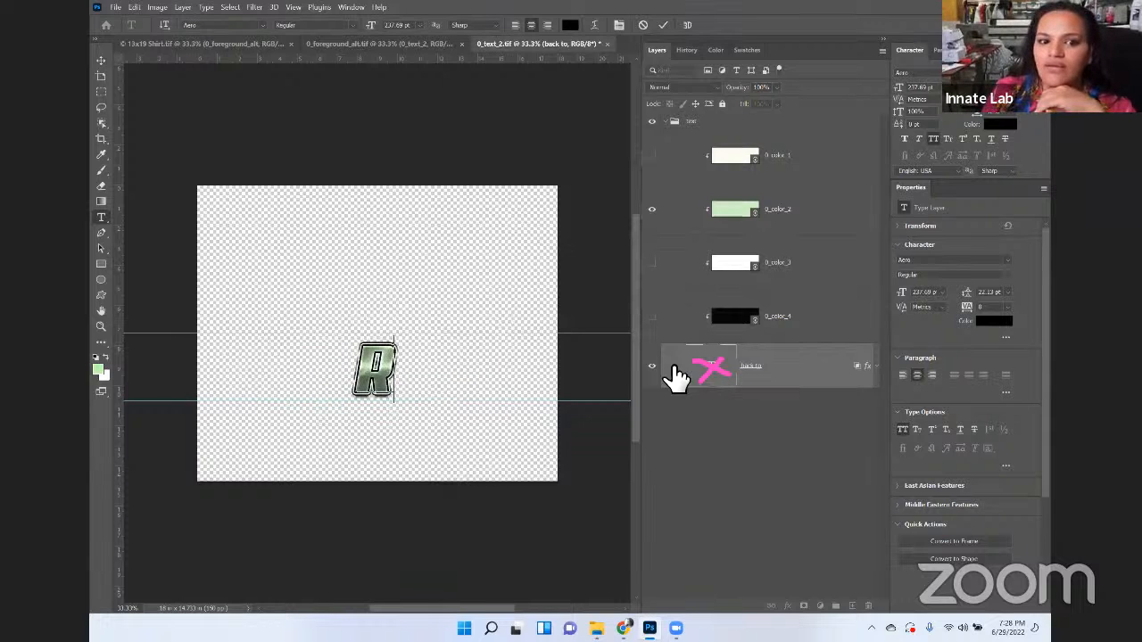
{"action": "type", "text": "p"}
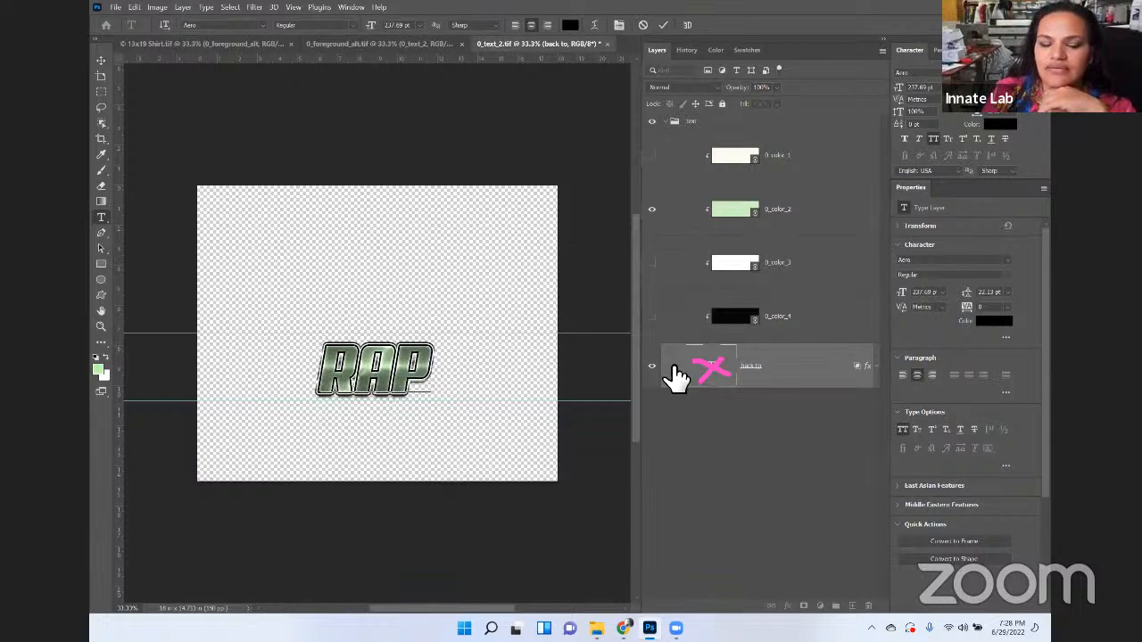
{"action": "type", "text": "tor"}
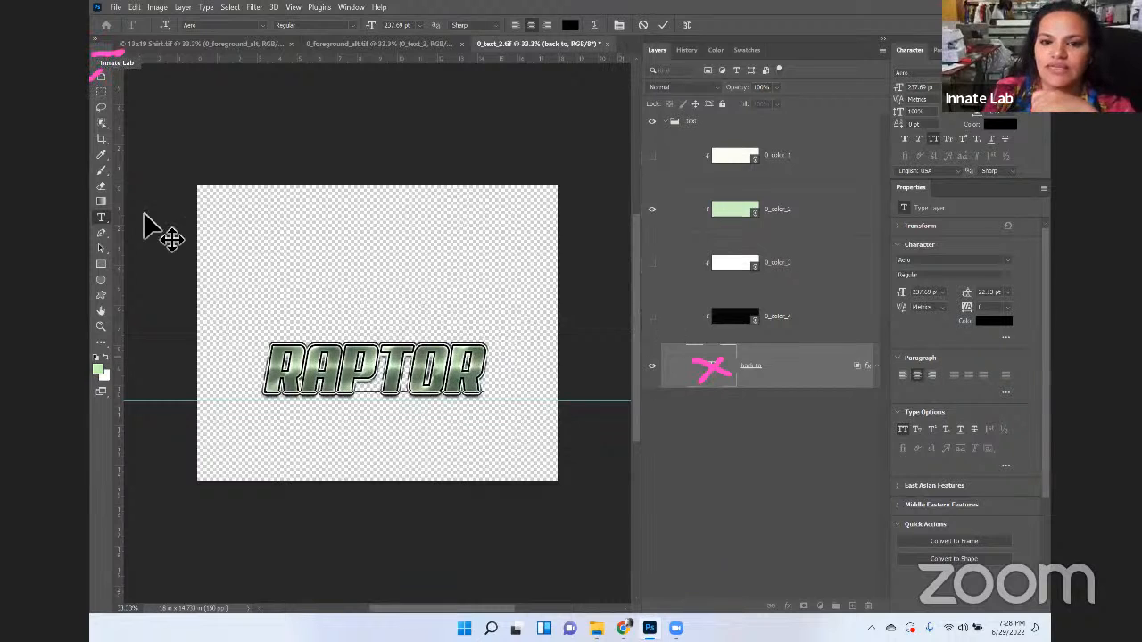
{"action": "left_click", "coordinate": [100, 75]}
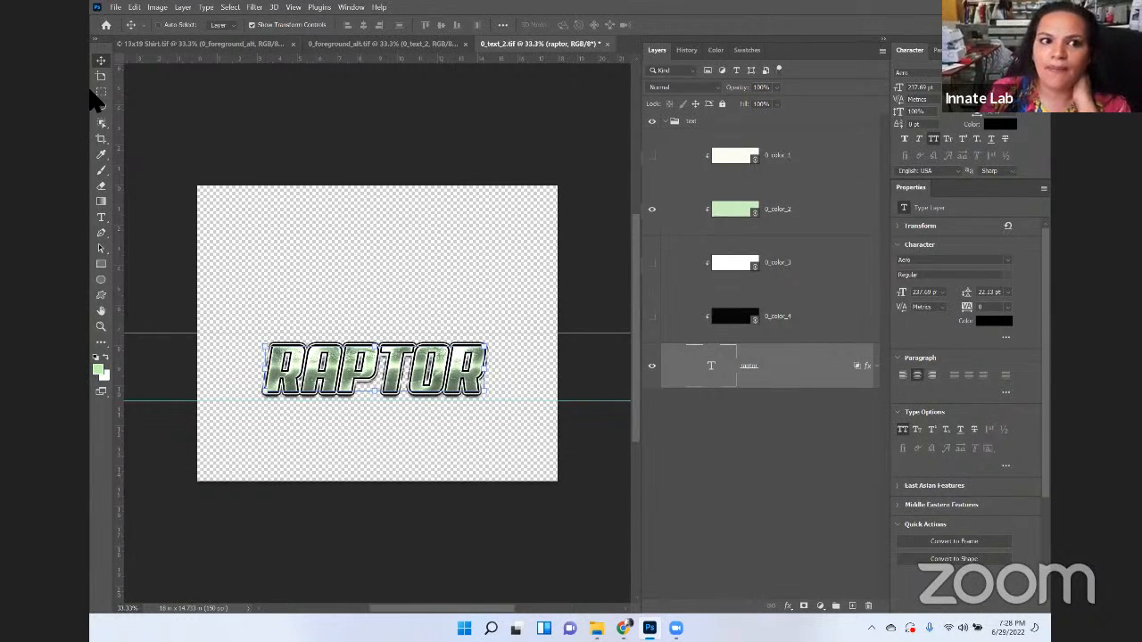
Save and close 0_text_2.tif, and move the raptor text up in the foreground artwork to about Y 10.7 in
{"action": "key", "text": "ctrl+s"}
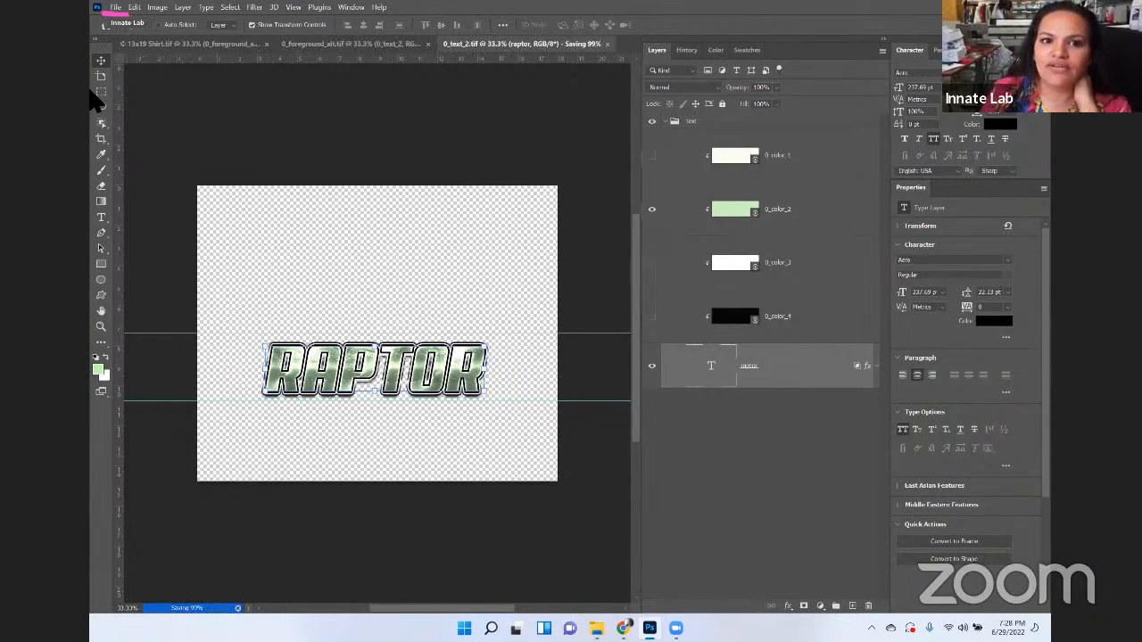
{"action": "left_click", "coordinate": [606, 45]}
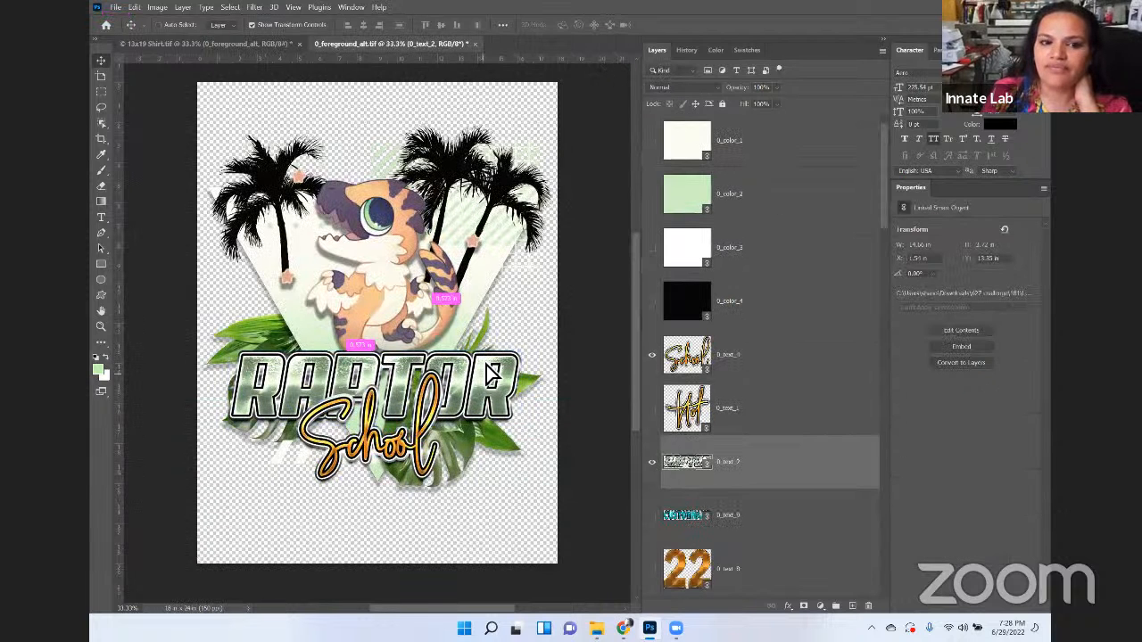
{"action": "left_click_drag", "start_coordinate": [495, 378], "coordinate": [486, 329]}
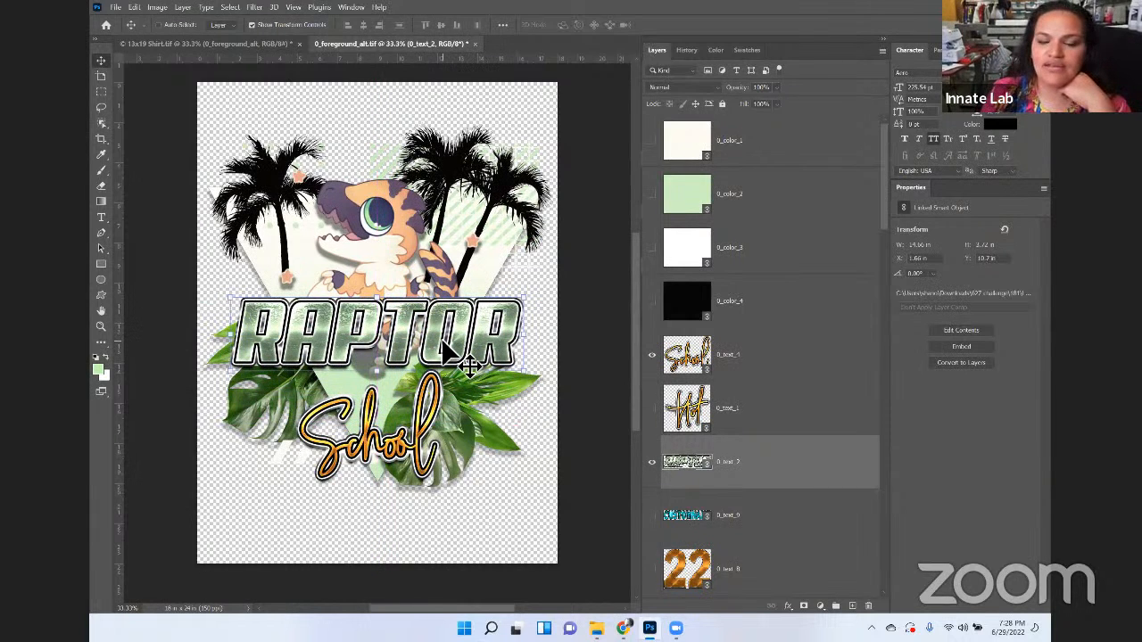
{"action": "key", "text": "ctrl+u"}
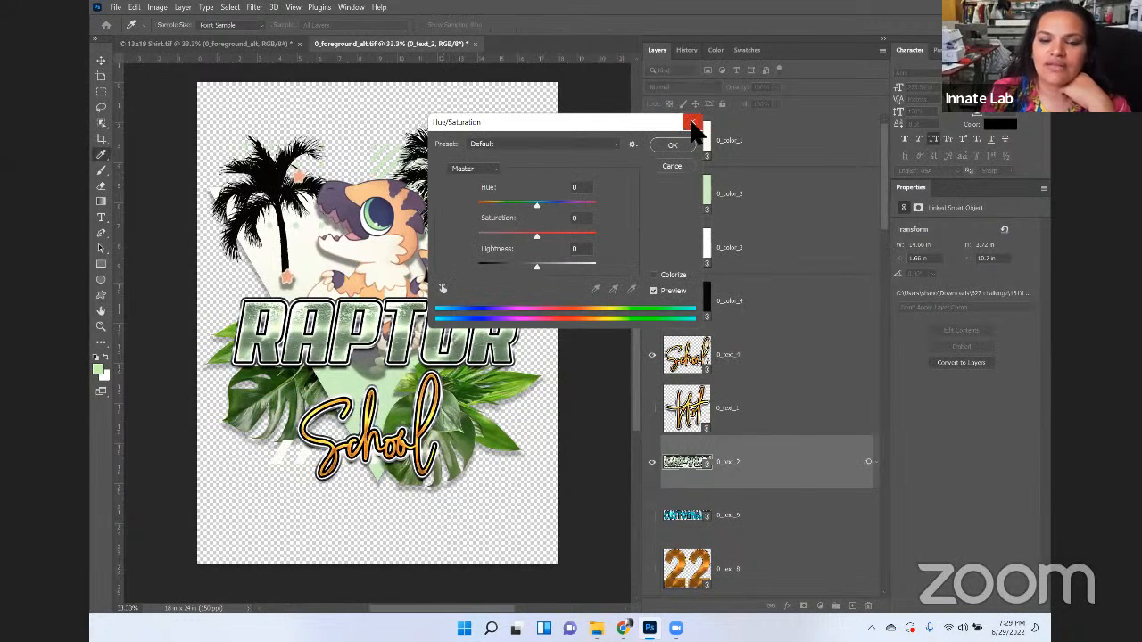
{"action": "left_click", "coordinate": [692, 122]}
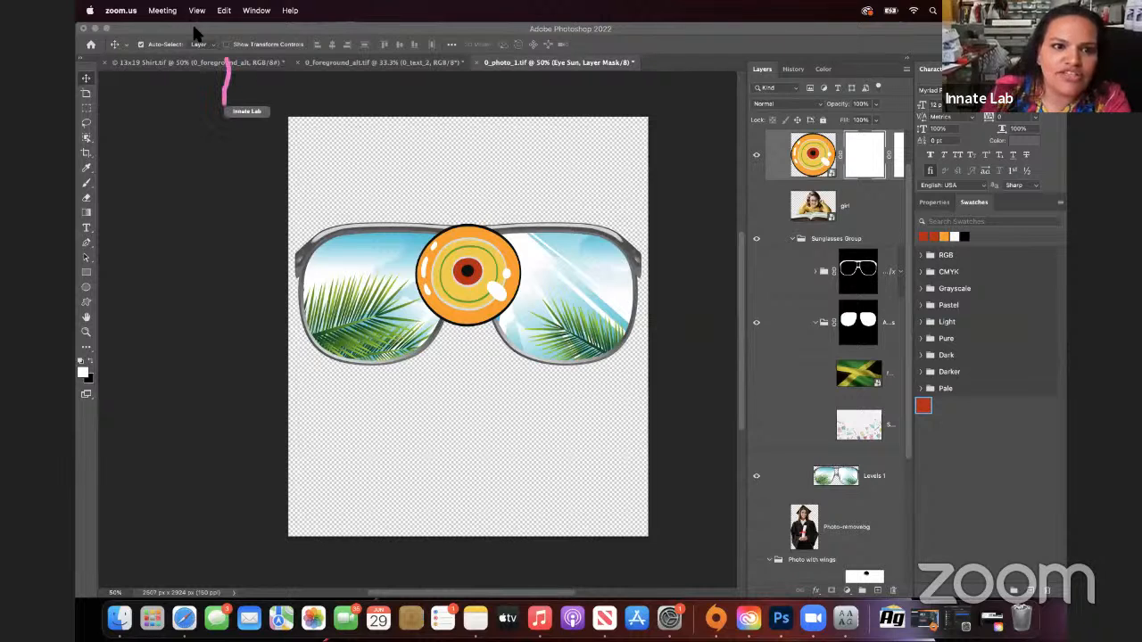
Show the transform controls and scale the Eye Sun in 0_photo_1.tif proportionally to about 120%, nudging it slightly upward
{"action": "left_click", "coordinate": [226, 45]}
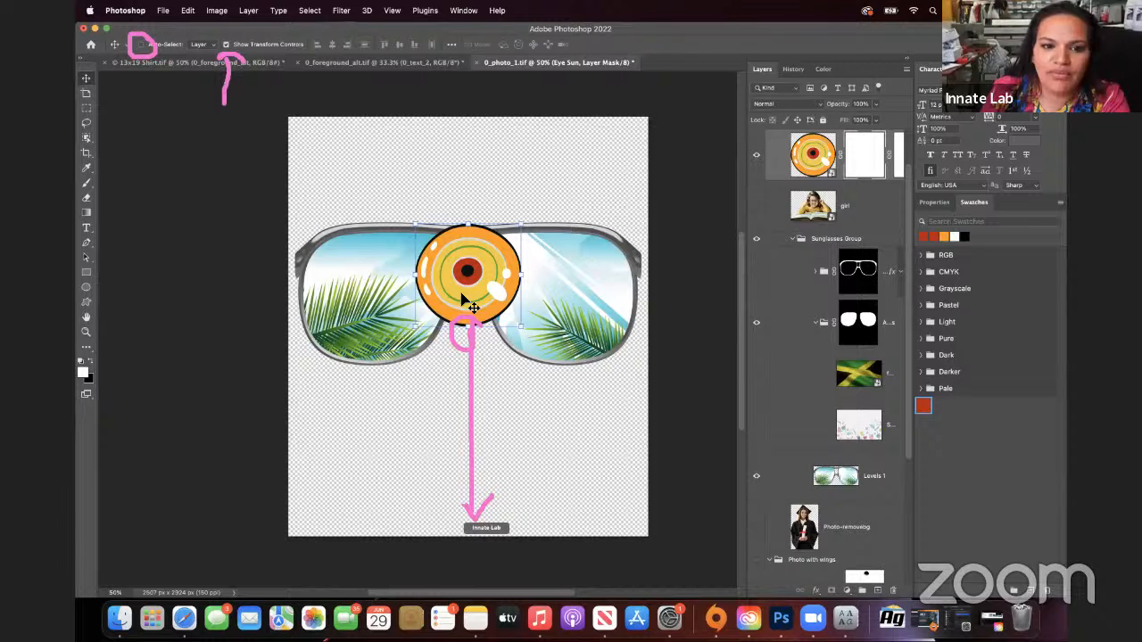
{"action": "left_click", "coordinate": [465, 332]}
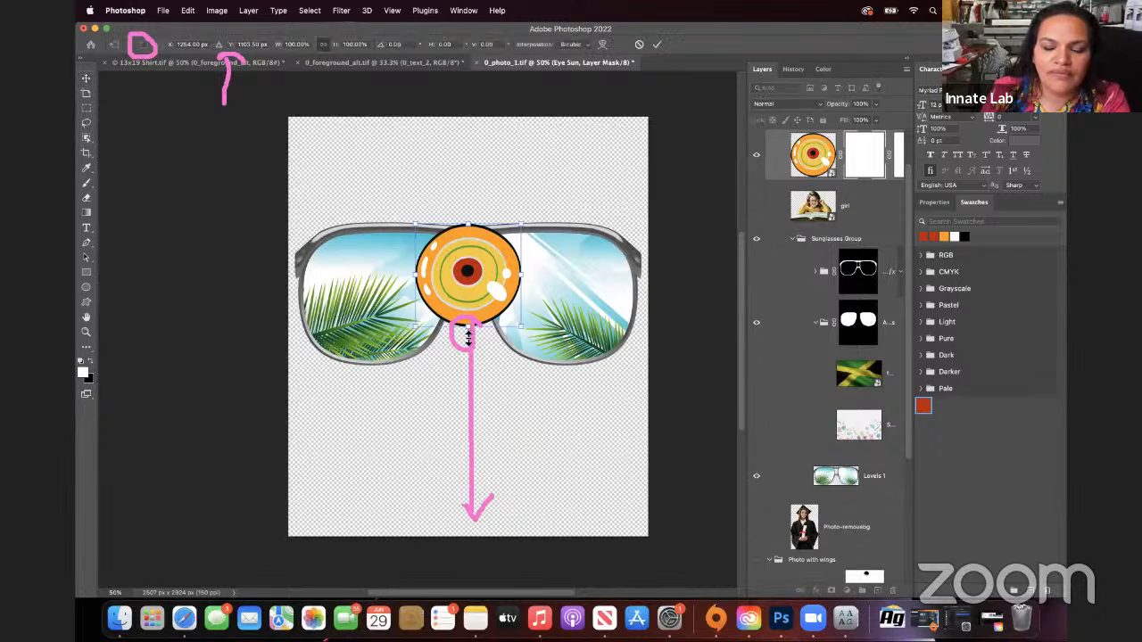
{"action": "left_click_drag", "start_coordinate": [465, 338], "coordinate": [442, 349]}
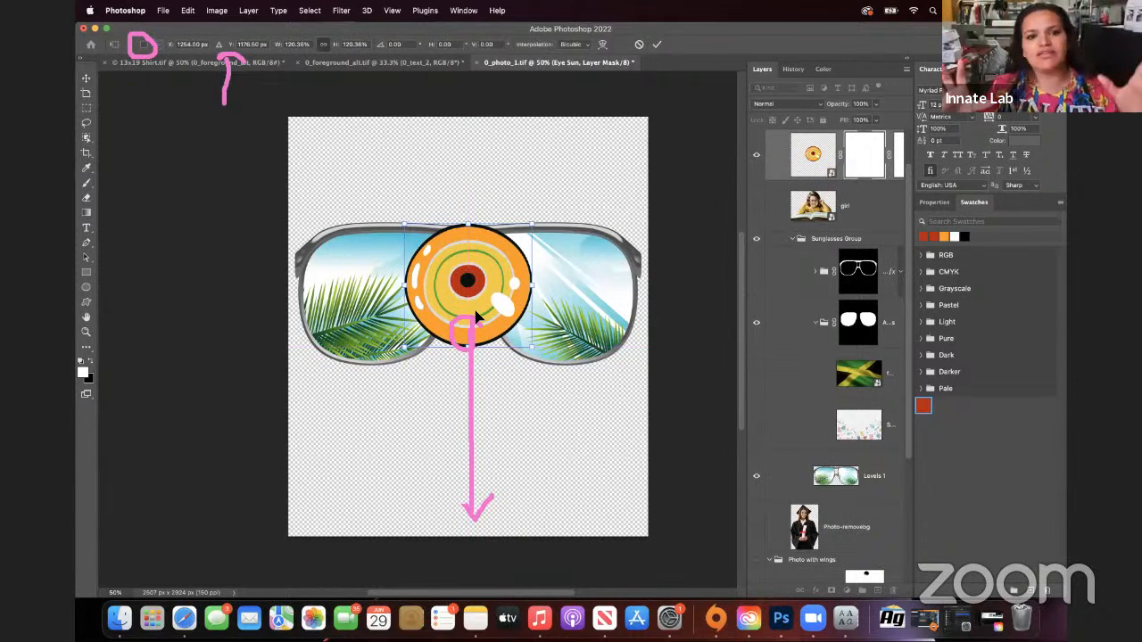
{"action": "left_click_drag", "start_coordinate": [473, 306], "coordinate": [476, 311]}
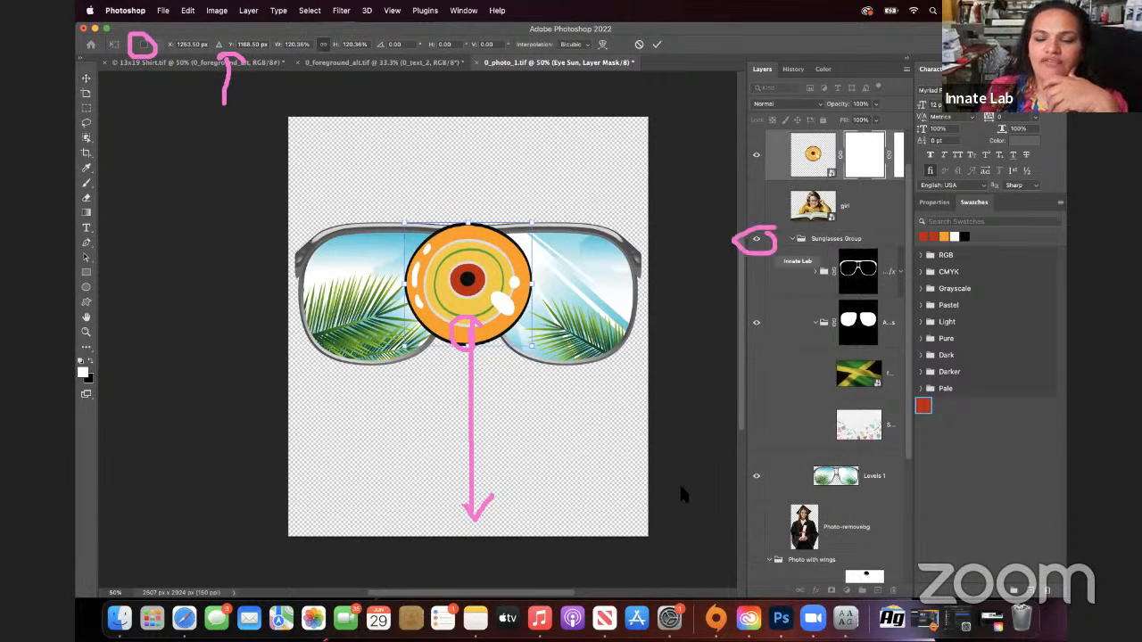
Hide the Sunglasses Group so only the Eye Sun shows, and close 0_photo_1.tif with its changes saved
{"action": "left_click", "coordinate": [757, 241]}
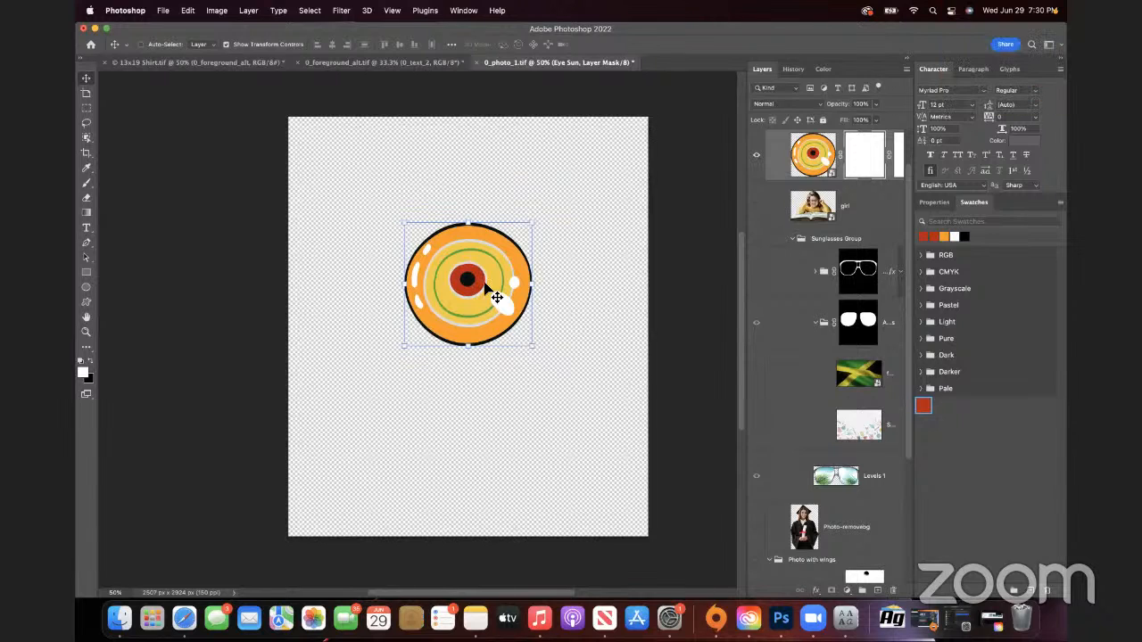
{"action": "left_click_drag", "start_coordinate": [490, 66], "coordinate": [482, 71]}
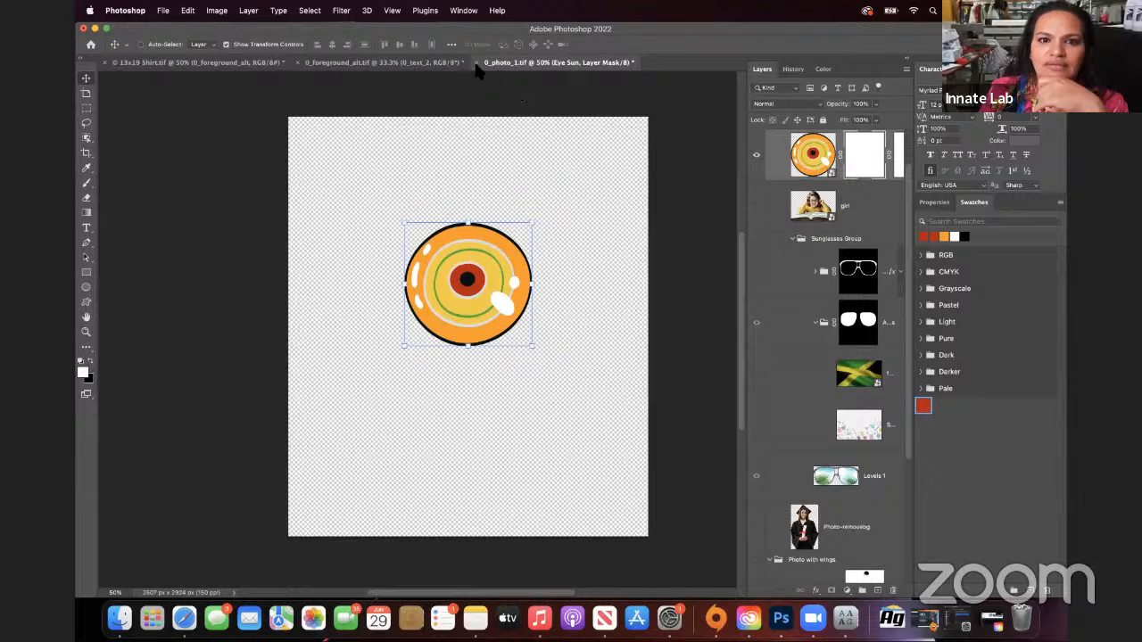
{"action": "left_click", "coordinate": [476, 64]}
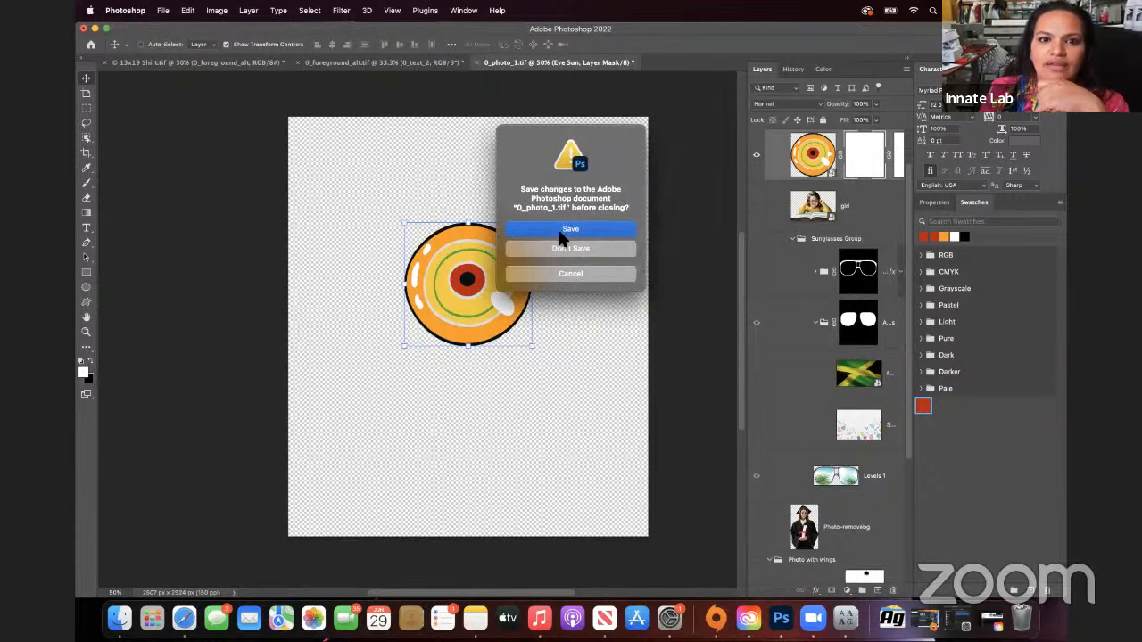
{"action": "left_click", "coordinate": [562, 234]}
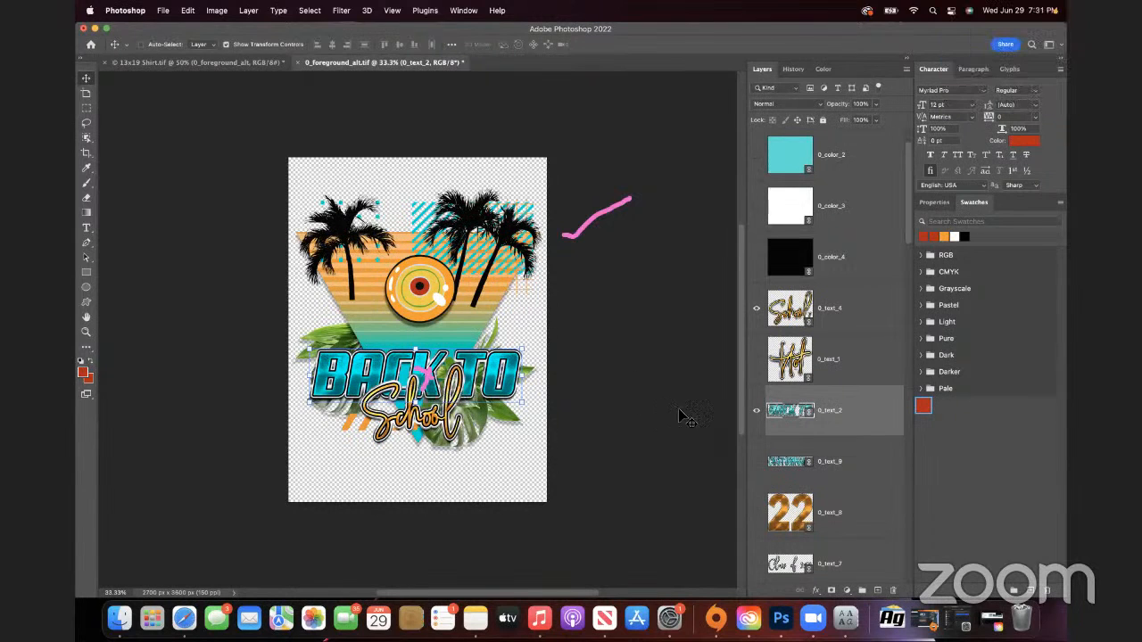
Open the contents of the 0_text_2 smart object and update all modified content of its linked color layers
{"action": "right_click", "coordinate": [793, 412]}
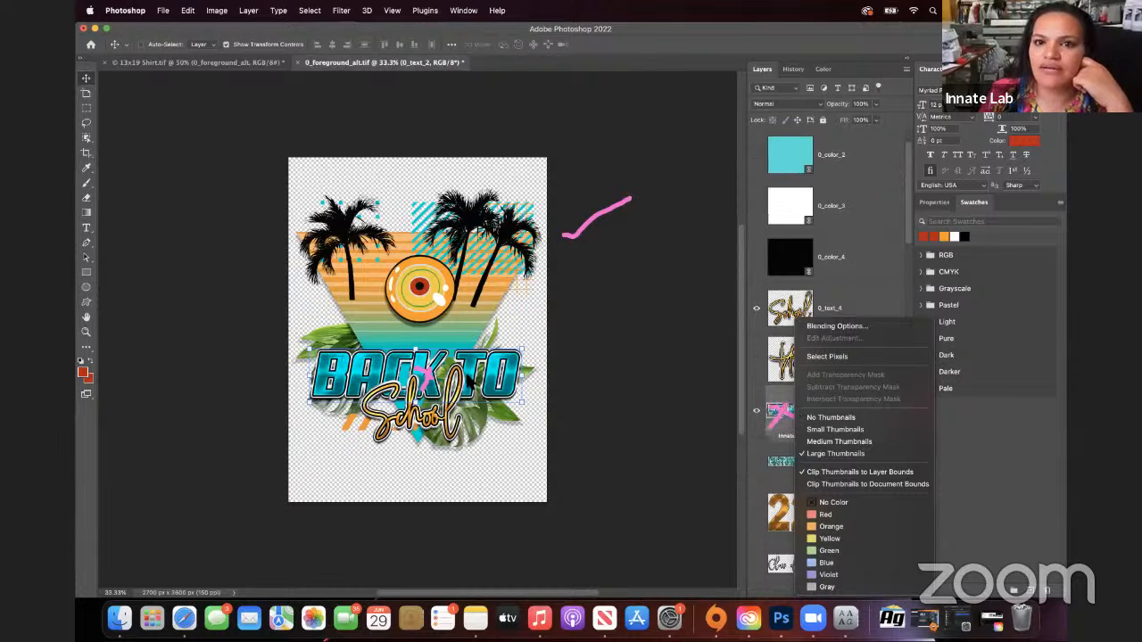
{"action": "left_click", "coordinate": [665, 406]}
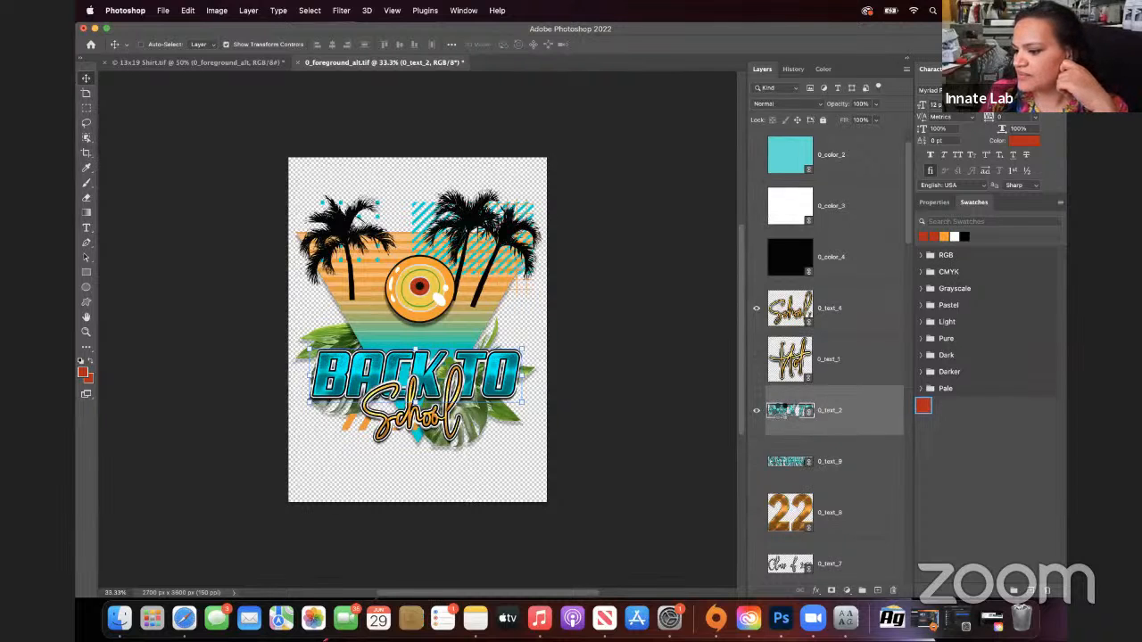
{"action": "double_click", "coordinate": [775, 402]}
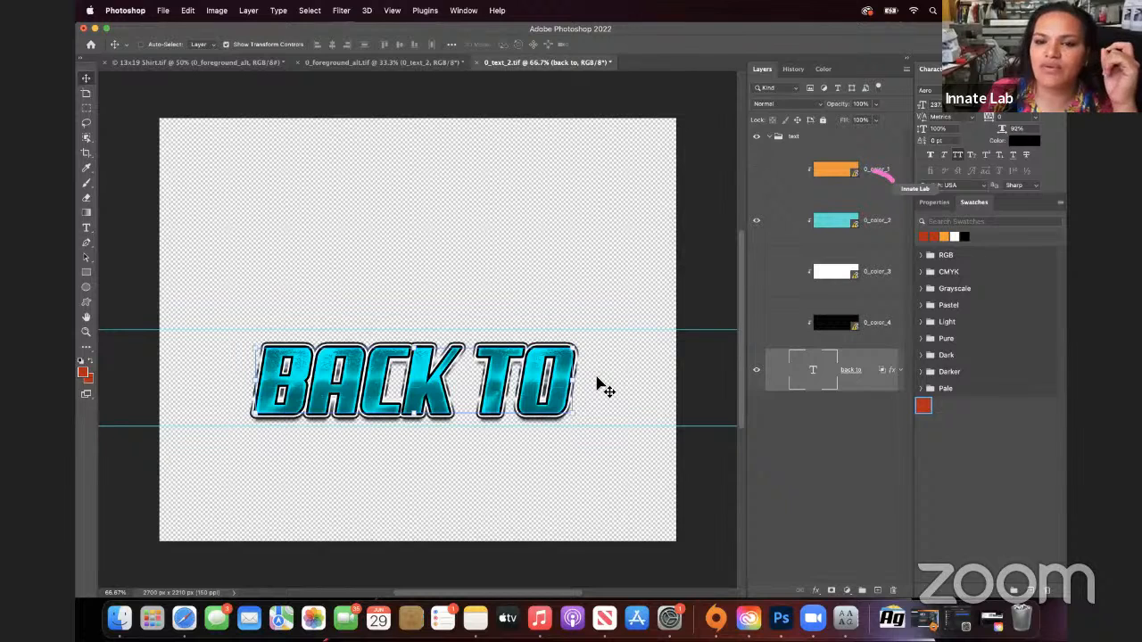
{"action": "left_click", "coordinate": [869, 171]}
{"action": "right_click", "coordinate": [869, 171]}
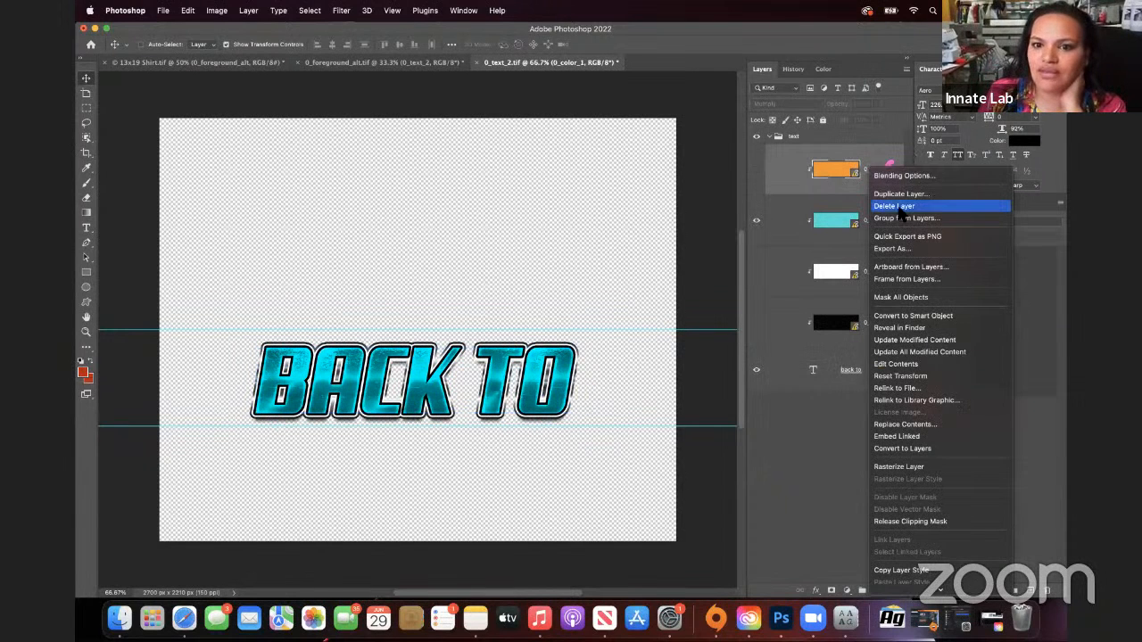
{"action": "left_click", "coordinate": [911, 352]}
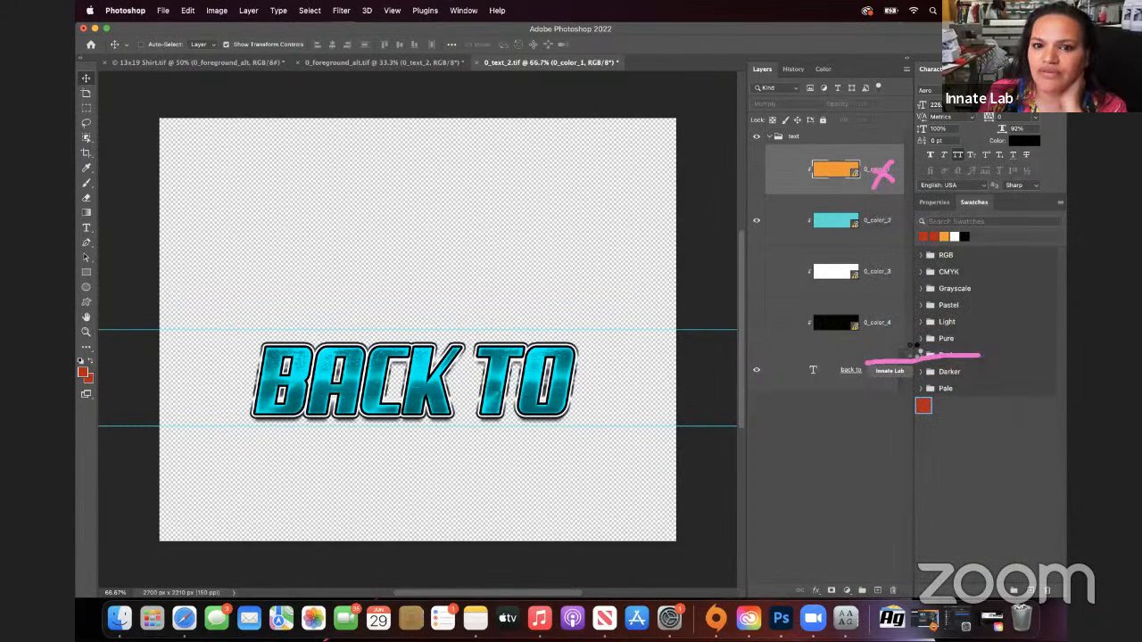
Replace the BACK TO wording with "Positive", commit the text, and close 0_text_2.tif with its changes saved
{"action": "double_click", "coordinate": [808, 378]}
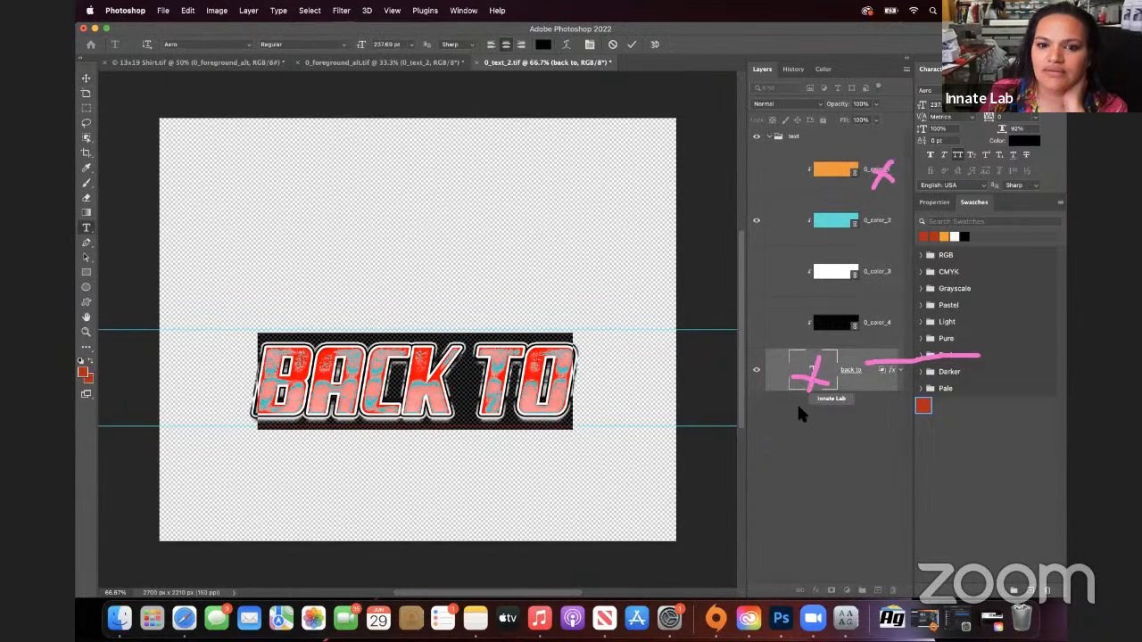
{"action": "left_click", "coordinate": [563, 385]}
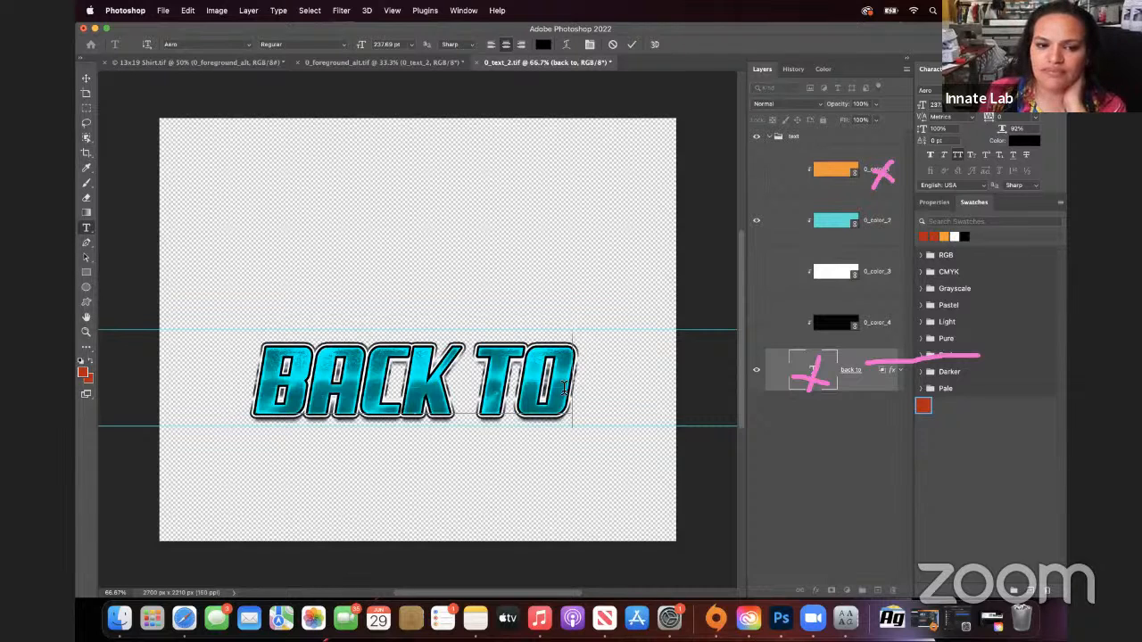
{"action": "key", "text": "BackSpace"}
{"action": "key", "text": "BackSpace"}
{"action": "key", "text": "BackSpace"}
{"action": "key", "text": "BackSpace"}
{"action": "key", "text": "BackSpace"}
{"action": "key", "text": "BackSpace"}
{"action": "key", "text": "BackSpace"}
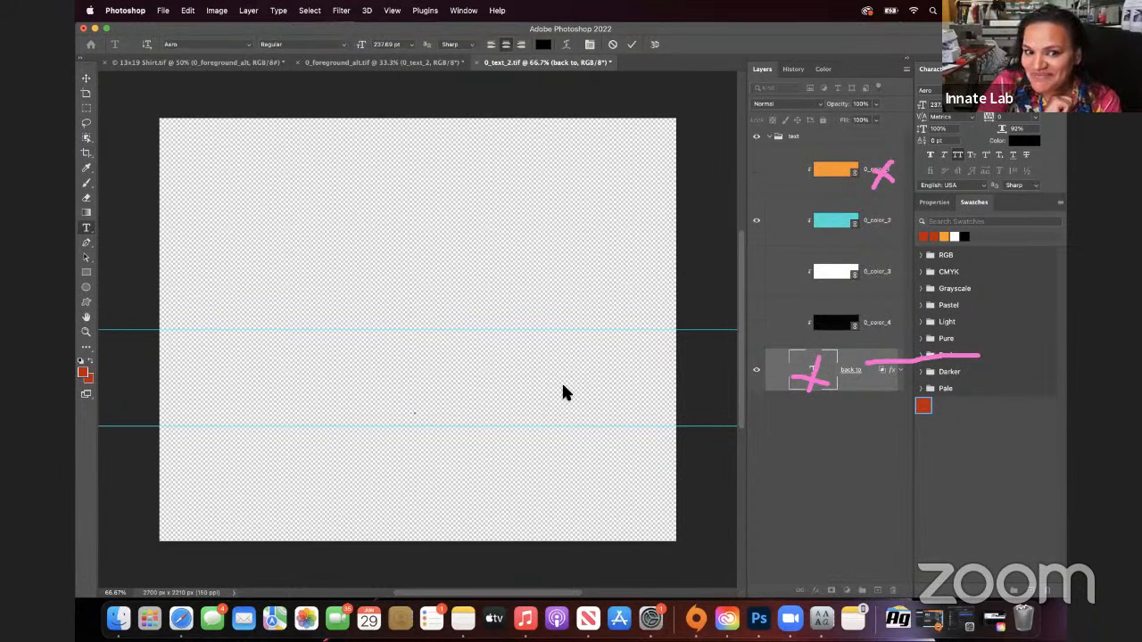
{"action": "type", "text": "P"}
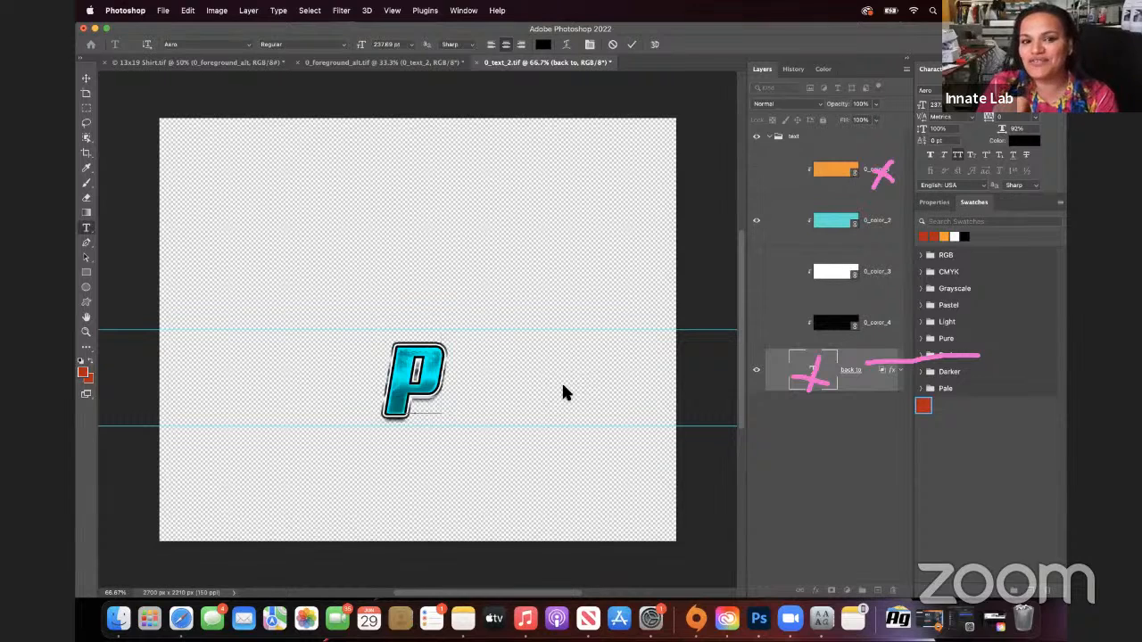
{"action": "type", "text": "OSITIVE"}
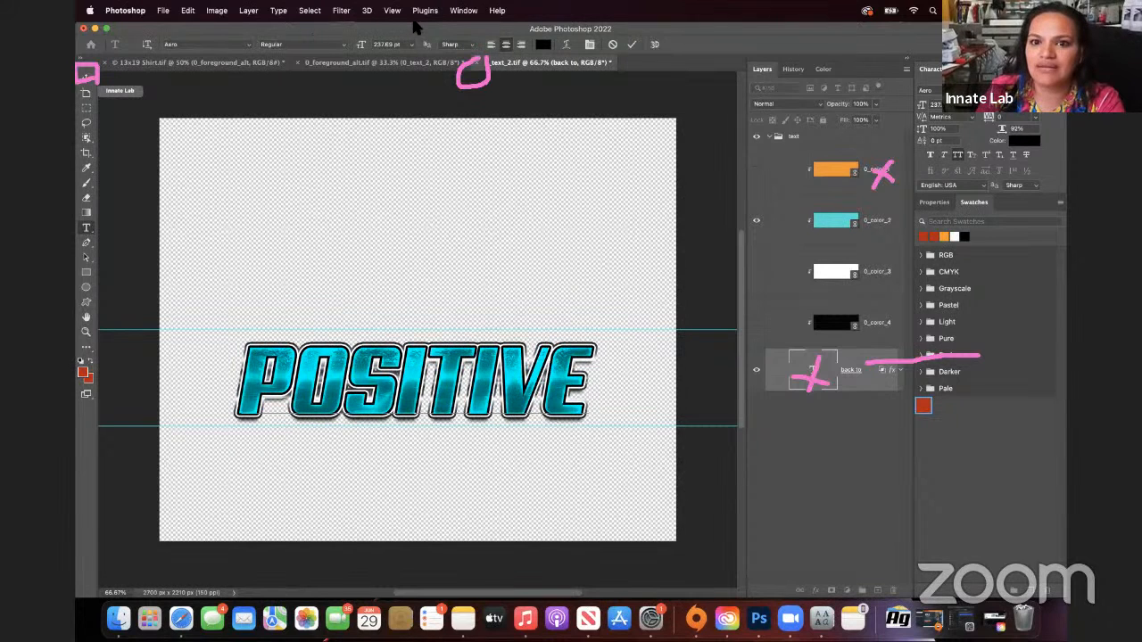
{"action": "left_click", "coordinate": [86, 78]}
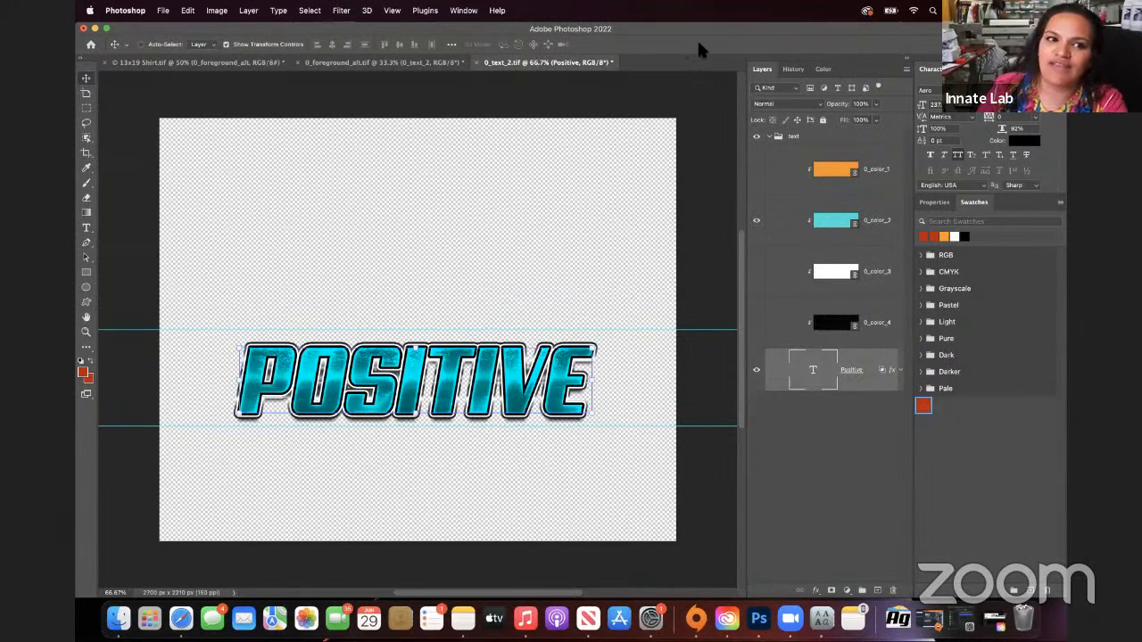
{"action": "left_click", "coordinate": [478, 64]}
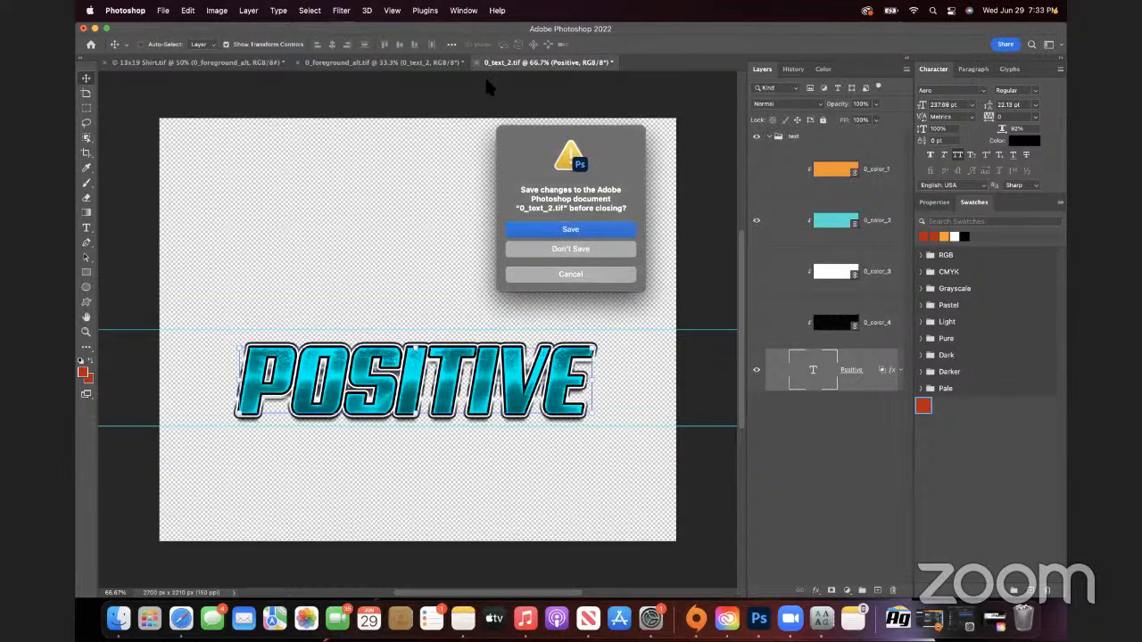
{"action": "left_click", "coordinate": [572, 231]}
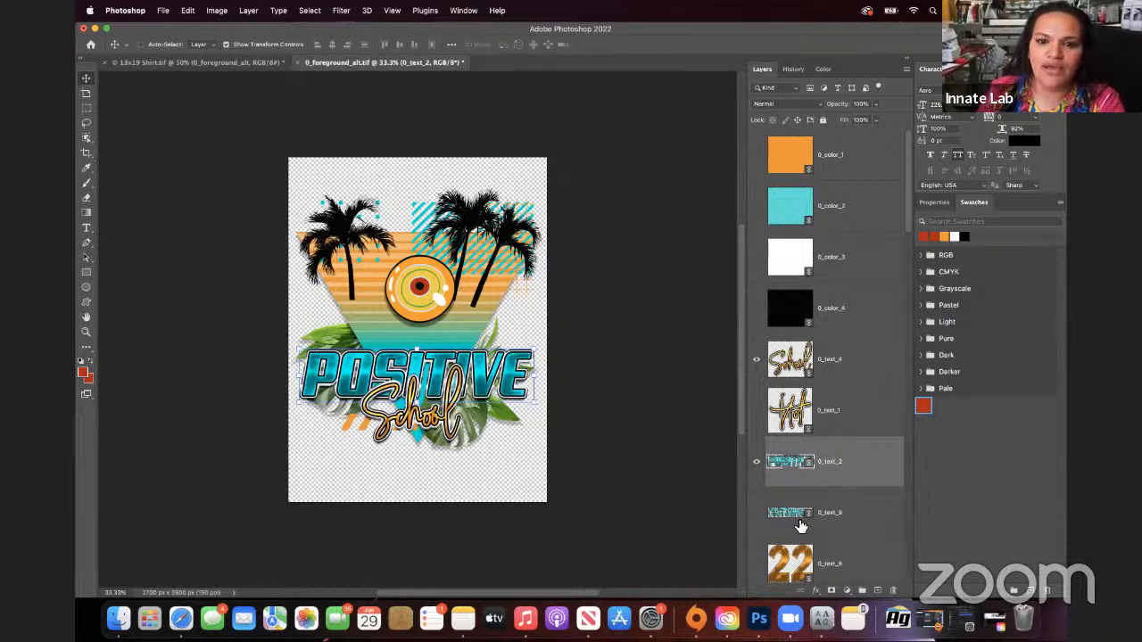
Open the contents of the 0_text_4 smart object and select its School text layer
{"action": "left_click", "coordinate": [795, 361]}
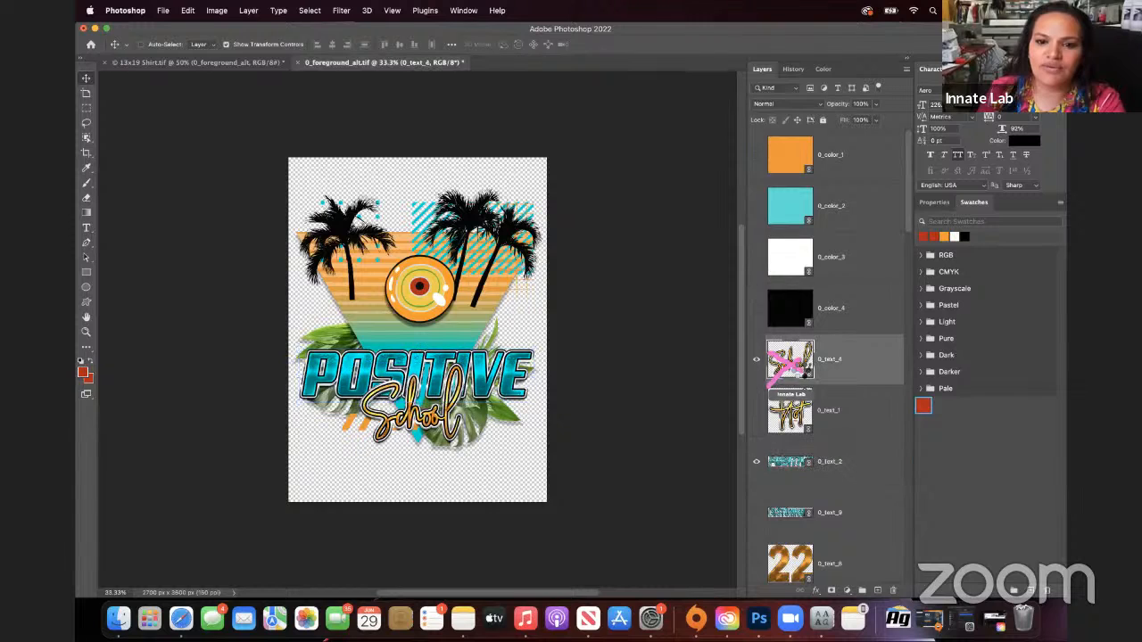
{"action": "double_click", "coordinate": [792, 363]}
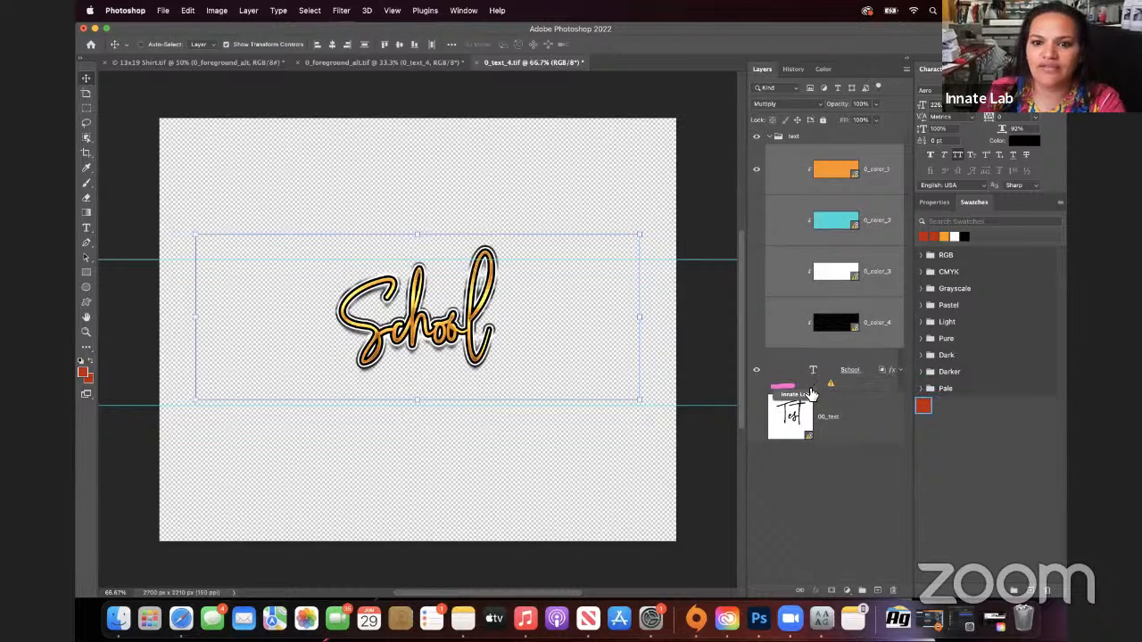
{"action": "left_click", "coordinate": [813, 378]}
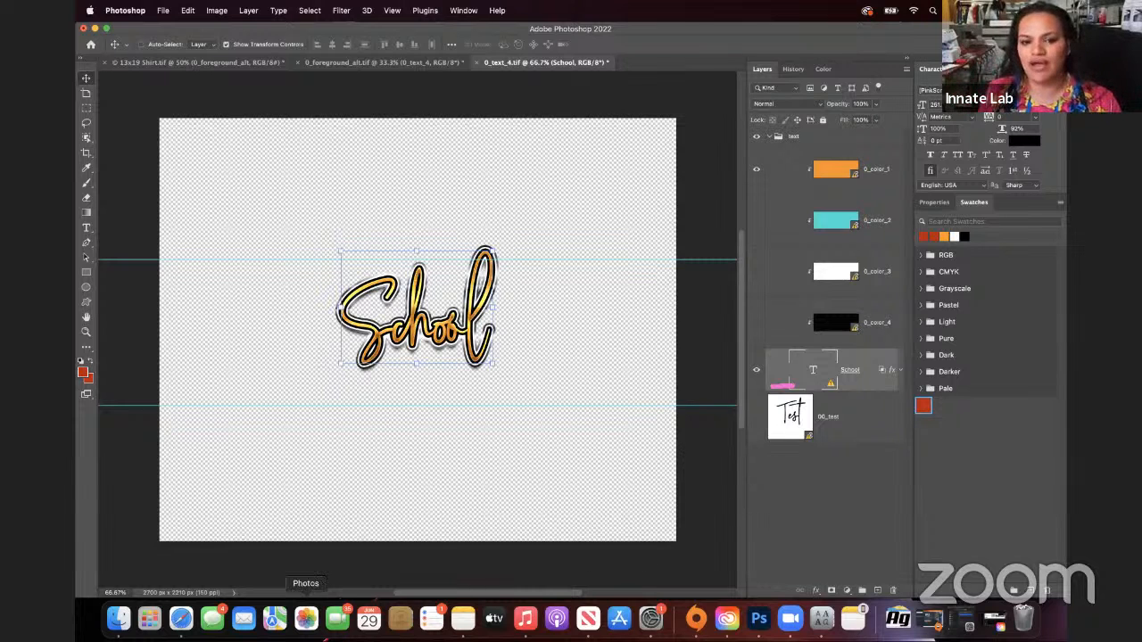
Switch to the Safari browser and search Google for "pink script font"
{"action": "left_click", "coordinate": [182, 618]}
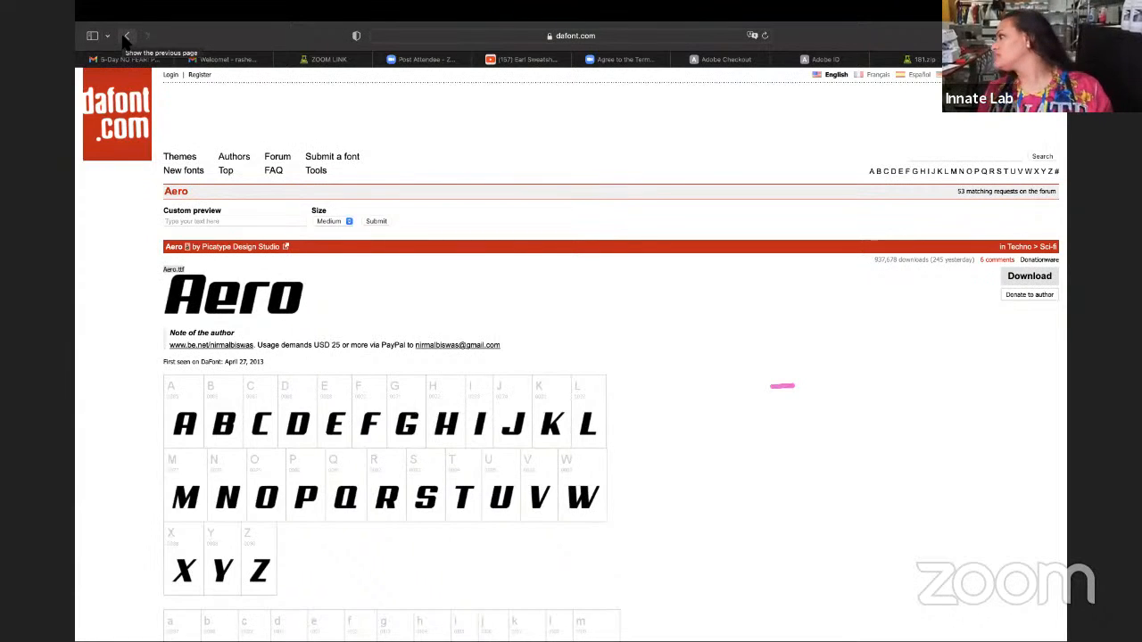
{"action": "left_click", "coordinate": [127, 36]}
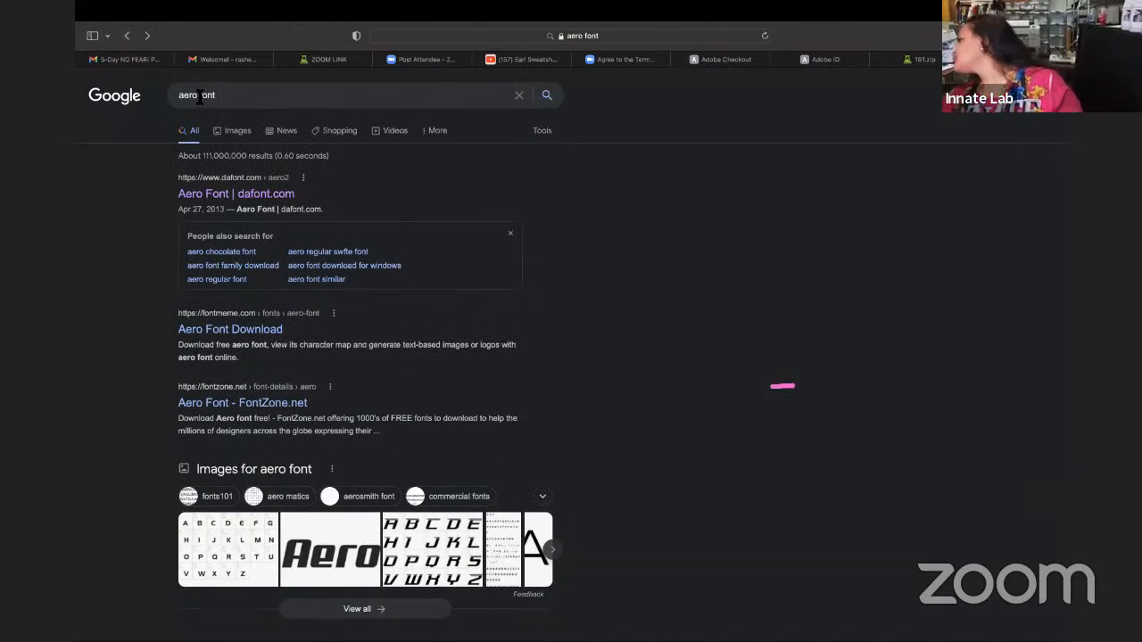
{"action": "left_click_drag", "start_coordinate": [197, 99], "coordinate": [163, 101]}
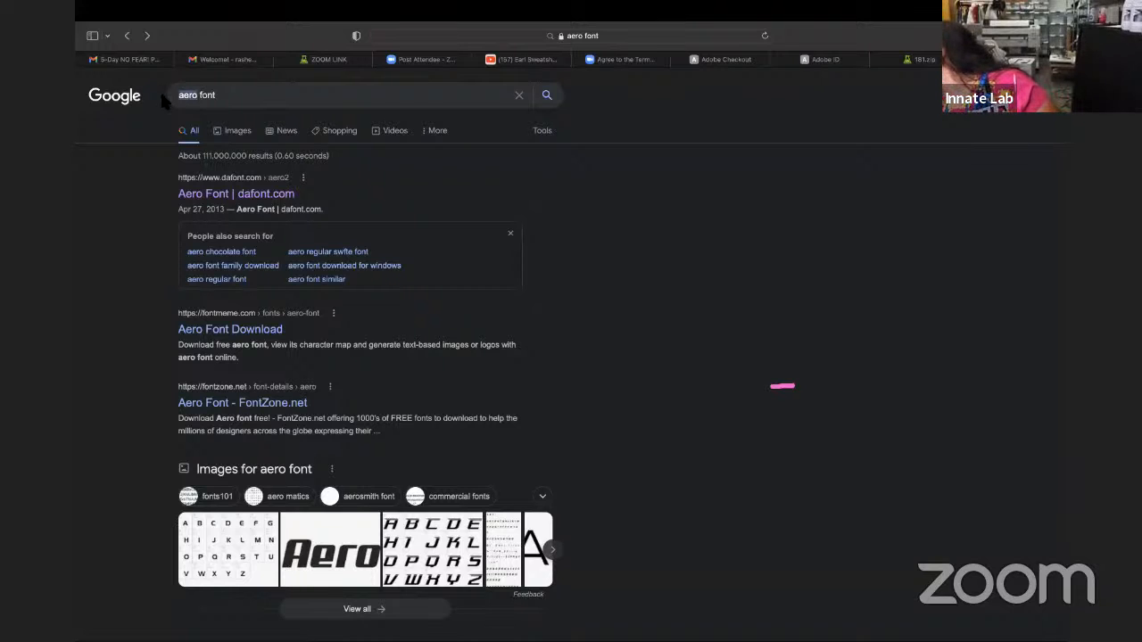
{"action": "type", "text": "pp"}
{"action": "key", "text": "BackSpace"}
{"action": "type", "text": "i"}
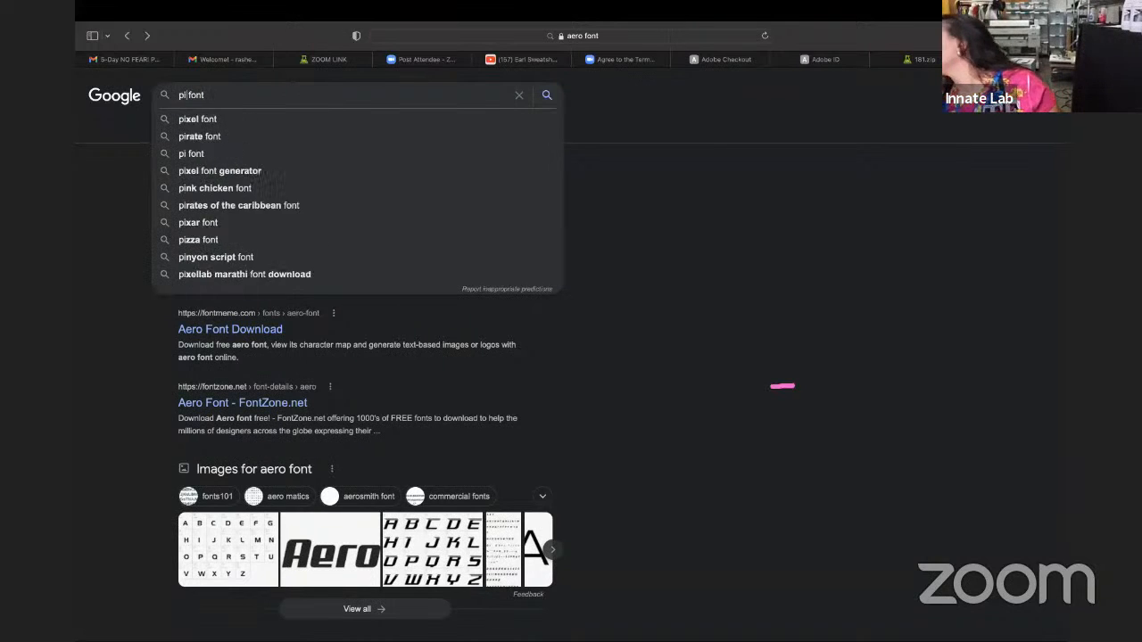
{"action": "type", "text": "nk"}
{"action": "type", "text": " scrip"}
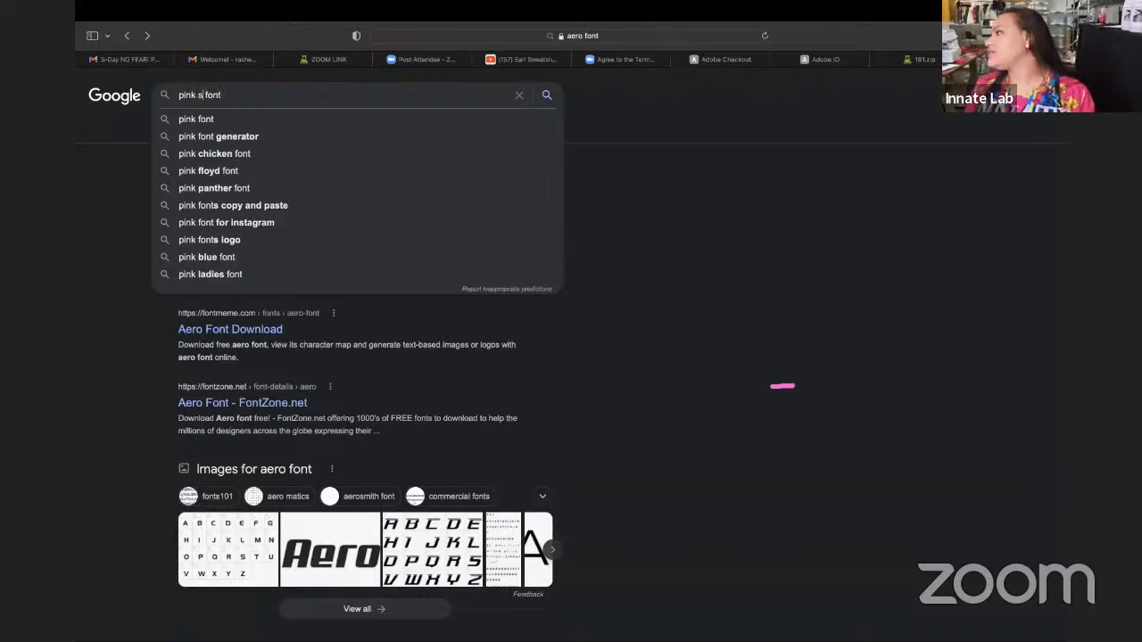
{"action": "type", "text": "t"}
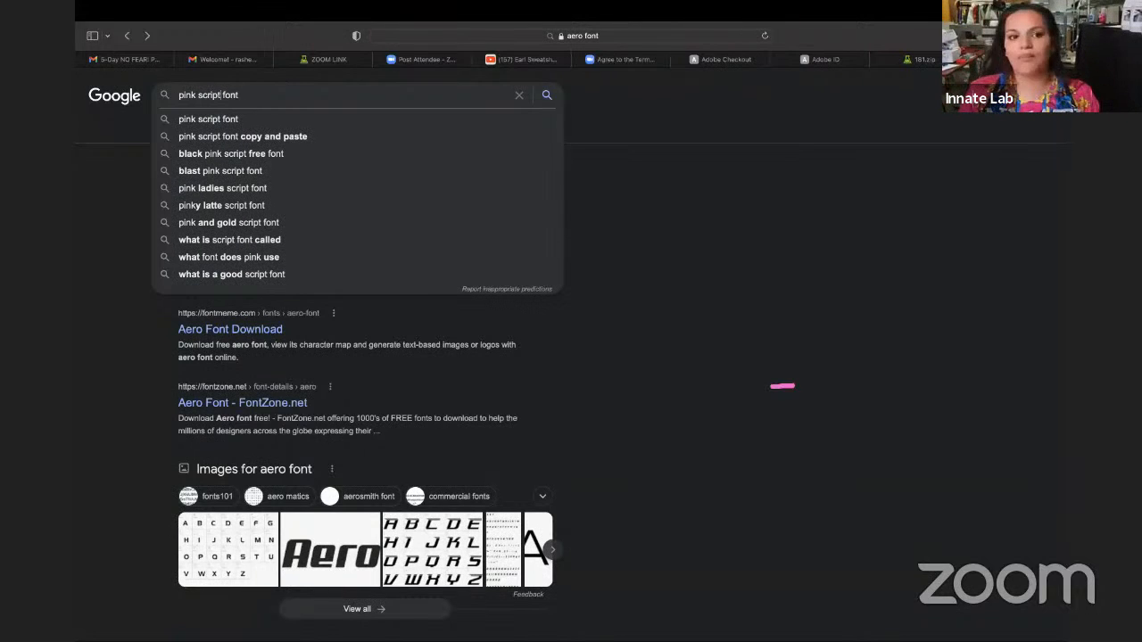
{"action": "key", "text": "Return"}
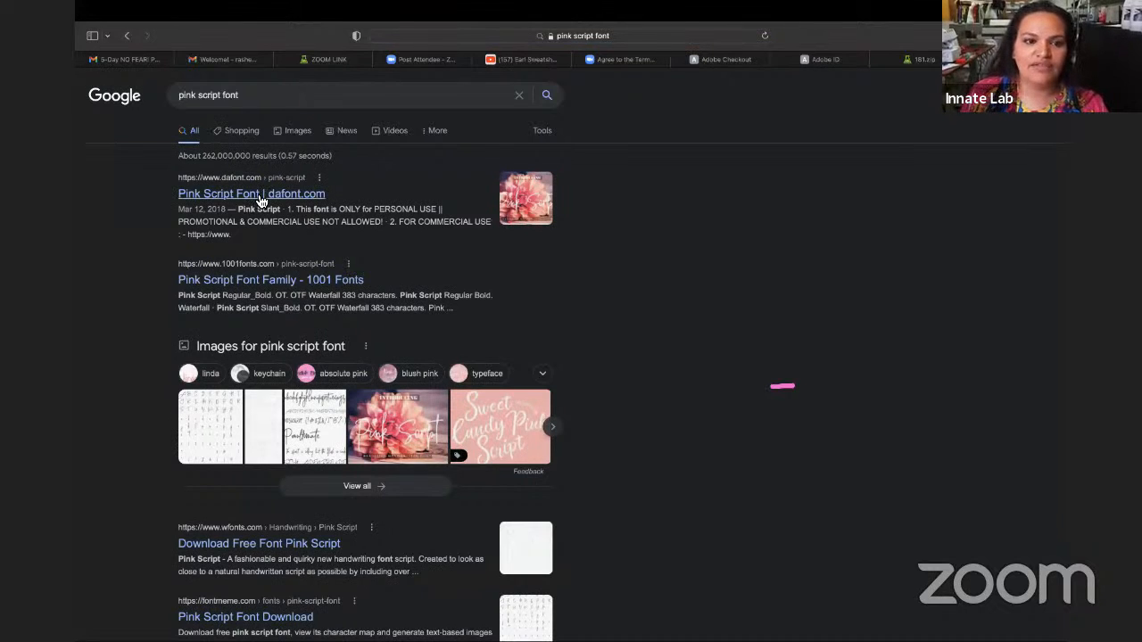
Download Pink Script from its dafont.com page and install the Pink Script R1.otf font file in Font Book
{"action": "left_click", "coordinate": [260, 200]}
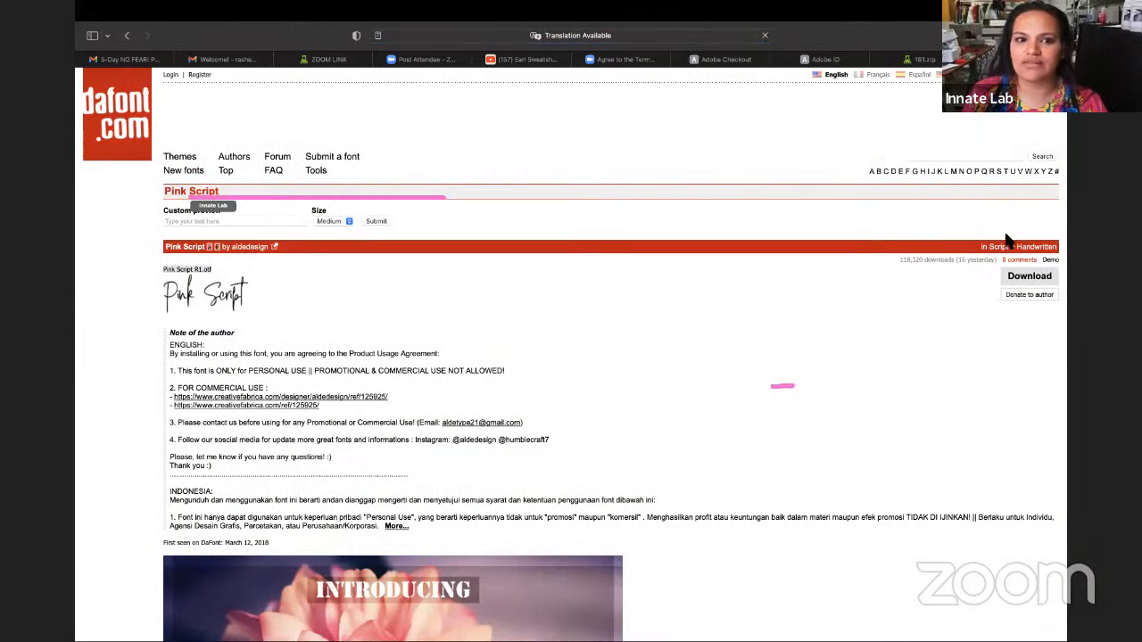
{"action": "left_click", "coordinate": [1026, 280]}
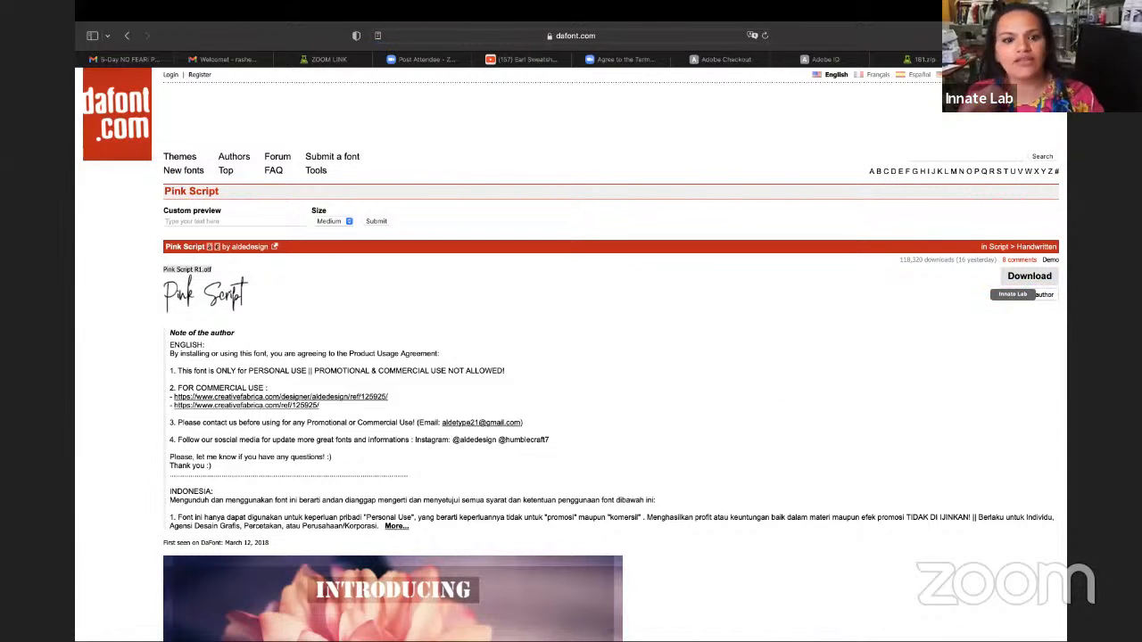
{"action": "left_click", "coordinate": [897, 619]}
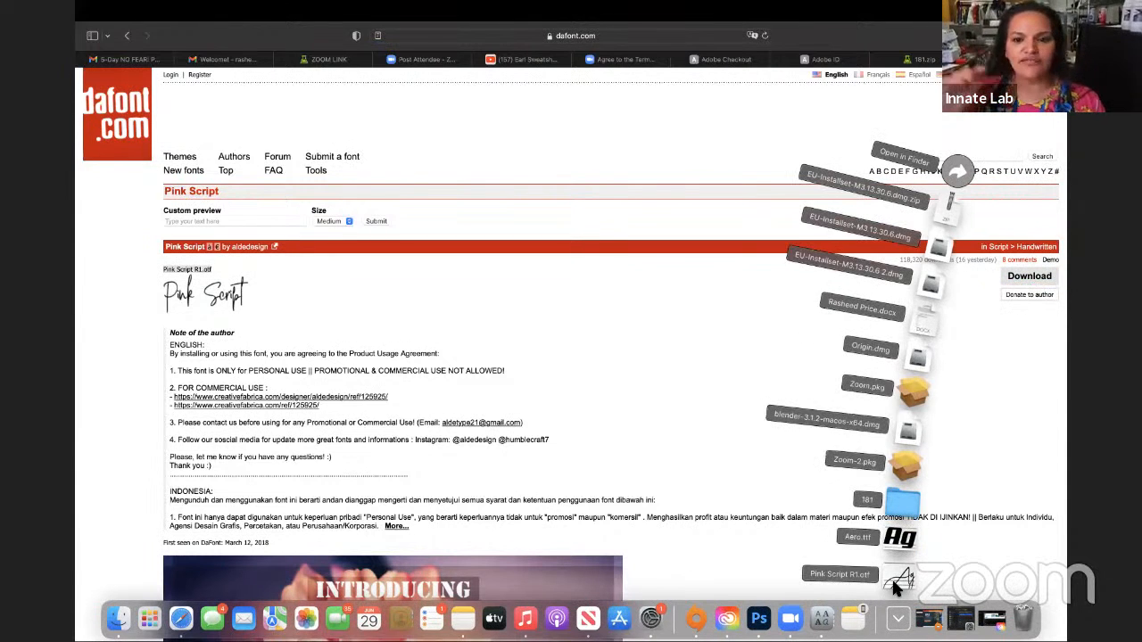
{"action": "left_click", "coordinate": [891, 577]}
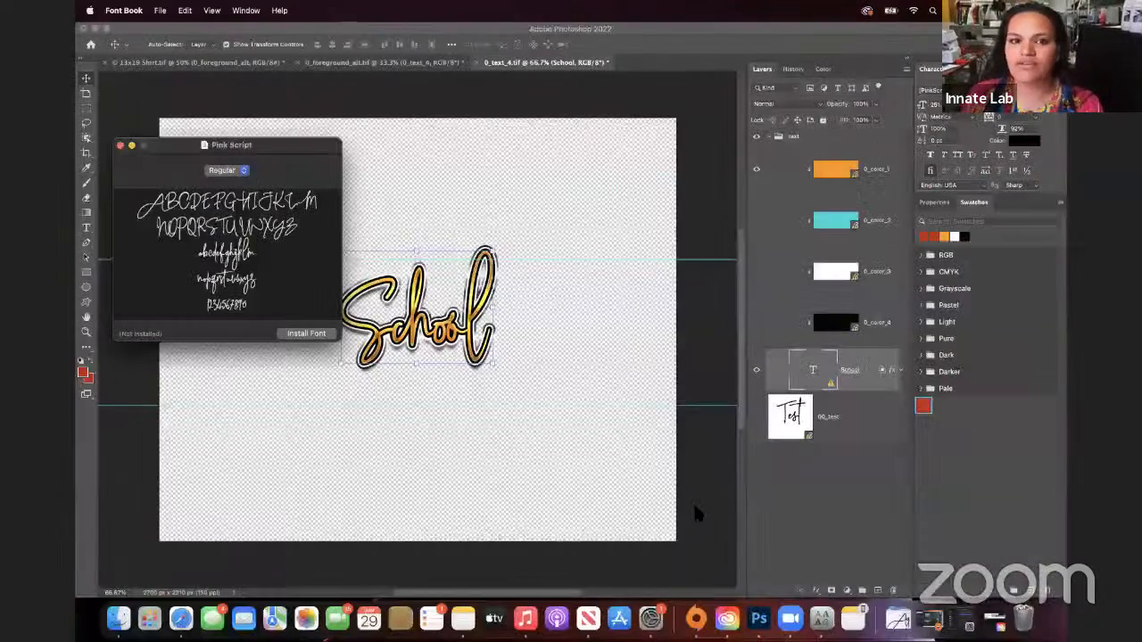
{"action": "left_click", "coordinate": [319, 334]}
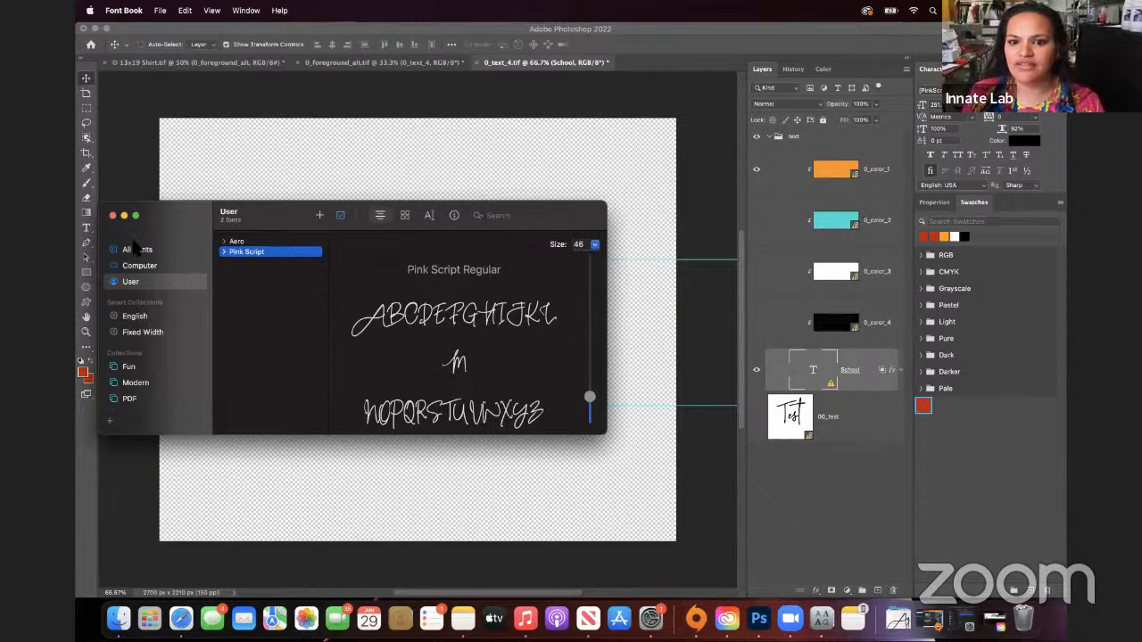
{"action": "left_click", "coordinate": [112, 216]}
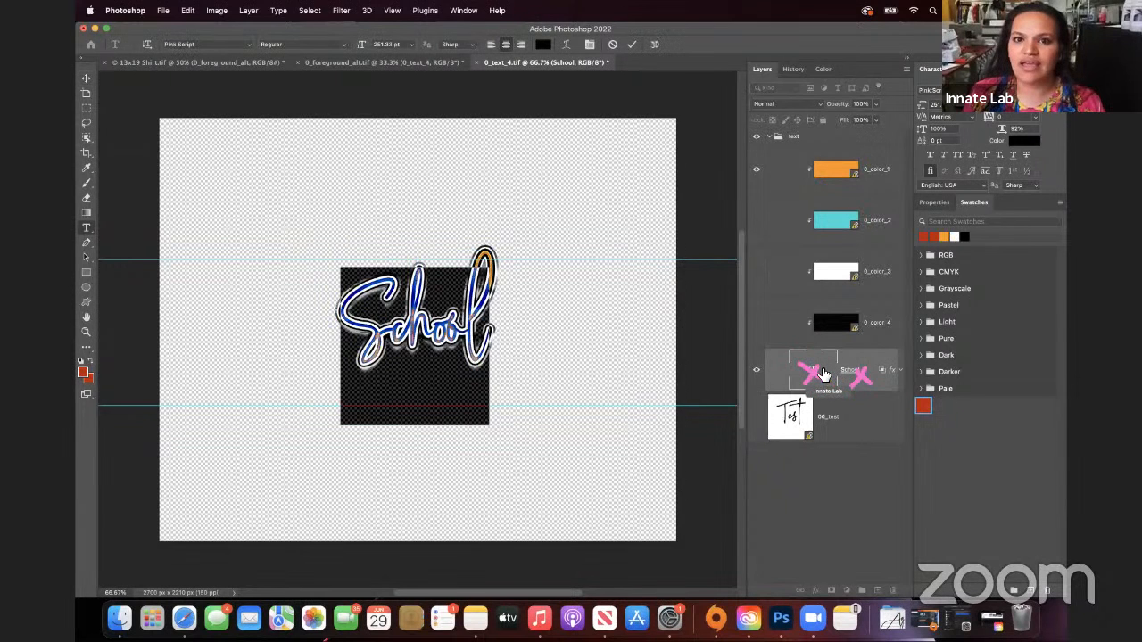
Replace the School wording with "Vibes", commit the text, and close 0_text_4.tif with its changes saved
{"action": "double_click", "coordinate": [823, 373]}
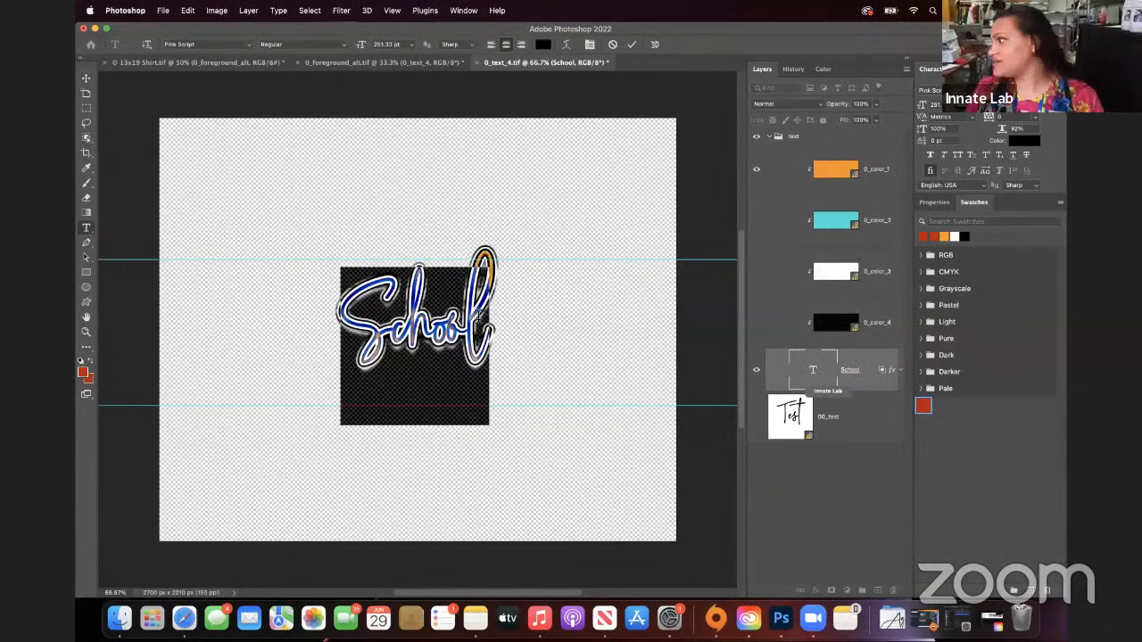
{"action": "type", "text": "Vibe"}
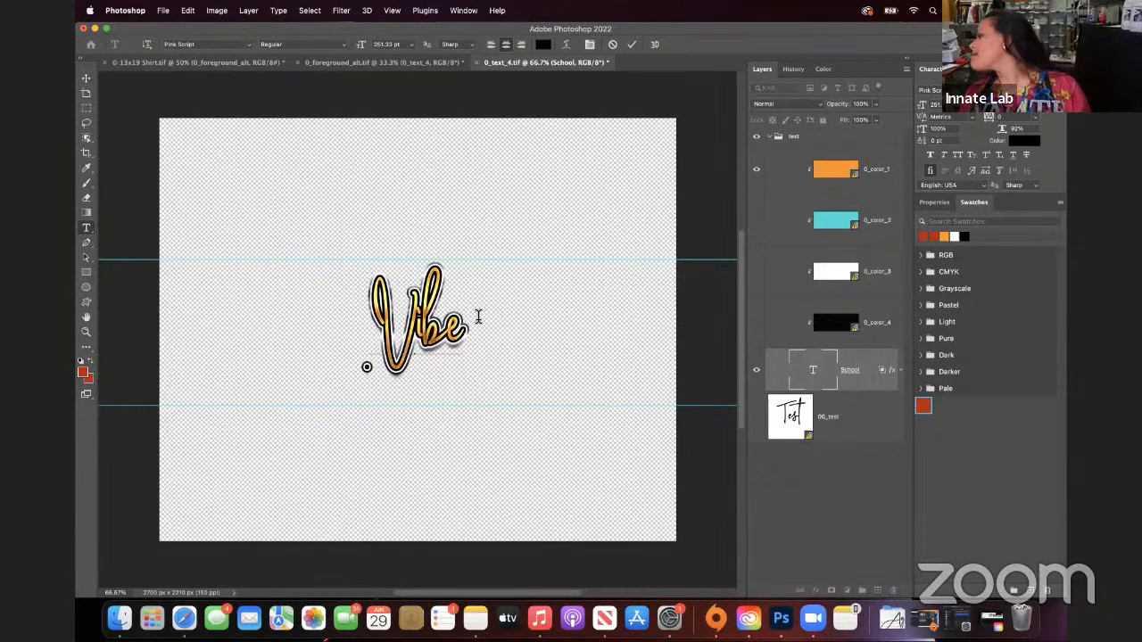
{"action": "type", "text": "s"}
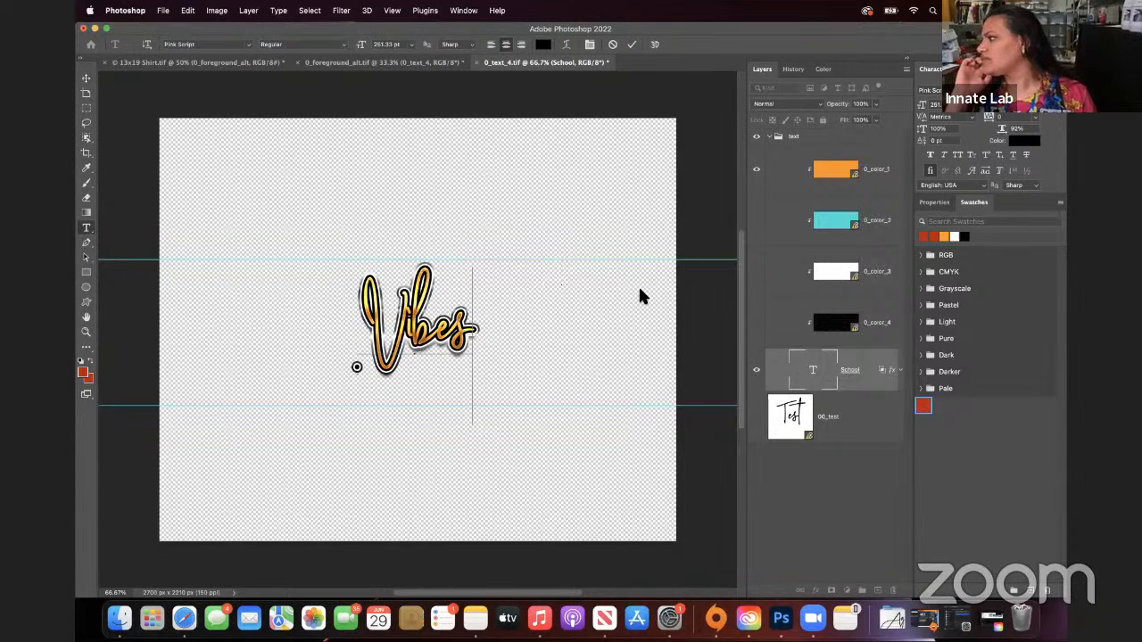
{"action": "left_click", "coordinate": [86, 80]}
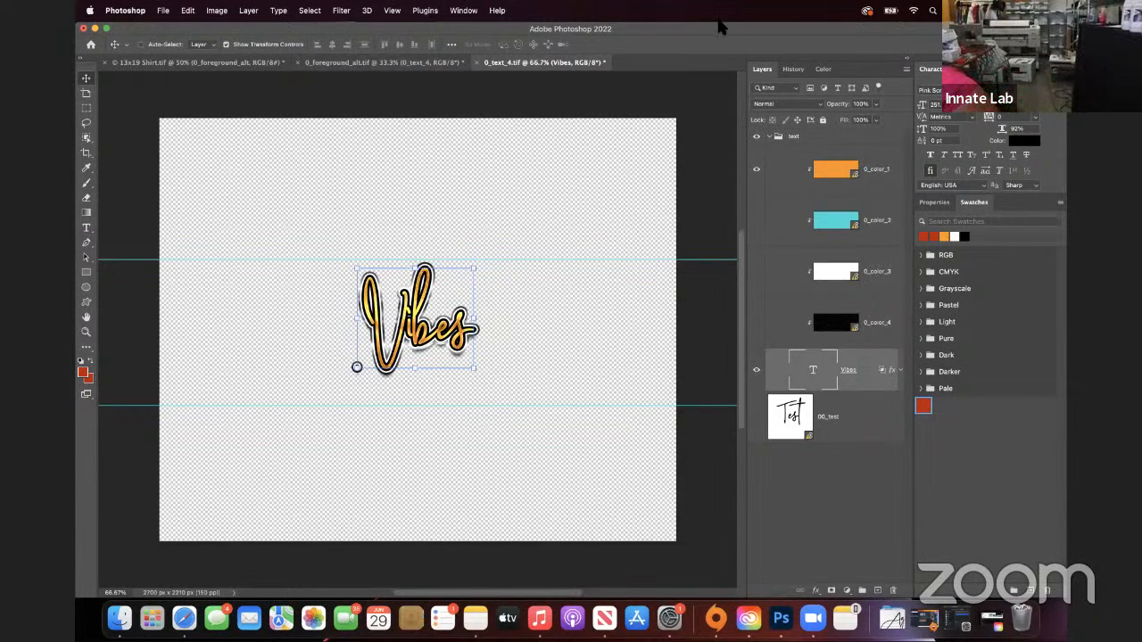
{"action": "left_click", "coordinate": [477, 64]}
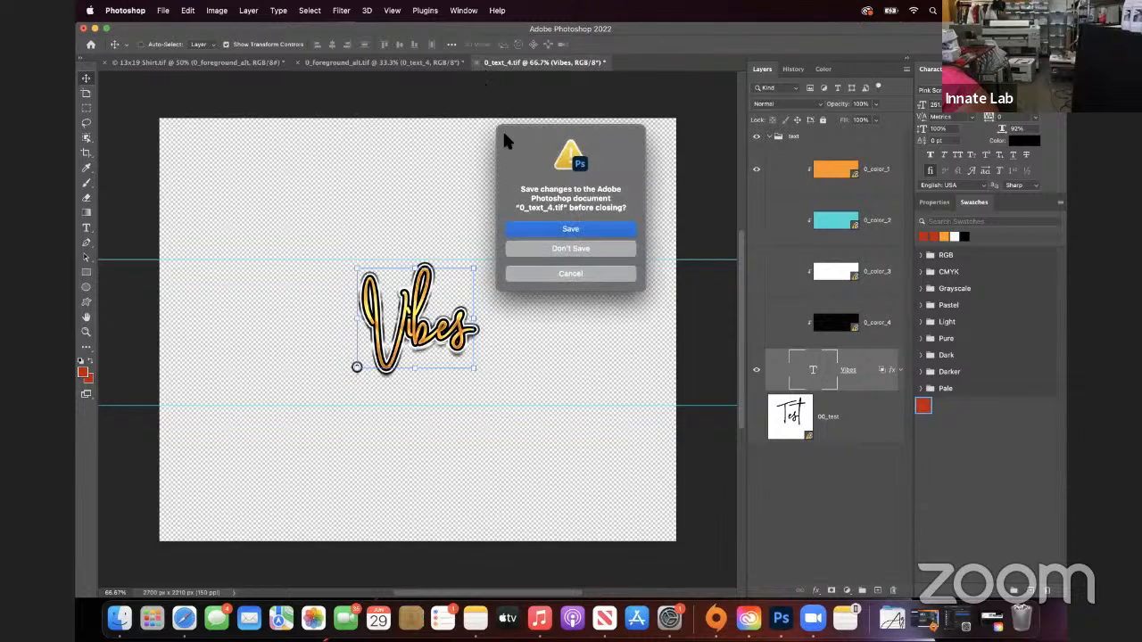
{"action": "left_click", "coordinate": [553, 230]}
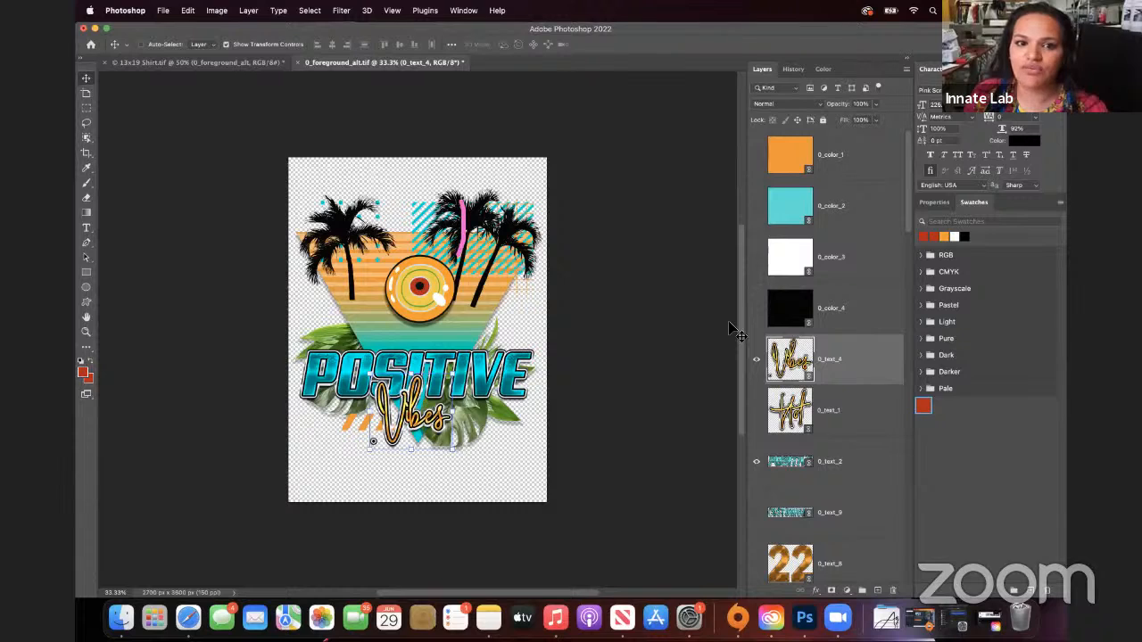
Select the 0_accent_4 palm layer, hide 0_color_4 and 0_color_3 above the Palm Trees group, and save 0_foreground_alt.tif
{"action": "right_click", "coordinate": [508, 233]}
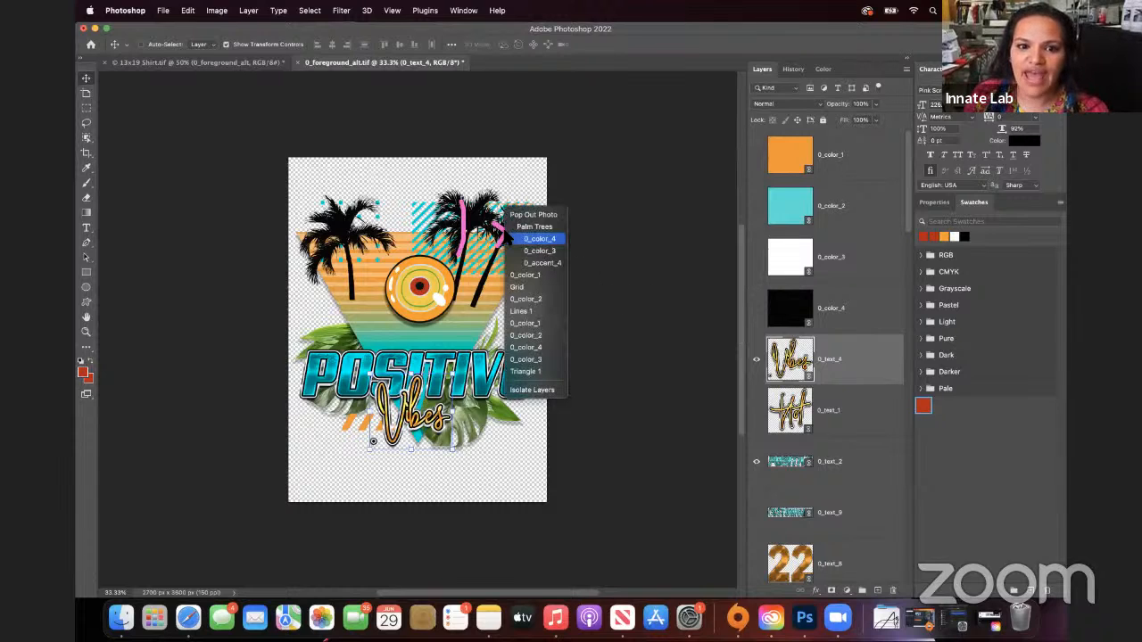
{"action": "left_click", "coordinate": [505, 236]}
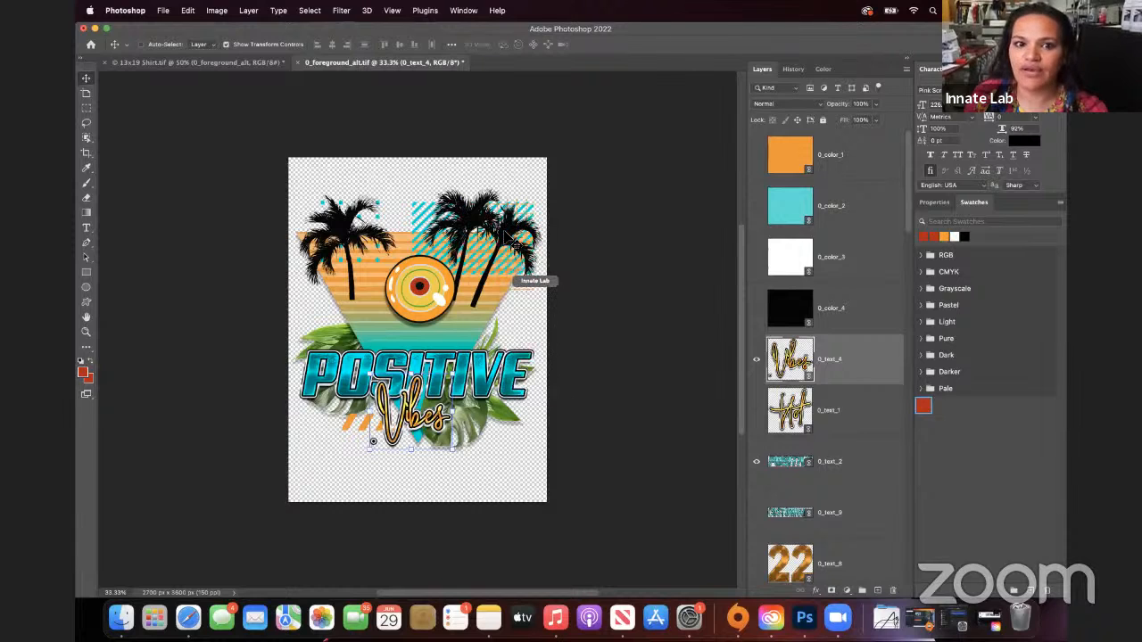
{"action": "right_click", "coordinate": [505, 234]}
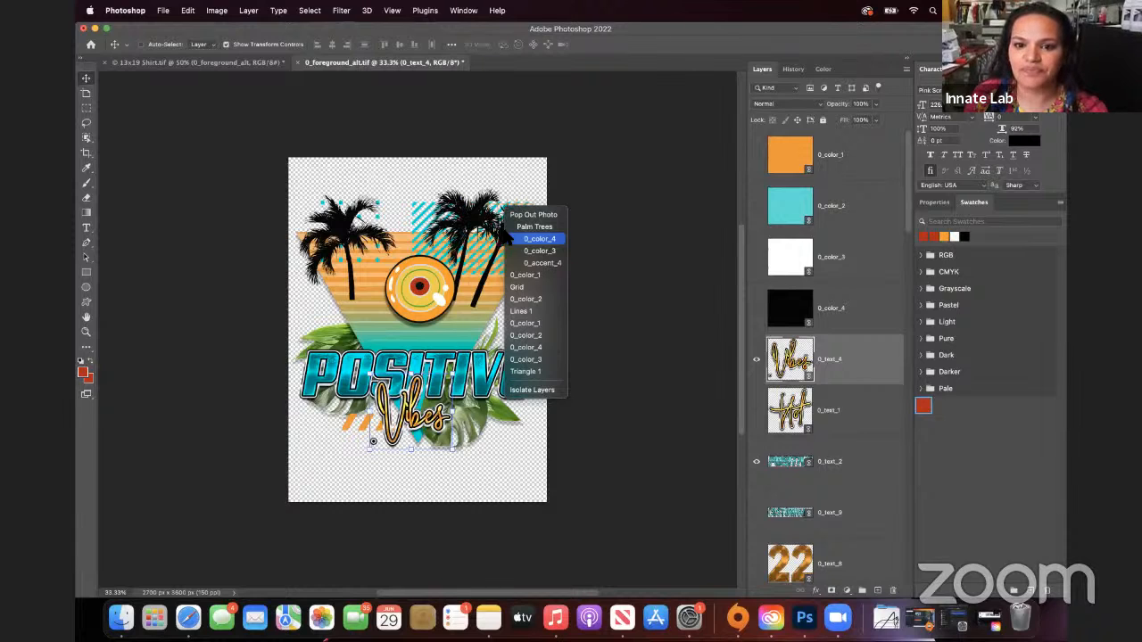
{"action": "left_click", "coordinate": [539, 264]}
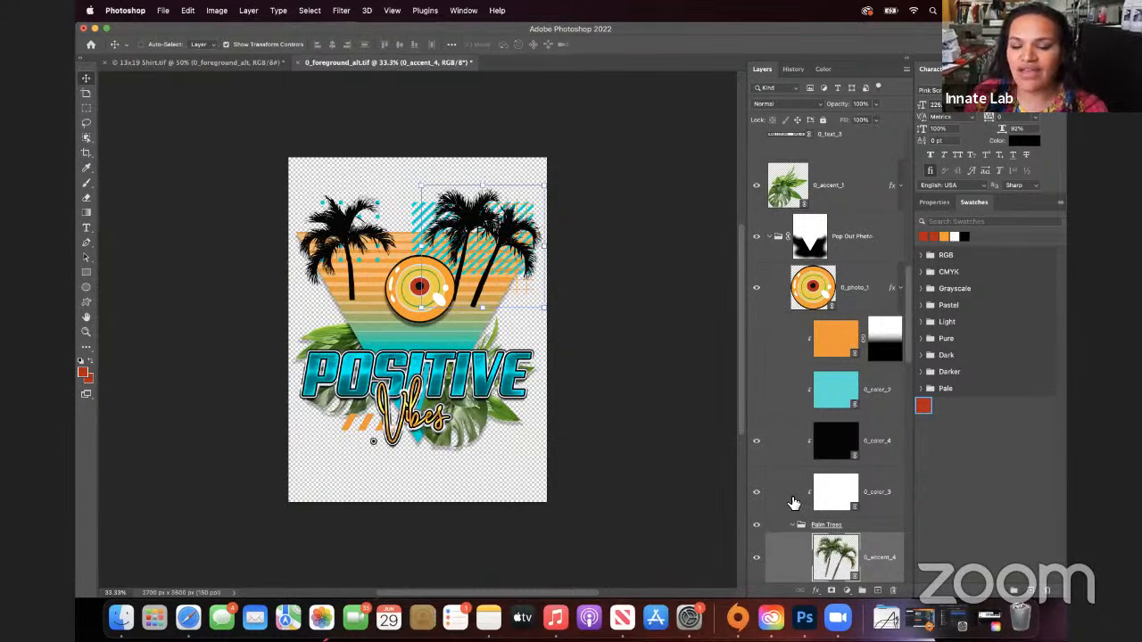
{"action": "scroll", "coordinate": [794, 502], "scroll_direction": "down", "scroll_amount": 3}
{"action": "scroll", "coordinate": [794, 503], "scroll_direction": "down", "scroll_amount": 1}
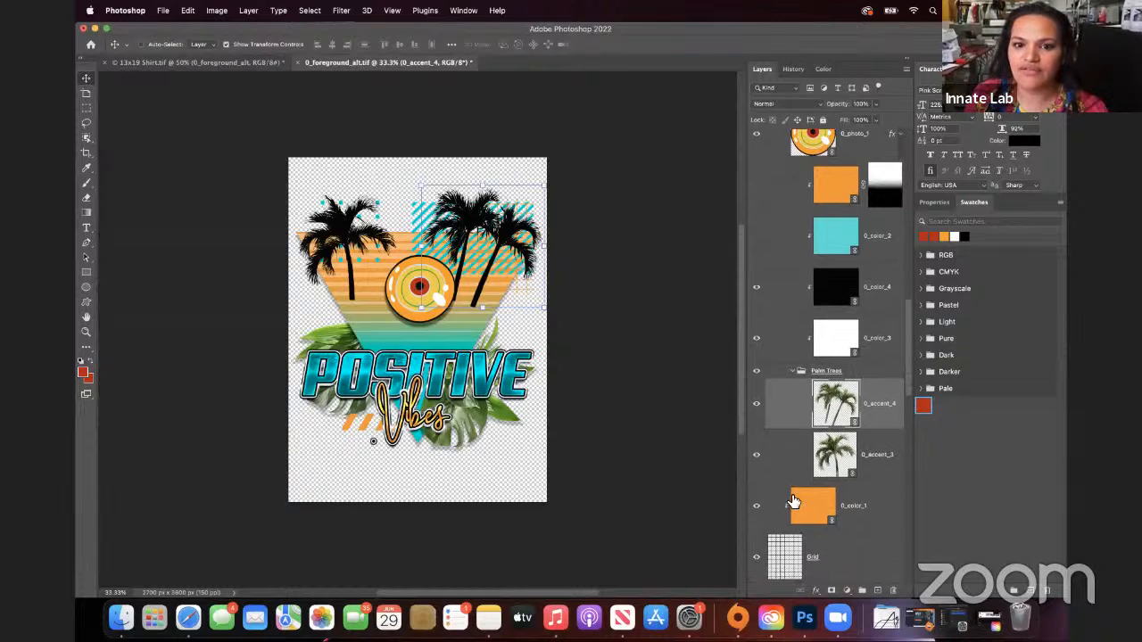
{"action": "left_click", "coordinate": [756, 292]}
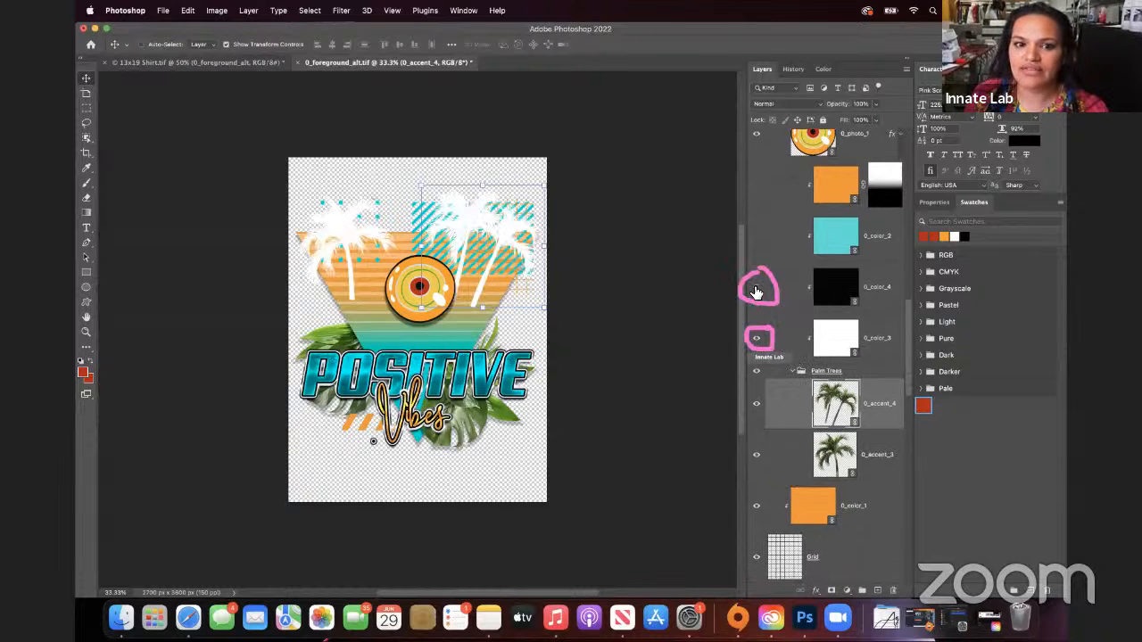
{"action": "left_click", "coordinate": [759, 339]}
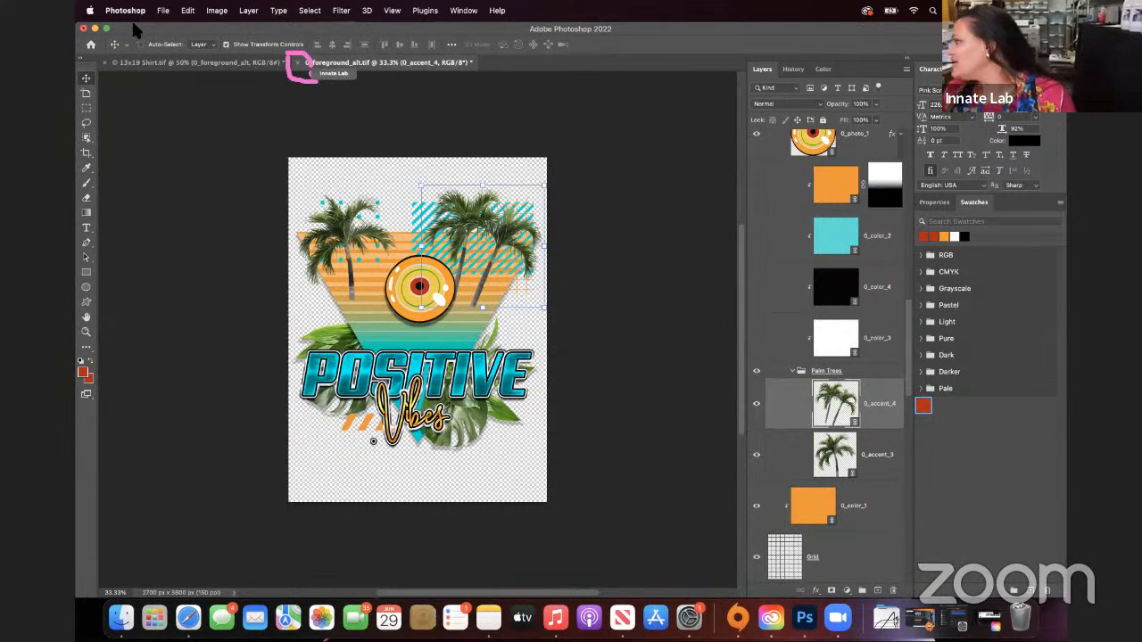
{"action": "left_click", "coordinate": [163, 11]}
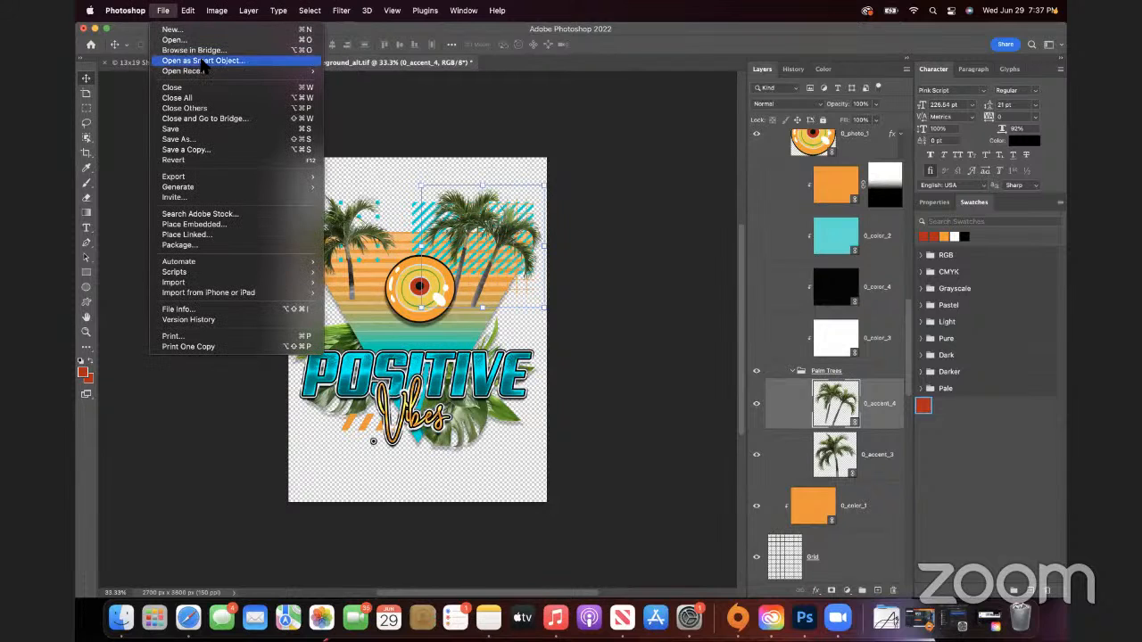
{"action": "left_click", "coordinate": [201, 129]}
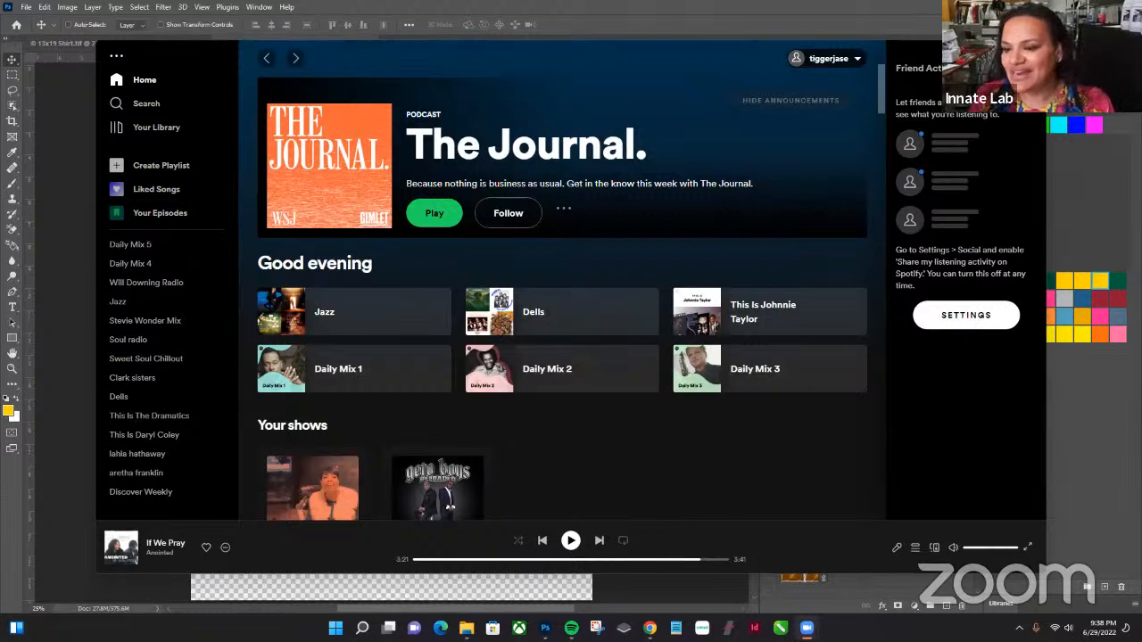
Minimize the Spotify window, then open the contents of 0_text_4 and of its nested 0_color_1 color layer
{"action": "double_click", "coordinate": [803, 50]}
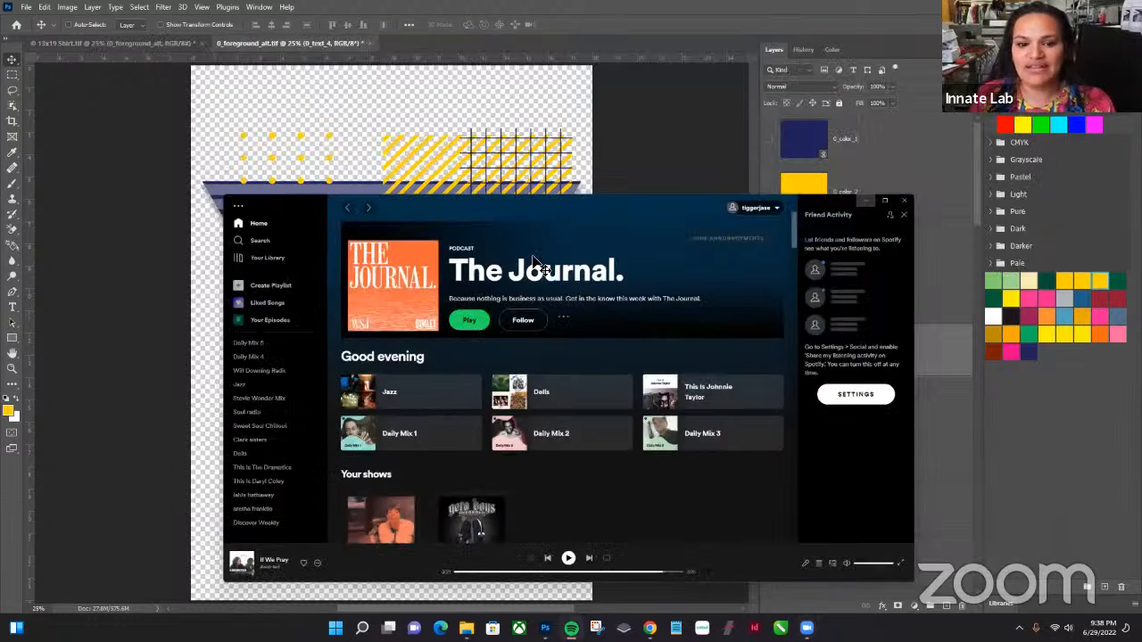
{"action": "left_click", "coordinate": [865, 200]}
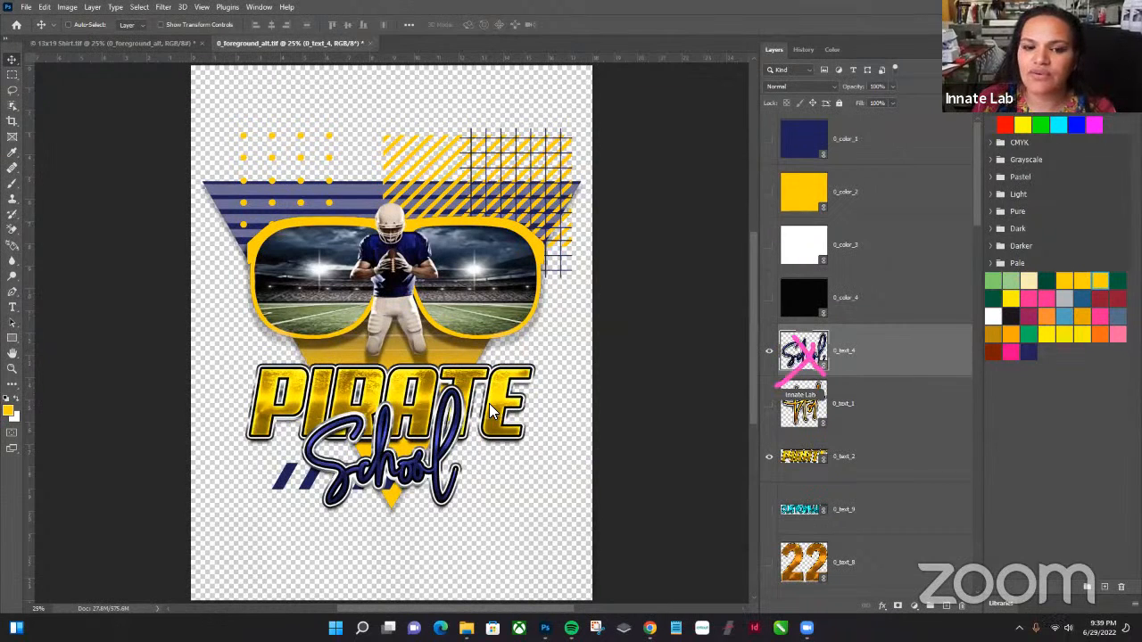
{"action": "double_click", "coordinate": [806, 347]}
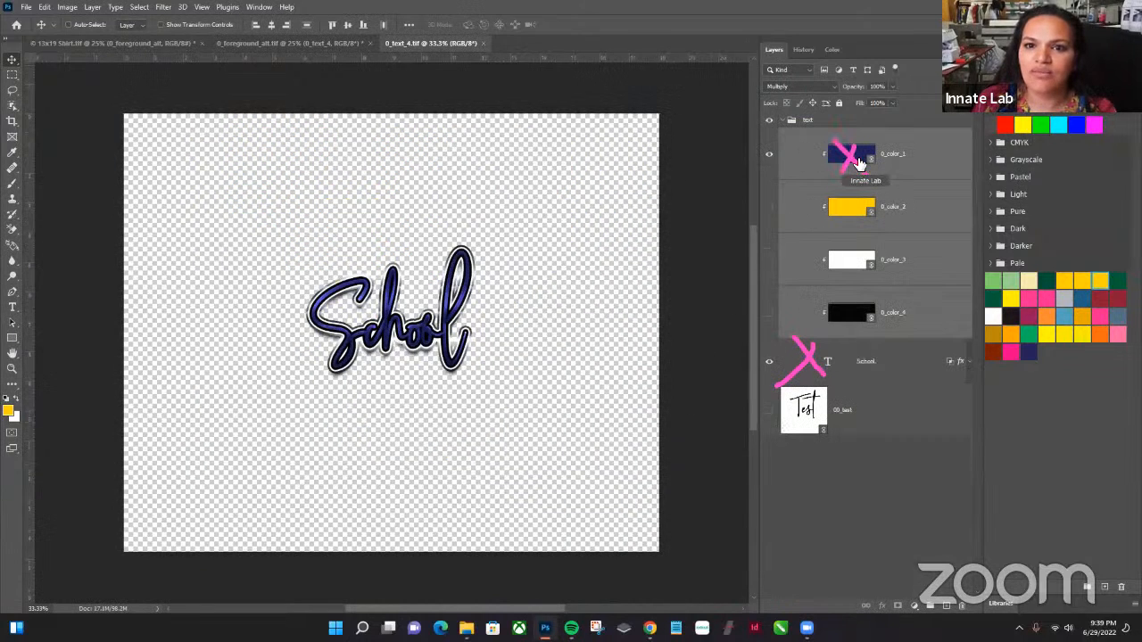
{"action": "double_click", "coordinate": [859, 159]}
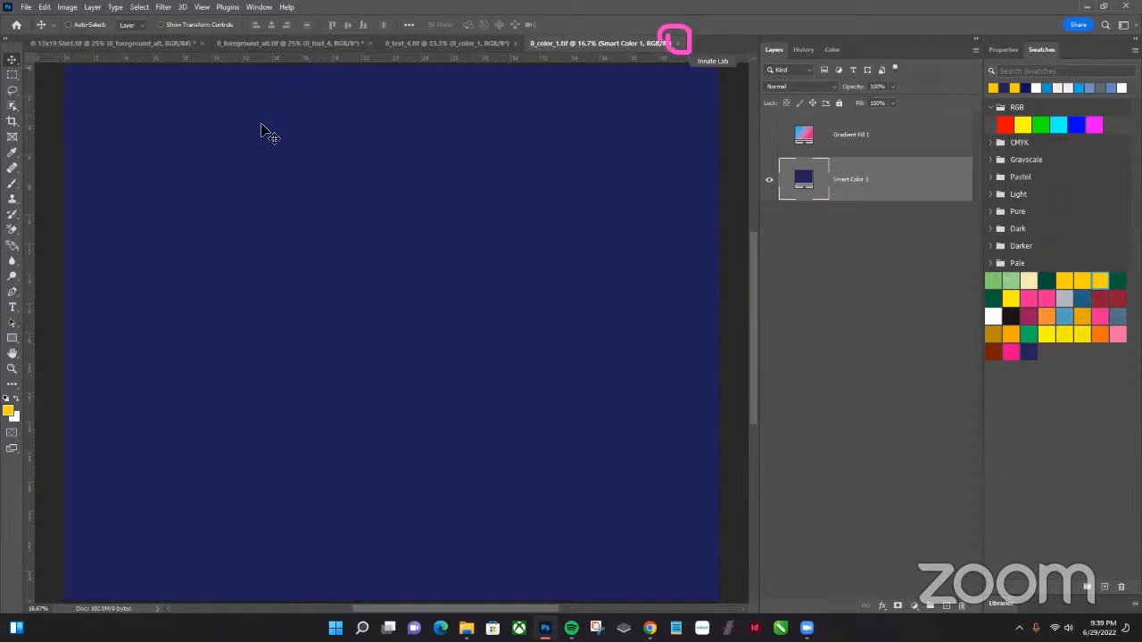
Close 0_color_1.tif and set the 0_color_1 layer's blend mode to Normal in 0_text_4.tif
{"action": "left_click", "coordinate": [676, 43]}
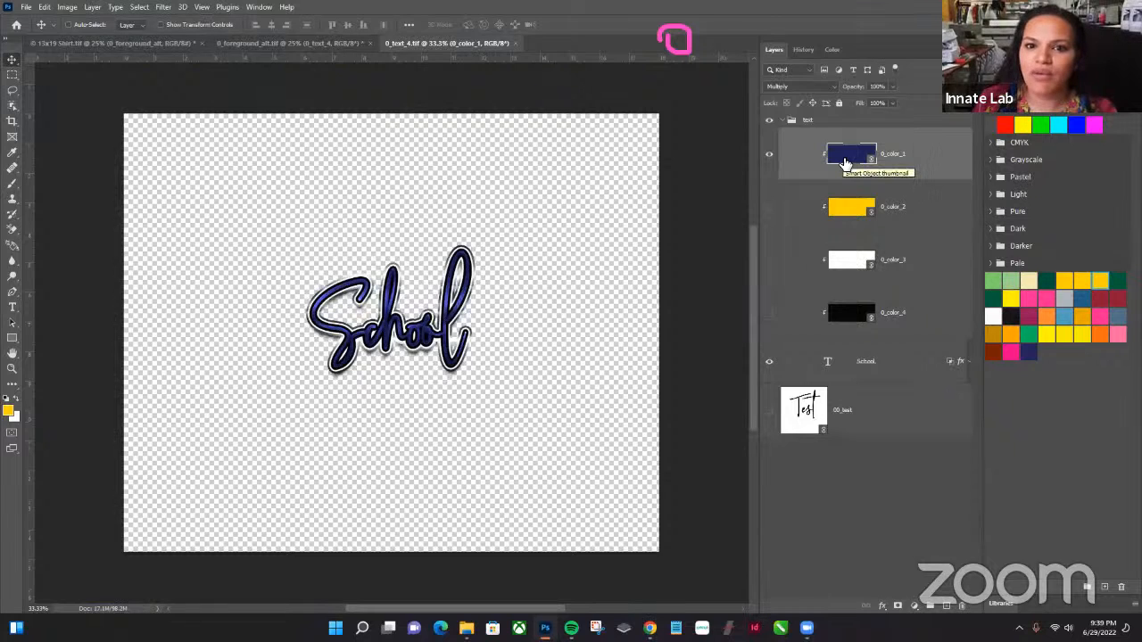
{"action": "left_click_drag", "start_coordinate": [802, 73], "coordinate": [806, 85]}
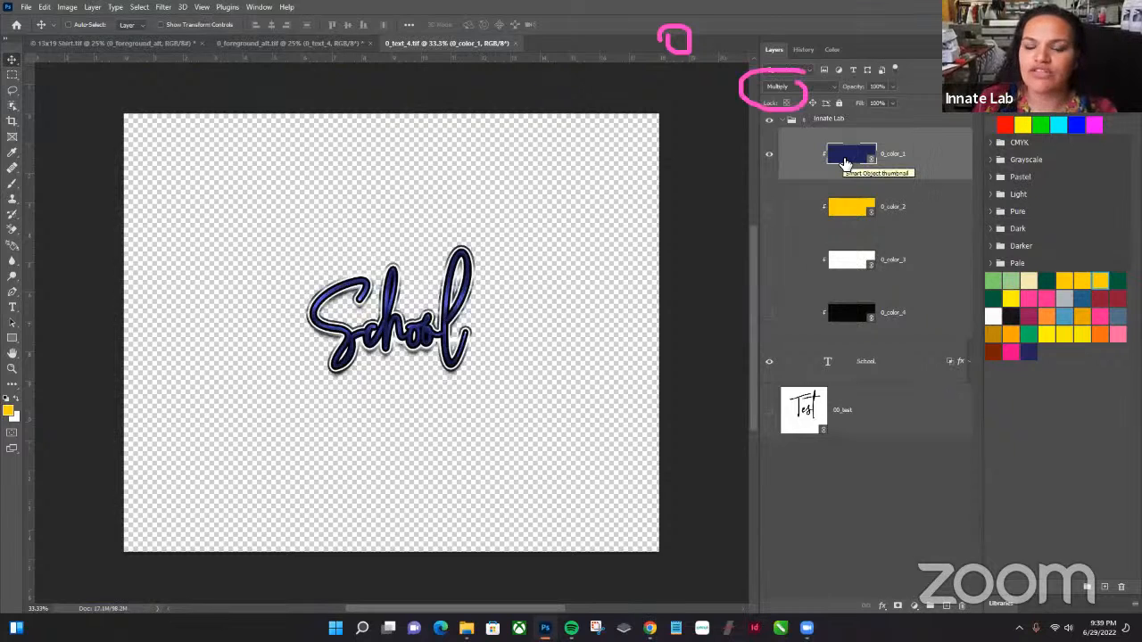
{"action": "left_click", "coordinate": [832, 85]}
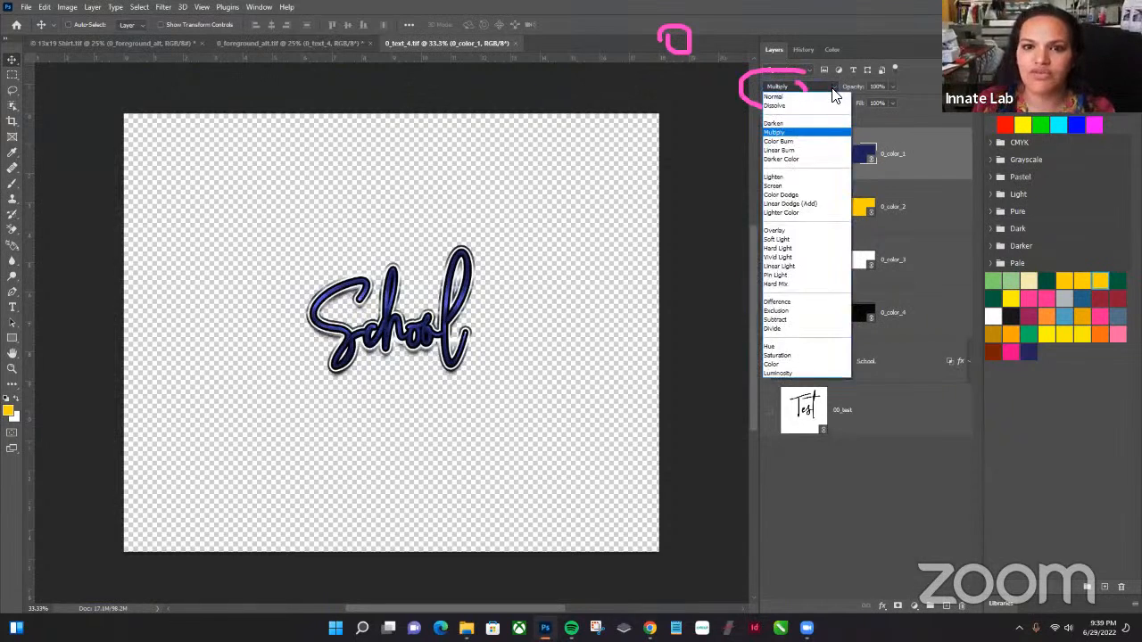
{"action": "left_click", "coordinate": [788, 98]}
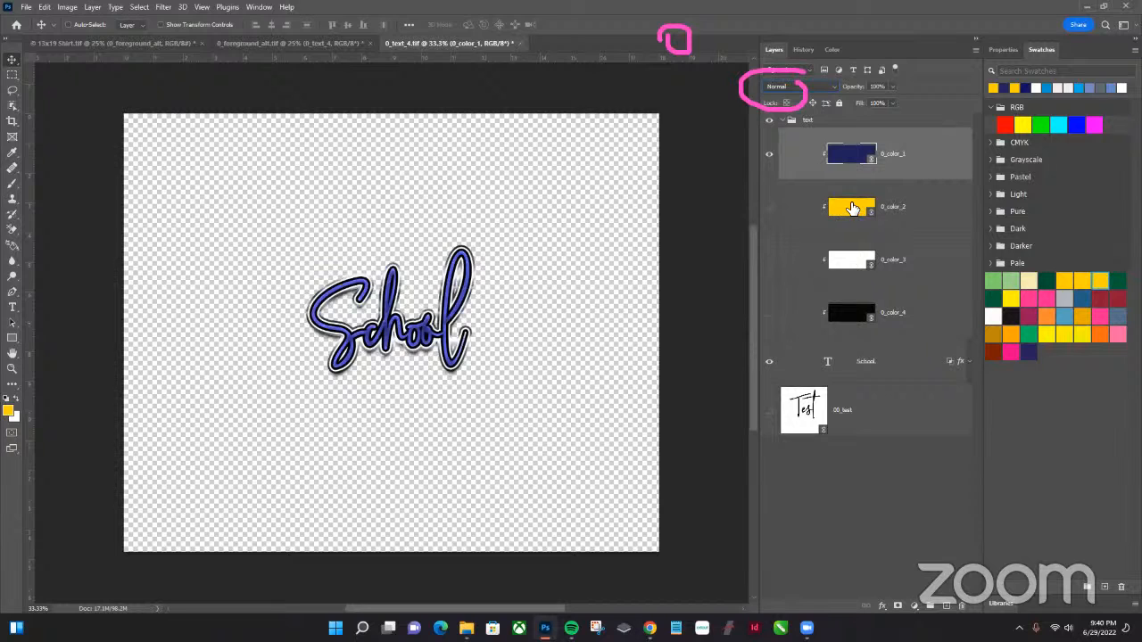
Close 0_text_4.tif with its changes saved
{"action": "left_click_drag", "start_coordinate": [516, 27], "coordinate": [505, 54]}
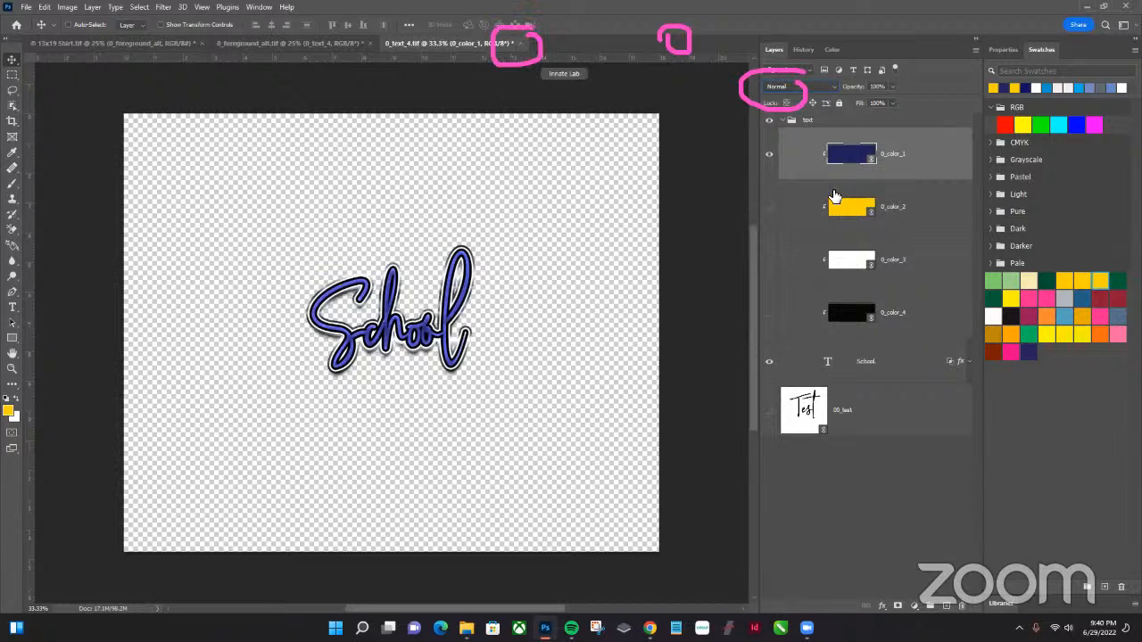
{"action": "left_click", "coordinate": [520, 42]}
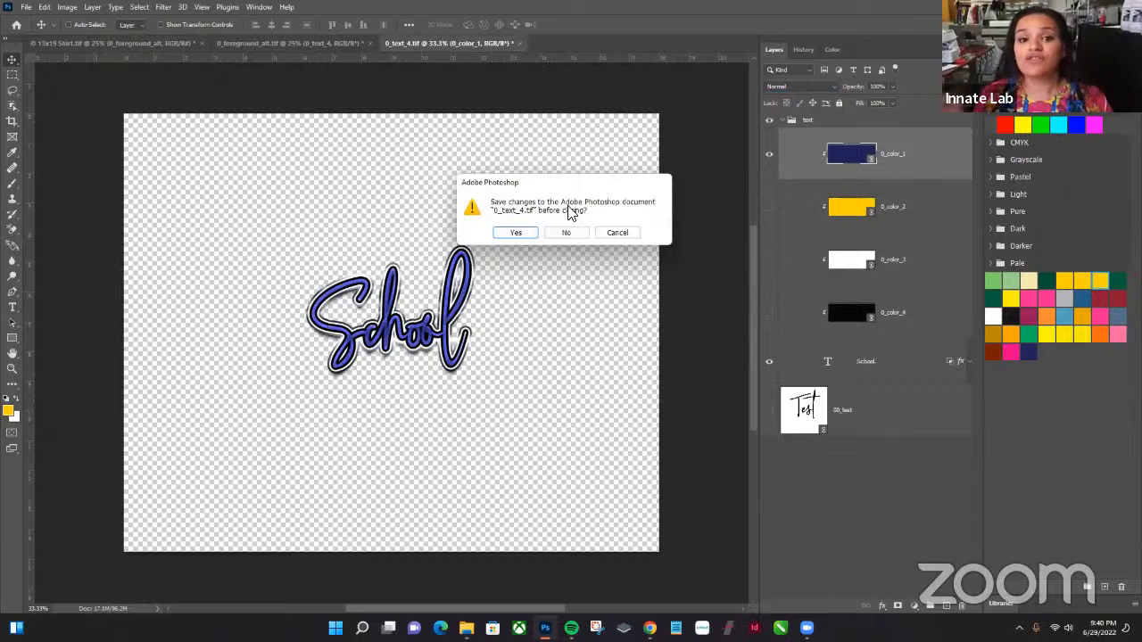
{"action": "left_click", "coordinate": [523, 233]}
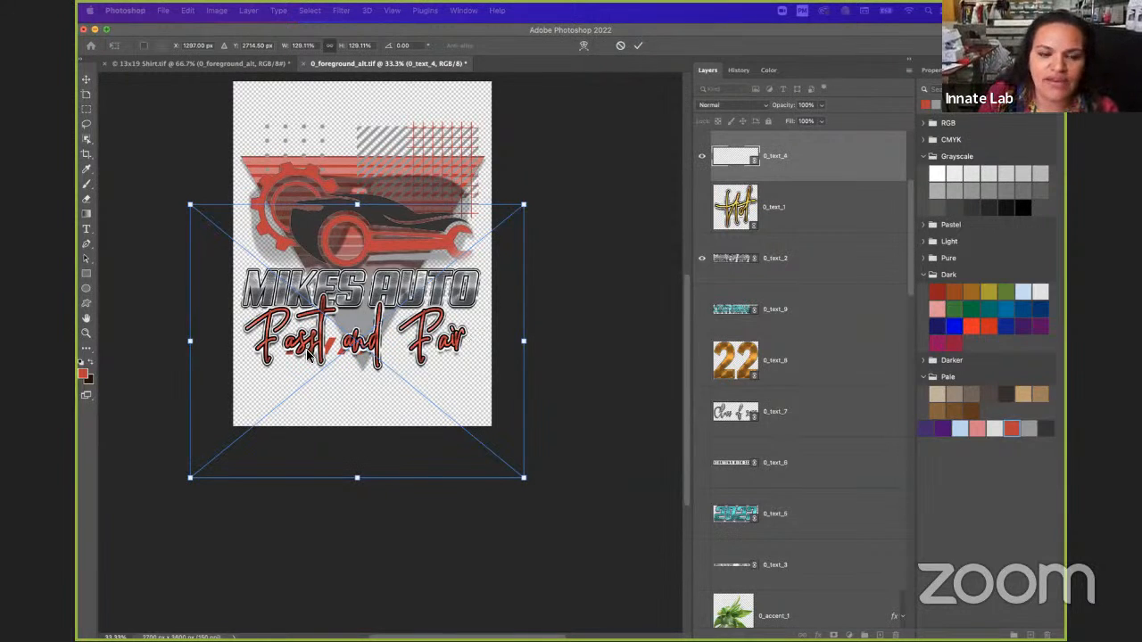
Commit the pending transform of the 0_text_4 layer in the Mikes Auto design
{"action": "right_click", "coordinate": [375, 346]}
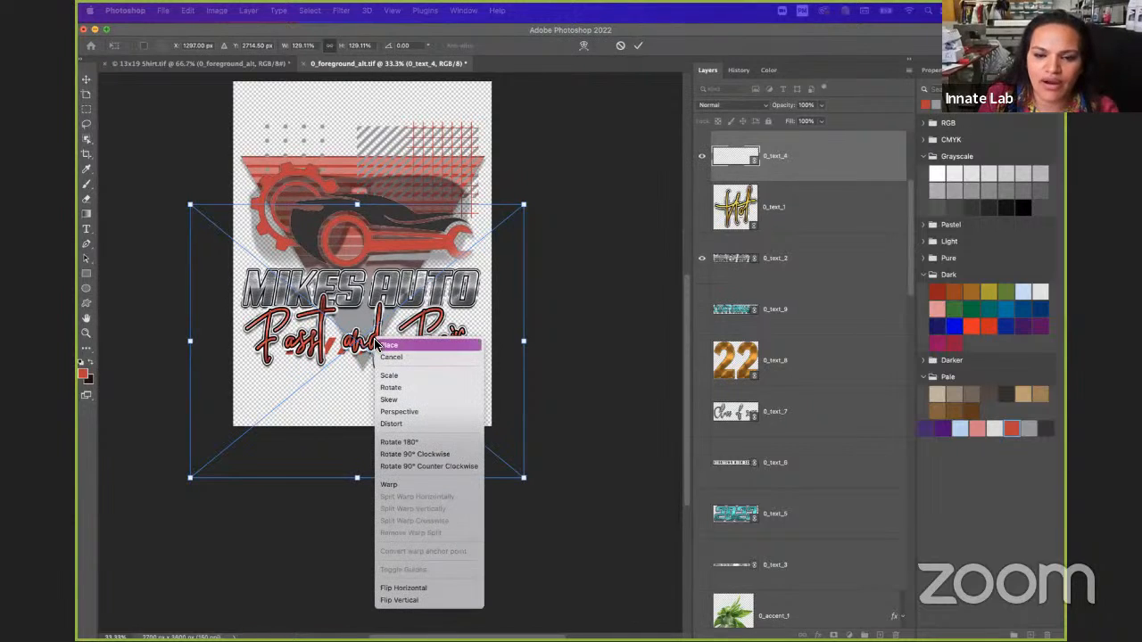
{"action": "left_click", "coordinate": [184, 393]}
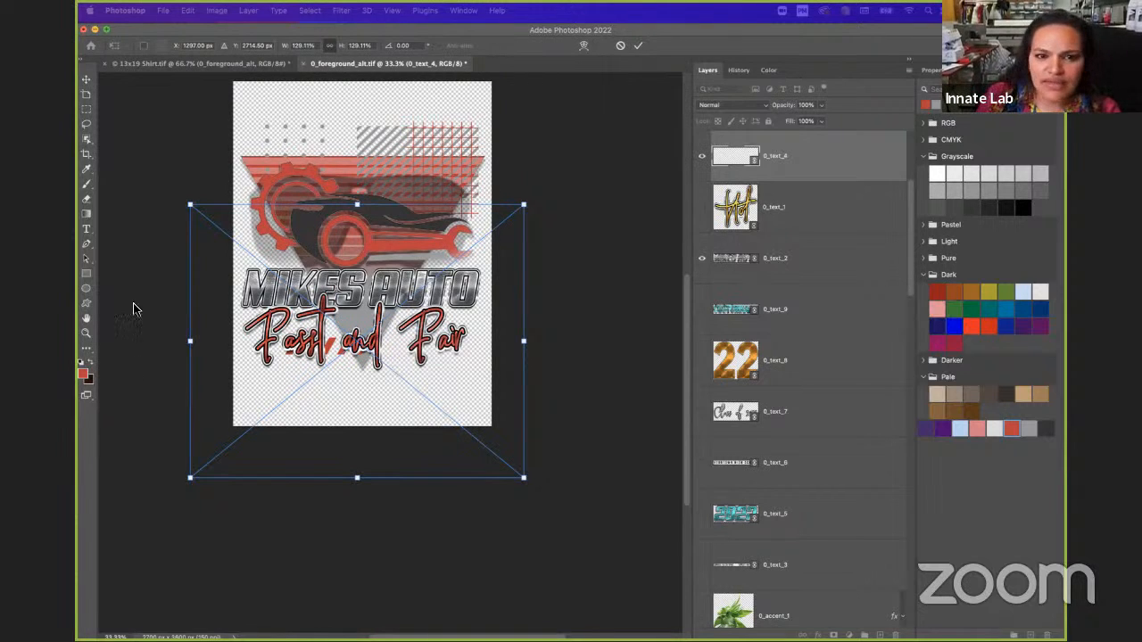
{"action": "left_click", "coordinate": [88, 79]}
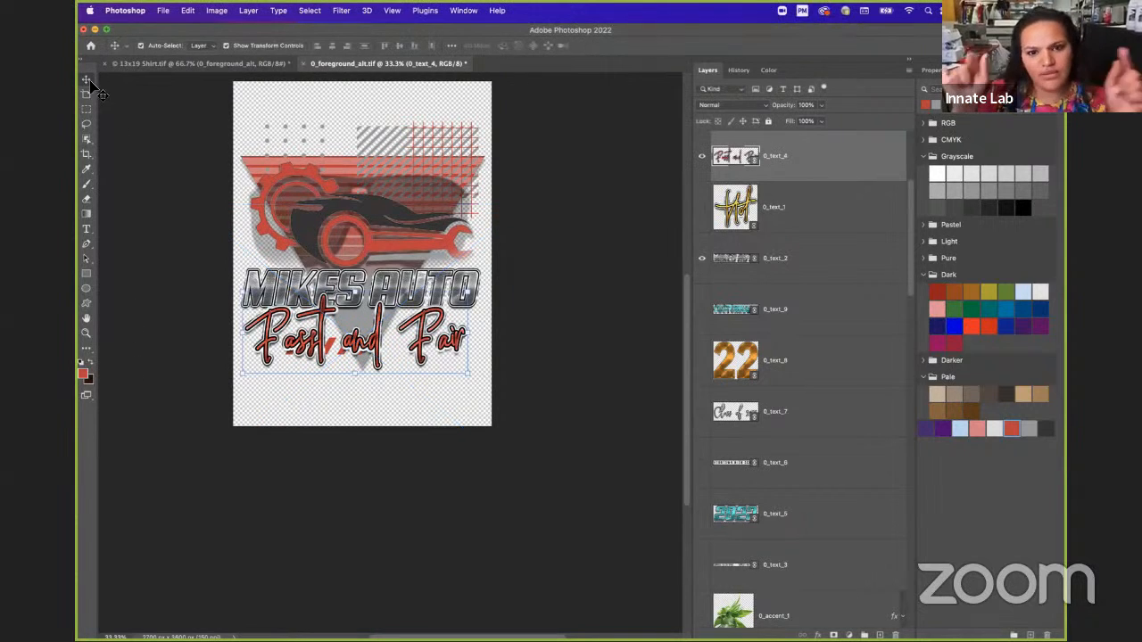
Open the contents of the 0_text_4 smart object holding the red script wording below MIKES AUTO
{"action": "left_click", "coordinate": [390, 11]}
{"action": "left_click", "coordinate": [408, 99]}
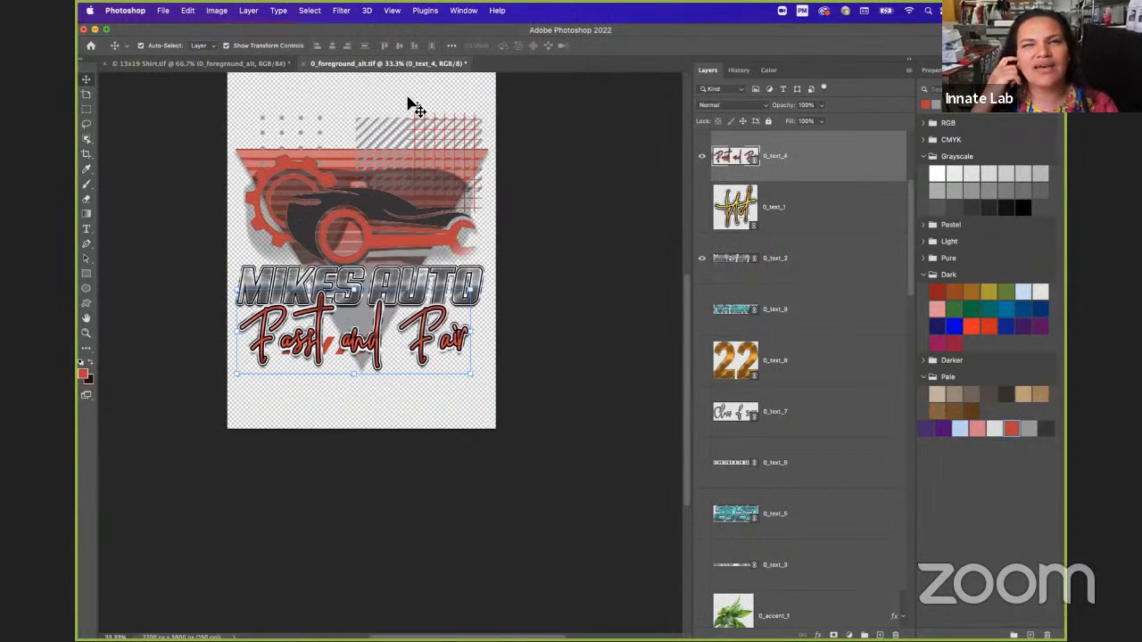
{"action": "left_click", "coordinate": [393, 11]}
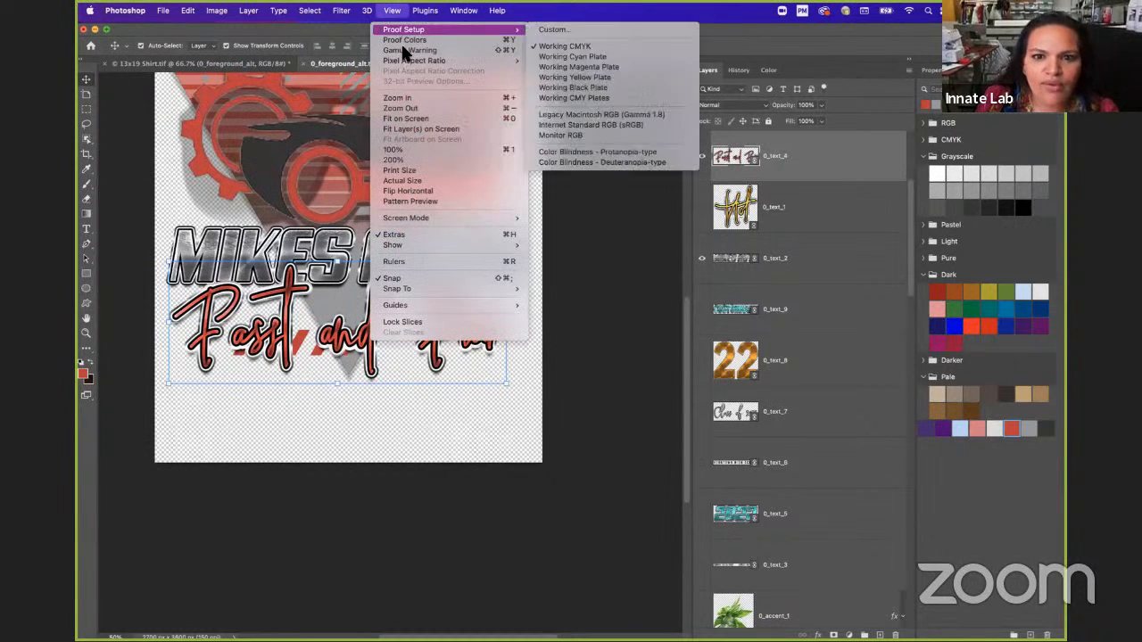
{"action": "left_click", "coordinate": [407, 97]}
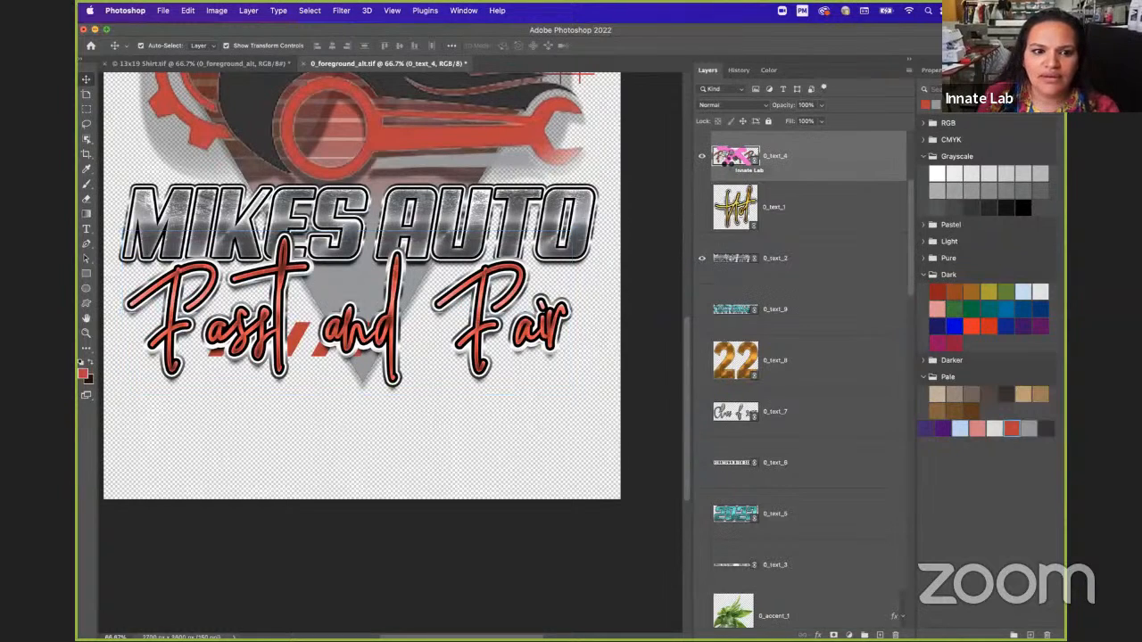
{"action": "double_click", "coordinate": [727, 159]}
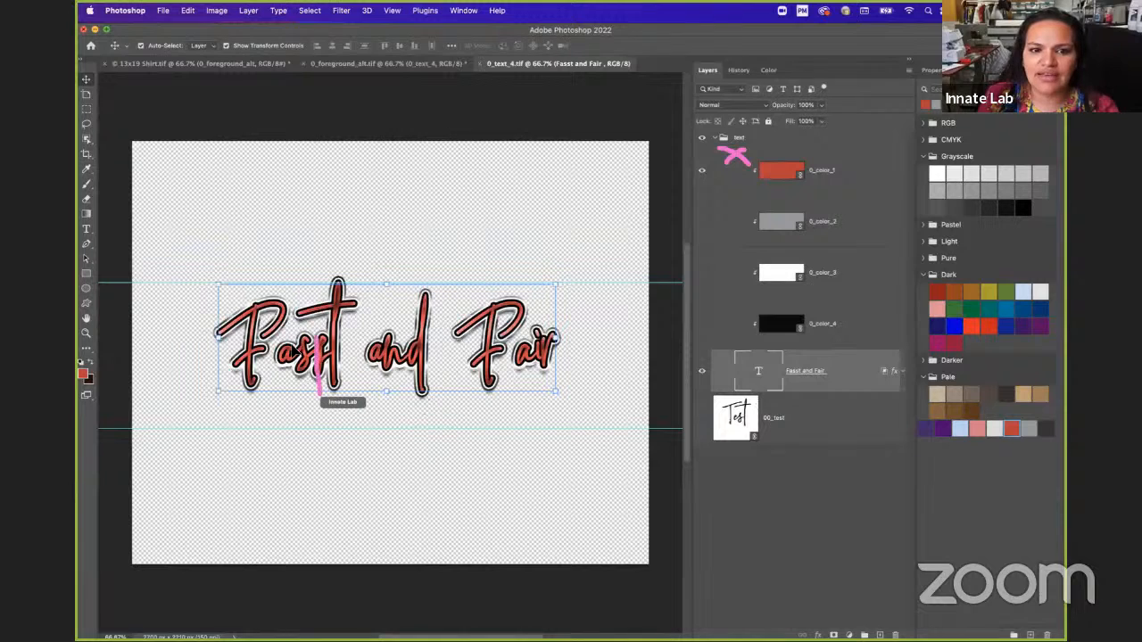
Rewrite the misspelled "Fasst and Fair" wording as "Fast & Fair"
{"action": "double_click", "coordinate": [757, 371]}
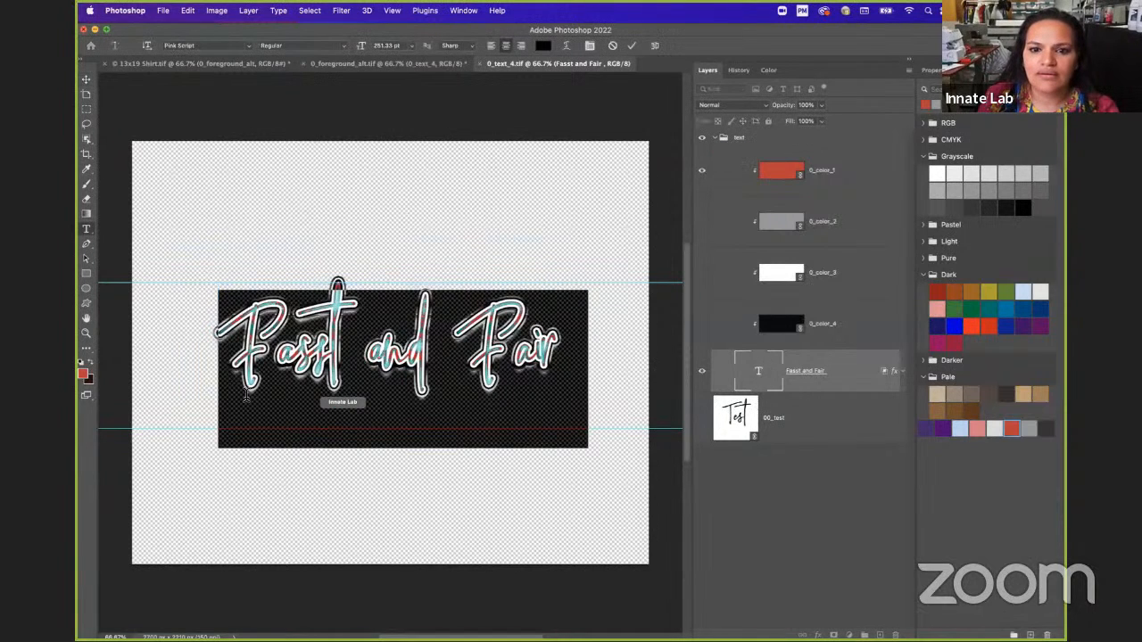
{"action": "left_click", "coordinate": [309, 357]}
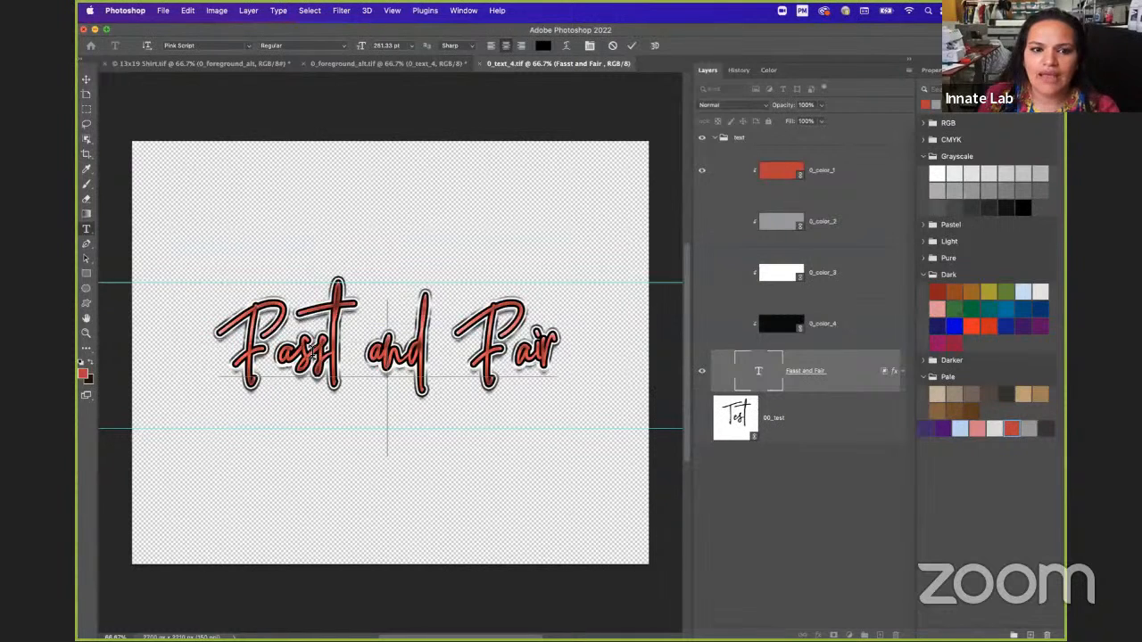
{"action": "double_click", "coordinate": [313, 354]}
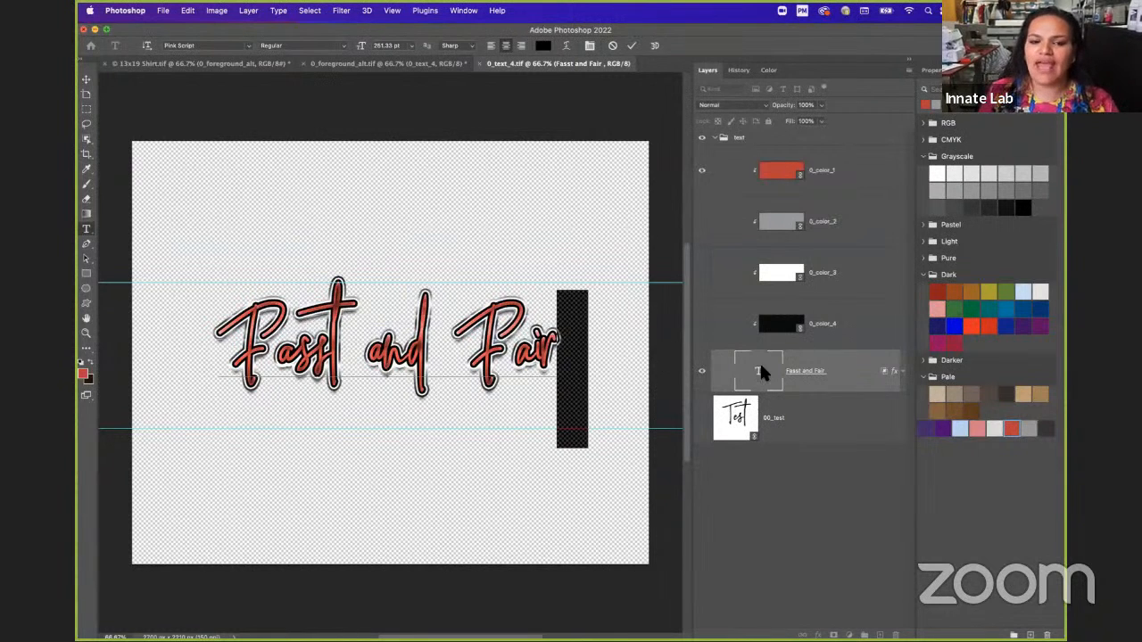
{"action": "double_click", "coordinate": [759, 371]}
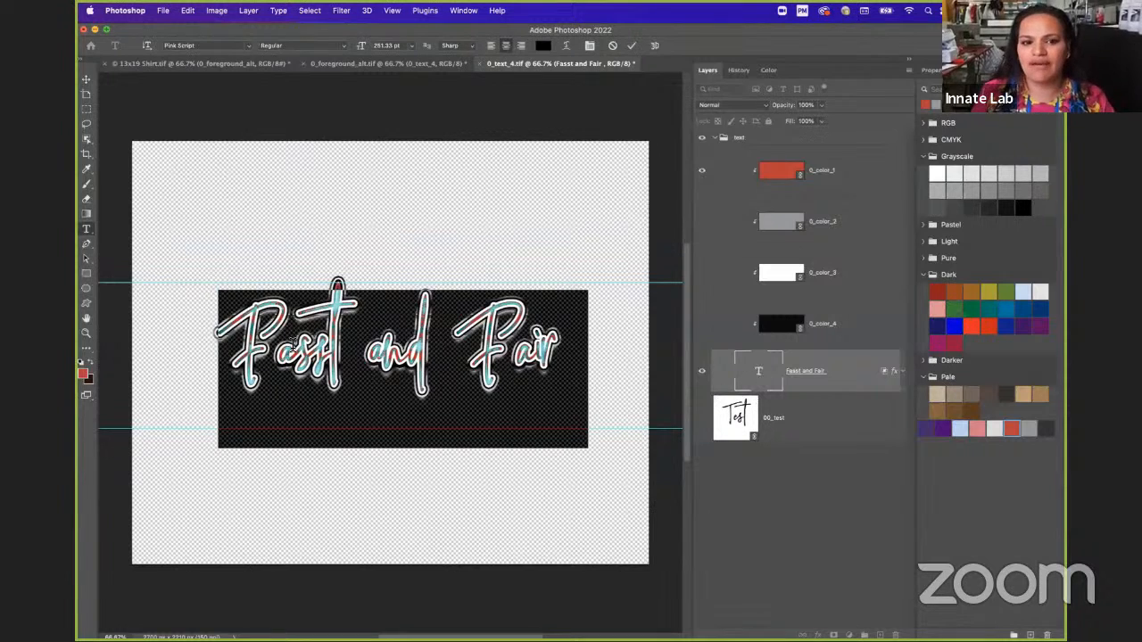
{"action": "left_click", "coordinate": [319, 349]}
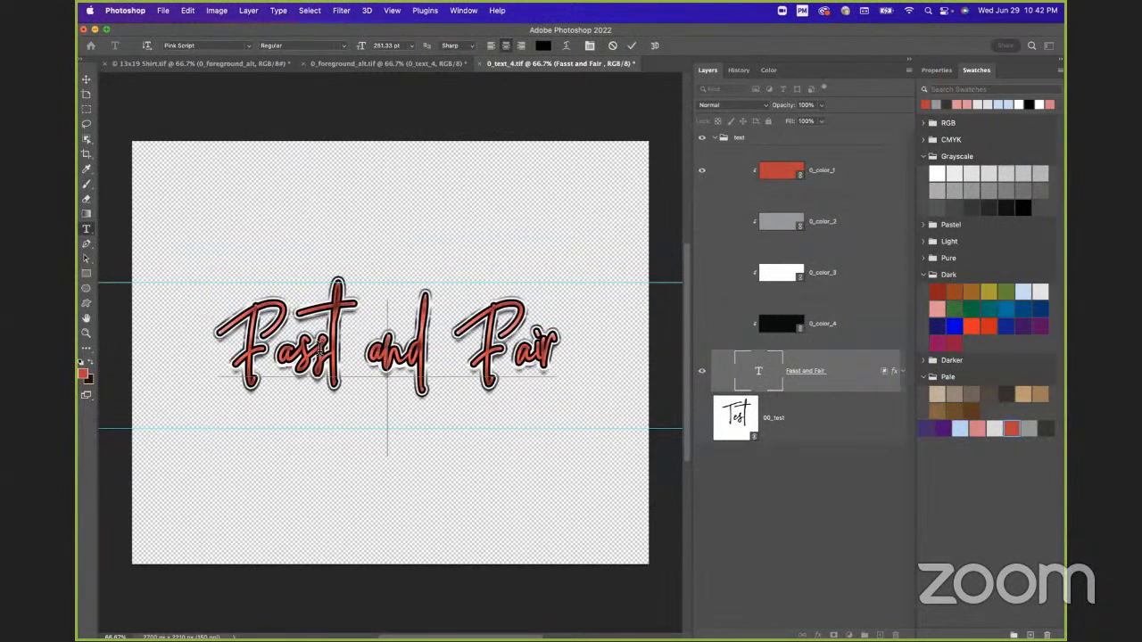
{"action": "key", "text": "End"}
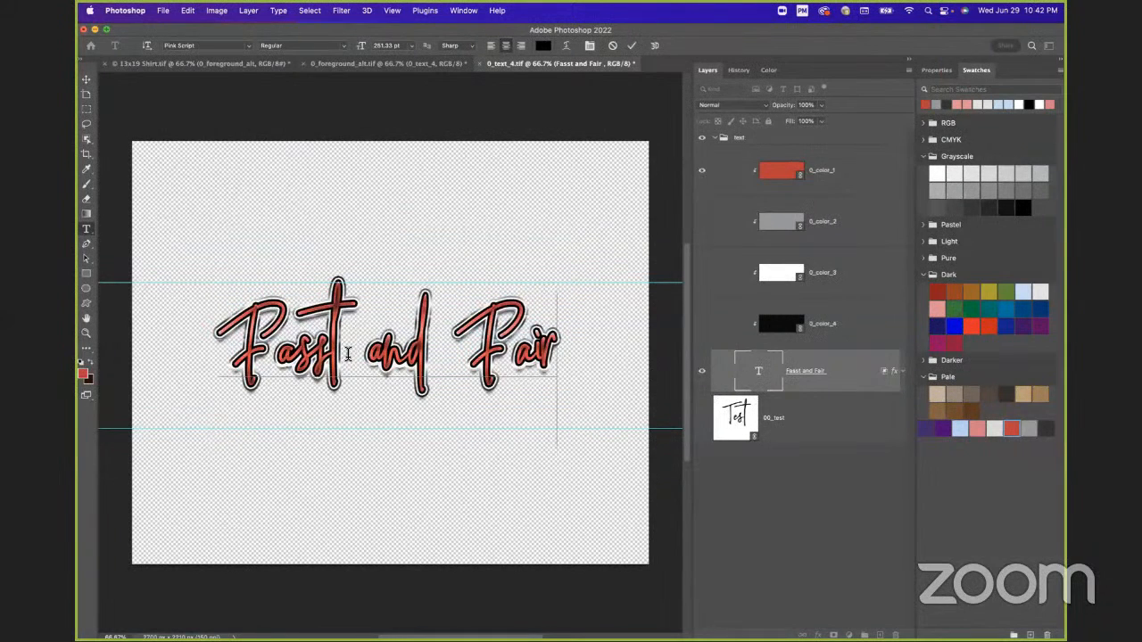
{"action": "key", "text": "BackSpace"}
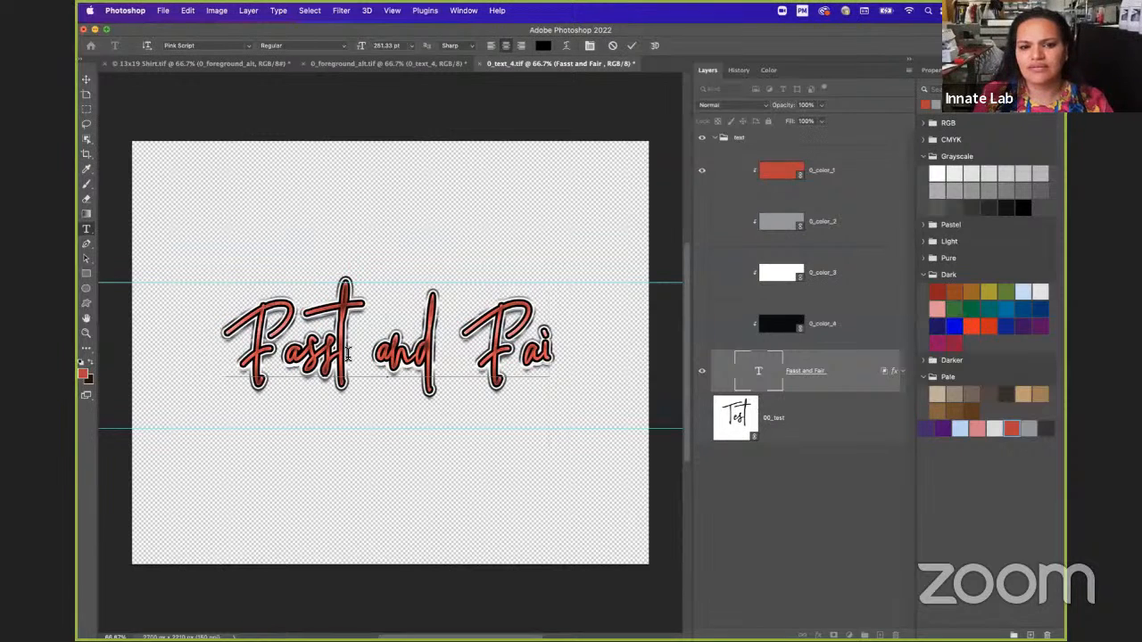
{"action": "key", "text": "BackSpace"}
{"action": "key", "text": "BackSpace"}
{"action": "key", "text": "BackSpace"}
{"action": "key", "text": "BackSpace"}
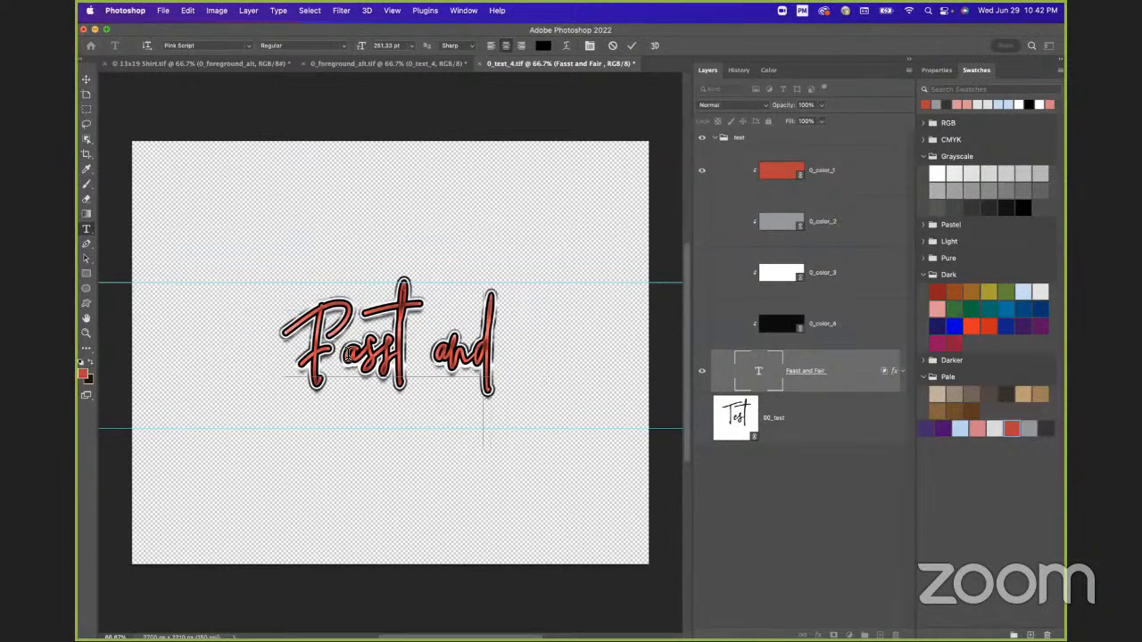
{"action": "key", "text": "BackSpace"}
{"action": "key", "text": "BackSpace"}
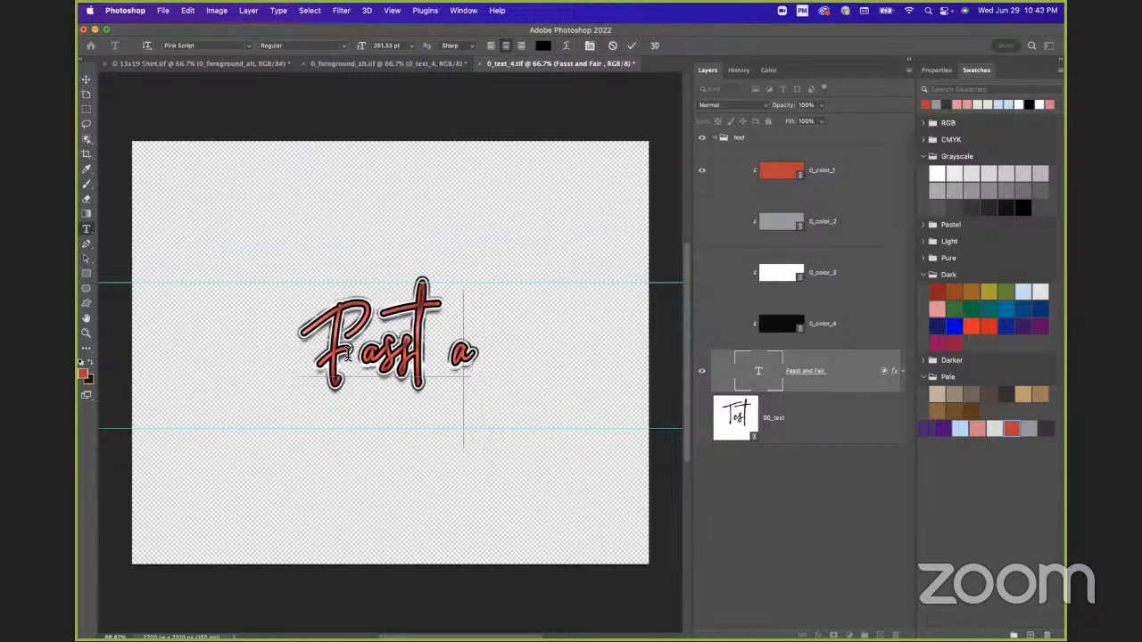
{"action": "key", "text": "BackSpace"}
{"action": "key", "text": "BackSpace"}
{"action": "key", "text": "BackSpace"}
{"action": "key", "text": "BackSpace"}
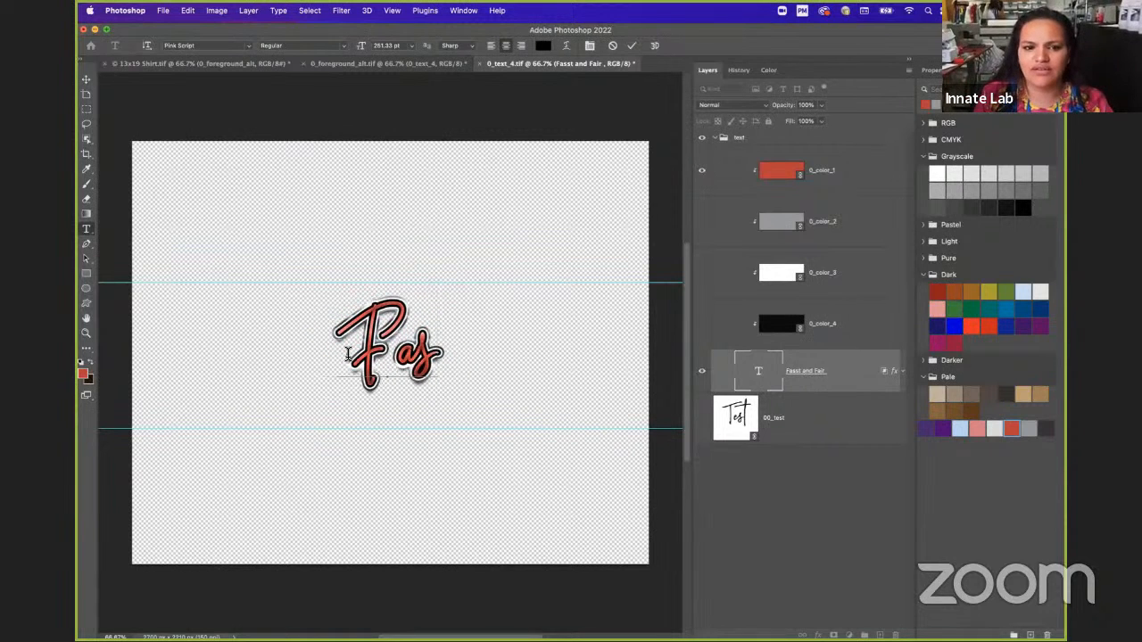
{"action": "type", "text": "t"}
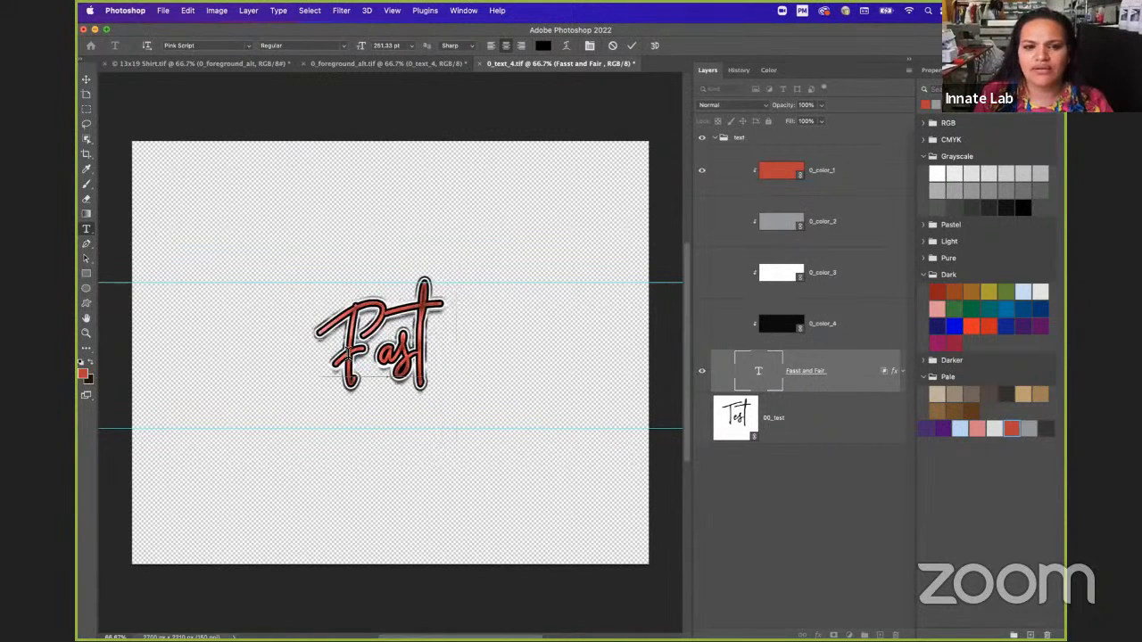
{"action": "type", "text": " & "}
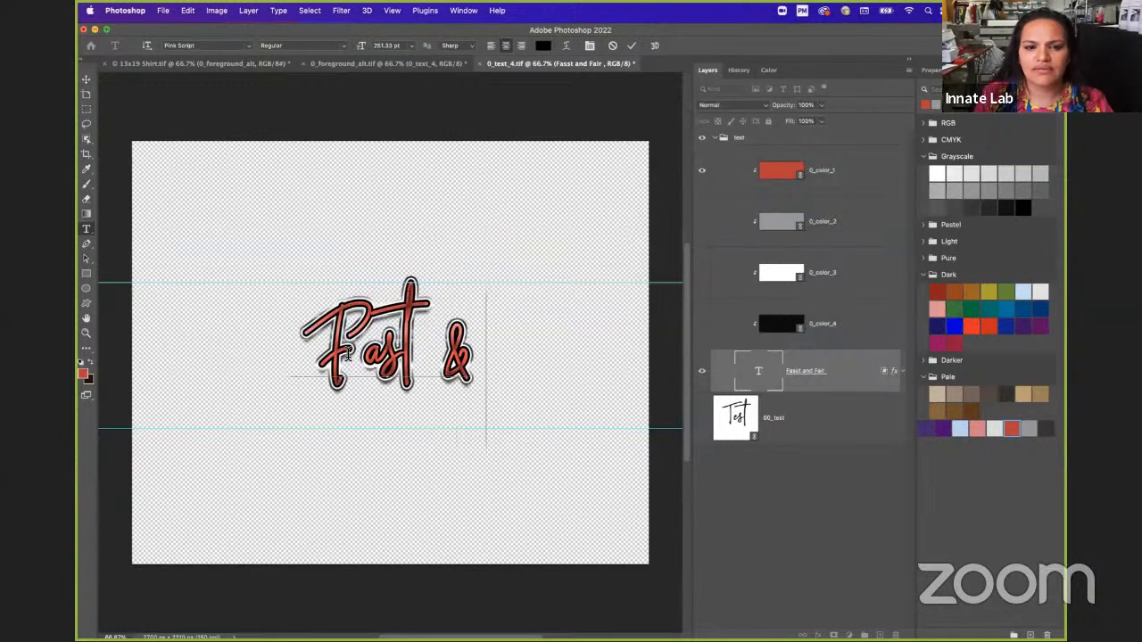
{"action": "type", "text": "Fair"}
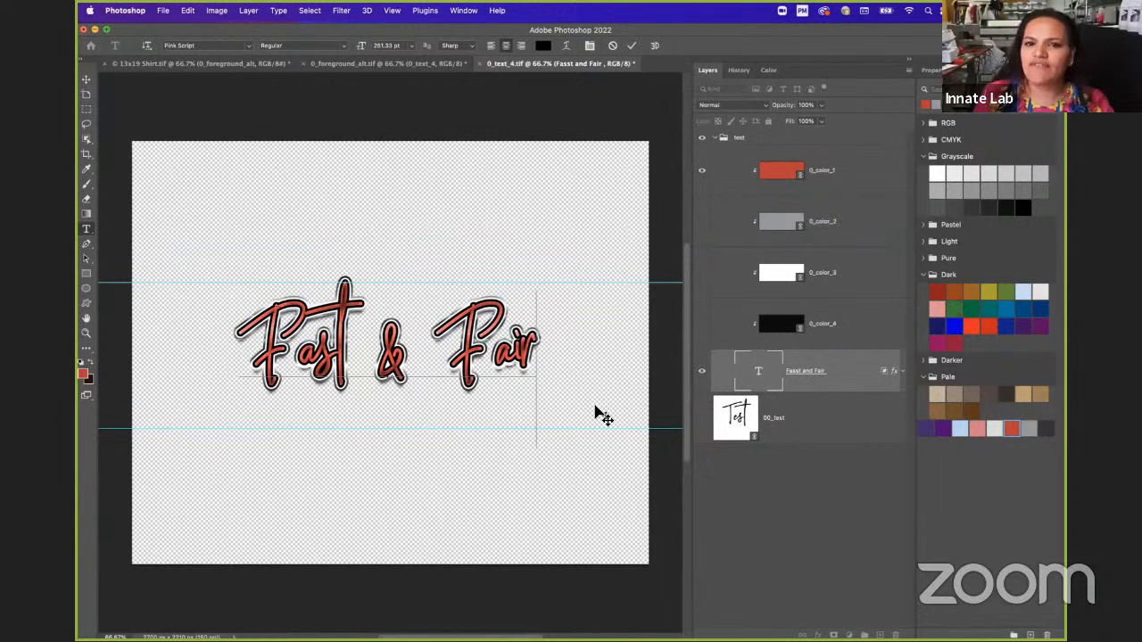
Try the Alien League Bold Italic font while still editing the wording, and commit the text edit
{"action": "left_click", "coordinate": [933, 70]}
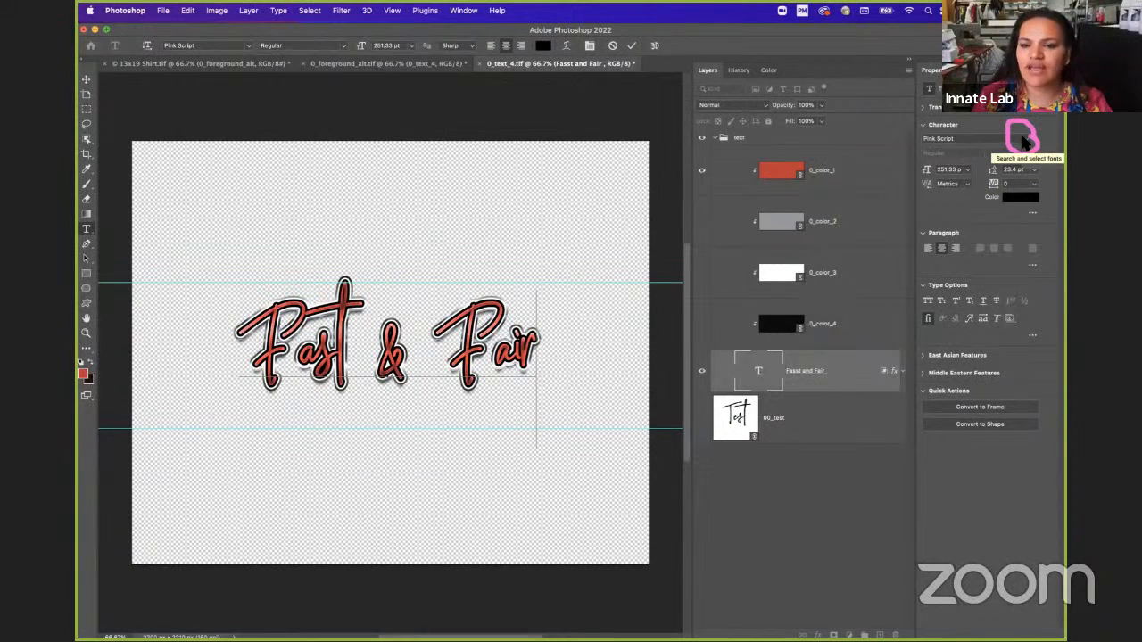
{"action": "left_click", "coordinate": [1025, 140]}
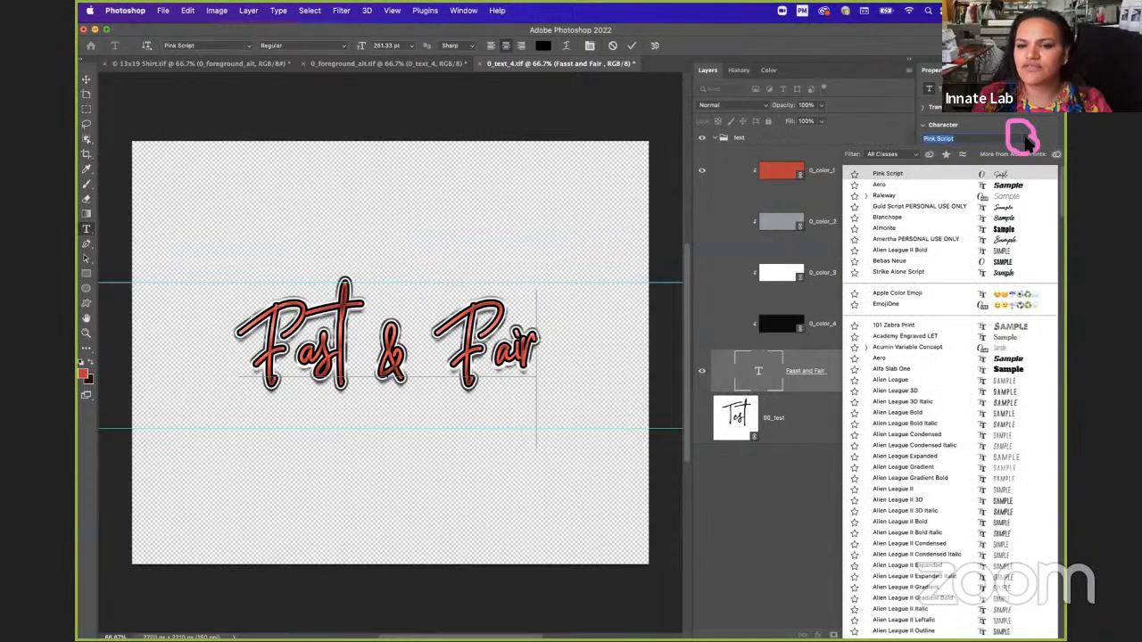
{"action": "left_click", "coordinate": [903, 424]}
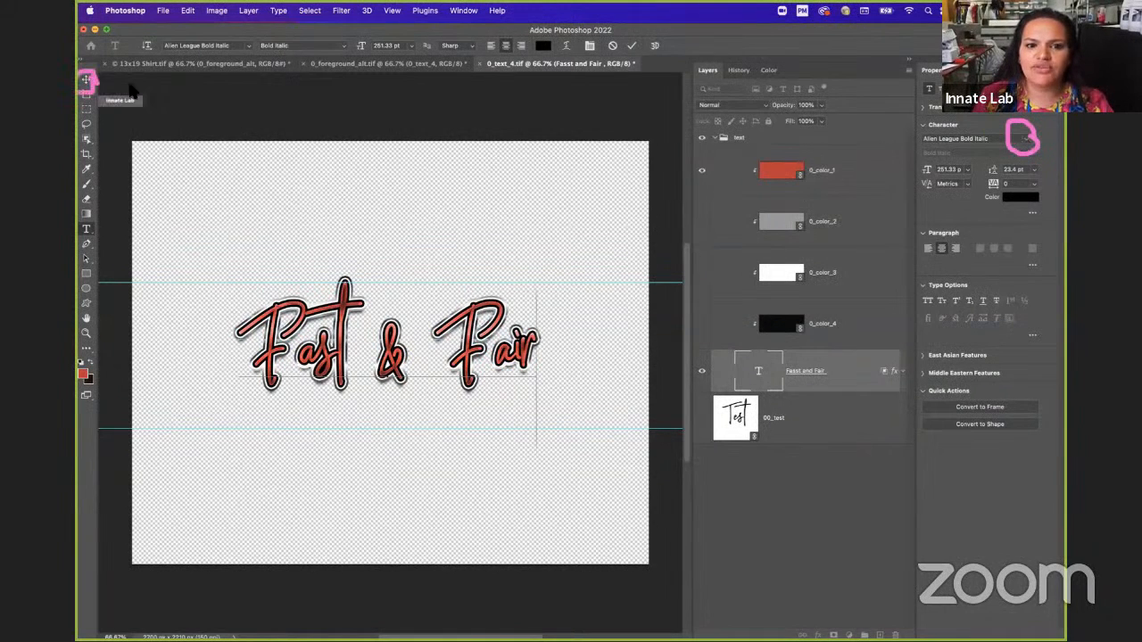
{"action": "left_click", "coordinate": [85, 79]}
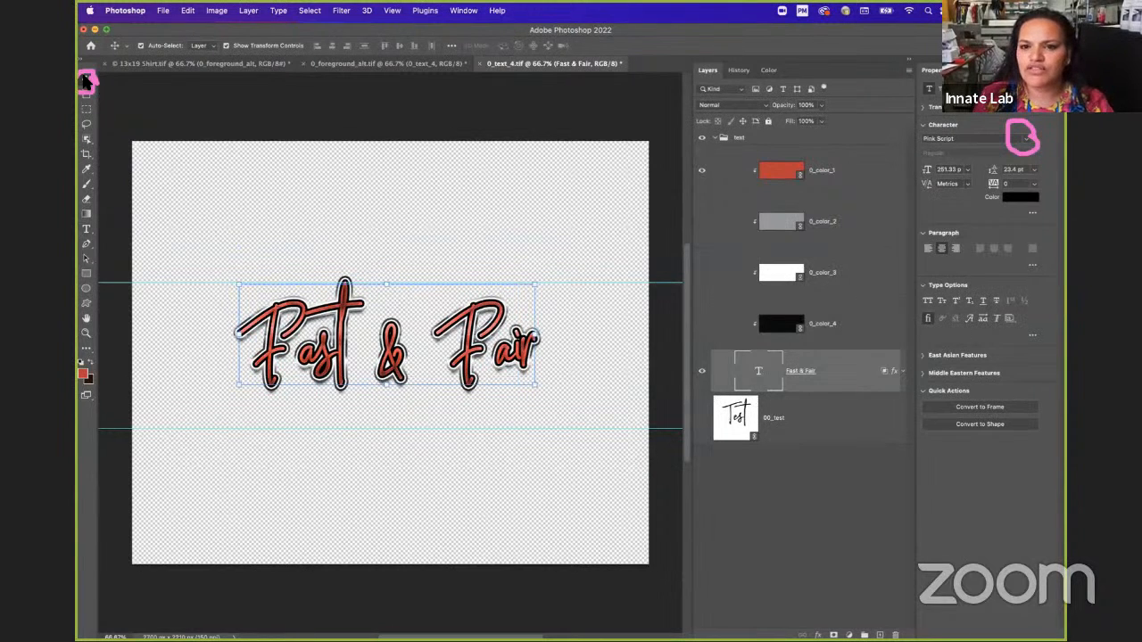
Set the "Fast & Fair" text's font to Microsoft Sans Serif, then save and close 0_text_4.tif
{"action": "left_click", "coordinate": [1027, 139]}
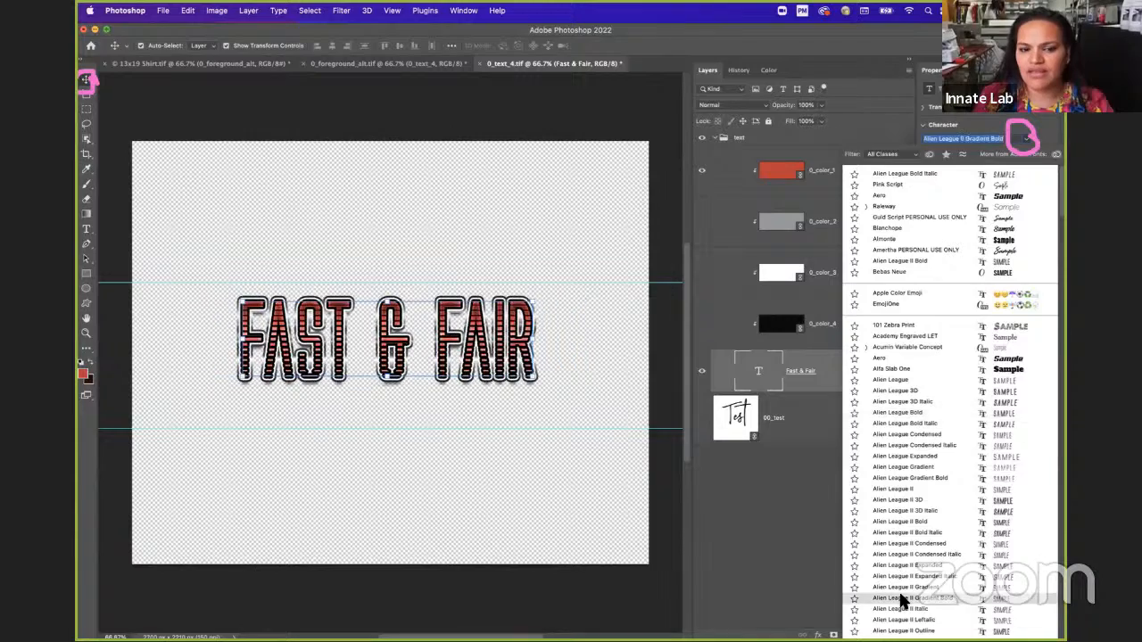
{"action": "scroll", "coordinate": [898, 589], "scroll_direction": "down", "scroll_amount": 15}
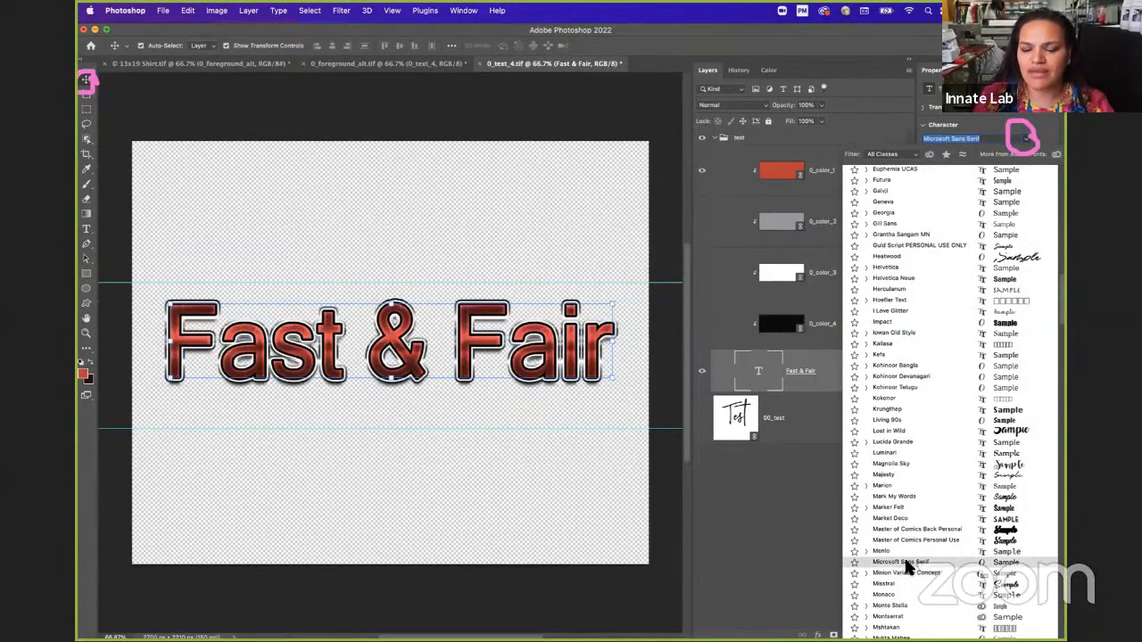
{"action": "left_click", "coordinate": [902, 562]}
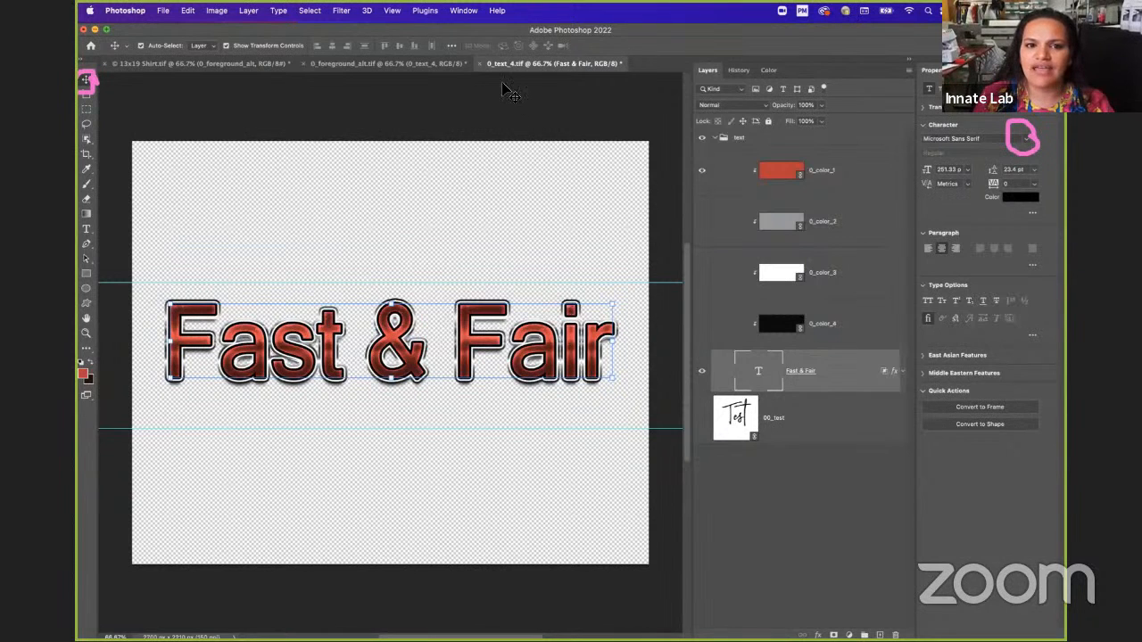
{"action": "left_click", "coordinate": [482, 63]}
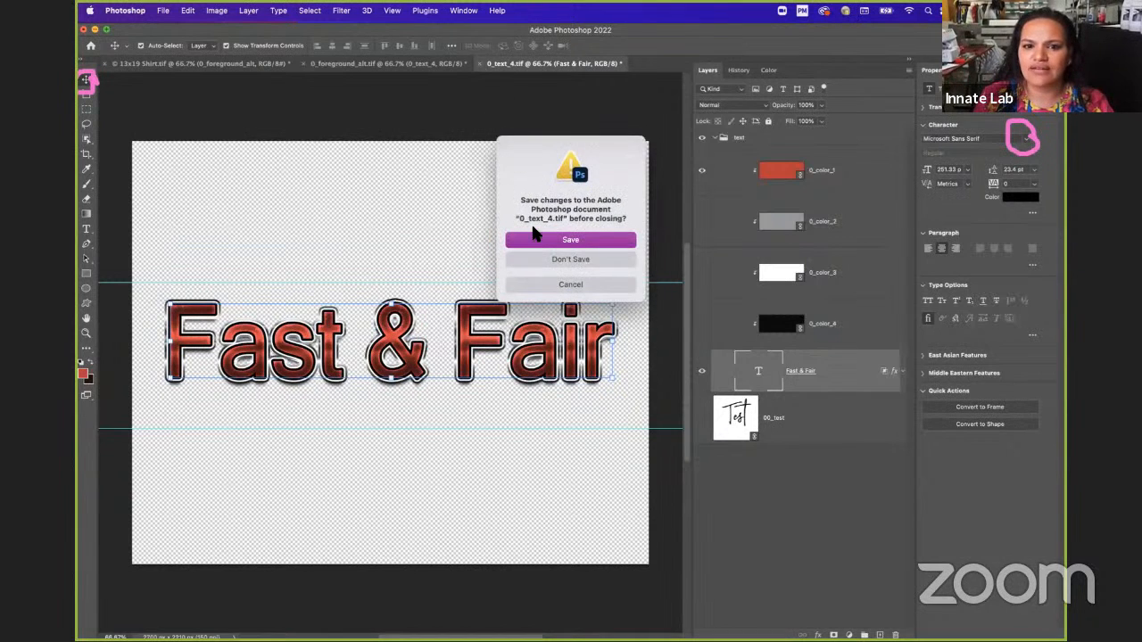
{"action": "left_click", "coordinate": [535, 239]}
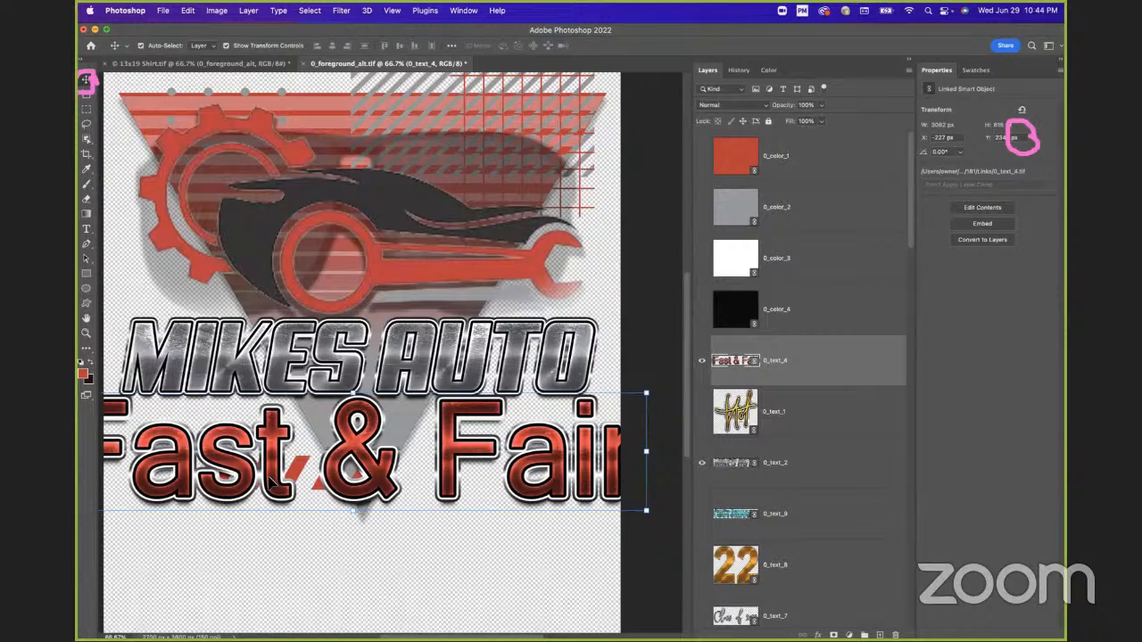
Scale the 0_text_4 "Fast & Fair" wording to about 93.4% and center it just below MIKES AUTO
{"action": "key", "text": "ctrl+t"}
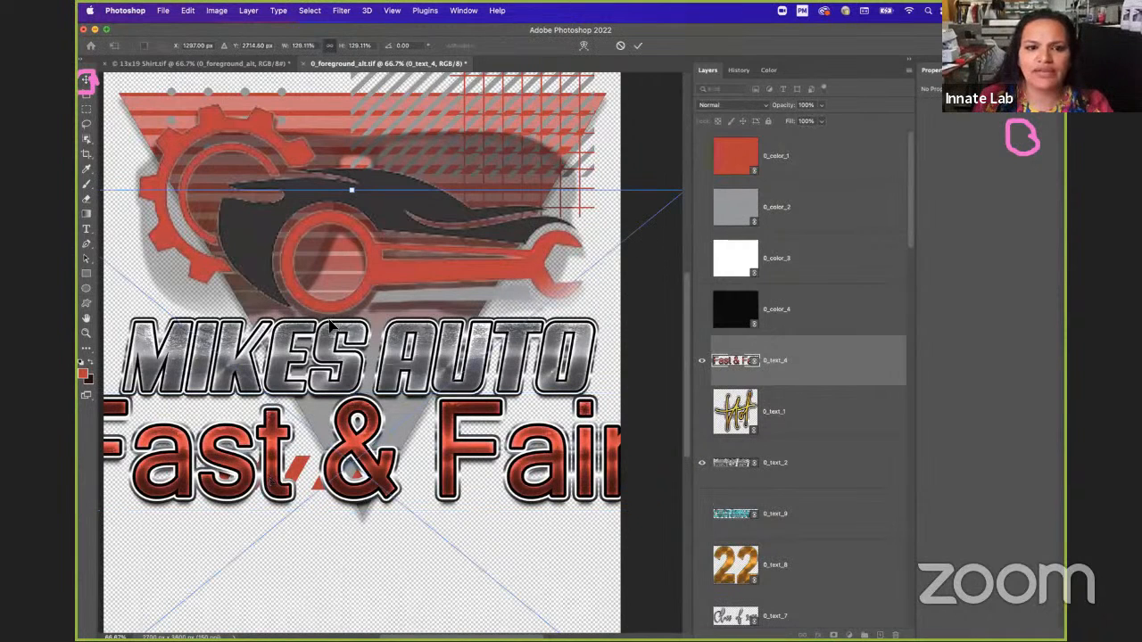
{"action": "left_click_drag", "start_coordinate": [351, 190], "coordinate": [350, 380]}
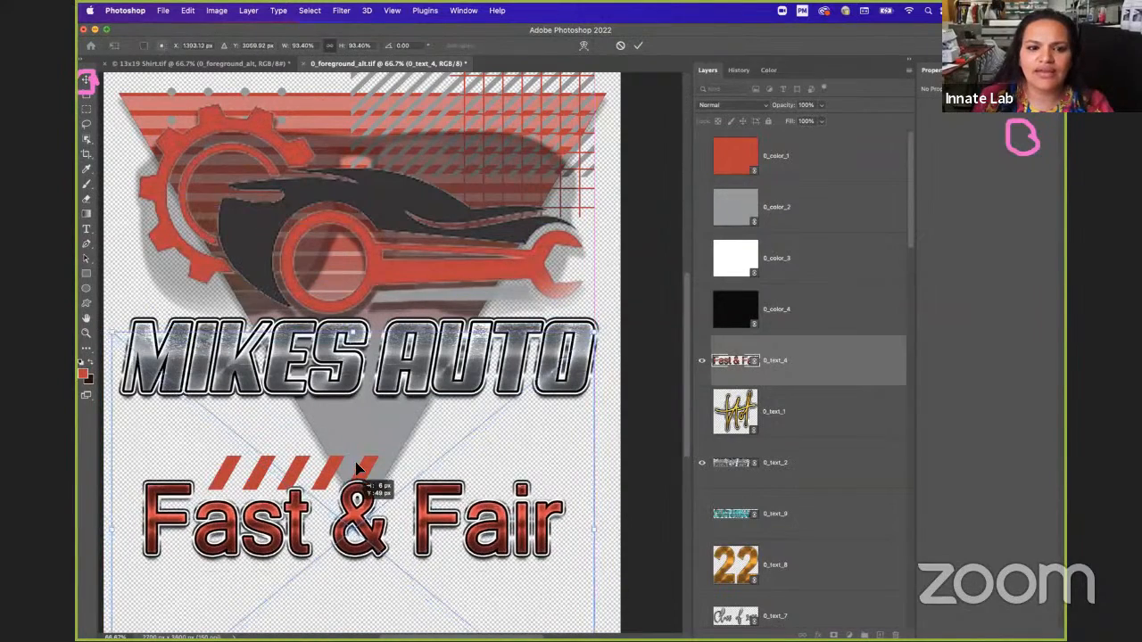
{"action": "left_click_drag", "start_coordinate": [370, 484], "coordinate": [362, 424]}
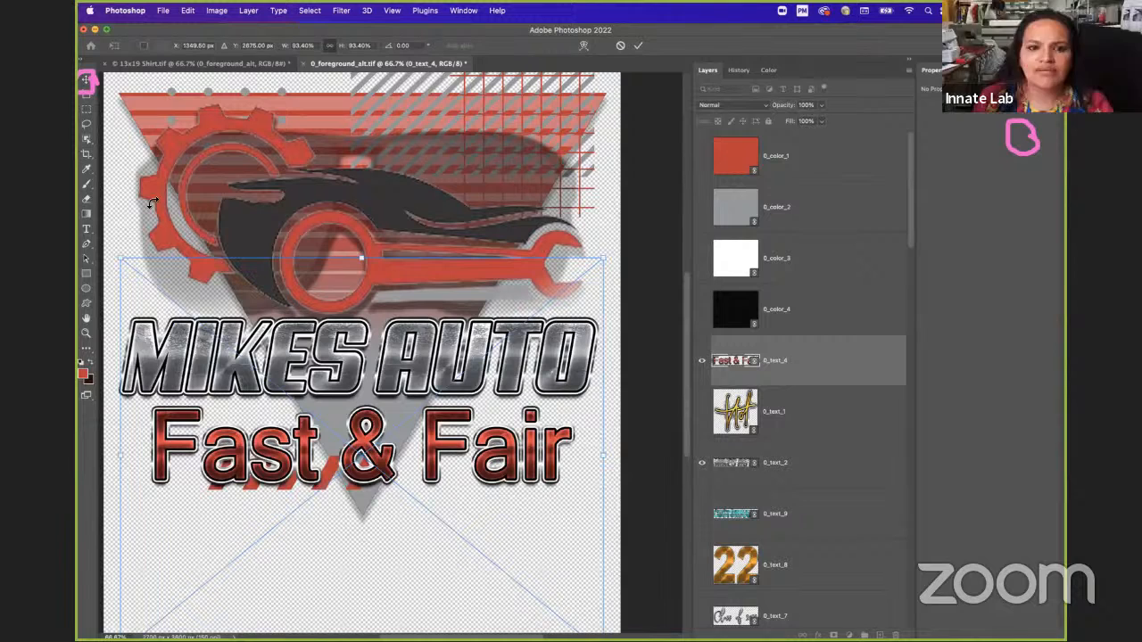
{"action": "key", "text": "Return"}
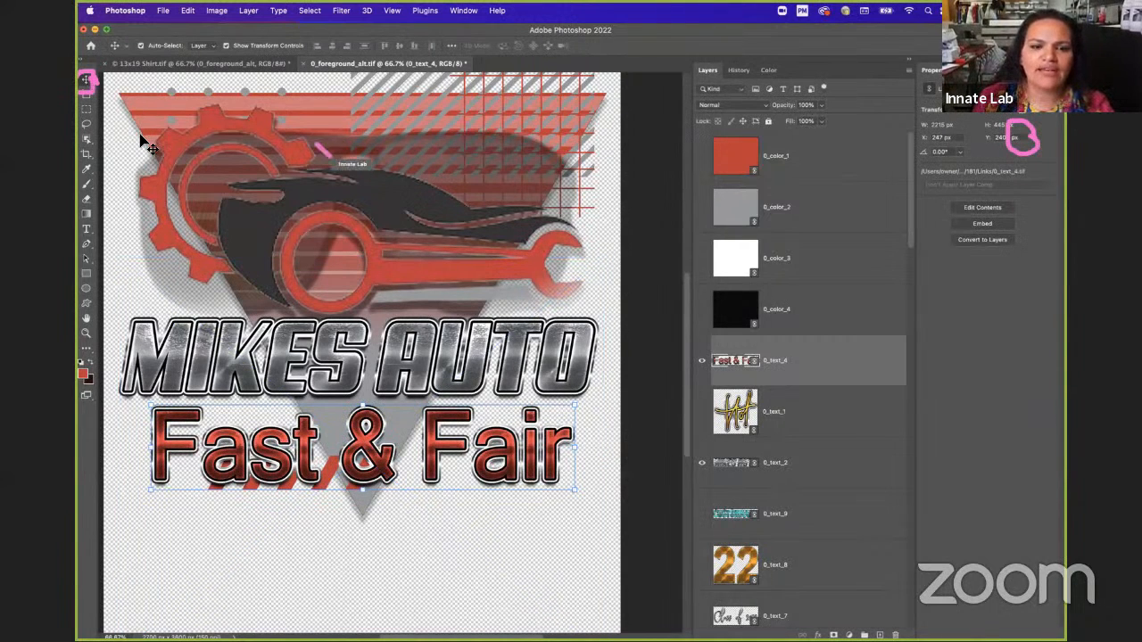
Open the car logo's 0_photo_1 smart object, hide its Sunglasses Group, and save and close the file
{"action": "mouse_move", "coordinate": [318, 165]}
{"action": "left_mouse_down"}
{"action": "mouse_move", "coordinate": [332, 143]}
{"action": "mouse_move", "coordinate": [382, 138]}
{"action": "left_mouse_up"}
{"action": "right_click", "coordinate": [332, 143]}
{"action": "left_click", "coordinate": [347, 144]}
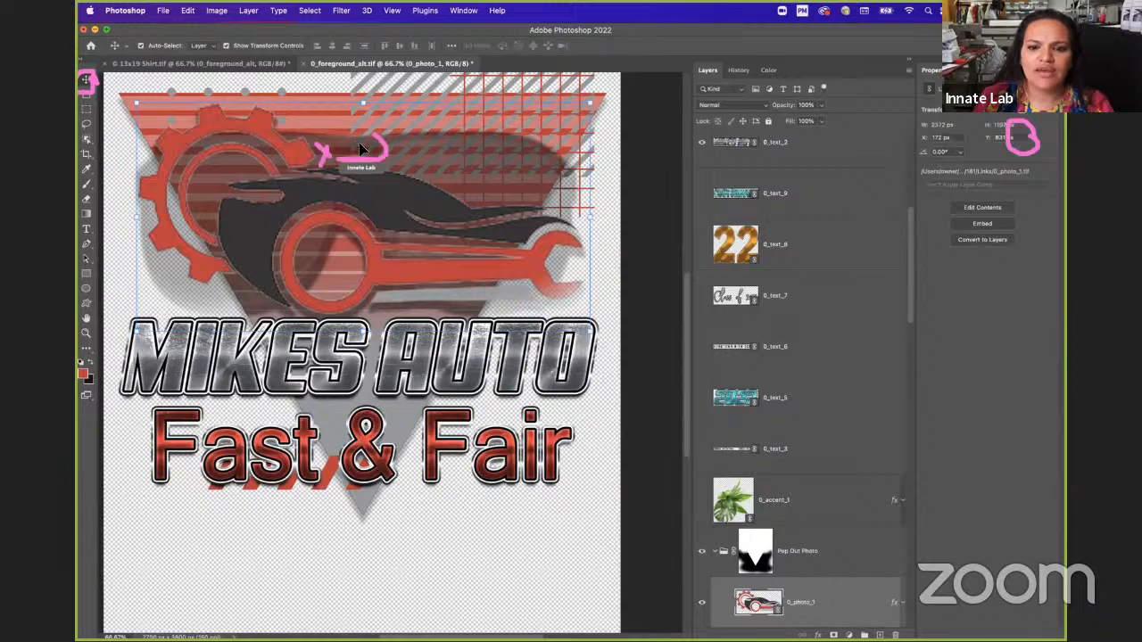
{"action": "double_click", "coordinate": [747, 602]}
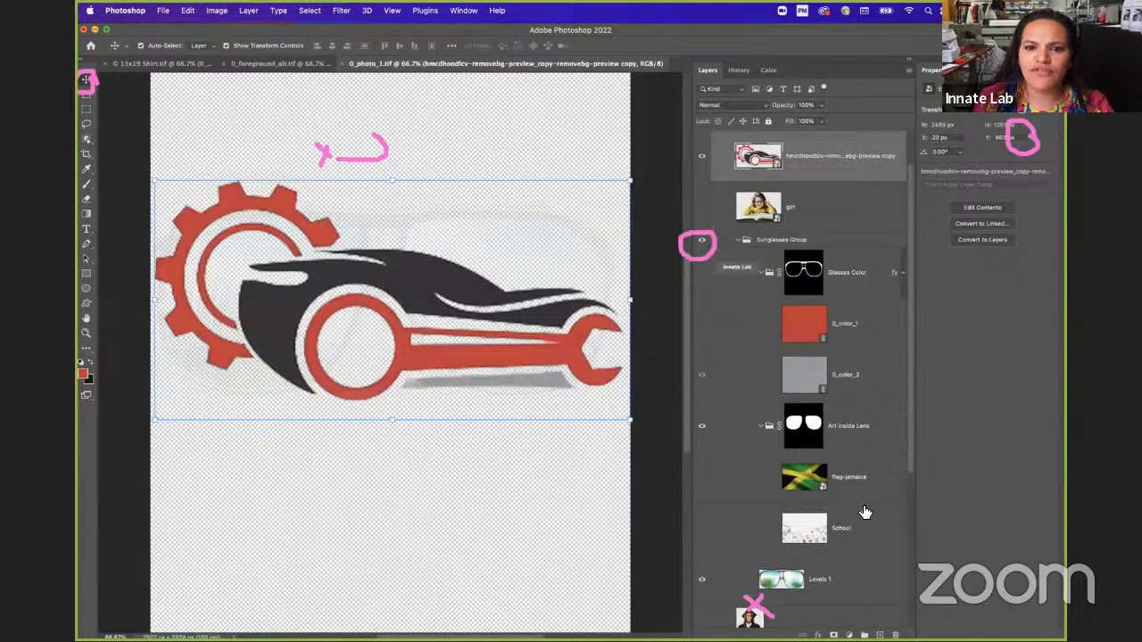
{"action": "left_click", "coordinate": [703, 242]}
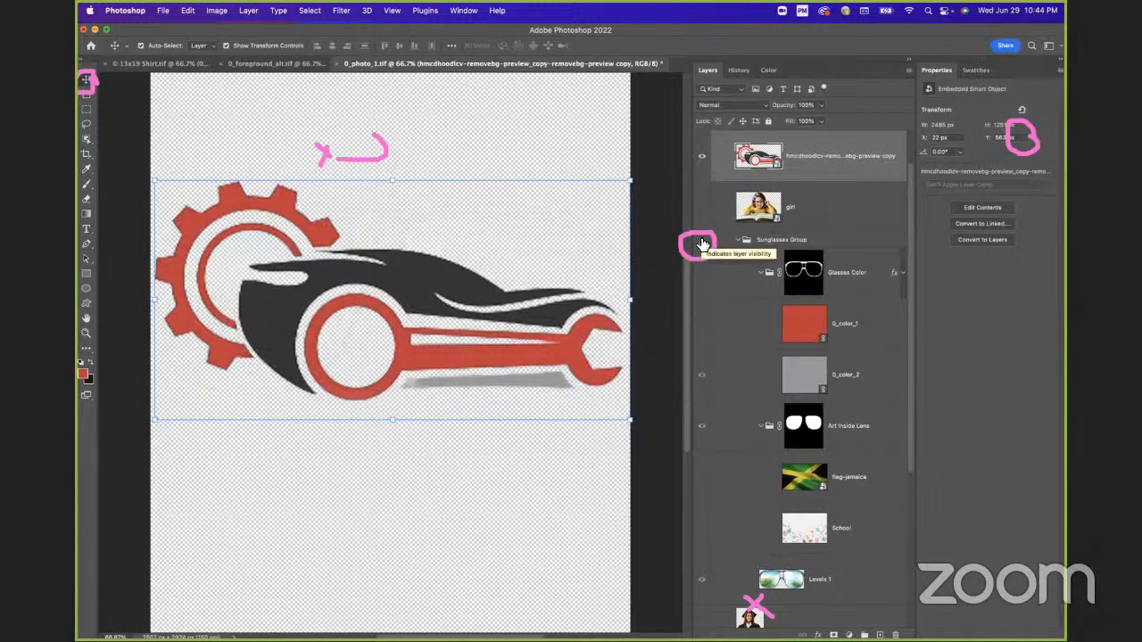
{"action": "left_click", "coordinate": [336, 64]}
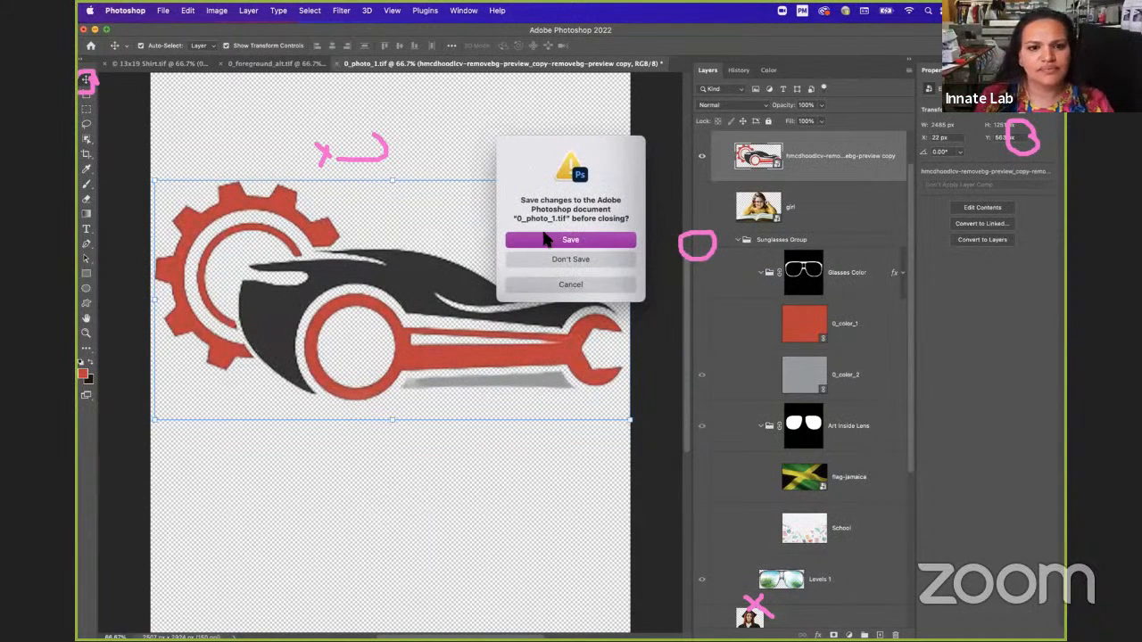
{"action": "left_click", "coordinate": [546, 241]}
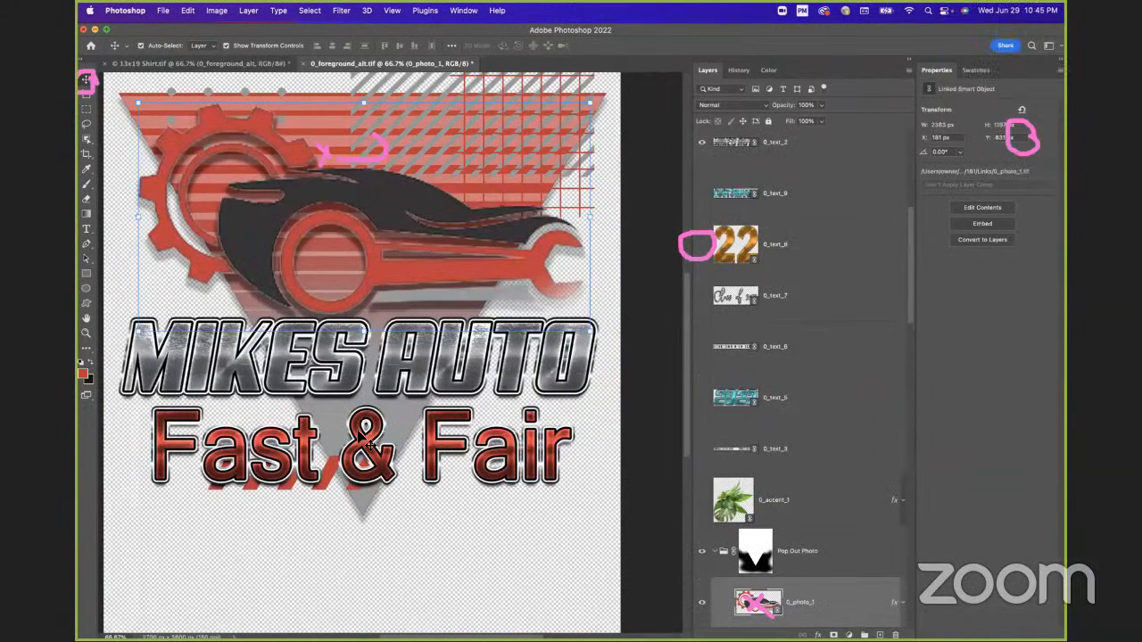
Nudge the "Fast & Fair" wording slightly to the right beneath MIKES AUTO, to about X 280 px
{"action": "left_click_drag", "start_coordinate": [361, 437], "coordinate": [366, 434]}
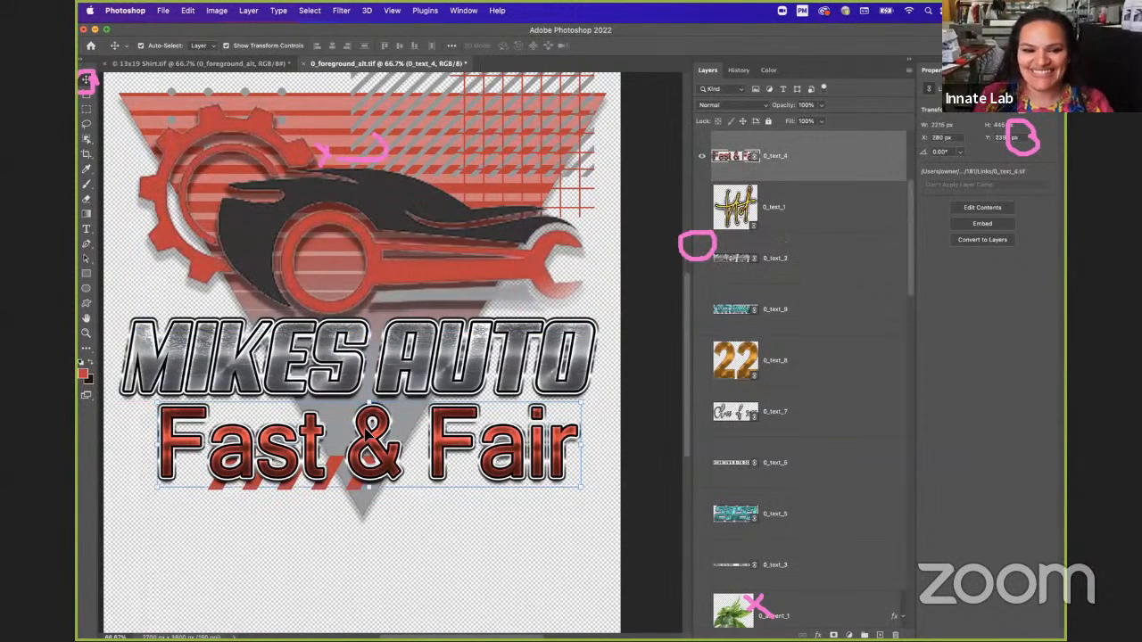
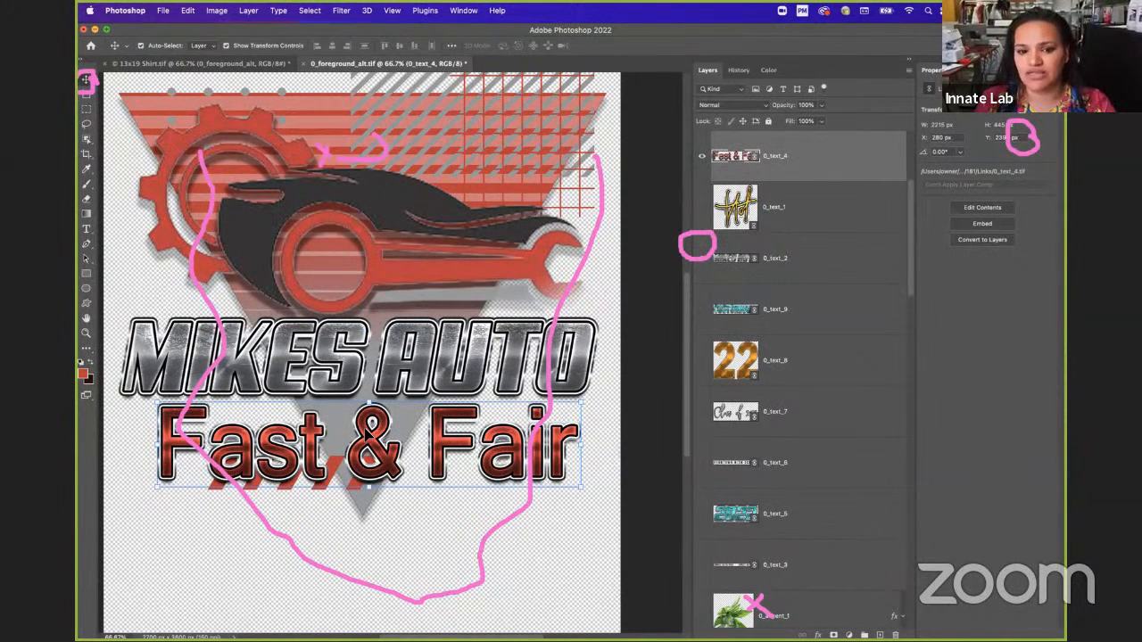
{"action": "scroll", "coordinate": [369, 431], "scroll_direction": "right", "scroll_amount": 2}
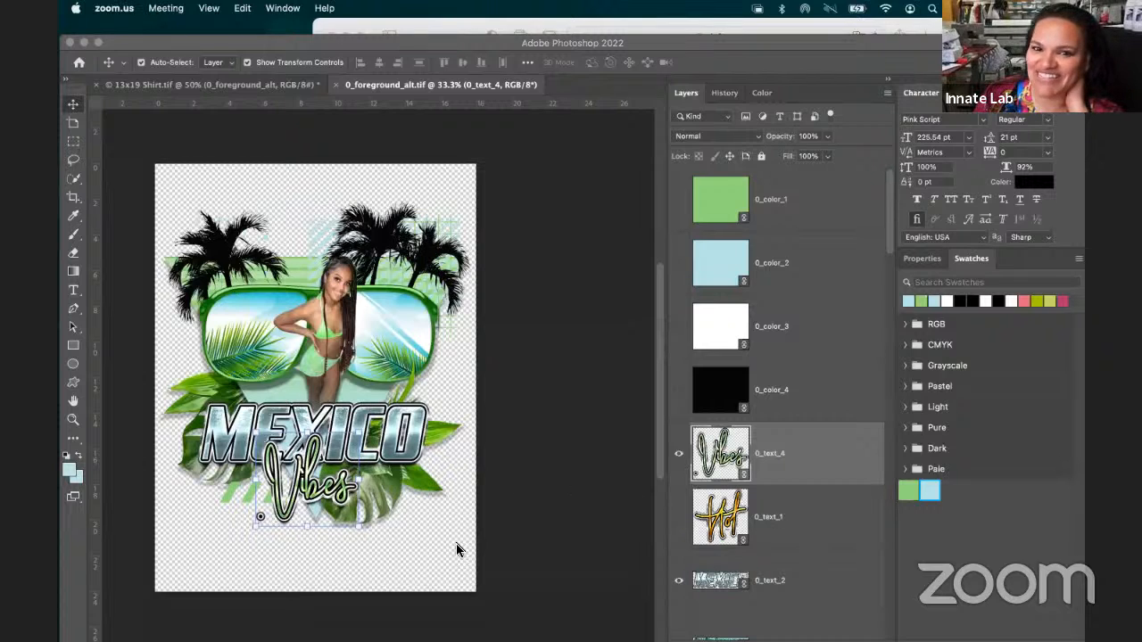
Open the 0_text_4 smart object holding the "Vibes" script in the MEXICO design and check the stray dot beside the V
{"action": "left_click", "coordinate": [526, 533]}
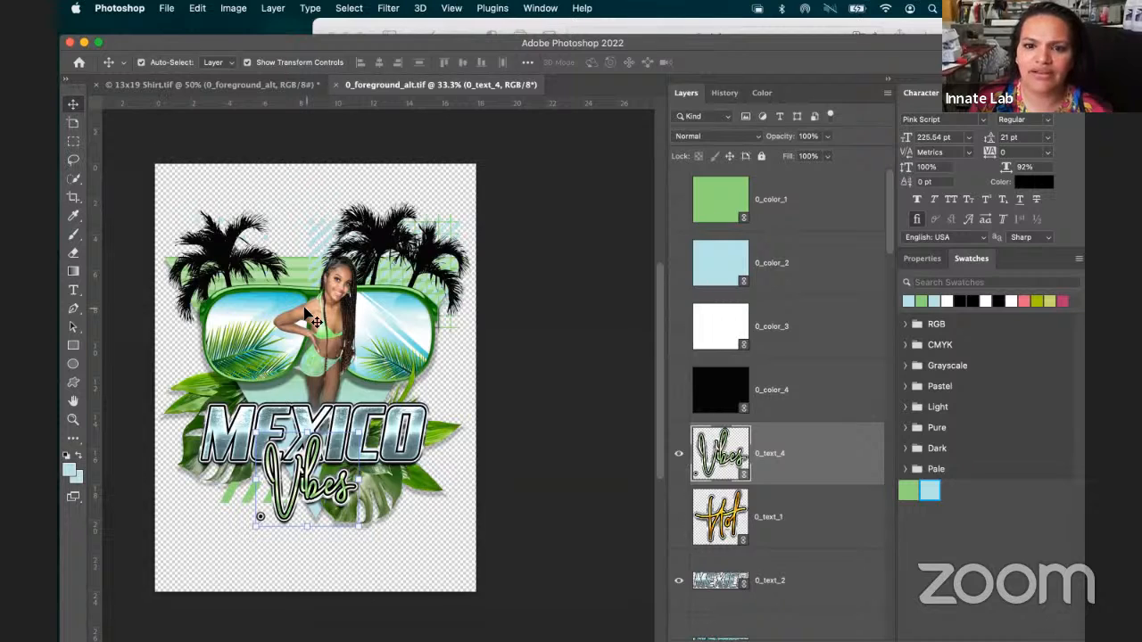
{"action": "left_click", "coordinate": [775, 393]}
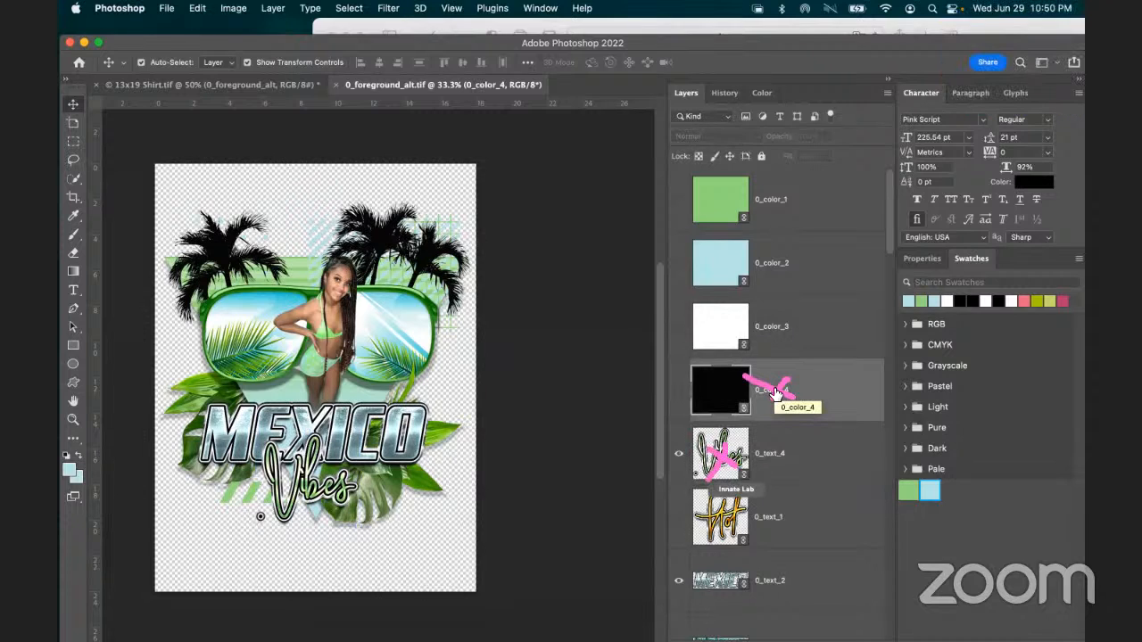
{"action": "double_click", "coordinate": [719, 453]}
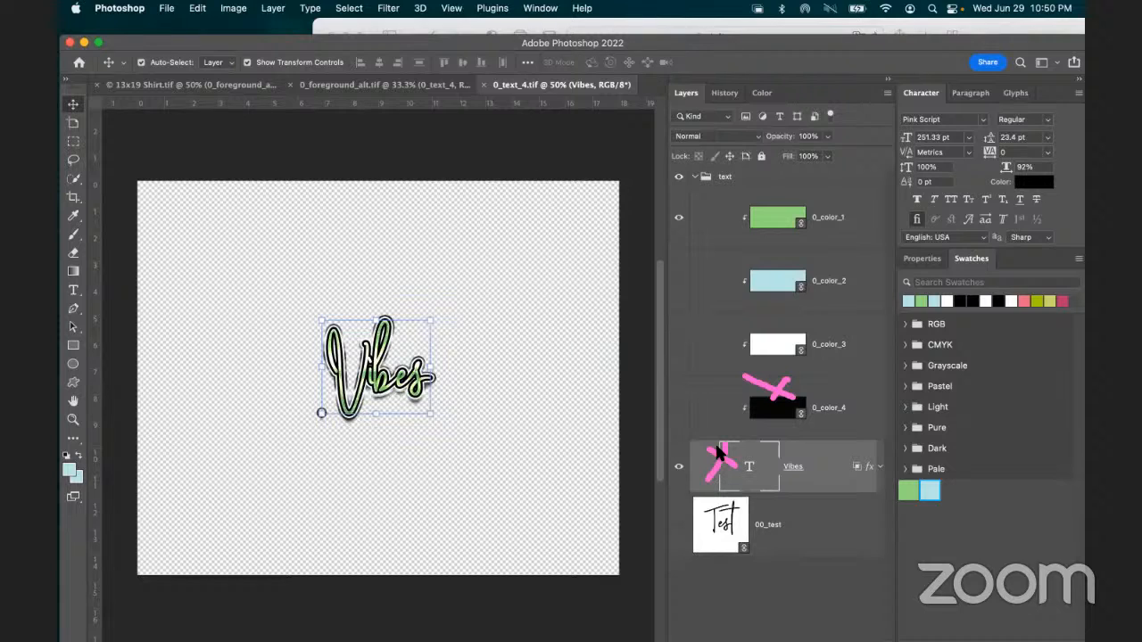
{"action": "left_click", "coordinate": [479, 461]}
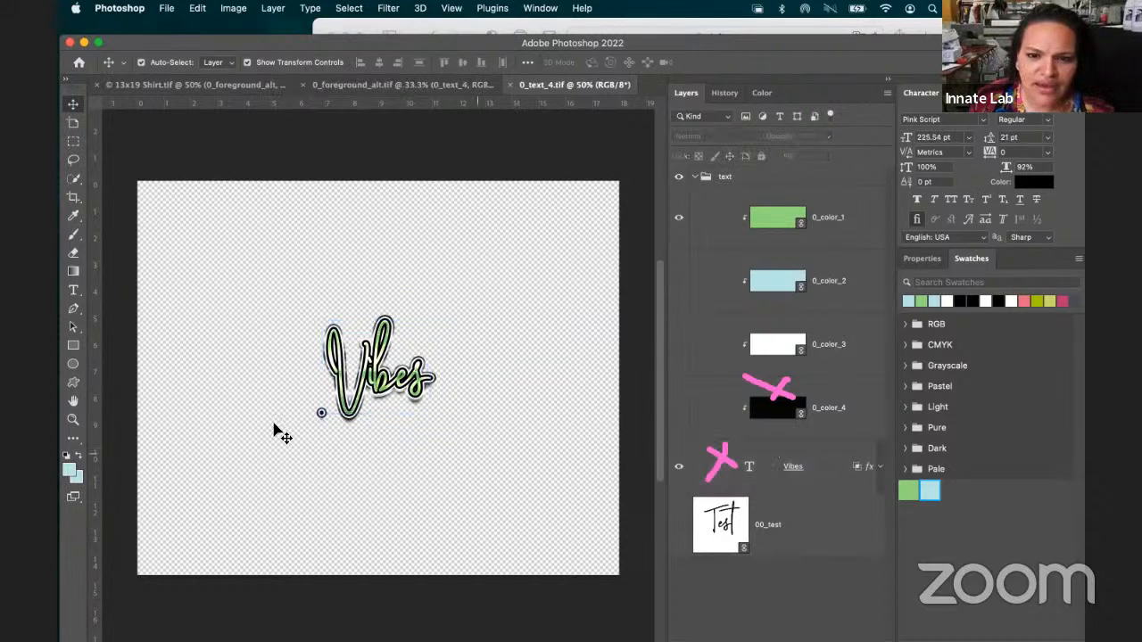
{"action": "left_click", "coordinate": [322, 416]}
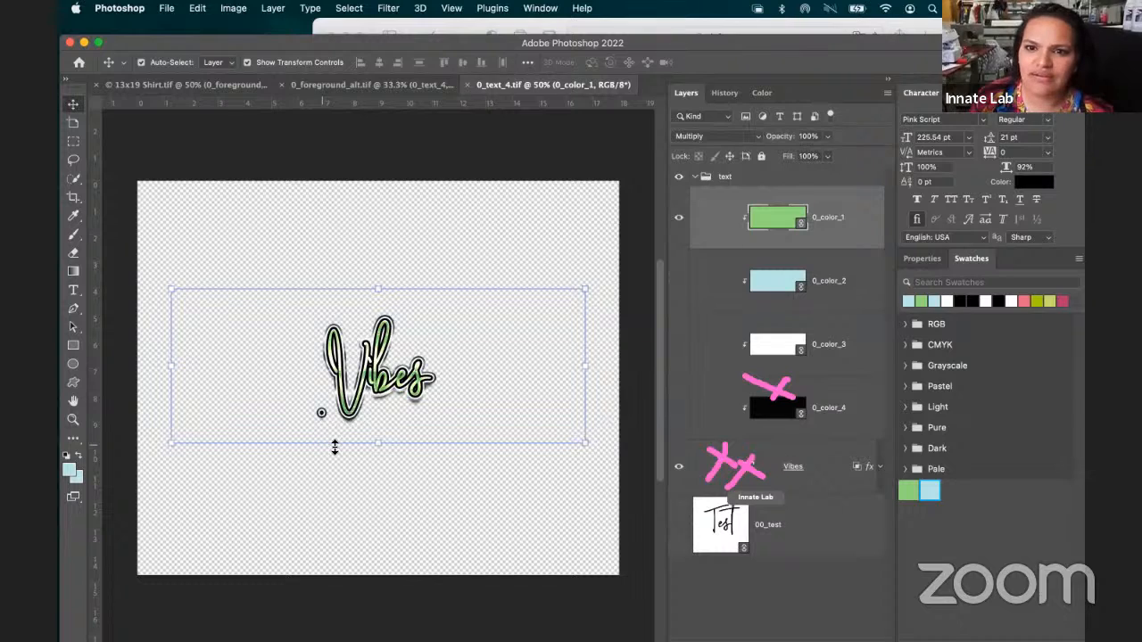
Start editing the "Vibes" text and try to clear the stray dot by deleting and retyping the V
{"action": "double_click", "coordinate": [748, 468]}
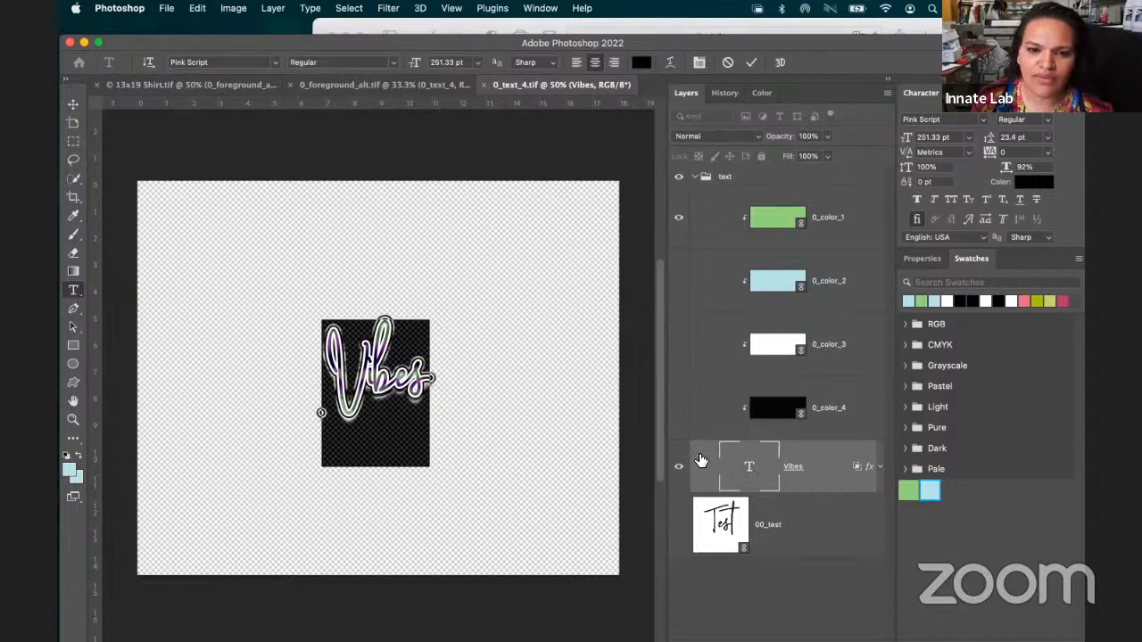
{"action": "key", "text": "Left"}
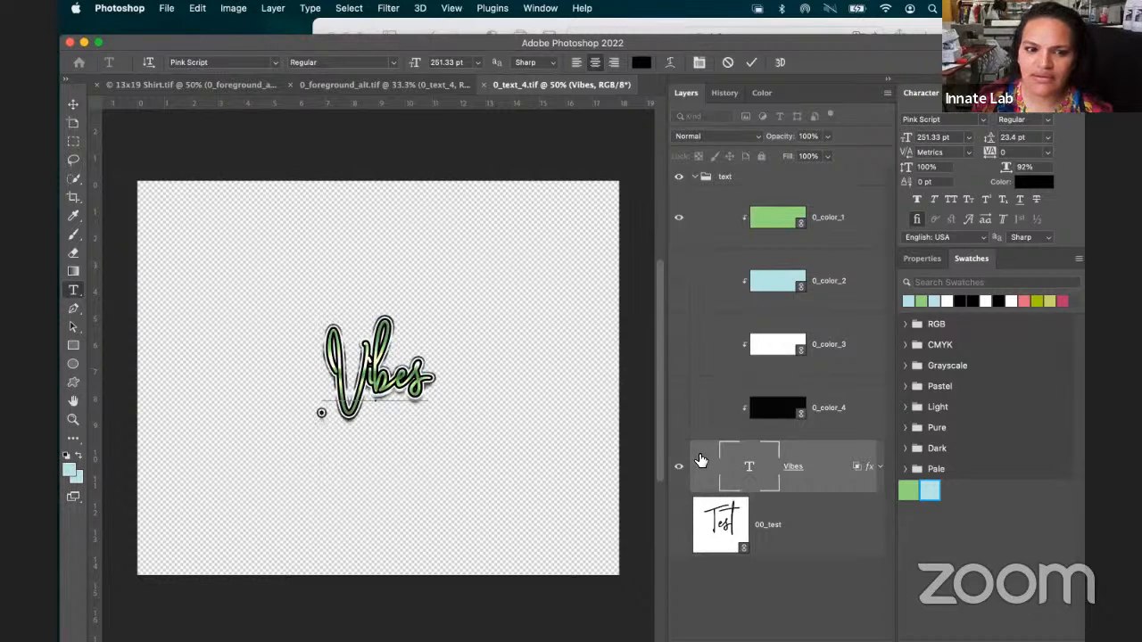
{"action": "key", "text": "Right"}
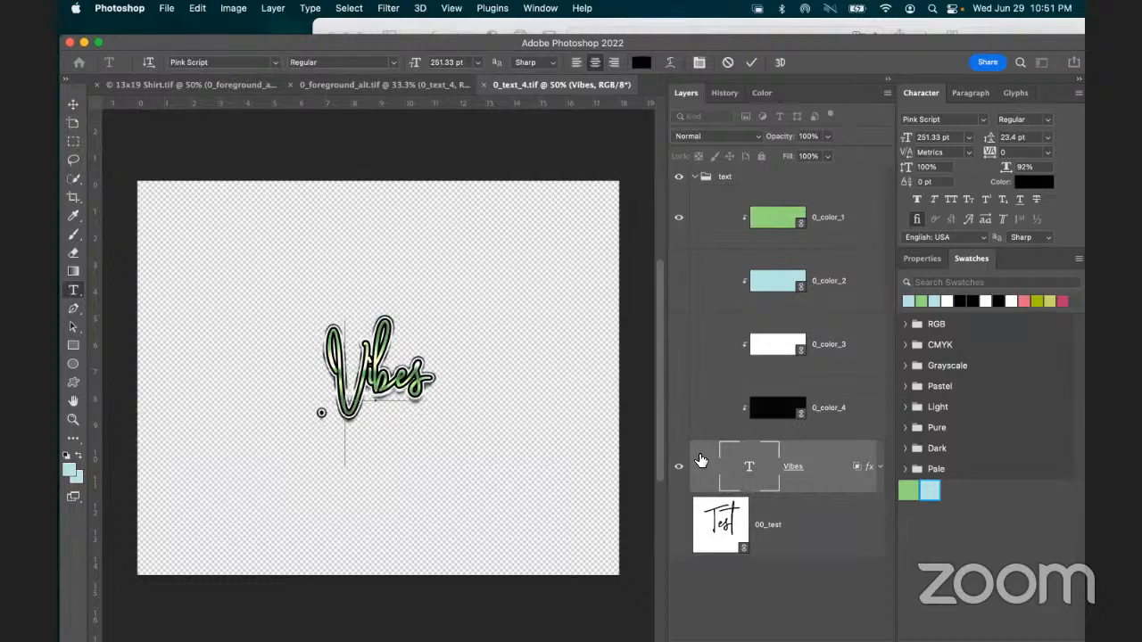
{"action": "key", "text": "BackSpace"}
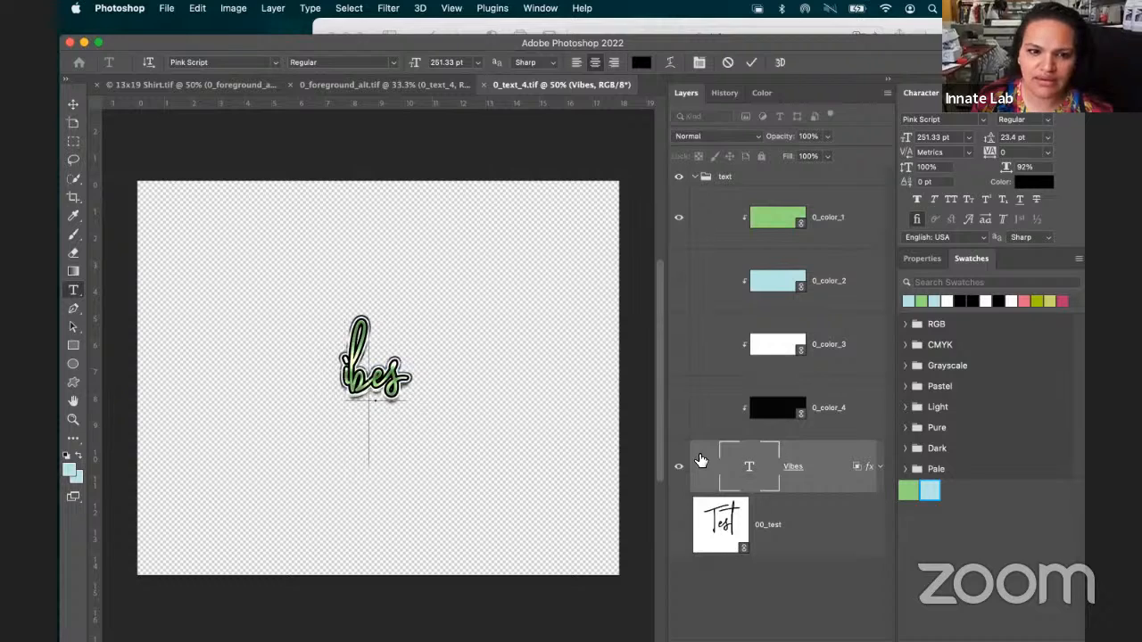
{"action": "type", "text": "V"}
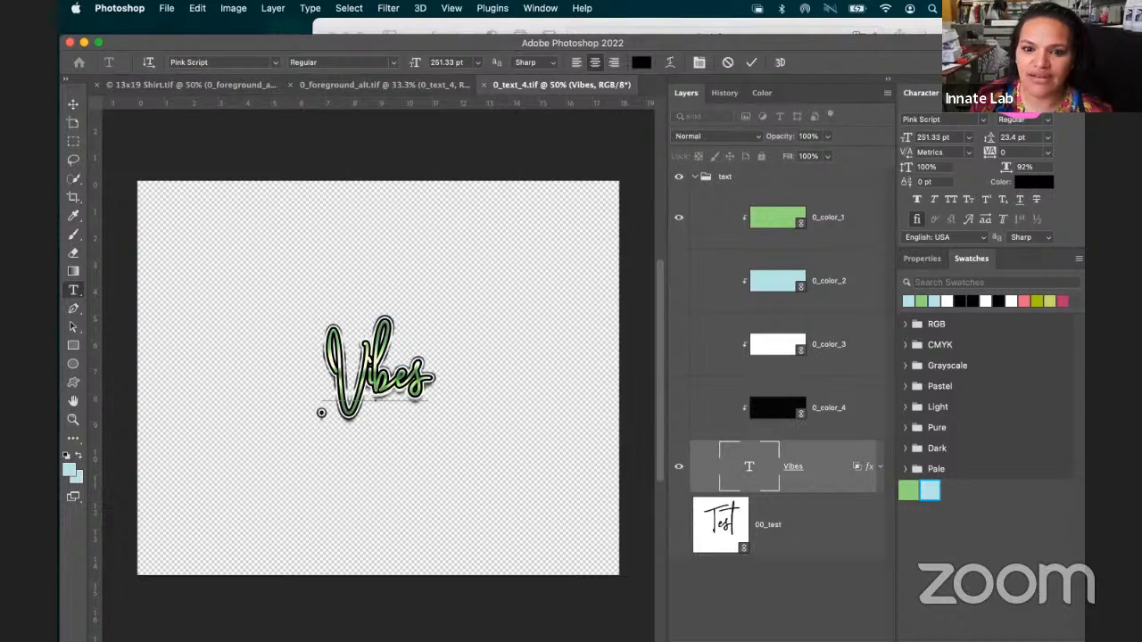
Replace the typed V of "Vibes" with the V glyph from the Pink Script glyph set
{"action": "left_click", "coordinate": [1015, 93]}
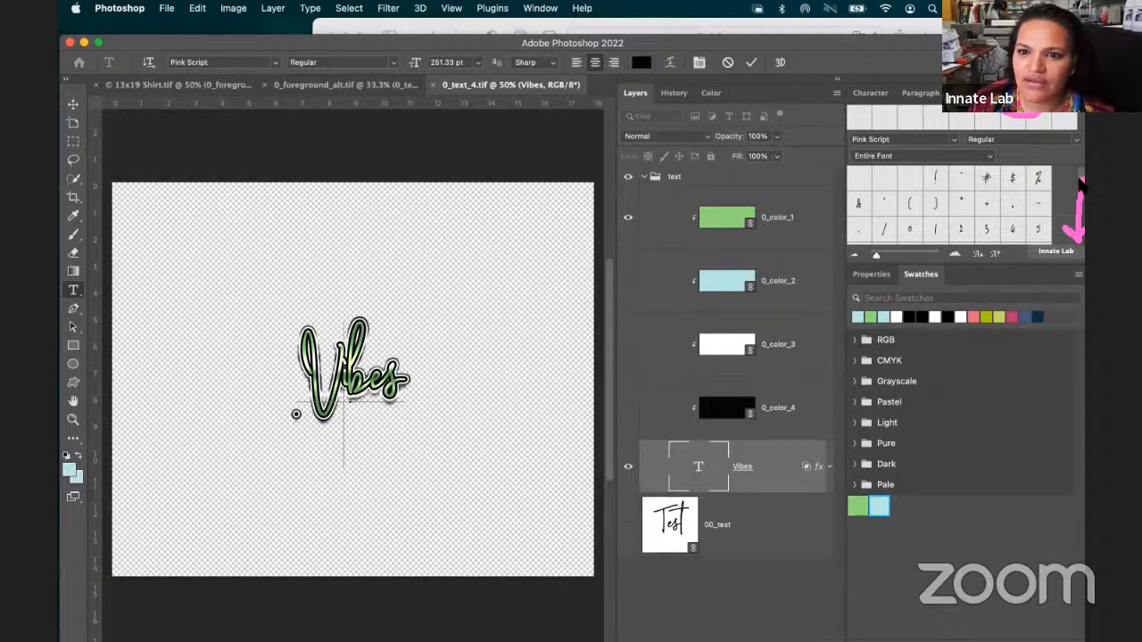
{"action": "scroll", "coordinate": [1079, 180], "scroll_direction": "down", "scroll_amount": 2}
{"action": "scroll", "coordinate": [1080, 183], "scroll_direction": "down", "scroll_amount": 5}
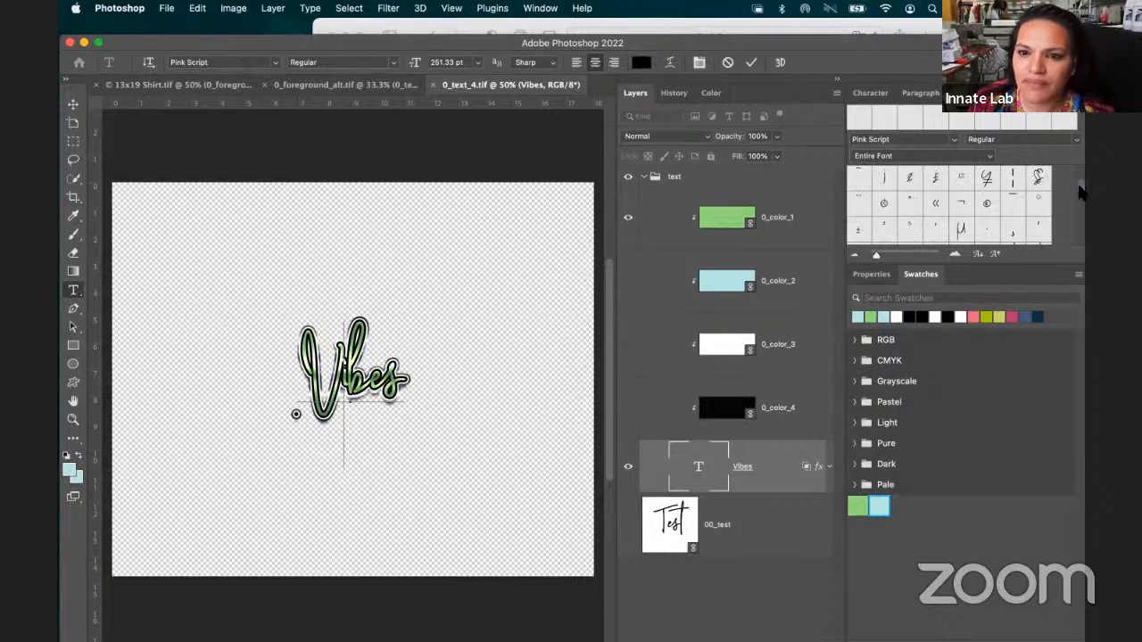
{"action": "scroll", "coordinate": [1079, 196], "scroll_direction": "down", "scroll_amount": 3}
{"action": "scroll", "coordinate": [1079, 207], "scroll_direction": "down", "scroll_amount": 3}
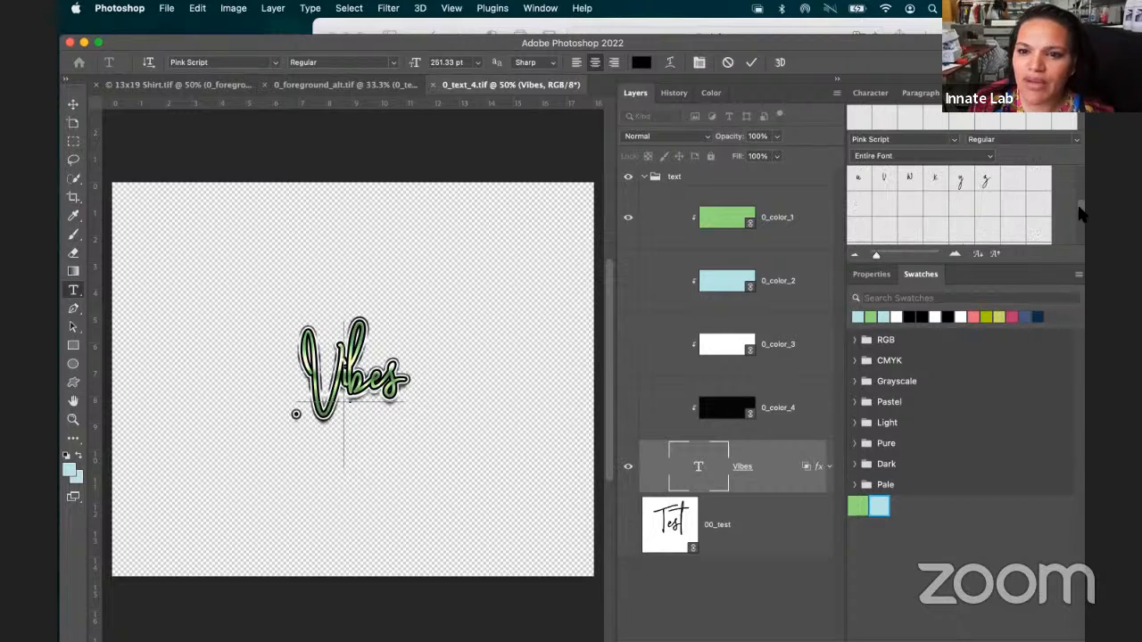
{"action": "scroll", "coordinate": [1079, 212], "scroll_direction": "up", "scroll_amount": 1}
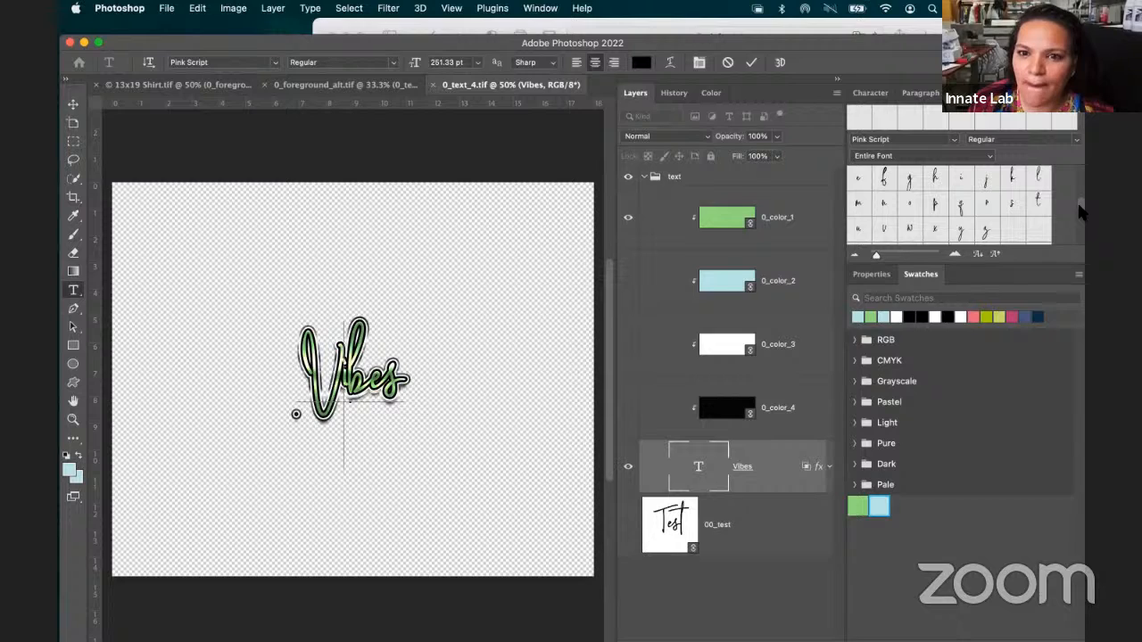
{"action": "scroll", "coordinate": [1079, 211], "scroll_direction": "up", "scroll_amount": 2}
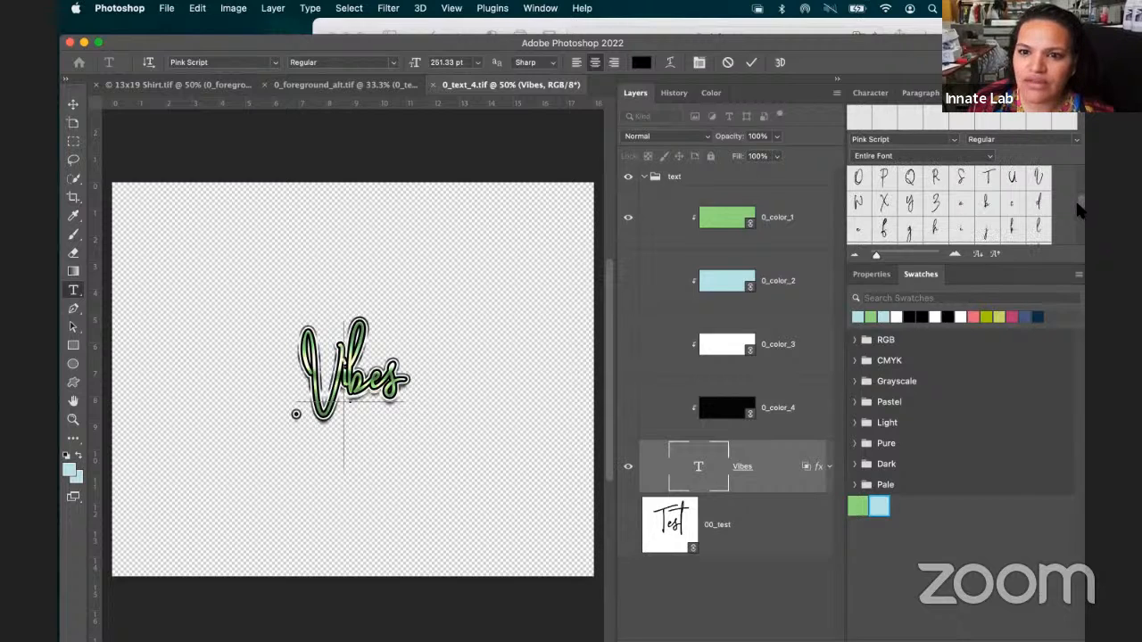
{"action": "left_click_drag", "start_coordinate": [1049, 168], "coordinate": [1041, 178]}
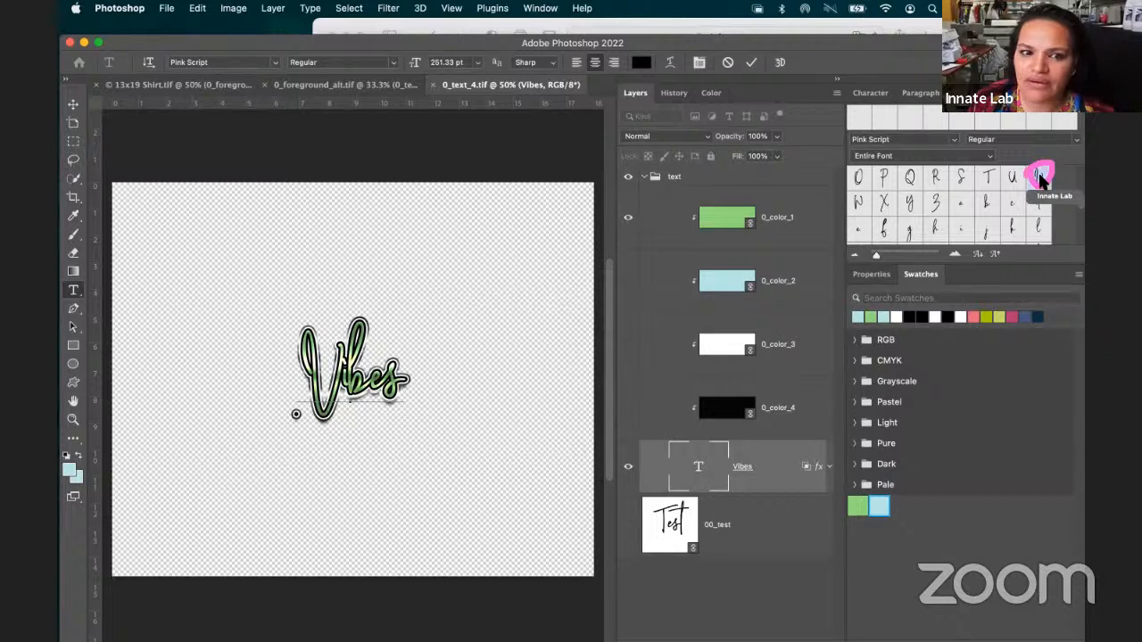
{"action": "double_click", "coordinate": [1042, 179]}
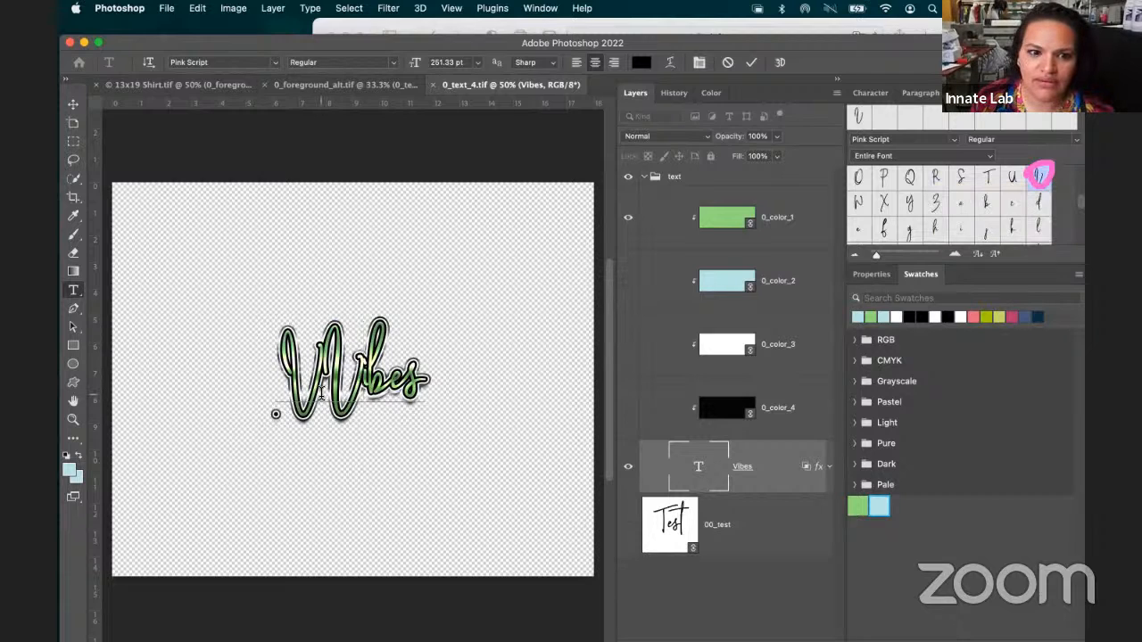
{"action": "key", "text": "ctrl+z"}
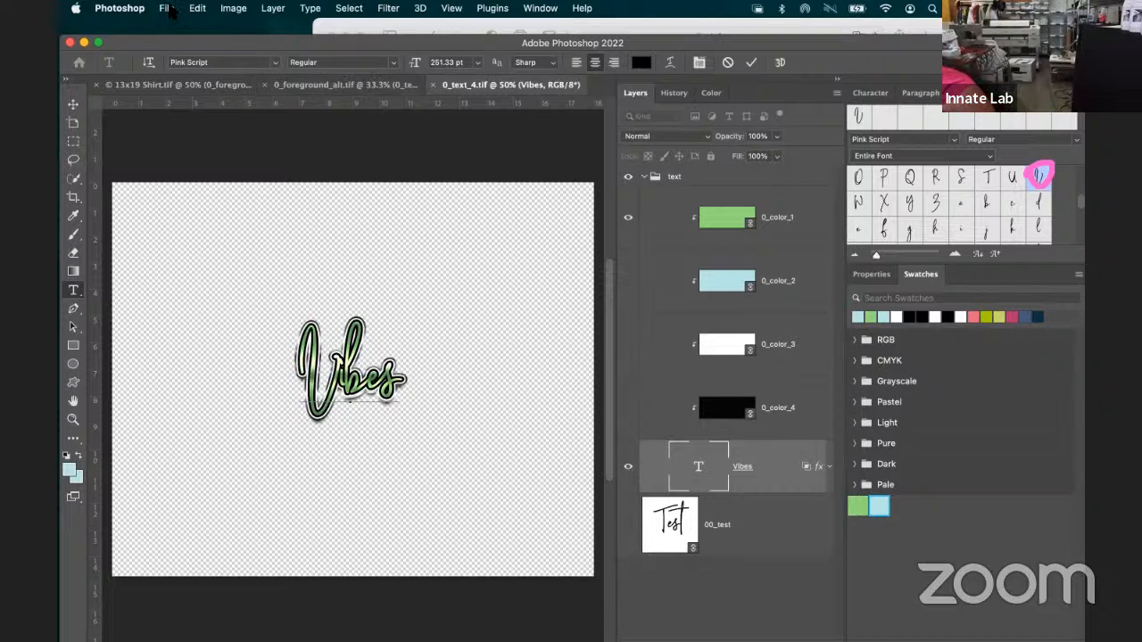
Save and close the 0_text_4 smart object to update "Vibes" in 0_foreground_alt.tif, and deselect its layer
{"action": "left_click", "coordinate": [169, 8]}
{"action": "left_click", "coordinate": [176, 150]}
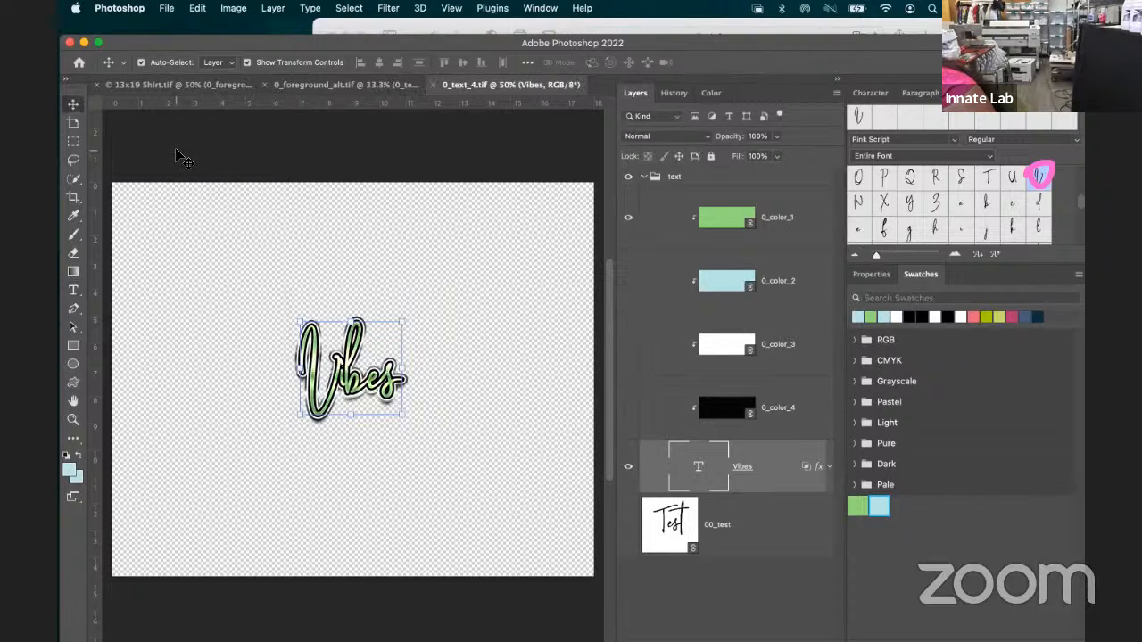
{"action": "left_click", "coordinate": [431, 82]}
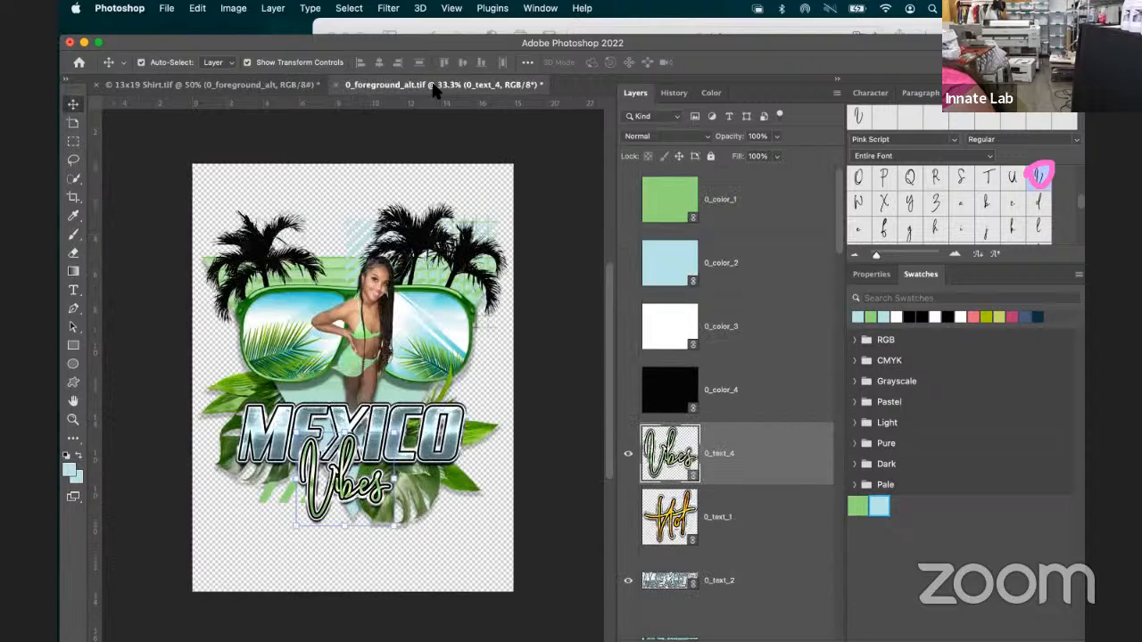
{"action": "left_click", "coordinate": [549, 350]}
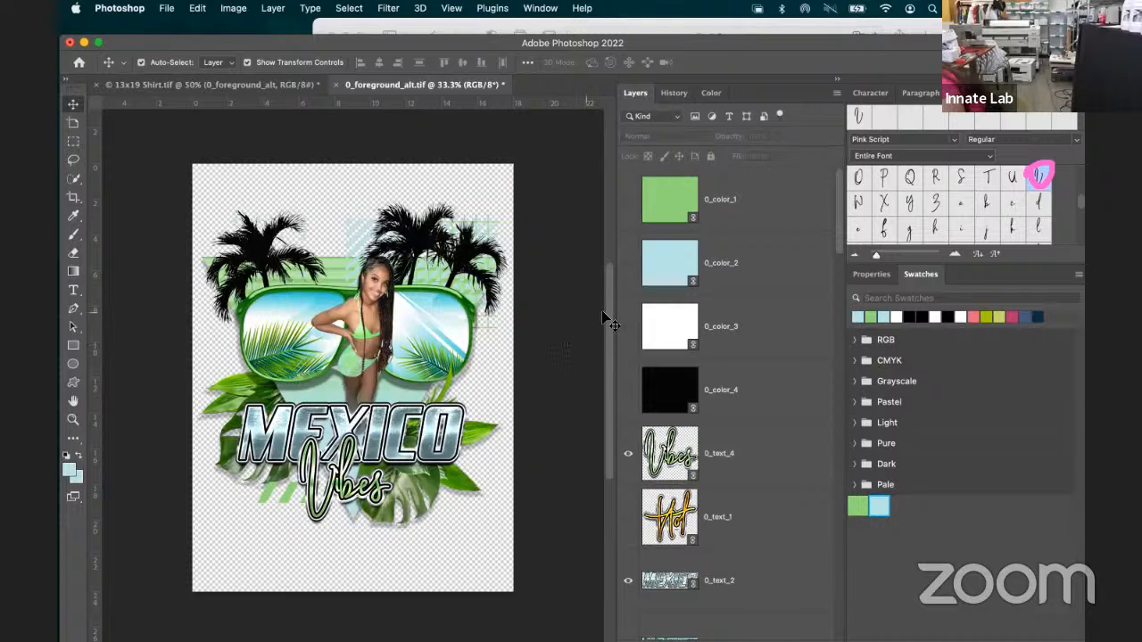
Look through the entire Pink Script glyph set to examine its capitals, accented letters, symbols and alternate characters
{"action": "scroll", "coordinate": [938, 211], "scroll_direction": "down", "scroll_amount": 1}
{"action": "scroll", "coordinate": [938, 209], "scroll_direction": "down", "scroll_amount": 3}
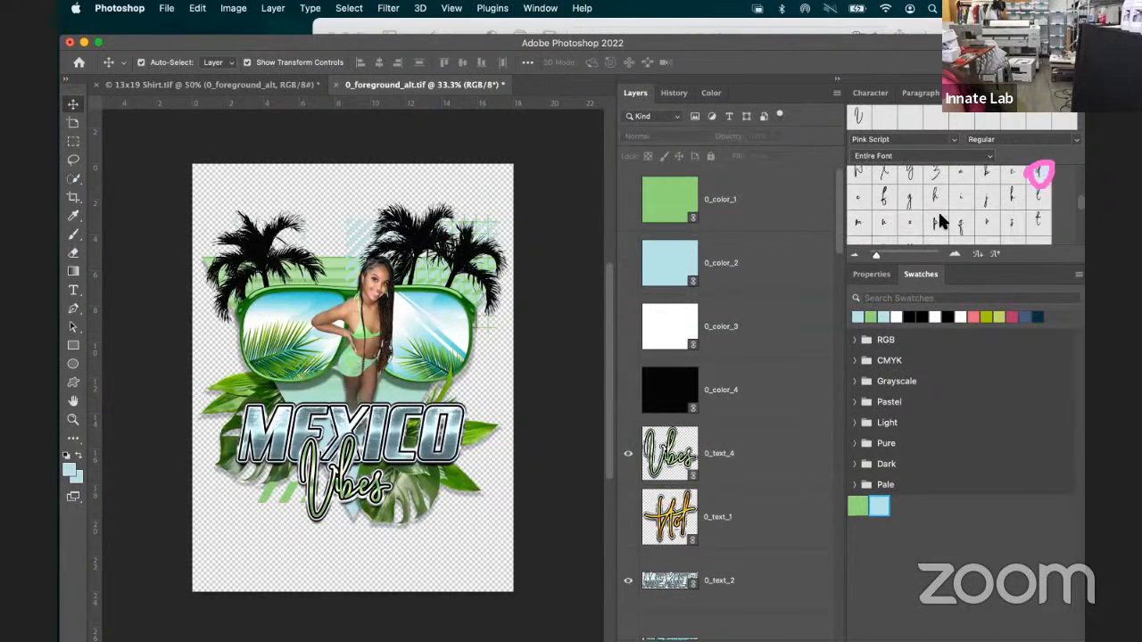
{"action": "scroll", "coordinate": [938, 210], "scroll_direction": "down", "scroll_amount": 5}
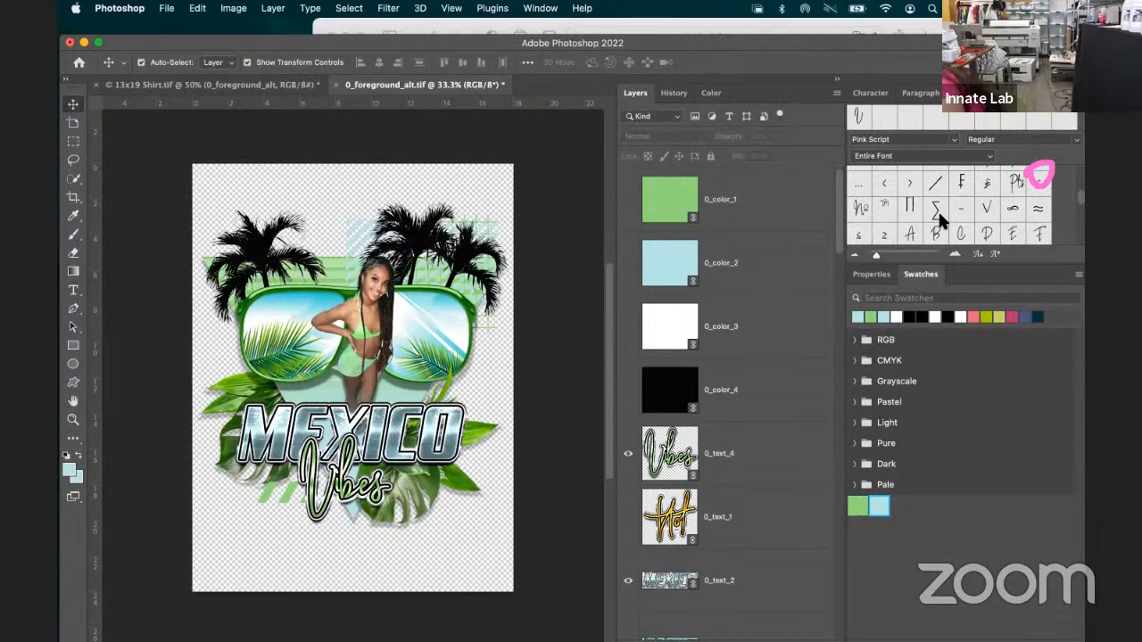
{"action": "scroll", "coordinate": [937, 210], "scroll_direction": "up", "scroll_amount": 1}
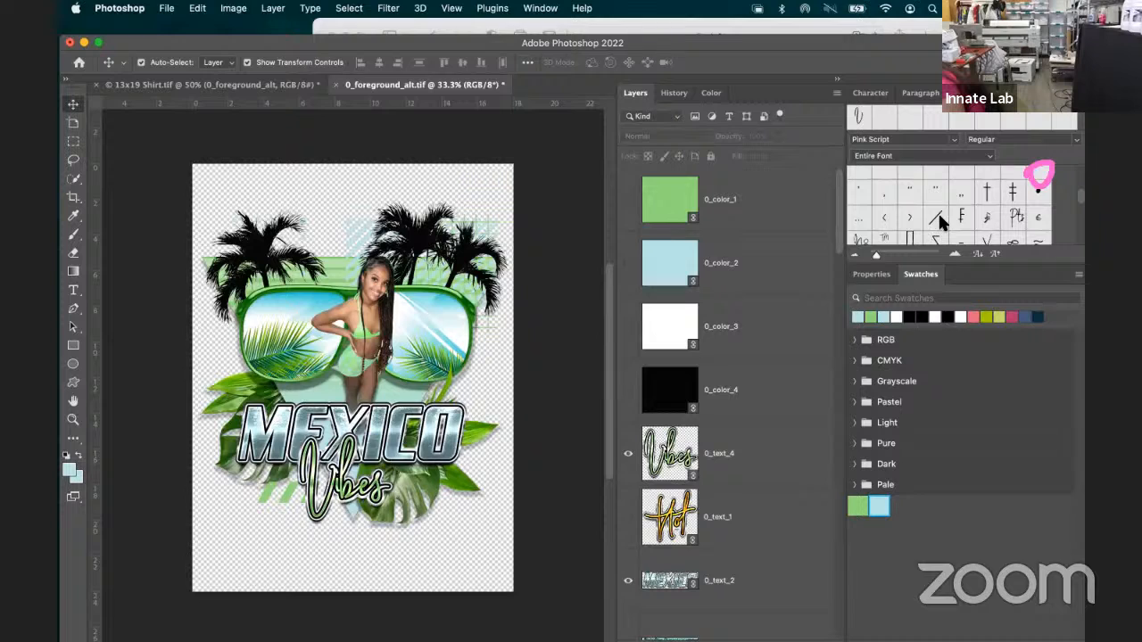
{"action": "scroll", "coordinate": [938, 211], "scroll_direction": "down", "scroll_amount": 3}
{"action": "scroll", "coordinate": [937, 211], "scroll_direction": "up", "scroll_amount": 2}
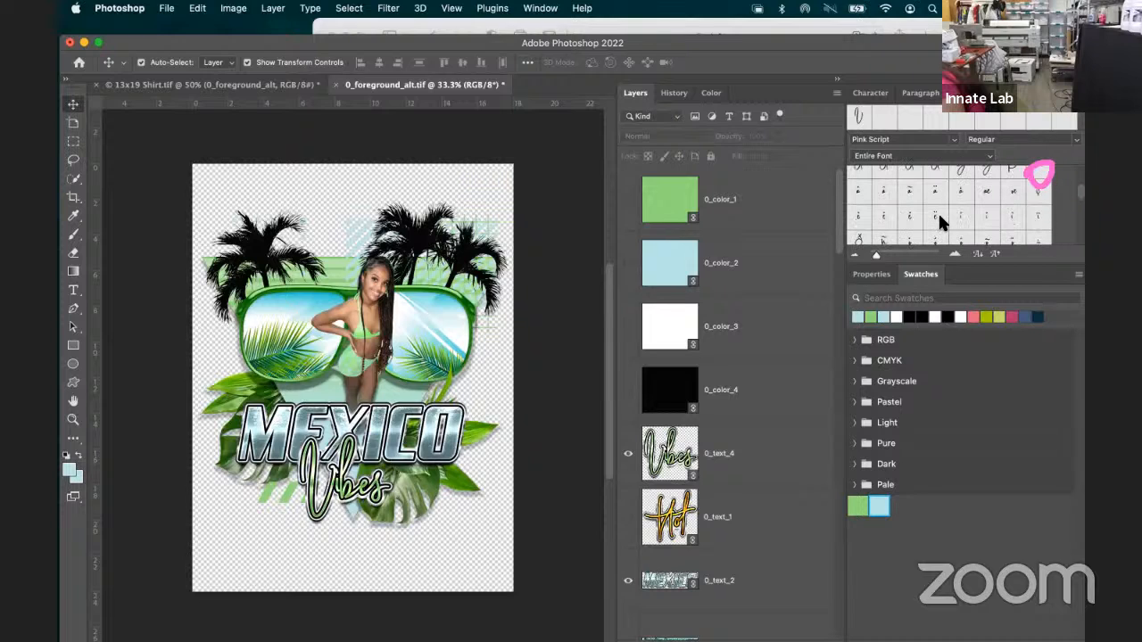
{"action": "scroll", "coordinate": [938, 212], "scroll_direction": "down", "scroll_amount": 2}
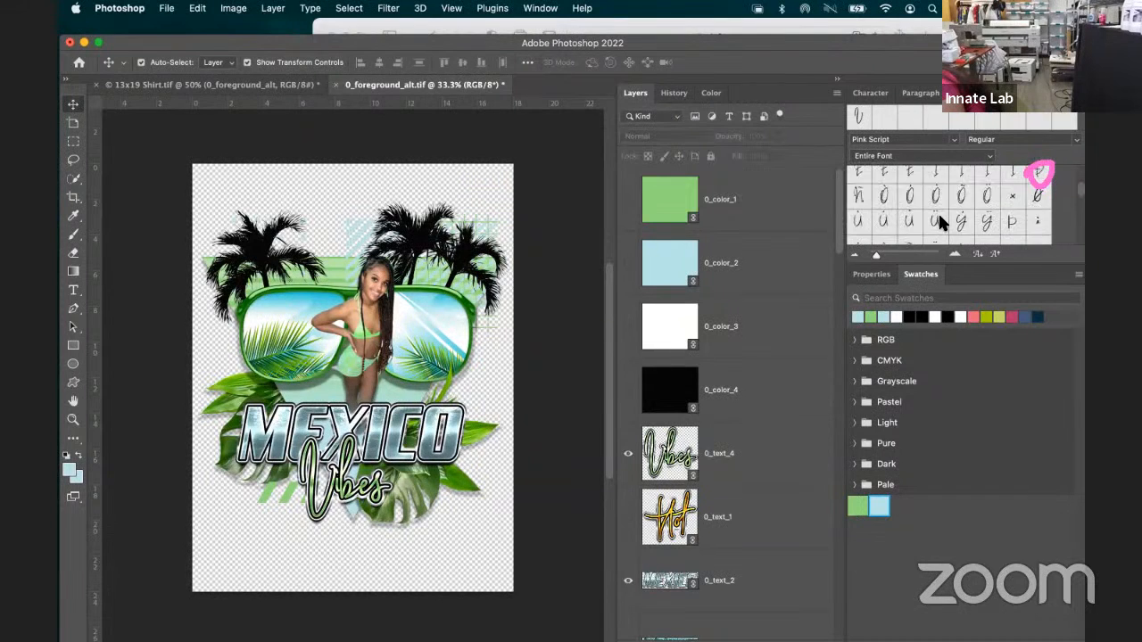
{"action": "scroll", "coordinate": [938, 211], "scroll_direction": "up", "scroll_amount": 5}
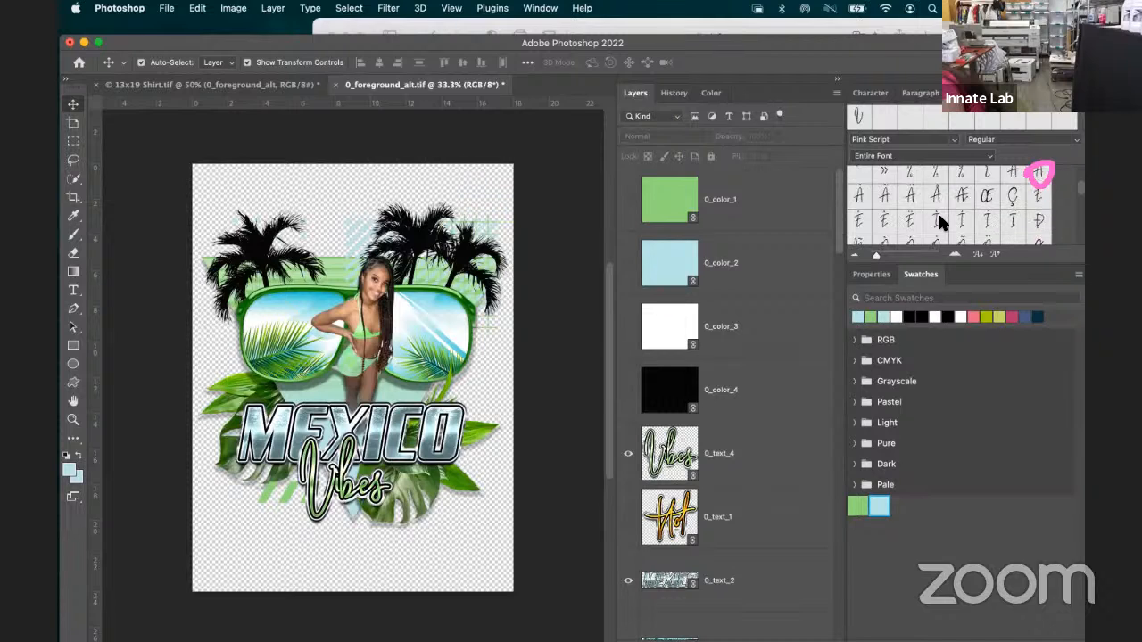
{"action": "scroll", "coordinate": [937, 212], "scroll_direction": "up", "scroll_amount": 2}
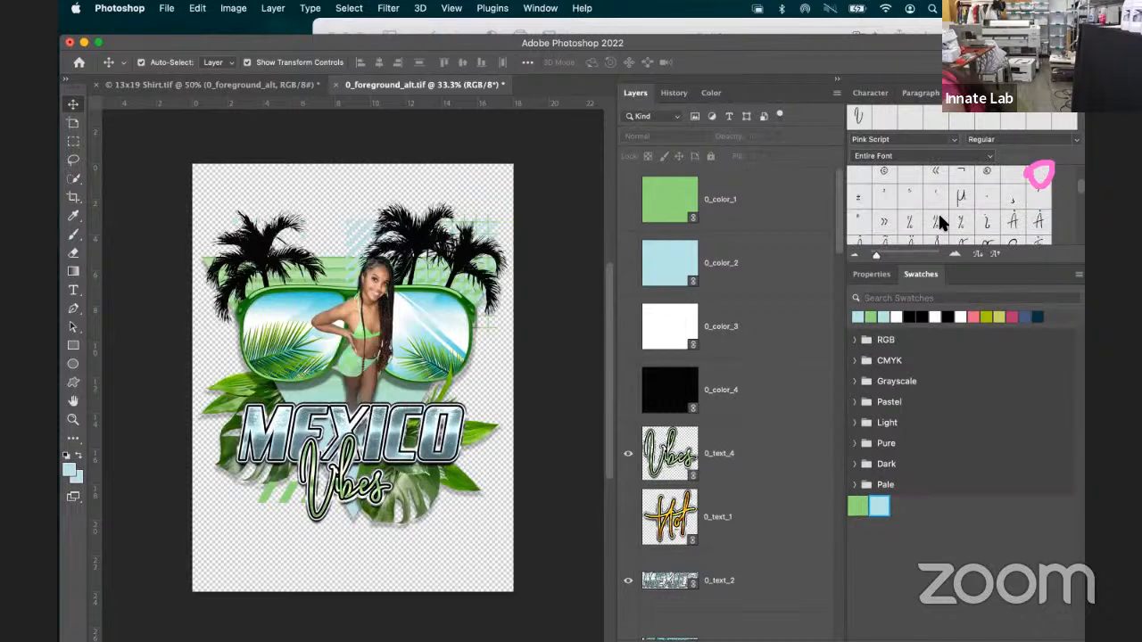
{"action": "scroll", "coordinate": [938, 214], "scroll_direction": "up", "scroll_amount": 1}
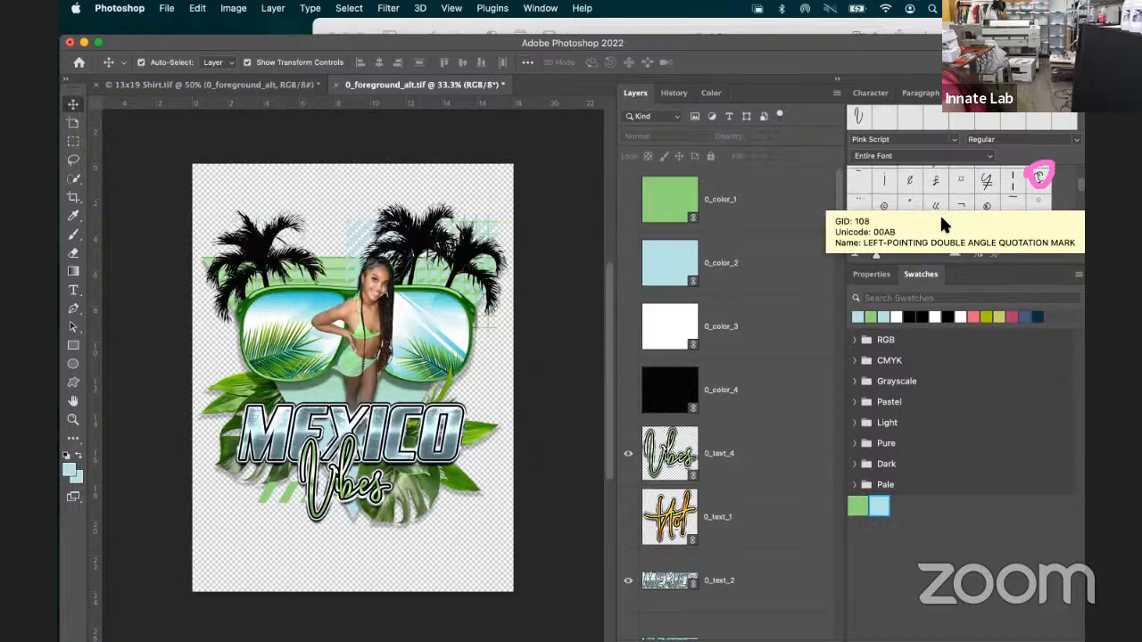
{"action": "scroll", "coordinate": [941, 216], "scroll_direction": "down", "scroll_amount": 1}
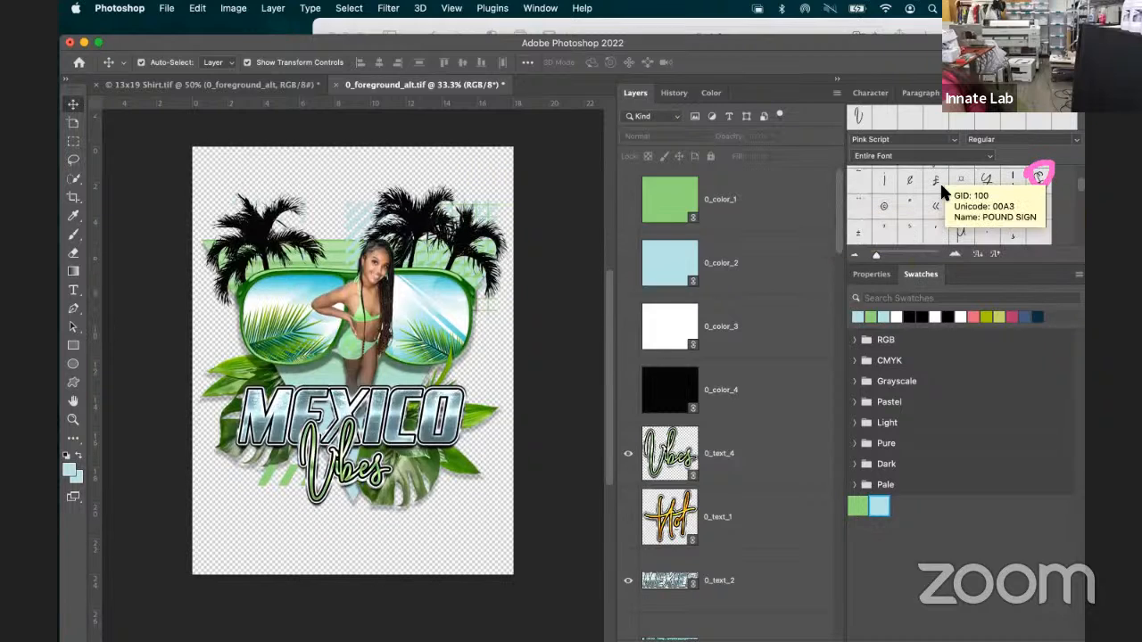
{"action": "scroll", "coordinate": [1081, 191], "scroll_direction": "up", "scroll_amount": 5}
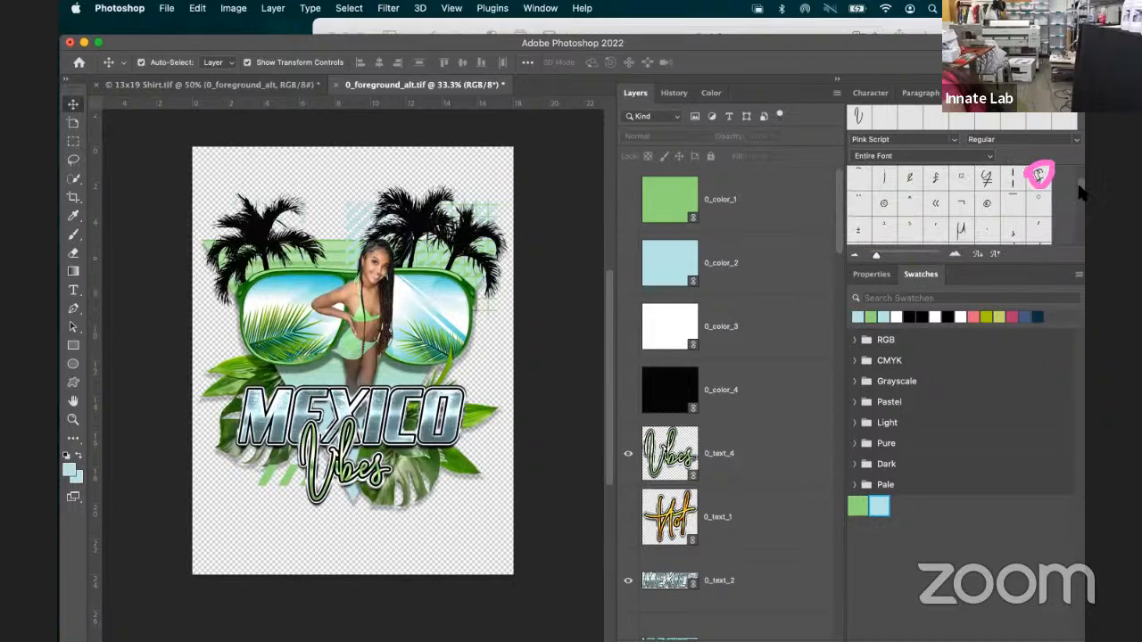
{"action": "scroll", "coordinate": [1081, 187], "scroll_direction": "up", "scroll_amount": 2}
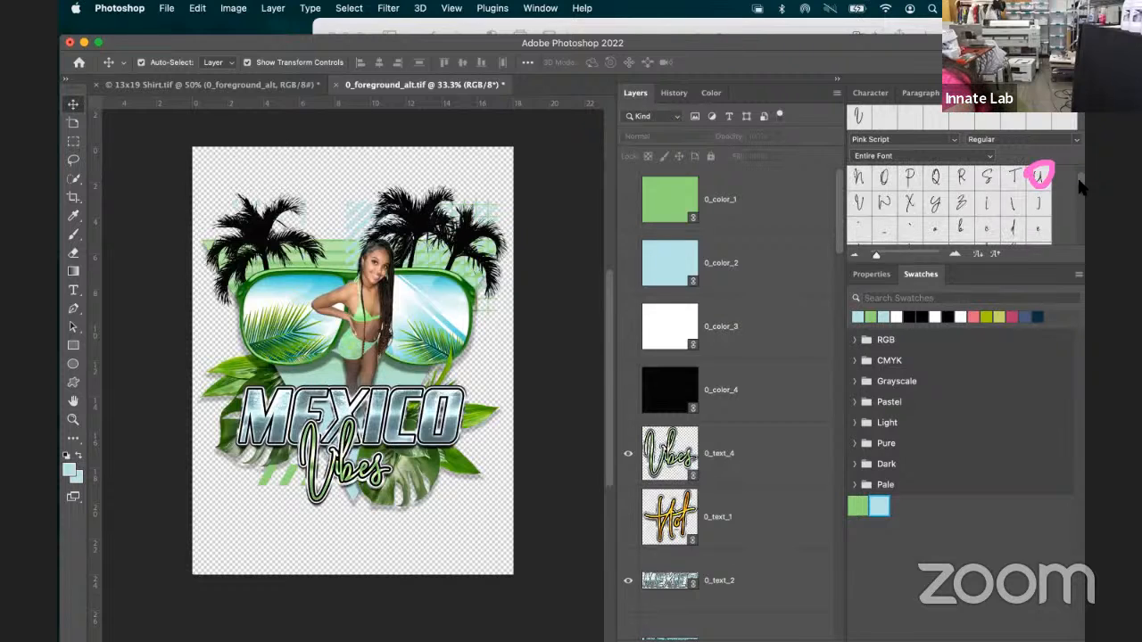
{"action": "scroll", "coordinate": [1080, 182], "scroll_direction": "up", "scroll_amount": 2}
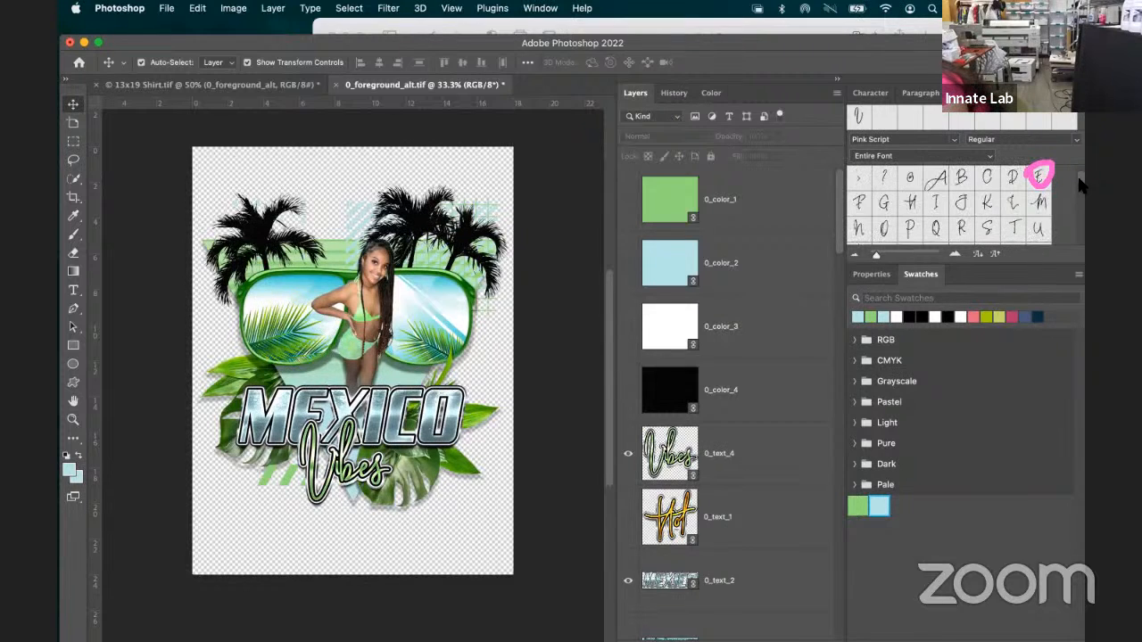
{"action": "left_click_drag", "start_coordinate": [1078, 178], "coordinate": [1078, 191]}
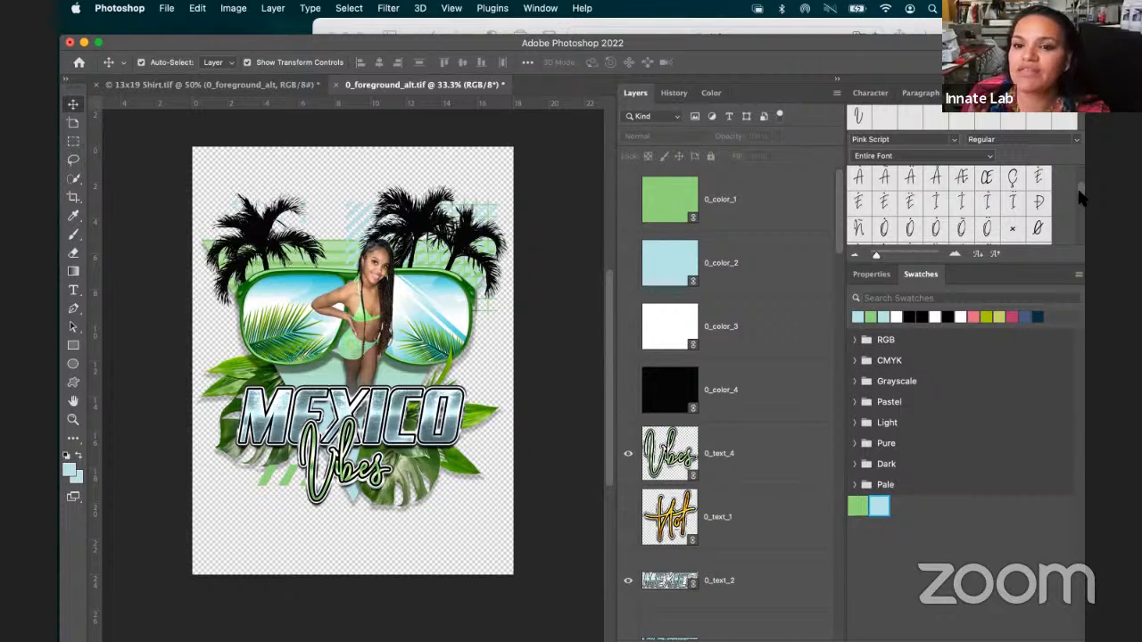
{"action": "left_click", "coordinate": [1080, 199]}
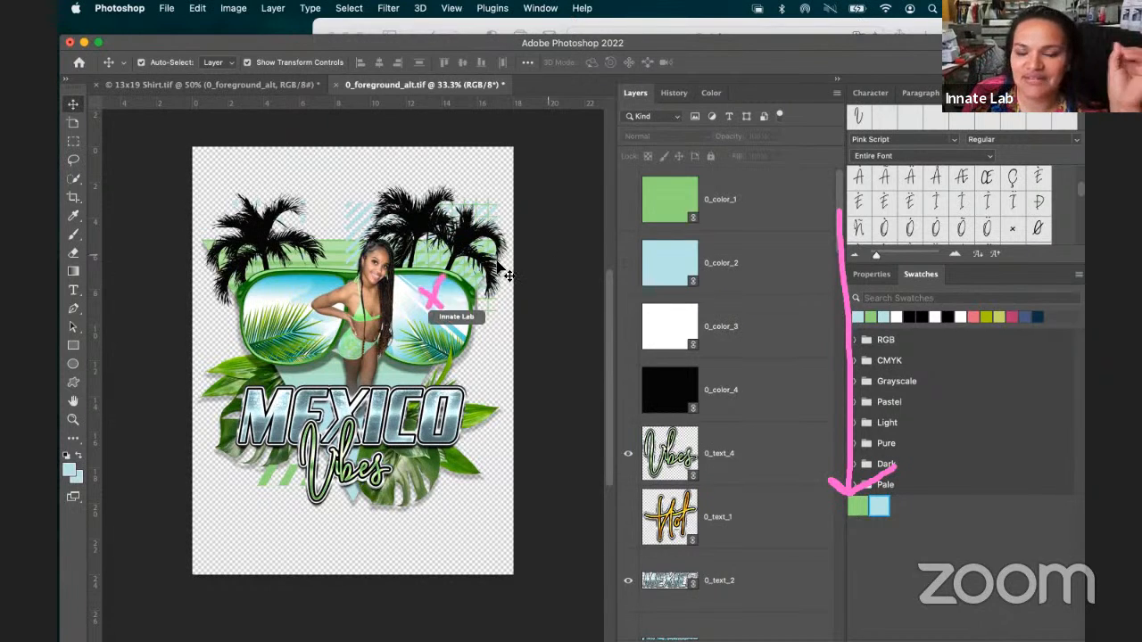
Open the 0_photo_1 smart object from the MEXICO design and select the Jamaica flag layer in its lens art group
{"action": "right_click", "coordinate": [410, 288]}
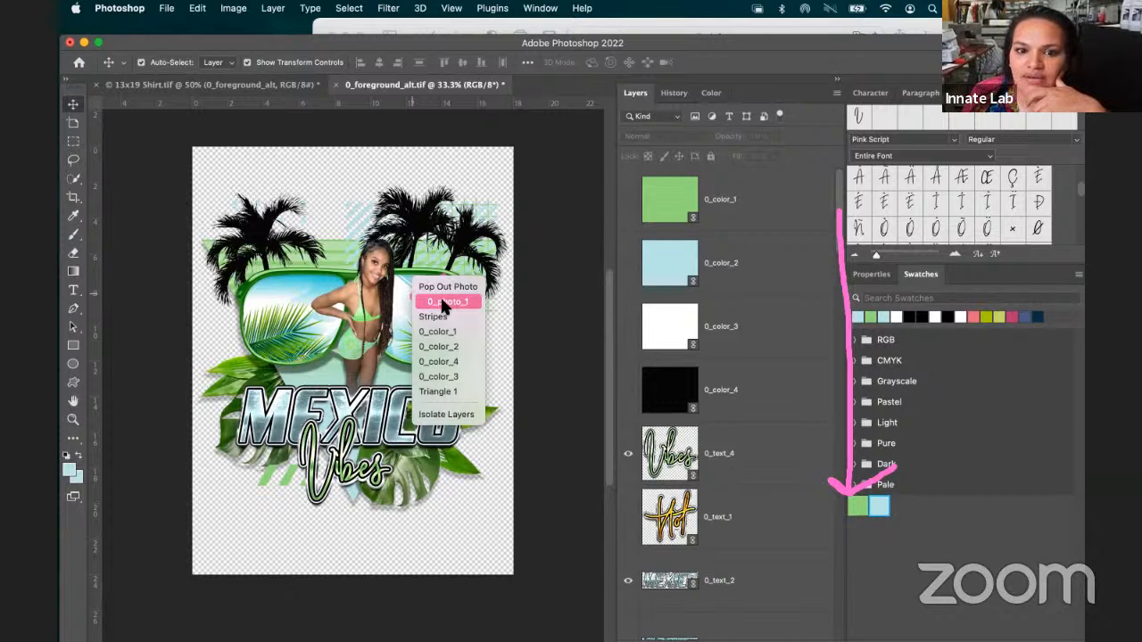
{"action": "left_click", "coordinate": [443, 303]}
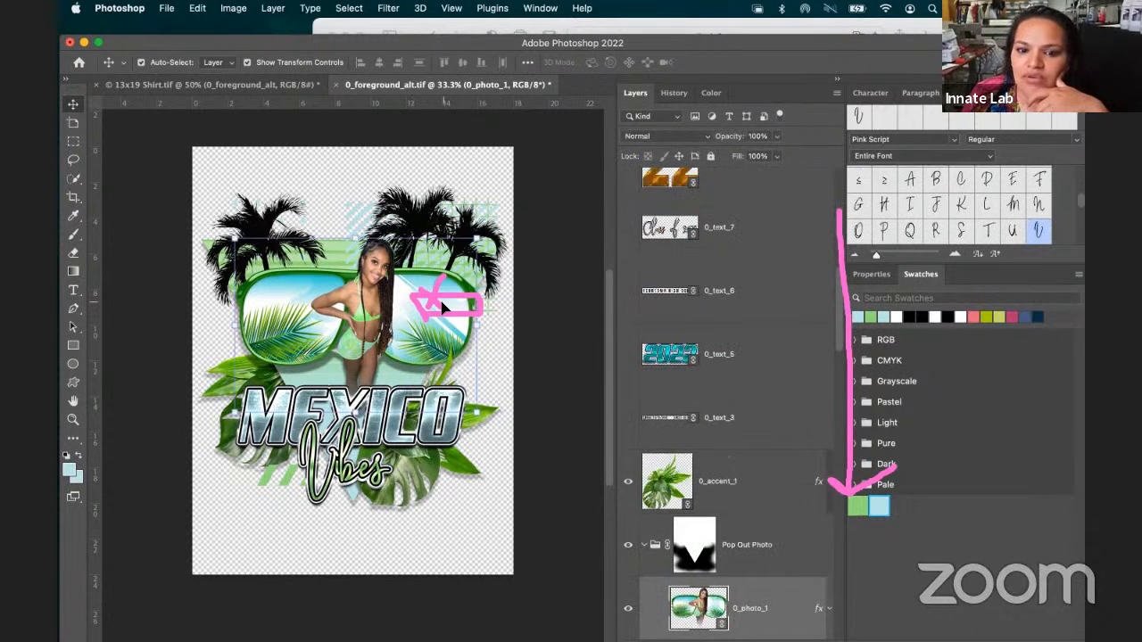
{"action": "left_click_drag", "start_coordinate": [692, 595], "coordinate": [704, 612]}
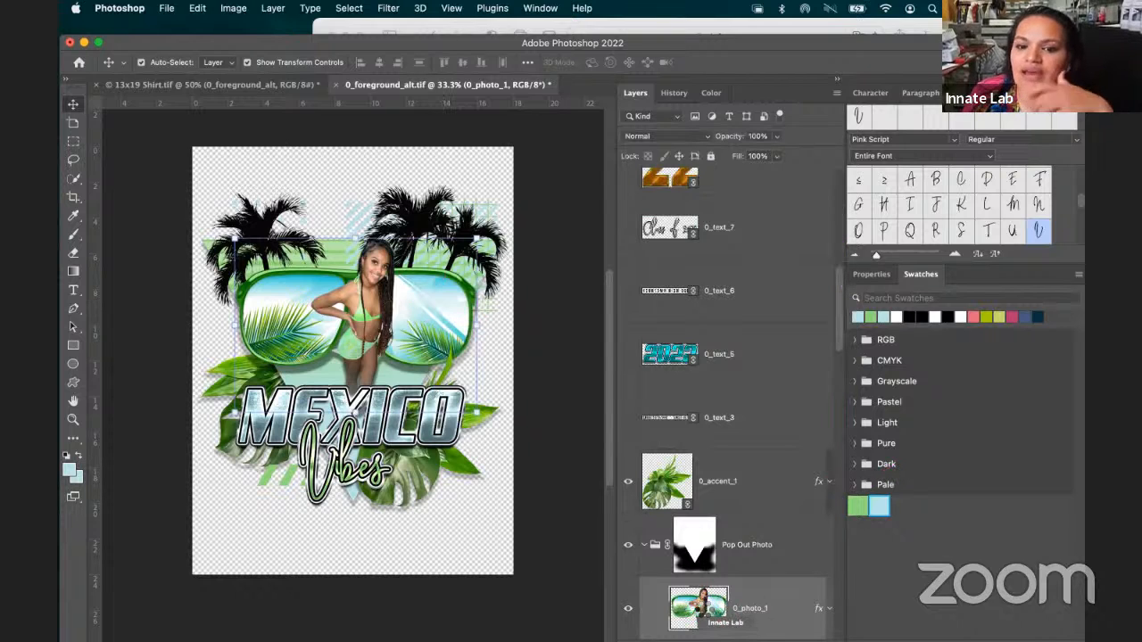
{"action": "double_click", "coordinate": [699, 609]}
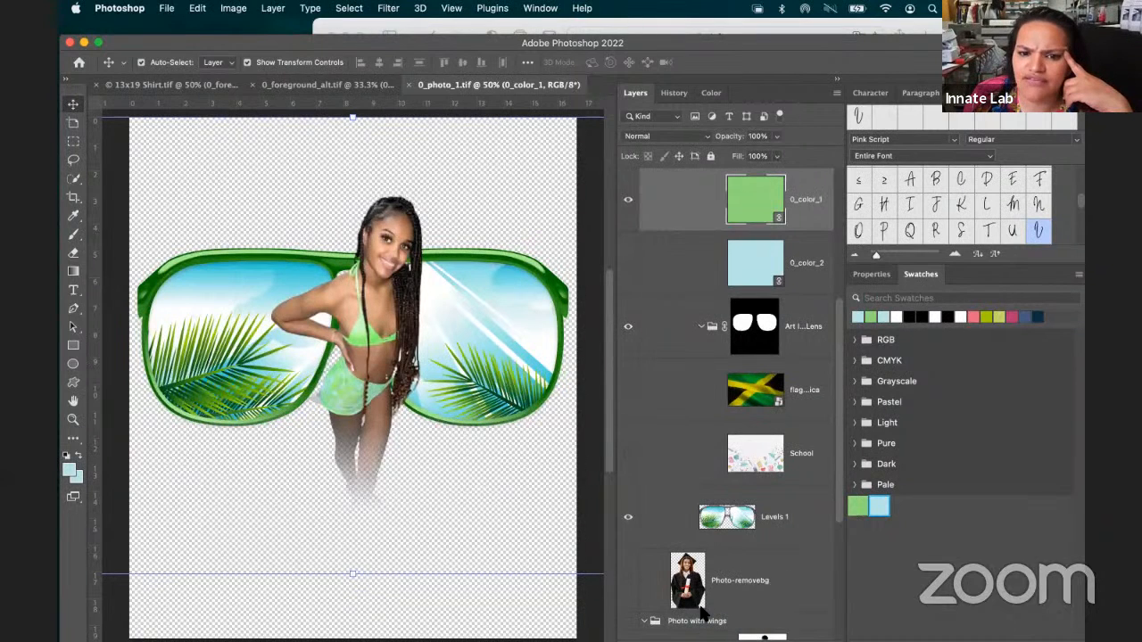
{"action": "left_click", "coordinate": [741, 397]}
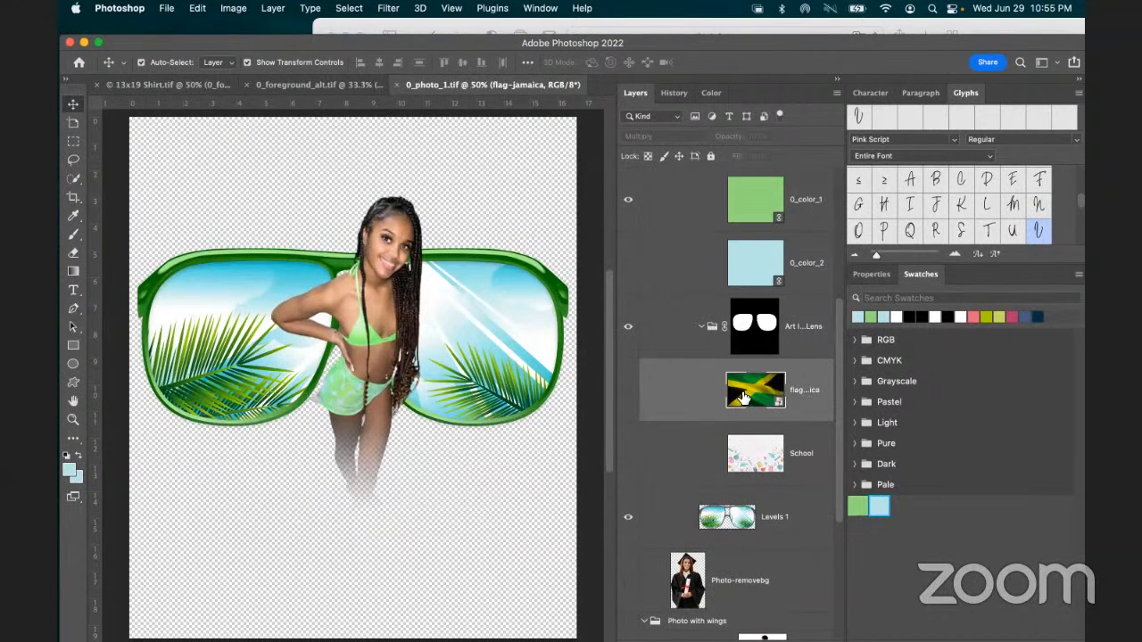
{"action": "left_click", "coordinate": [166, 9]}
{"action": "left_click", "coordinate": [166, 8]}
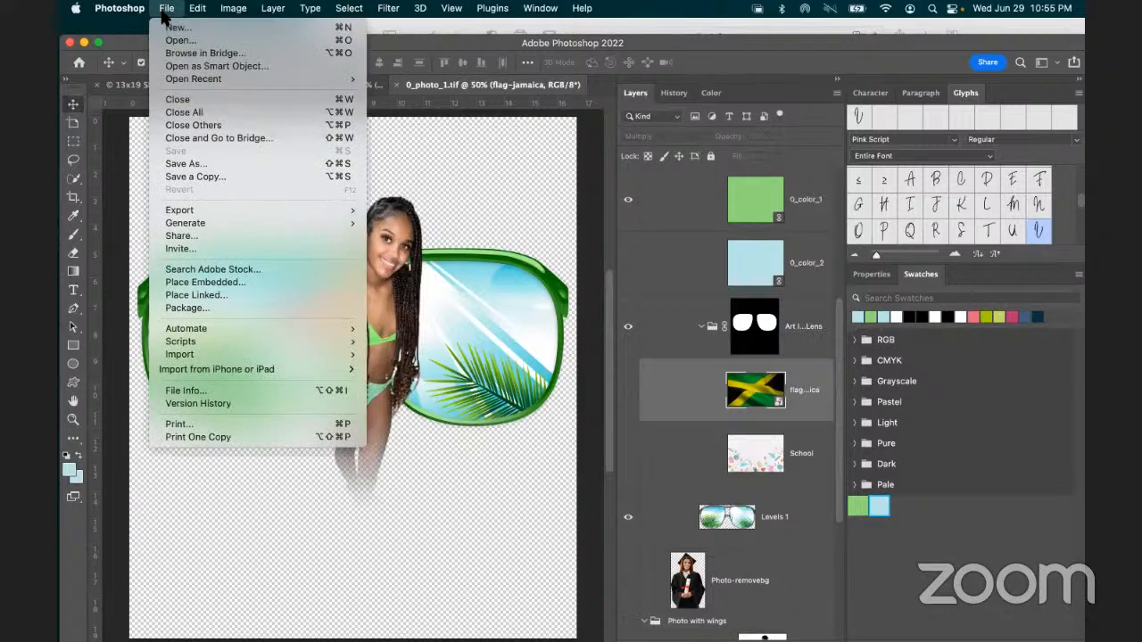
{"action": "left_click", "coordinate": [186, 284]}
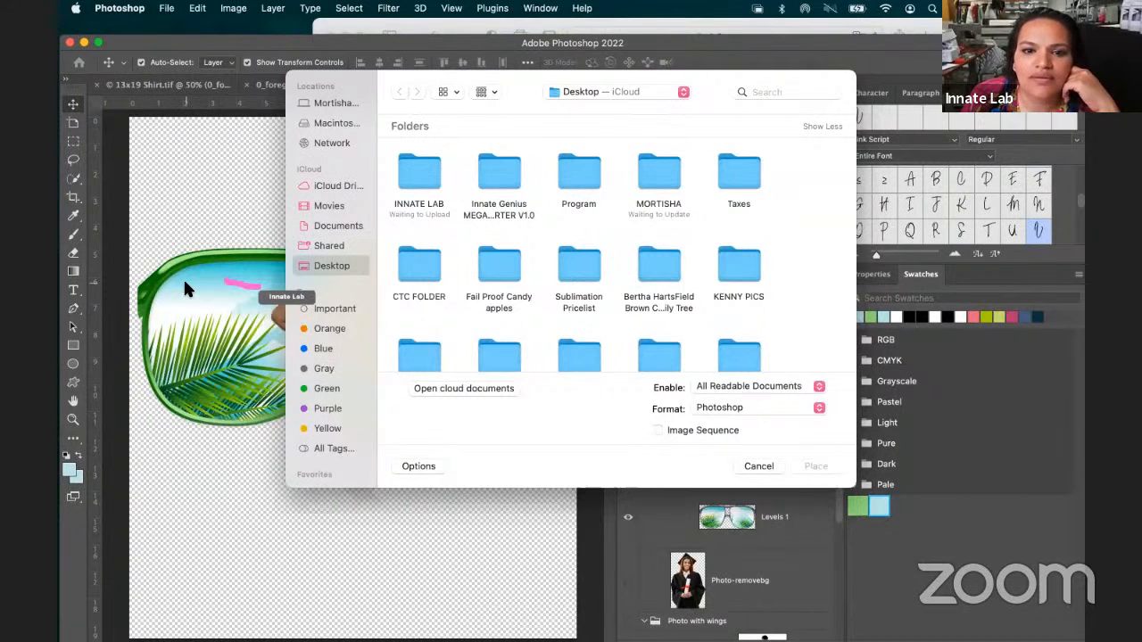
{"action": "scroll", "coordinate": [491, 296], "scroll_direction": "down", "scroll_amount": 1}
{"action": "scroll", "coordinate": [491, 293], "scroll_direction": "down", "scroll_amount": 10}
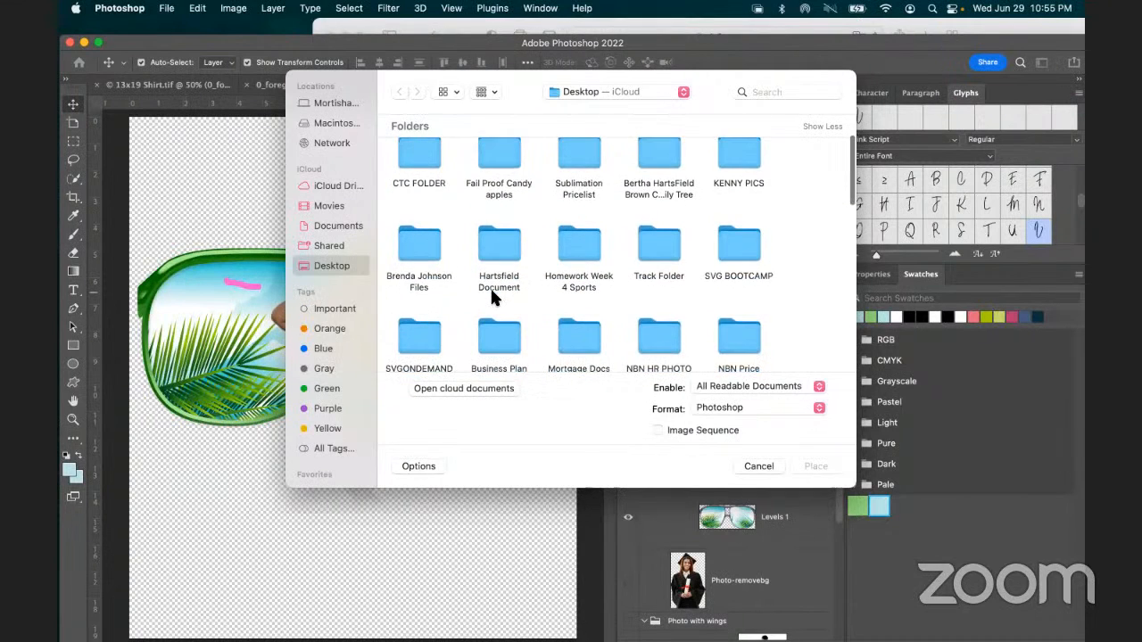
{"action": "scroll", "coordinate": [492, 293], "scroll_direction": "down", "scroll_amount": 5}
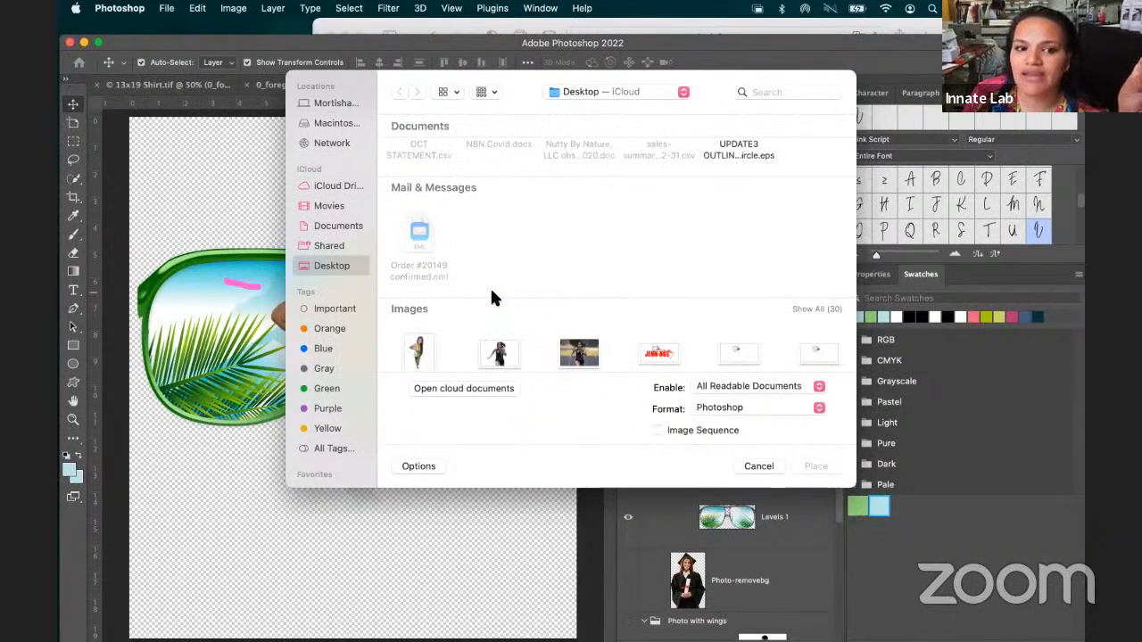
{"action": "scroll", "coordinate": [491, 292], "scroll_direction": "up", "scroll_amount": 5}
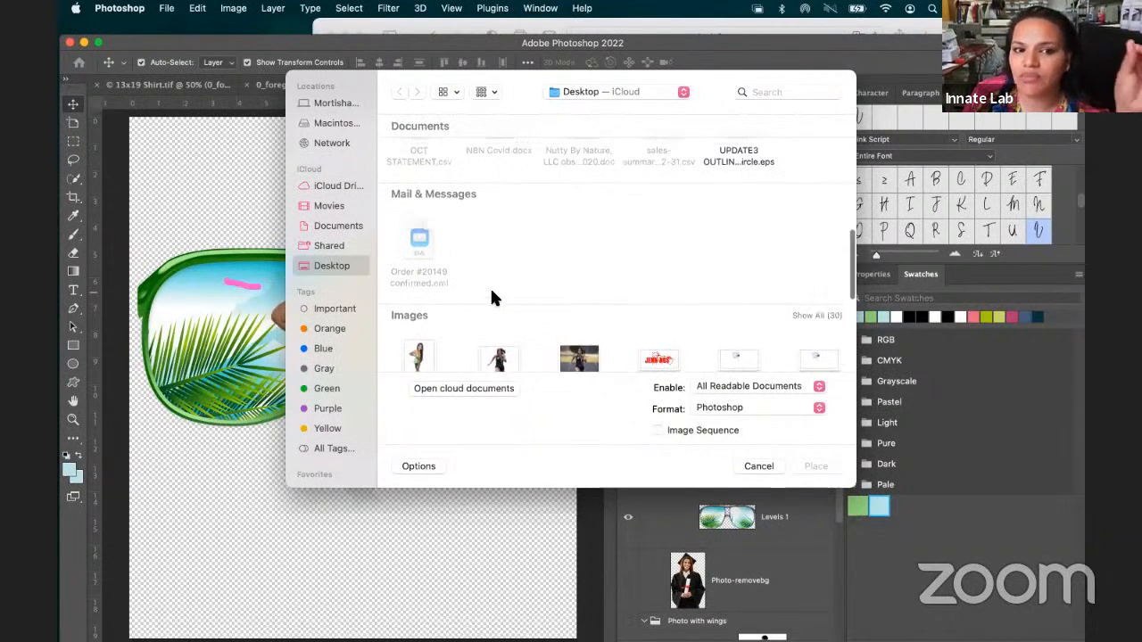
{"action": "left_click", "coordinate": [757, 466]}
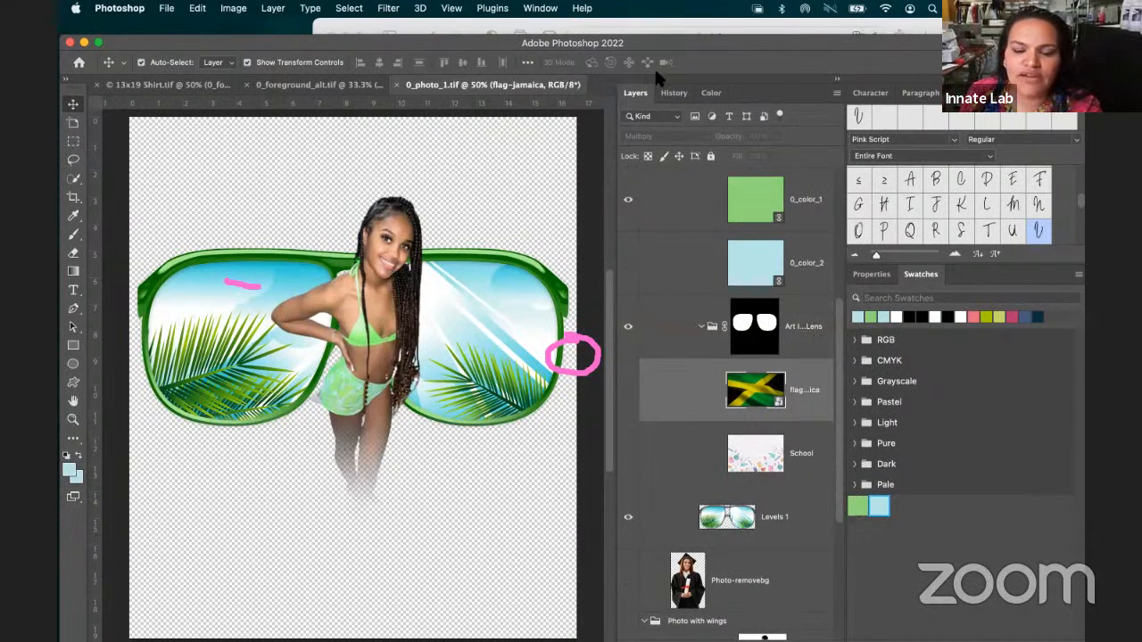
Close the Safari window showing the dafont page and move the Photoshop window down to uncover the desktop files
{"action": "left_click", "coordinate": [508, 27]}
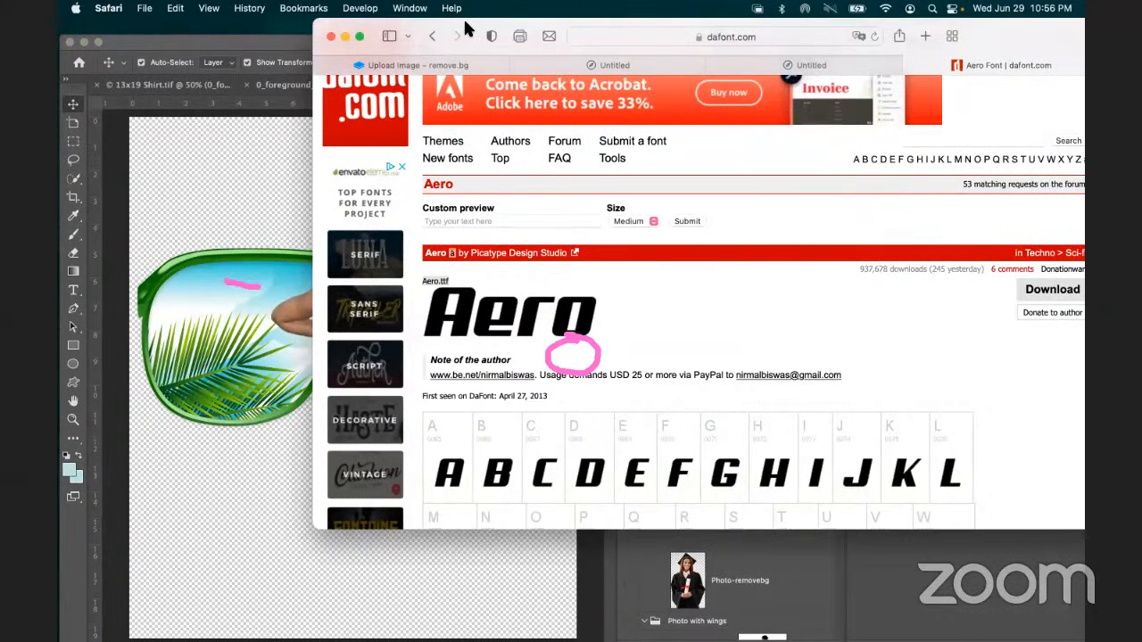
{"action": "left_click", "coordinate": [263, 50]}
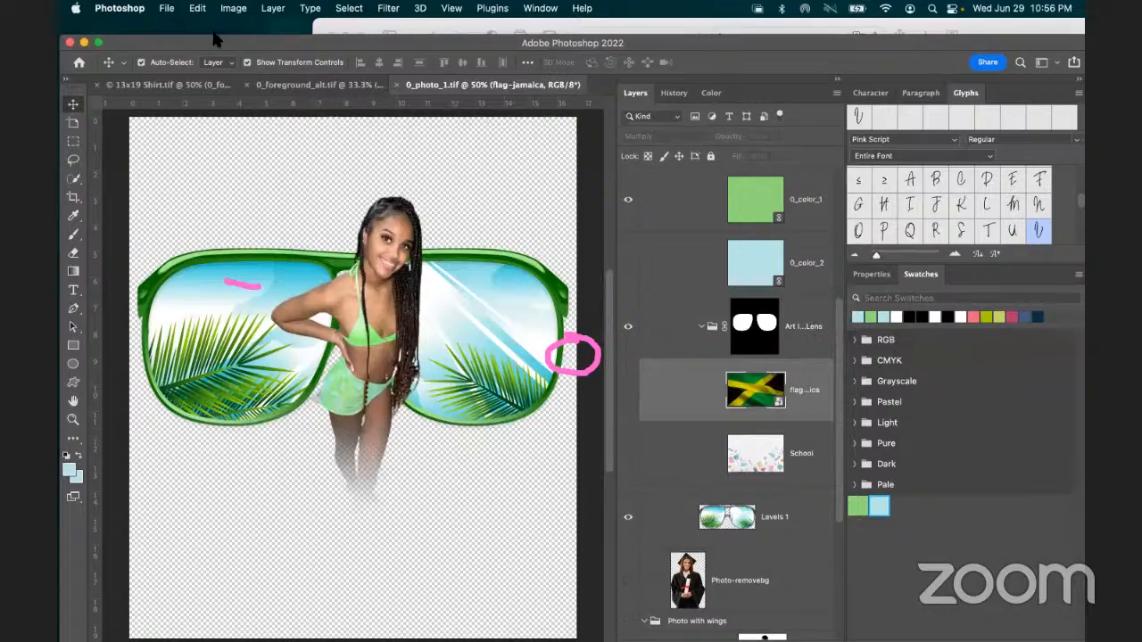
{"action": "left_click_drag", "start_coordinate": [237, 49], "coordinate": [255, 89]}
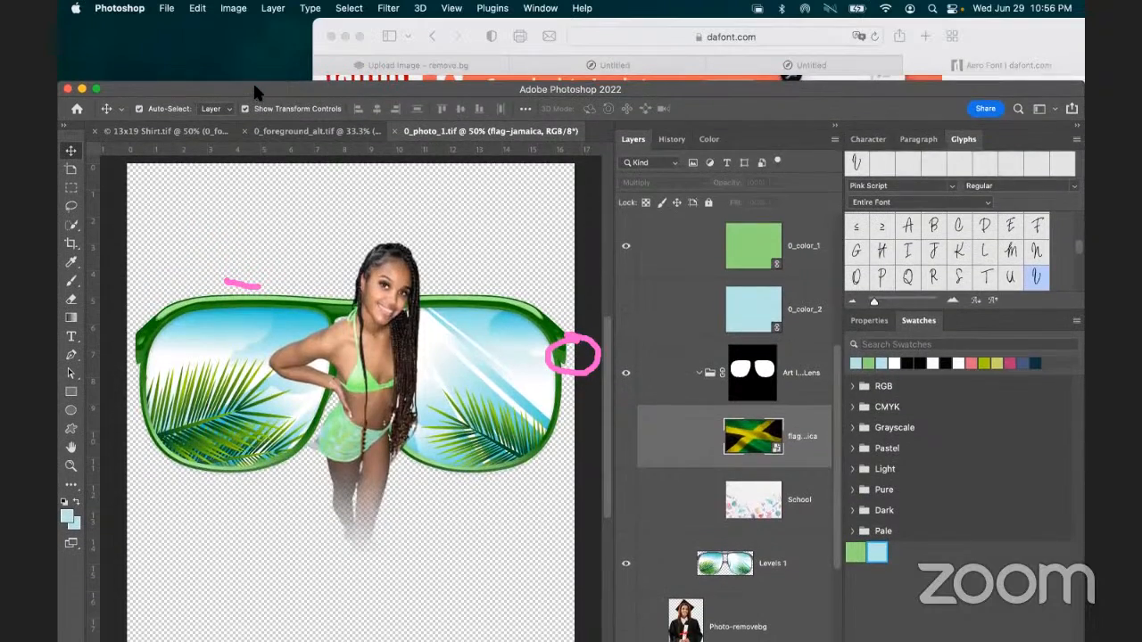
{"action": "left_click", "coordinate": [358, 18]}
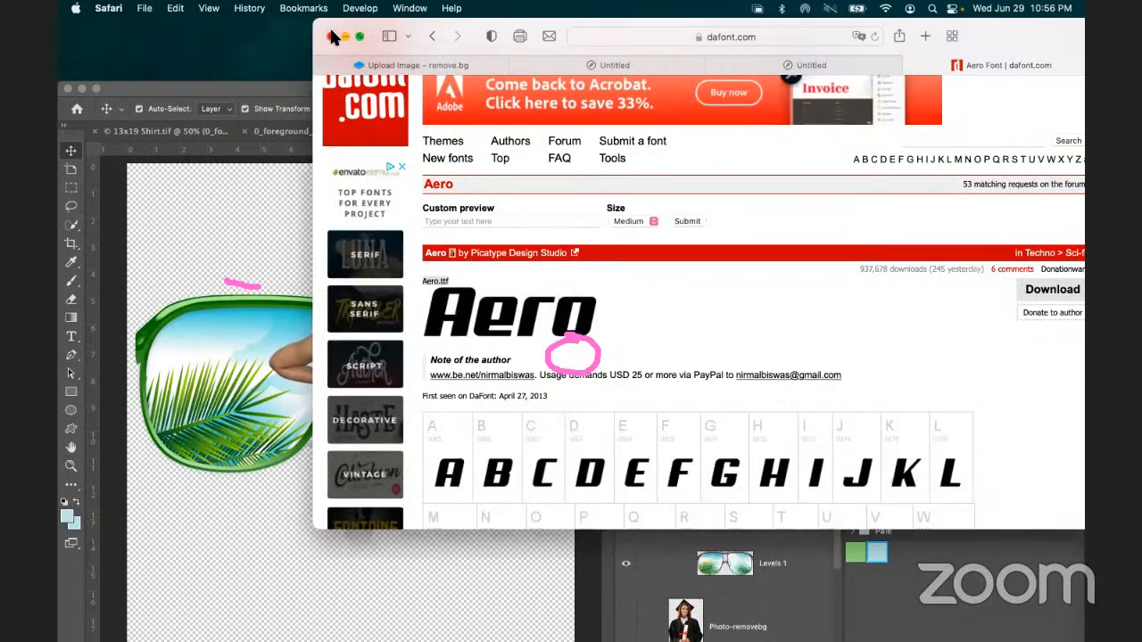
{"action": "left_click", "coordinate": [331, 36]}
{"action": "left_click", "coordinate": [401, 188]}
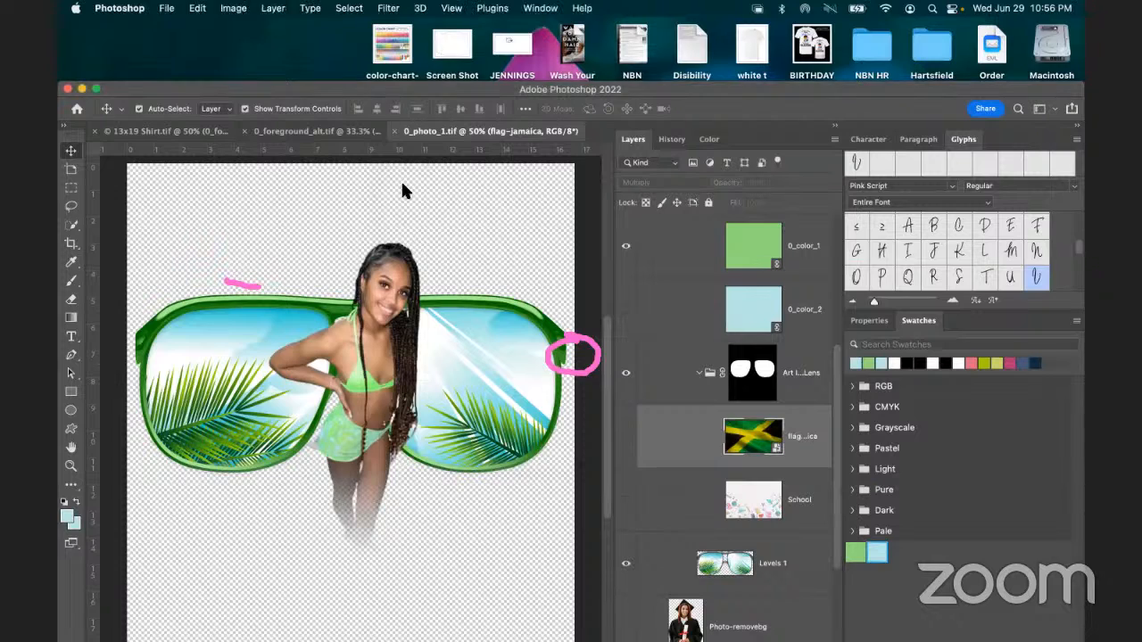
{"action": "left_click_drag", "start_coordinate": [390, 88], "coordinate": [438, 165]}
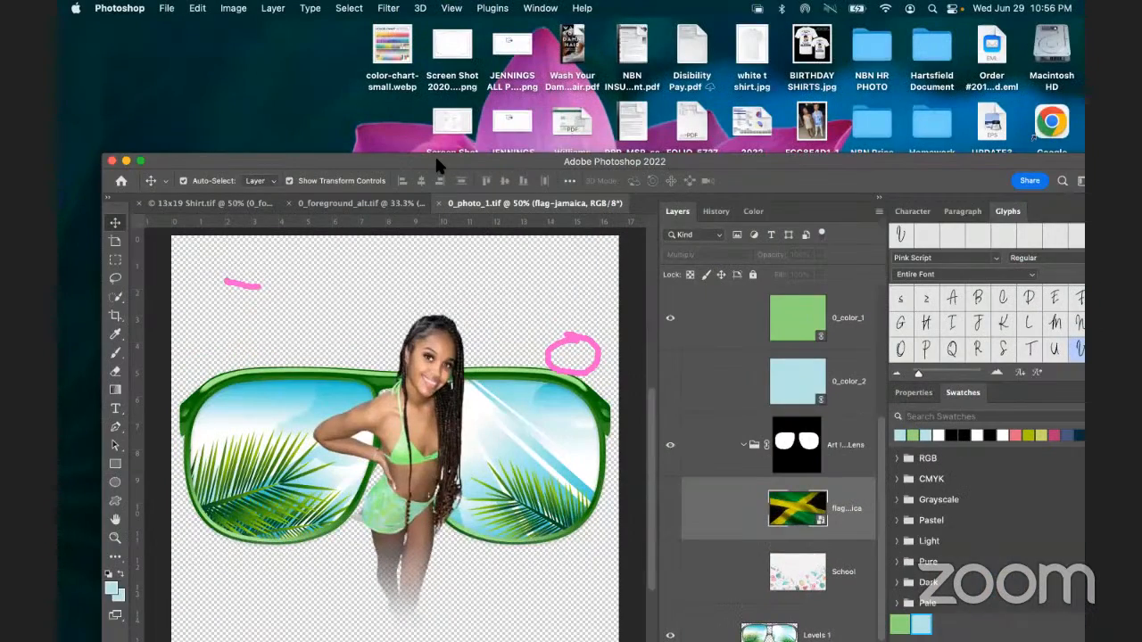
Place Jam.png from the desktop as an embedded image above the Jamaica flag layer in the lens art group
{"action": "left_click", "coordinate": [166, 11]}
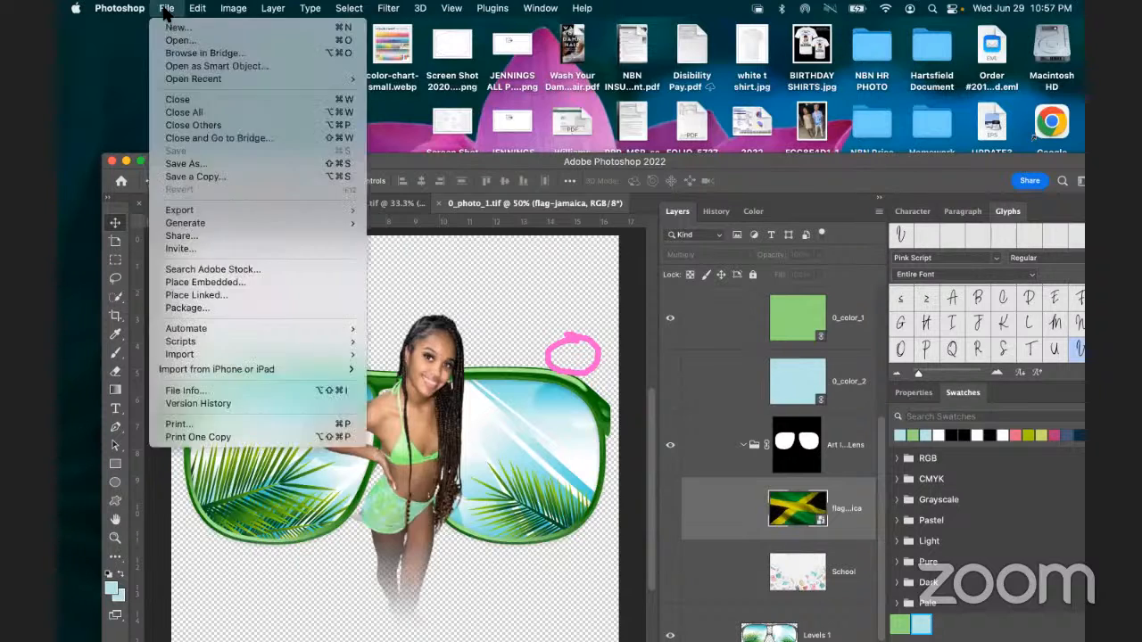
{"action": "left_click", "coordinate": [198, 282]}
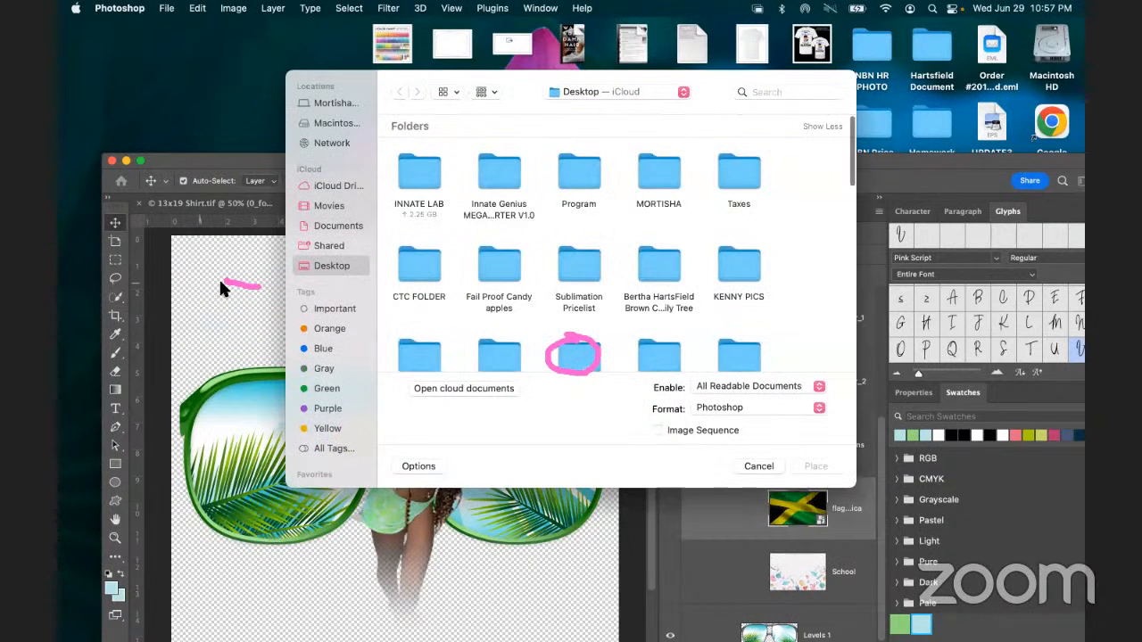
{"action": "scroll", "coordinate": [463, 298], "scroll_direction": "down", "scroll_amount": 3}
{"action": "scroll", "coordinate": [463, 294], "scroll_direction": "down", "scroll_amount": 10}
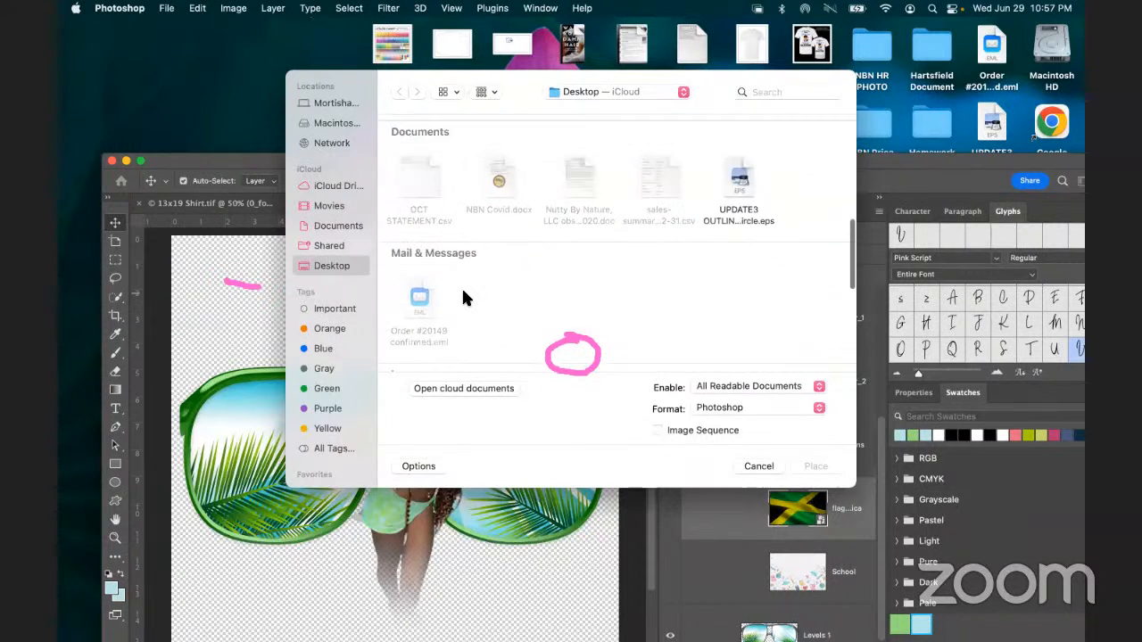
{"action": "left_click", "coordinate": [489, 267]}
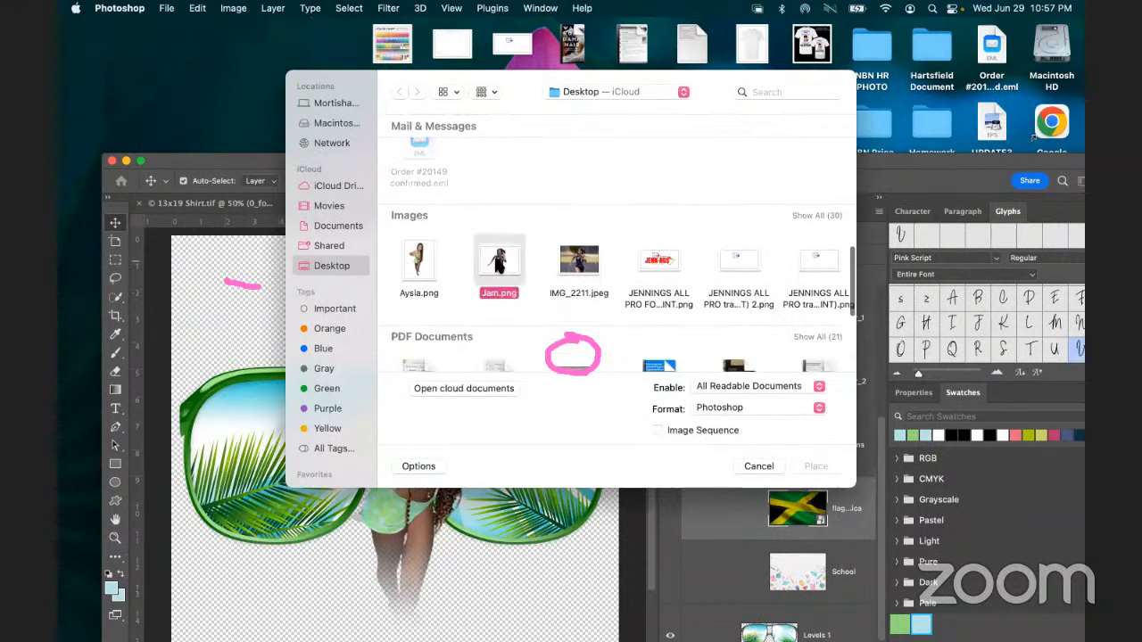
{"action": "left_click", "coordinate": [815, 467]}
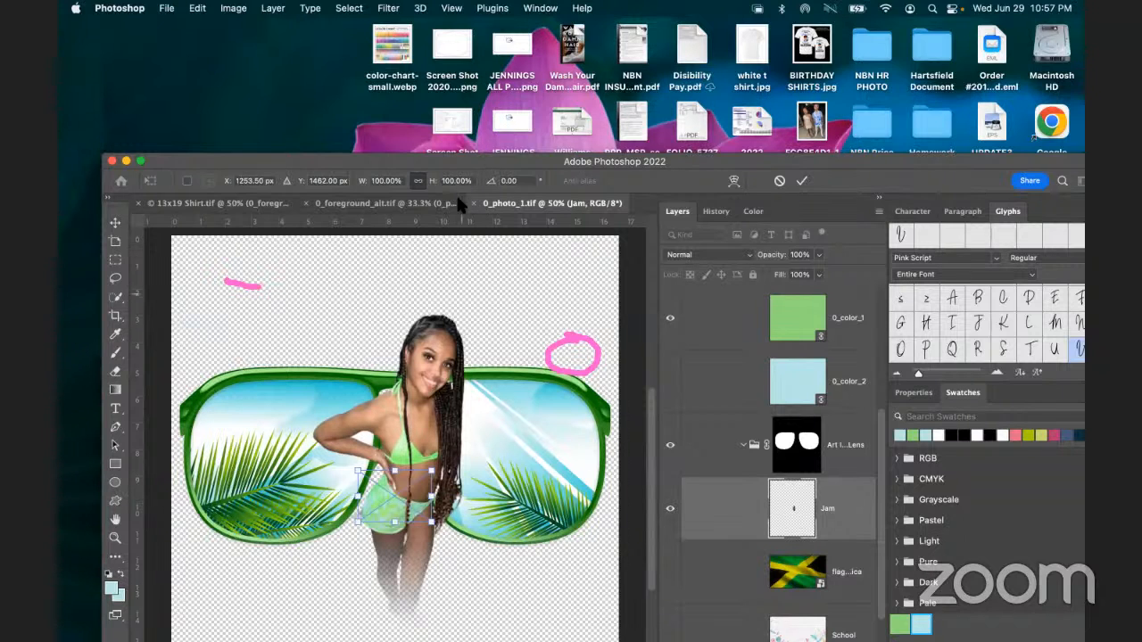
Scale the placed Jam image proportionally to about 186% and shift it toward the sunglasses' right lens
{"action": "left_click_drag", "start_coordinate": [472, 168], "coordinate": [432, 98]}
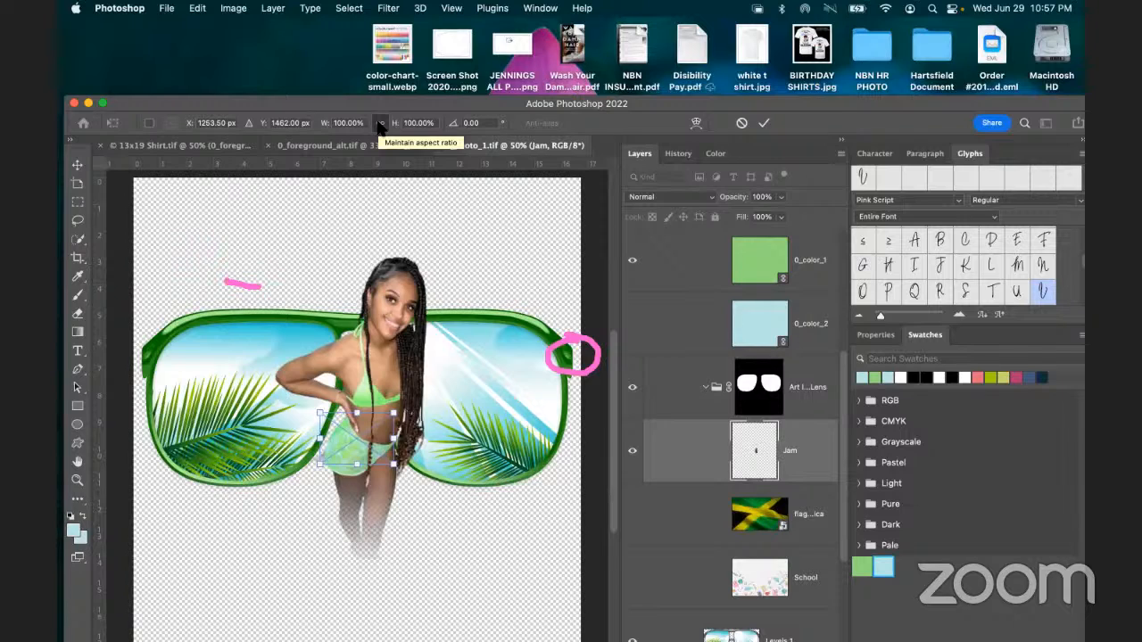
{"action": "left_click", "coordinate": [380, 125]}
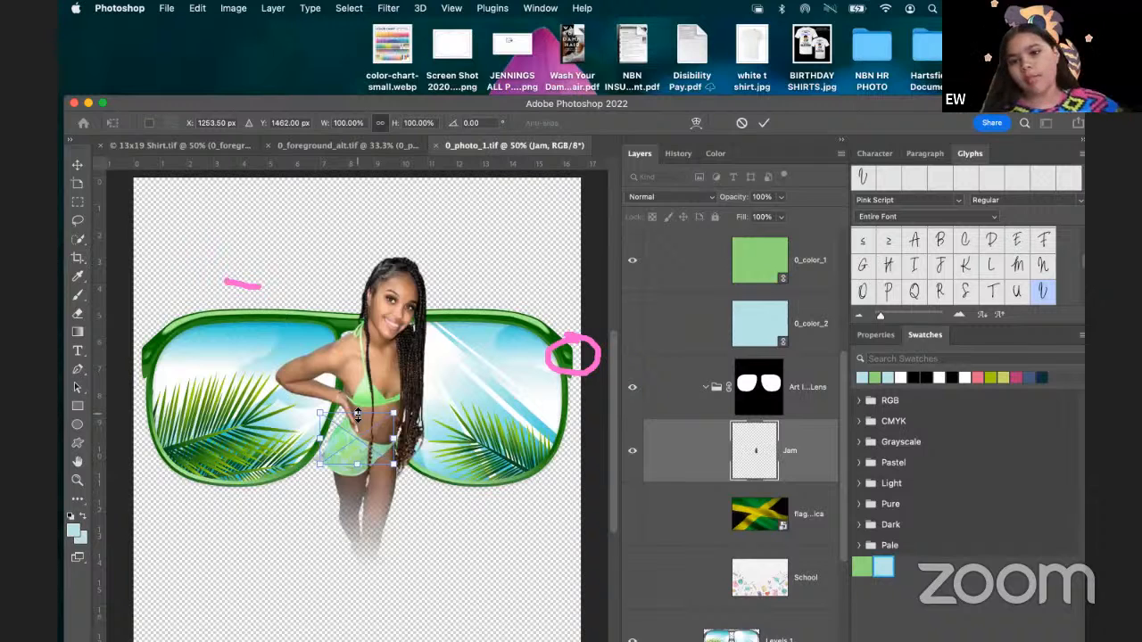
{"action": "left_click_drag", "start_coordinate": [356, 413], "coordinate": [364, 371]}
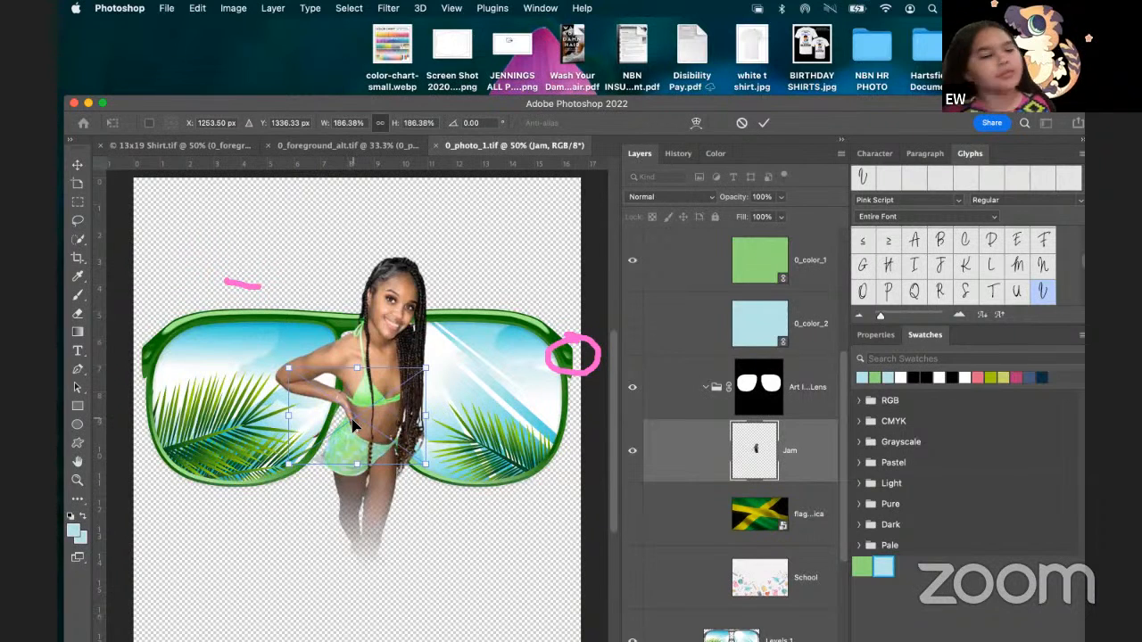
{"action": "left_click_drag", "start_coordinate": [384, 417], "coordinate": [472, 403]}
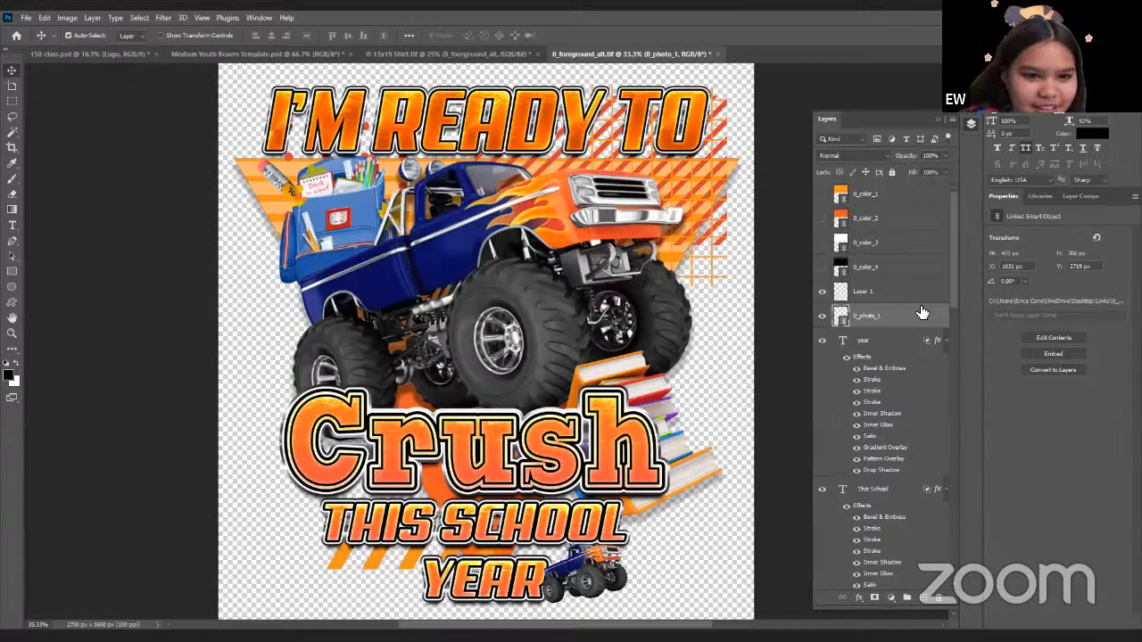
Collapse the layer list, nudge the stack of books slightly up and to the right, and start a free transform on it
{"action": "left_click", "coordinate": [971, 123]}
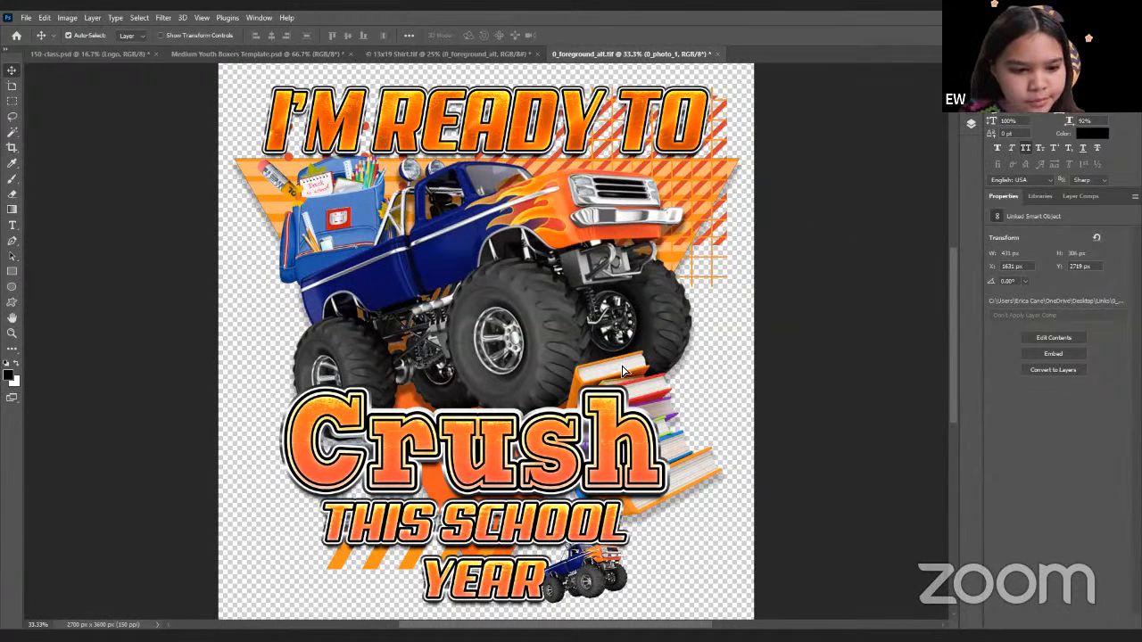
{"action": "left_click_drag", "start_coordinate": [623, 370], "coordinate": [629, 364]}
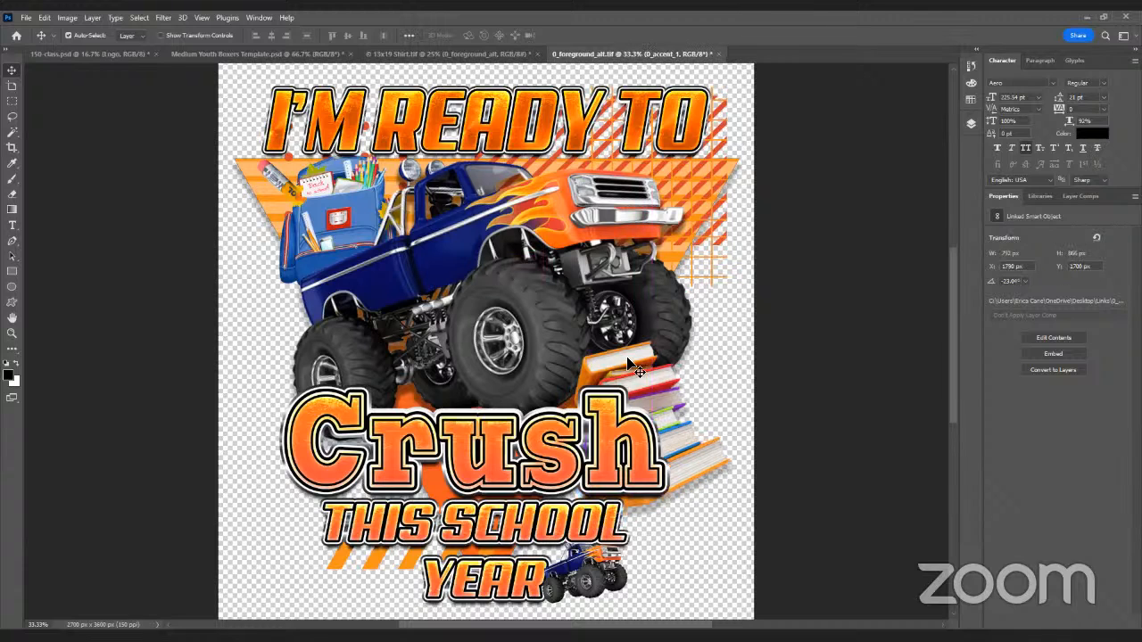
{"action": "key", "text": "ctrl+t"}
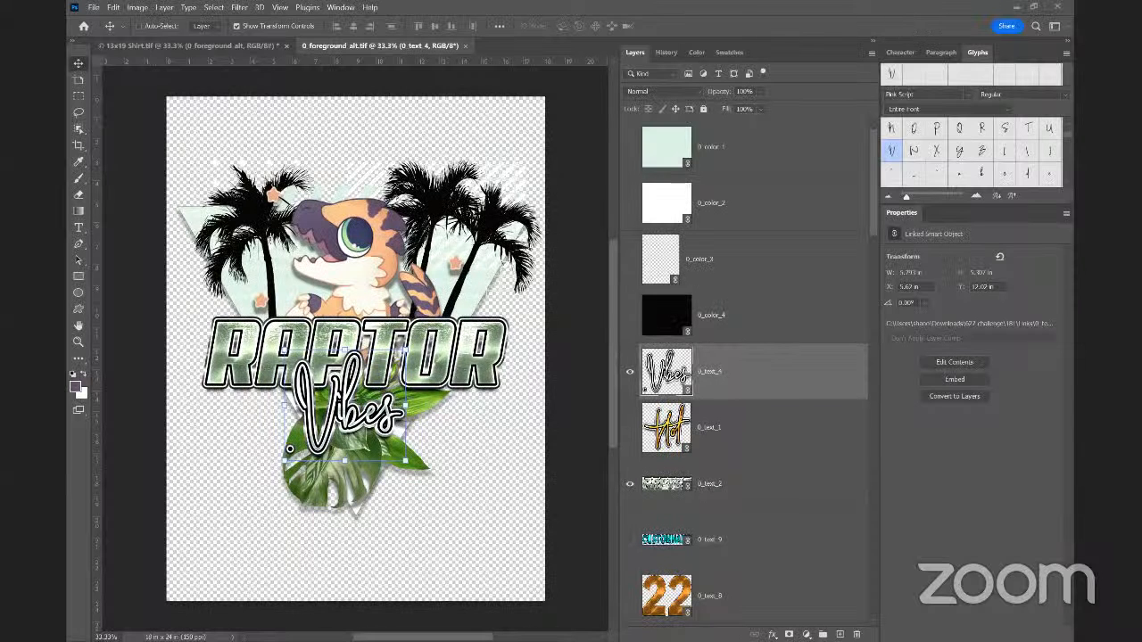
{"action": "left_click_drag", "start_coordinate": [203, 3], "coordinate": [478, 5]}
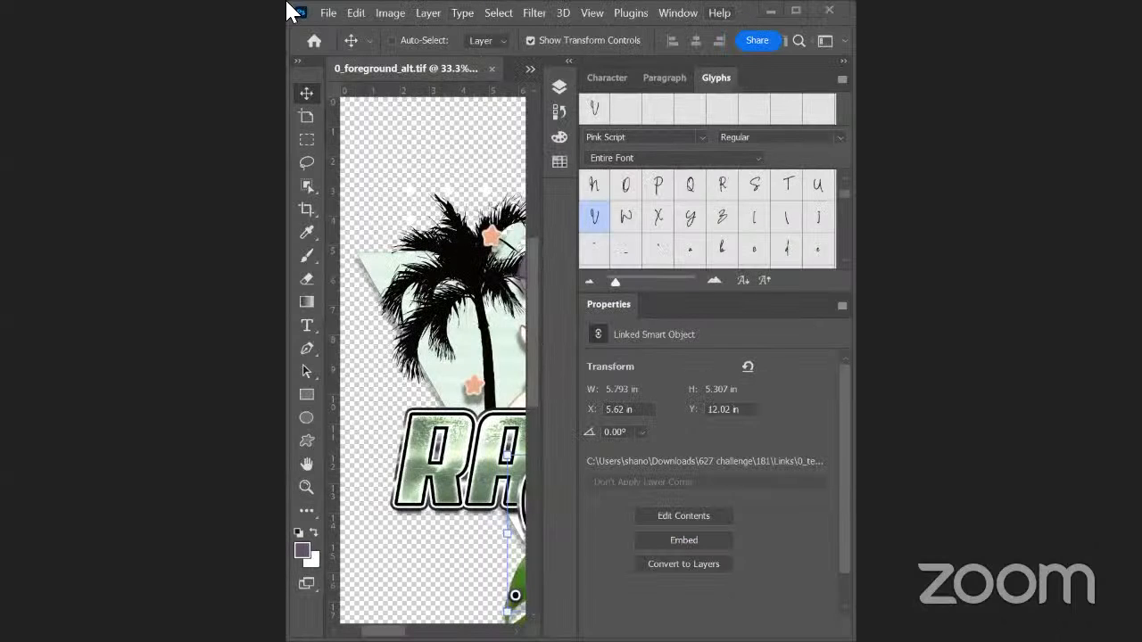
{"action": "key", "text": "alt+d"}
{"action": "key", "text": "Escape"}
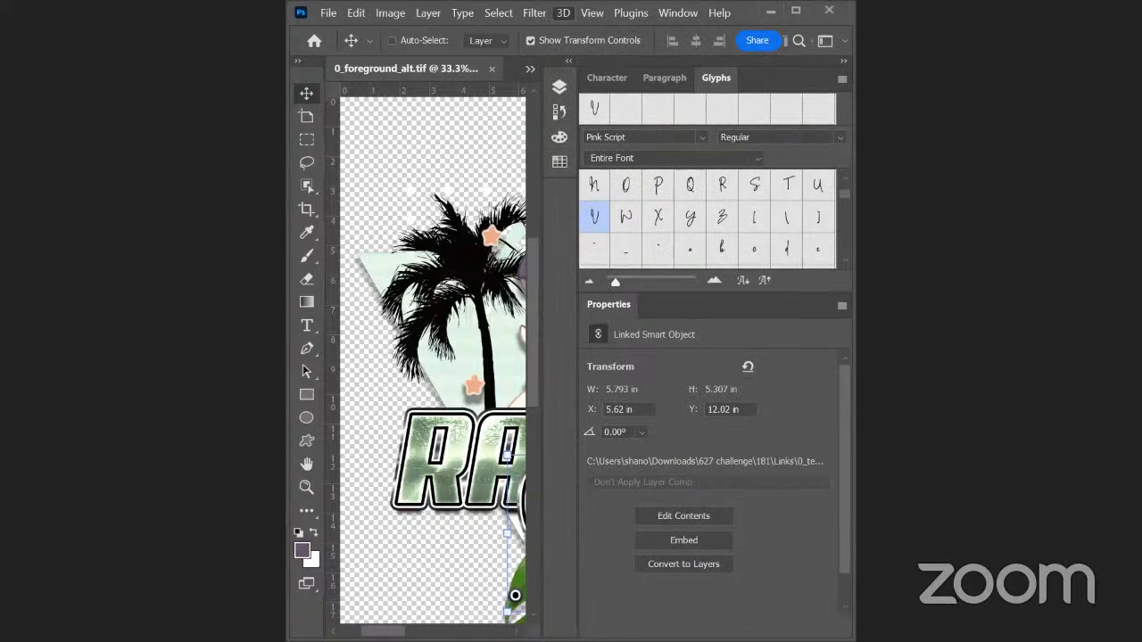
{"action": "key", "text": "super+Up"}
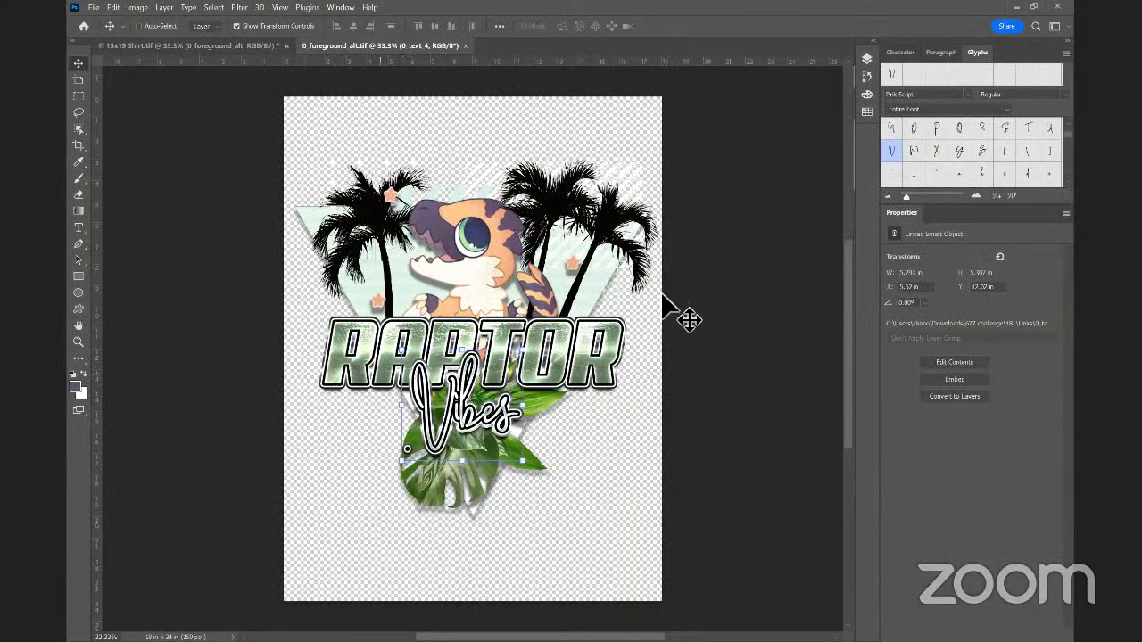
Select the Lines 1 layer of diagonal stripes behind the right-hand palm trees and reveal the full layer list
{"action": "right_click", "coordinate": [479, 162]}
{"action": "left_click", "coordinate": [502, 184]}
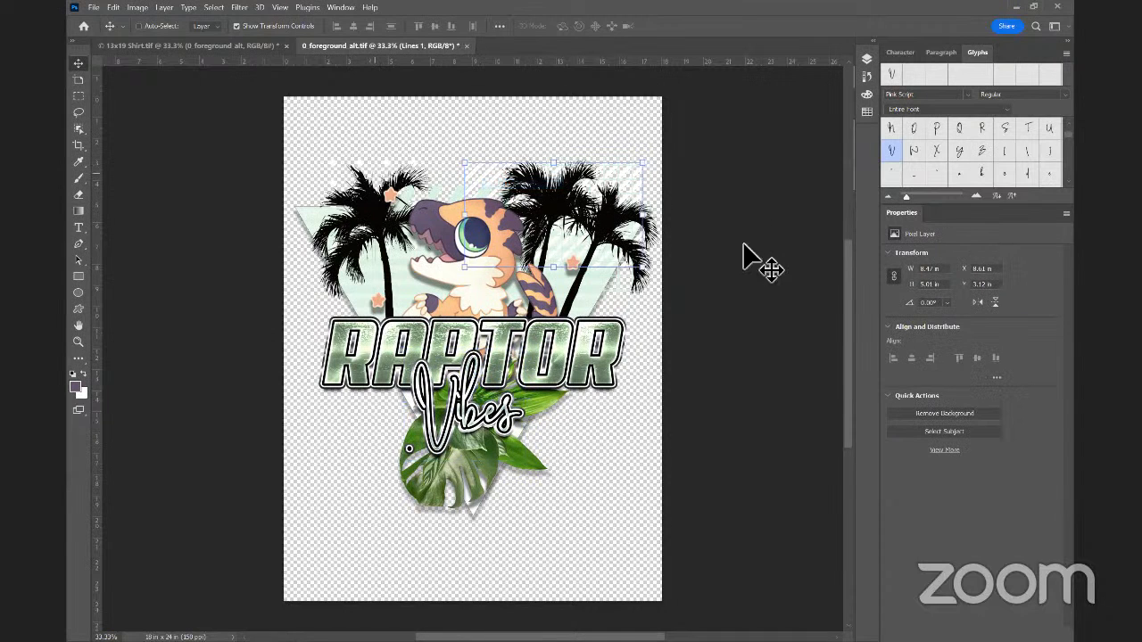
{"action": "left_click", "coordinate": [879, 54]}
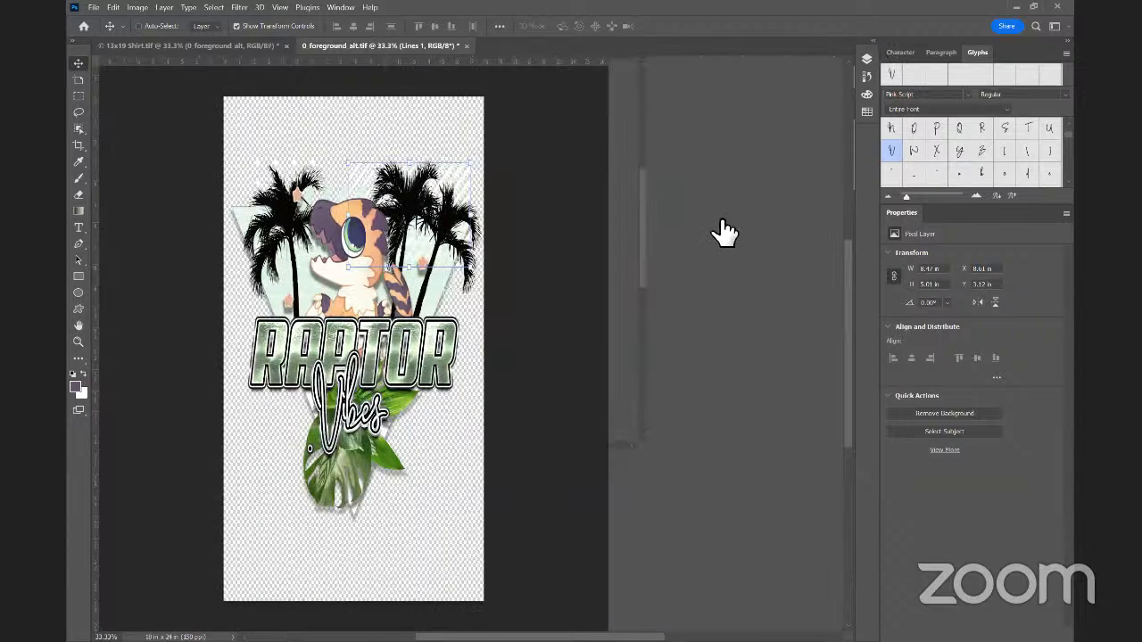
Open the 0_color_2 smart object and set its solid fill to the dark purple foreground color 60526c
{"action": "double_click", "coordinate": [666, 205]}
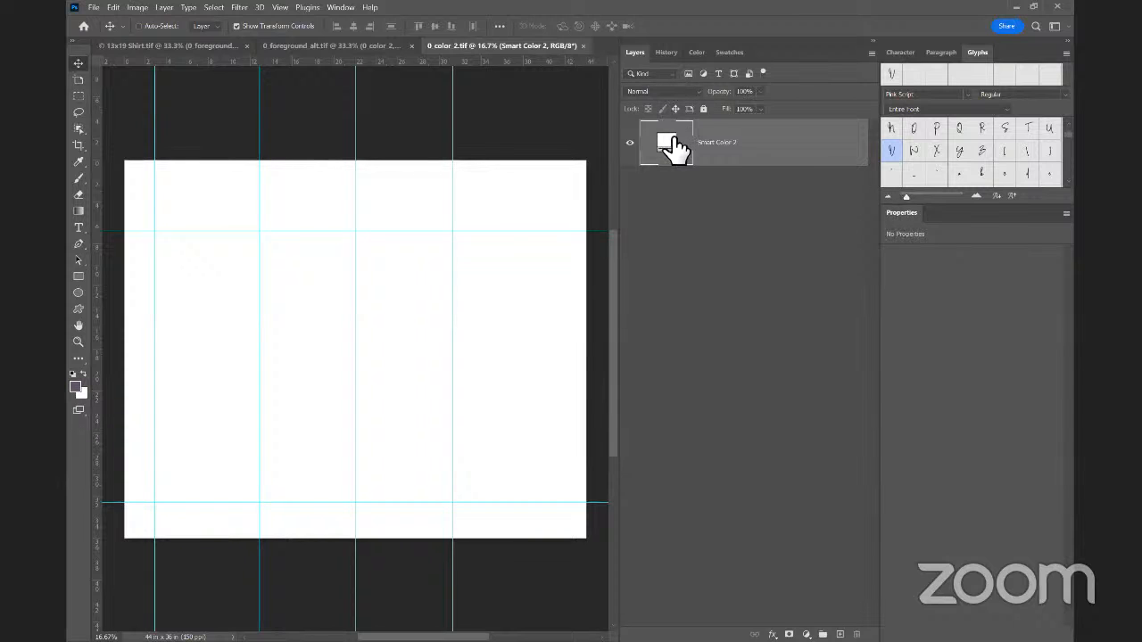
{"action": "double_click", "coordinate": [671, 143]}
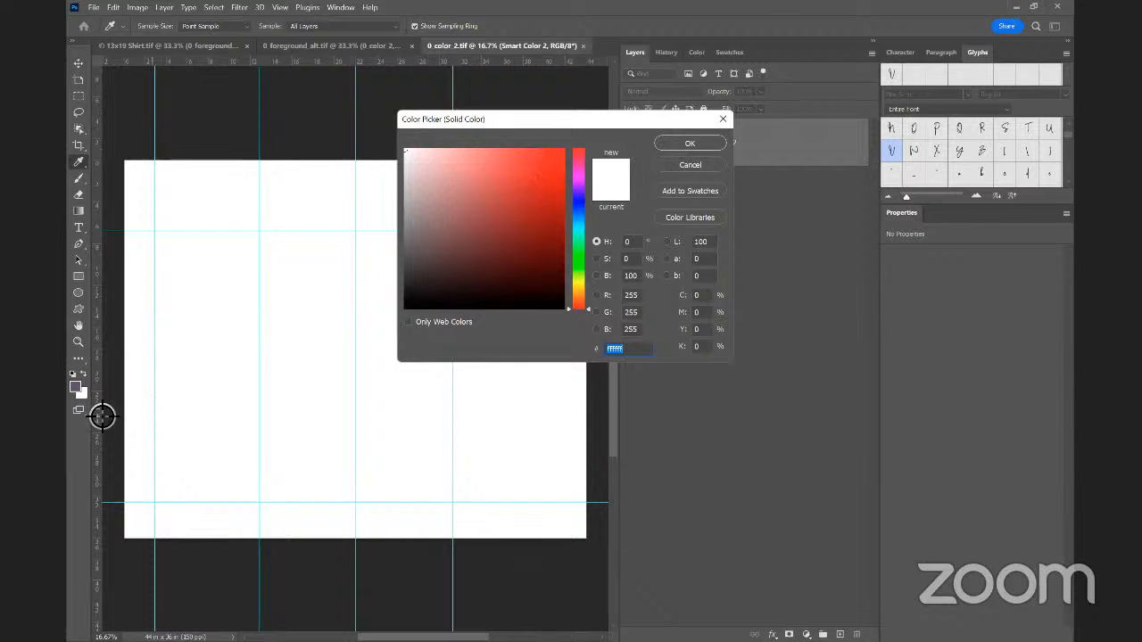
{"action": "left_click", "coordinate": [80, 402]}
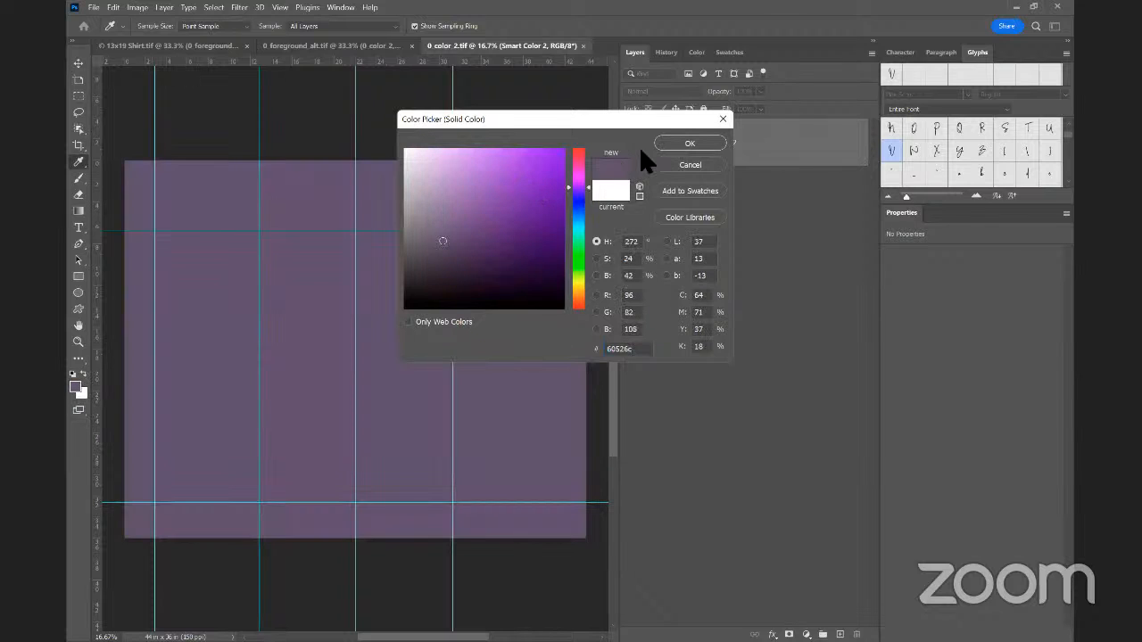
{"action": "left_click", "coordinate": [670, 142]}
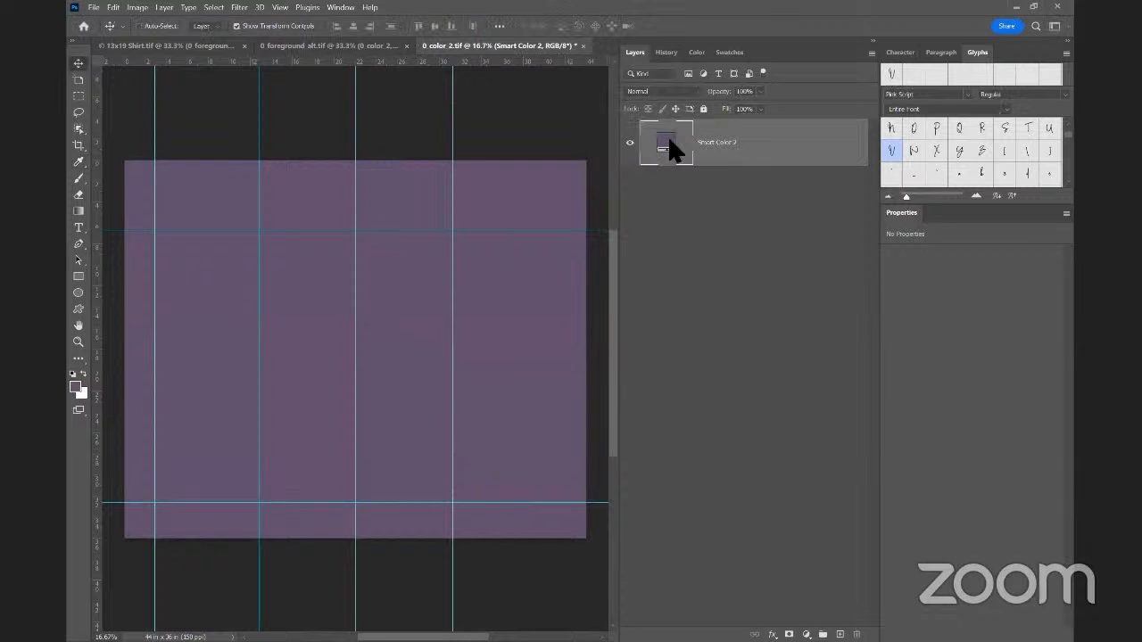
Save and close 0_color_2.tif to update the pattern accents in the RAPTOR Vibes design
{"action": "left_click_drag", "start_coordinate": [569, 120], "coordinate": [566, 119]}
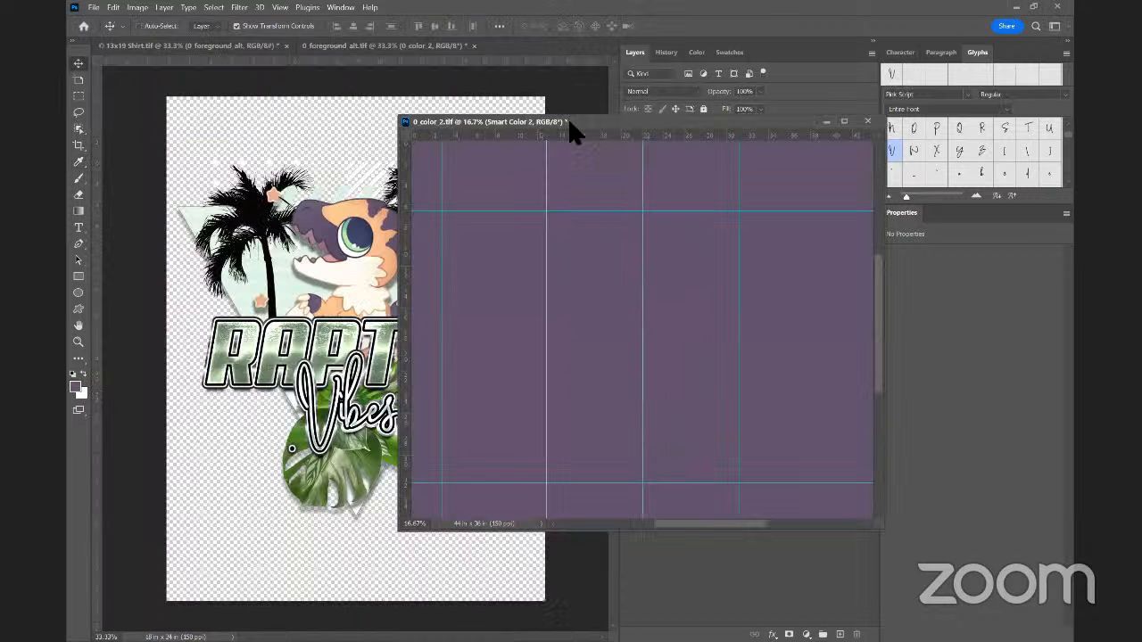
{"action": "left_click", "coordinate": [866, 121]}
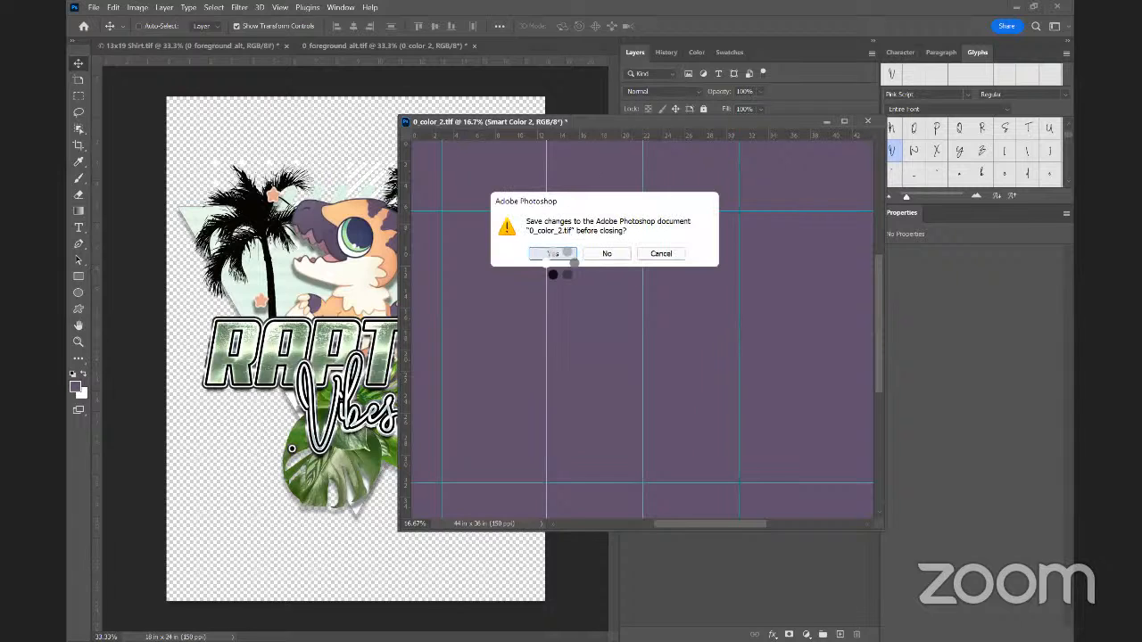
{"action": "left_click", "coordinate": [565, 253]}
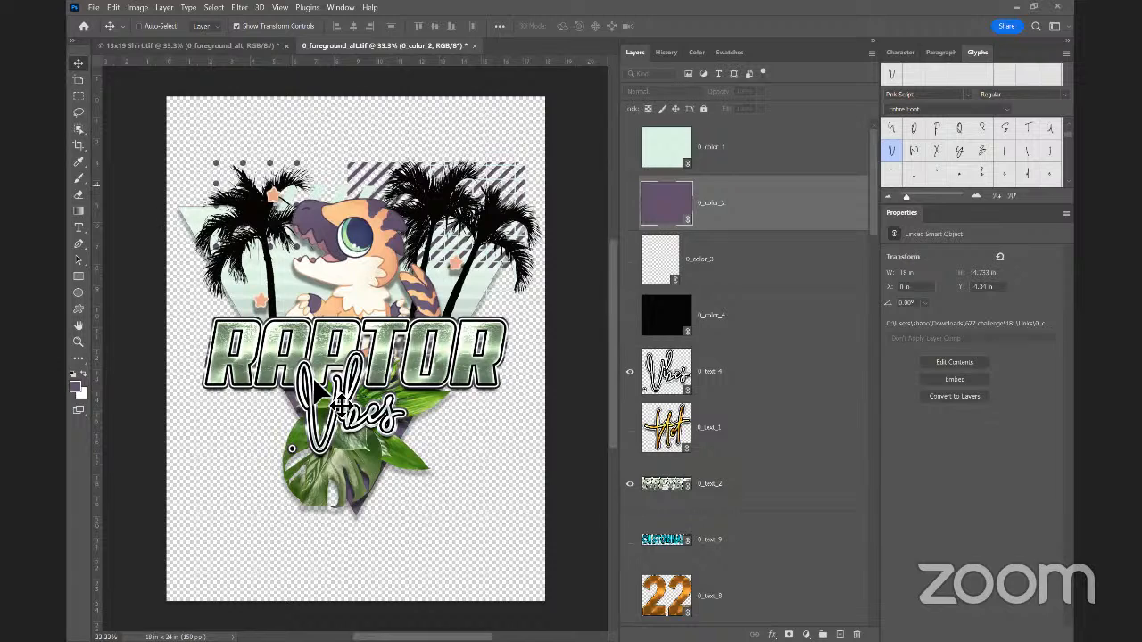
{"action": "left_click", "coordinate": [820, 272]}
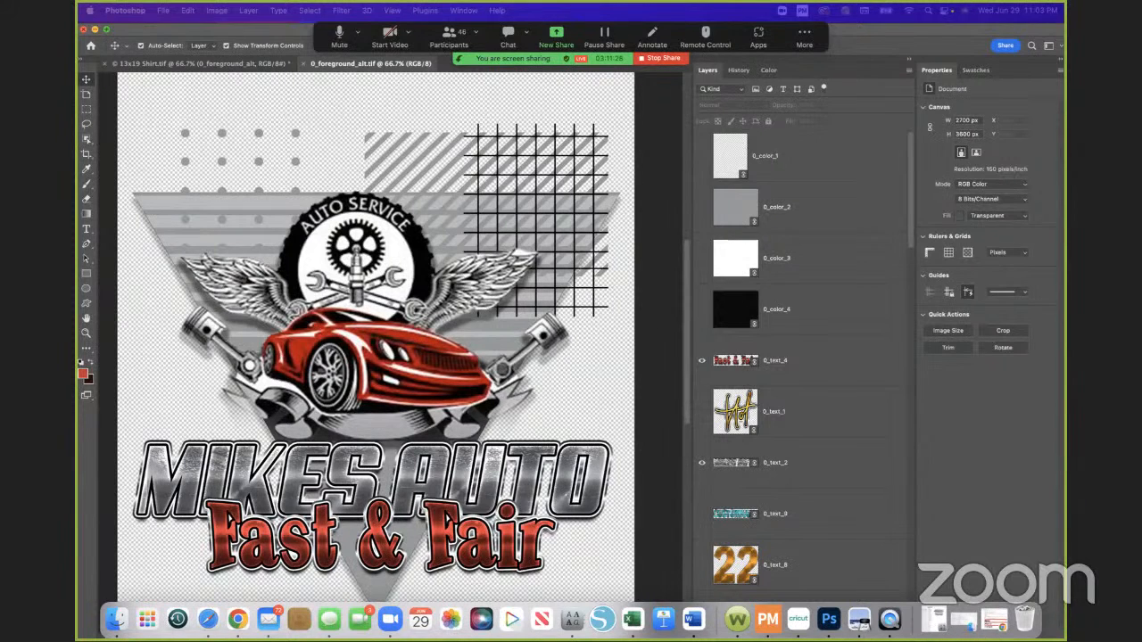
{"action": "key", "text": "super+shift+a"}
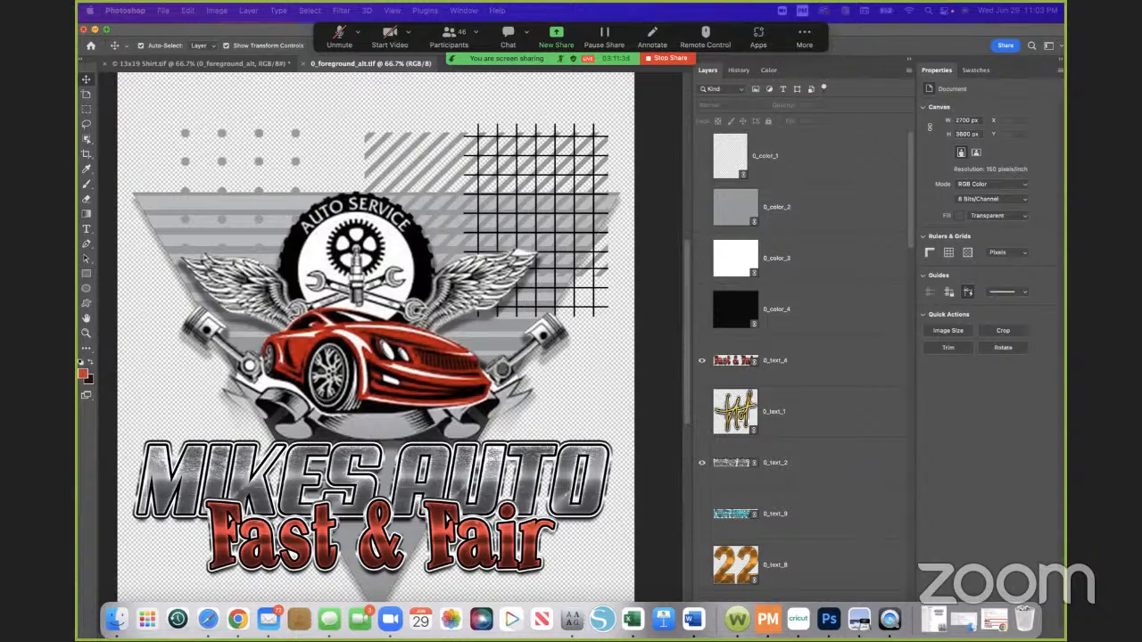
{"action": "key", "text": "super+shift+a"}
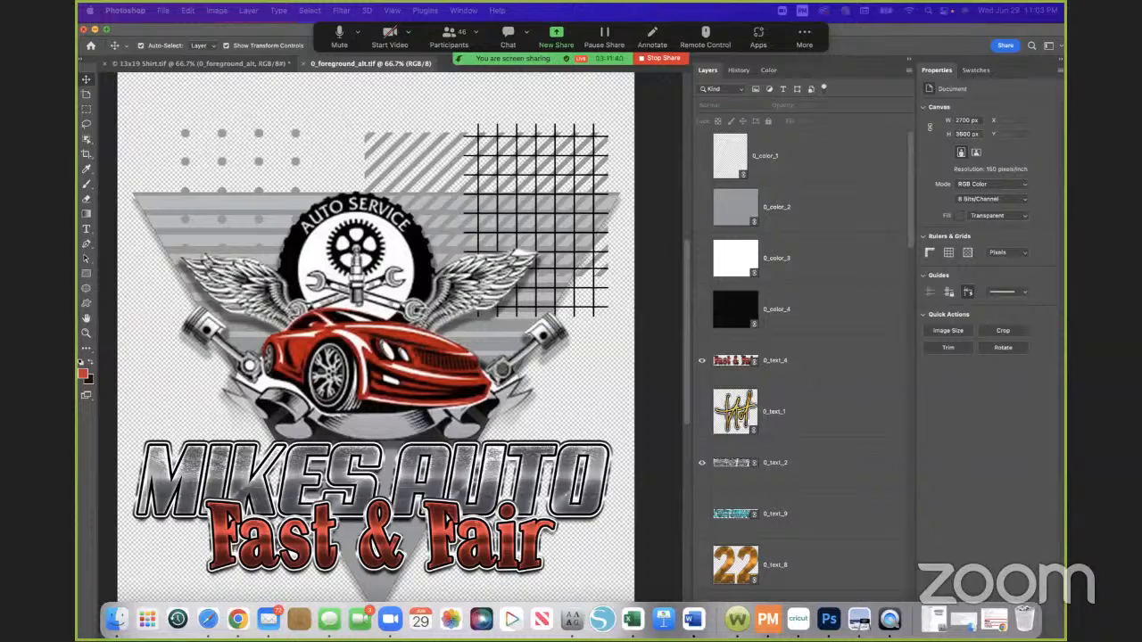
{"action": "key", "text": "super+shift+a"}
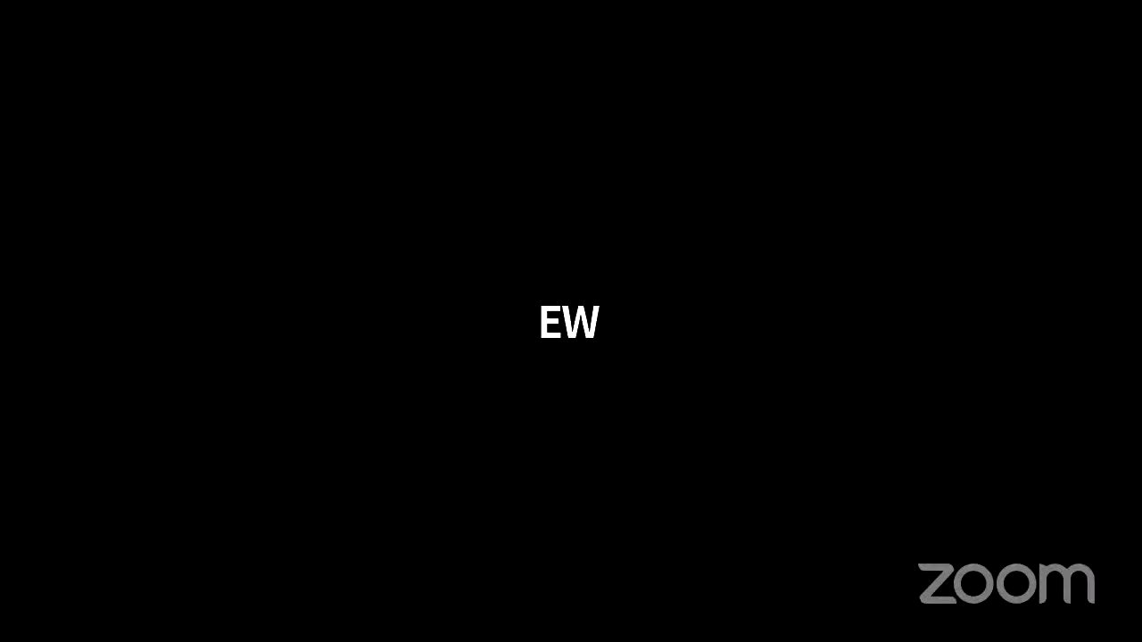